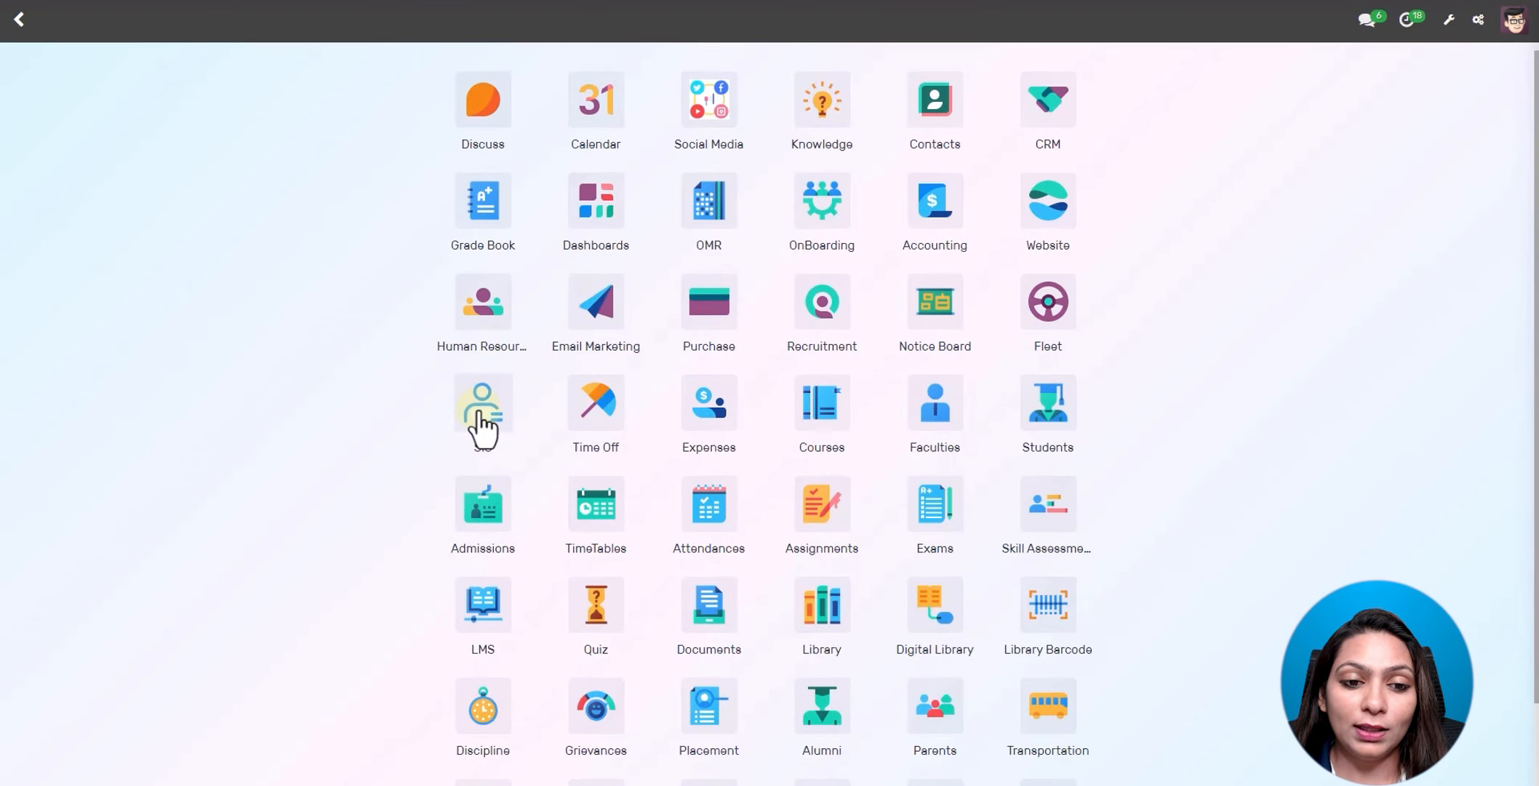
- Launch the Student Information System app and bring up its Configuration menu
{"action": "left_click", "coordinate": [482, 418]}
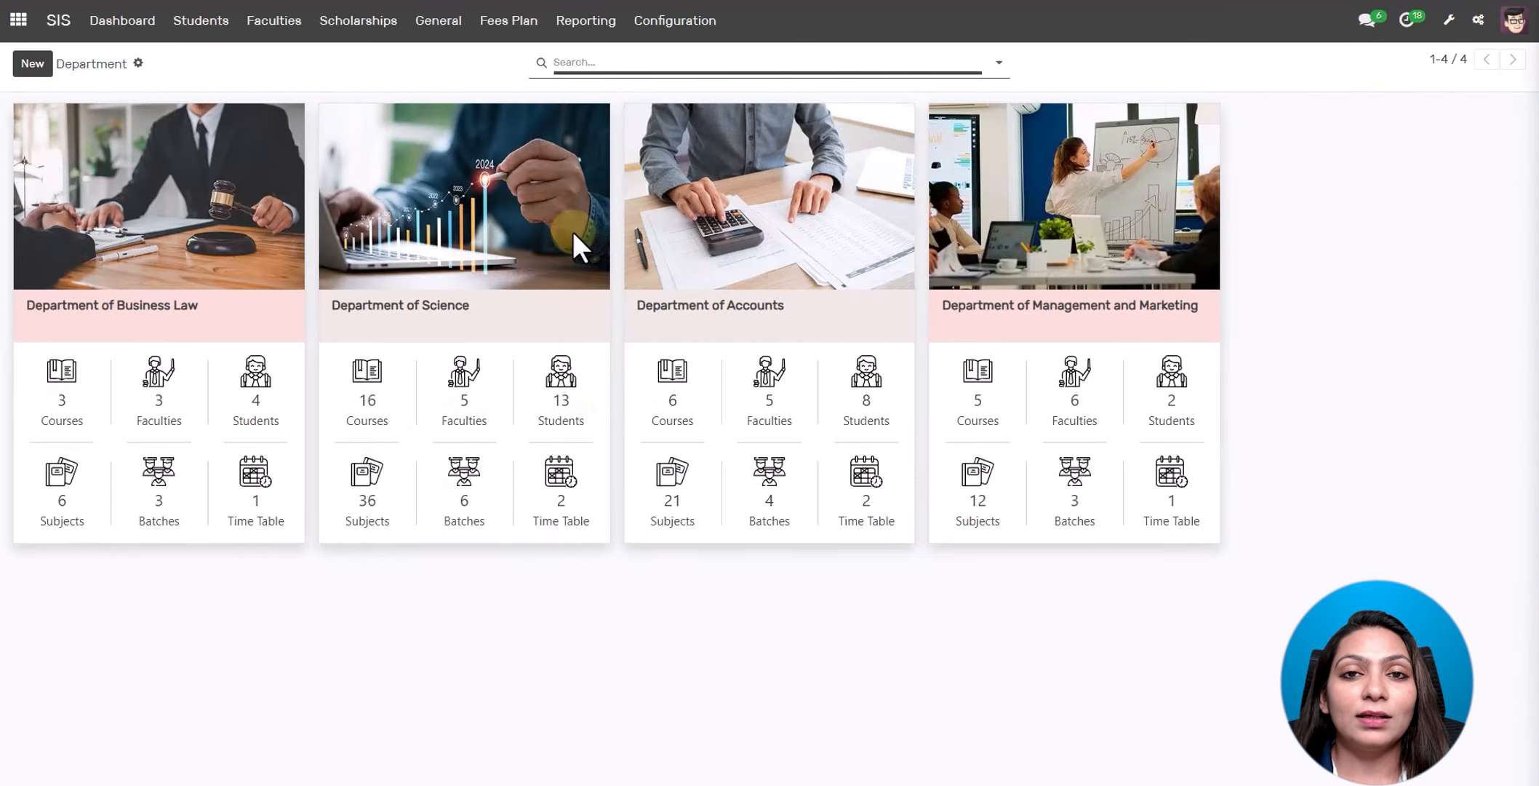
{"action": "left_click", "coordinate": [697, 32]}
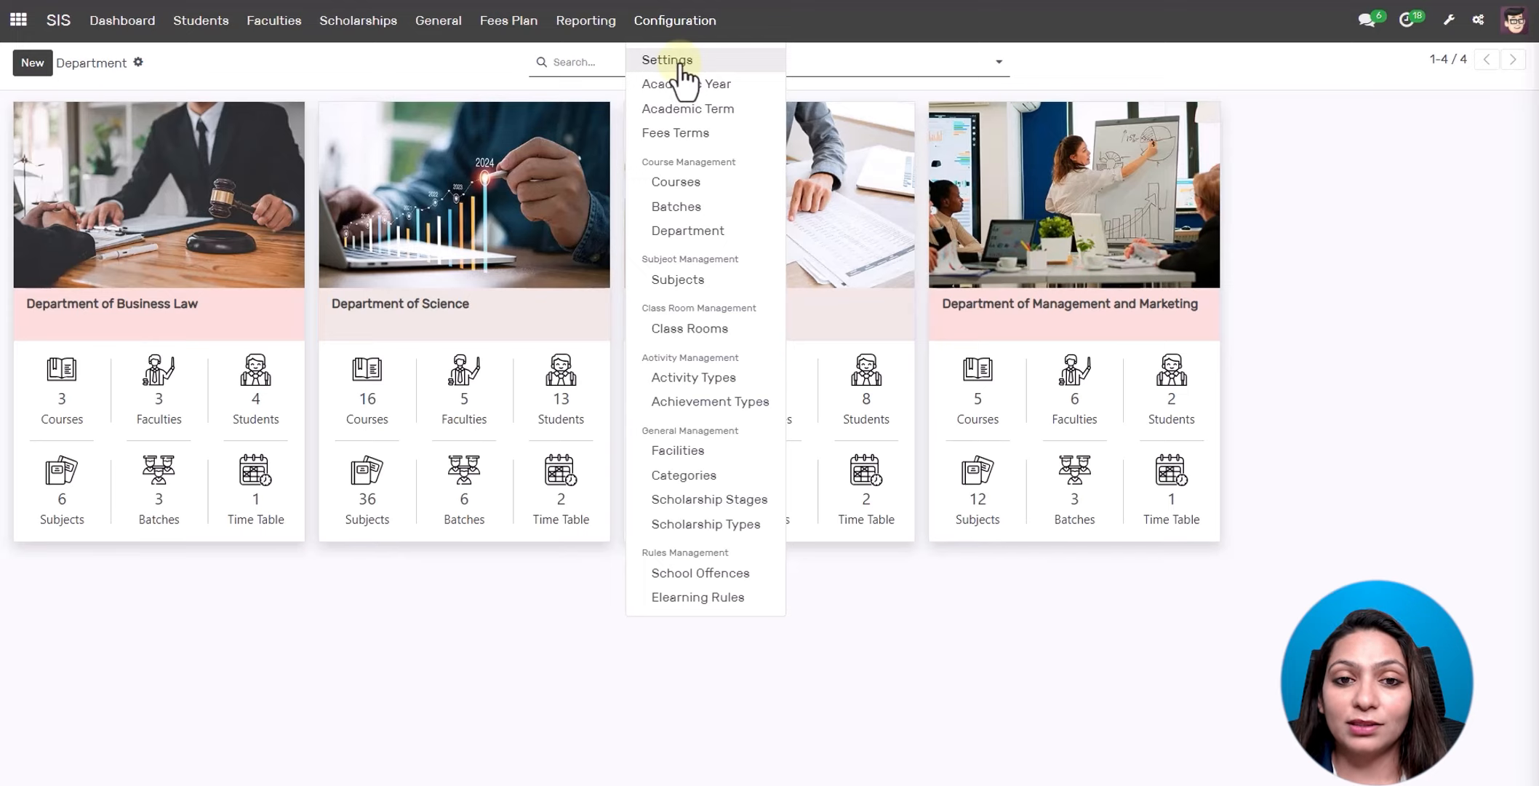
- Start a new academic year named 2024-2025 with the Two Semesters term structure
{"action": "left_click", "coordinate": [685, 85]}
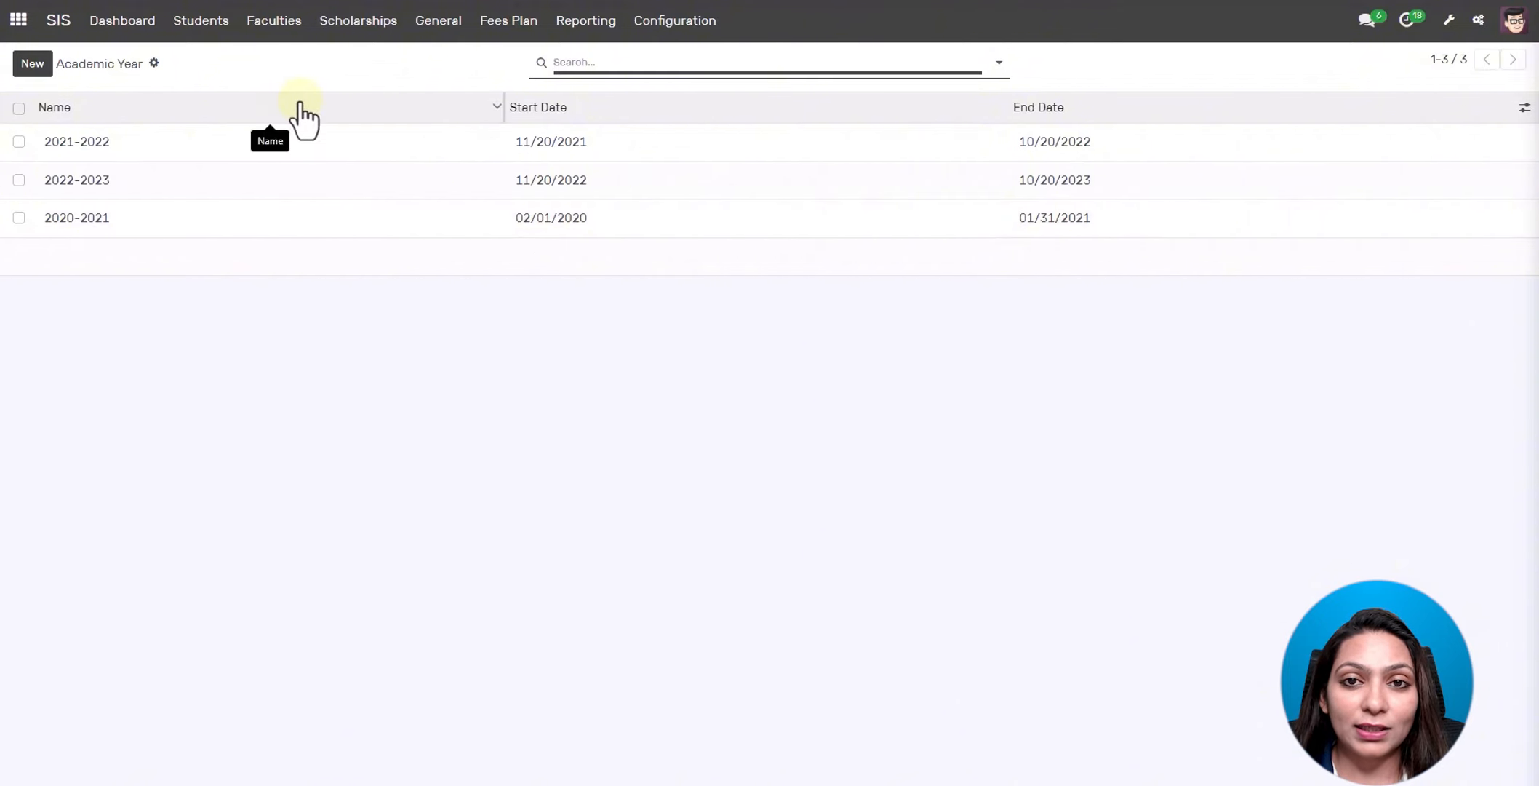
{"action": "left_click", "coordinate": [32, 65]}
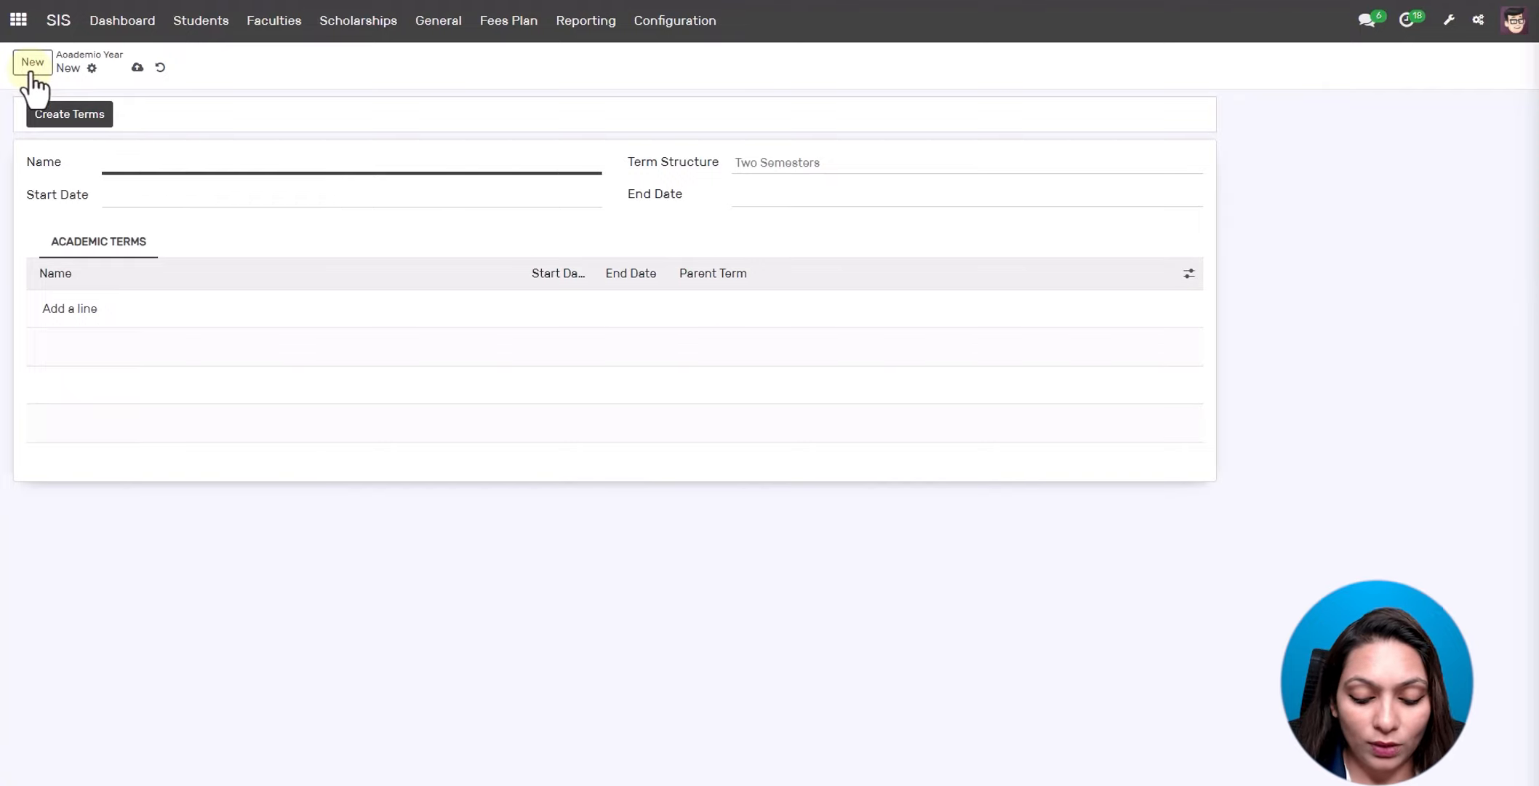
{"action": "type", "text": "2024"}
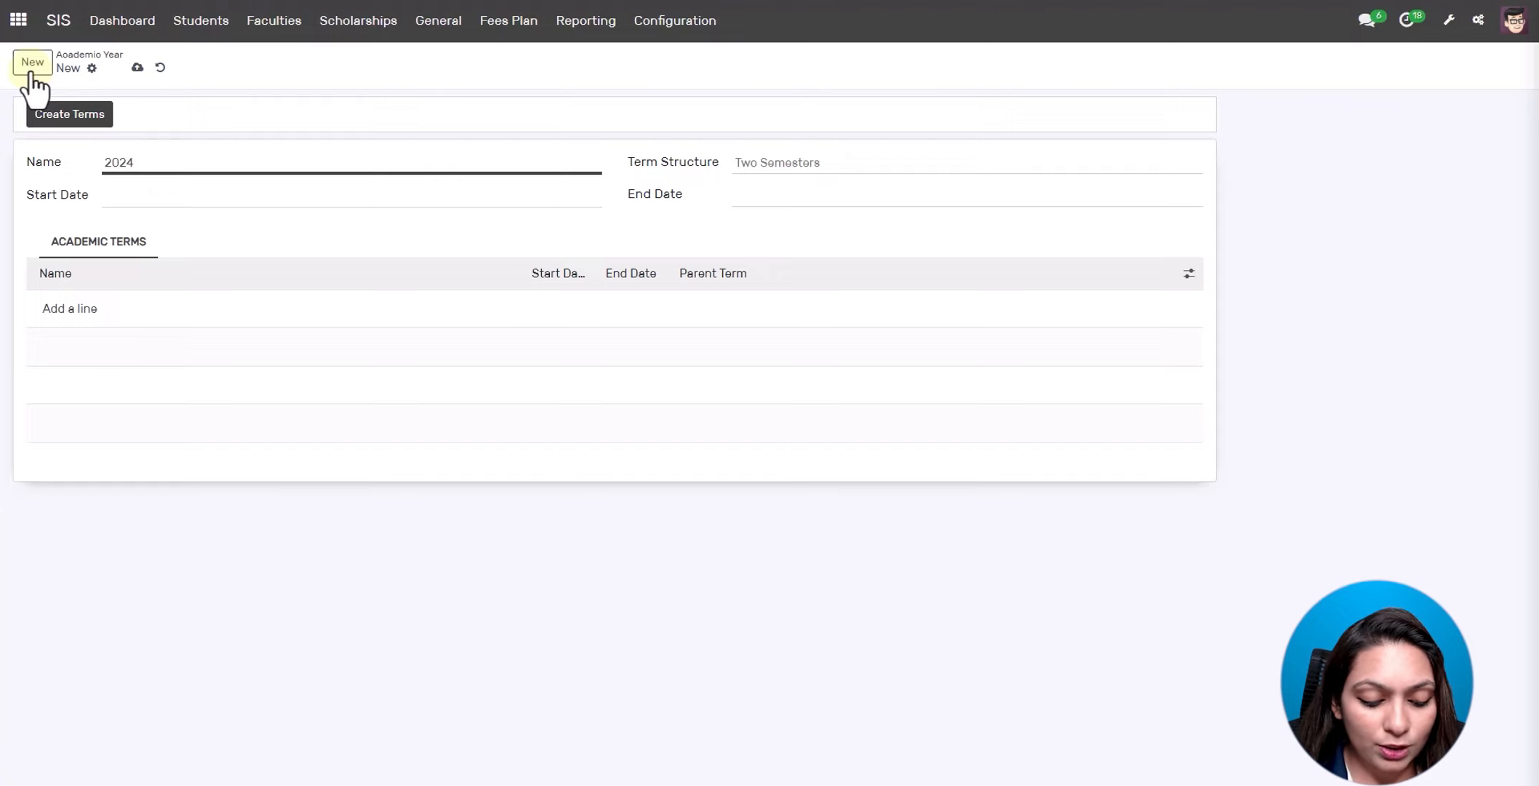
{"action": "type", "text": "-2025"}
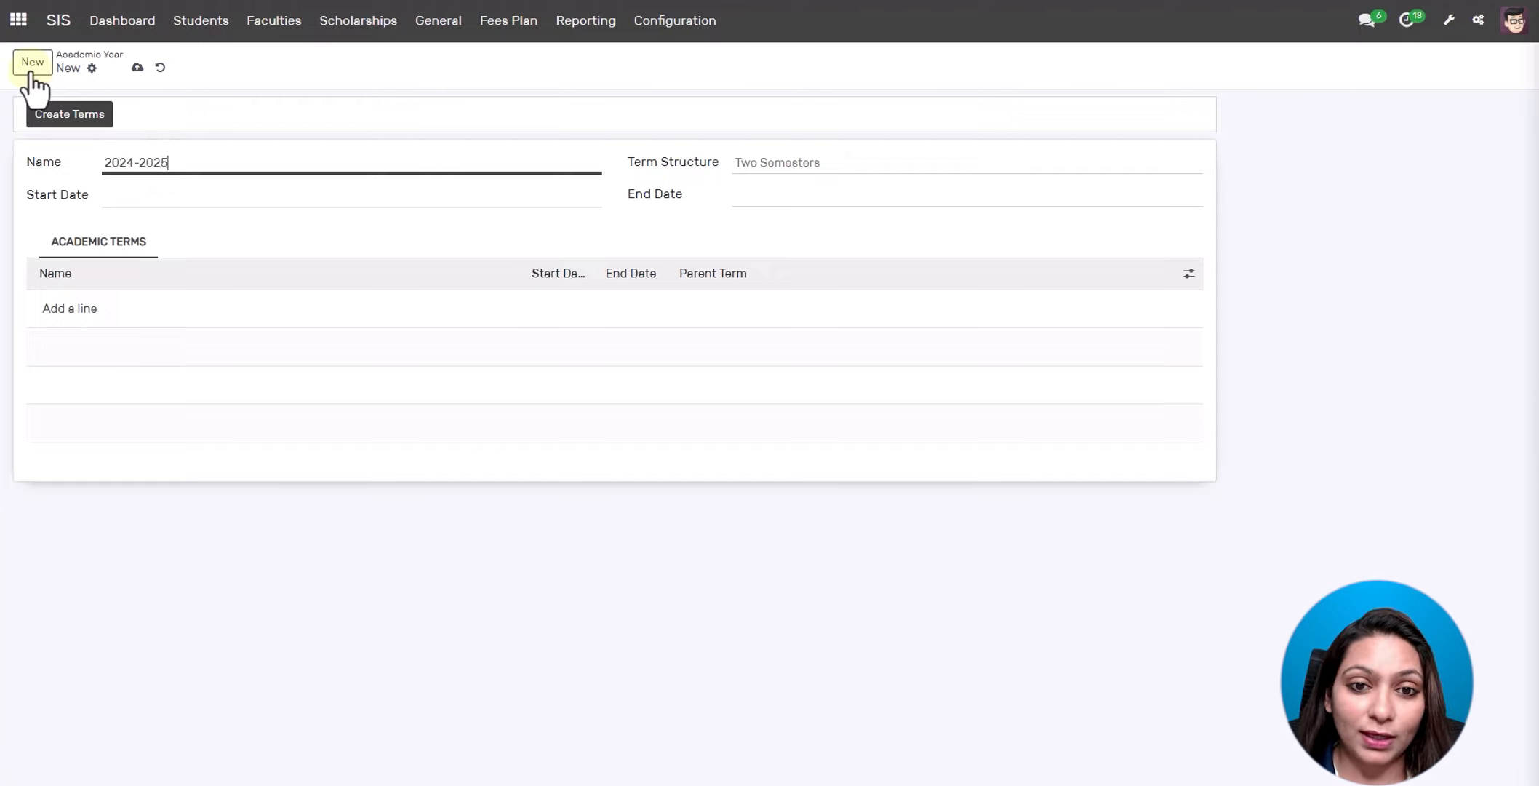
{"action": "left_click", "coordinate": [865, 167]}
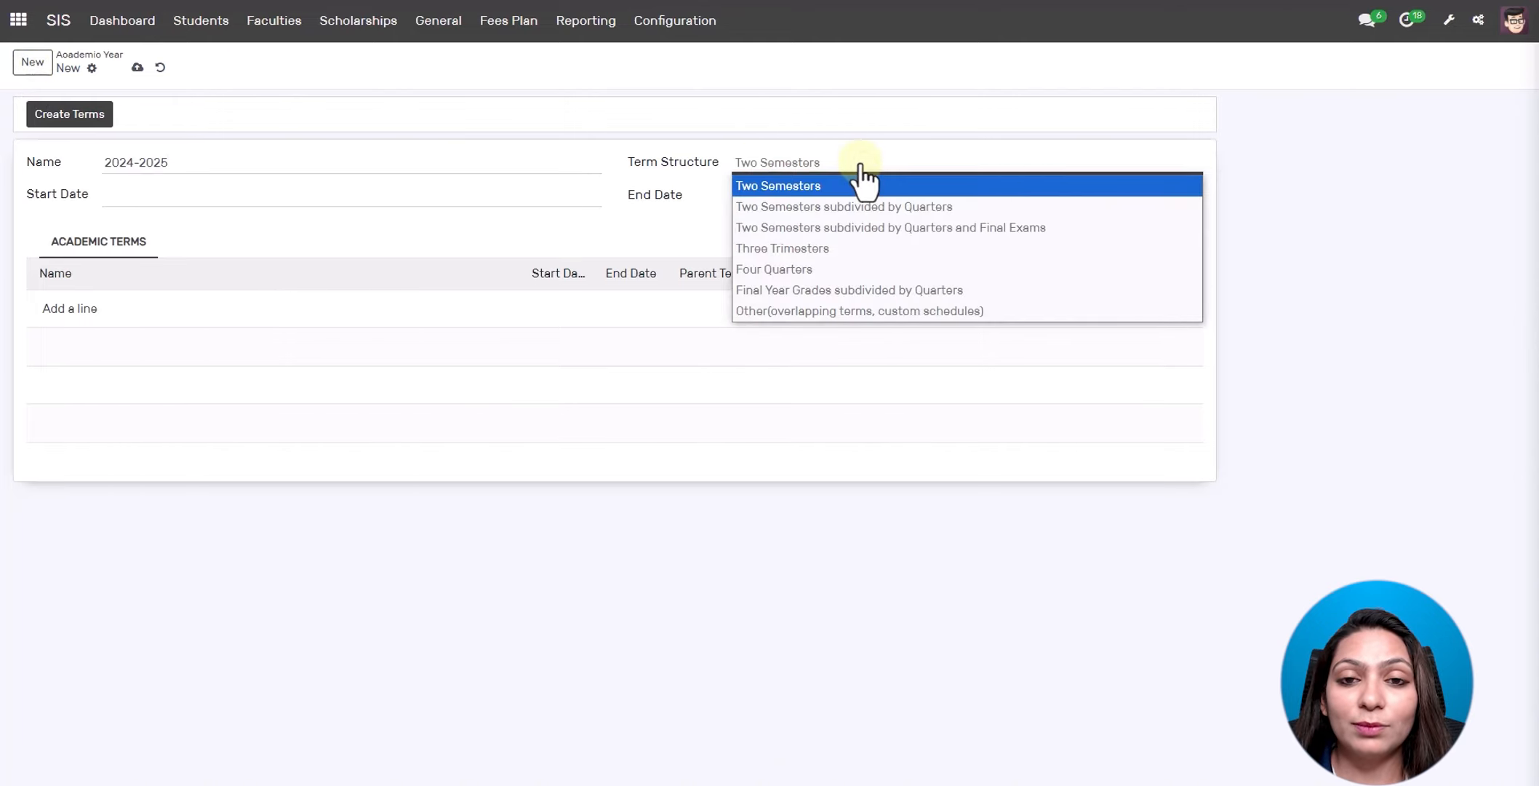
{"action": "left_click", "coordinate": [822, 186]}
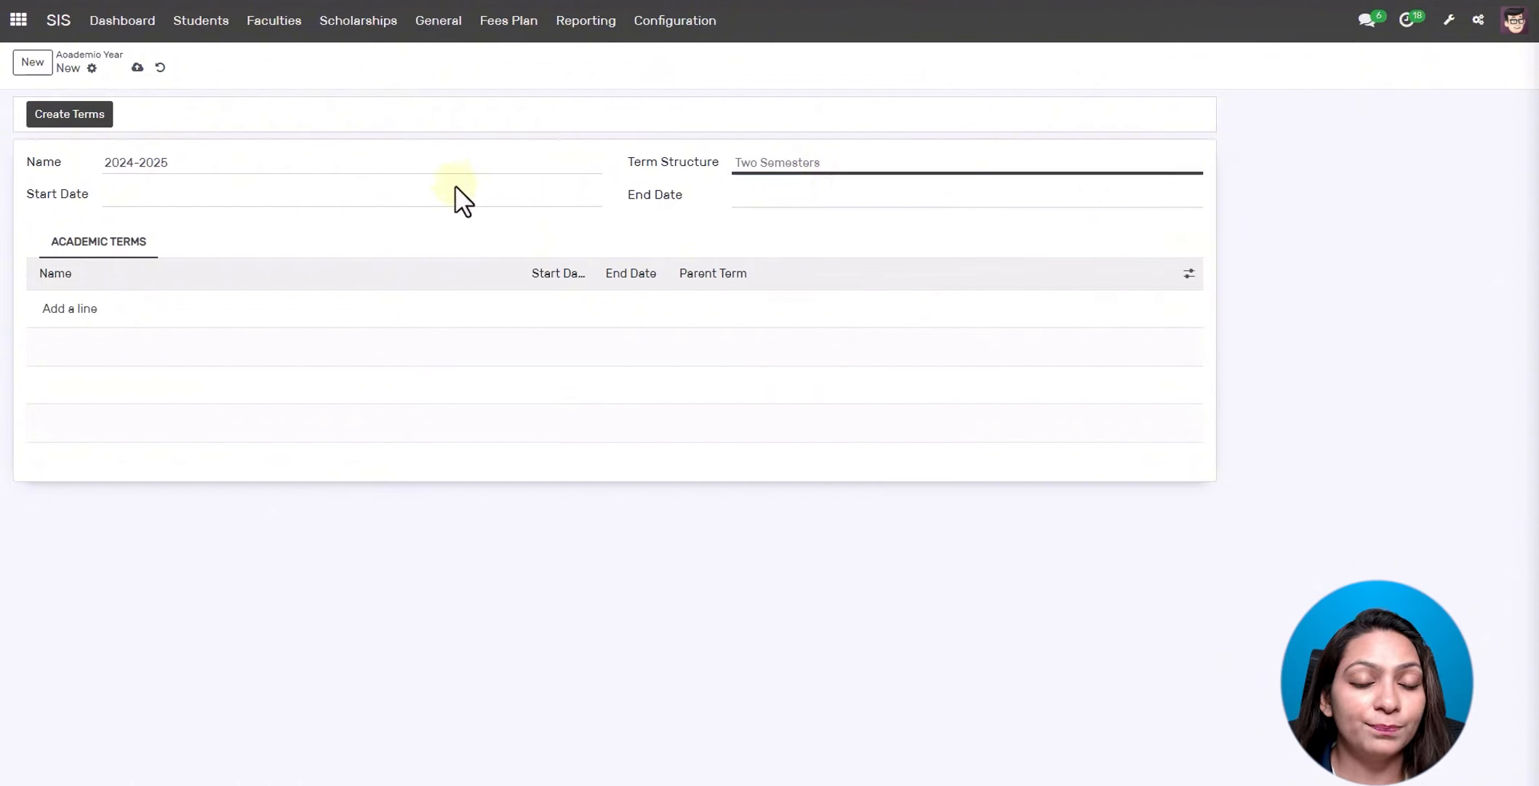
- Set start date 11/15/2024 and end date 08/15/2024, then save the academic year
{"action": "left_click", "coordinate": [443, 203]}
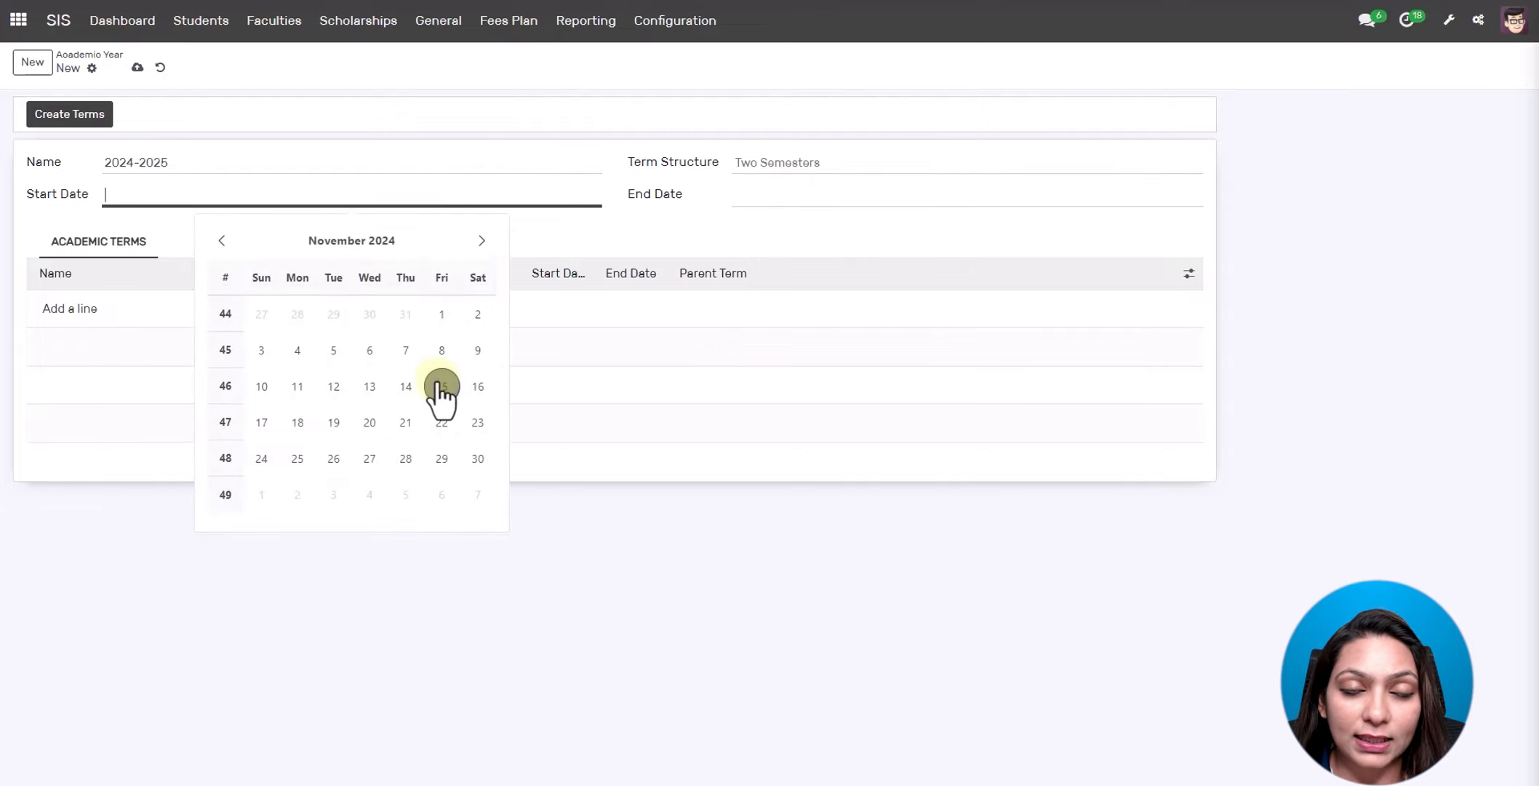
{"action": "left_click", "coordinate": [439, 386]}
{"action": "left_click", "coordinate": [744, 196]}
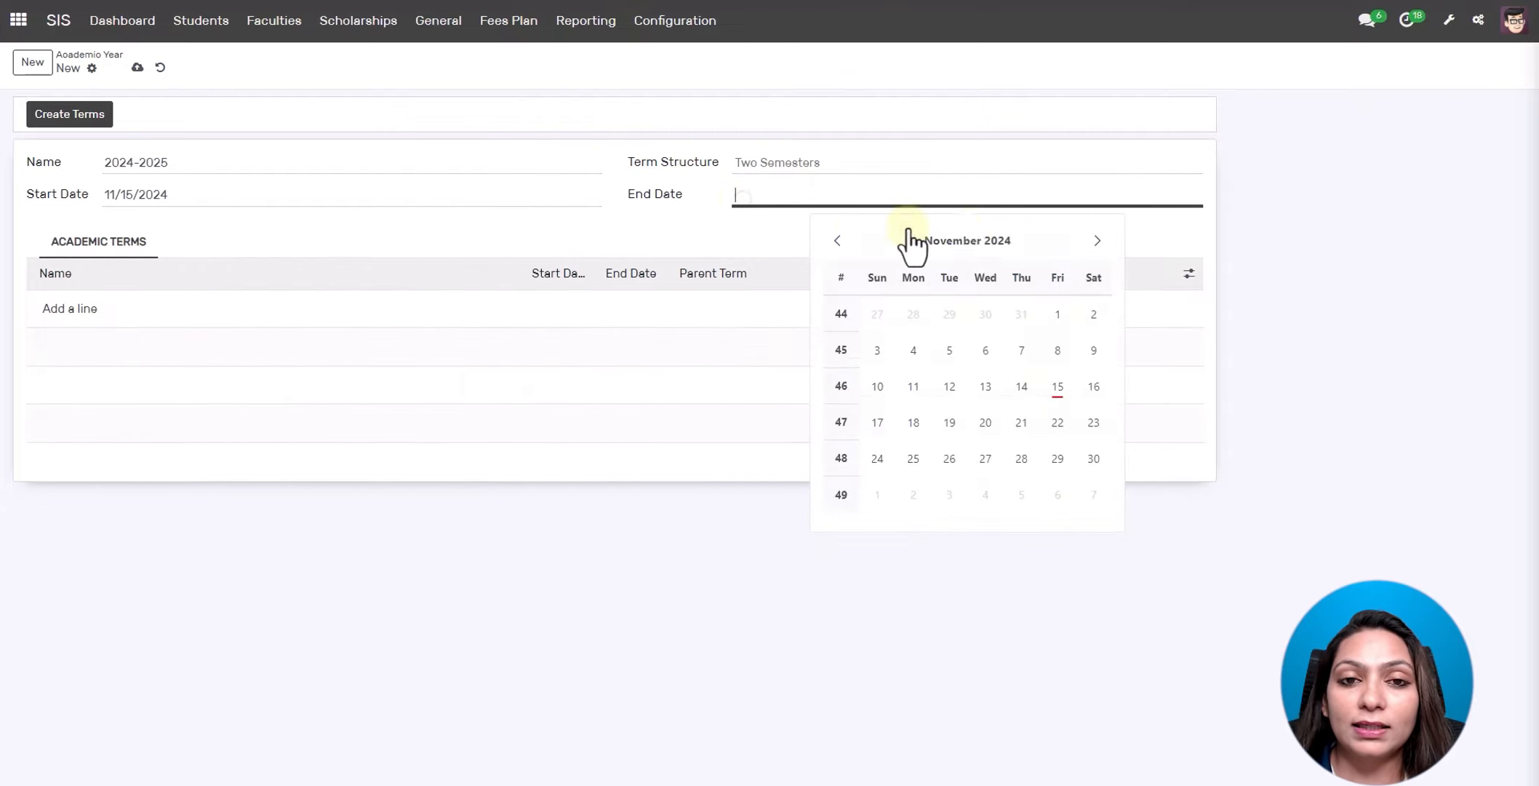
{"action": "left_click", "coordinate": [1097, 241]}
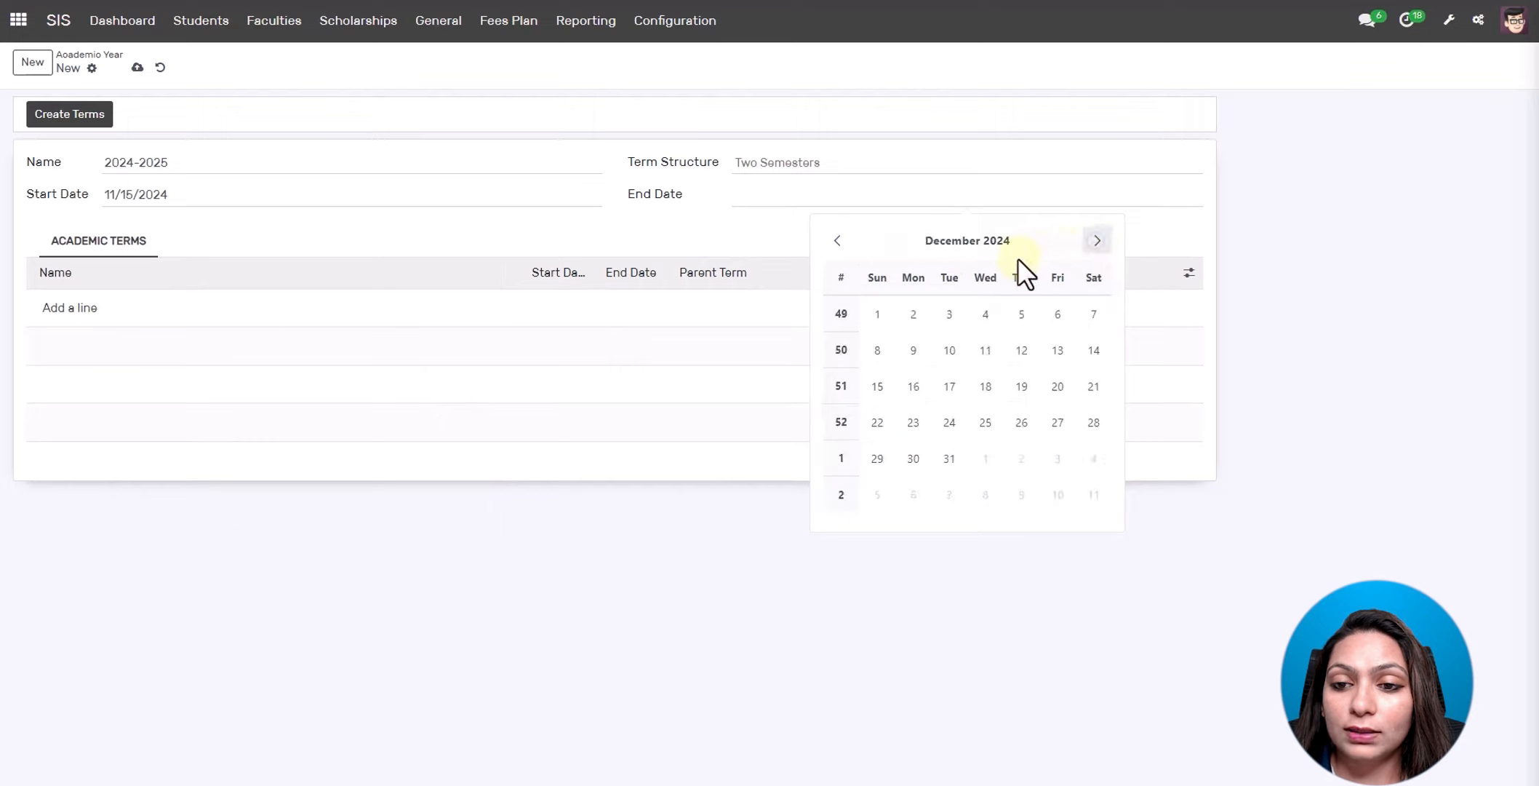
{"action": "left_click", "coordinate": [1015, 246]}
{"action": "left_click", "coordinate": [1033, 355]}
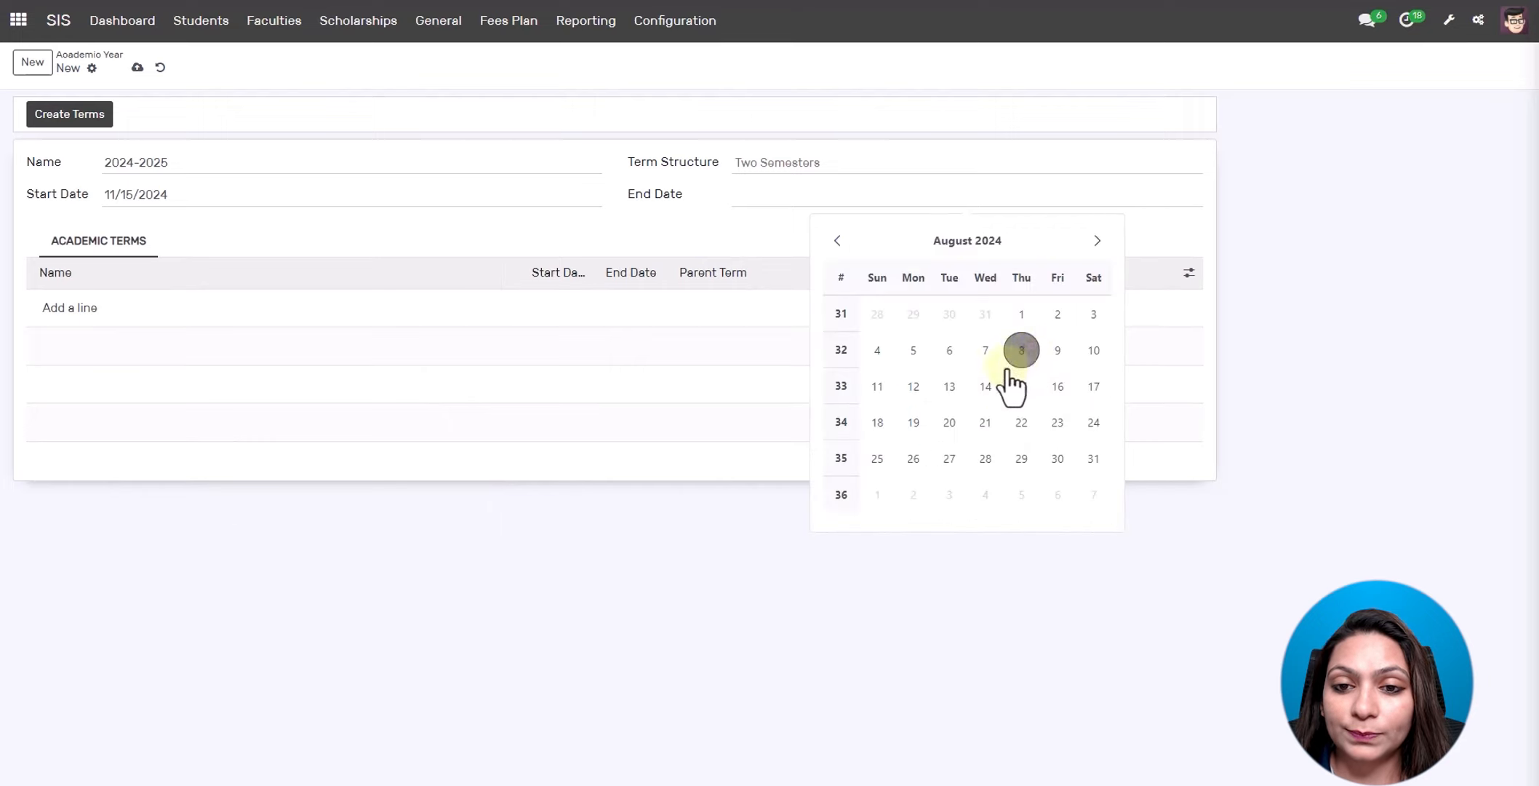
{"action": "left_click", "coordinate": [1023, 391]}
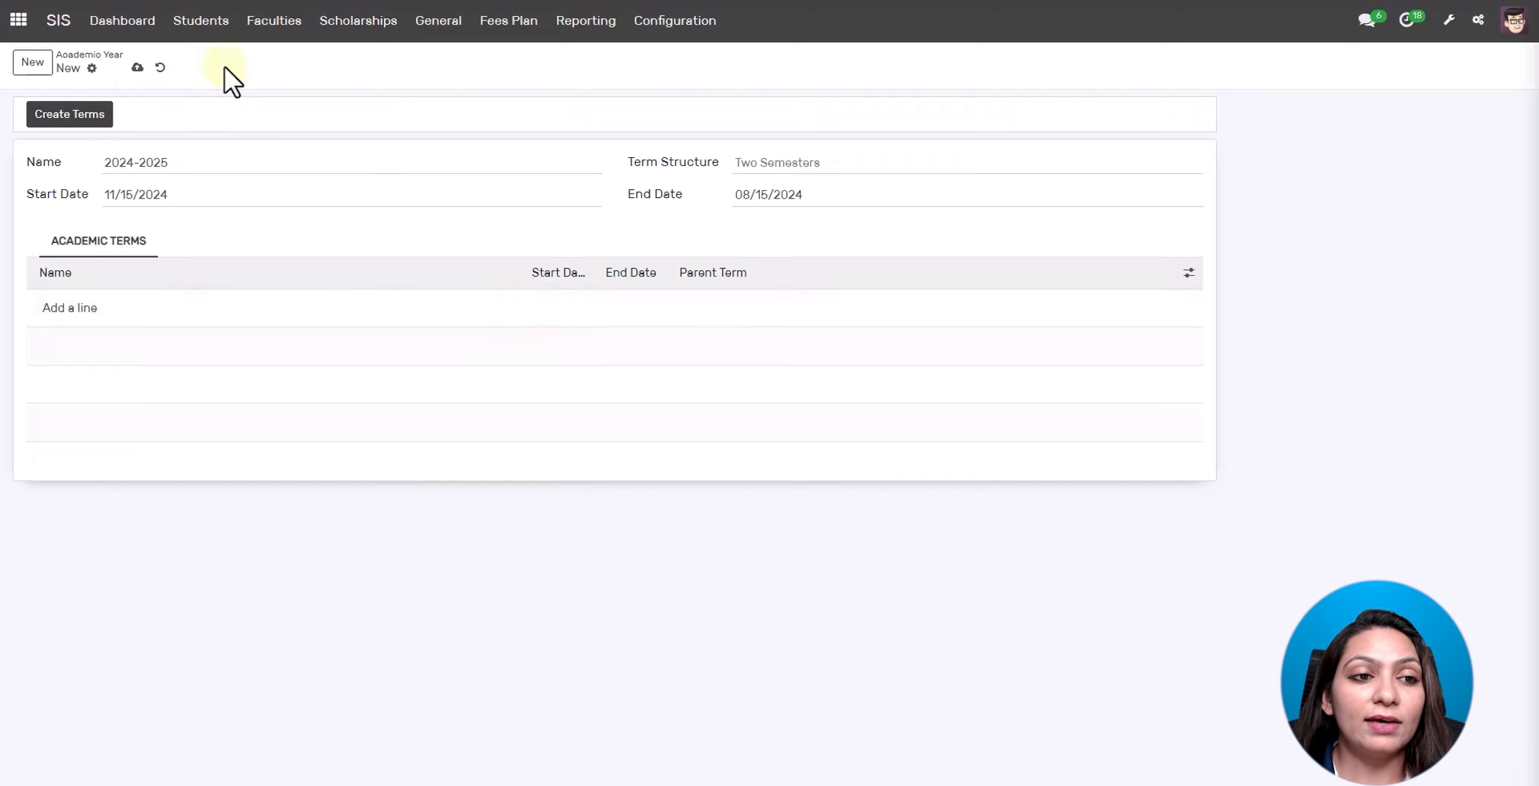
{"action": "left_click", "coordinate": [137, 68]}
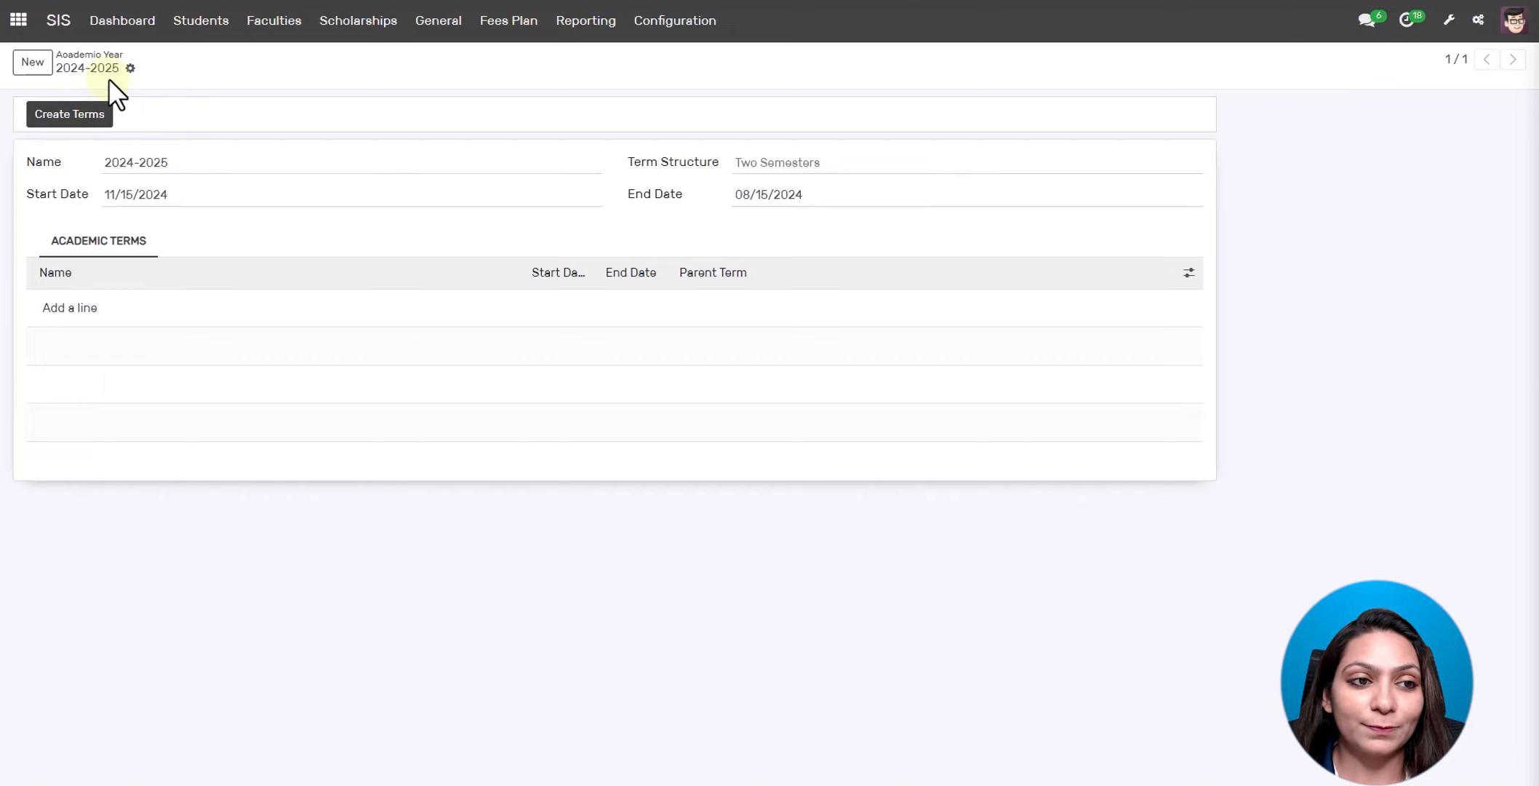
{"action": "left_click", "coordinate": [101, 55]}
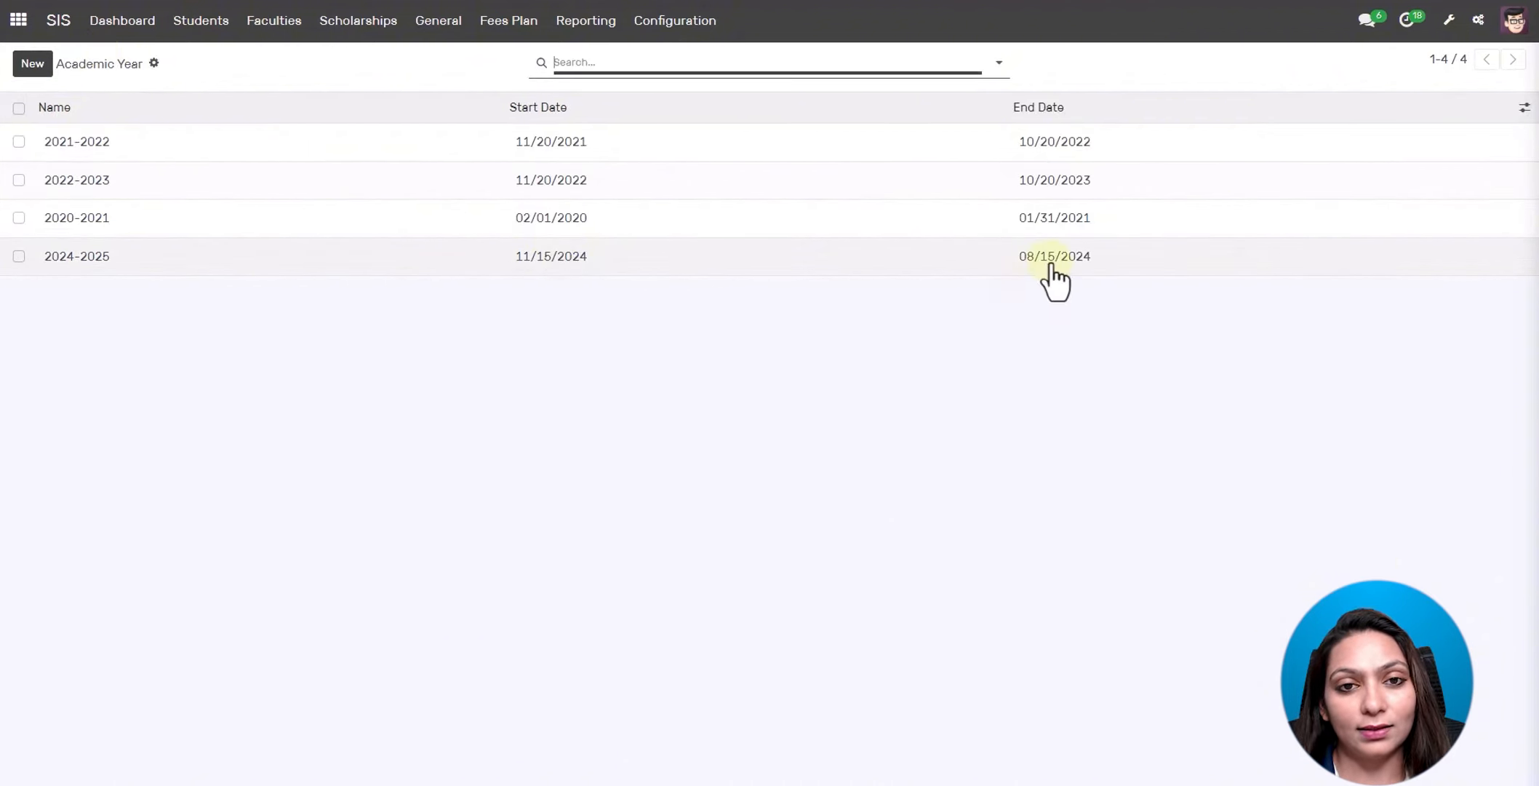
- Review the Academic Term list of 10 semesters and quarters
{"action": "left_click", "coordinate": [675, 22]}
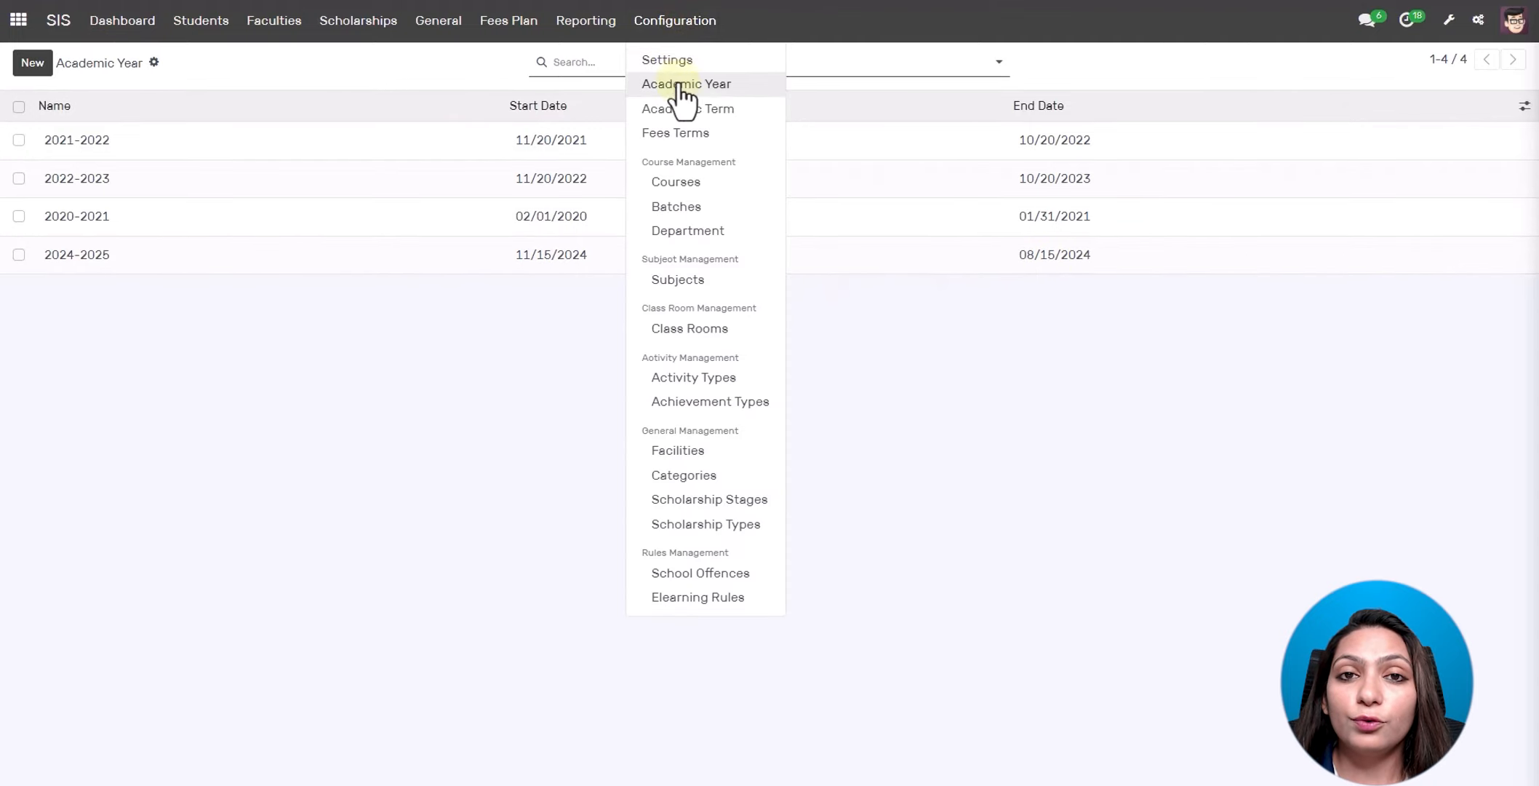
{"action": "left_click", "coordinate": [688, 109]}
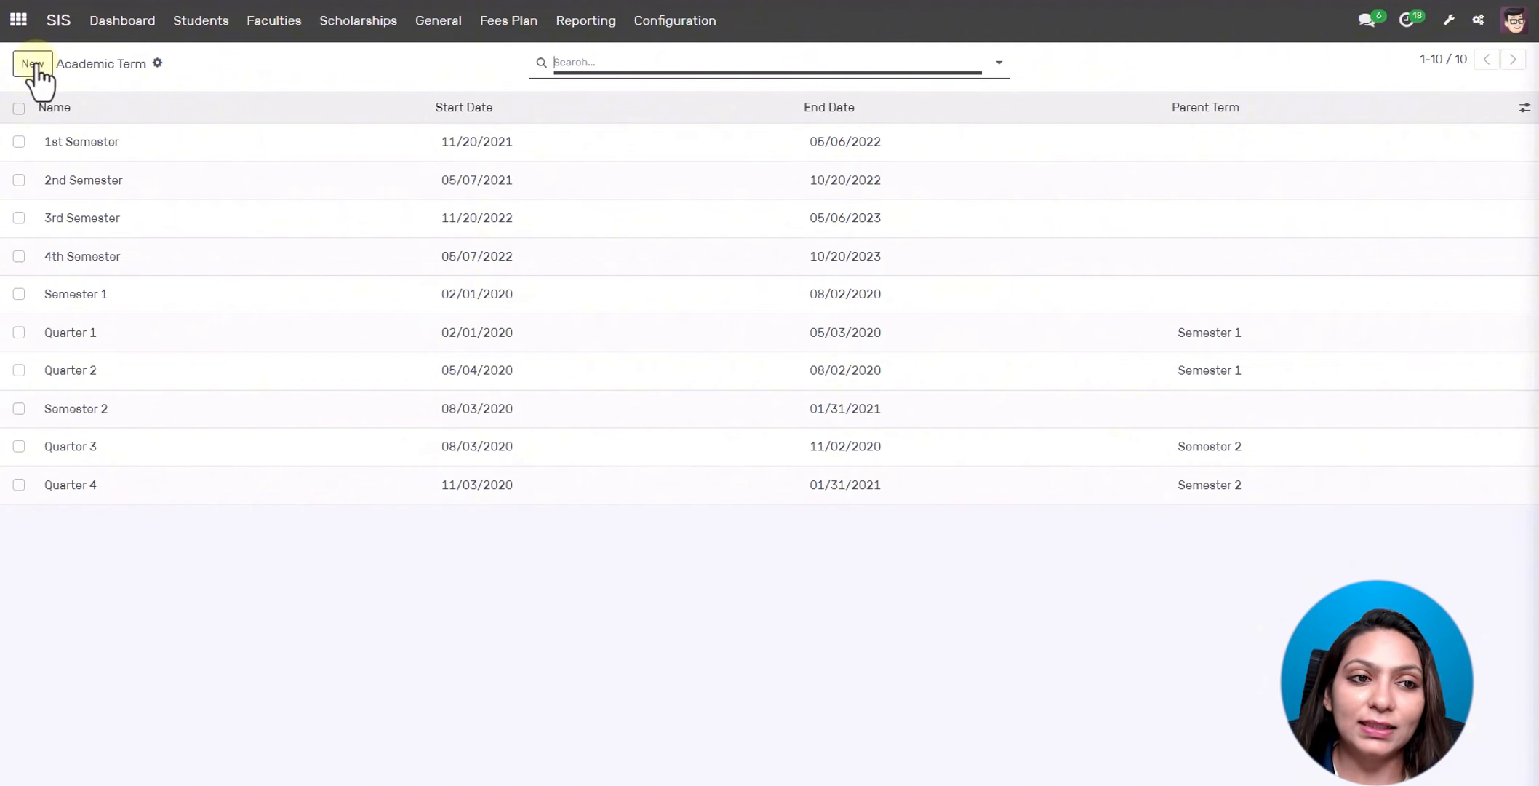
{"action": "left_click", "coordinate": [658, 31]}
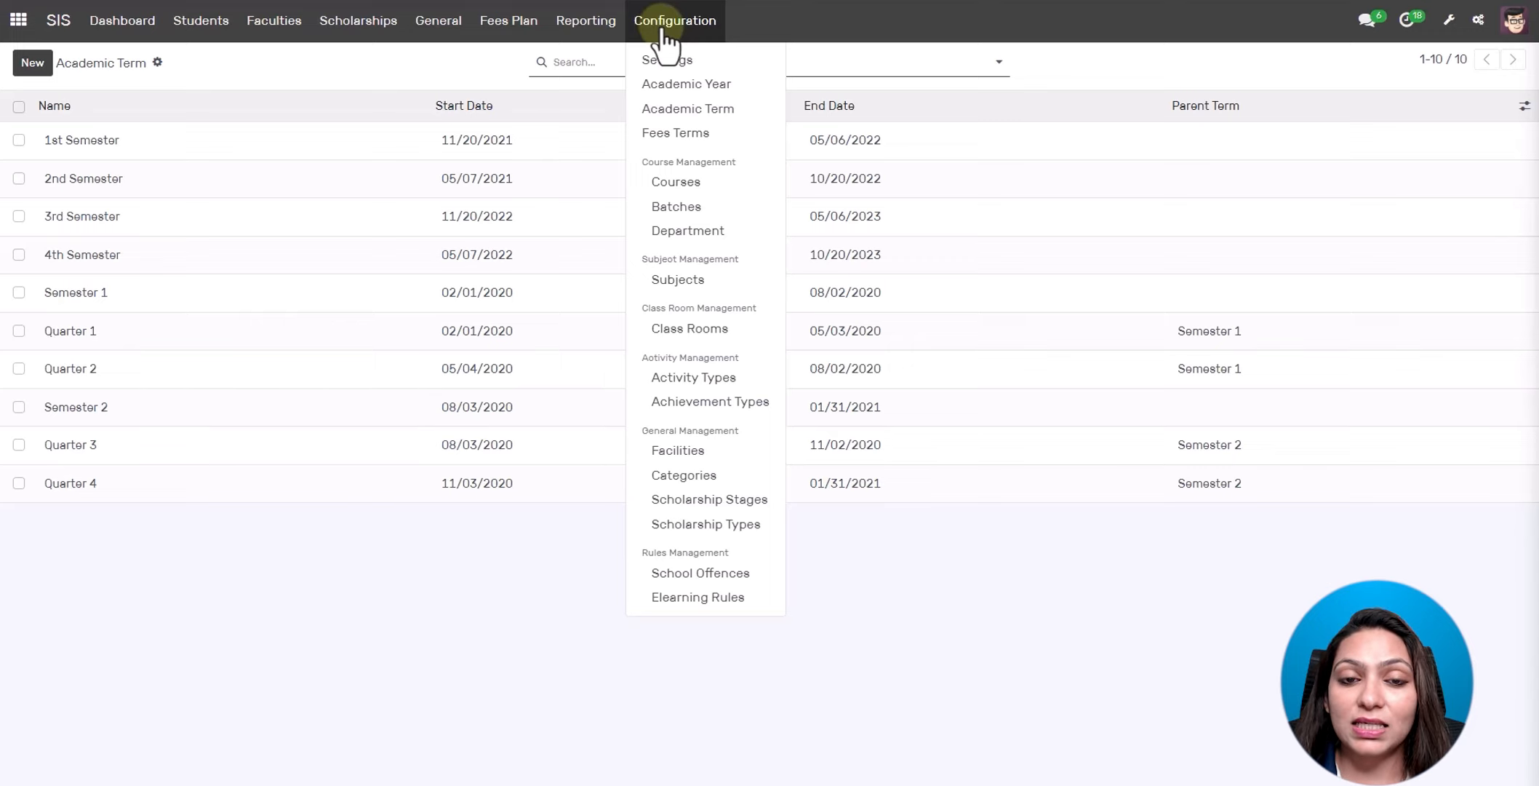
- Open the C-2 Fees Term and confirm its Fixed Fees of Days term type
{"action": "left_click", "coordinate": [676, 133]}
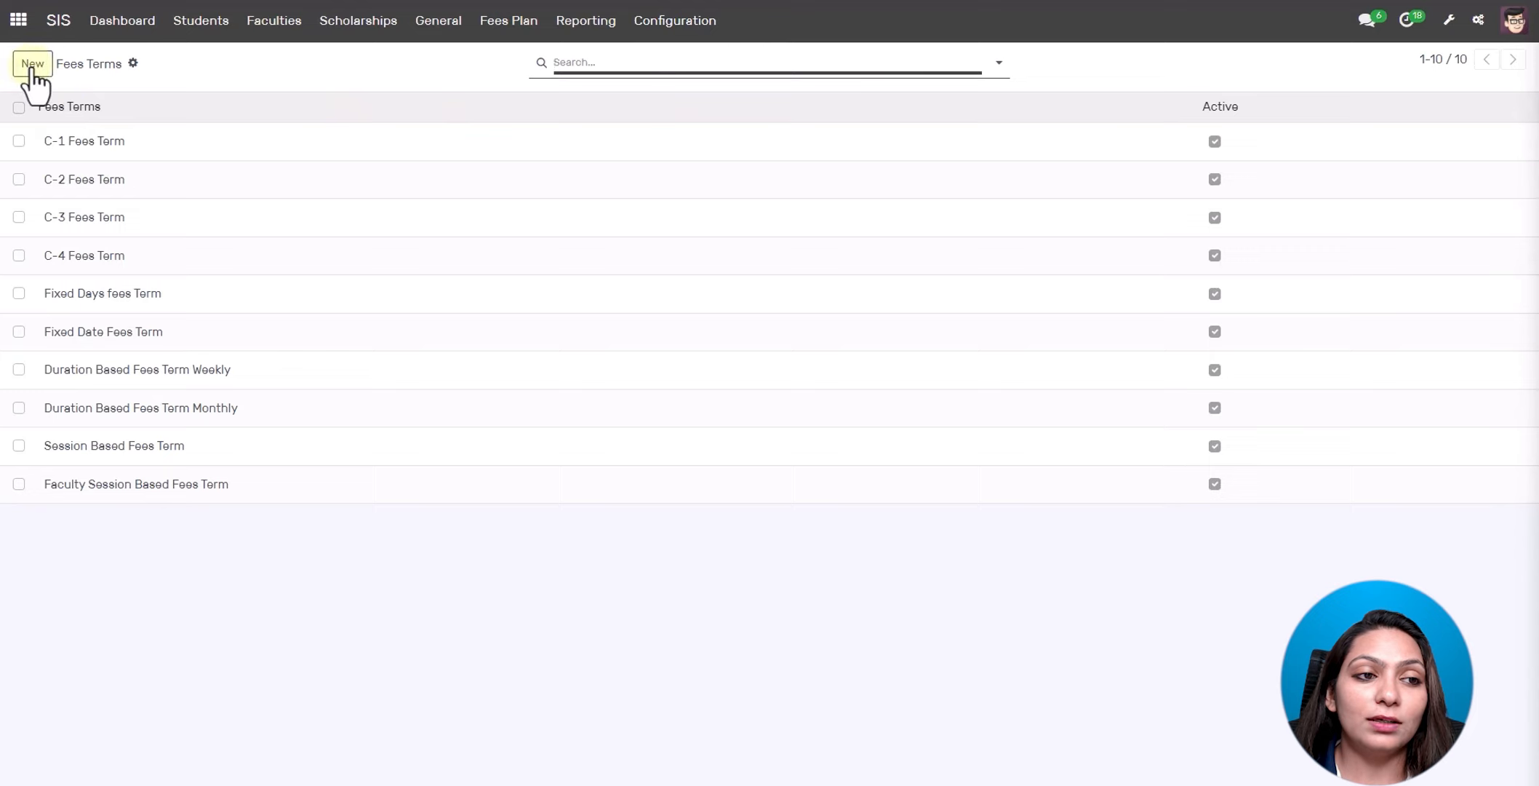
{"action": "left_click", "coordinate": [32, 66]}
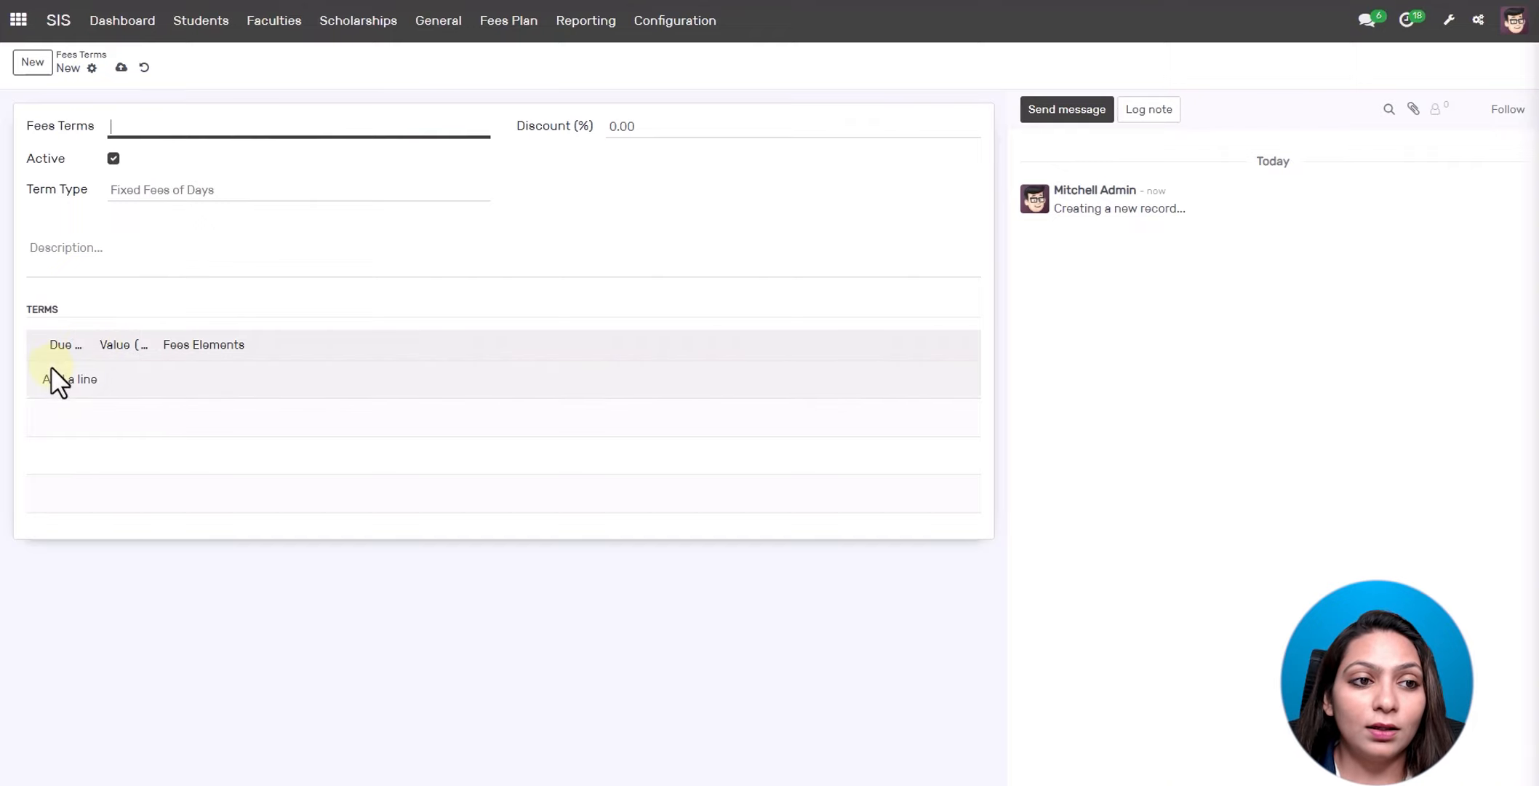
{"action": "left_click", "coordinate": [144, 67]}
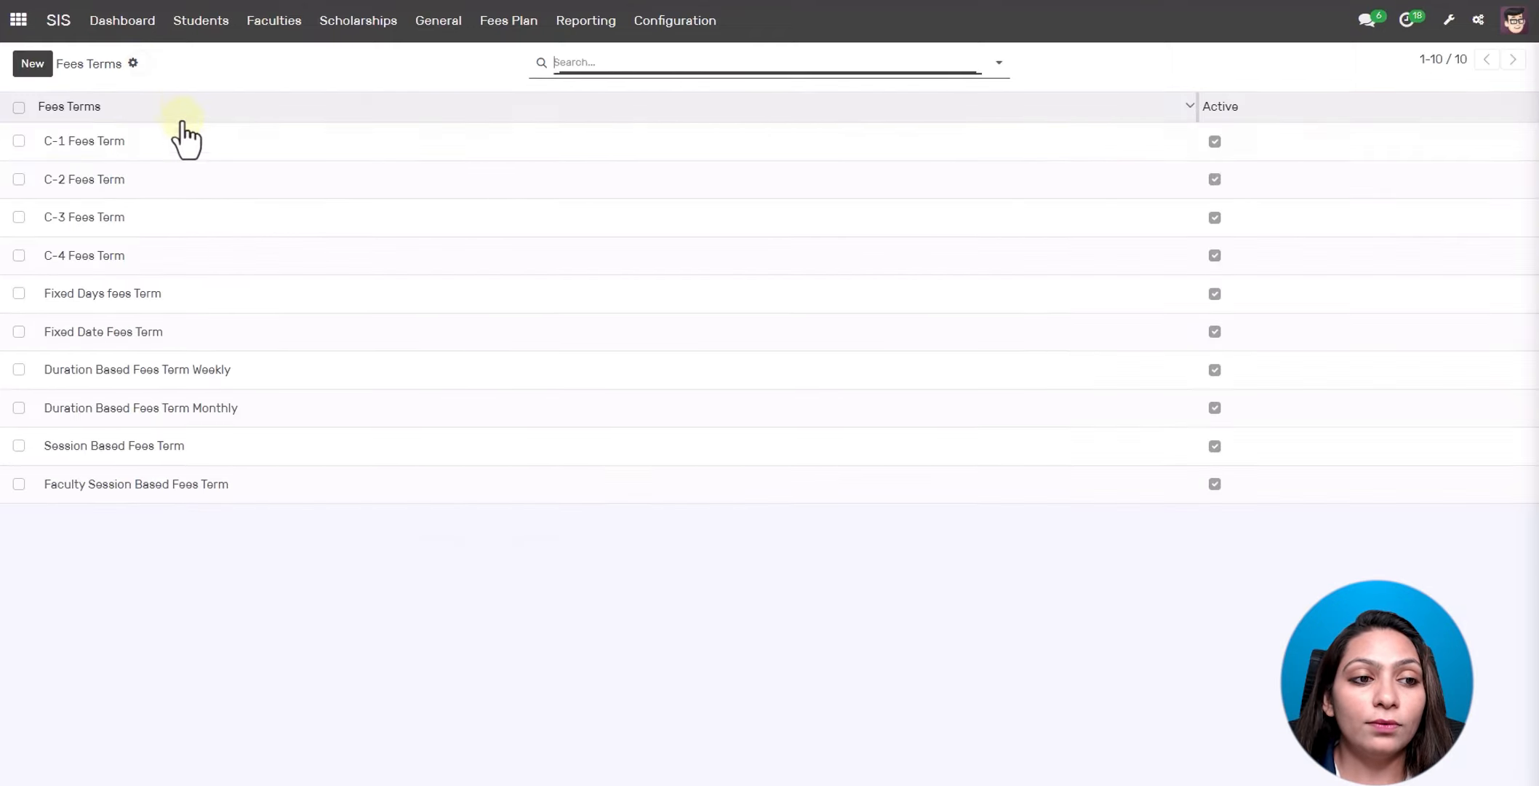
{"action": "left_click", "coordinate": [206, 182]}
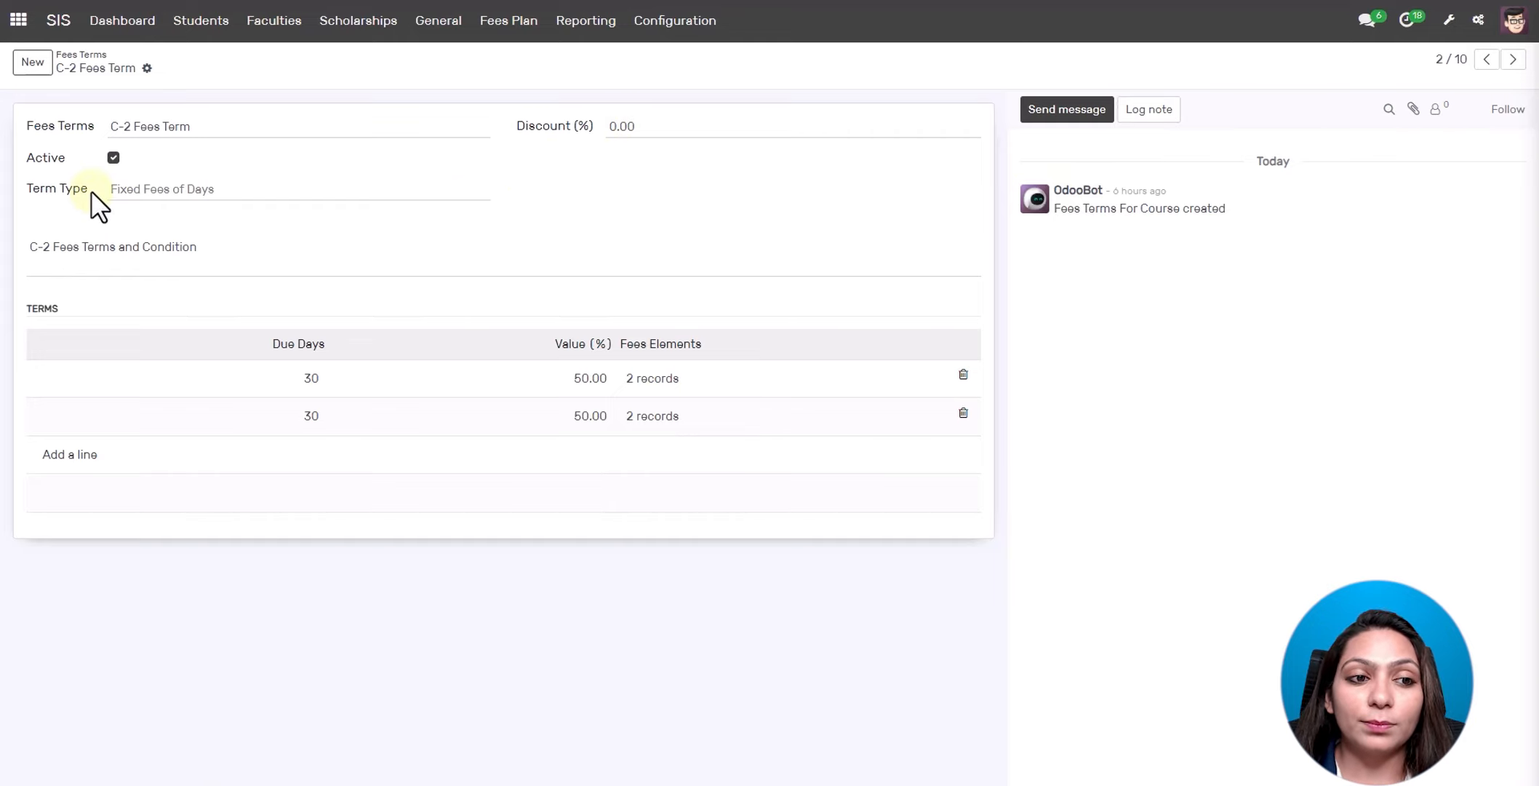
{"action": "left_click", "coordinate": [257, 193]}
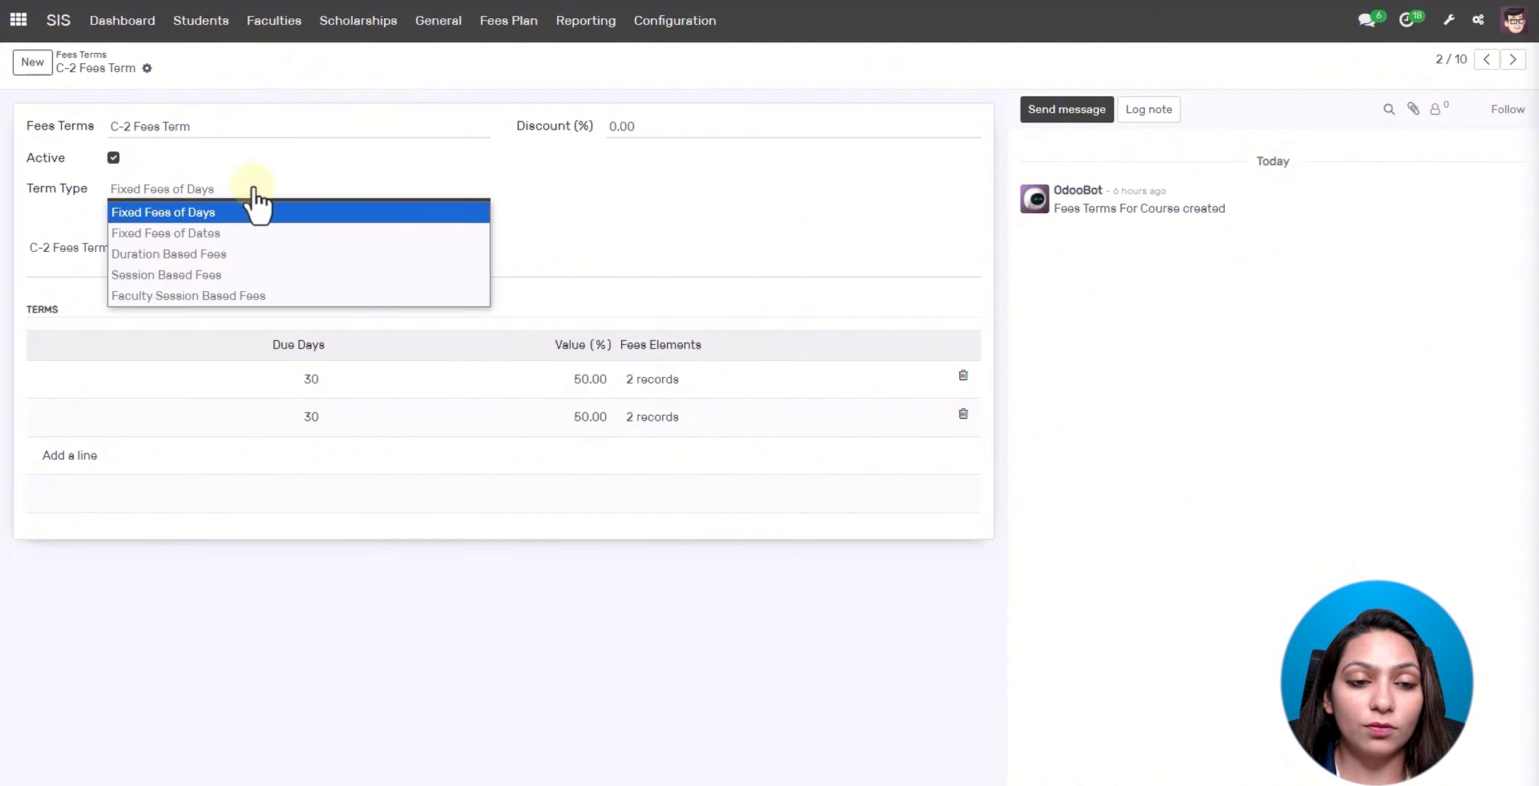
{"action": "left_click", "coordinate": [256, 211]}
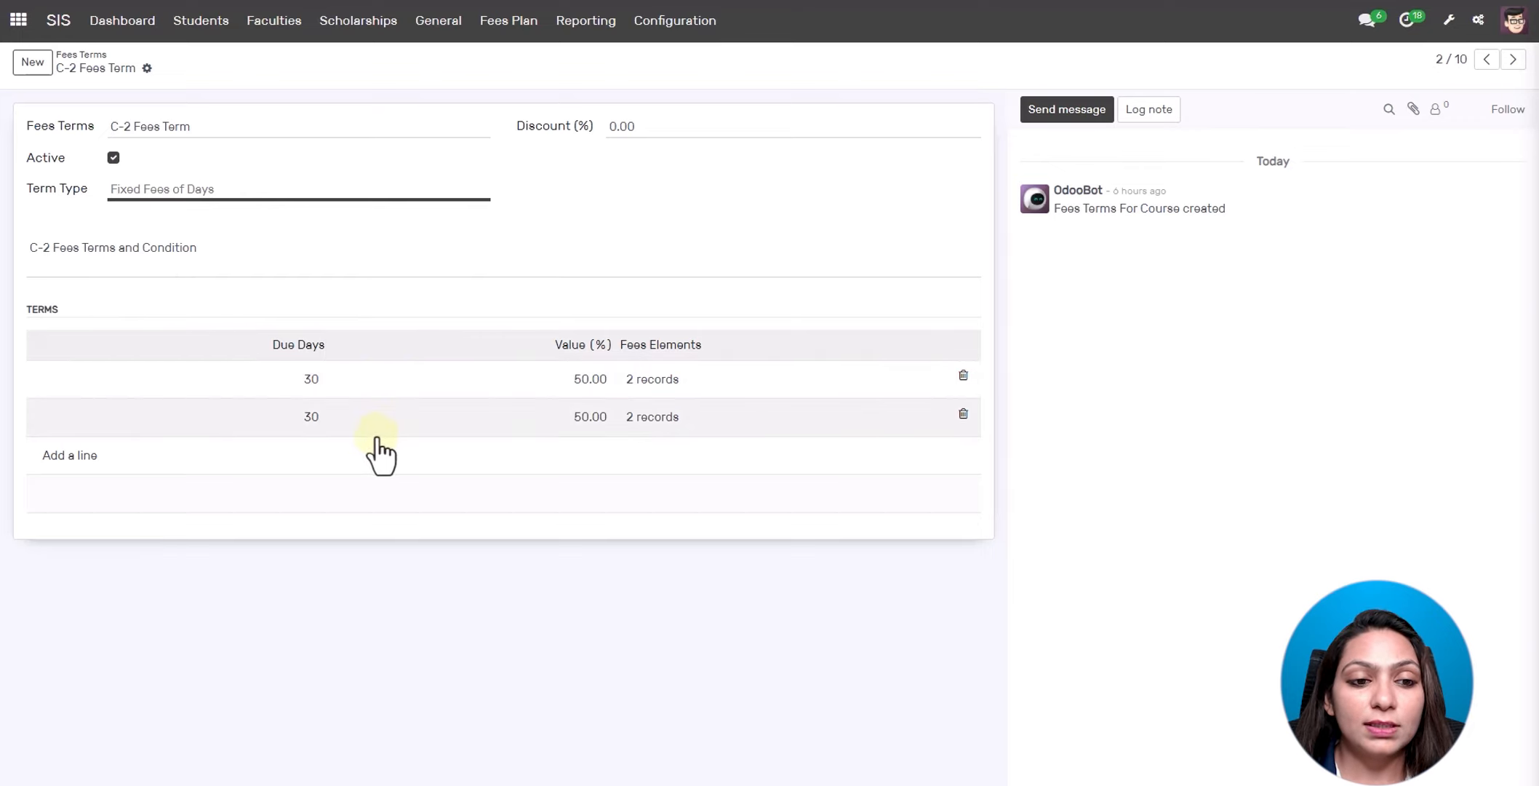
{"action": "left_click", "coordinate": [397, 380]}
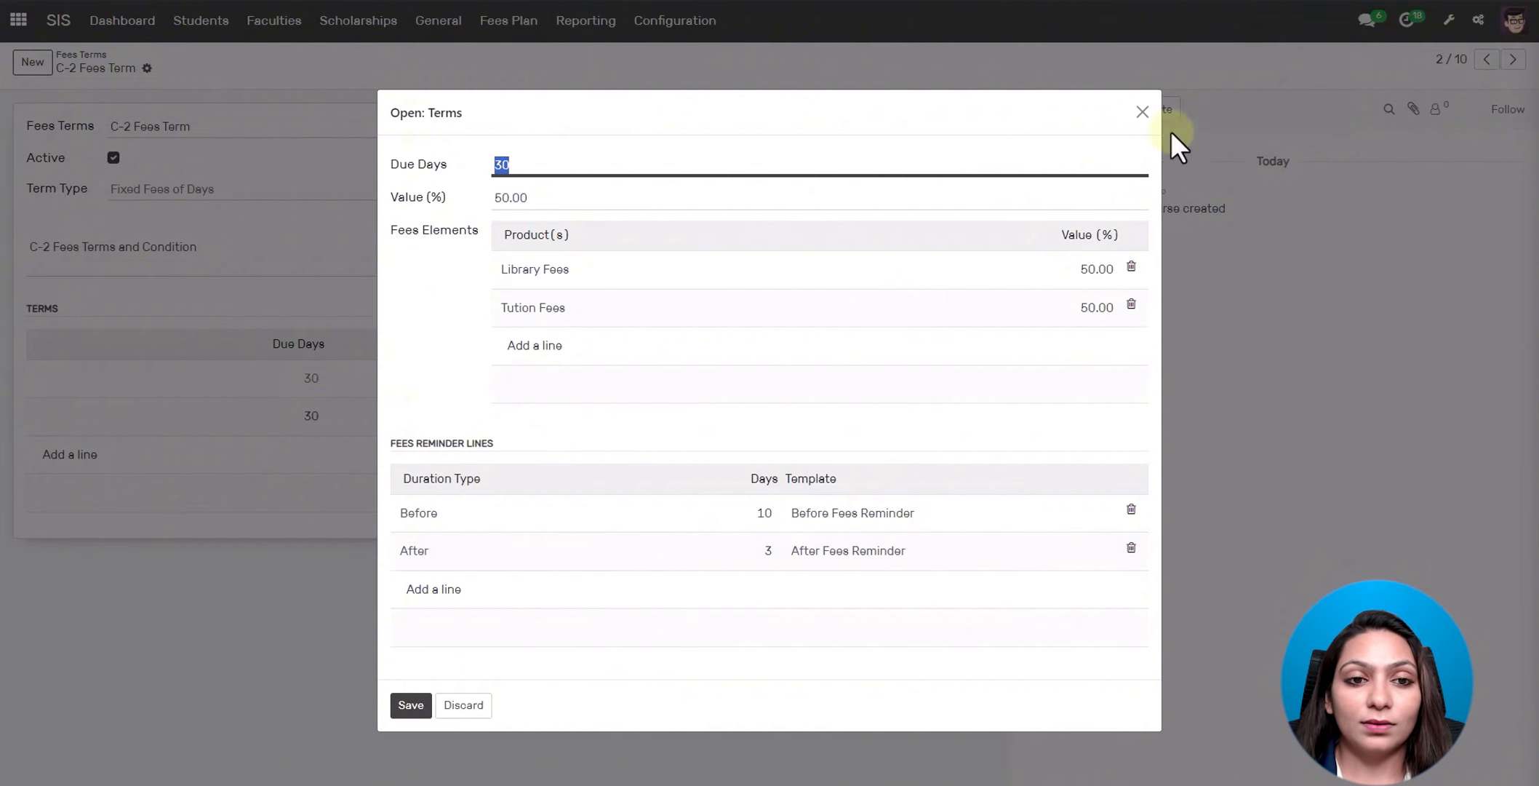
{"action": "left_click", "coordinate": [1142, 112]}
{"action": "left_click", "coordinate": [677, 21]}
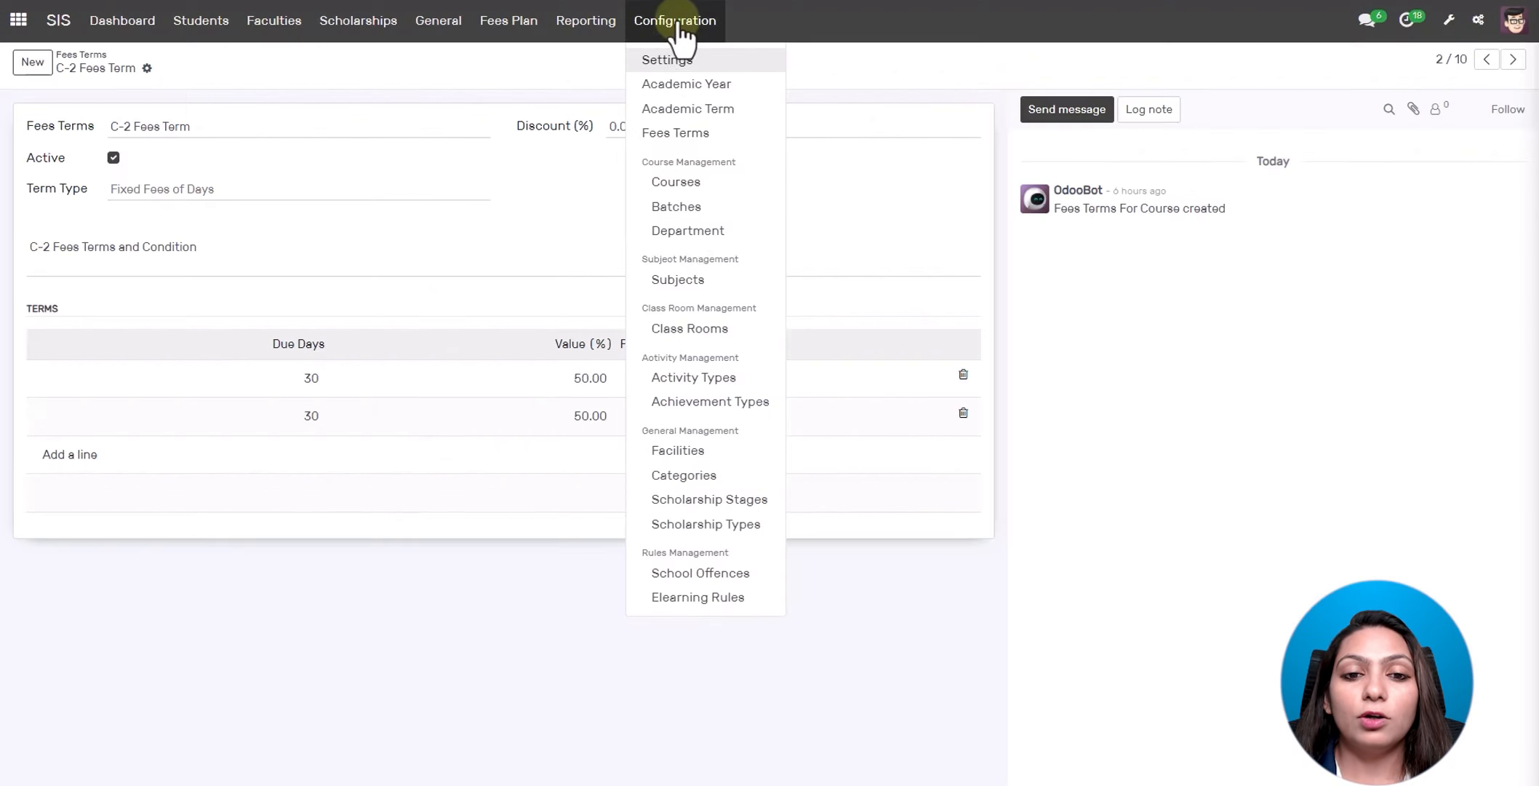
- Browse the Departments list of four departments coded D1–D4, discarding a blank new record
{"action": "left_click", "coordinate": [685, 244]}
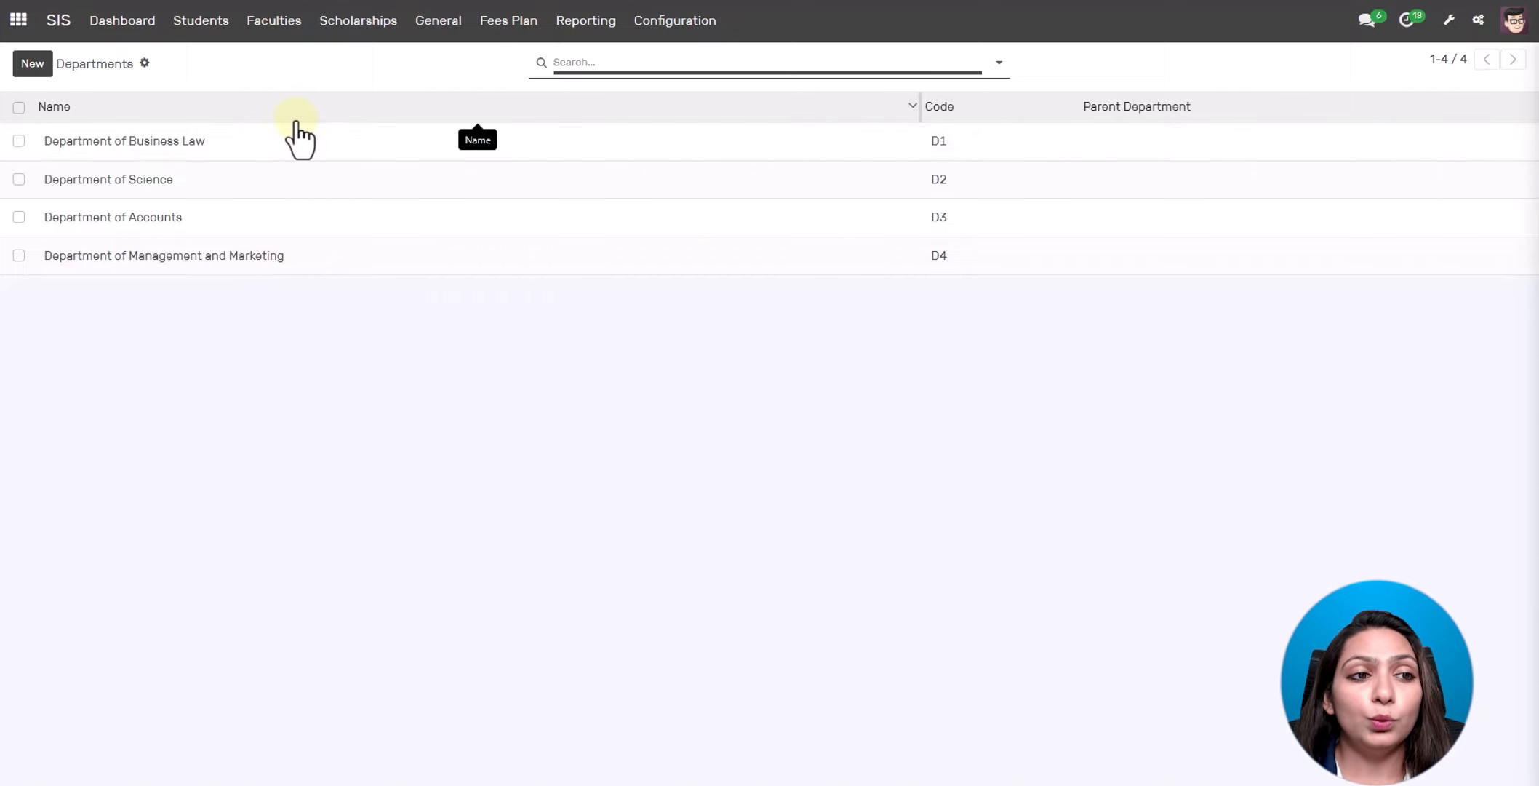
{"action": "left_click", "coordinate": [33, 64]}
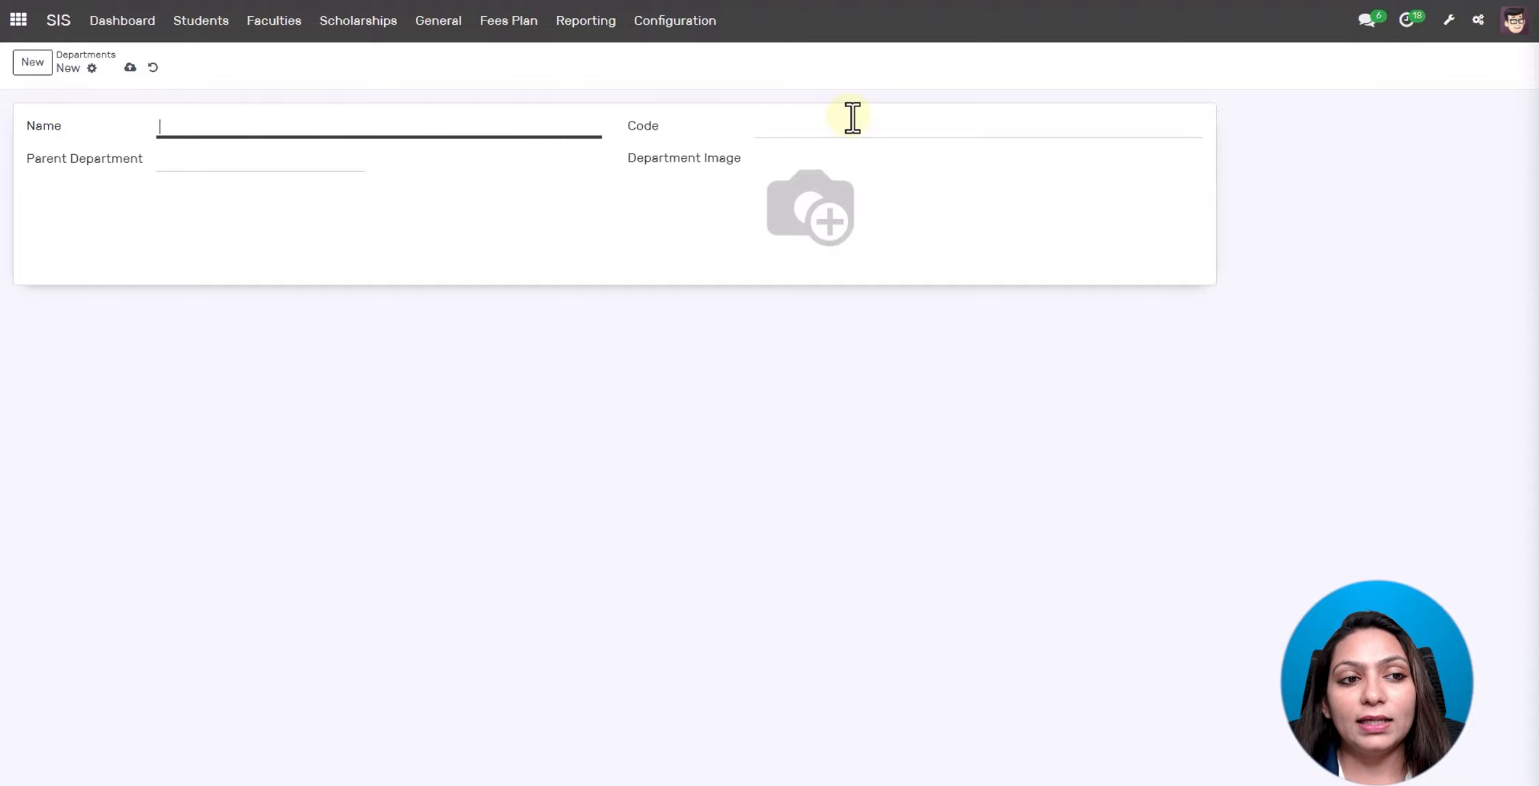
{"action": "left_click", "coordinate": [153, 67]}
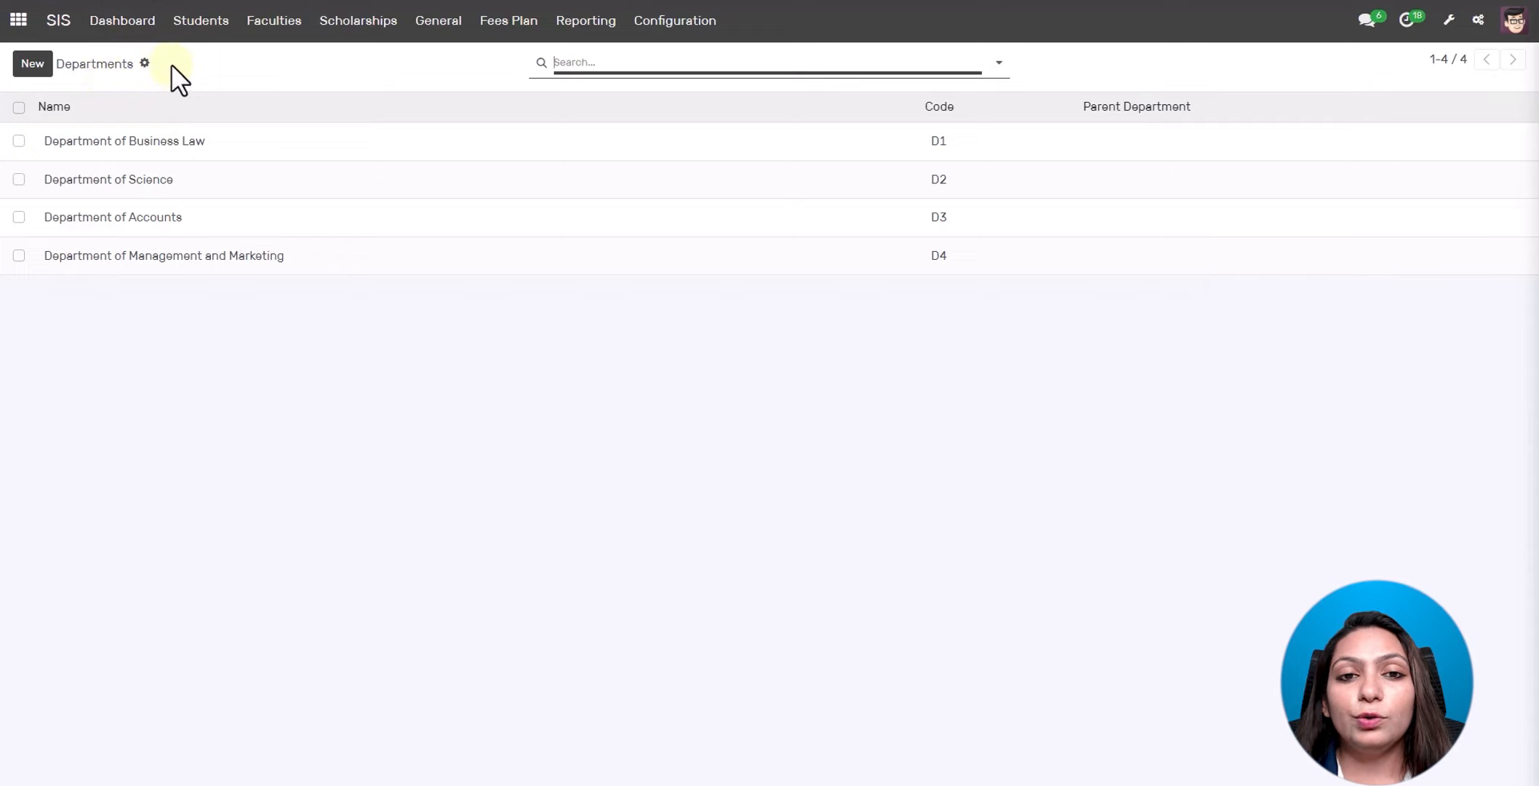
{"action": "left_click", "coordinate": [671, 25]}
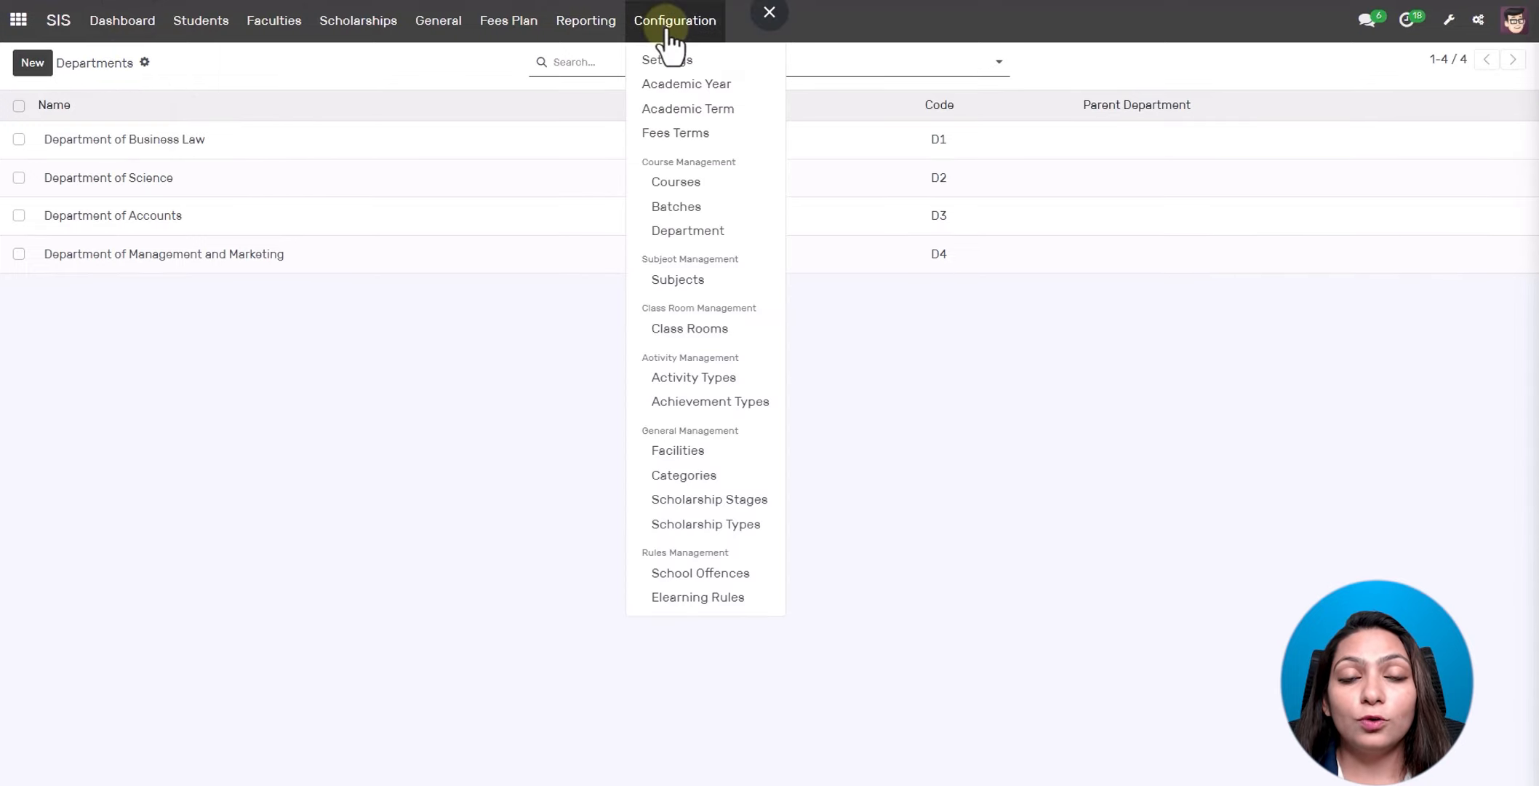
- Start a new course named 'Computer Engin' with code 'compe'
{"action": "left_click", "coordinate": [665, 186]}
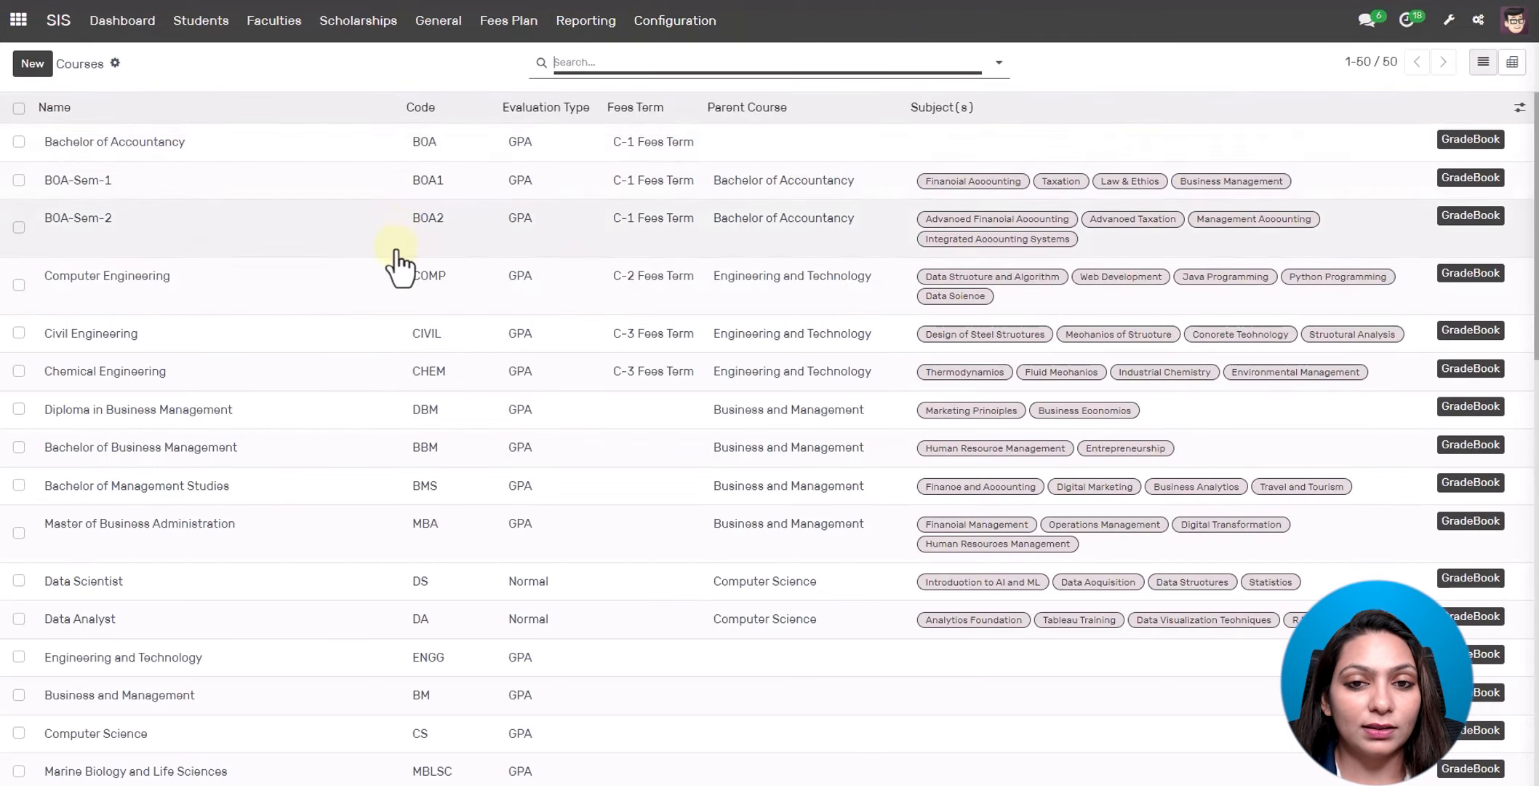
{"action": "scroll", "coordinate": [402, 291], "scroll_direction": "down", "scroll_amount": 5}
{"action": "scroll", "coordinate": [399, 291], "scroll_direction": "down", "scroll_amount": 5}
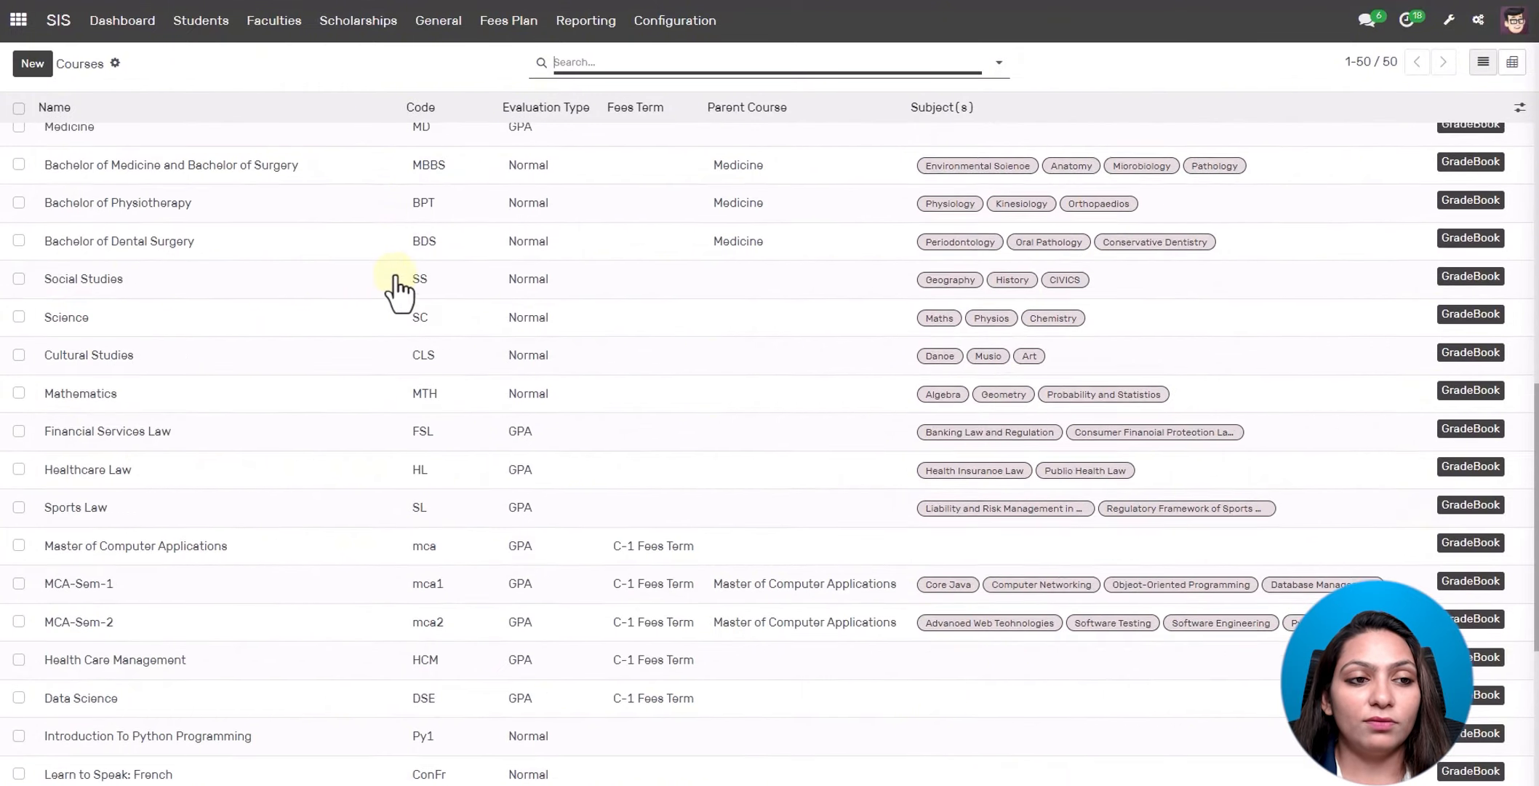
{"action": "scroll", "coordinate": [396, 291], "scroll_direction": "up", "scroll_amount": 10}
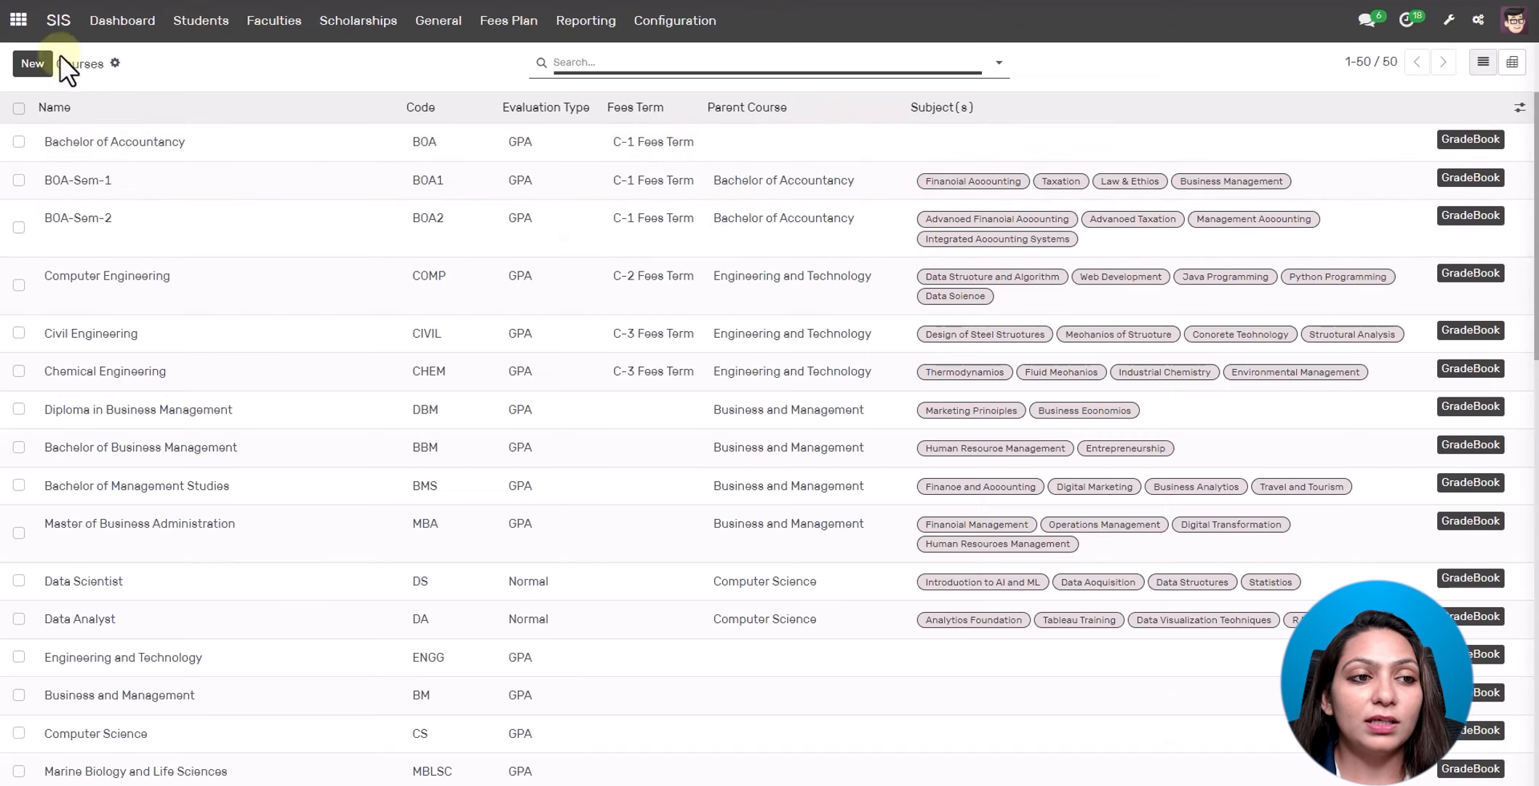
{"action": "left_click", "coordinate": [32, 63]}
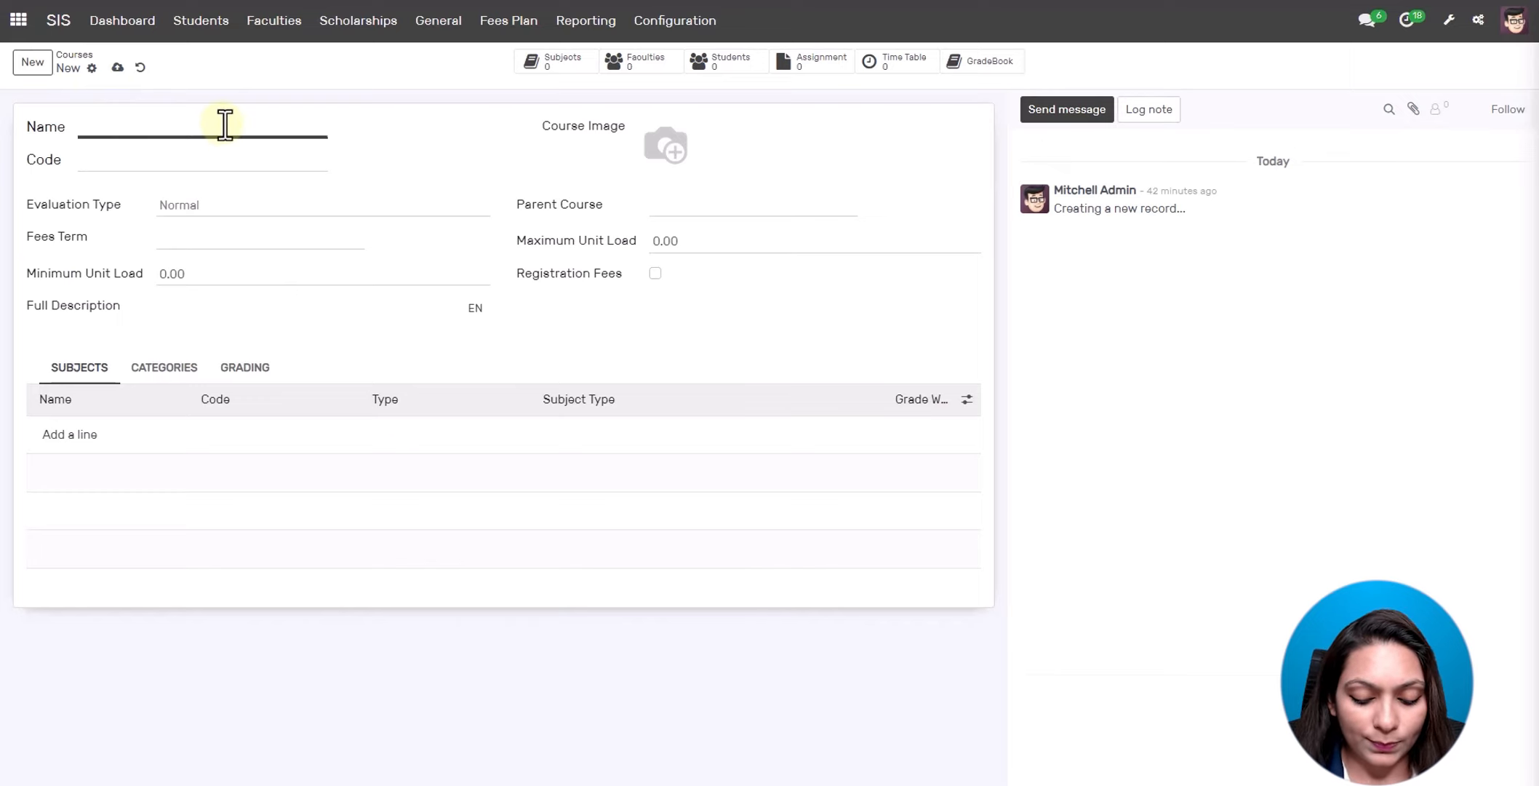
{"action": "type", "text": "Computer Engi"}
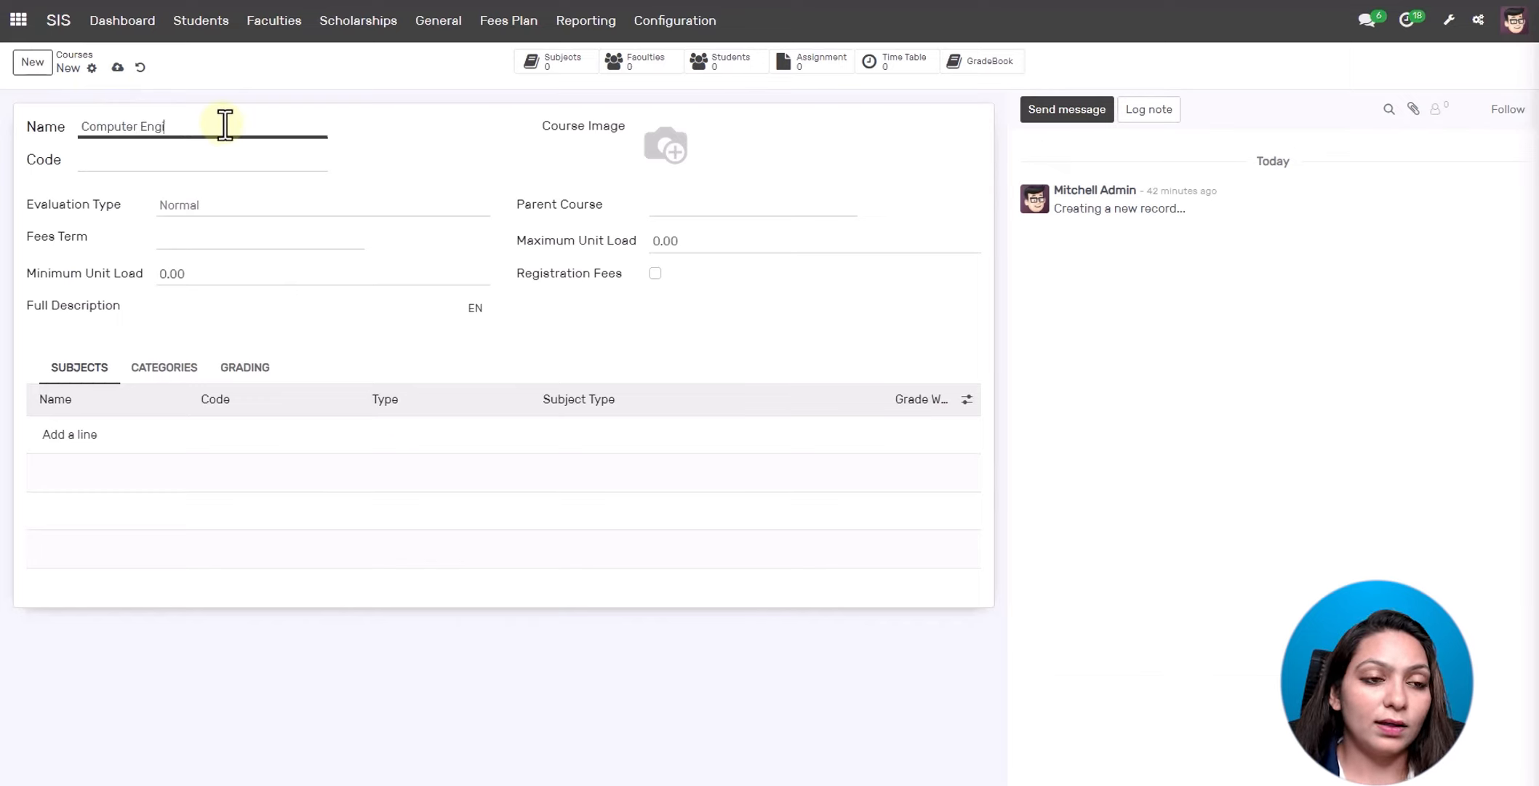
{"action": "type", "text": "n"}
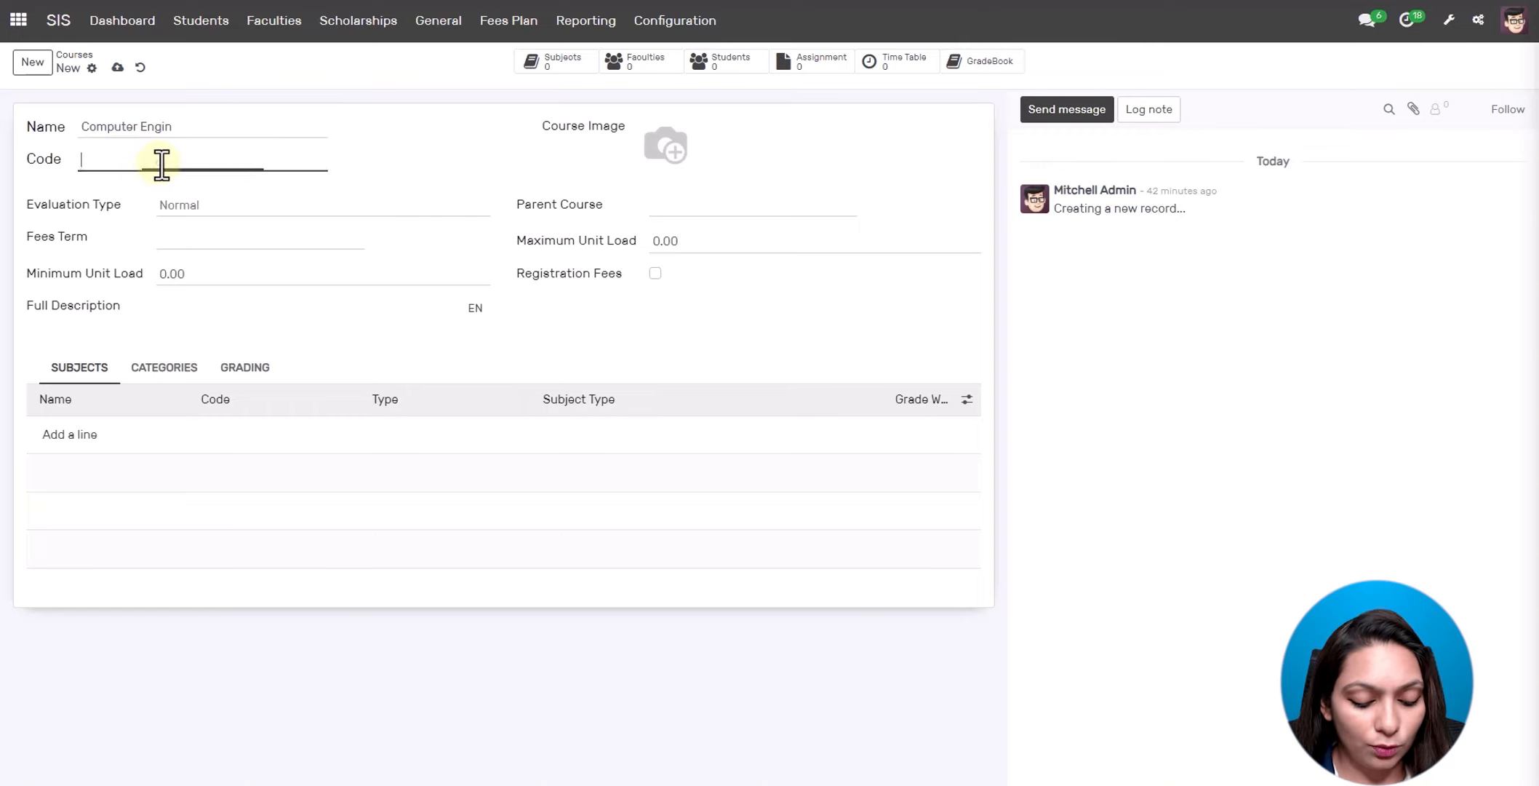
{"action": "left_click", "coordinate": [162, 163]}
{"action": "type", "text": "compe"}
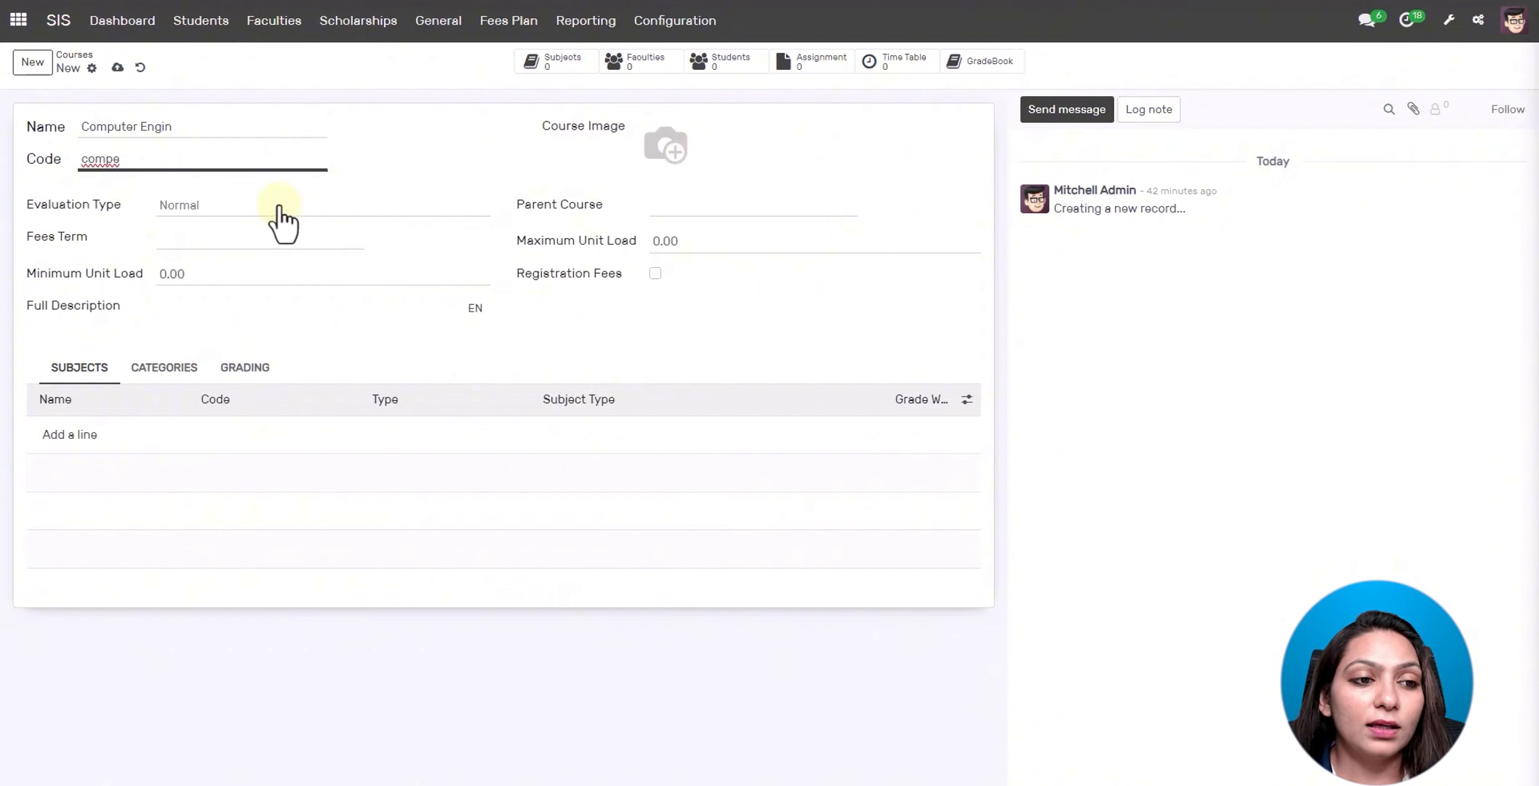
- Keep evaluation type Normal and set the fees term to C-2 Fees Term
{"action": "left_click", "coordinate": [280, 213]}
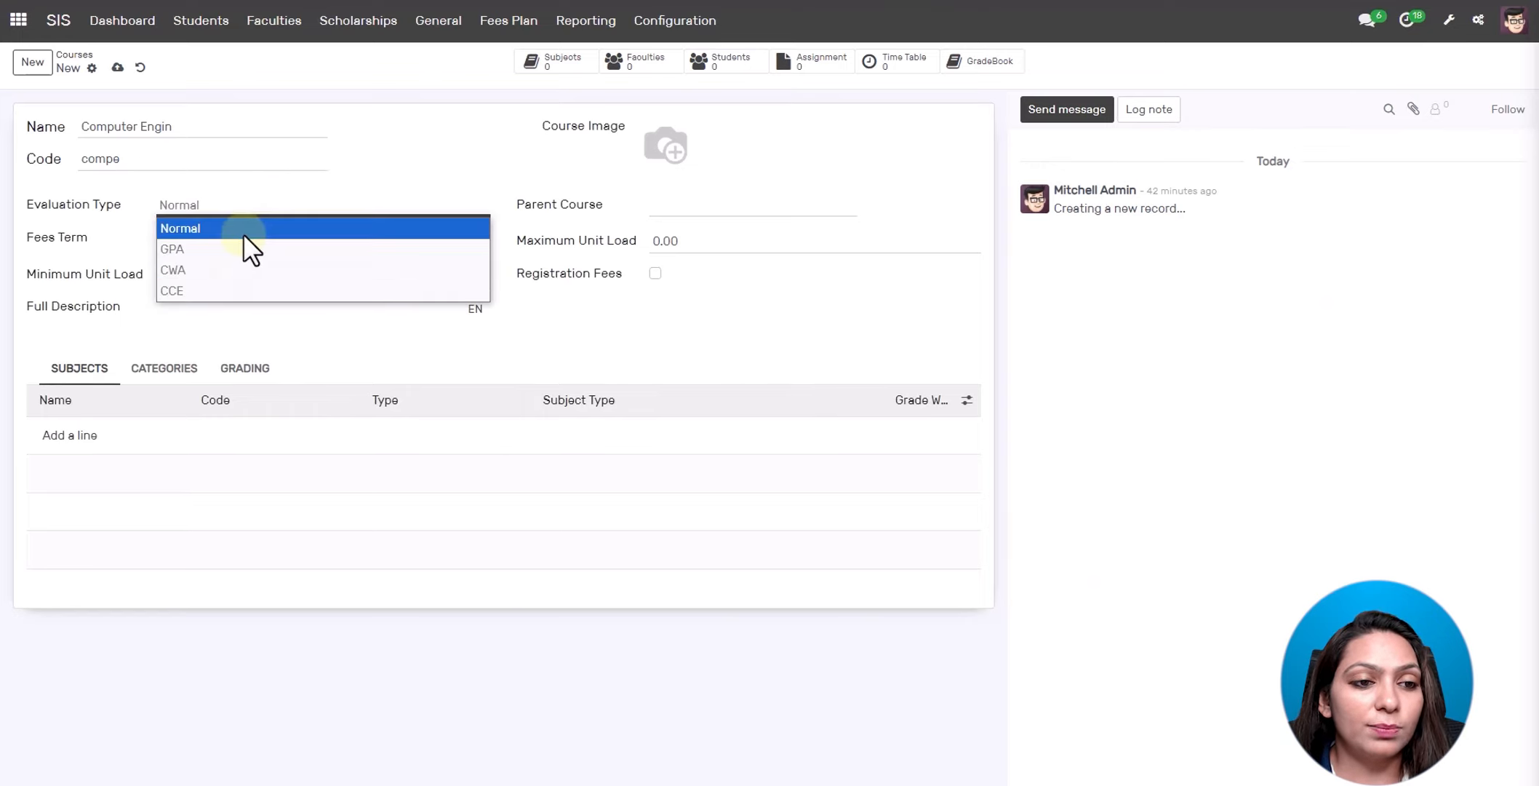
{"action": "left_click", "coordinate": [240, 229]}
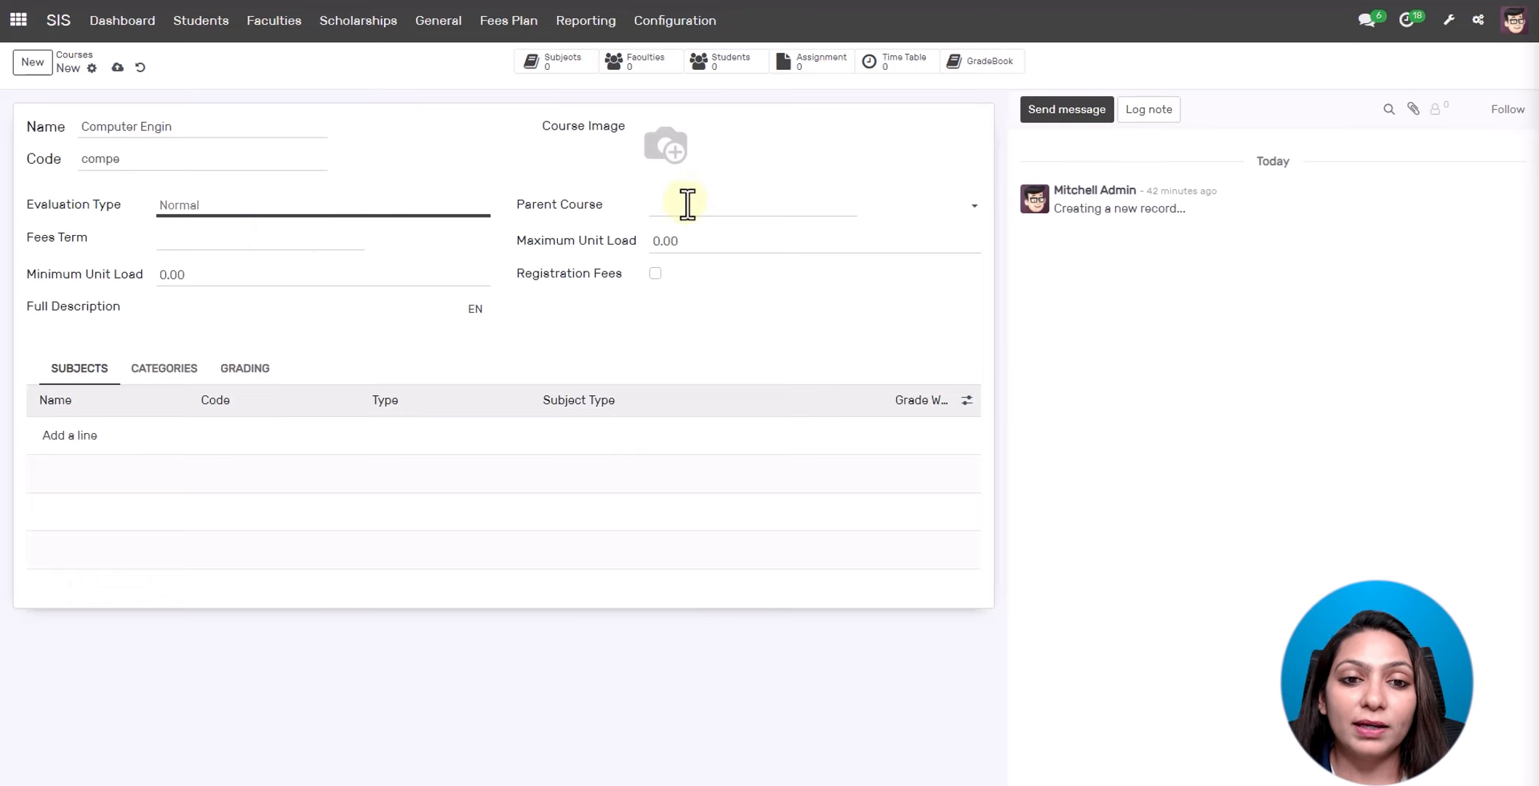
{"action": "left_click", "coordinate": [687, 203]}
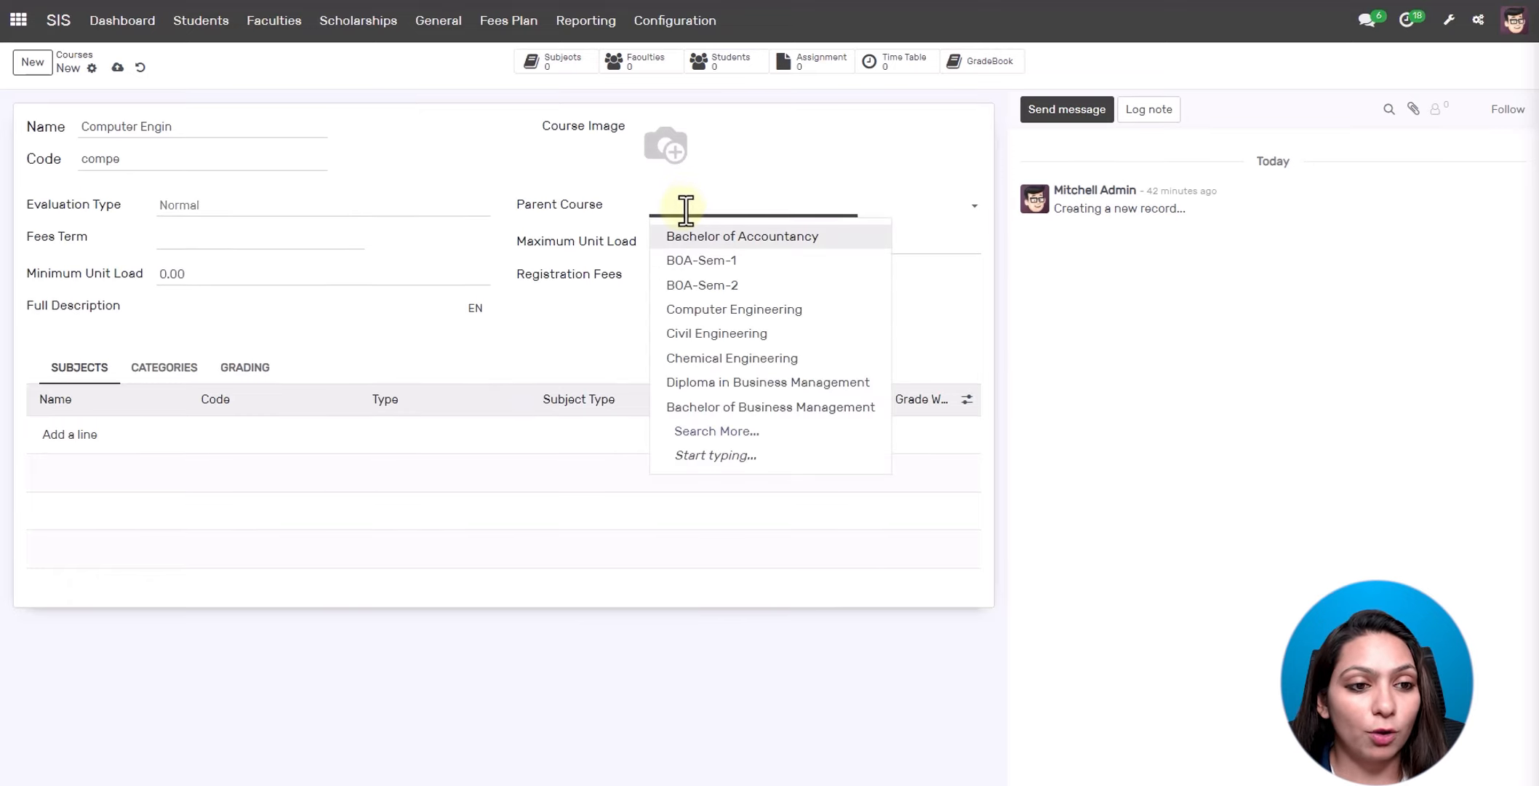
{"action": "left_click", "coordinate": [364, 238]}
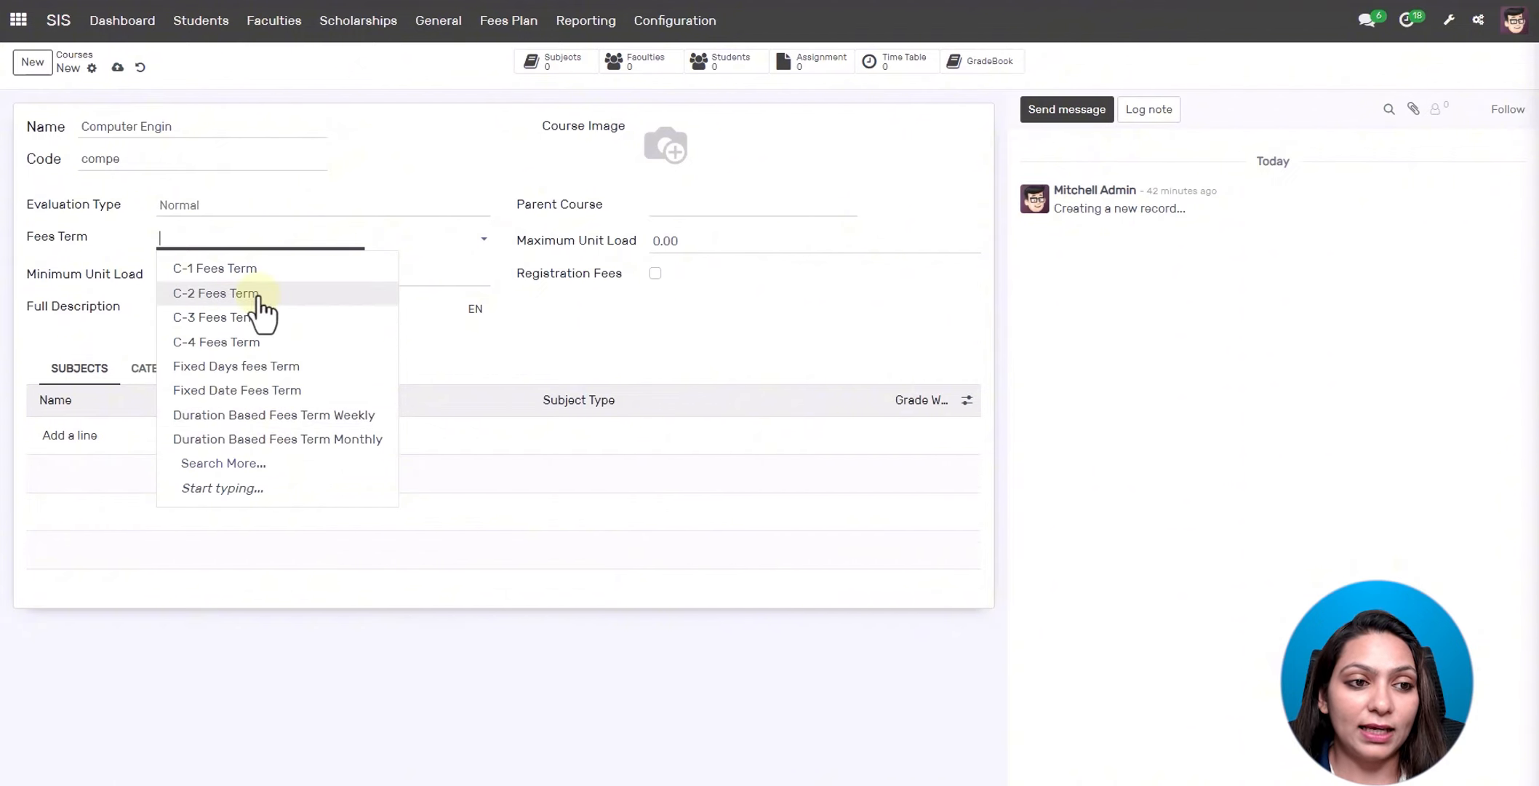
{"action": "left_click", "coordinate": [311, 293]}
- Set maximum unit load 50 and minimum 20, leaving registration fees off
{"action": "left_click", "coordinate": [704, 241]}
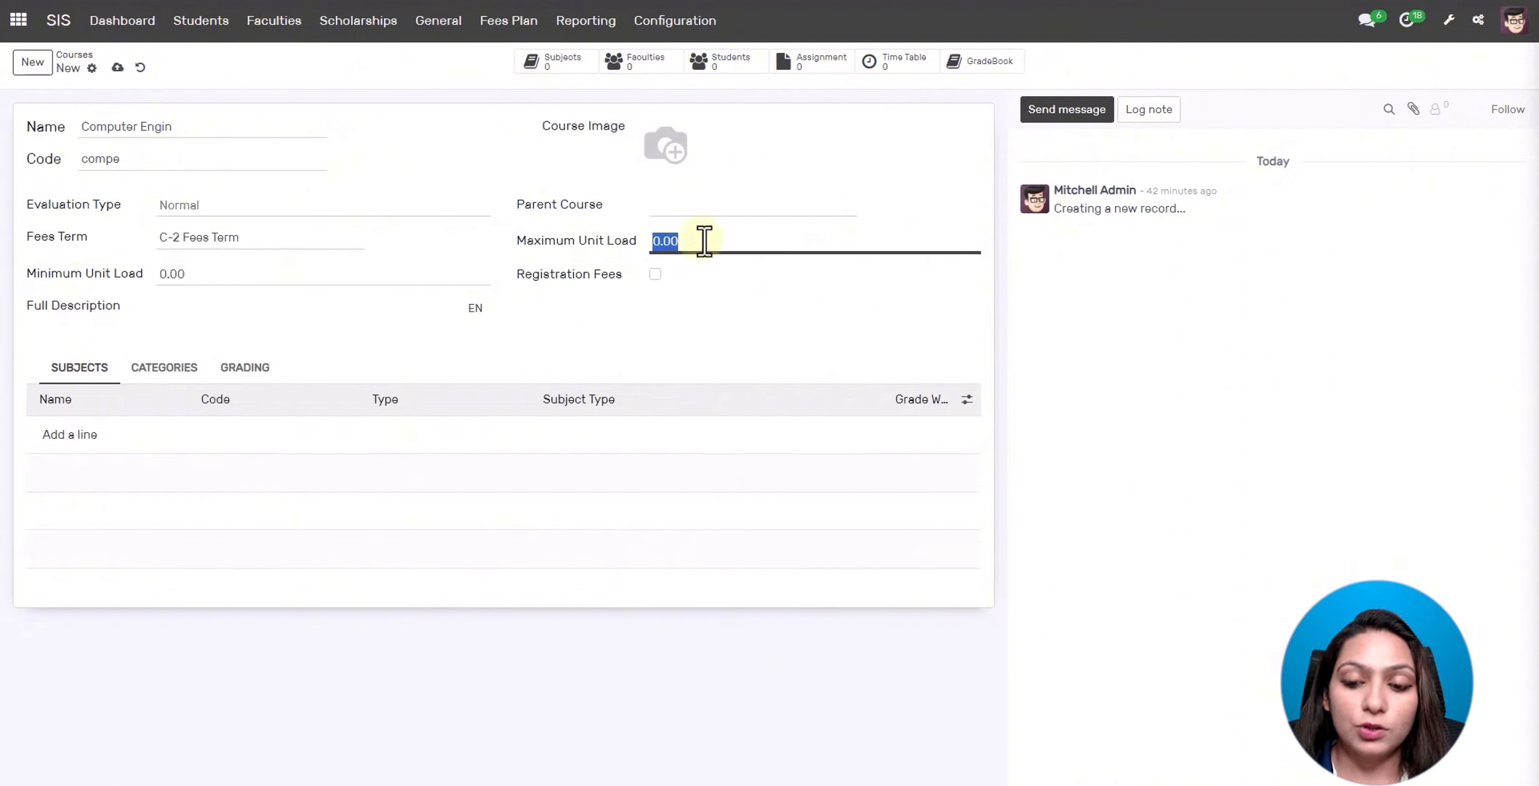
{"action": "key", "text": "BackSpace"}
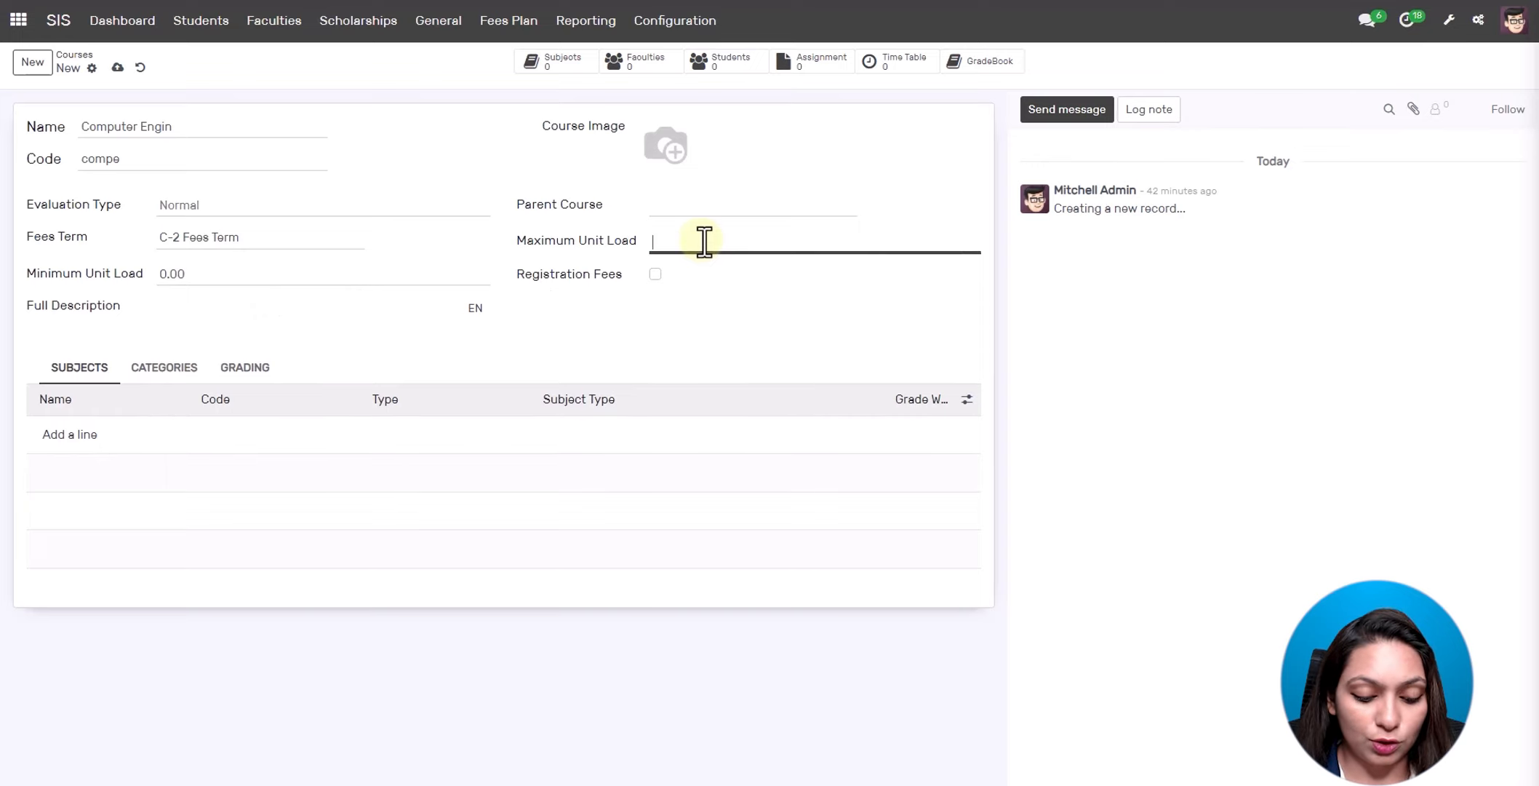
{"action": "type", "text": "50"}
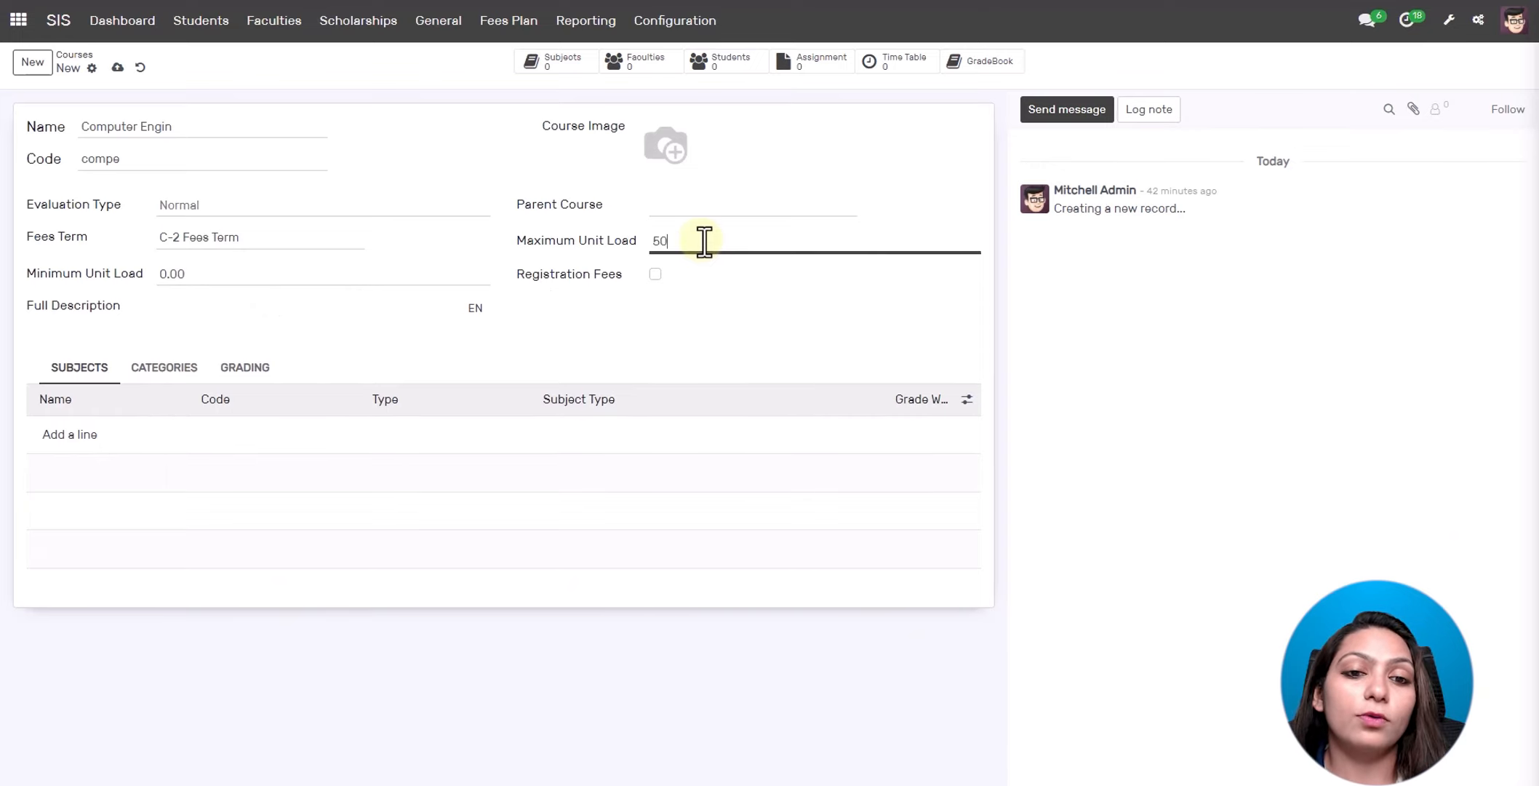
{"action": "left_click", "coordinate": [421, 275]}
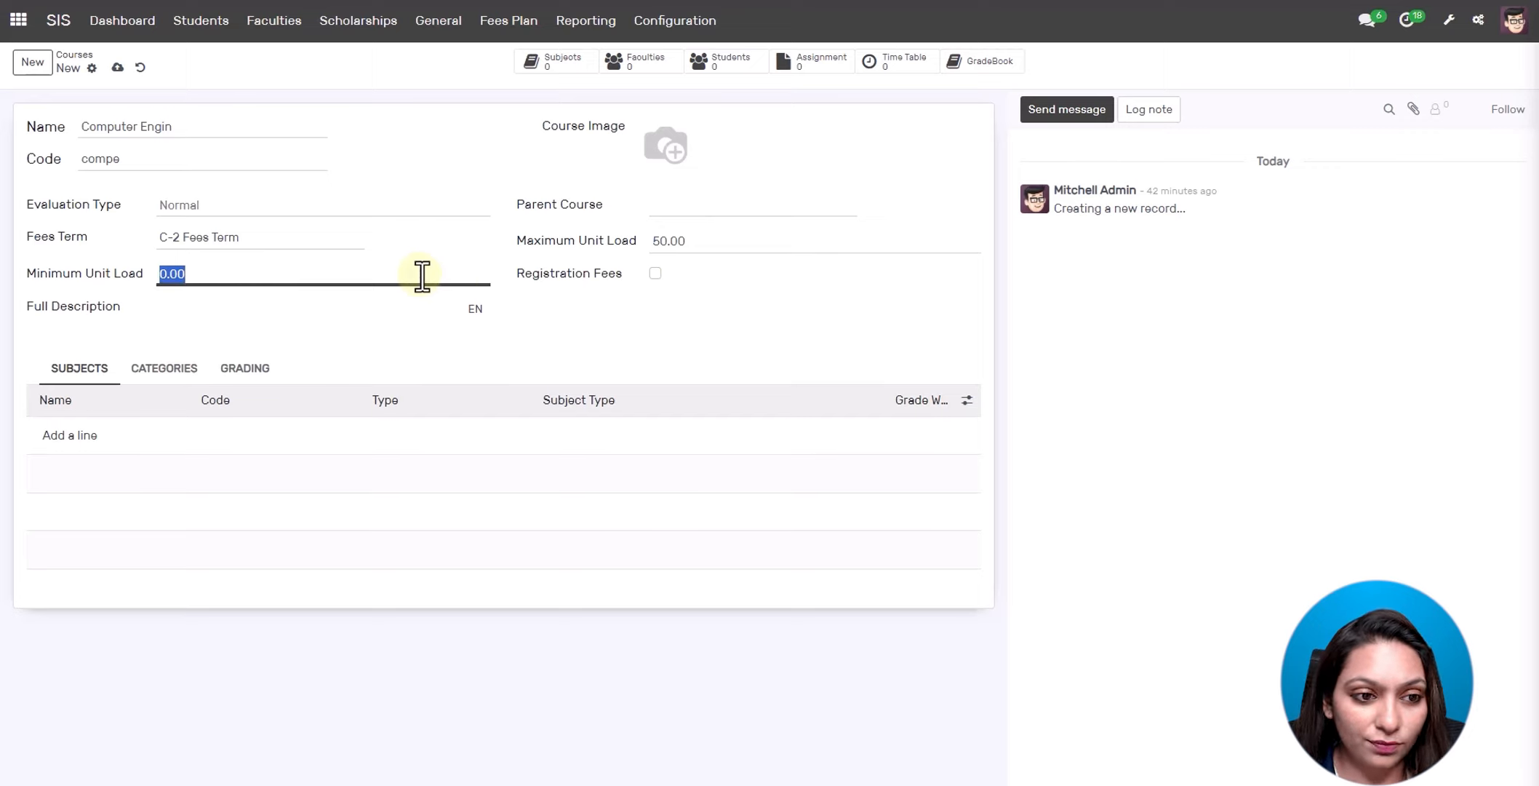
{"action": "key", "text": "BackSpace"}
{"action": "type", "text": "20"}
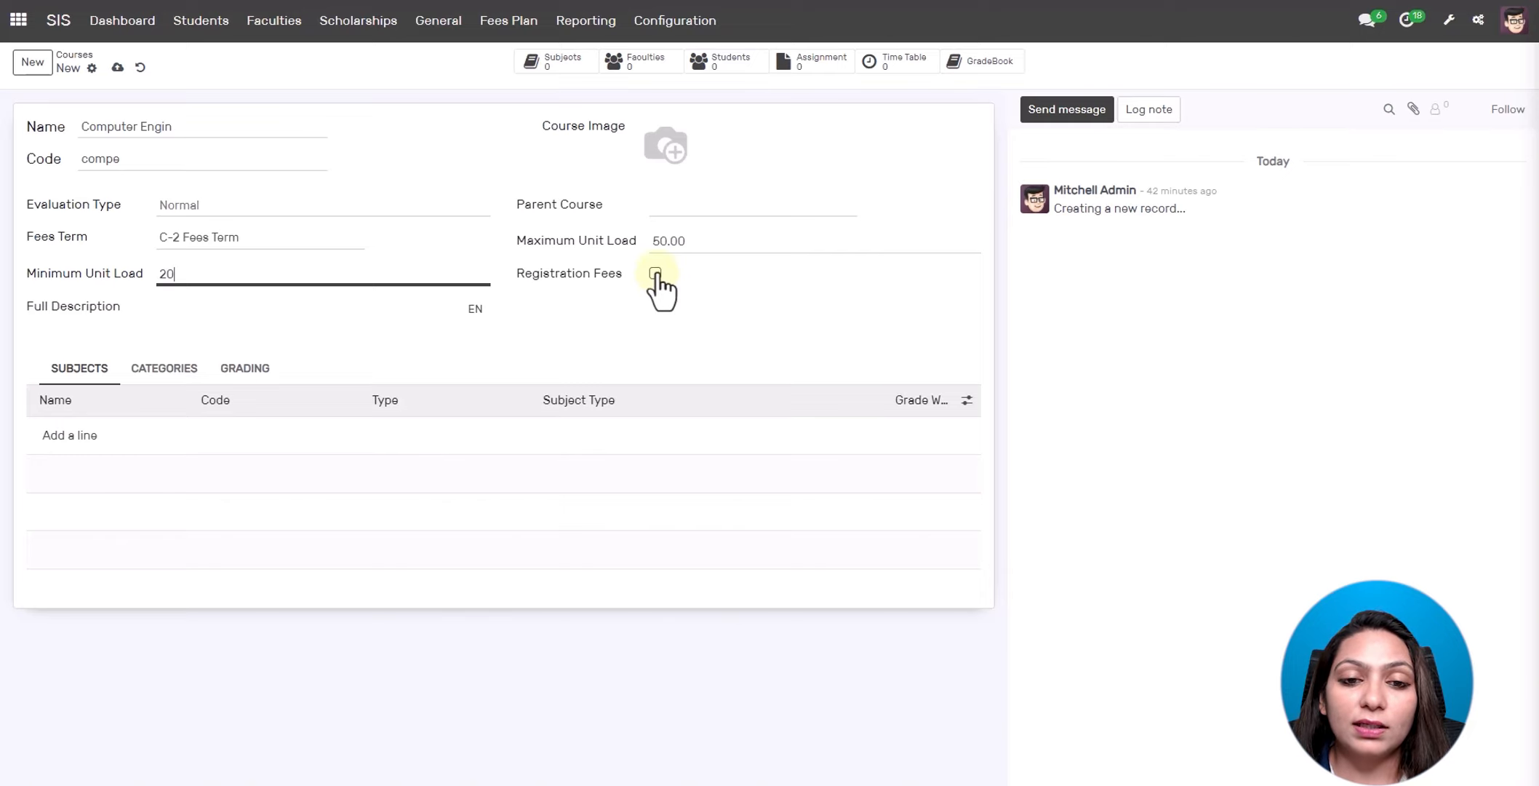
{"action": "left_click", "coordinate": [655, 275]}
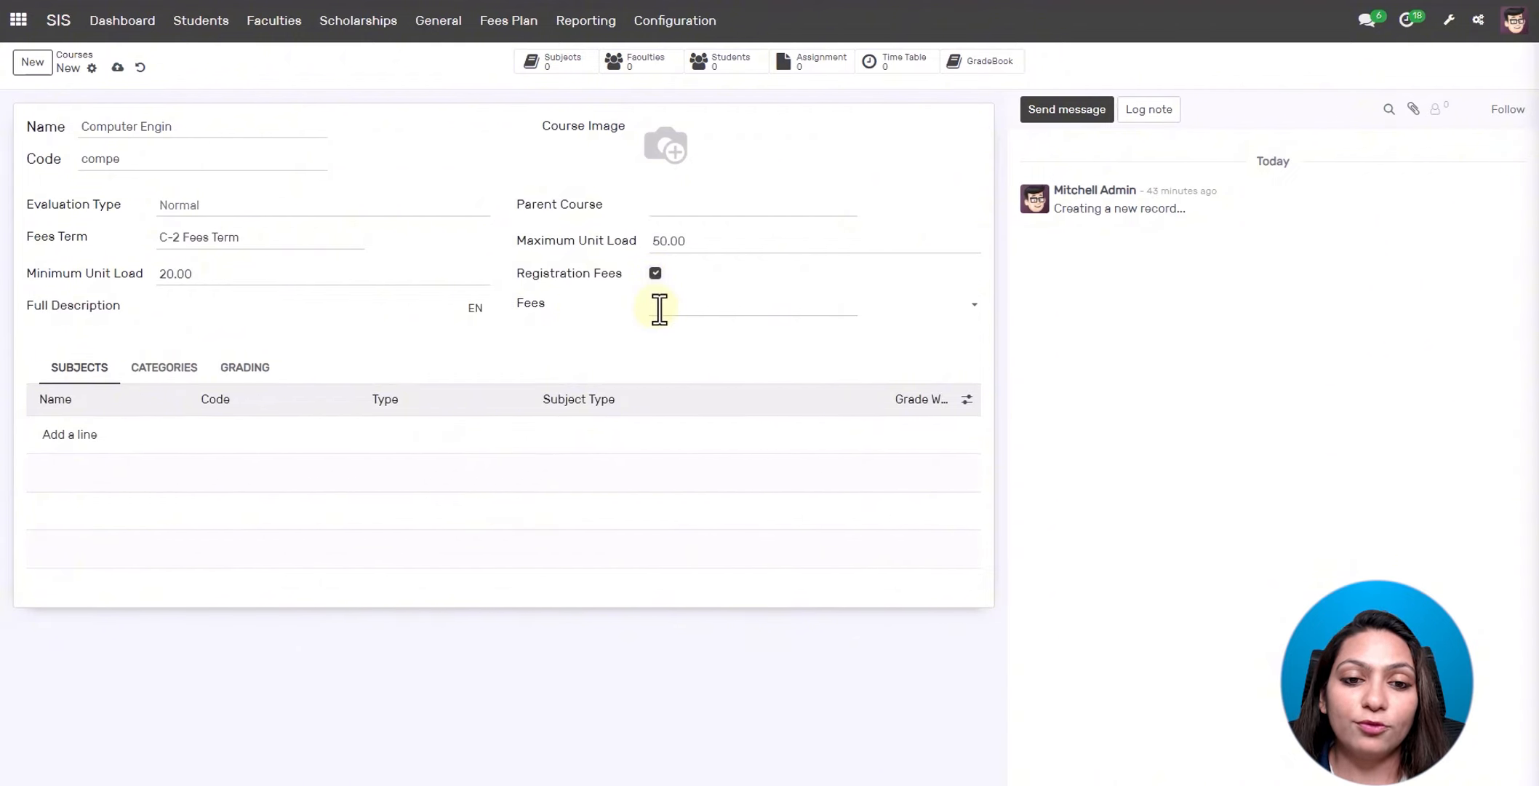
{"action": "left_click", "coordinate": [660, 309]}
{"action": "left_click", "coordinate": [660, 309]}
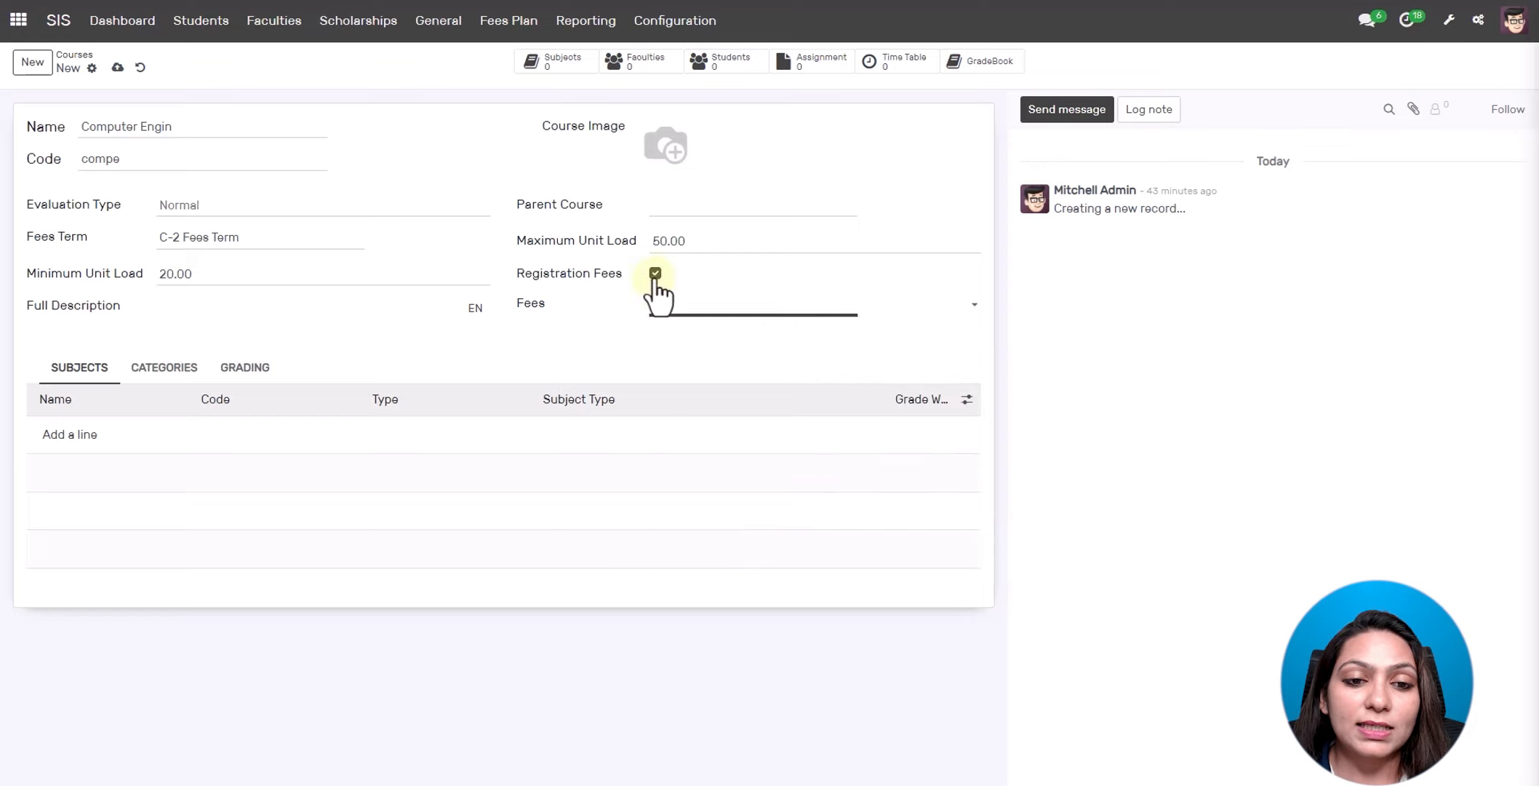
{"action": "left_click", "coordinate": [655, 275]}
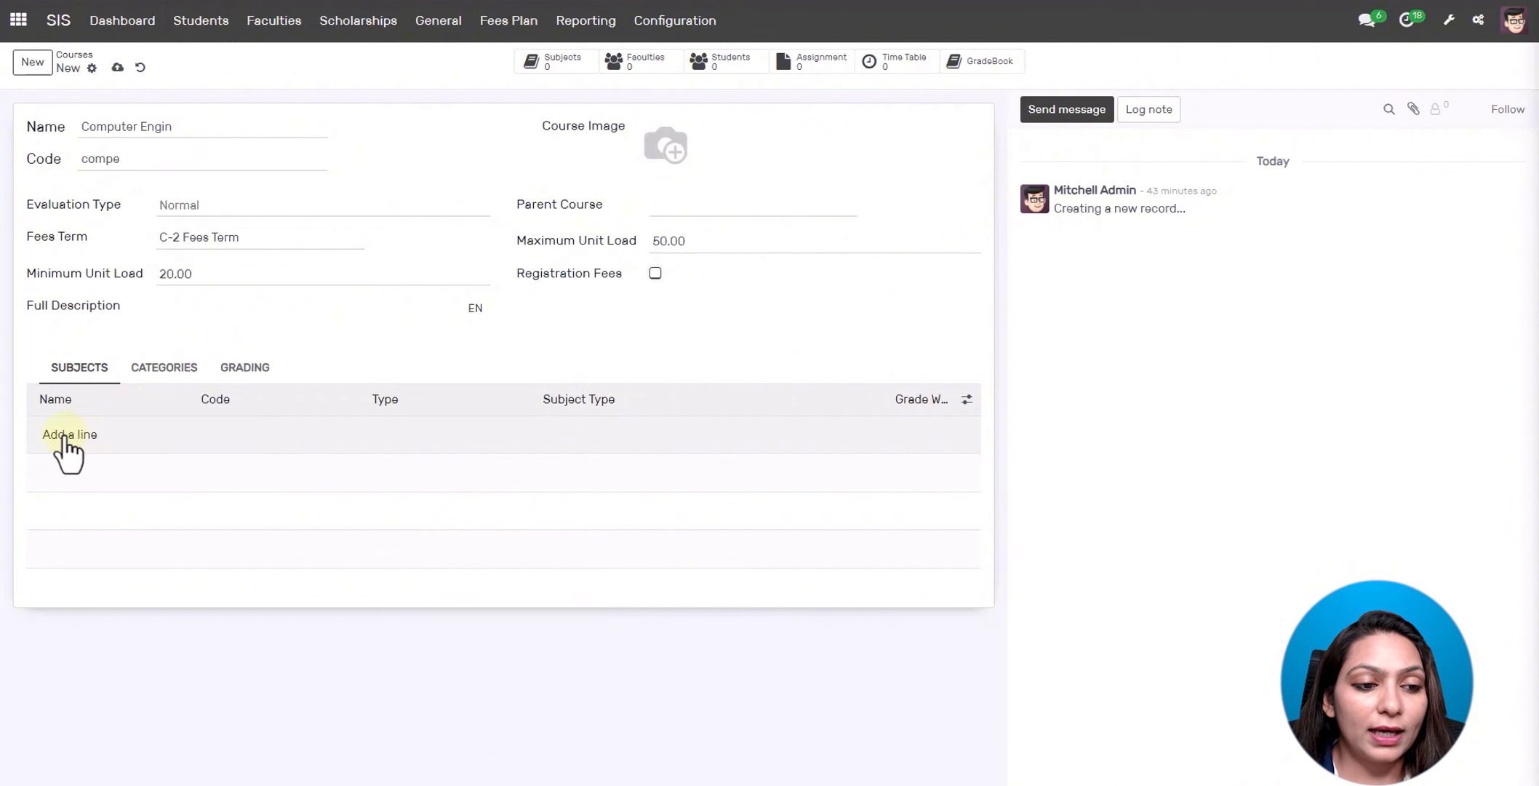
- Create a new subject named 'Data Science' with code 'data' for the course
{"action": "left_click", "coordinate": [66, 435]}
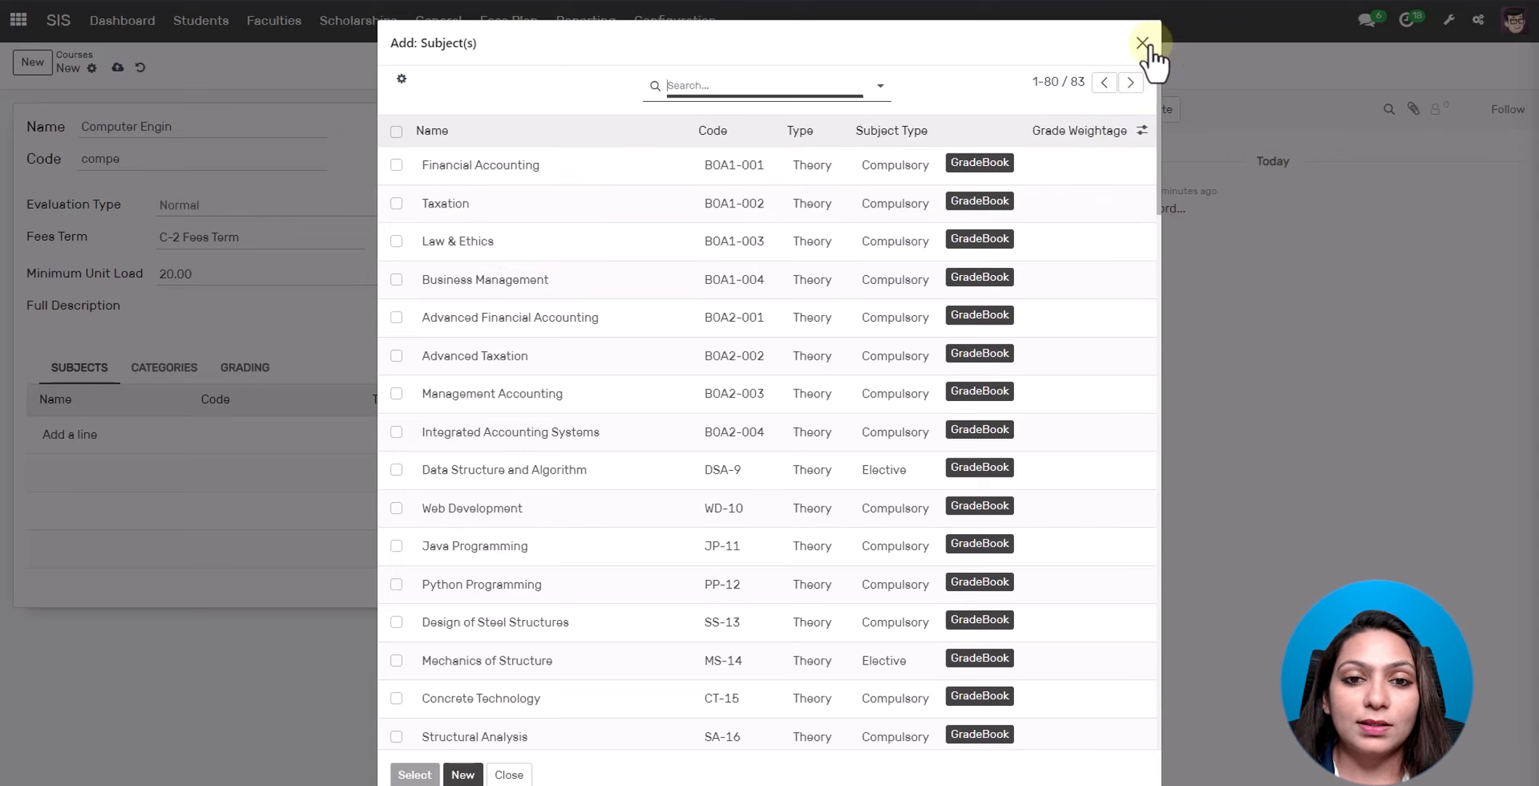
{"action": "scroll", "coordinate": [714, 389], "scroll_direction": "down", "scroll_amount": 5}
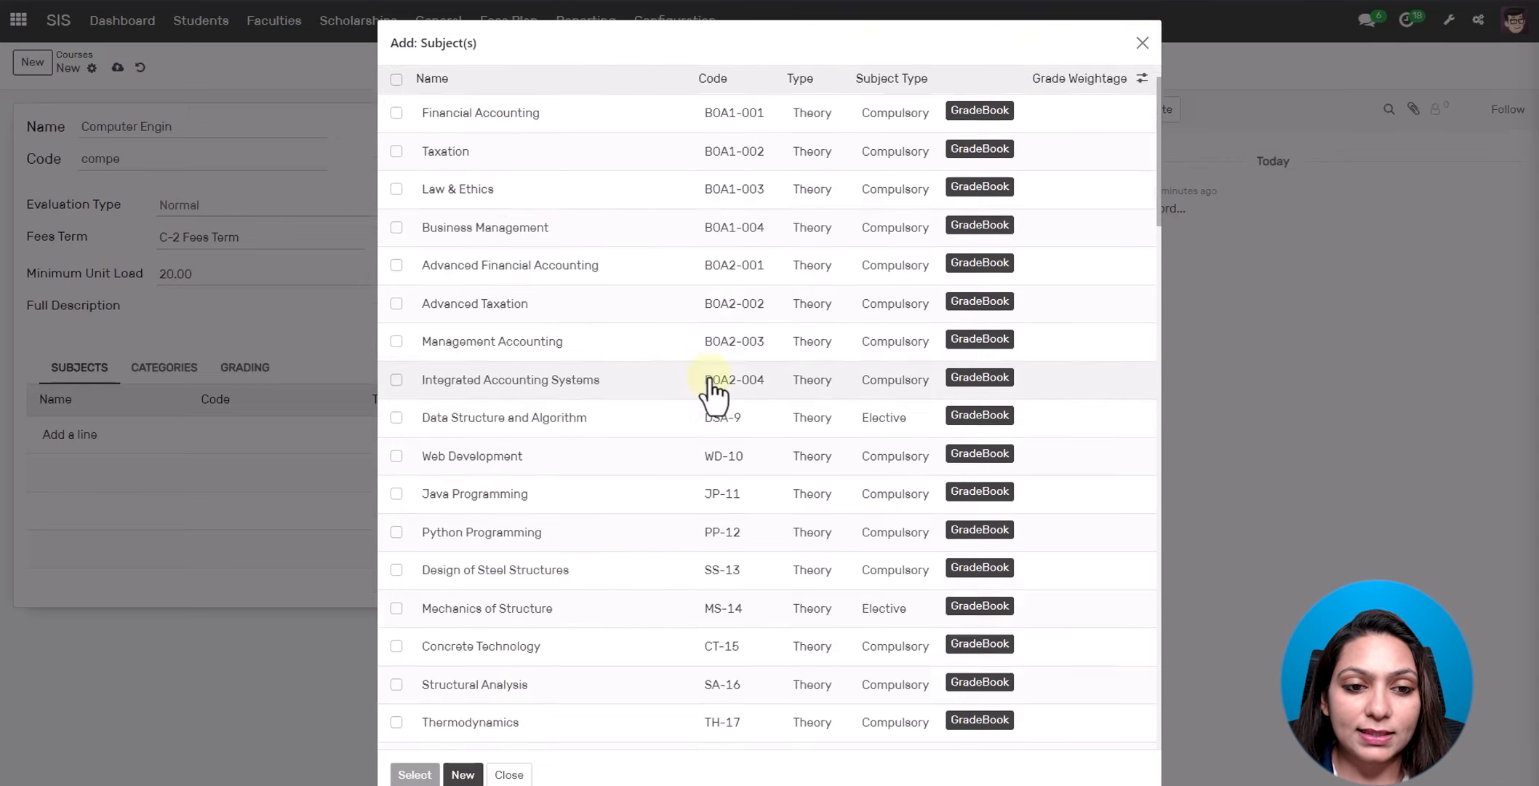
{"action": "scroll", "coordinate": [734, 553], "scroll_direction": "up", "scroll_amount": 5}
{"action": "scroll", "coordinate": [737, 547], "scroll_direction": "up", "scroll_amount": 1}
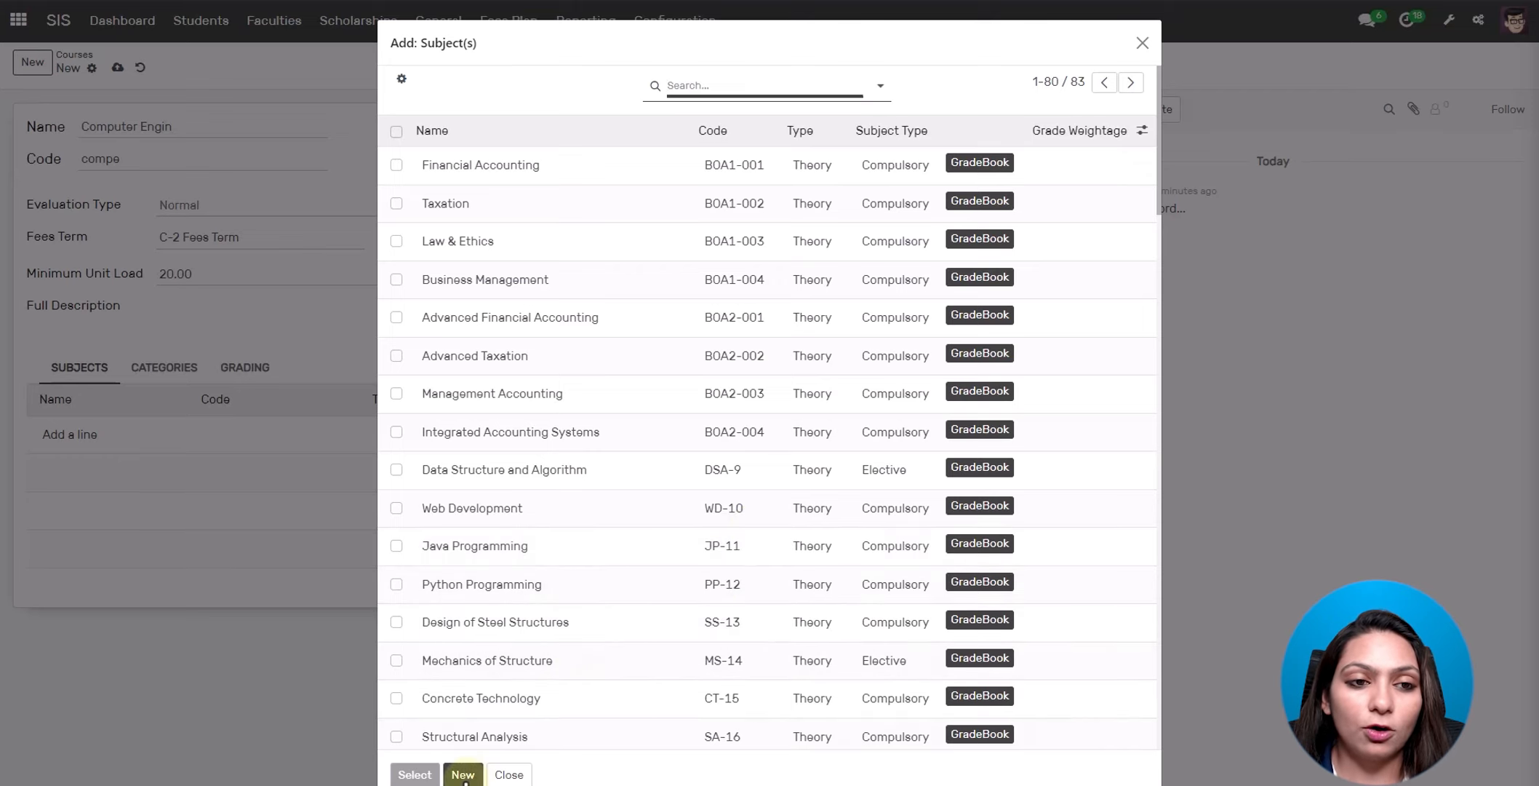
{"action": "left_click", "coordinate": [464, 775]}
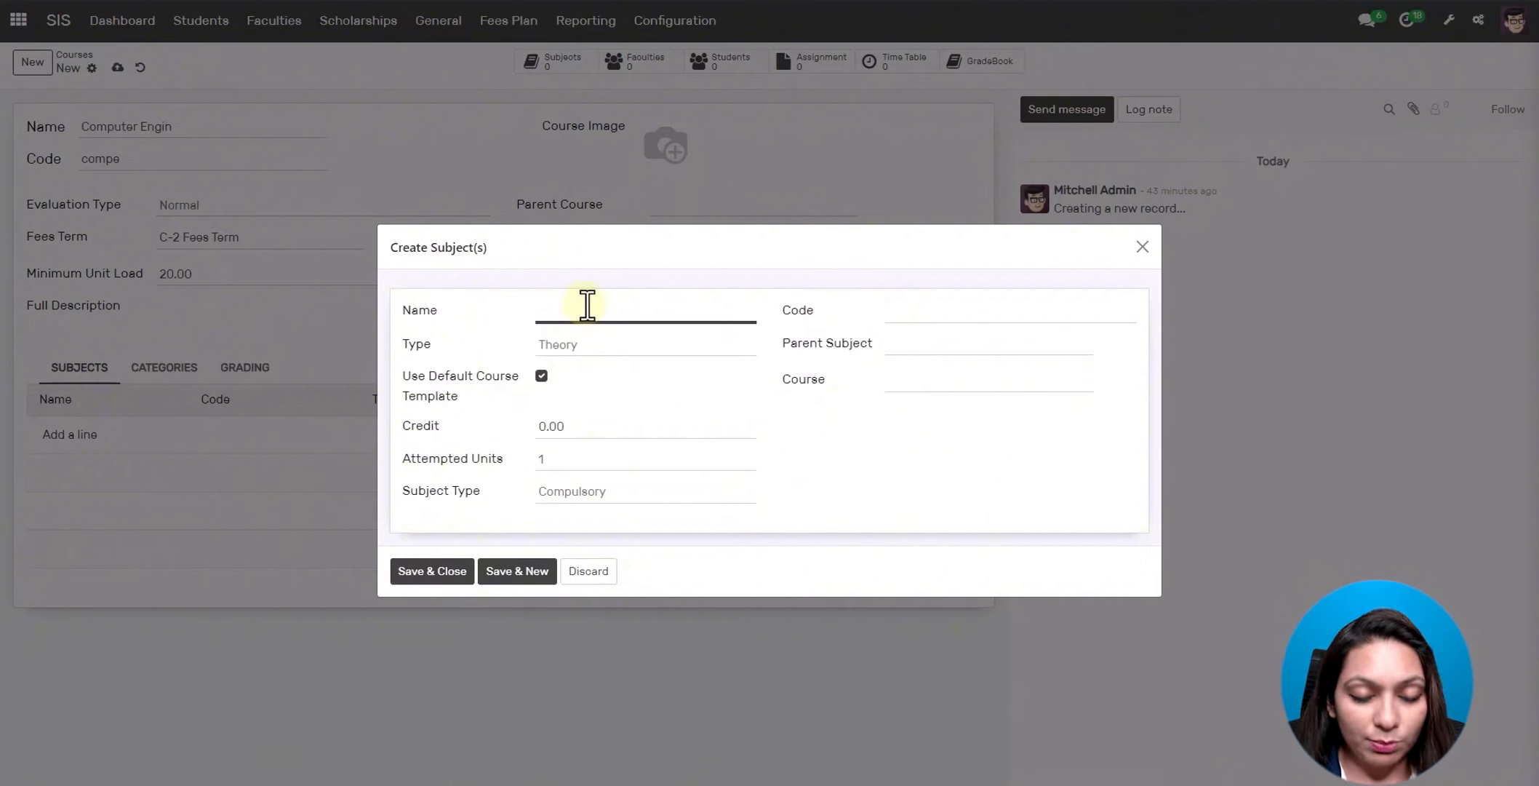
{"action": "type", "text": "Data"}
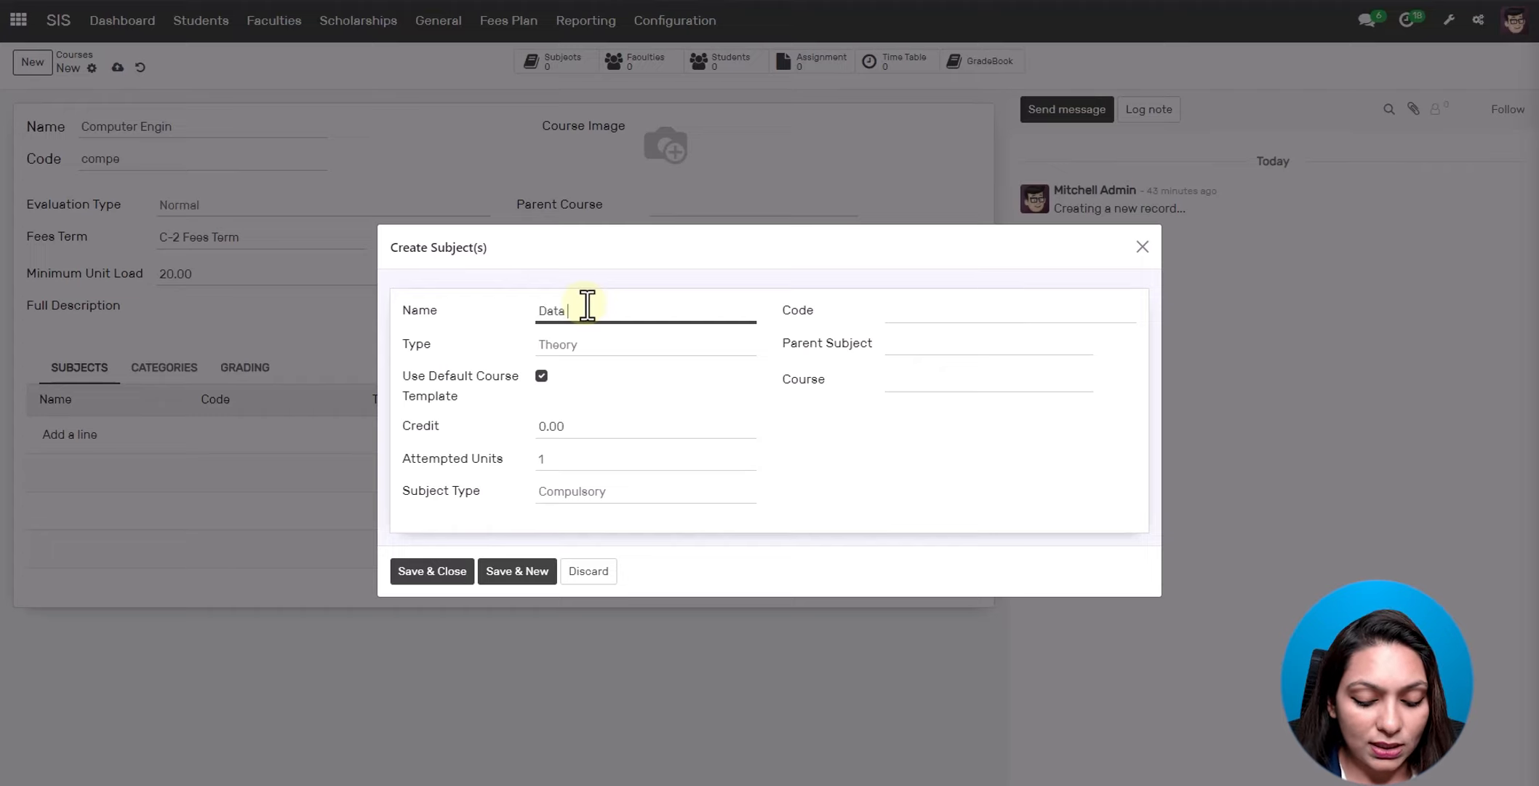
{"action": "type", "text": " Science"}
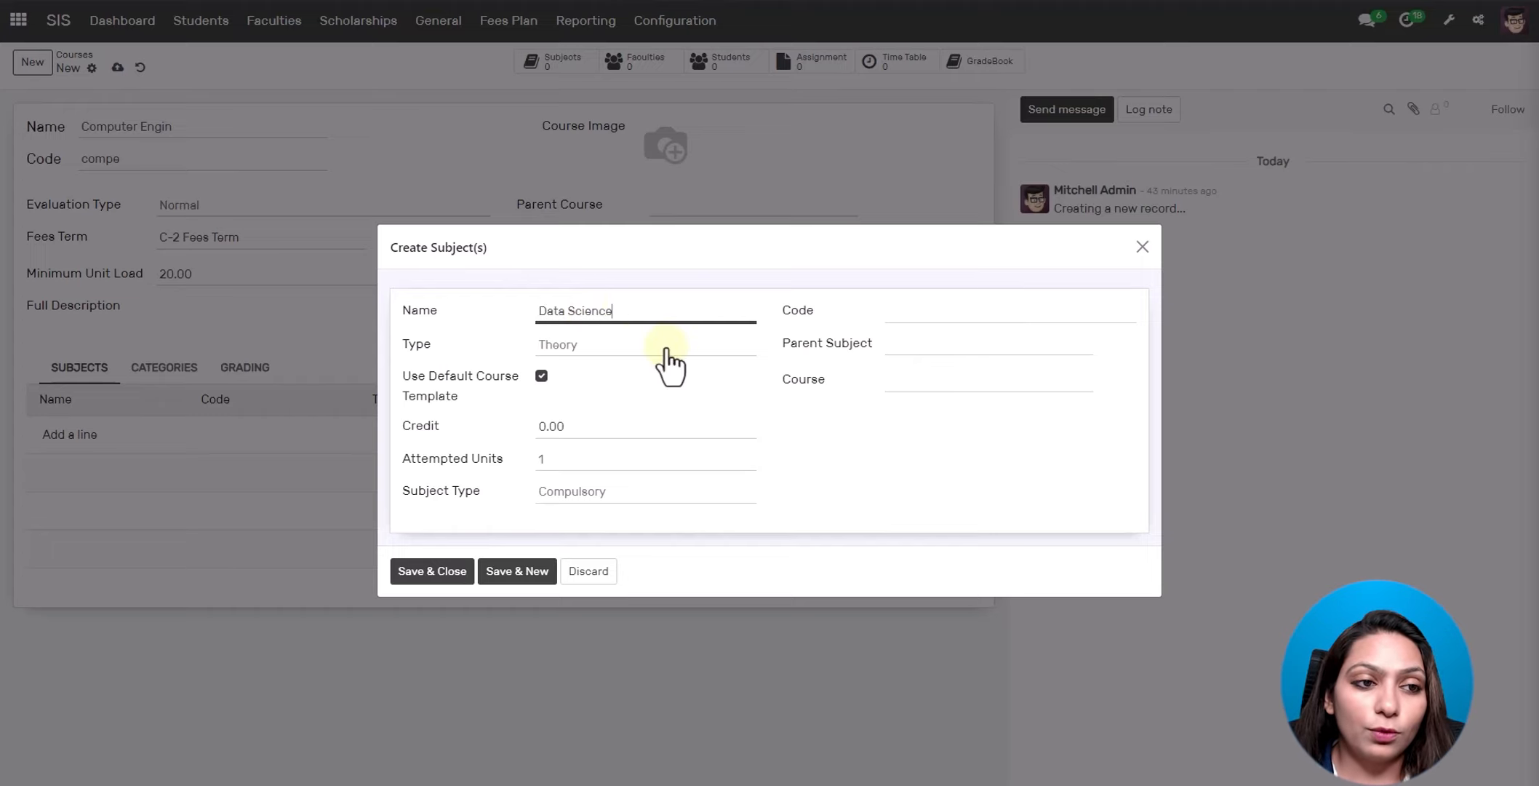
{"action": "left_click", "coordinate": [902, 309]}
{"action": "type", "text": "data"}
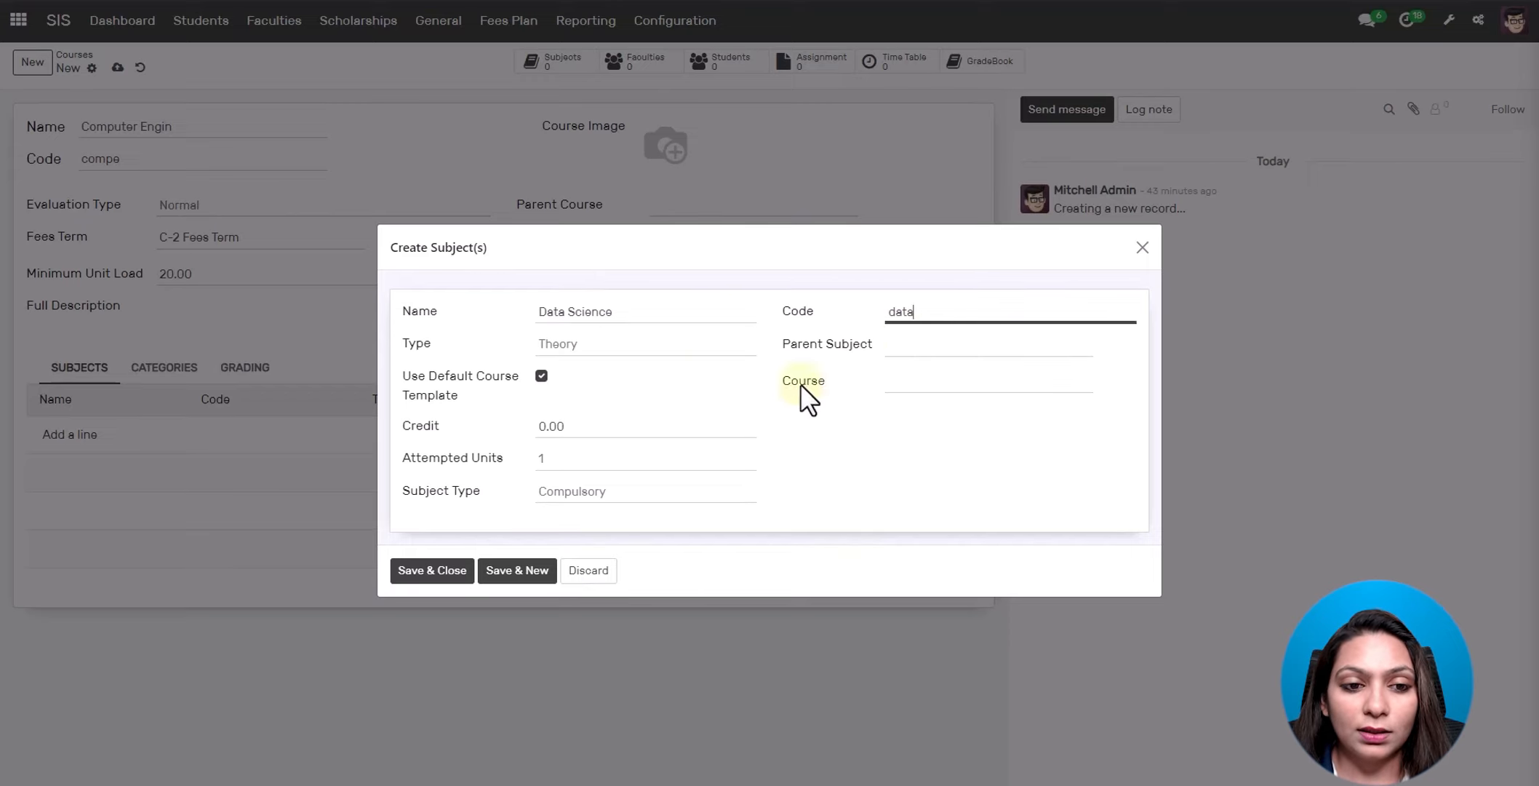
- Set type Both, link it to Computer Engineering, and give it credit 100
{"action": "left_click", "coordinate": [623, 342]}
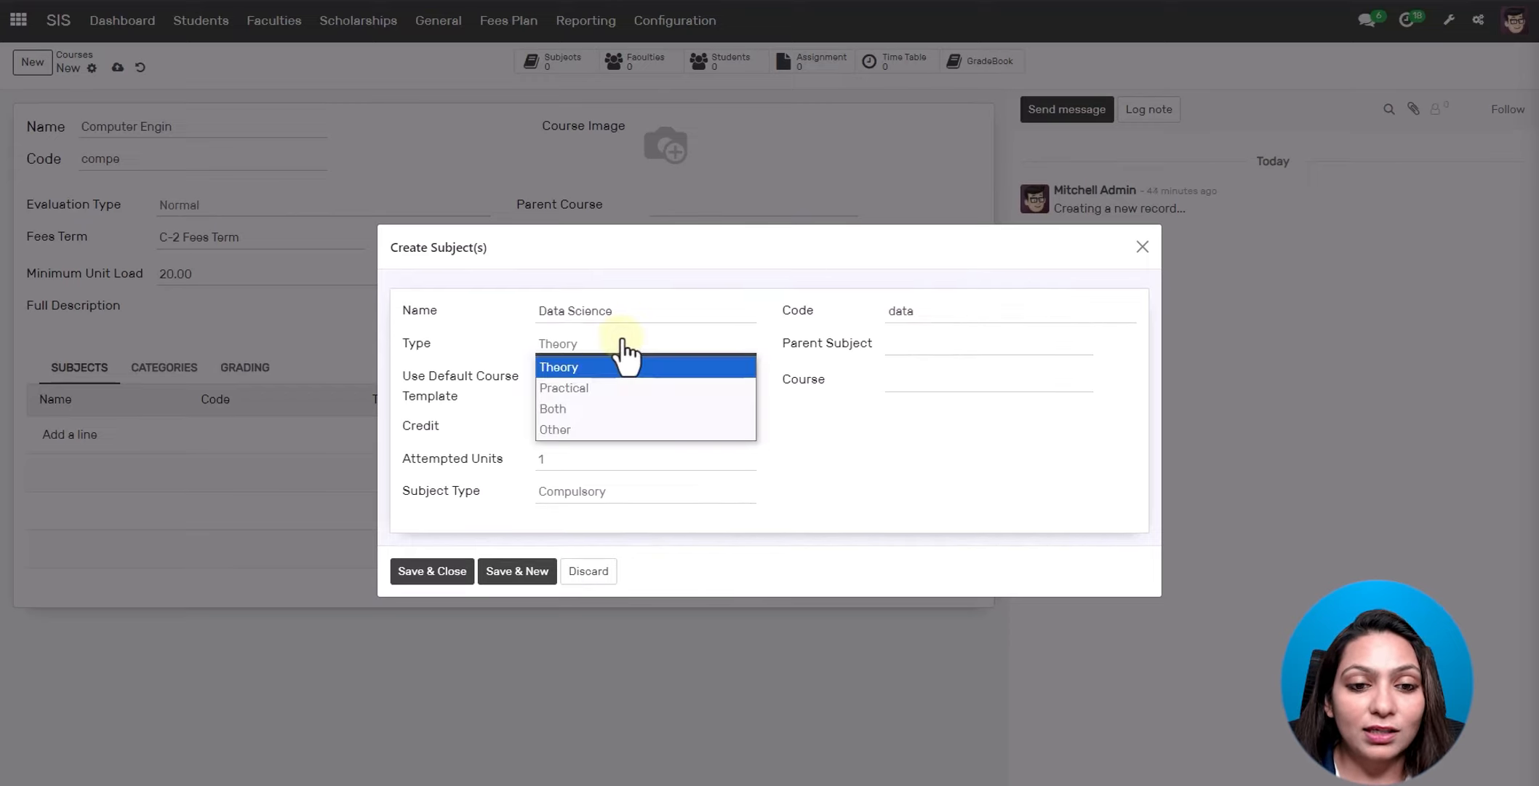
{"action": "left_click", "coordinate": [591, 408]}
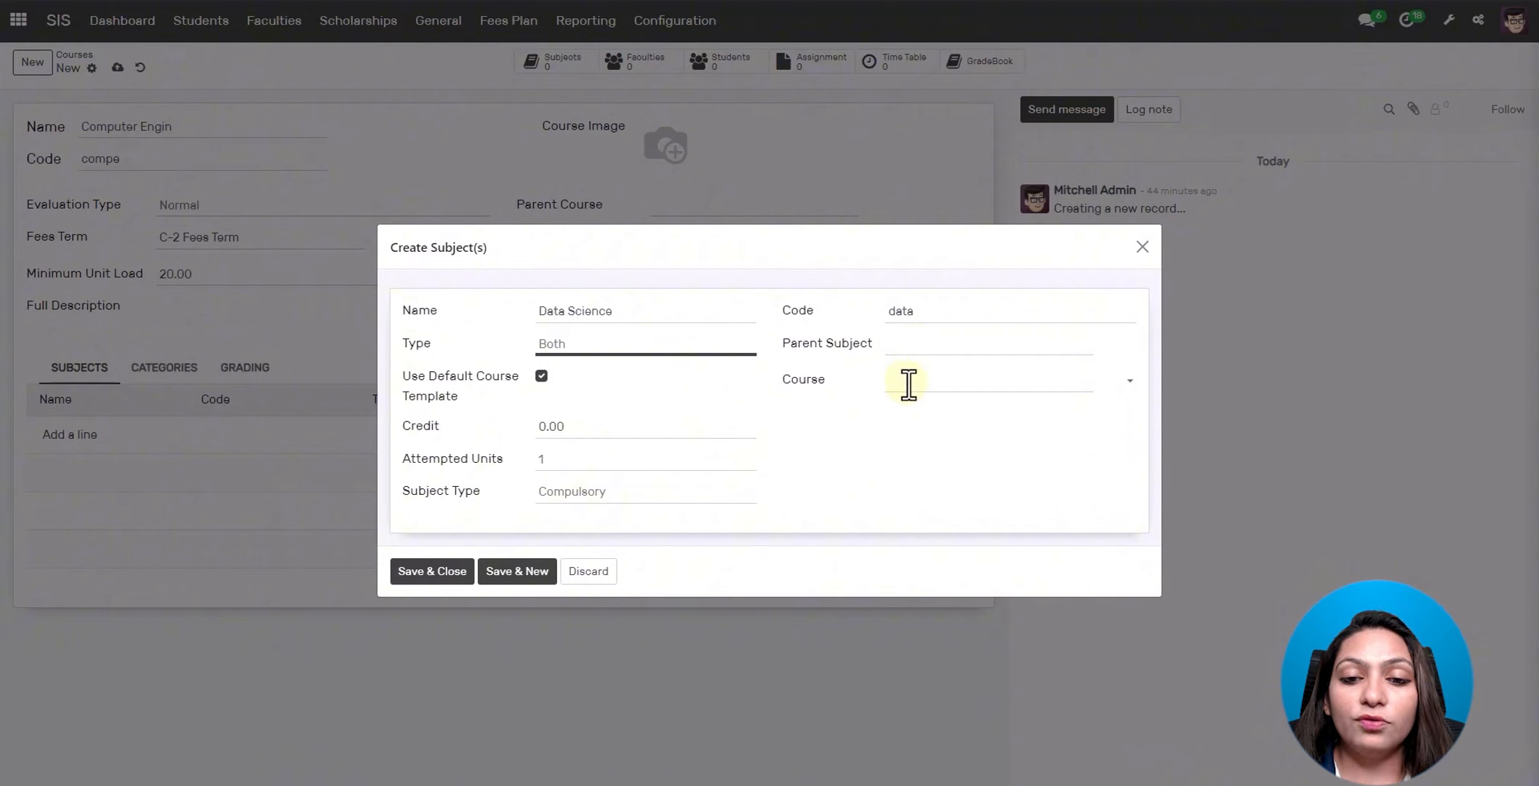
{"action": "left_click", "coordinate": [909, 384]}
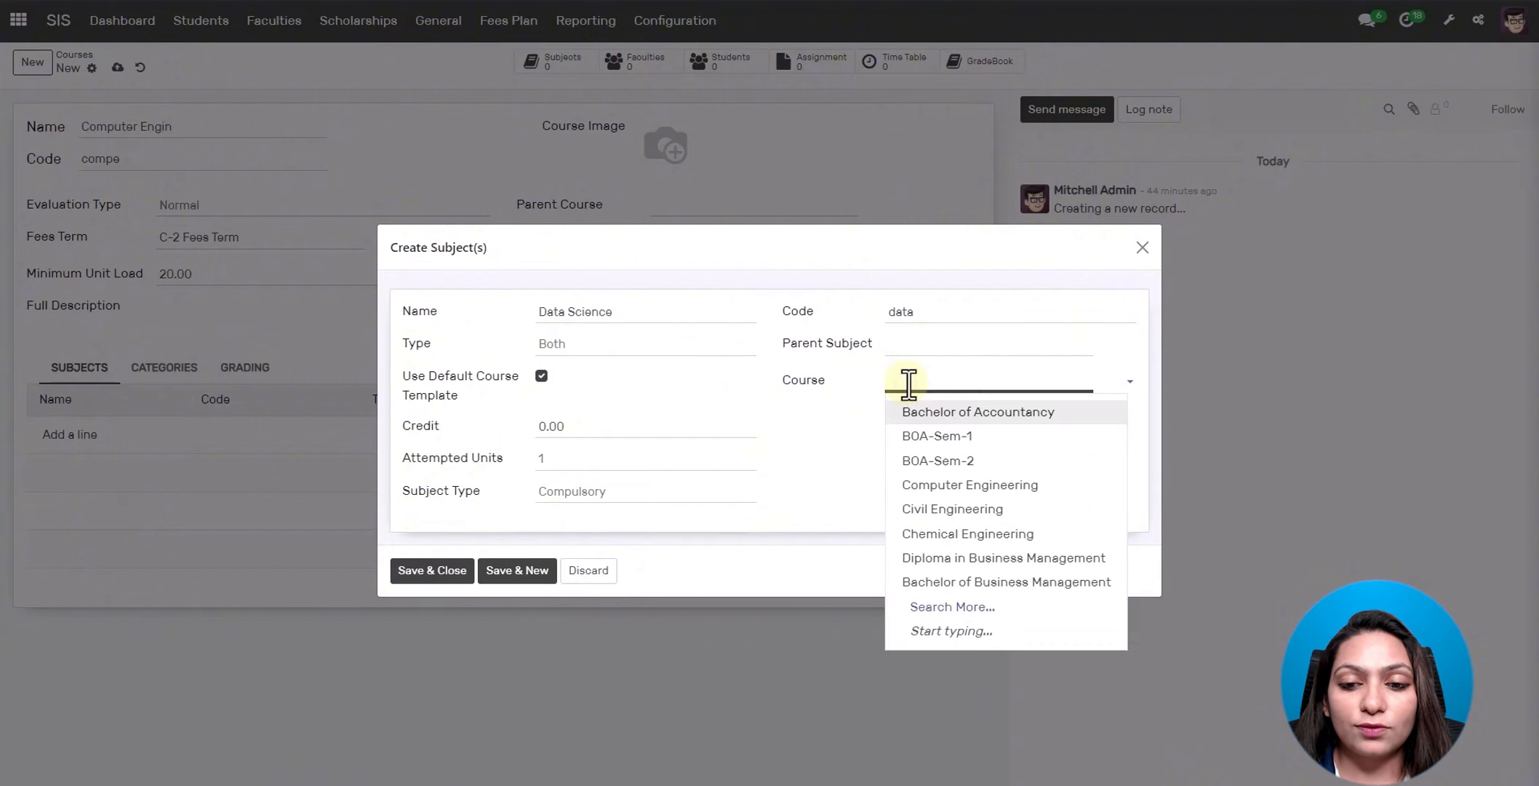
{"action": "left_click", "coordinate": [932, 485]}
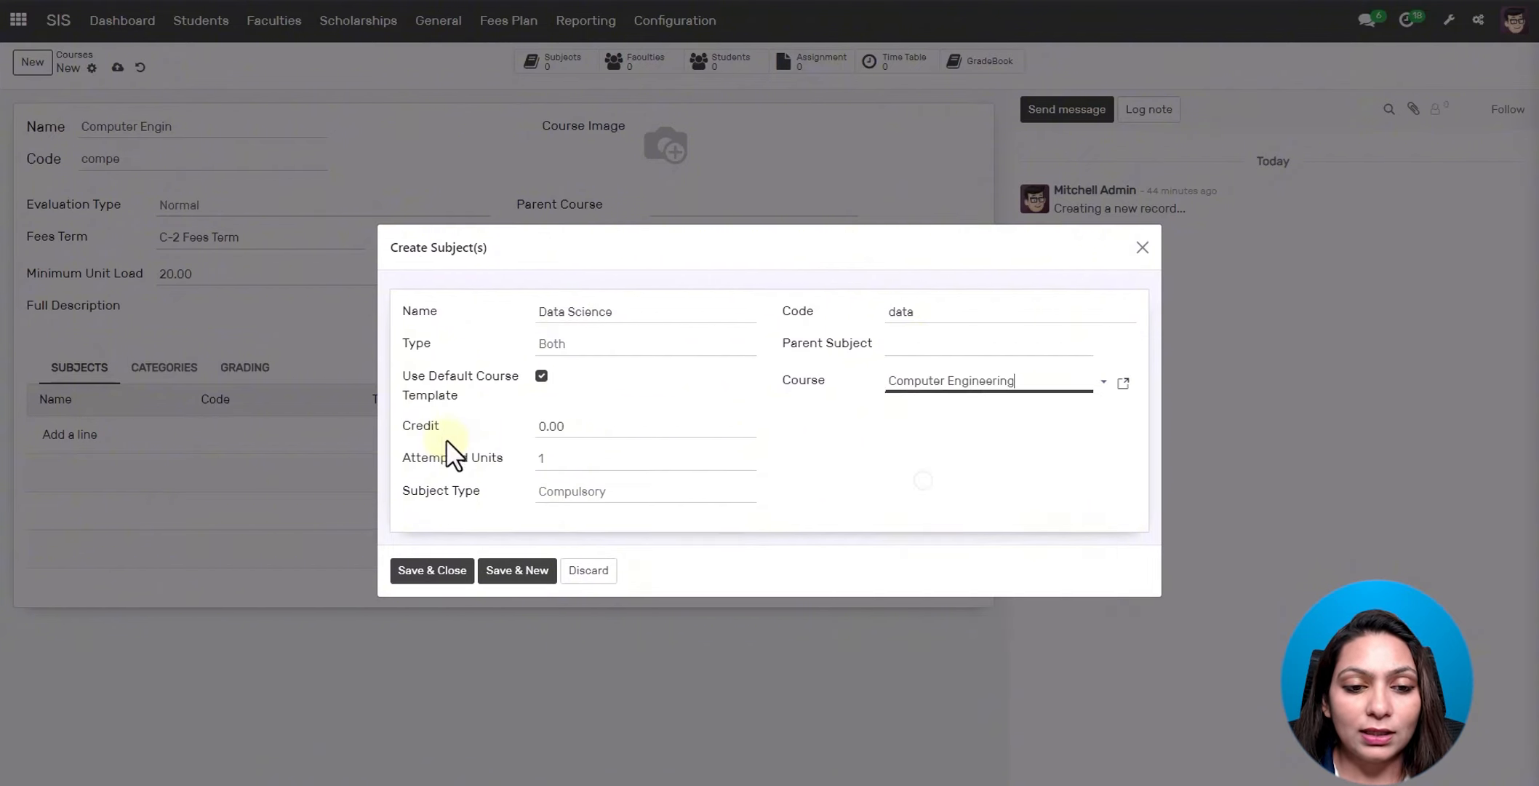
{"action": "left_click", "coordinate": [572, 433]}
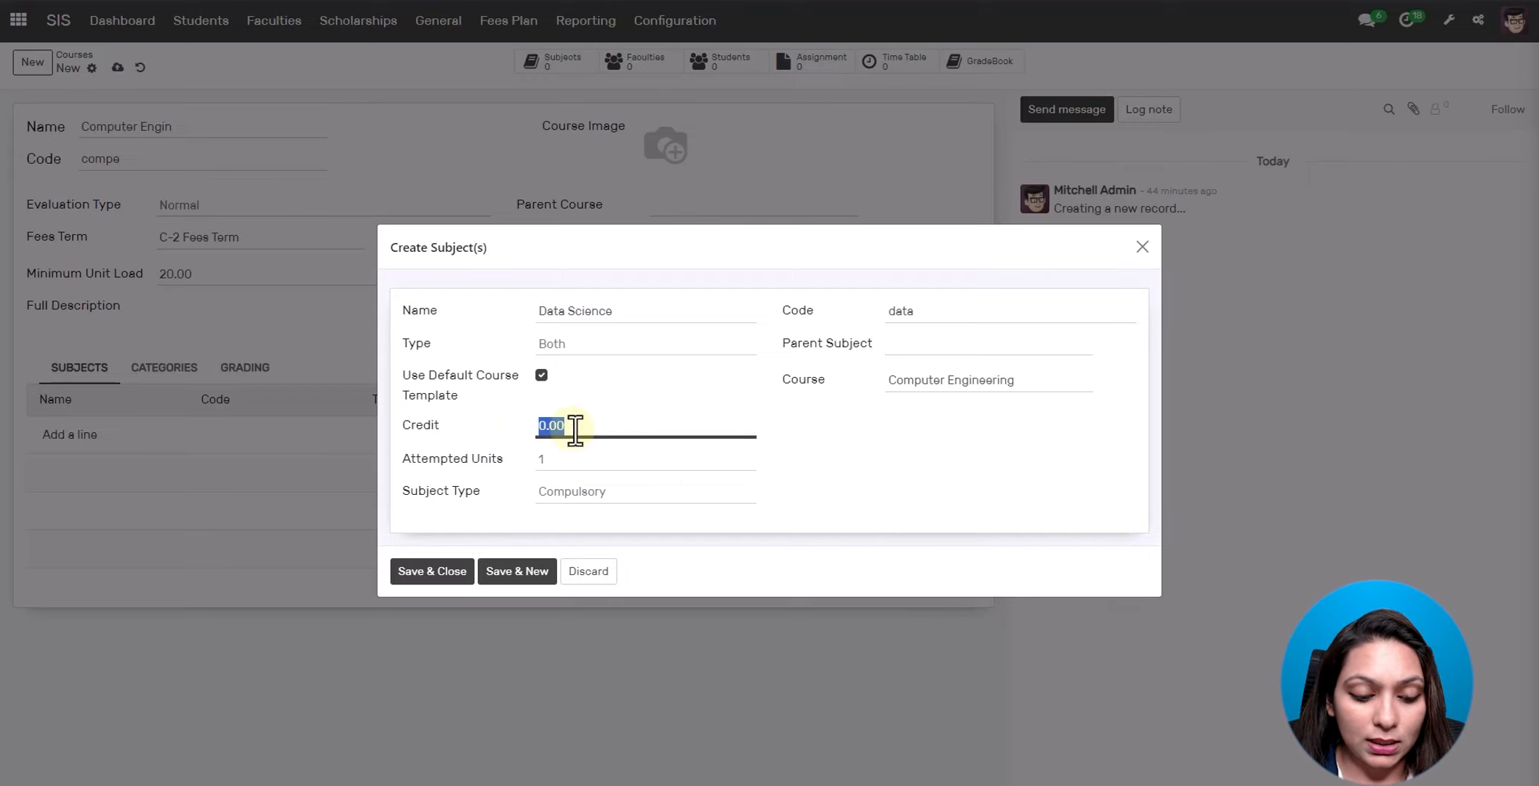
{"action": "key", "text": "BackSpace"}
{"action": "type", "text": "100"}
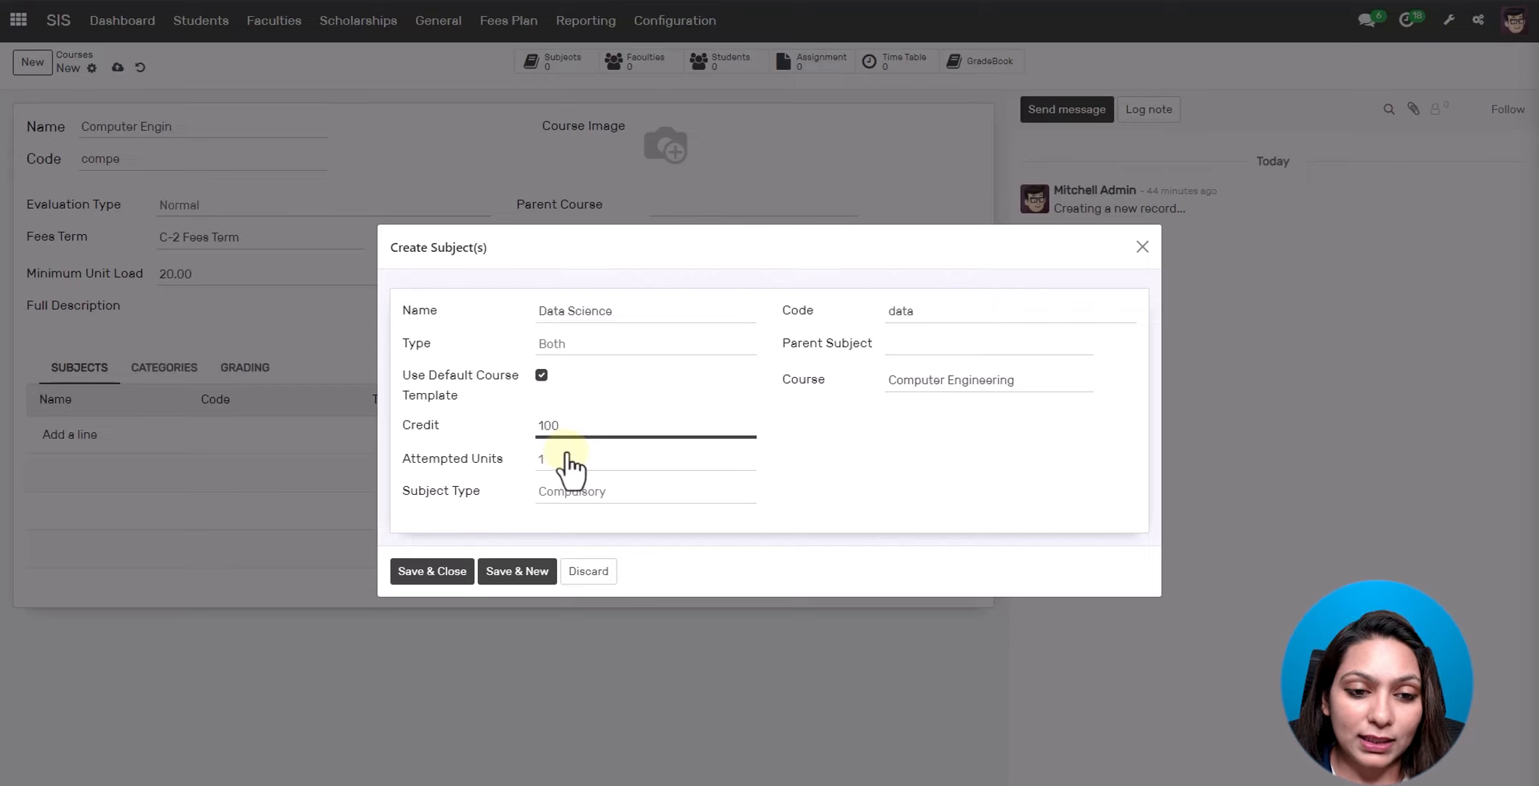
- Keep attempted units at 1 and subject type Compulsory, then save the subject
{"action": "left_click", "coordinate": [557, 460]}
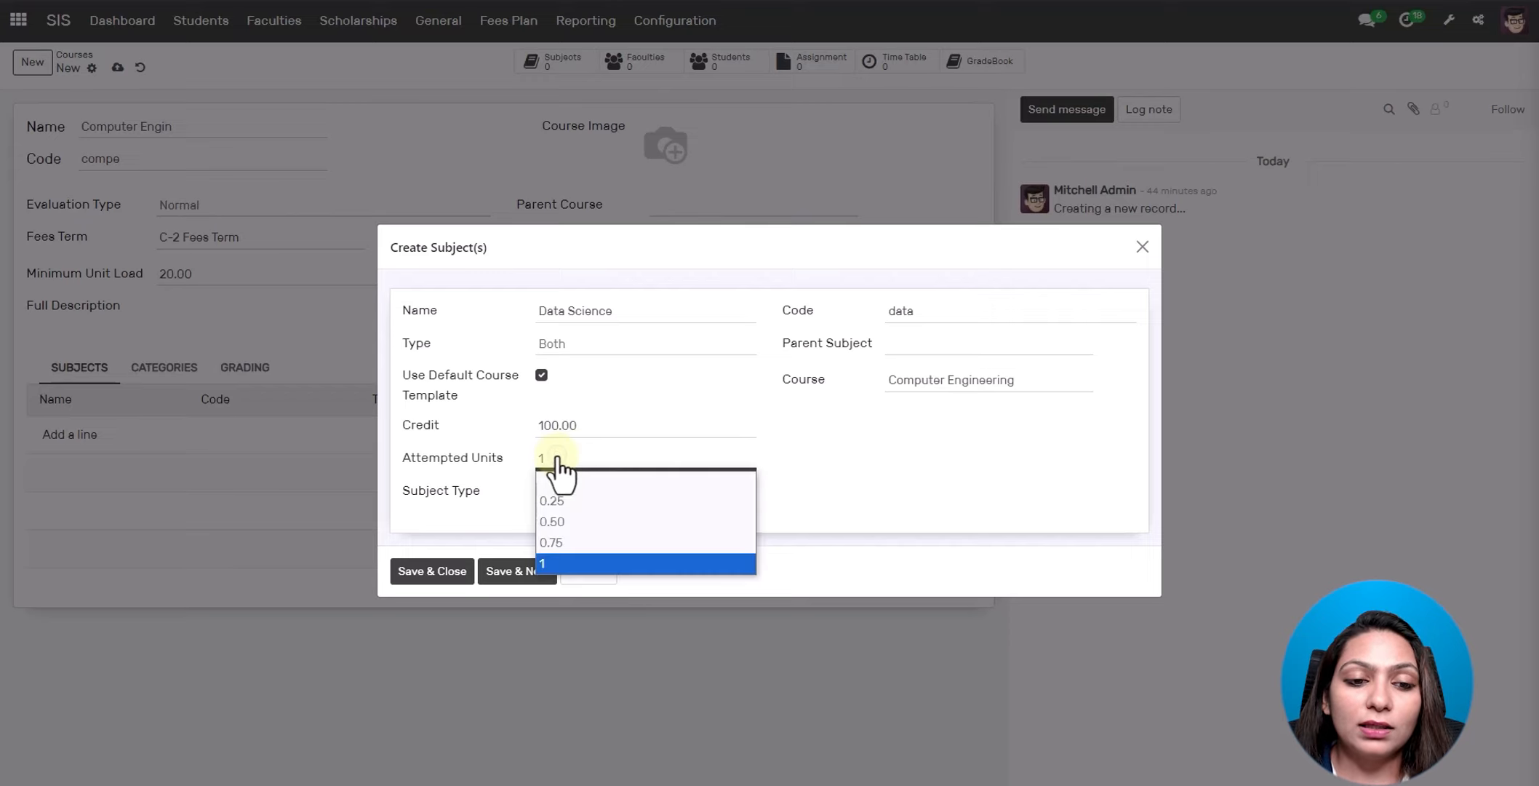
{"action": "left_click", "coordinate": [557, 460]}
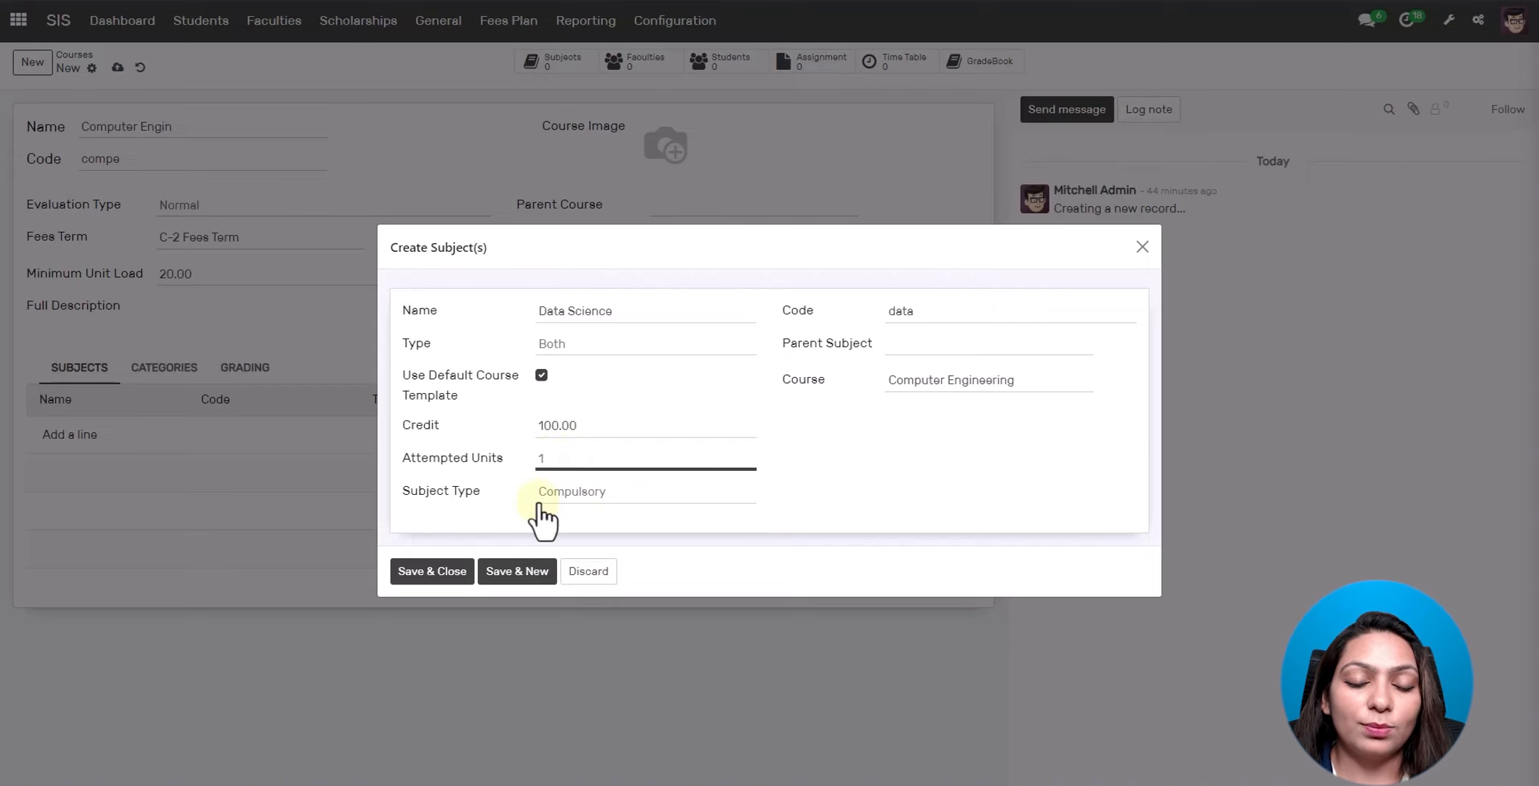
{"action": "left_click", "coordinate": [625, 489]}
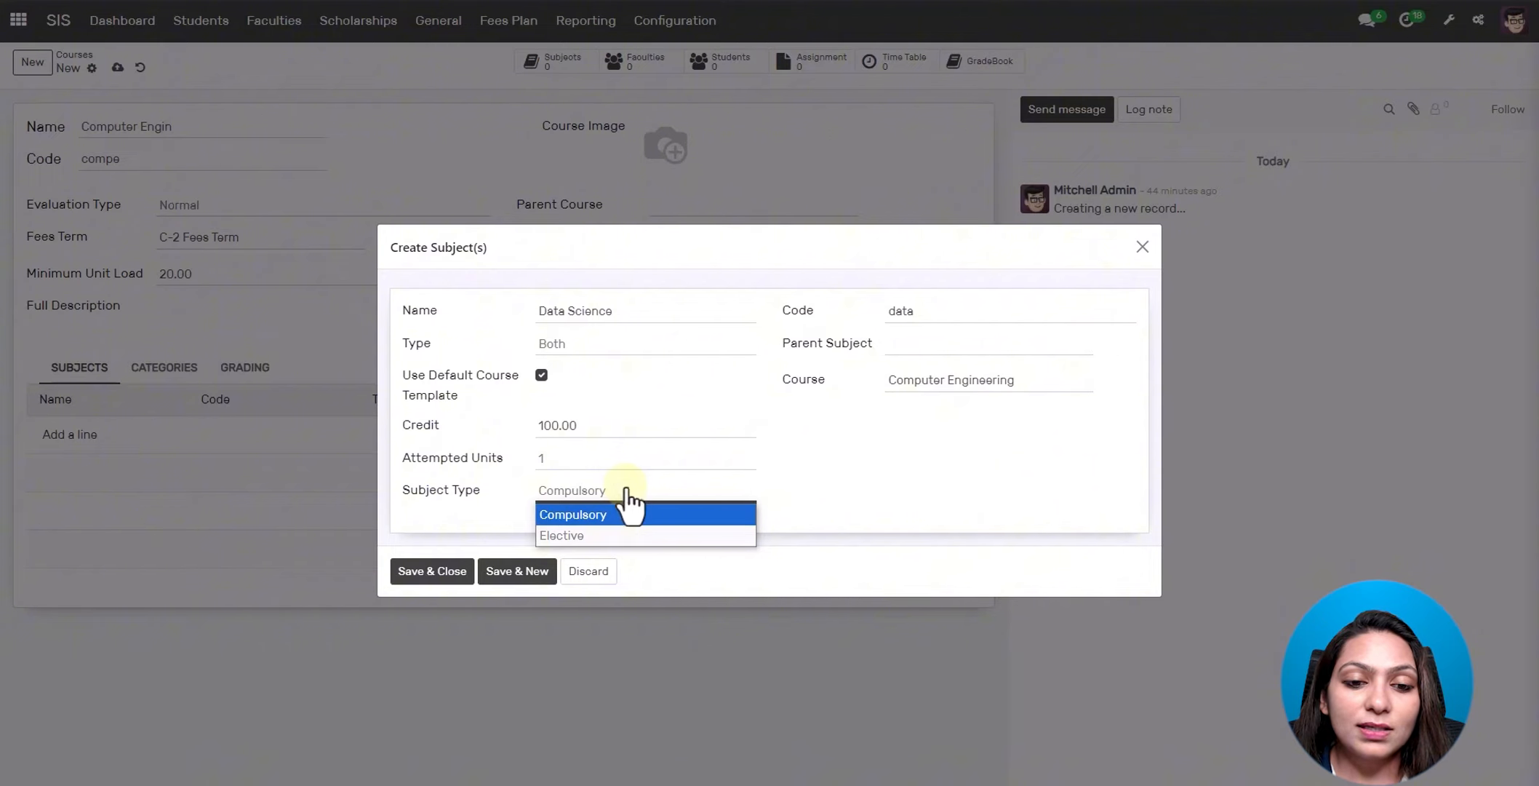
{"action": "left_click", "coordinate": [619, 514]}
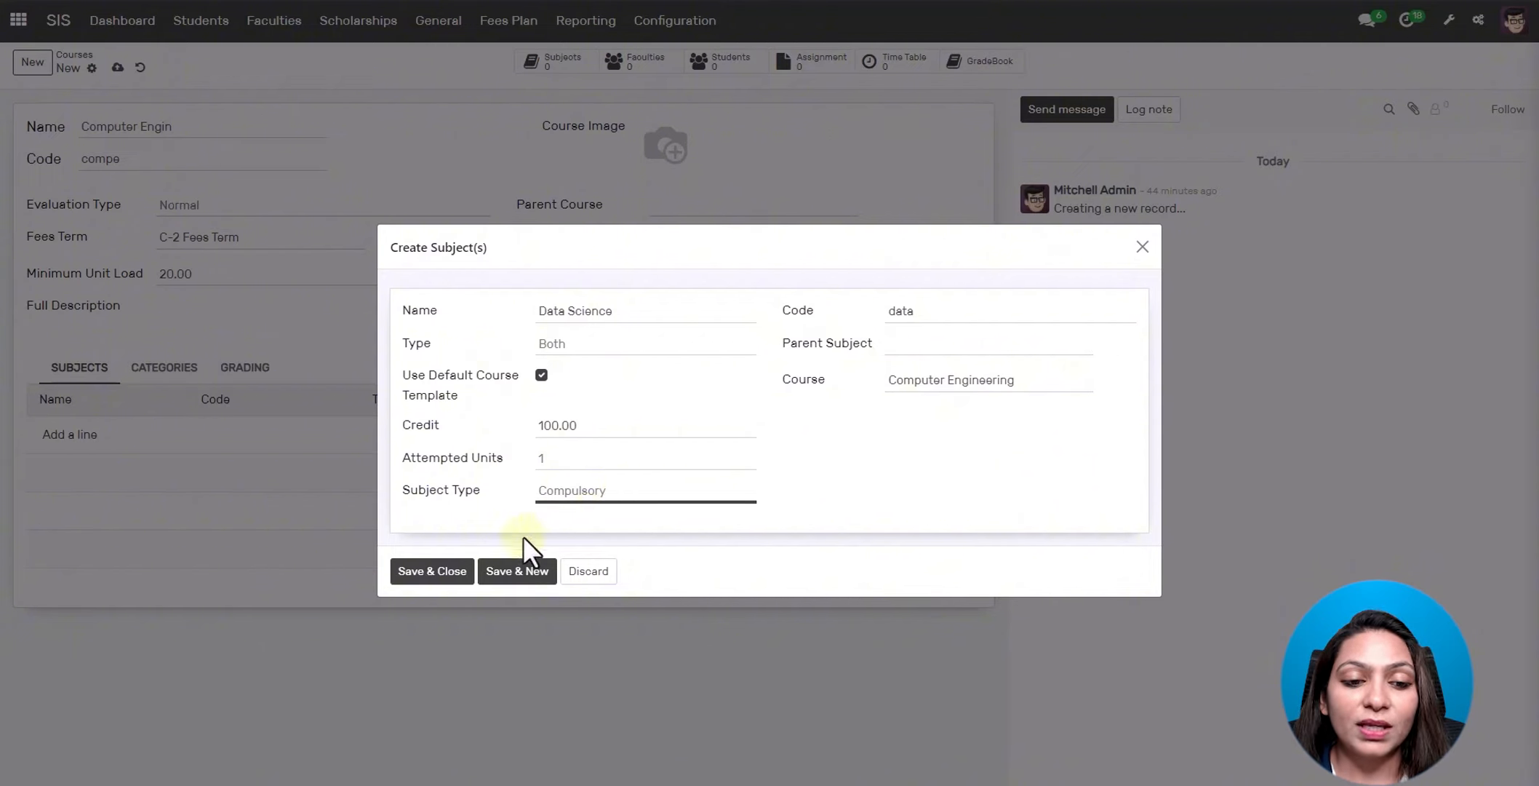
{"action": "left_click", "coordinate": [431, 575]}
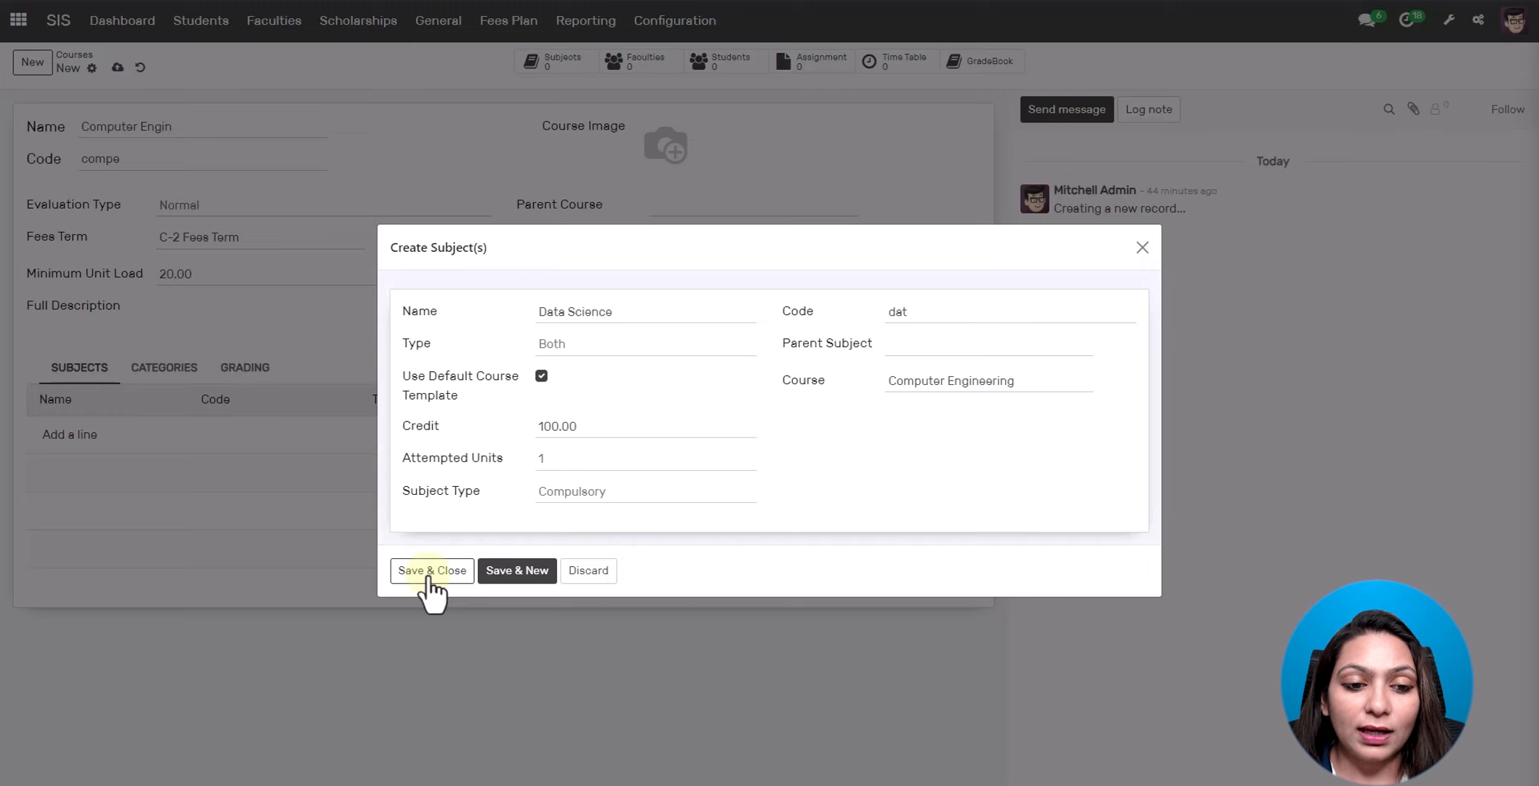
- Add Data Science to Computer Engin, save the course, and go to Students
{"action": "left_click", "coordinate": [430, 575]}
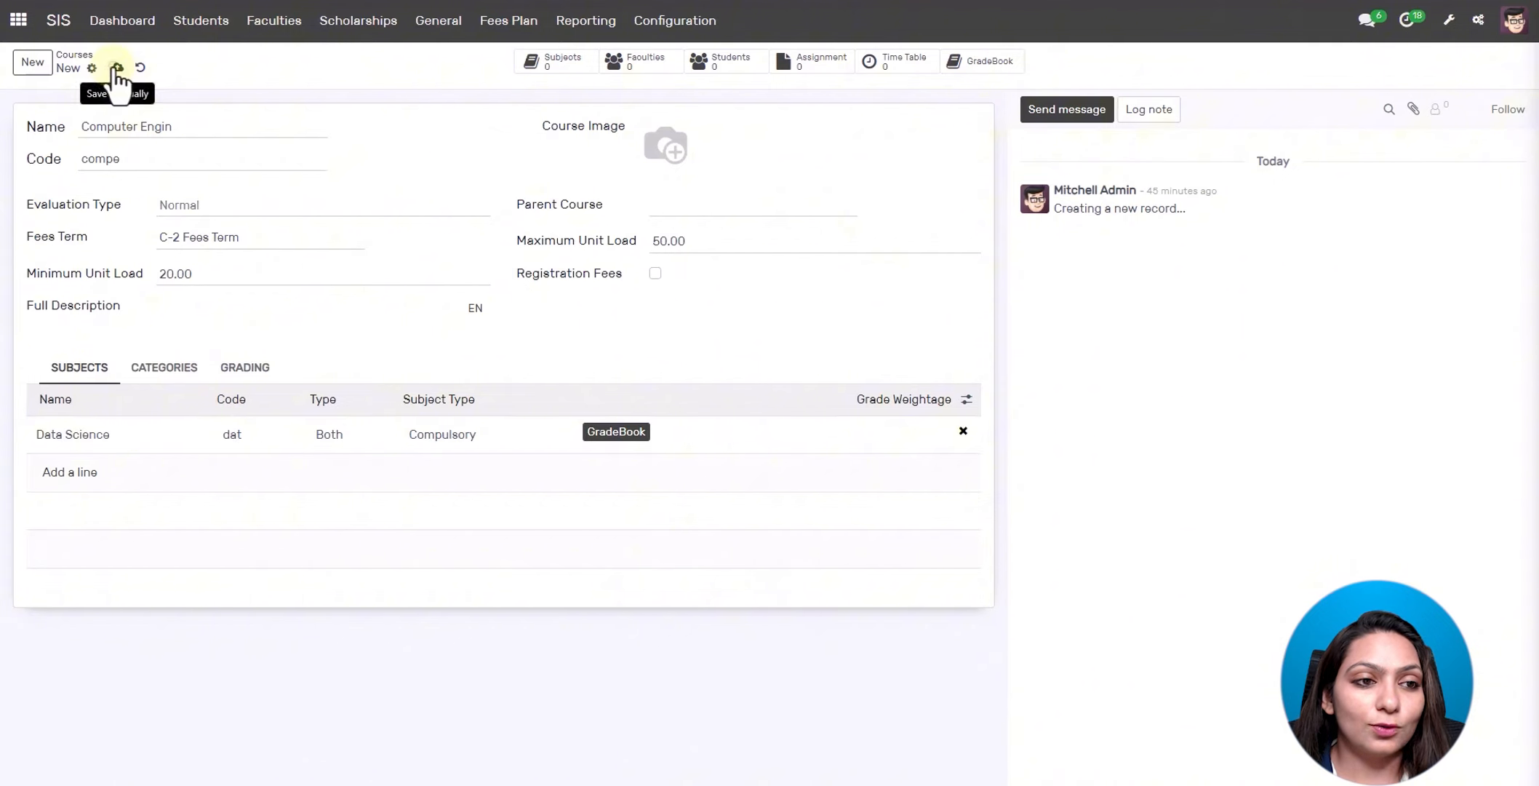
{"action": "left_click", "coordinate": [117, 68]}
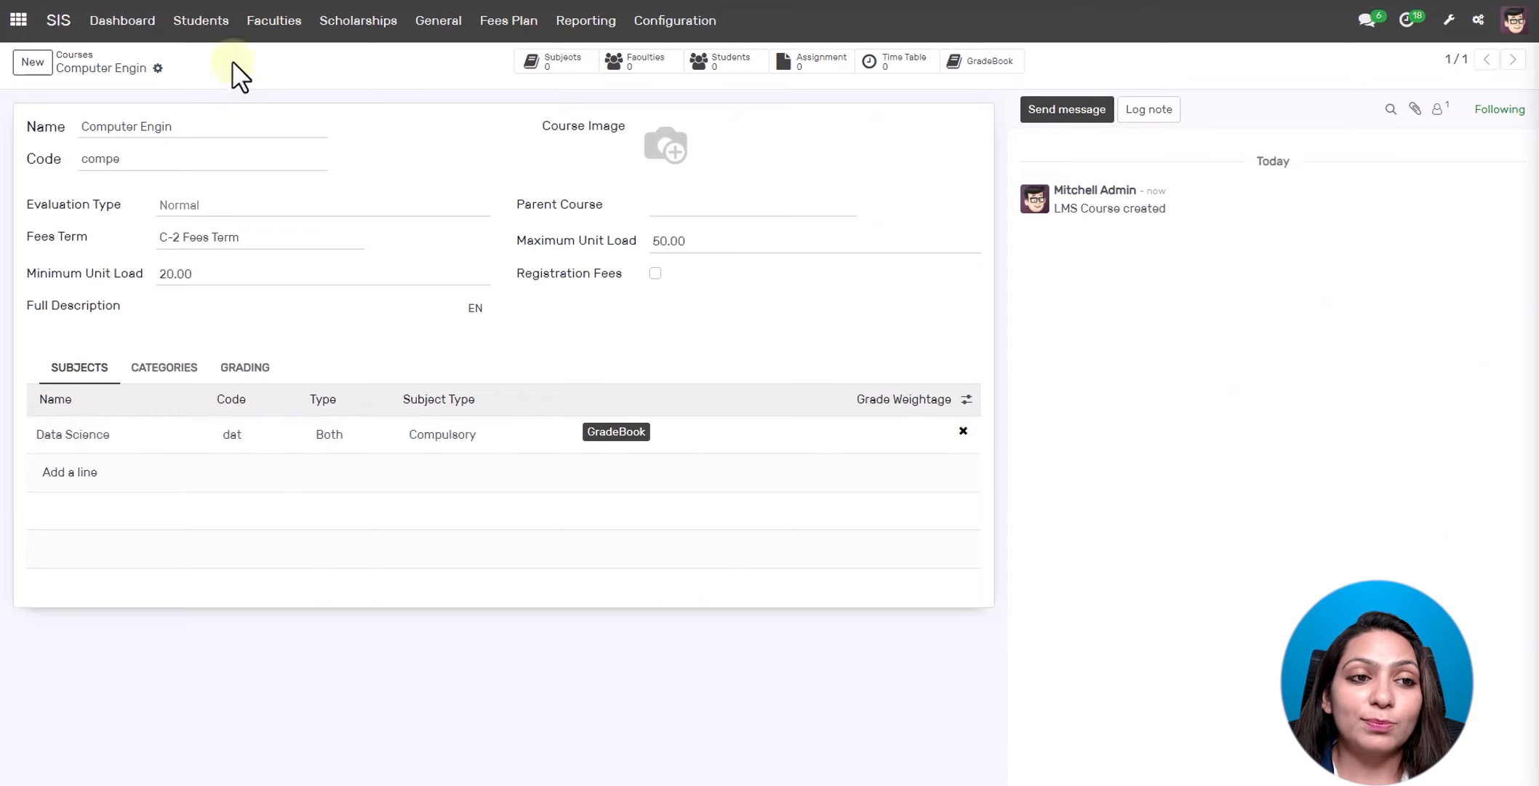
{"action": "left_click", "coordinate": [206, 29]}
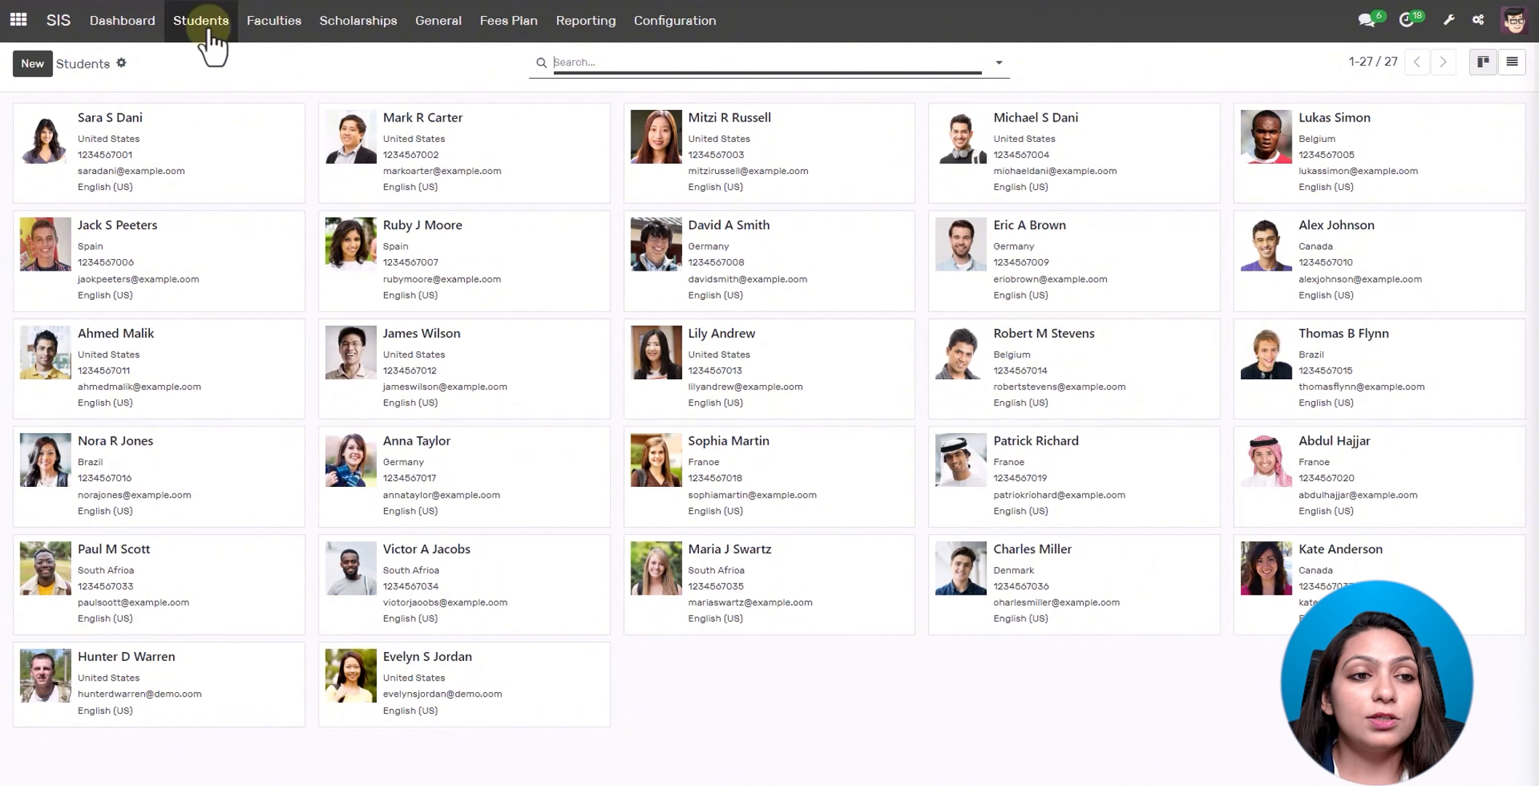
- Reload the Students list and open the first student's record
{"action": "left_click", "coordinate": [208, 28]}
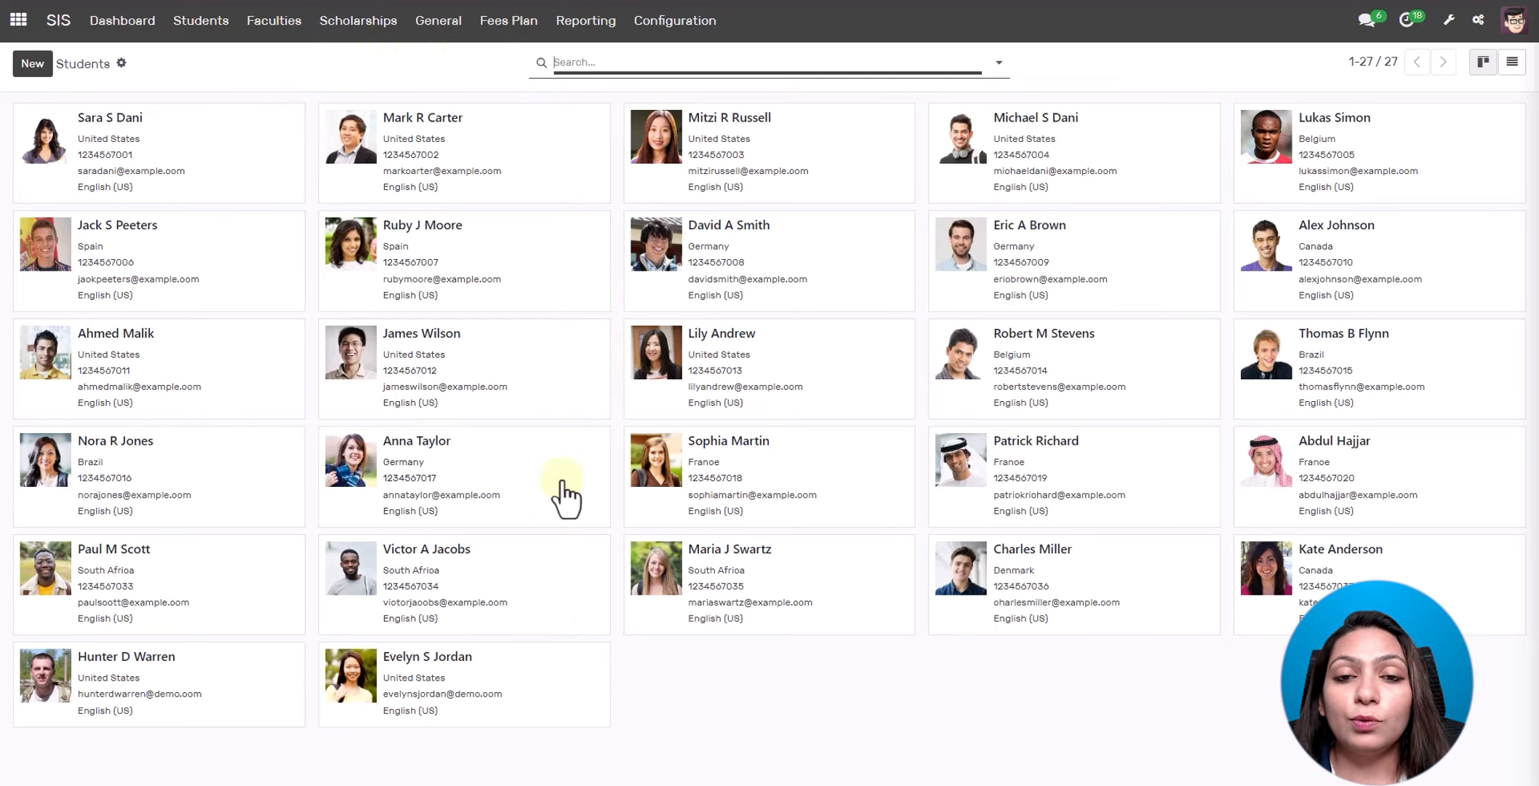
{"action": "left_click", "coordinate": [1000, 64]}
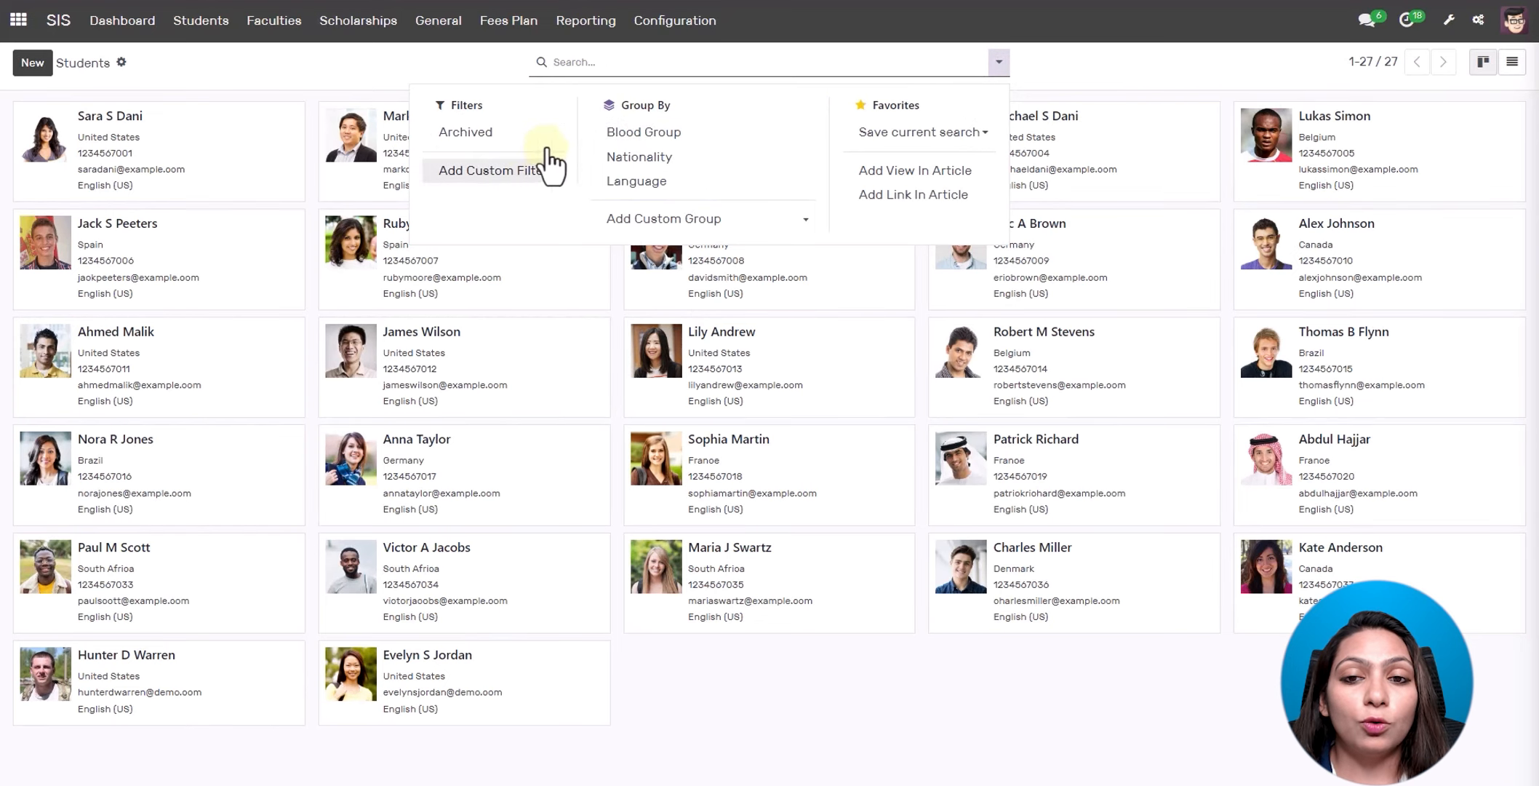
{"action": "left_click", "coordinate": [1024, 62]}
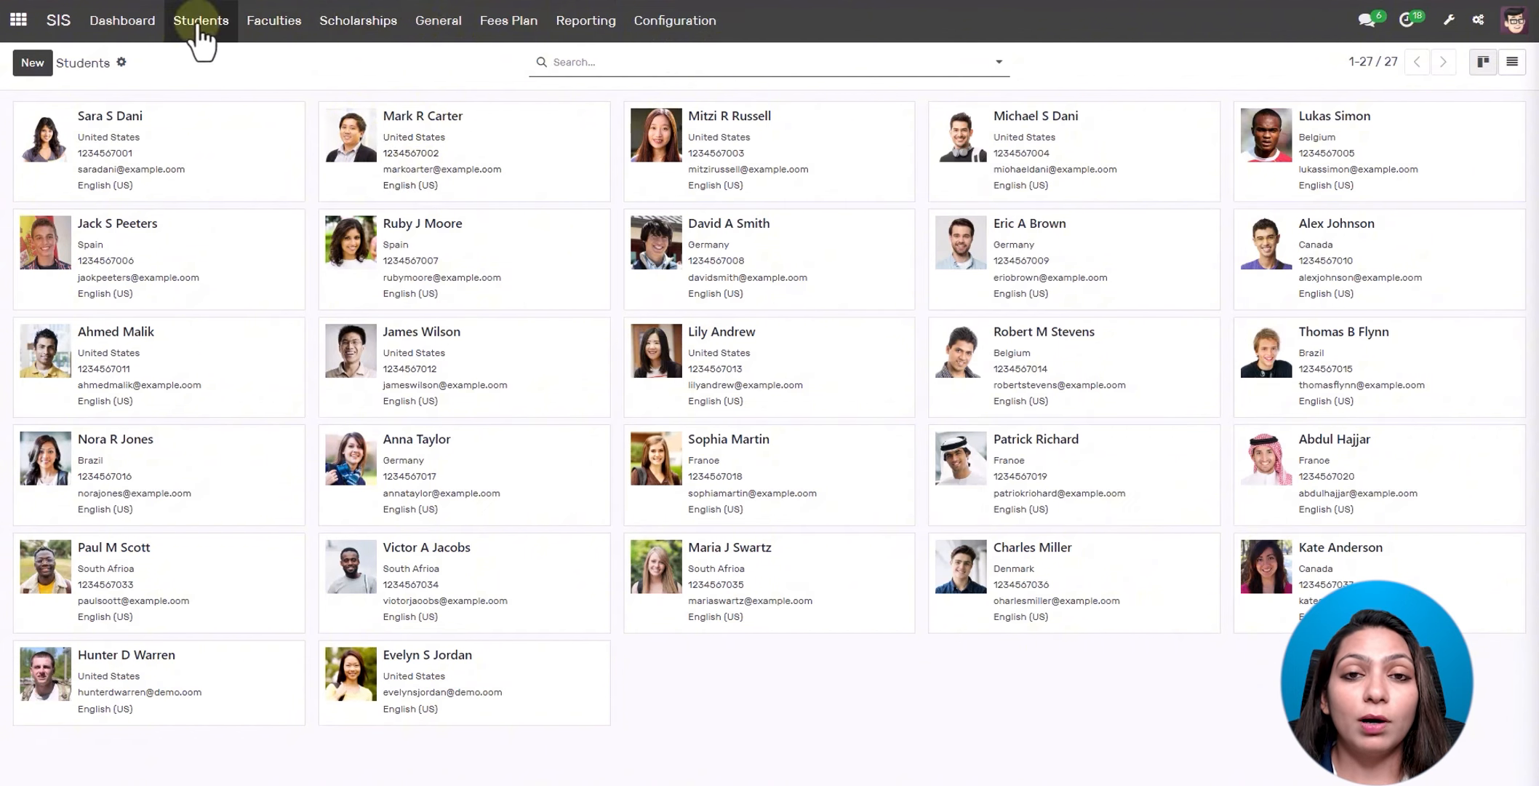
{"action": "left_click", "coordinate": [176, 149]}
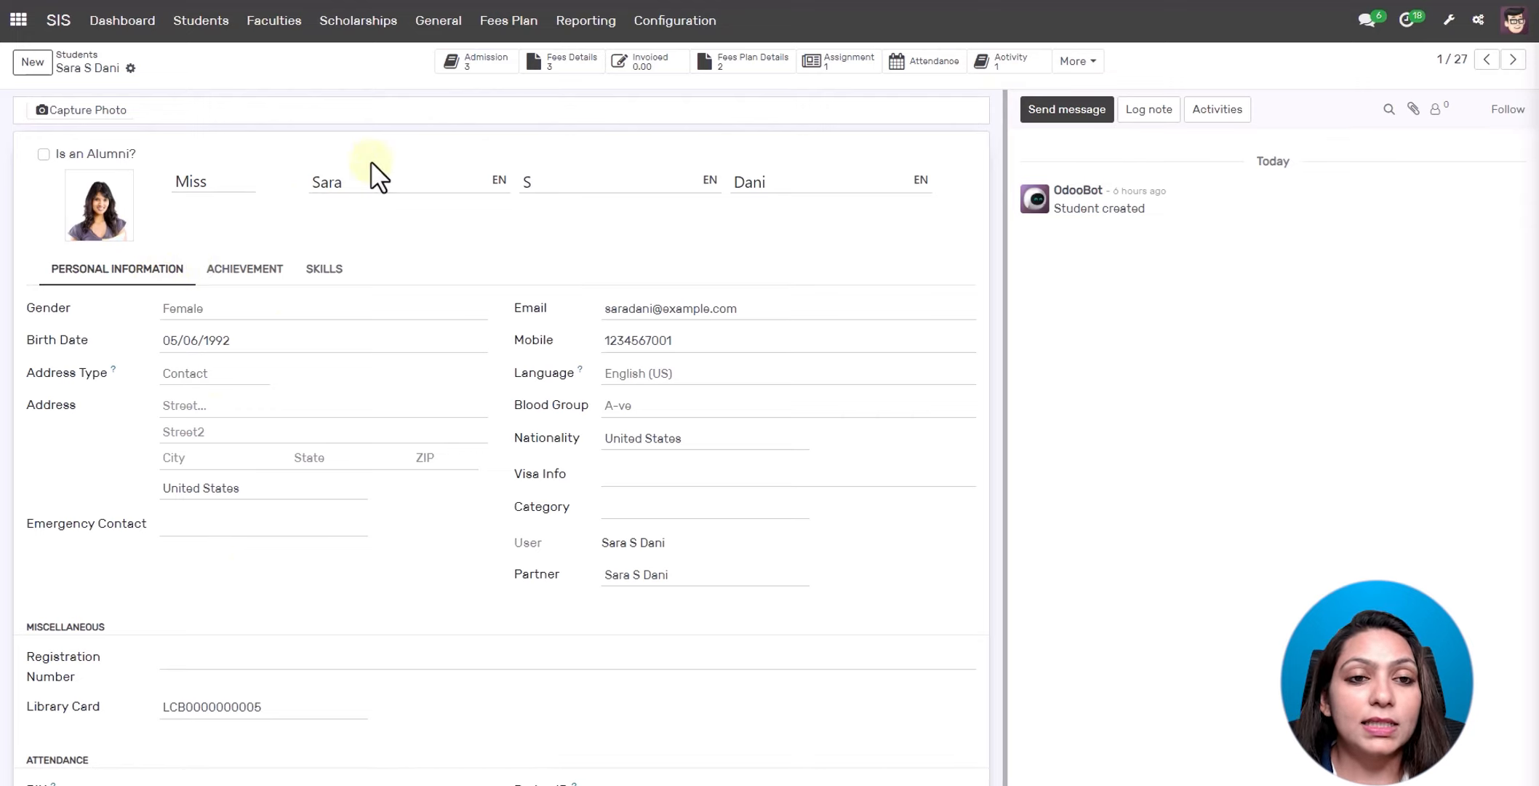
- Review the student's three course admissions, then view her two fees plans
{"action": "left_click", "coordinate": [491, 74]}
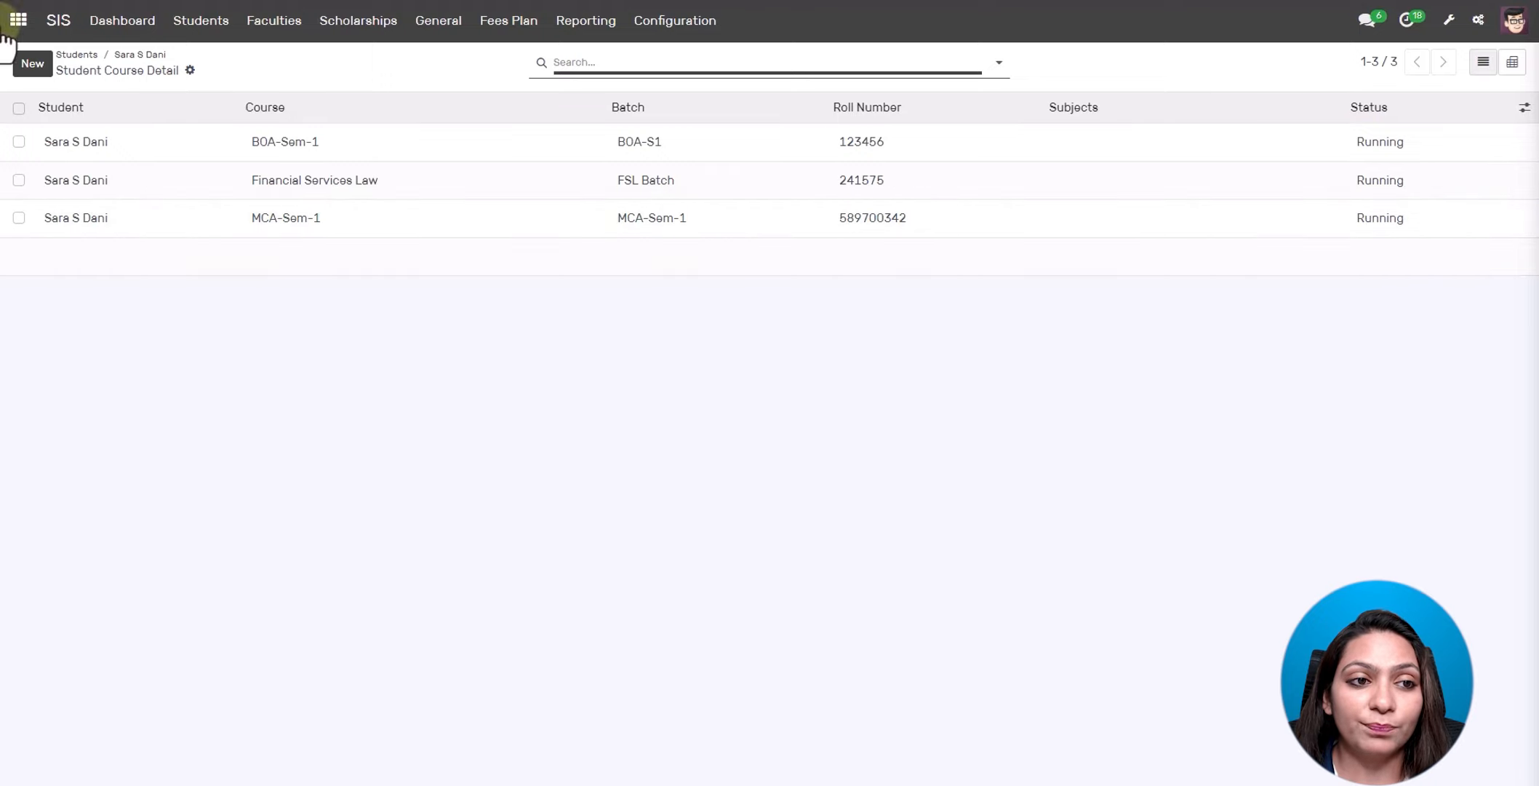
{"action": "left_click", "coordinate": [149, 54]}
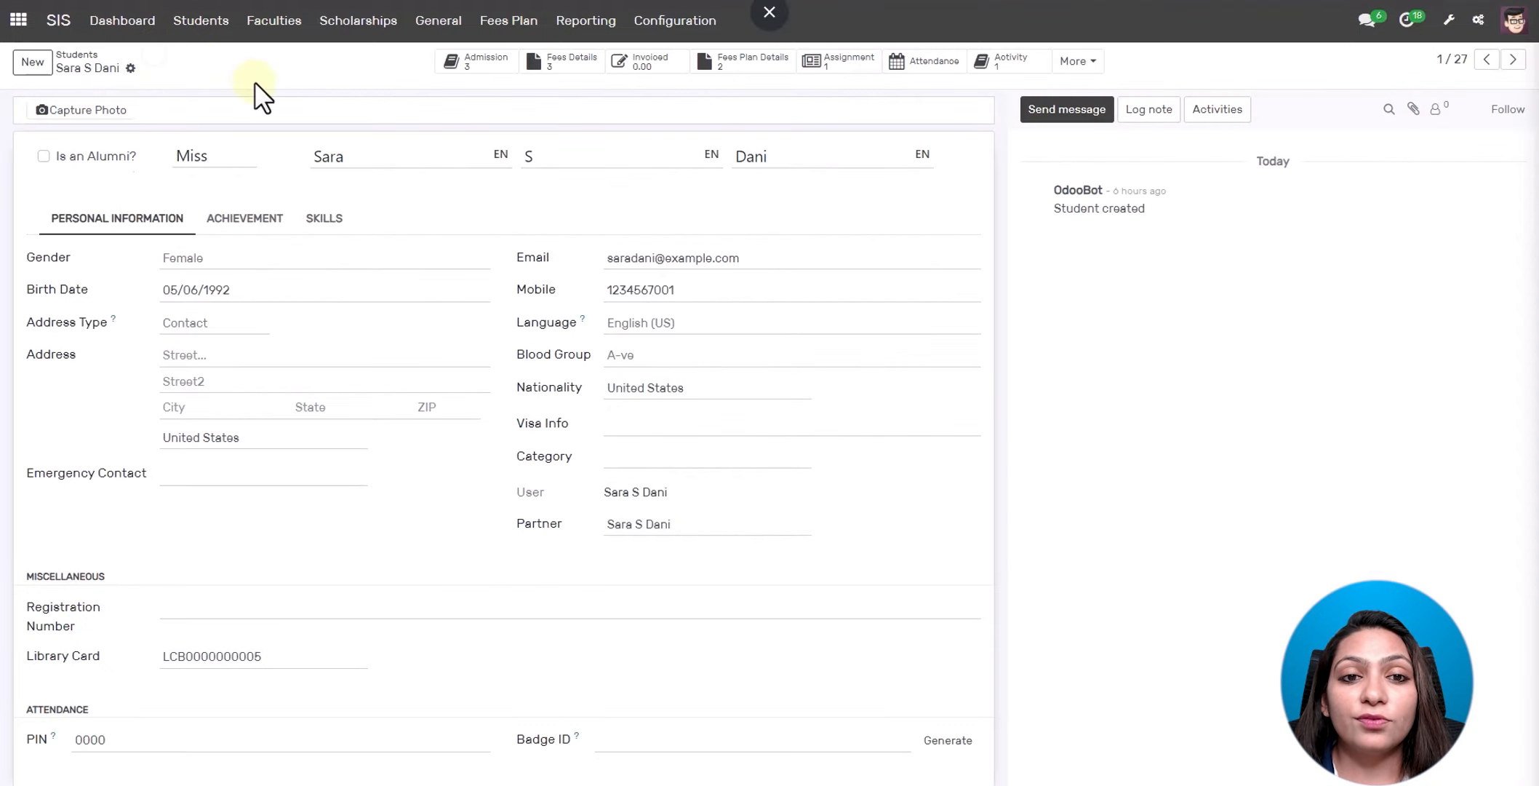
{"action": "left_click", "coordinate": [770, 69]}
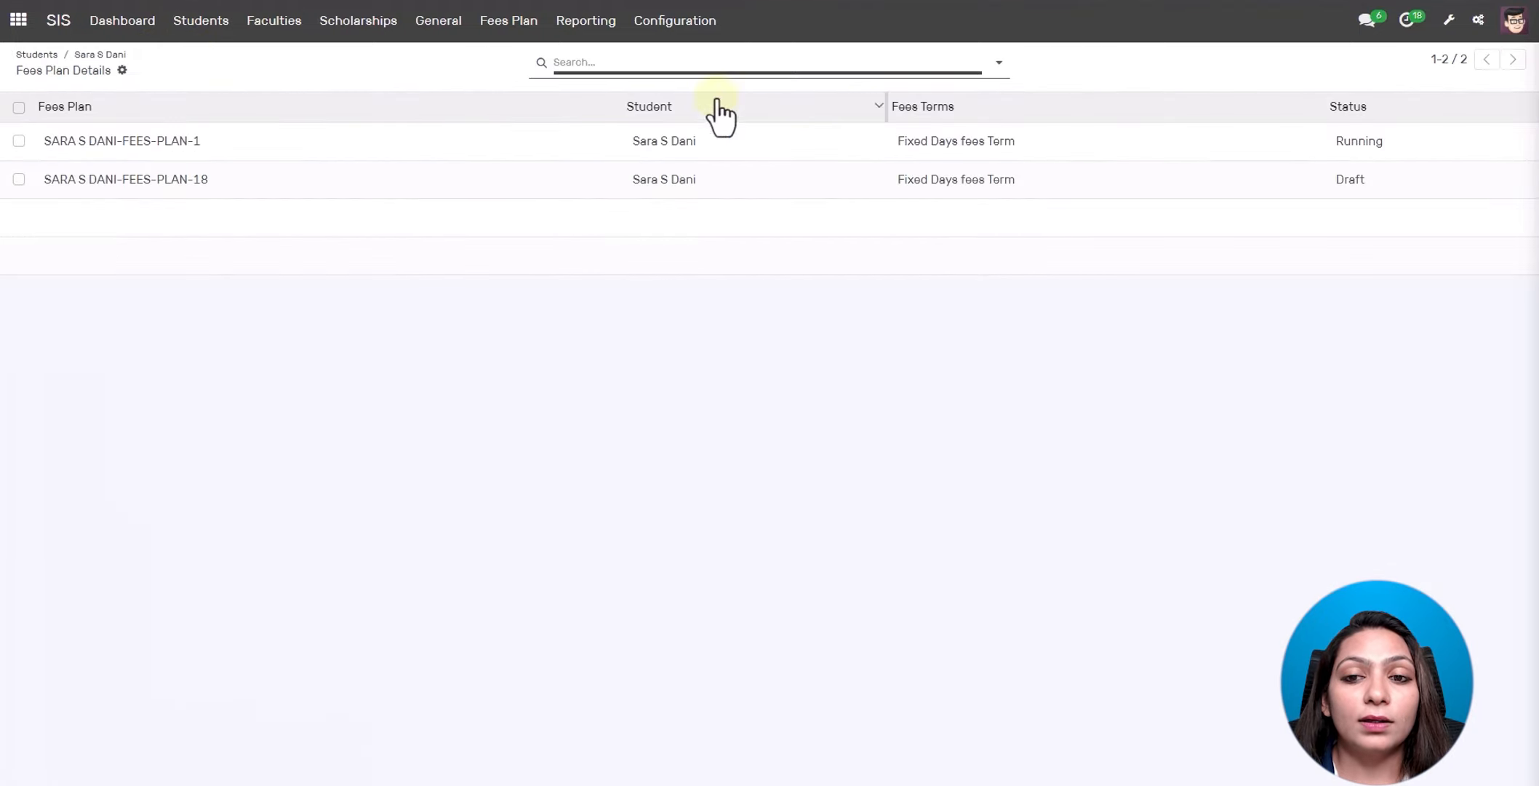
- Invoice the second fees plan's first instalment ($10,350.00 draft), then return to the fees plans list
{"action": "left_click", "coordinate": [653, 188]}
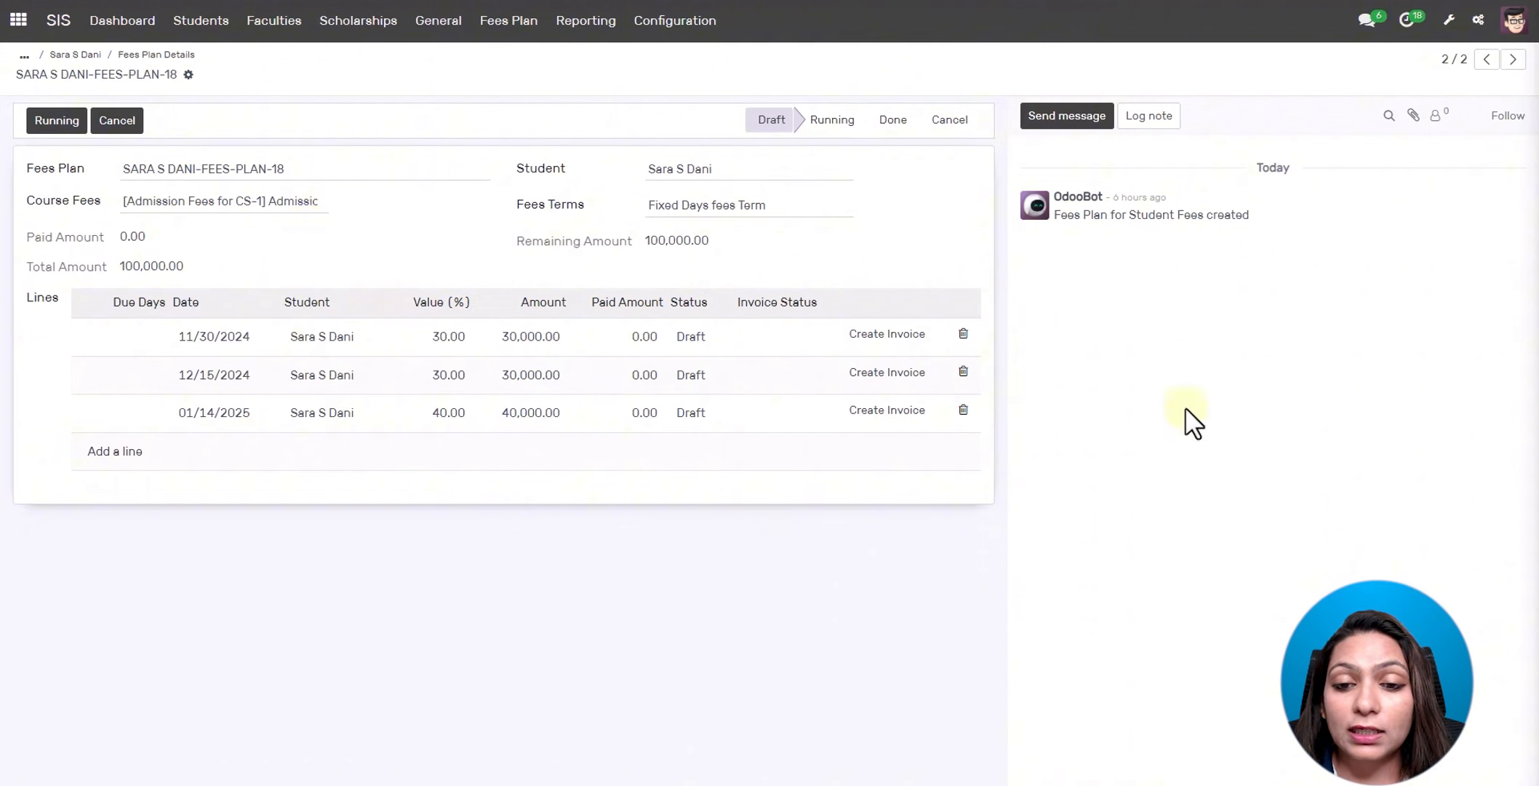
{"action": "left_click", "coordinate": [896, 334]}
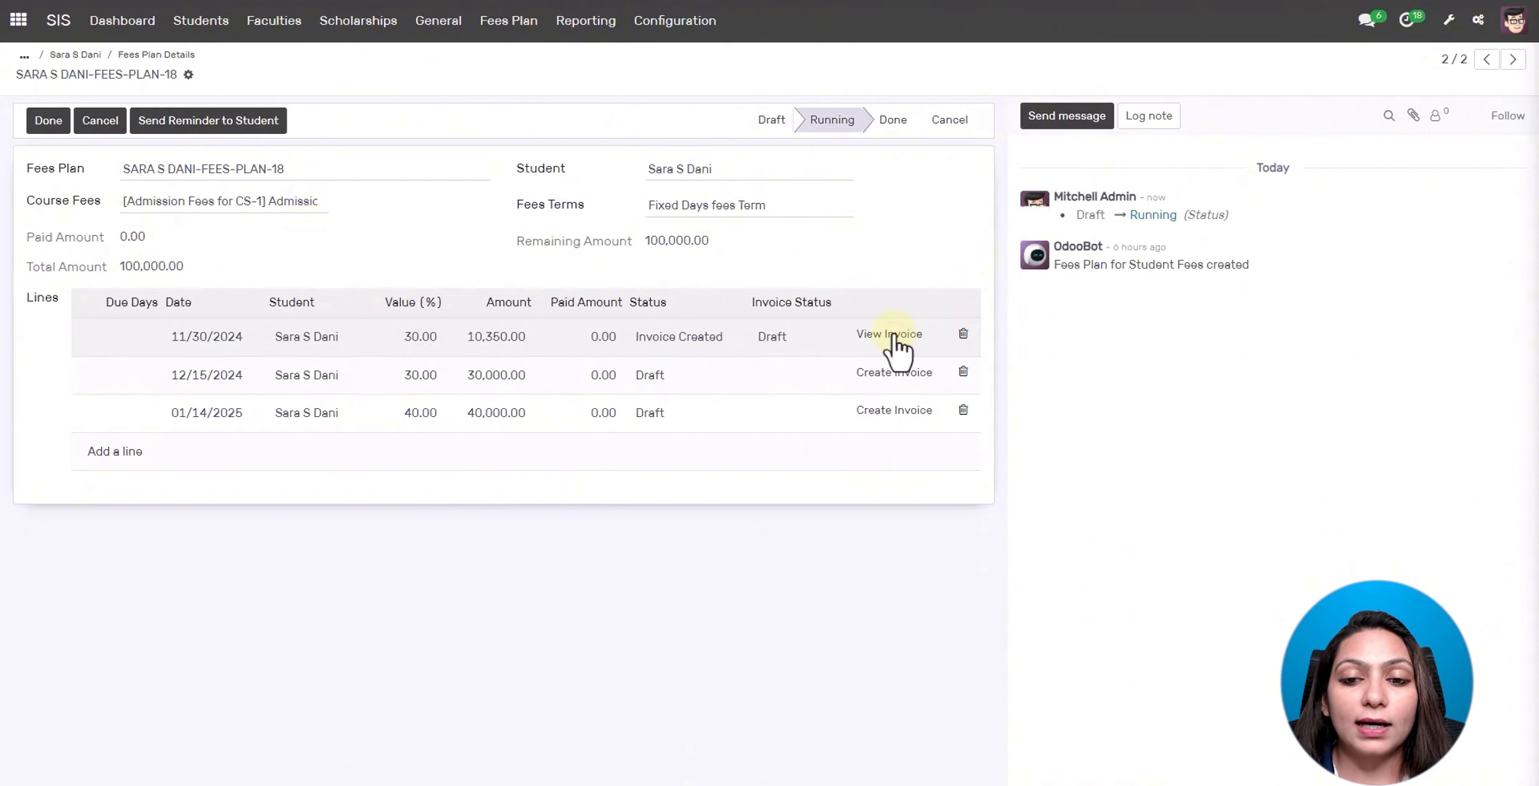
{"action": "left_click", "coordinate": [893, 336]}
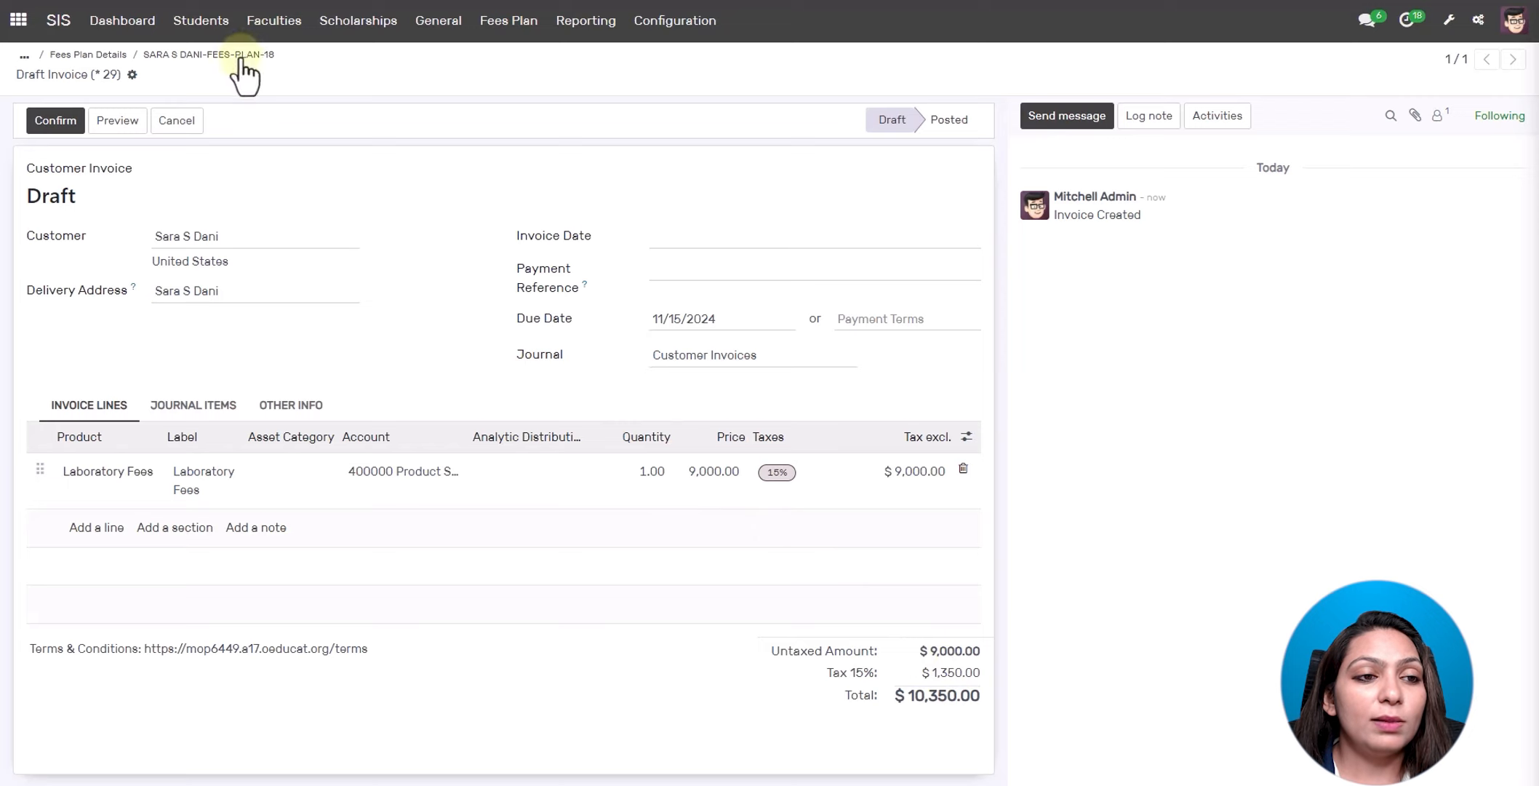
{"action": "left_click", "coordinate": [102, 56]}
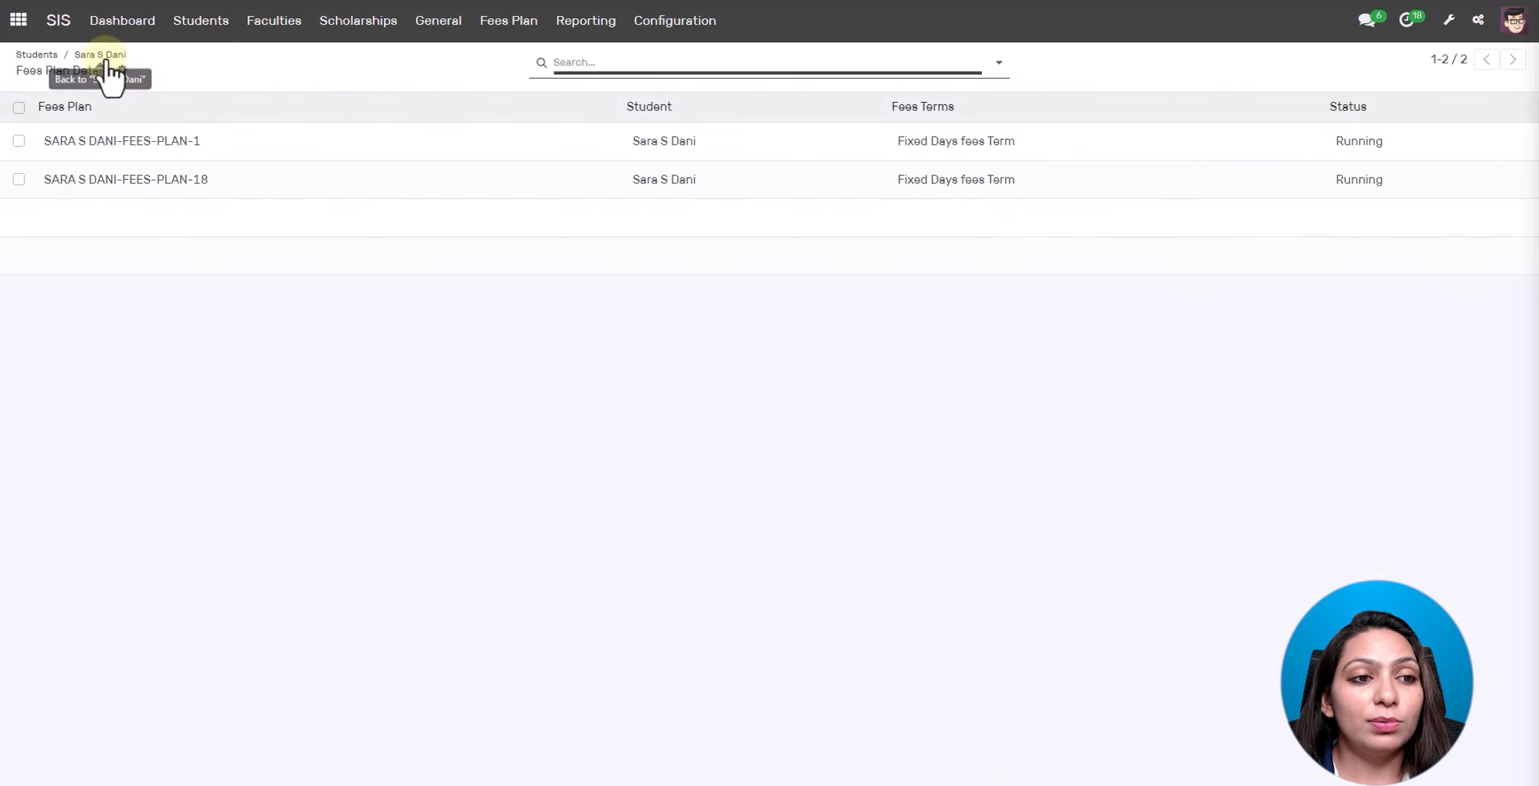
- Check the student's one assignment, then open her 62 attendance lines for B0A-Sem-1
{"action": "left_click", "coordinate": [100, 57]}
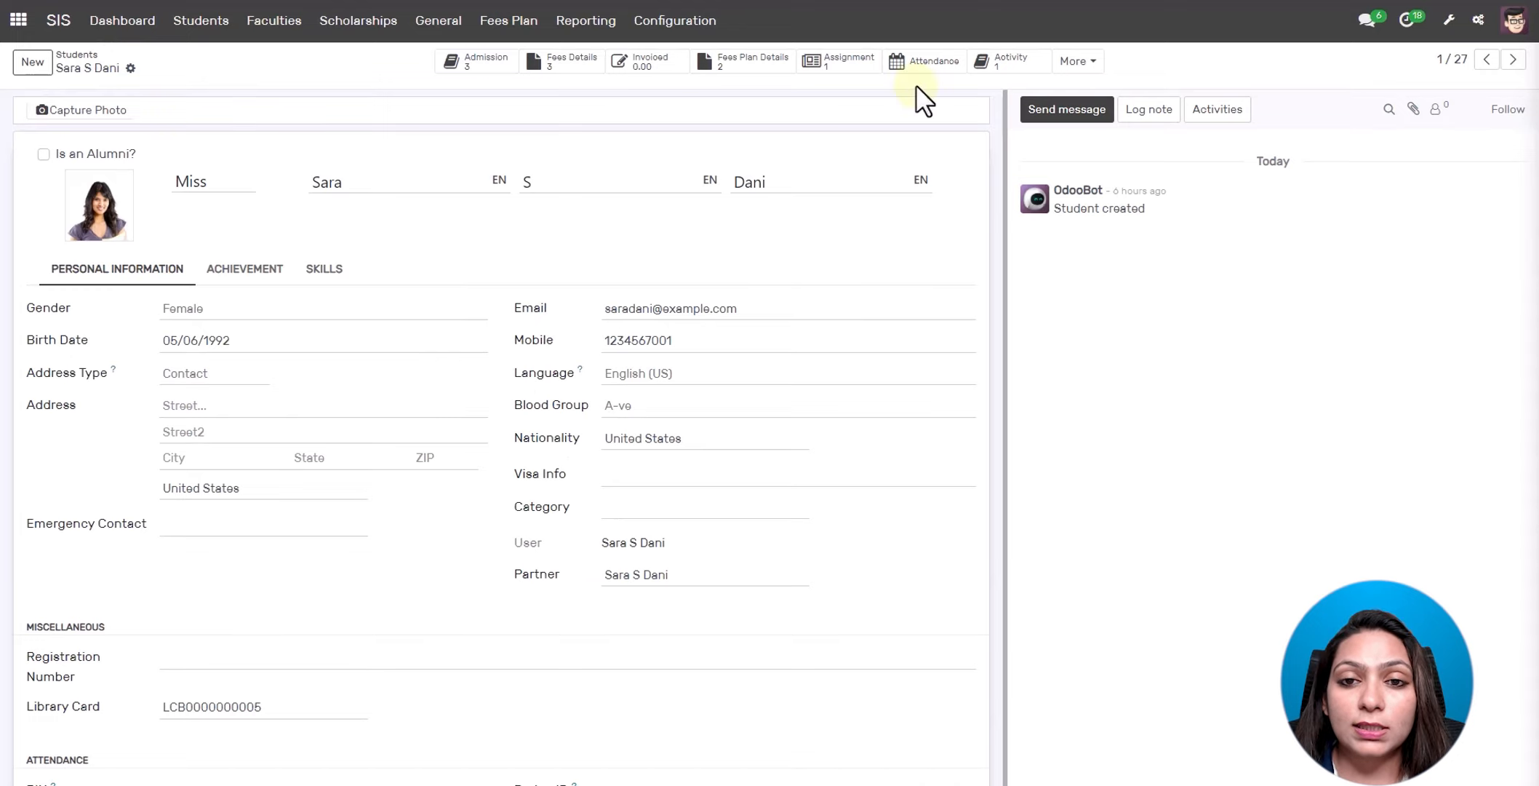
{"action": "left_click", "coordinate": [848, 61]}
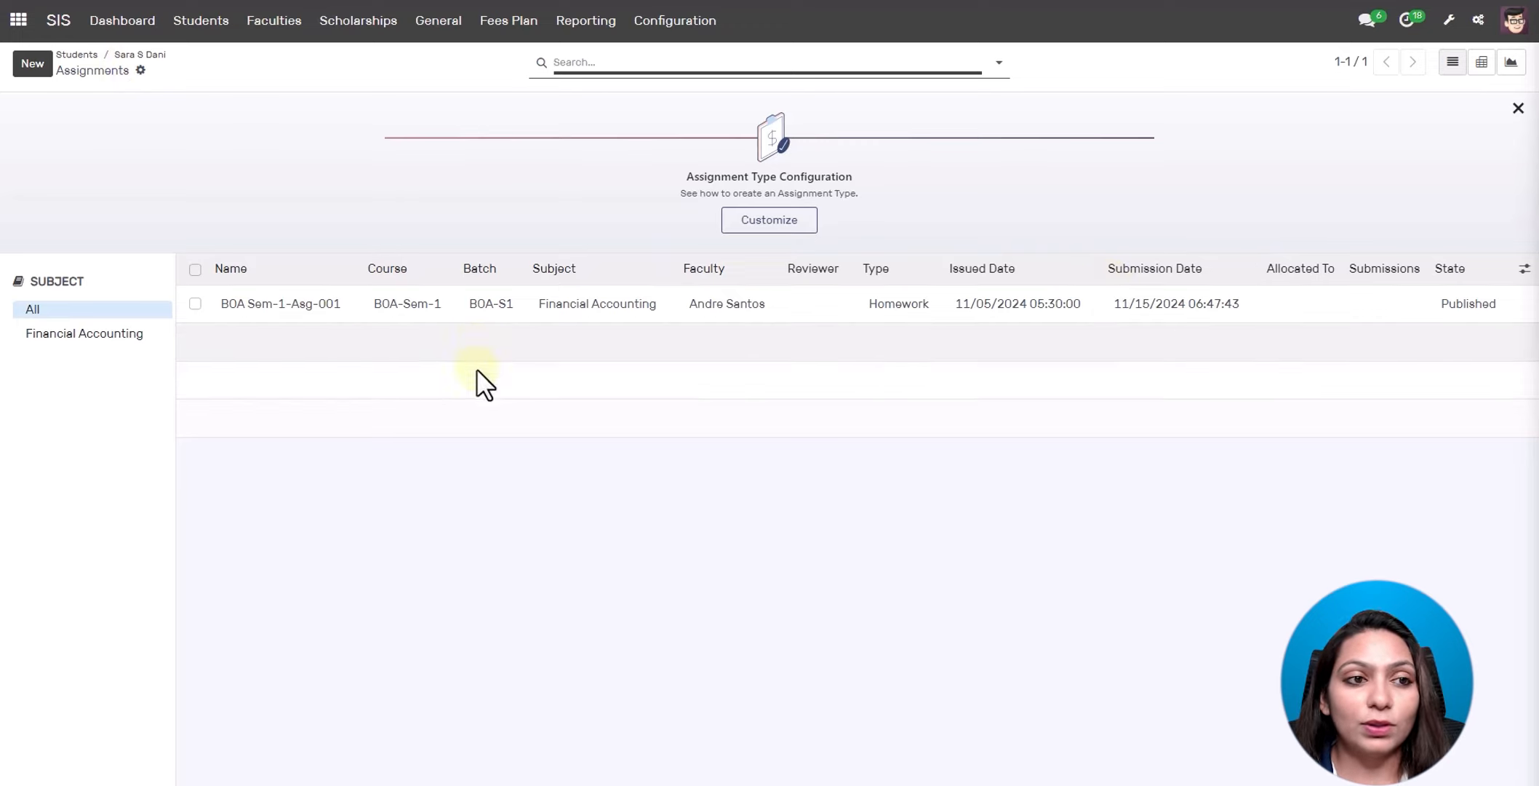
{"action": "left_click", "coordinate": [140, 55]}
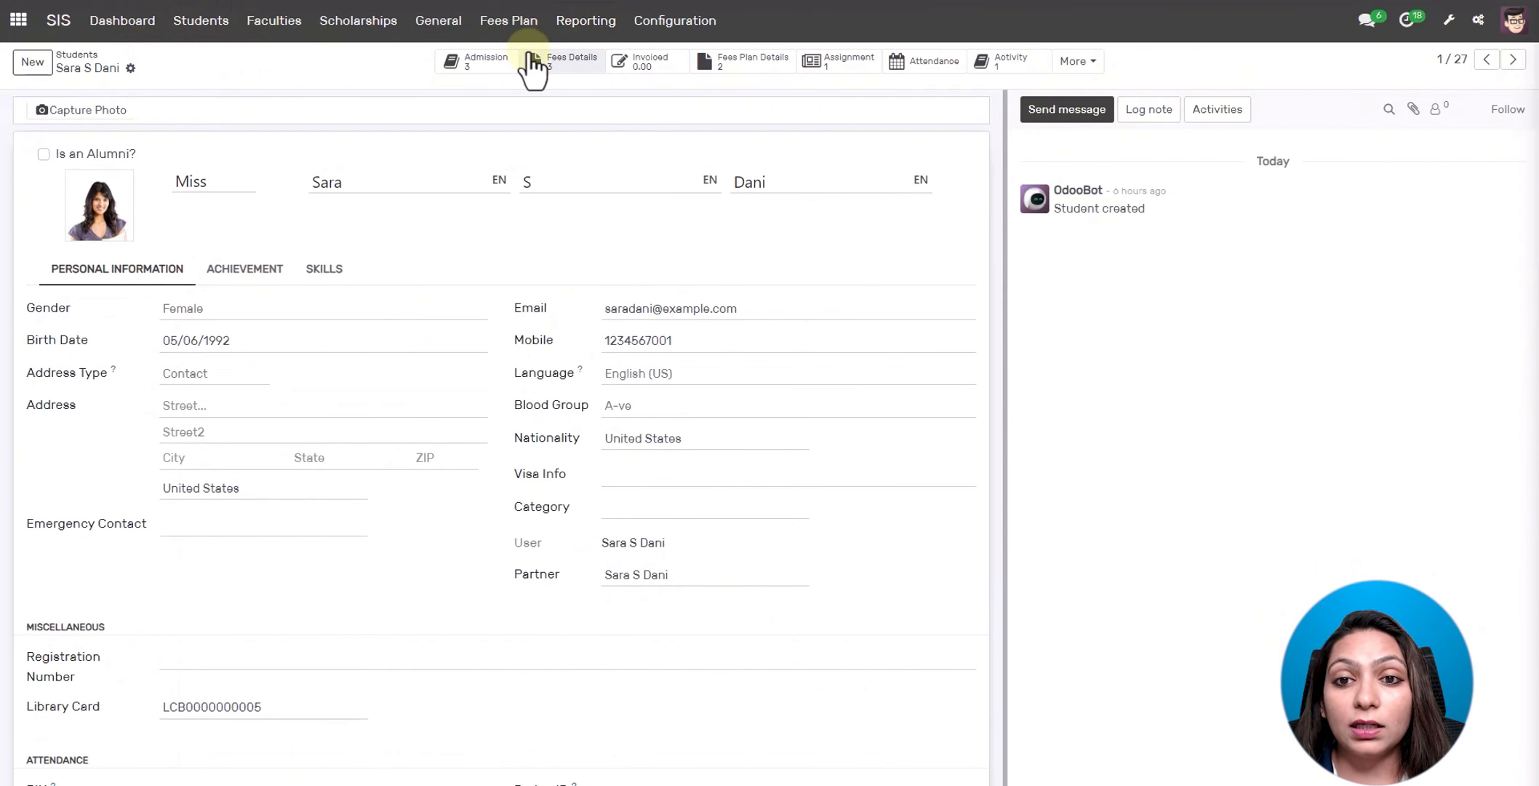
{"action": "left_click", "coordinate": [924, 64]}
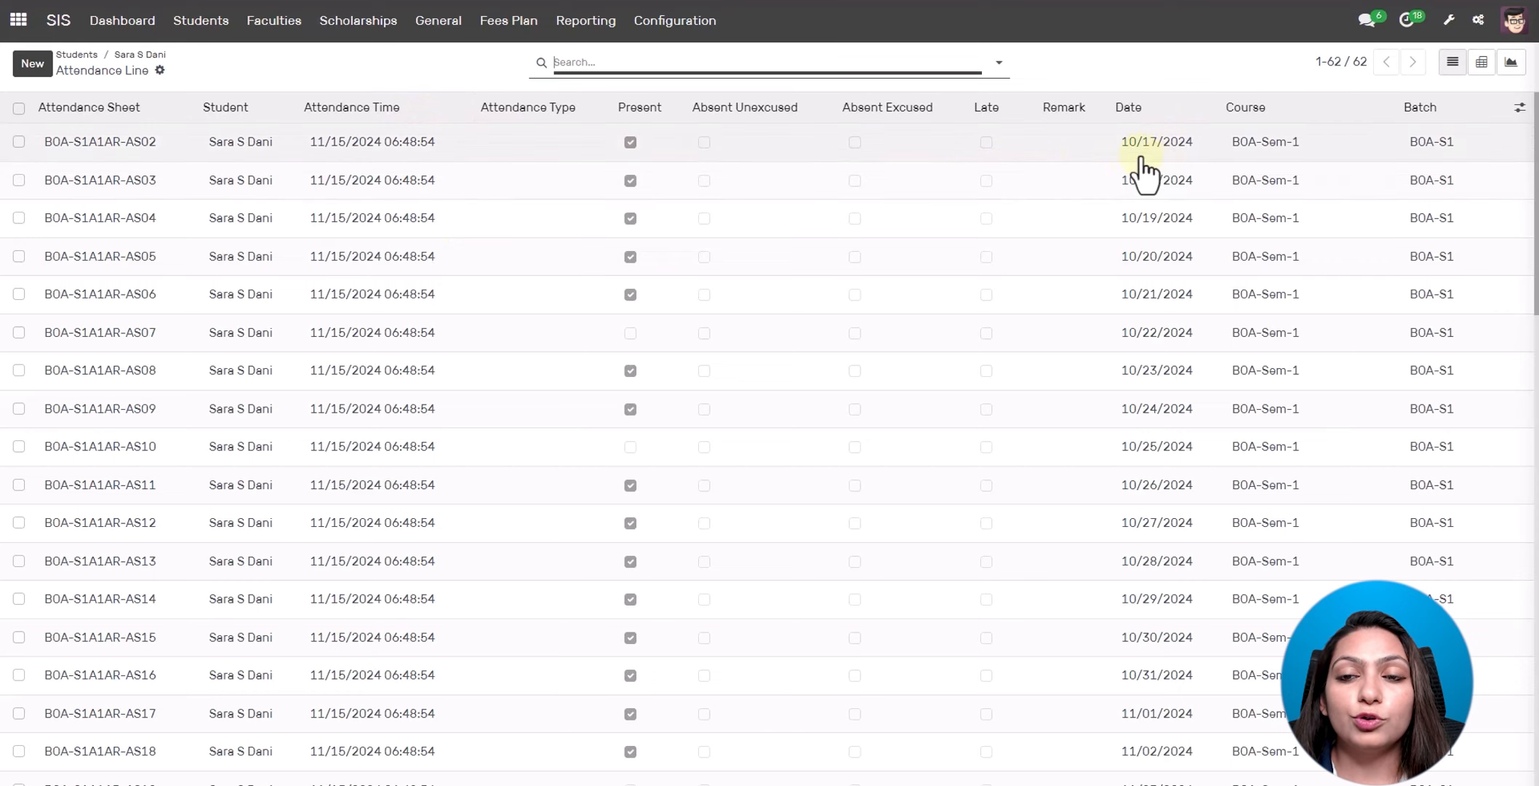
- Filter her attendance to Present, then Absent (9 entries), clear the filter, and return to her record
{"action": "left_click", "coordinate": [998, 62]}
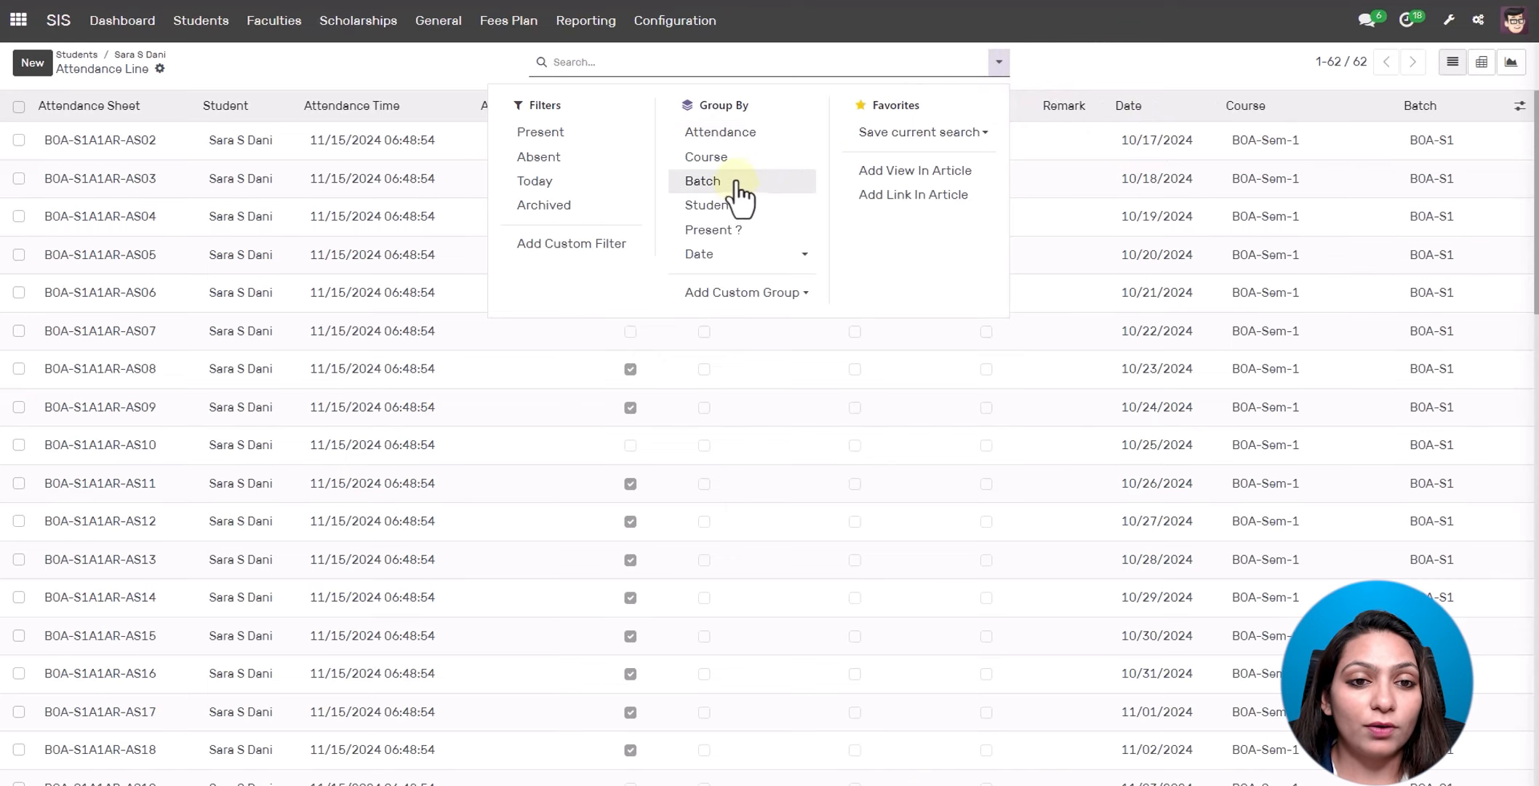
{"action": "left_click", "coordinate": [593, 144]}
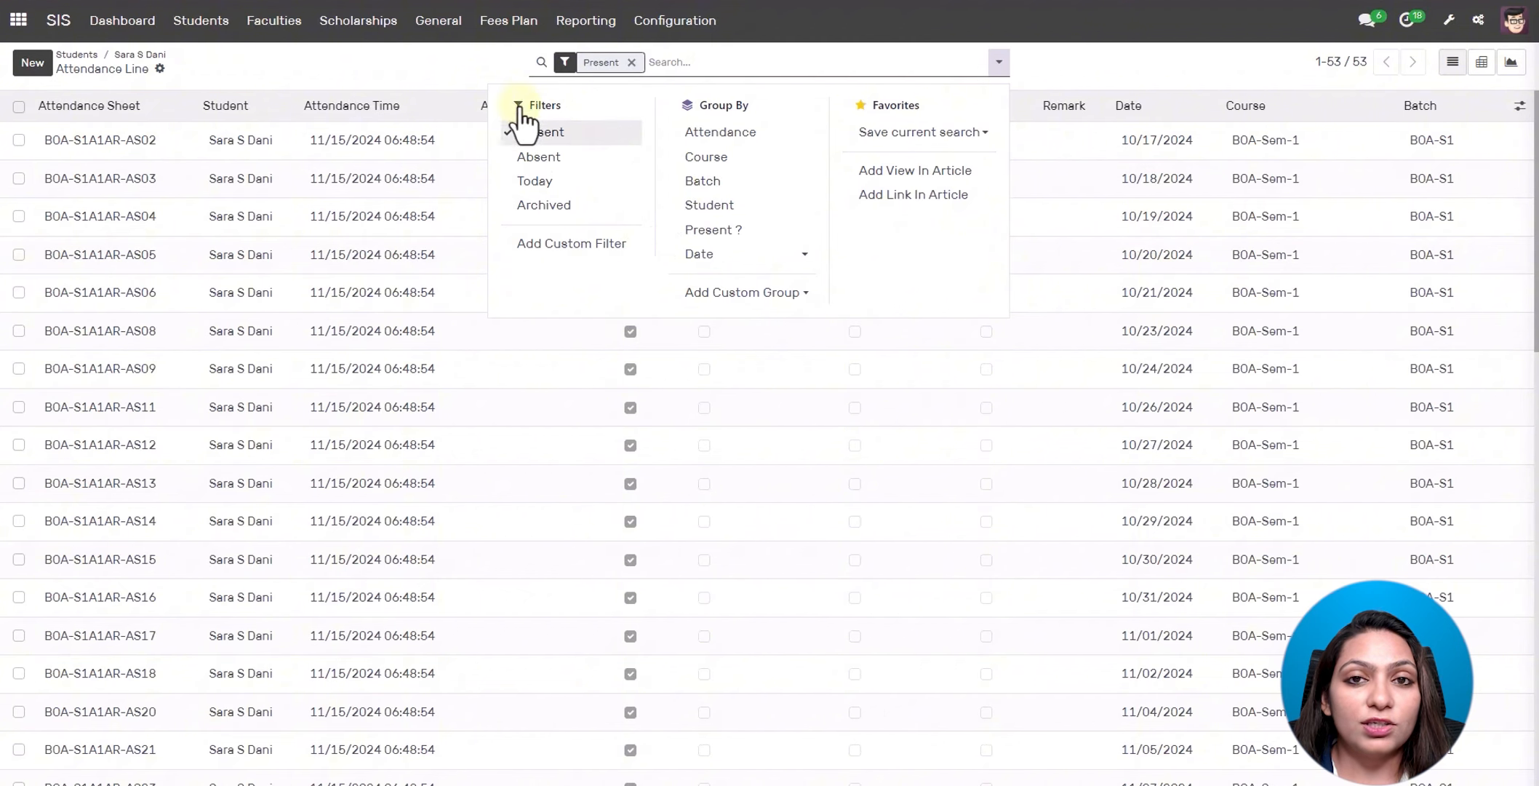
{"action": "left_click", "coordinate": [510, 136]}
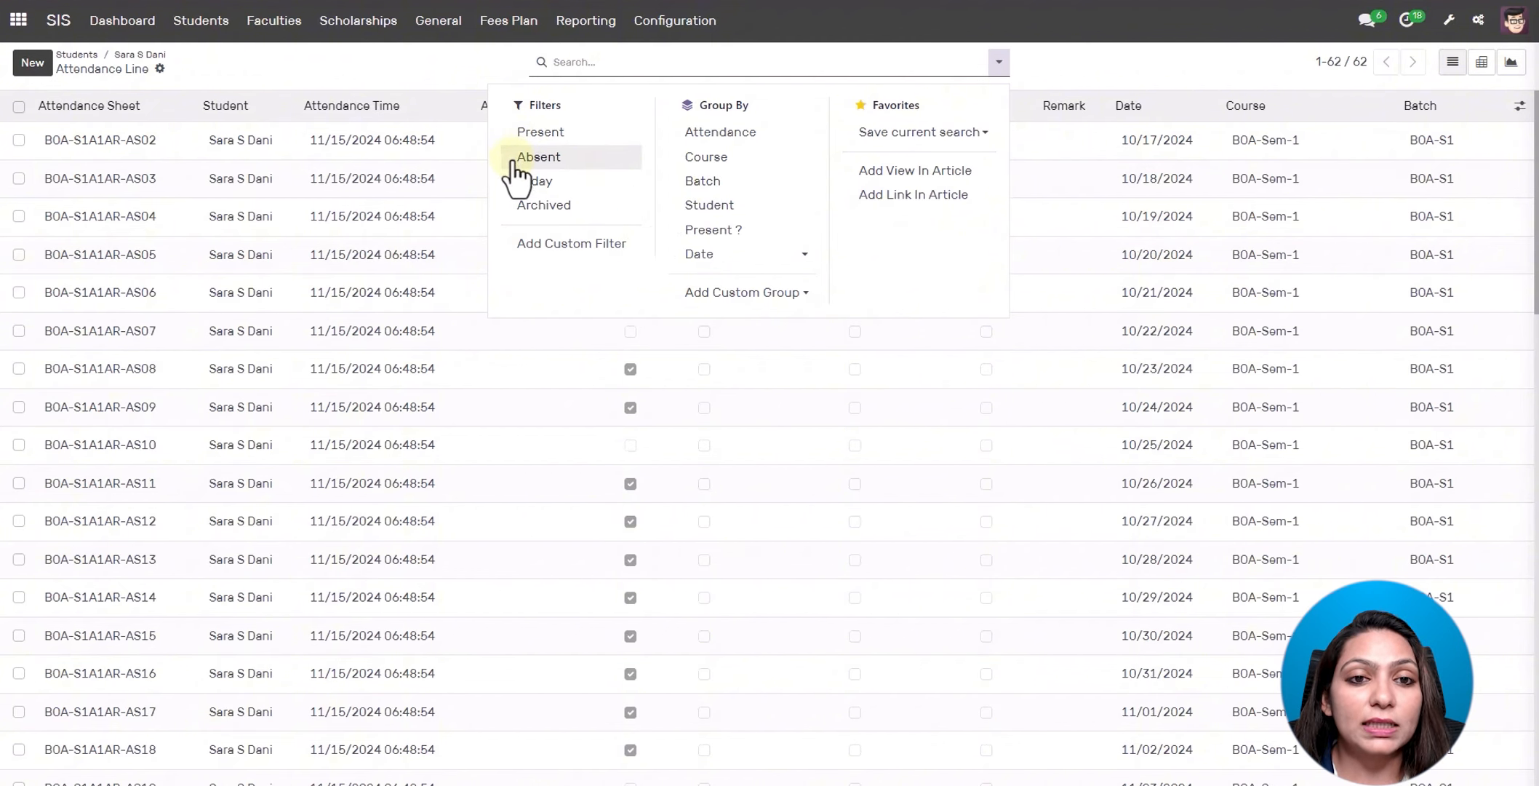
{"action": "left_click", "coordinate": [515, 162]}
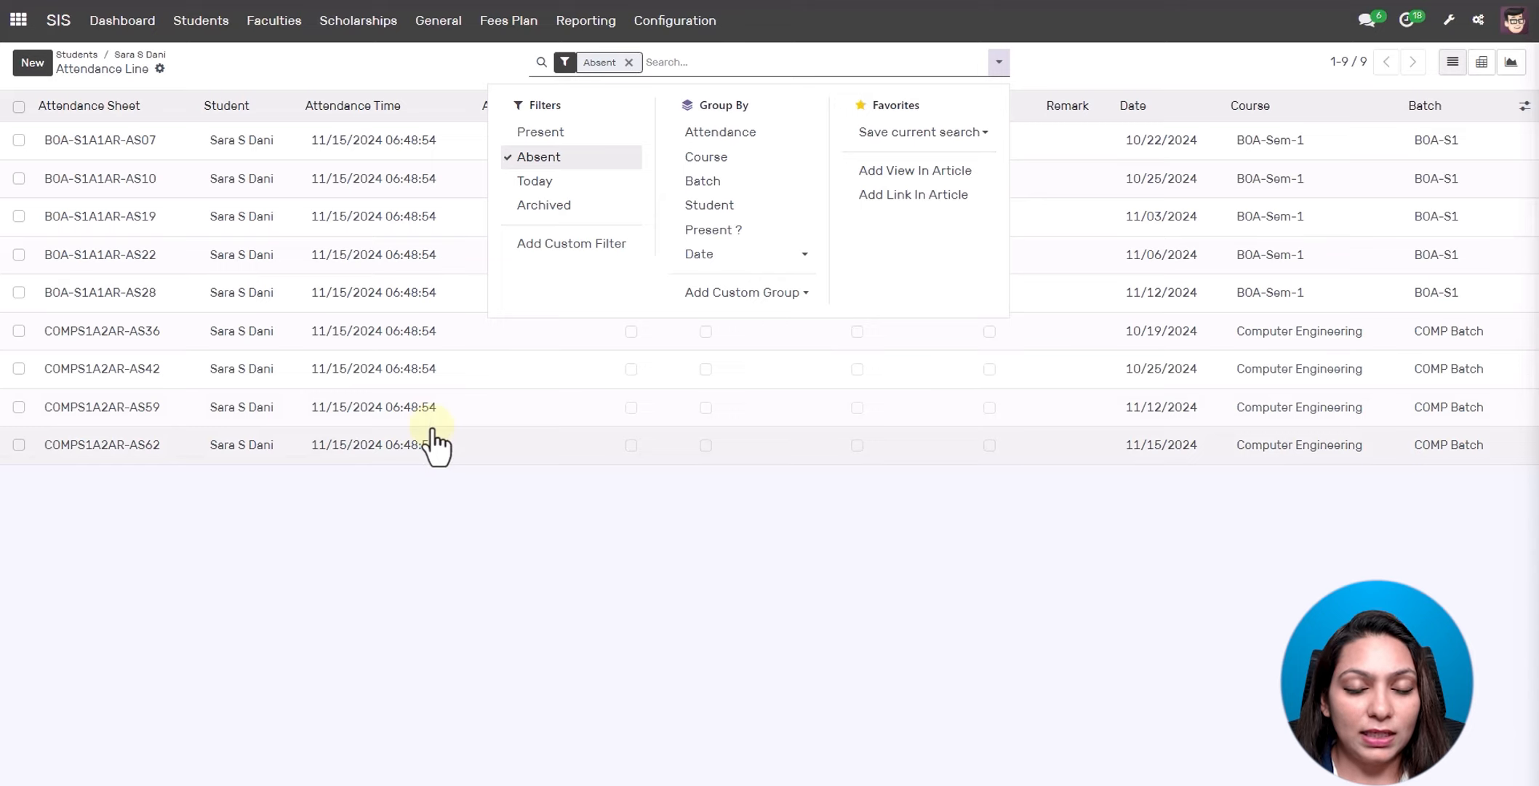
{"action": "left_click", "coordinate": [629, 63]}
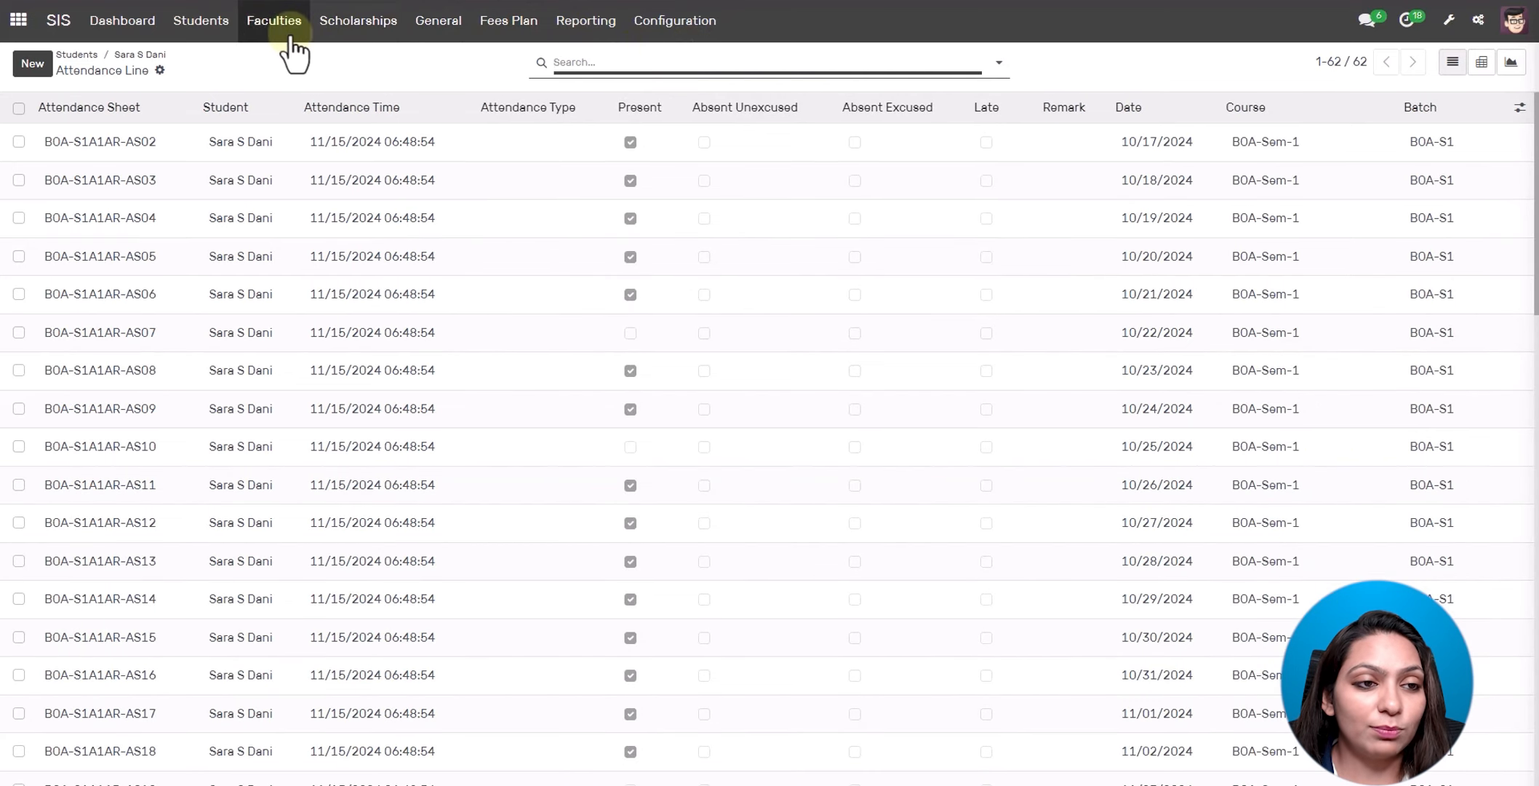
{"action": "left_click", "coordinate": [132, 52]}
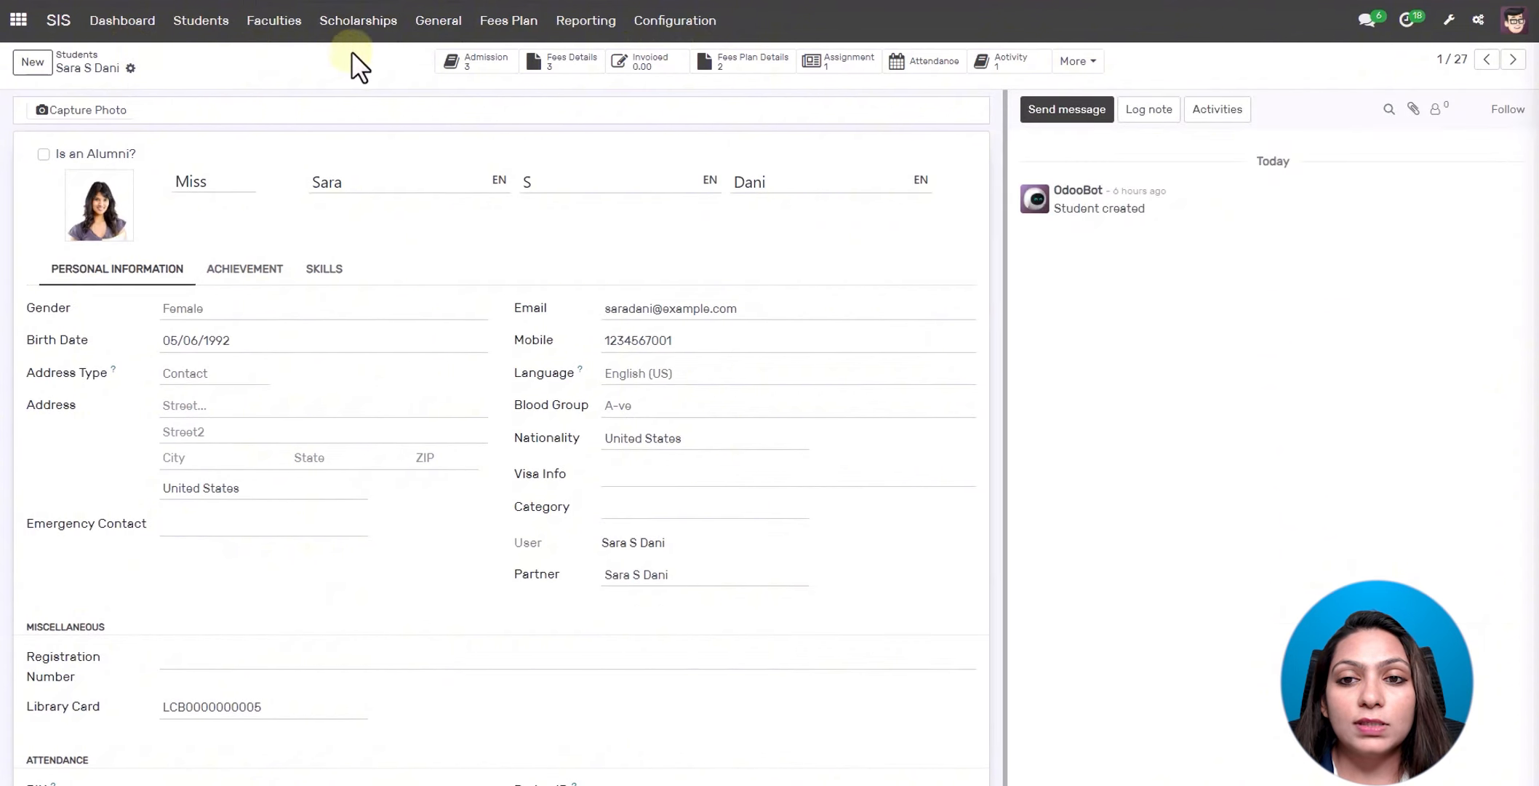
{"action": "left_click", "coordinate": [1027, 61]}
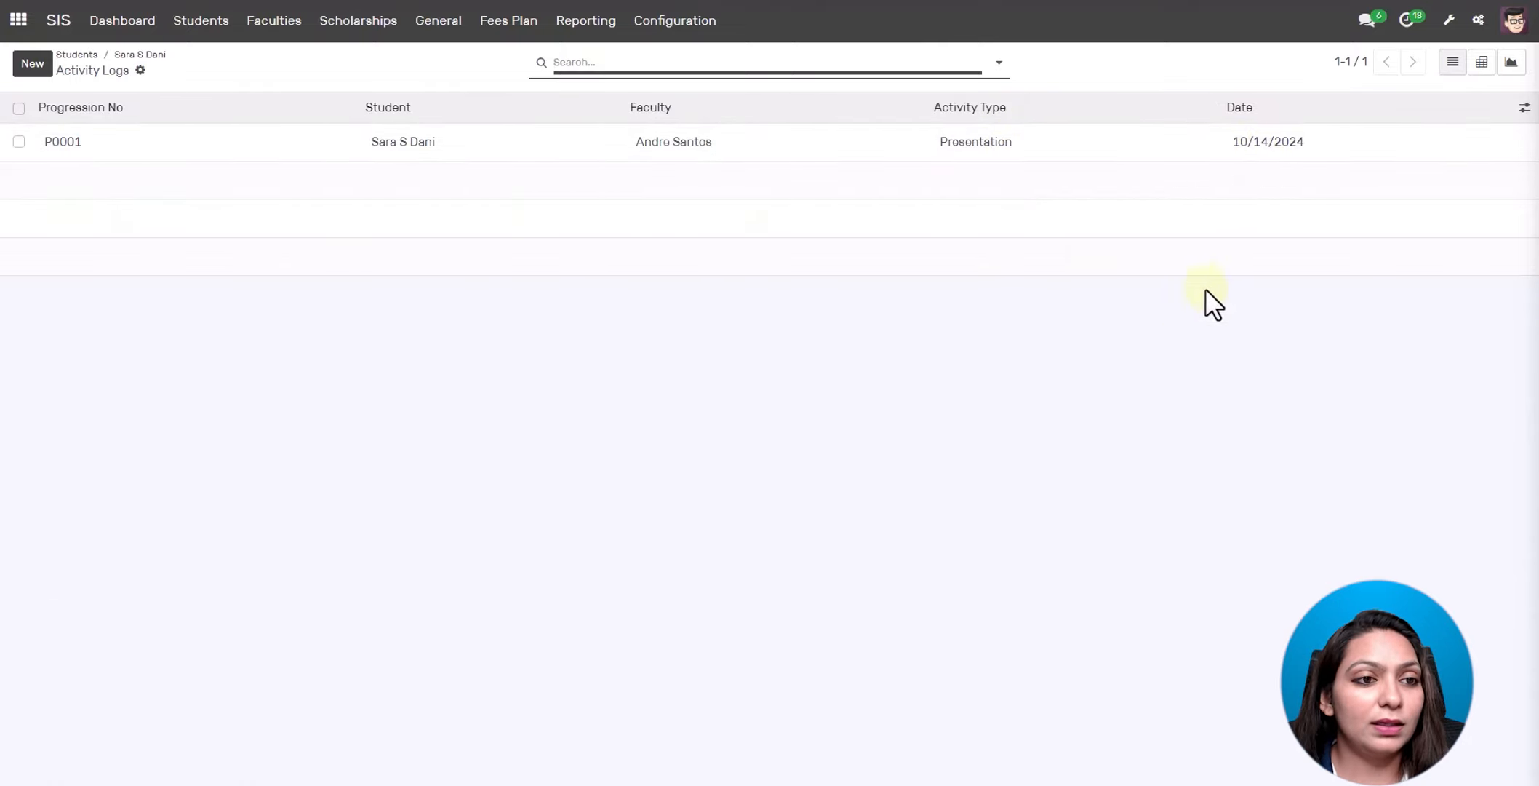
{"action": "left_click", "coordinate": [154, 56]}
{"action": "left_click", "coordinate": [1072, 64]}
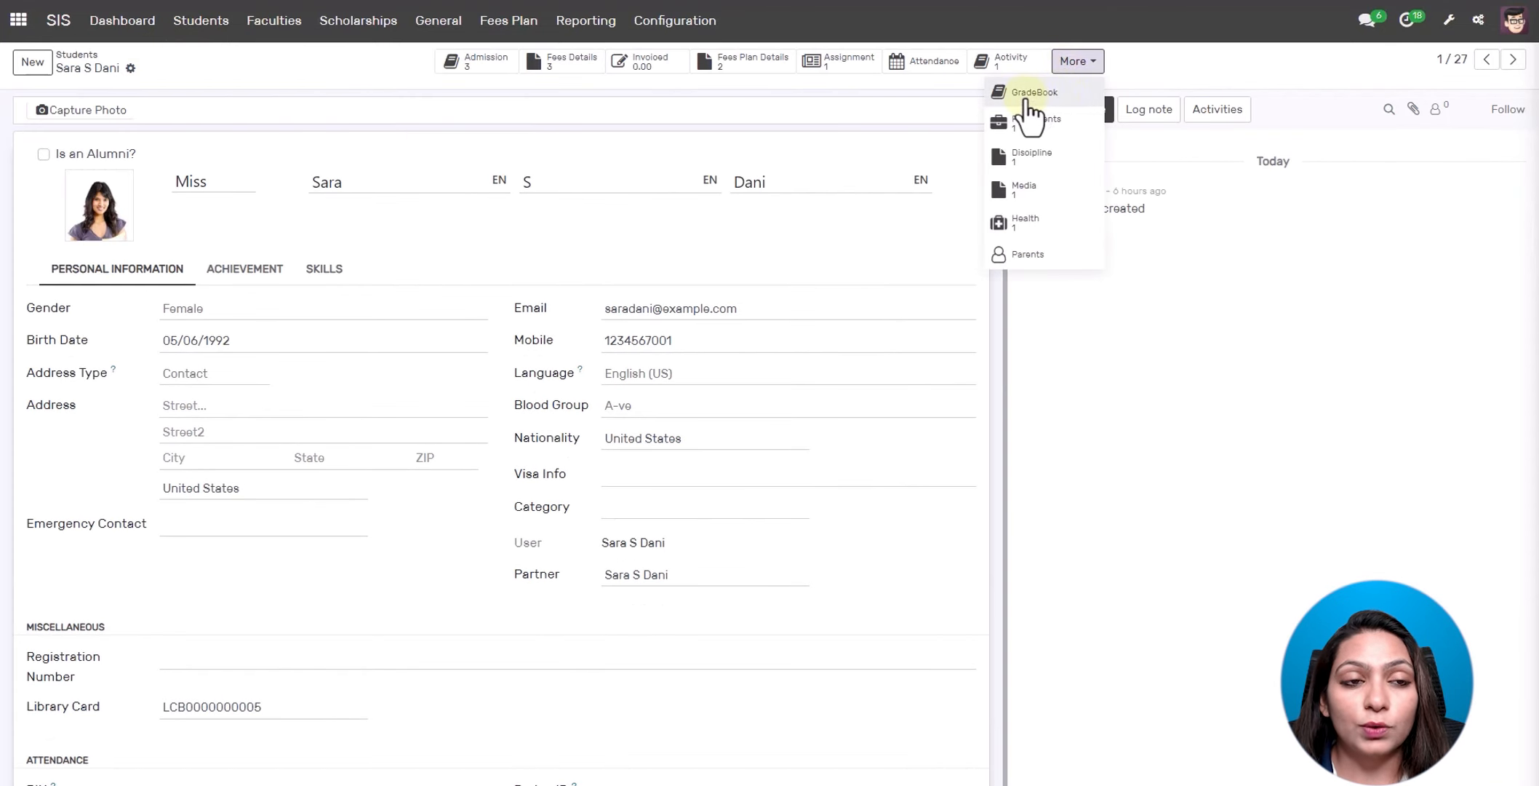
{"action": "left_click", "coordinate": [1028, 101]}
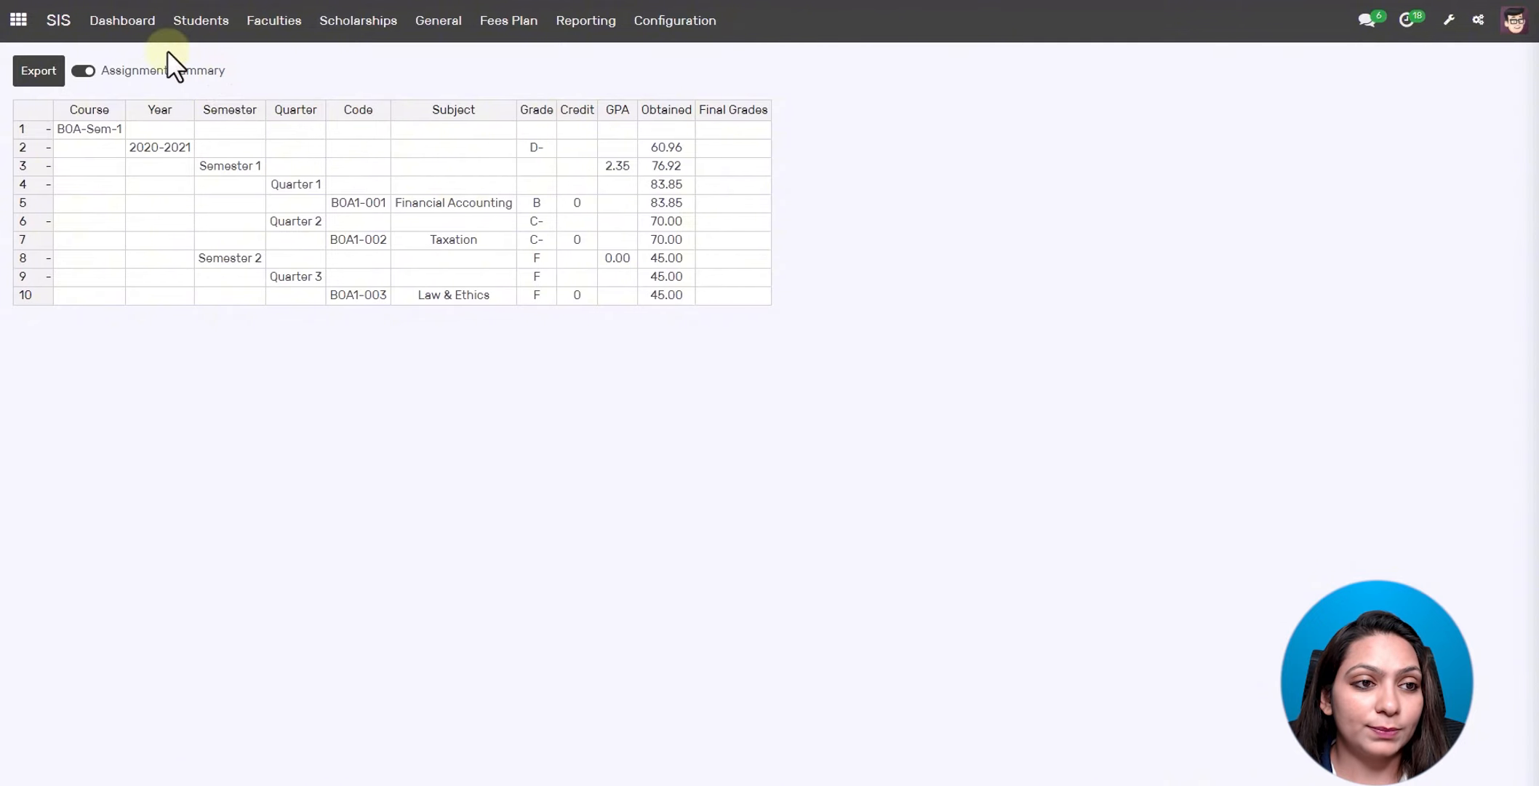
{"action": "left_click", "coordinate": [190, 24]}
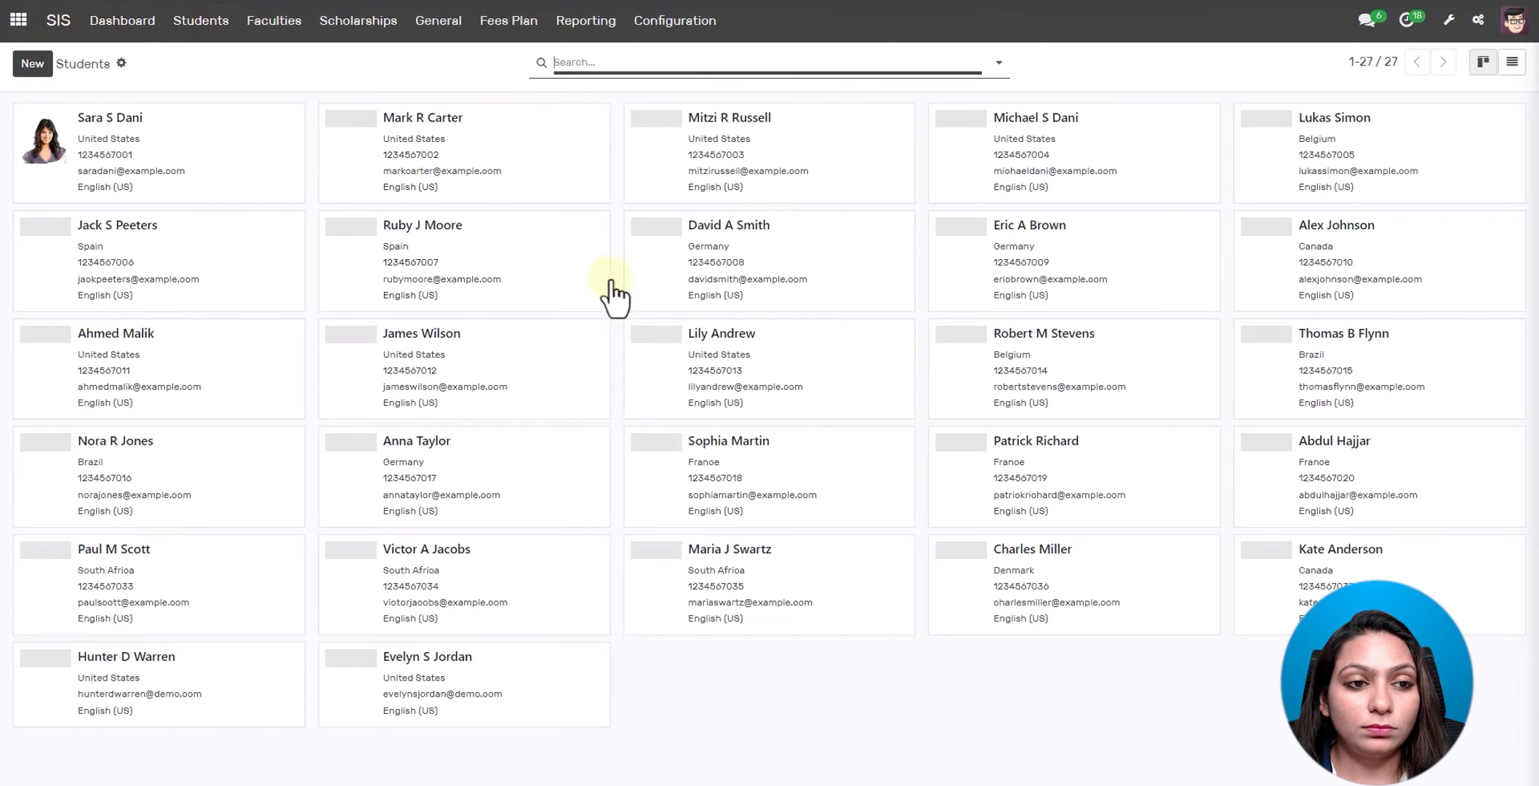
{"action": "left_click", "coordinate": [127, 162]}
{"action": "left_click", "coordinate": [1077, 61]}
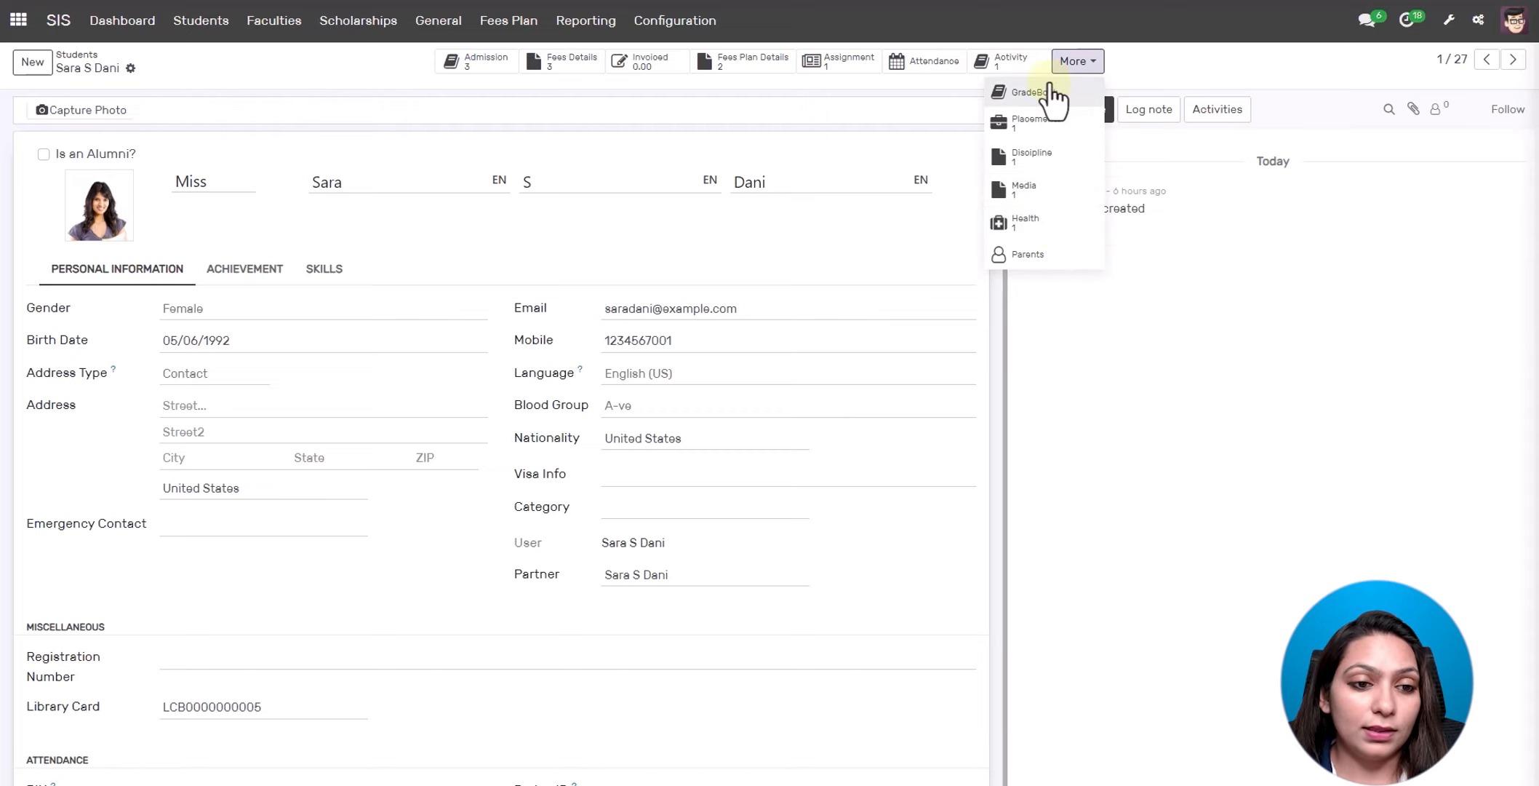
{"action": "key", "text": "Escape"}
- View the Achievement and Skills tabs, then go back to Personal Information showing contact and library details
{"action": "left_click", "coordinate": [233, 286]}
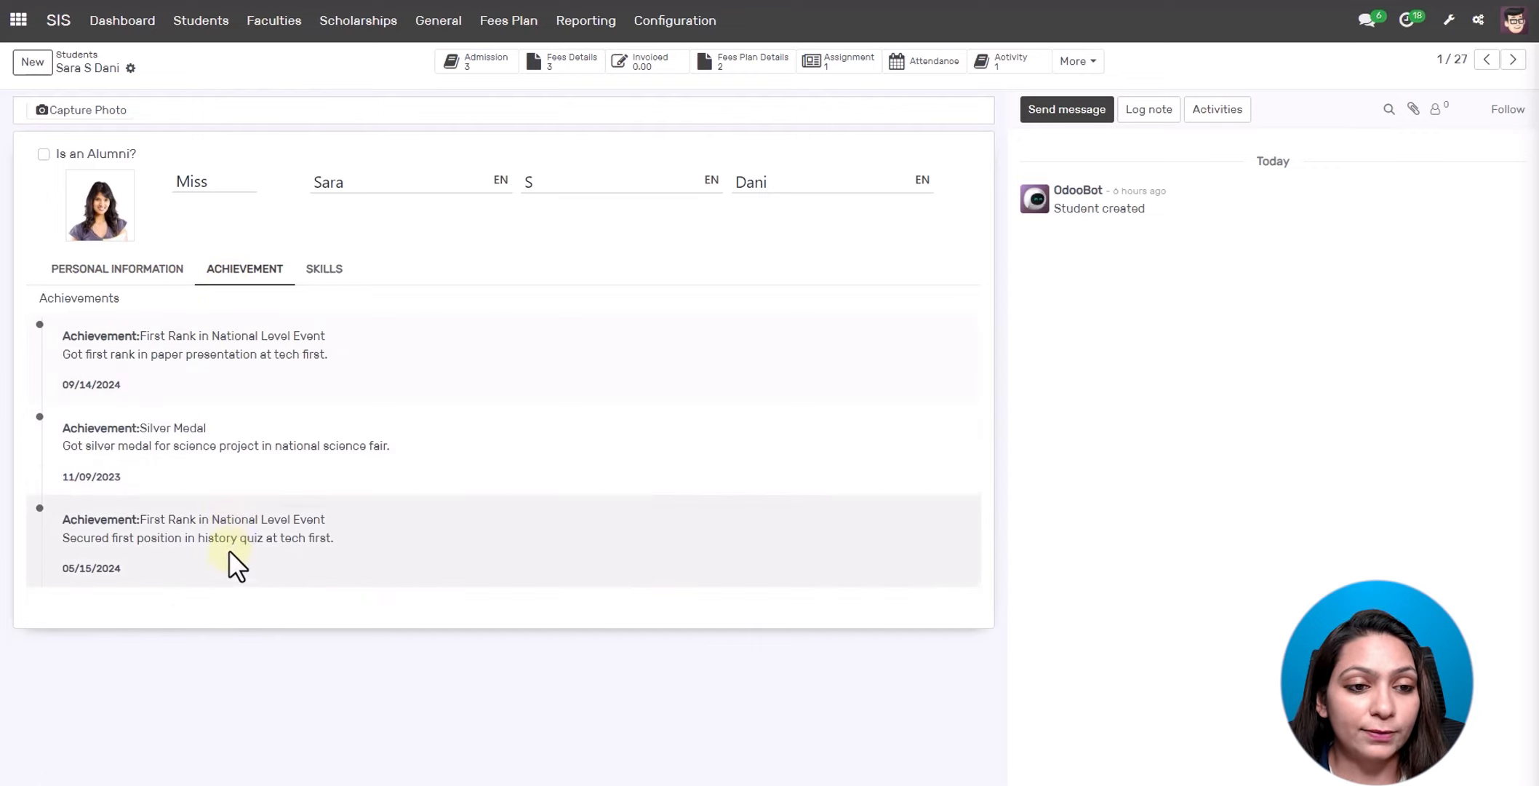
{"action": "left_click", "coordinate": [314, 277]}
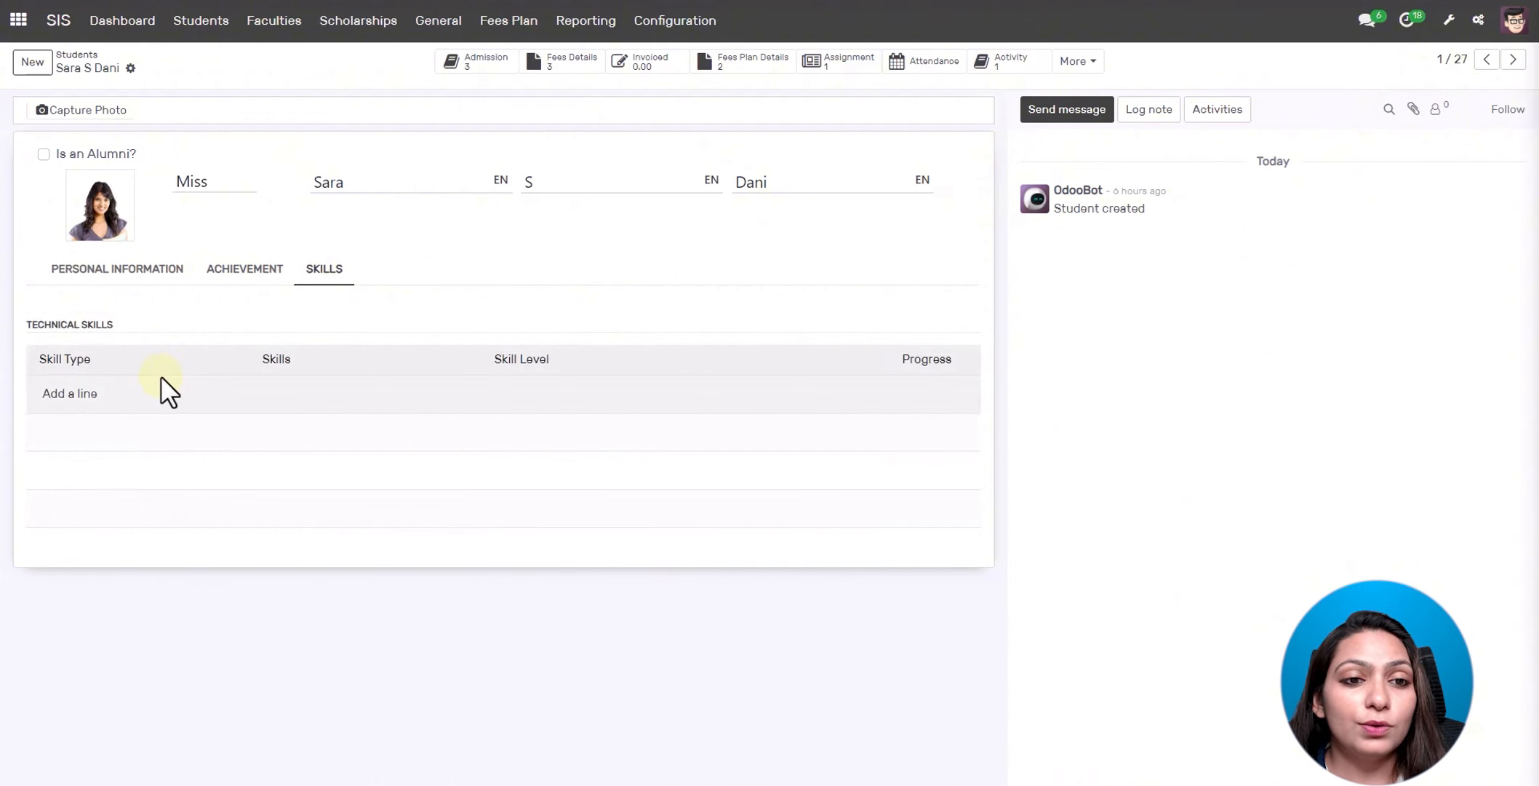
{"action": "left_click", "coordinate": [108, 275]}
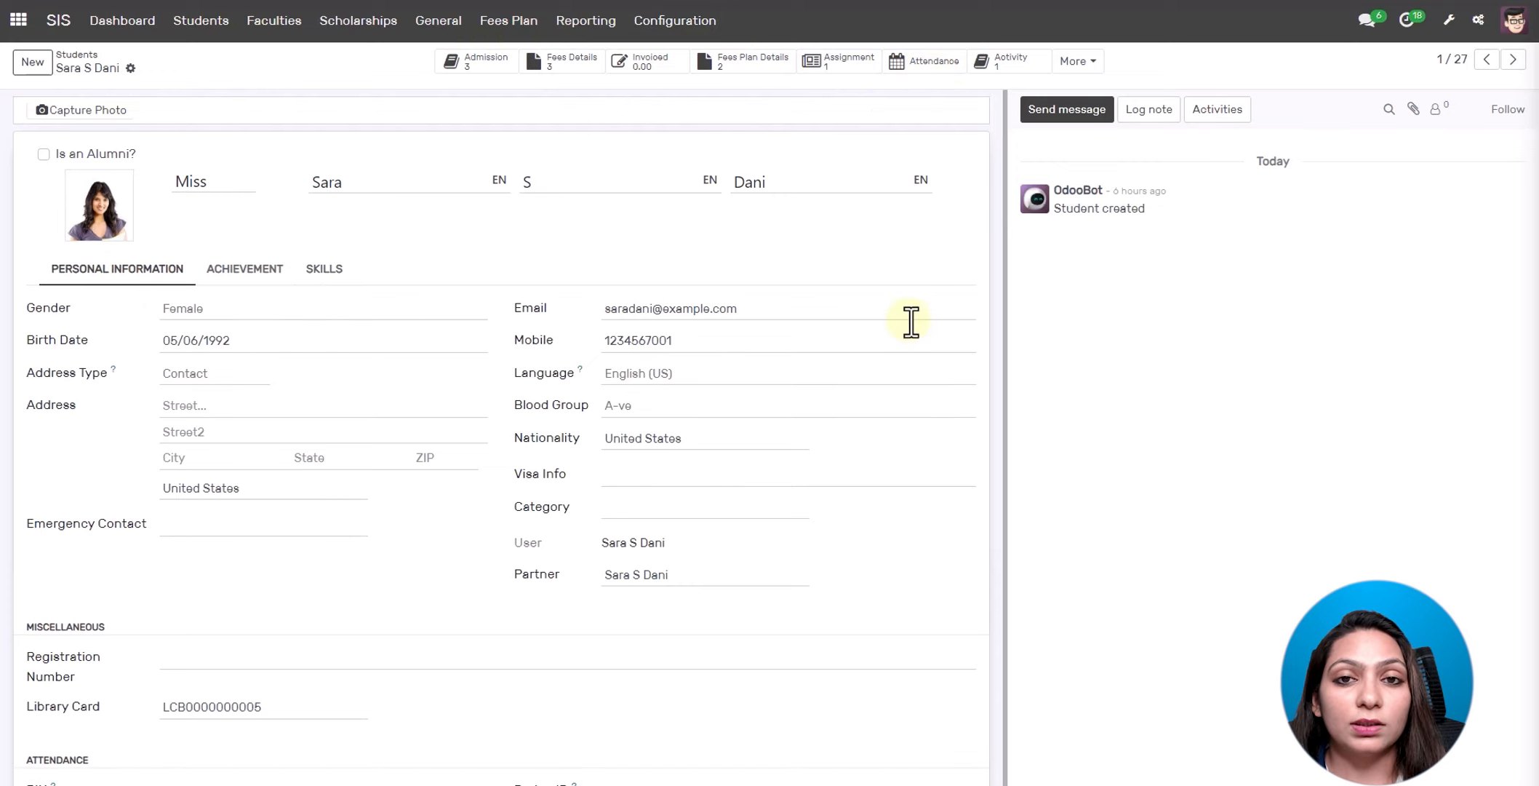
{"action": "scroll", "coordinate": [909, 320], "scroll_direction": "down", "scroll_amount": 1}
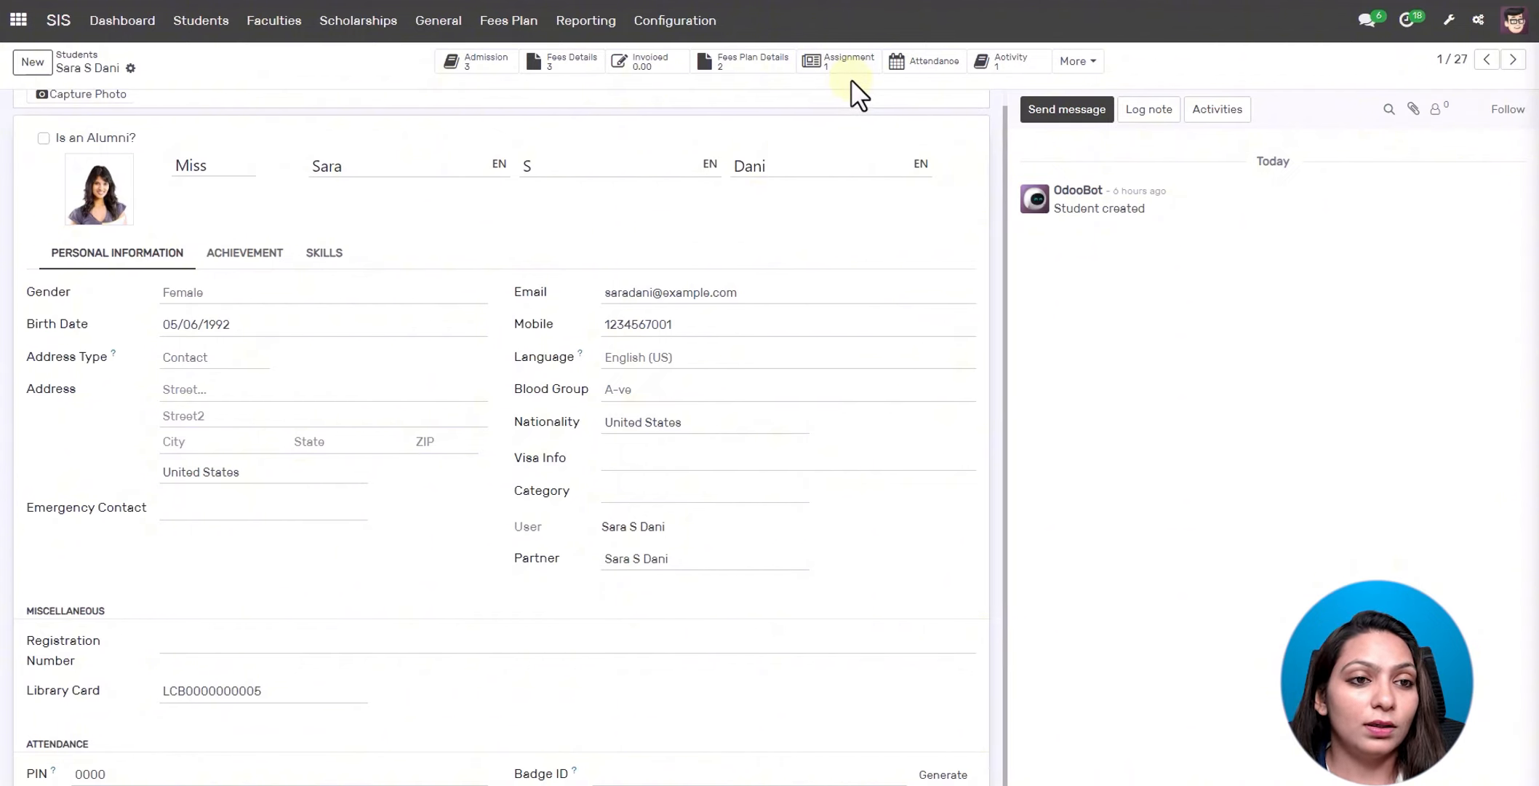
- Open the first faculty member and review the subjects and sessions they teach
{"action": "left_click", "coordinate": [298, 38]}
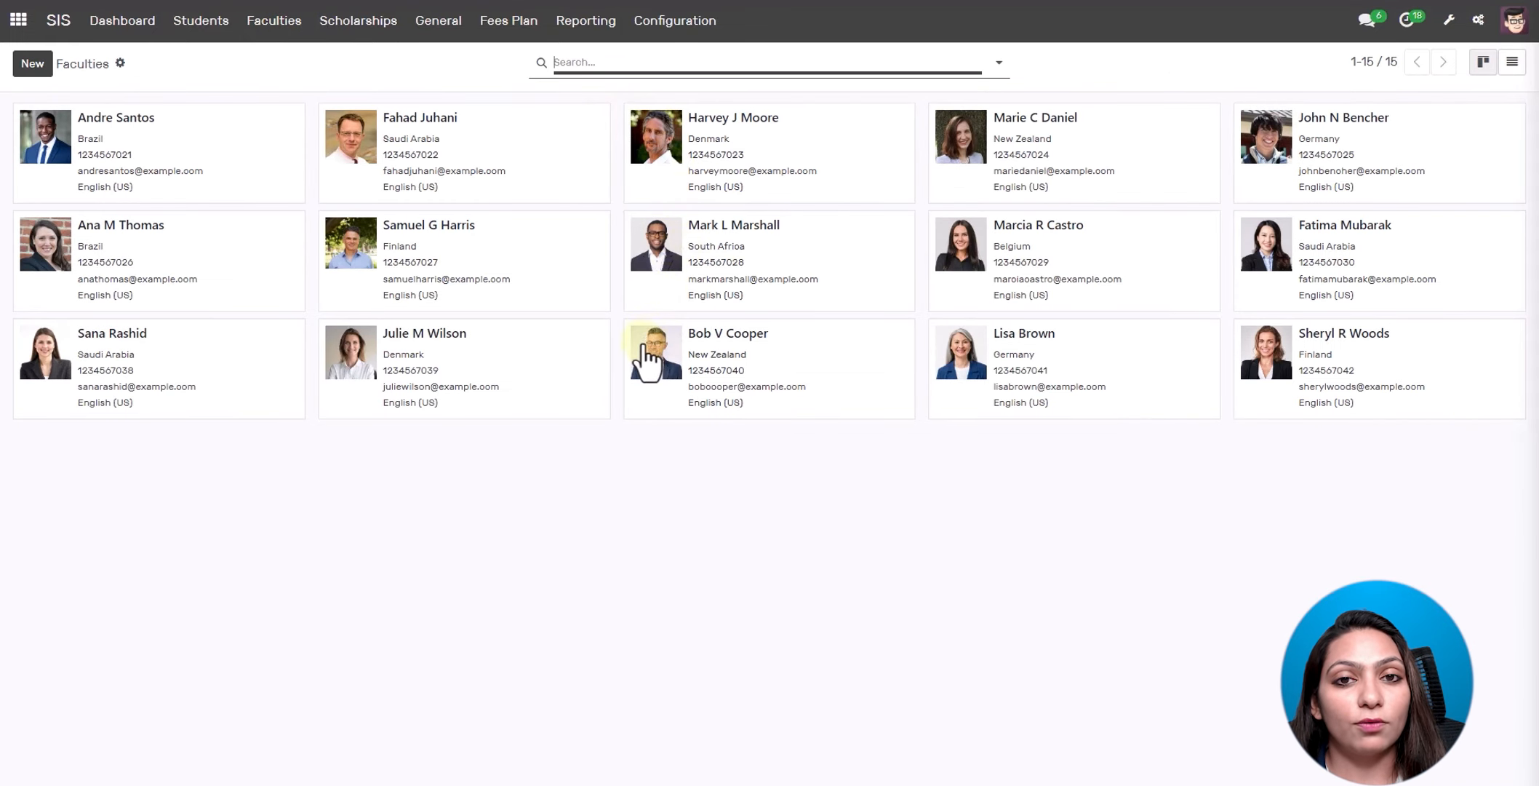
{"action": "left_click", "coordinate": [254, 151]}
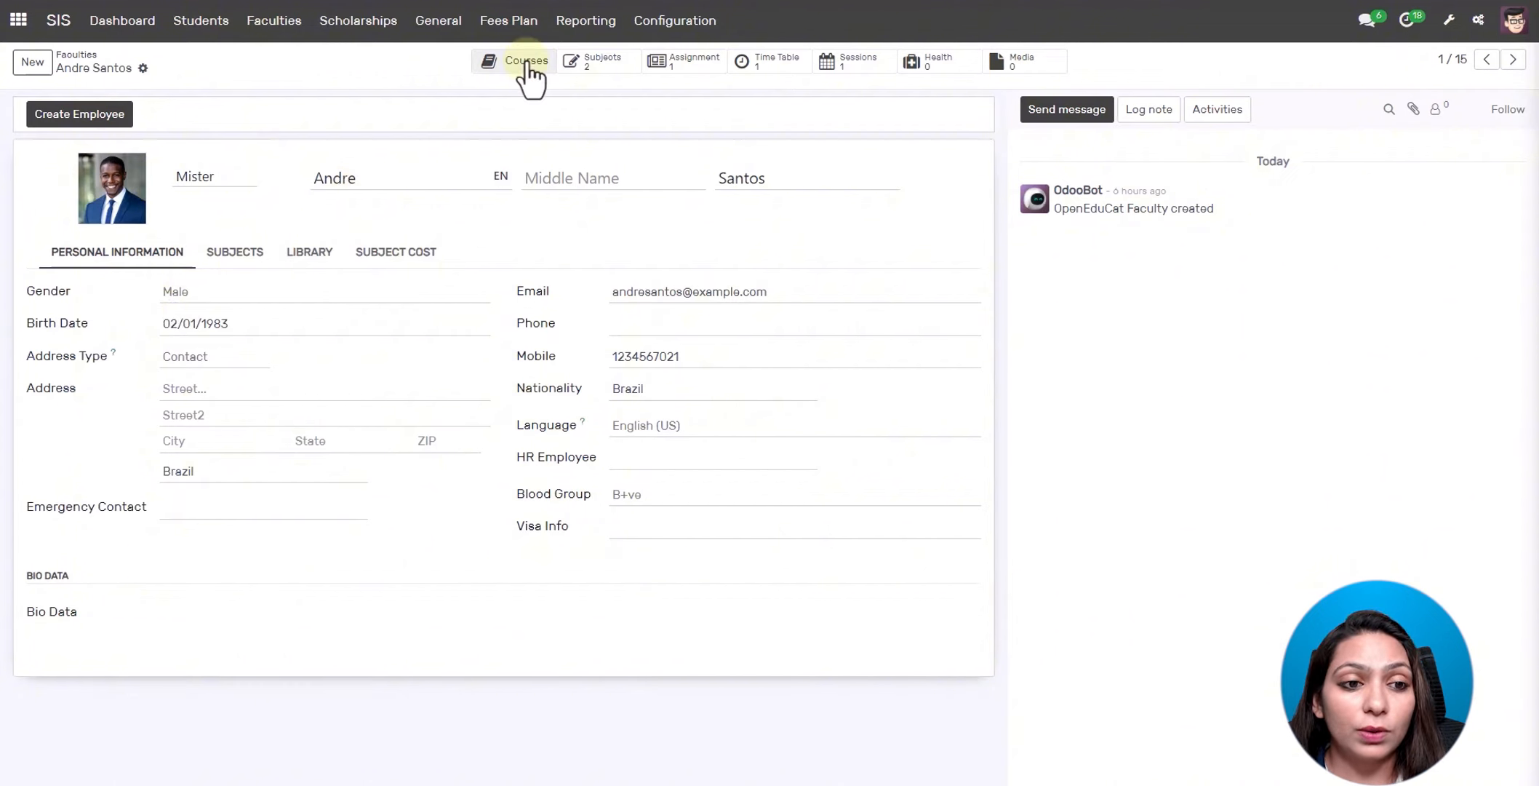
{"action": "left_click", "coordinate": [595, 62]}
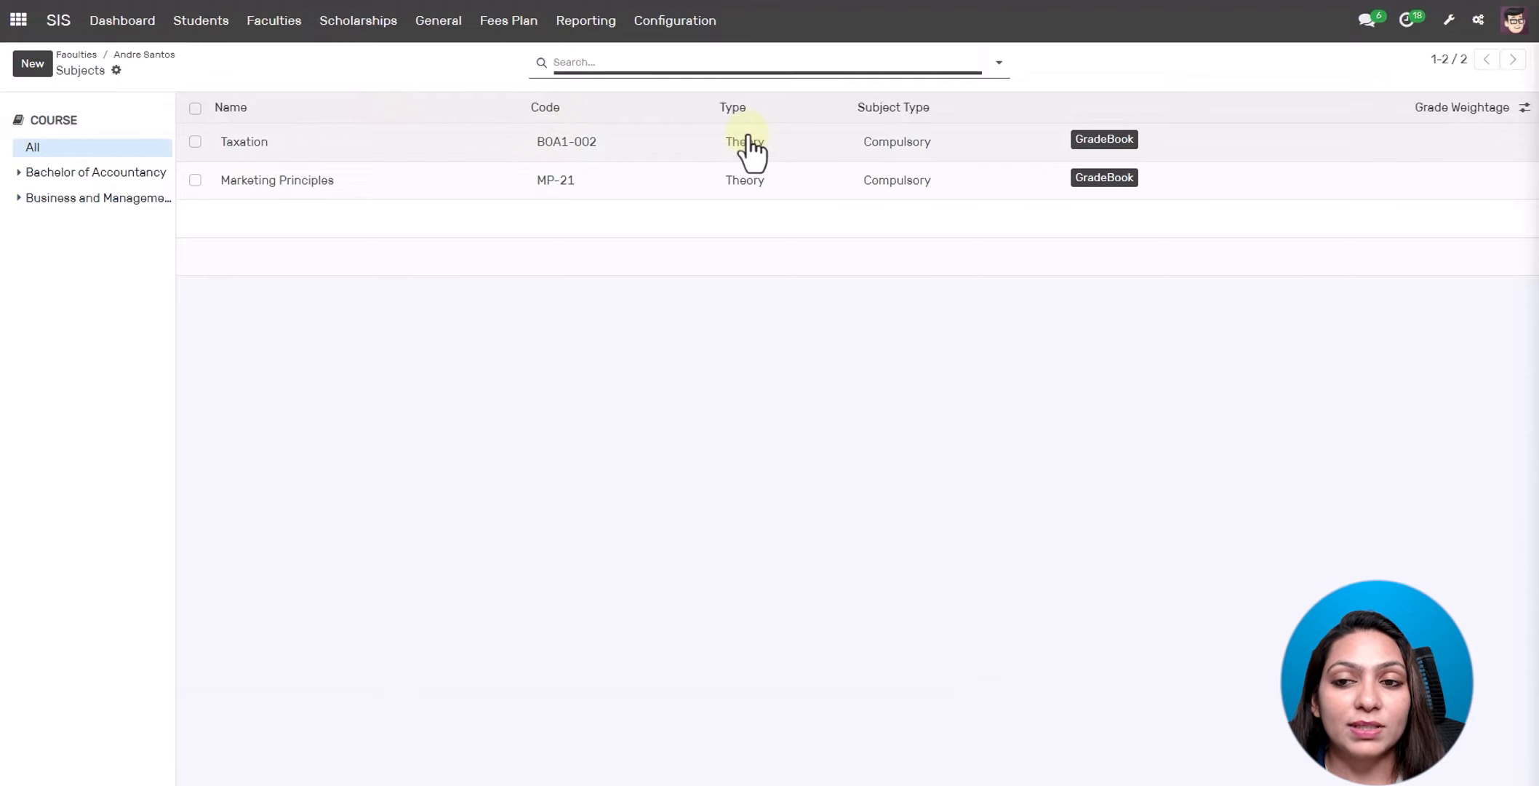
{"action": "left_click", "coordinate": [143, 57]}
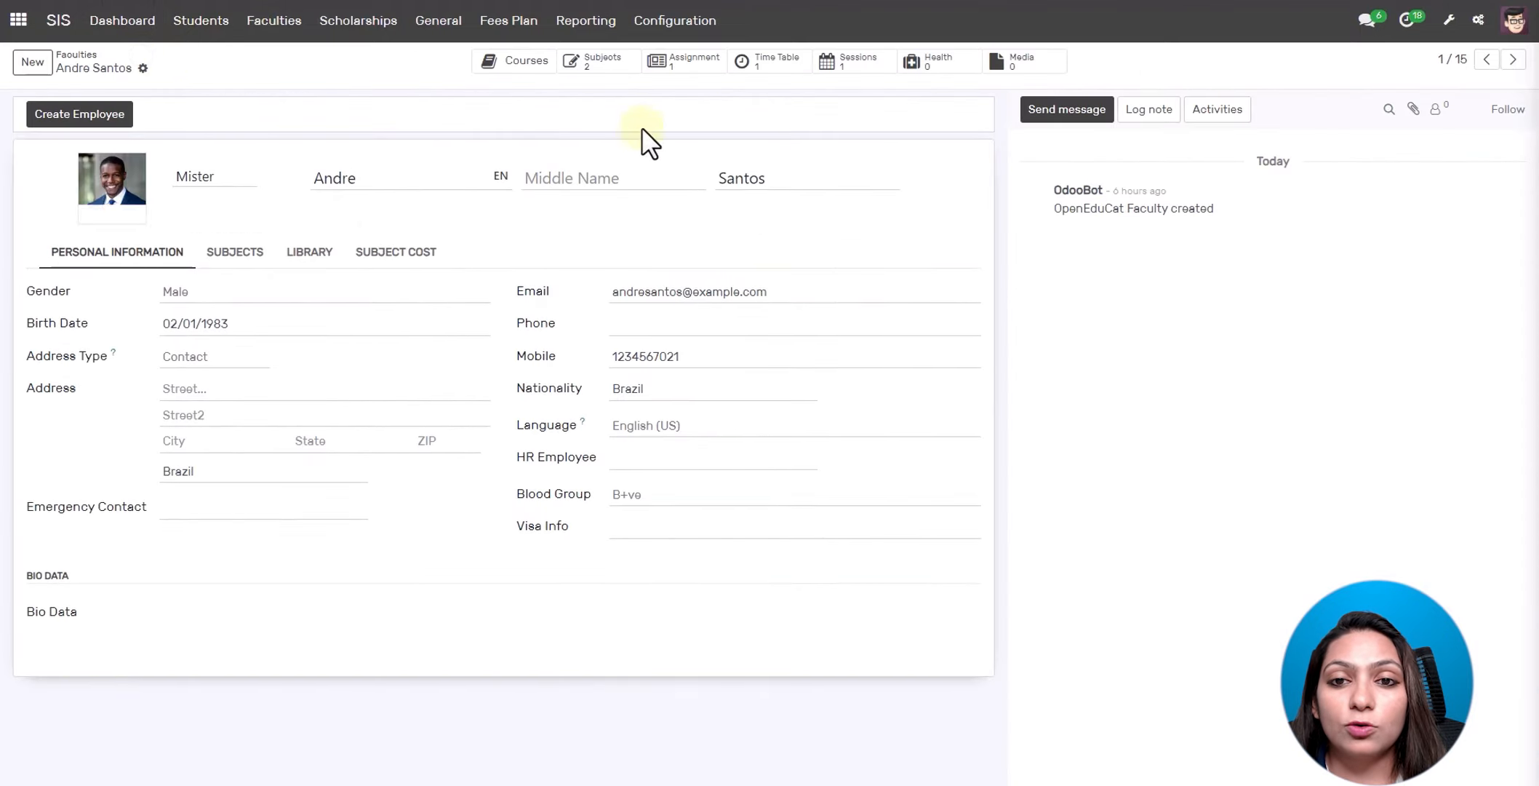
{"action": "left_click", "coordinate": [848, 69]}
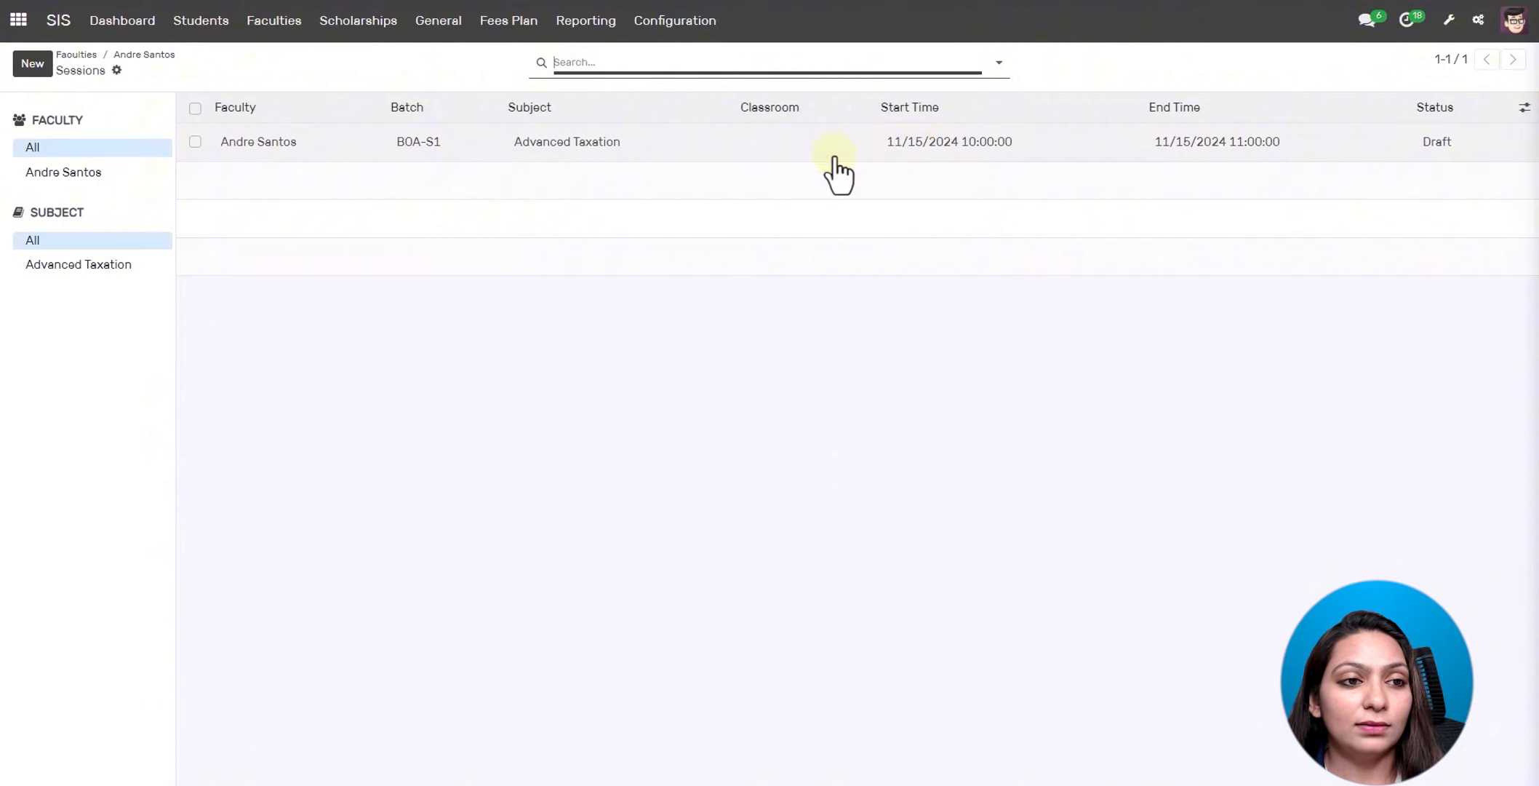
{"action": "left_click", "coordinate": [131, 64]}
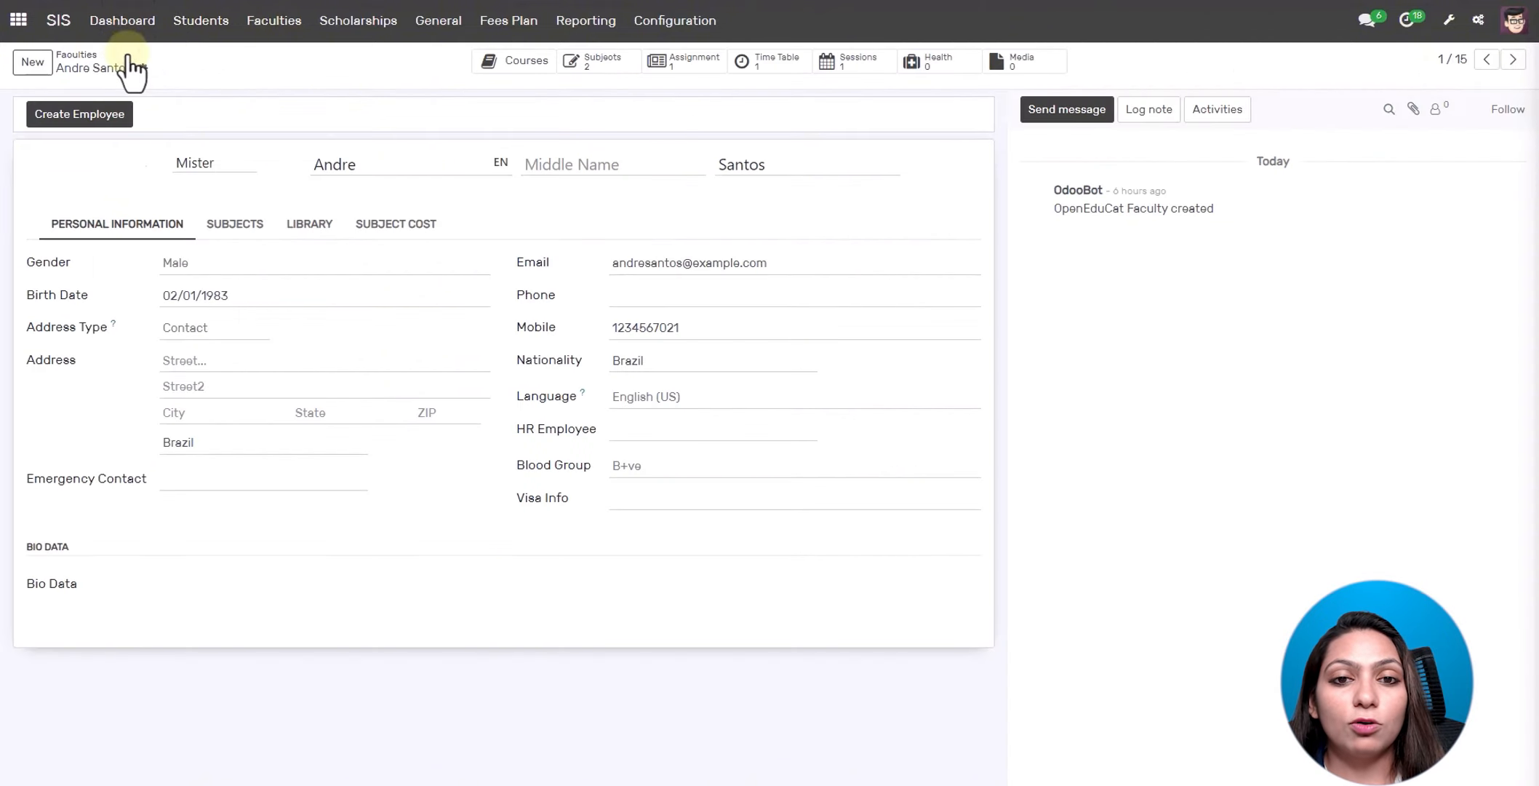
- Review the faculty member's assignments and subject costs (200.00, 300.00), then return to the Faculties list
{"action": "left_click", "coordinate": [684, 69]}
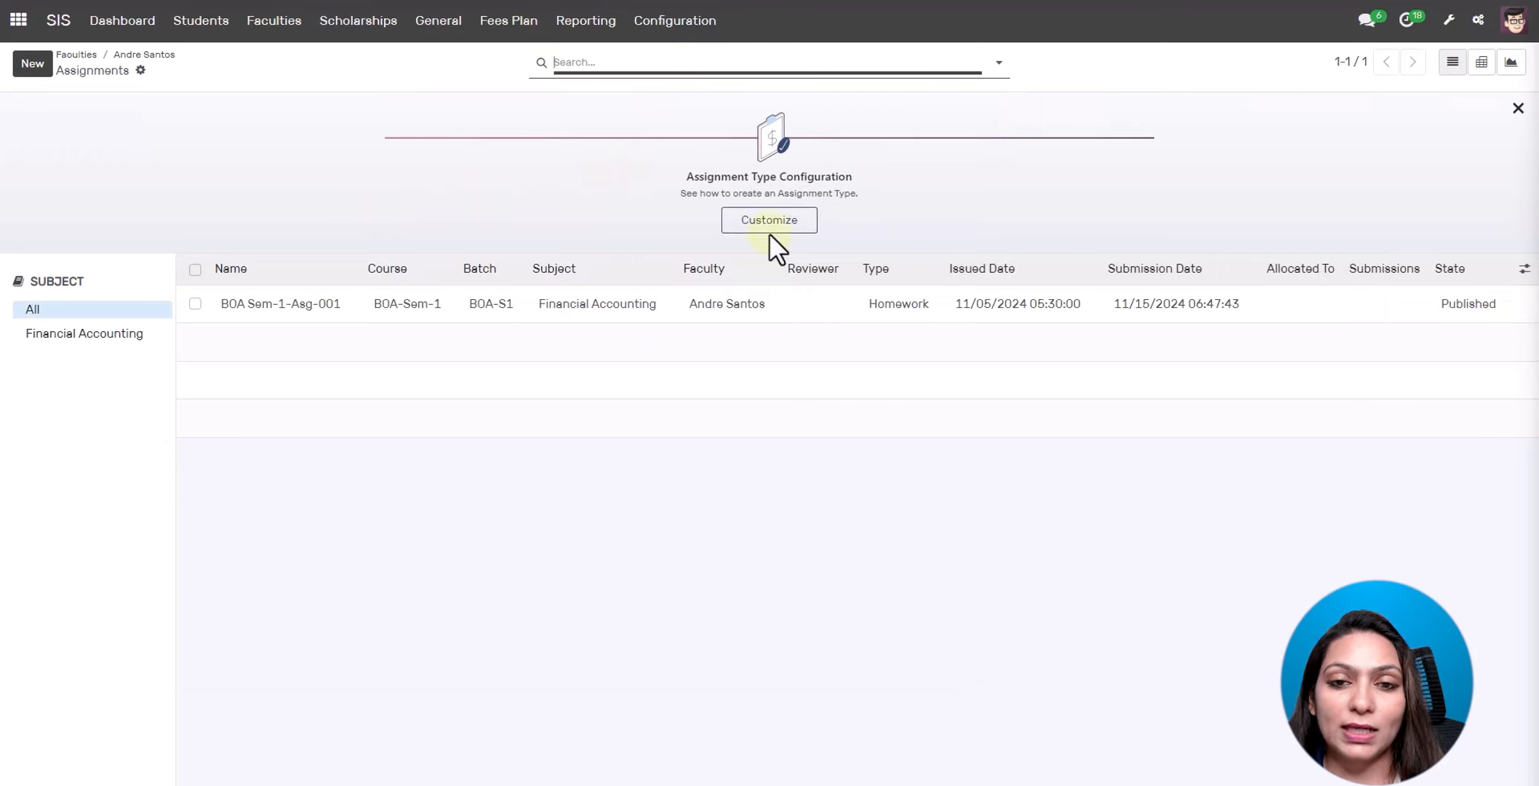
{"action": "left_click", "coordinate": [144, 55]}
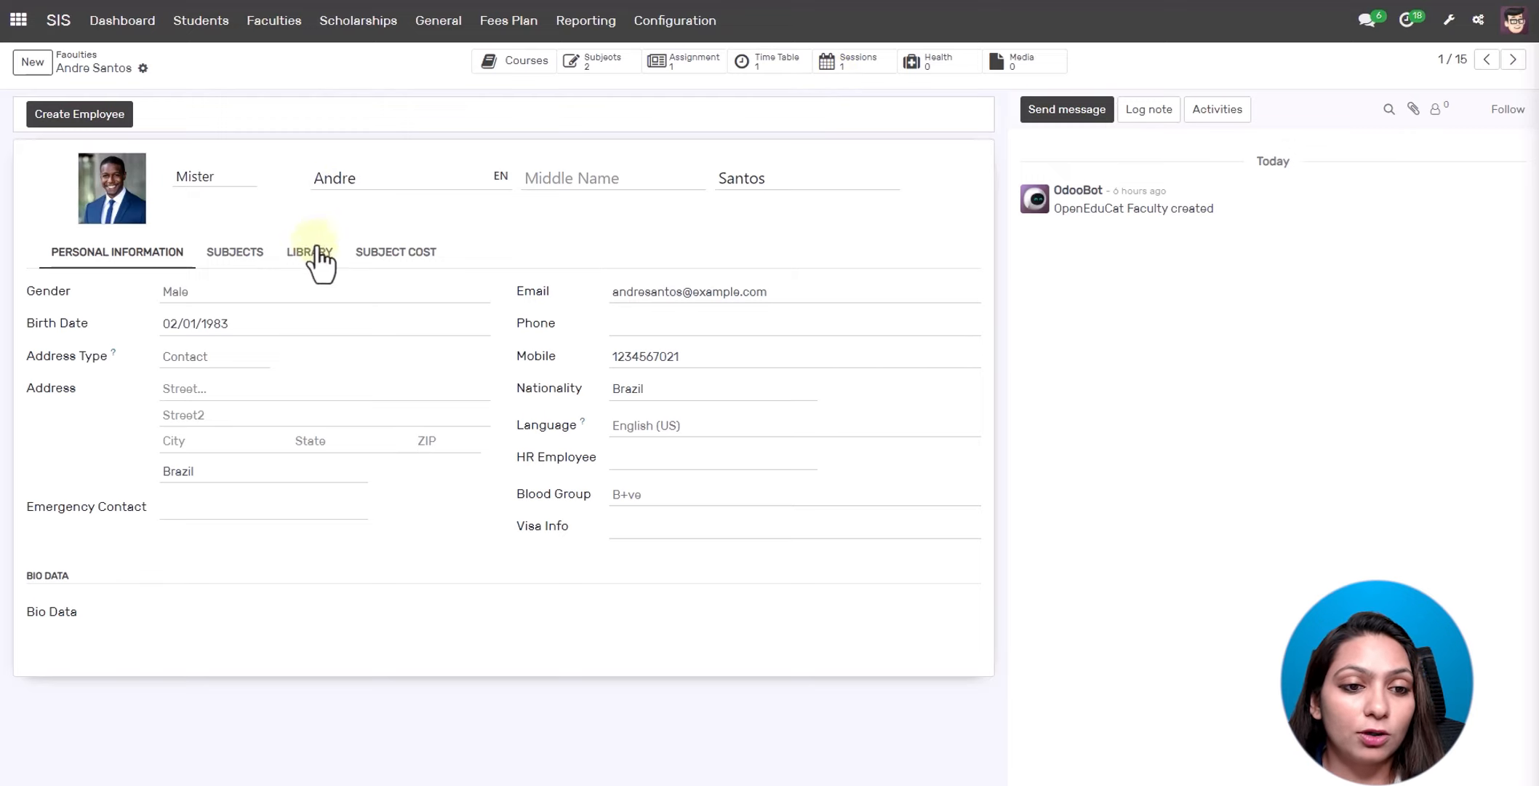
{"action": "left_click", "coordinate": [396, 252]}
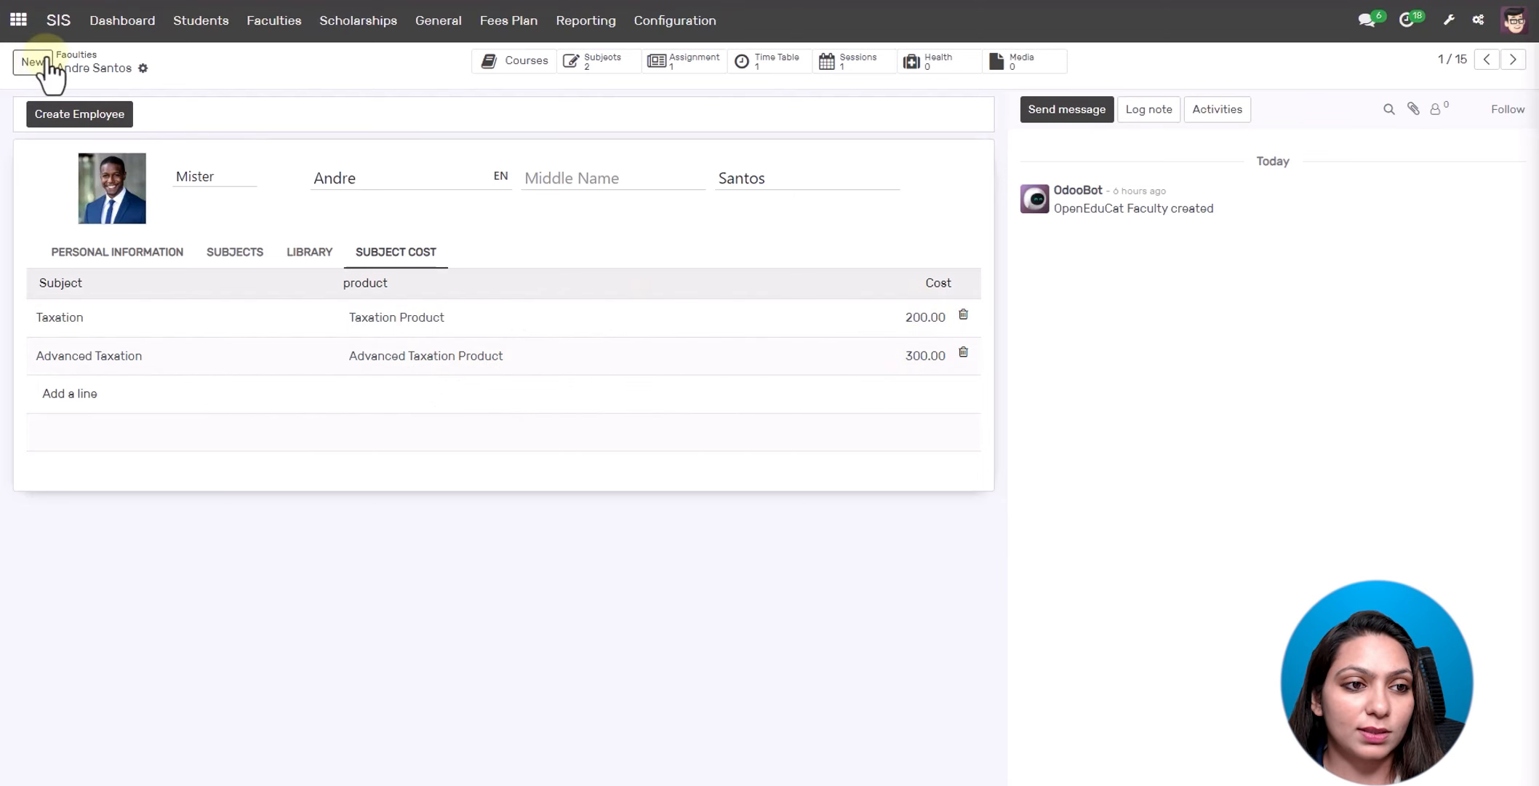
{"action": "left_click", "coordinate": [74, 55]}
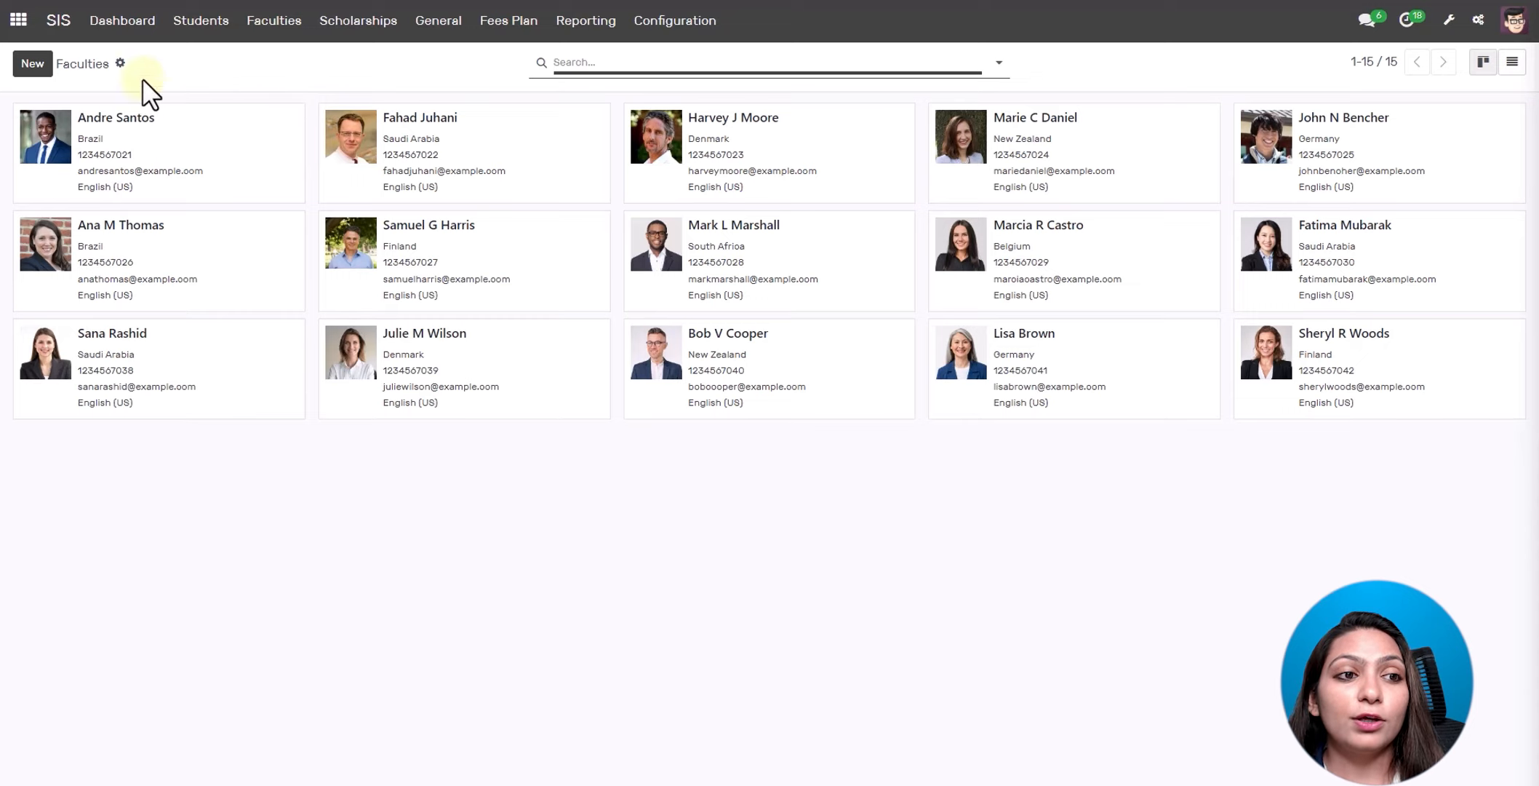
- List Business Law courses, then view Financial Services Law students and subjects, ending on the department overview
{"action": "left_click", "coordinate": [61, 26]}
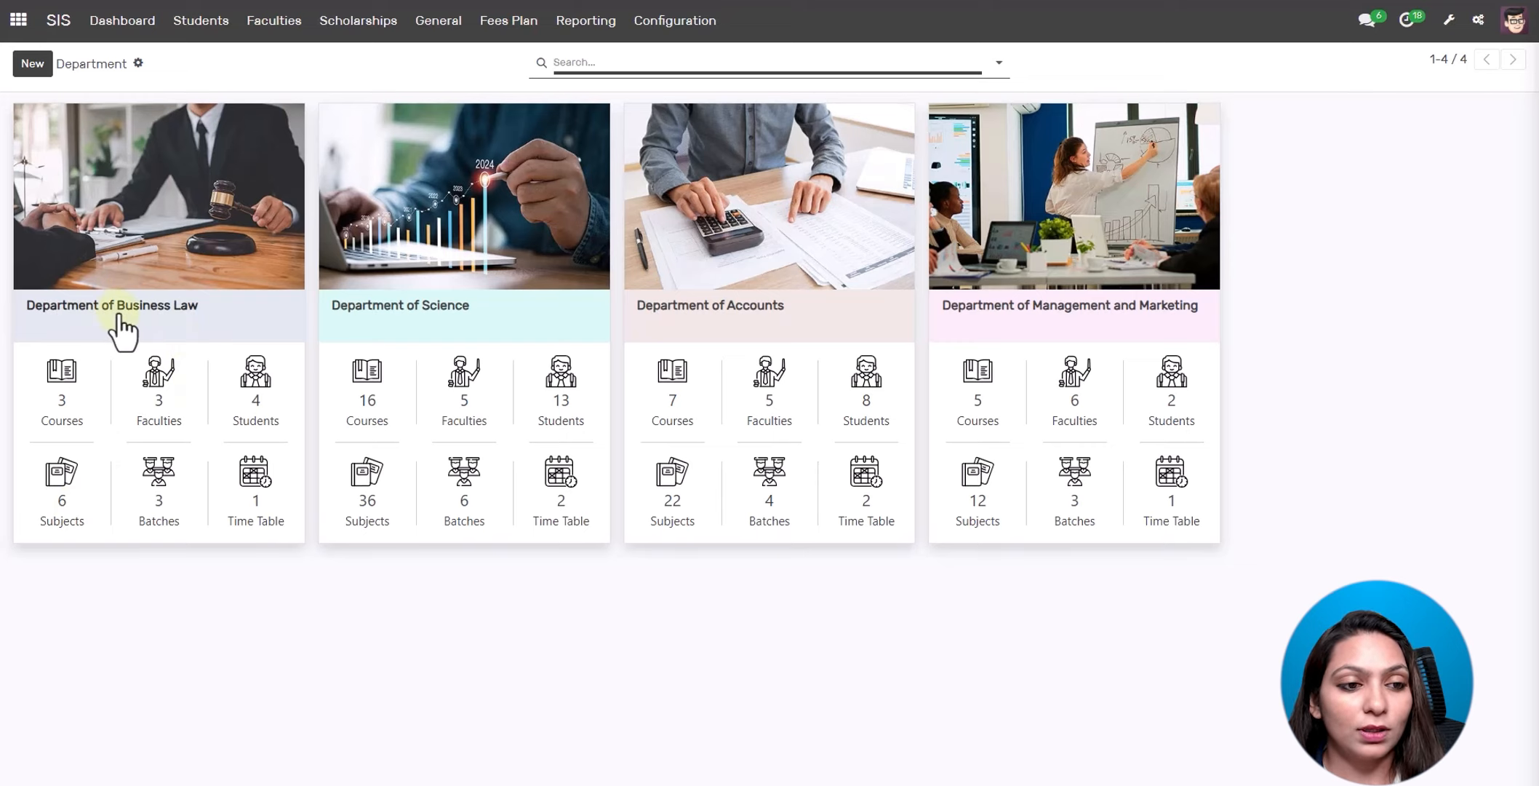
{"action": "left_click", "coordinate": [73, 408]}
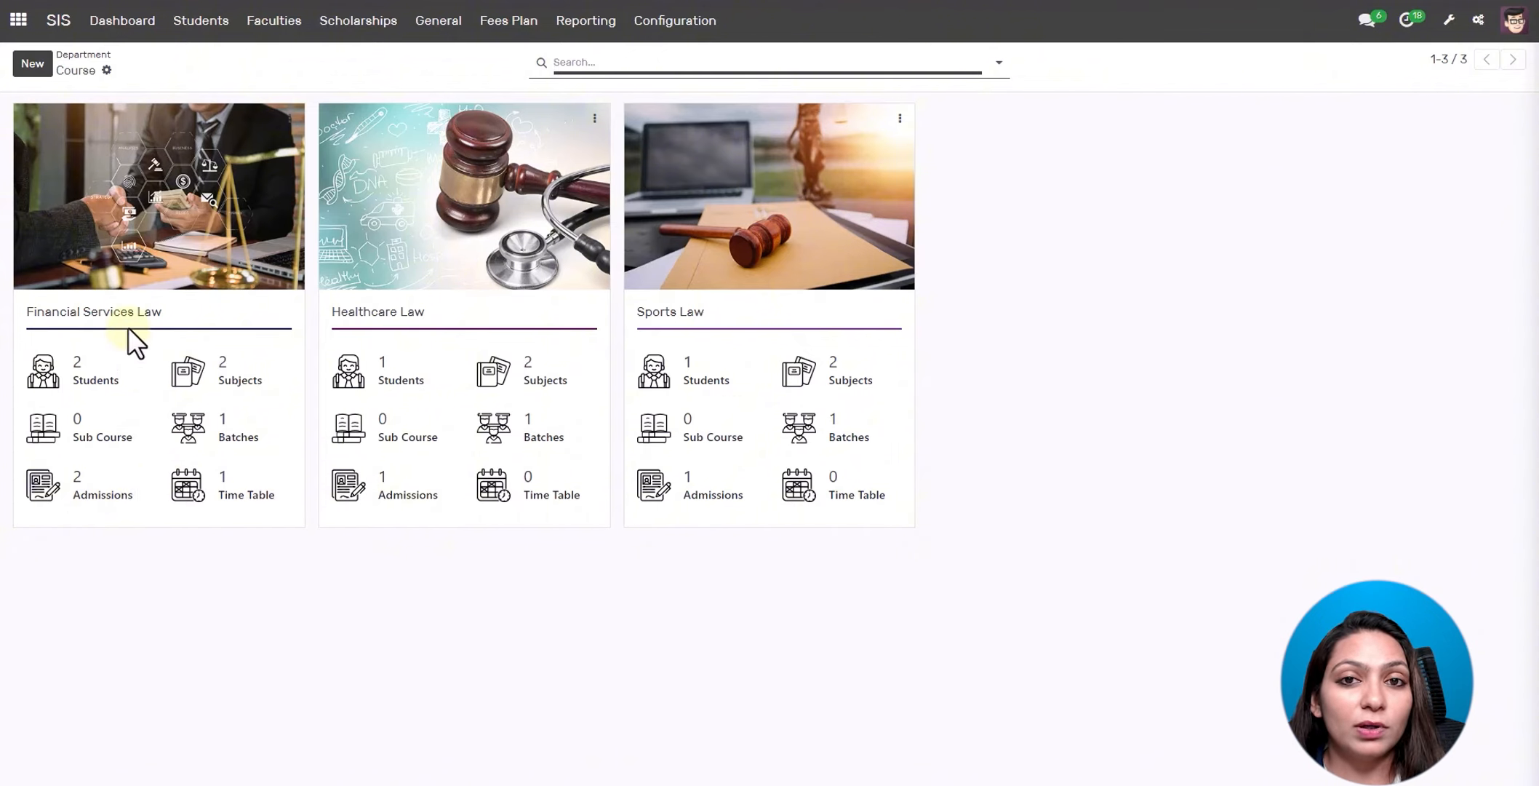
{"action": "left_click", "coordinate": [73, 378]}
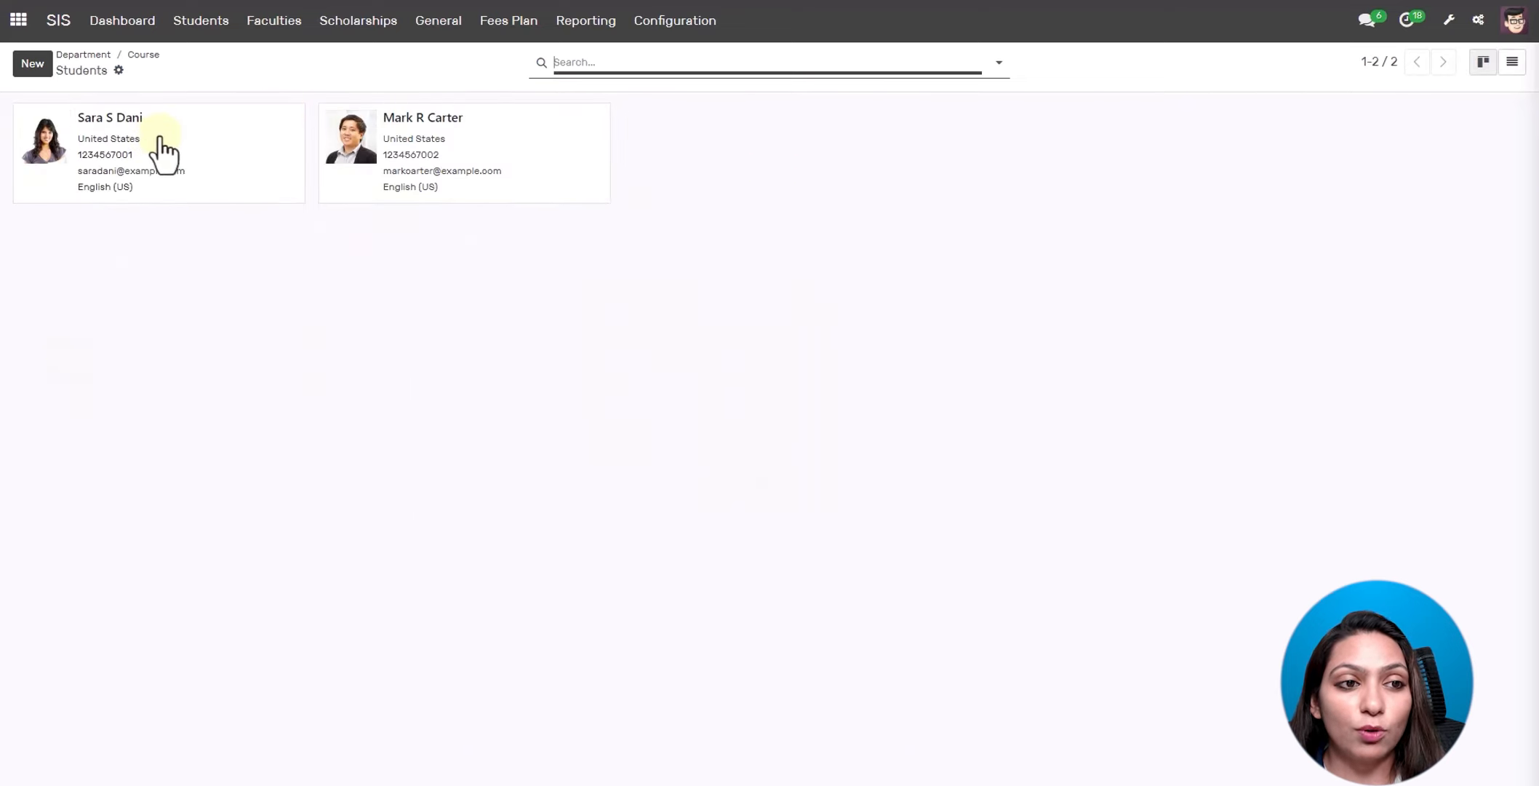
{"action": "left_click", "coordinate": [143, 55]}
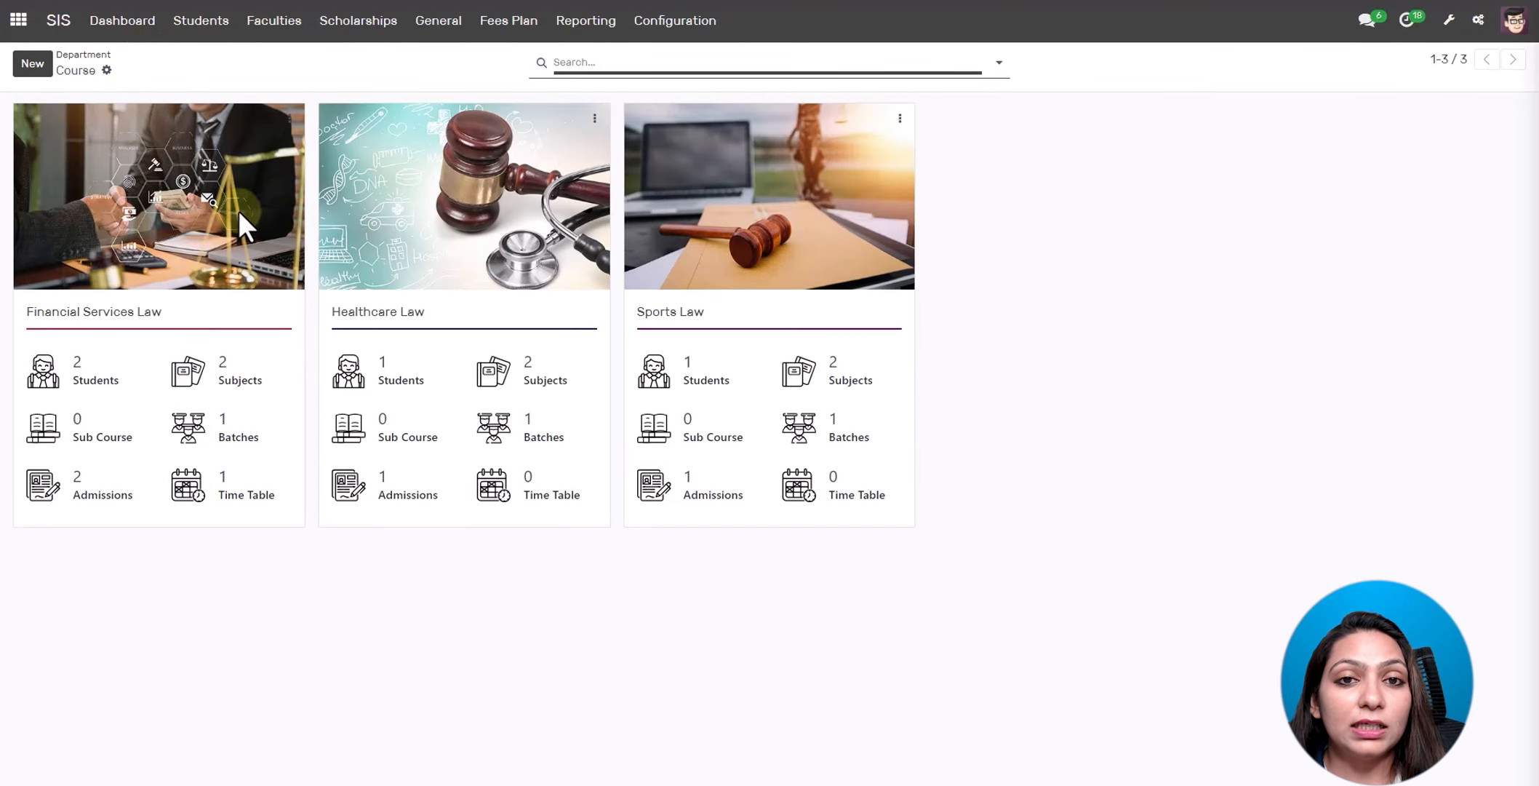
{"action": "left_click", "coordinate": [220, 371]}
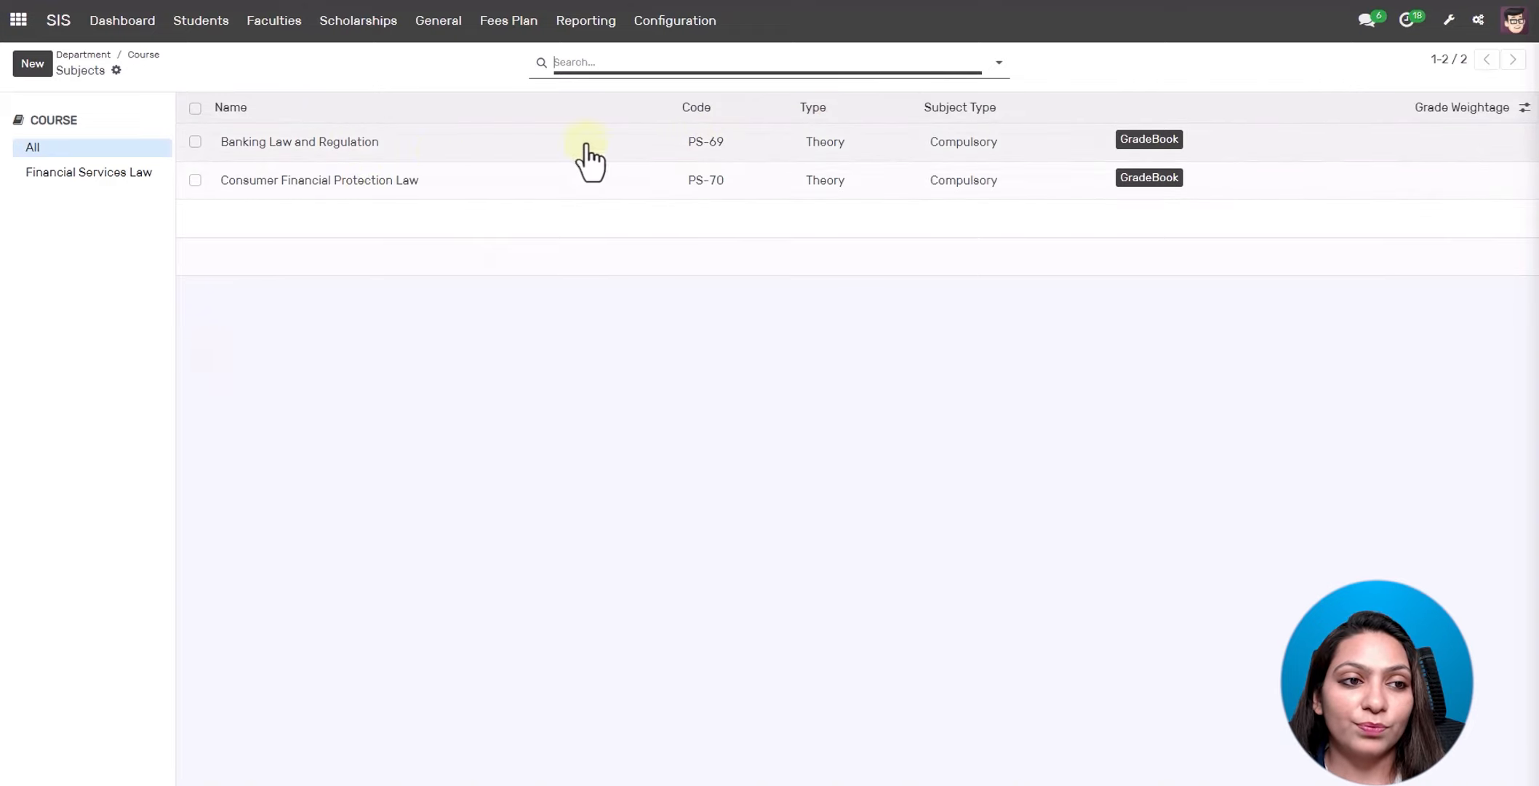
{"action": "left_click", "coordinate": [143, 55]}
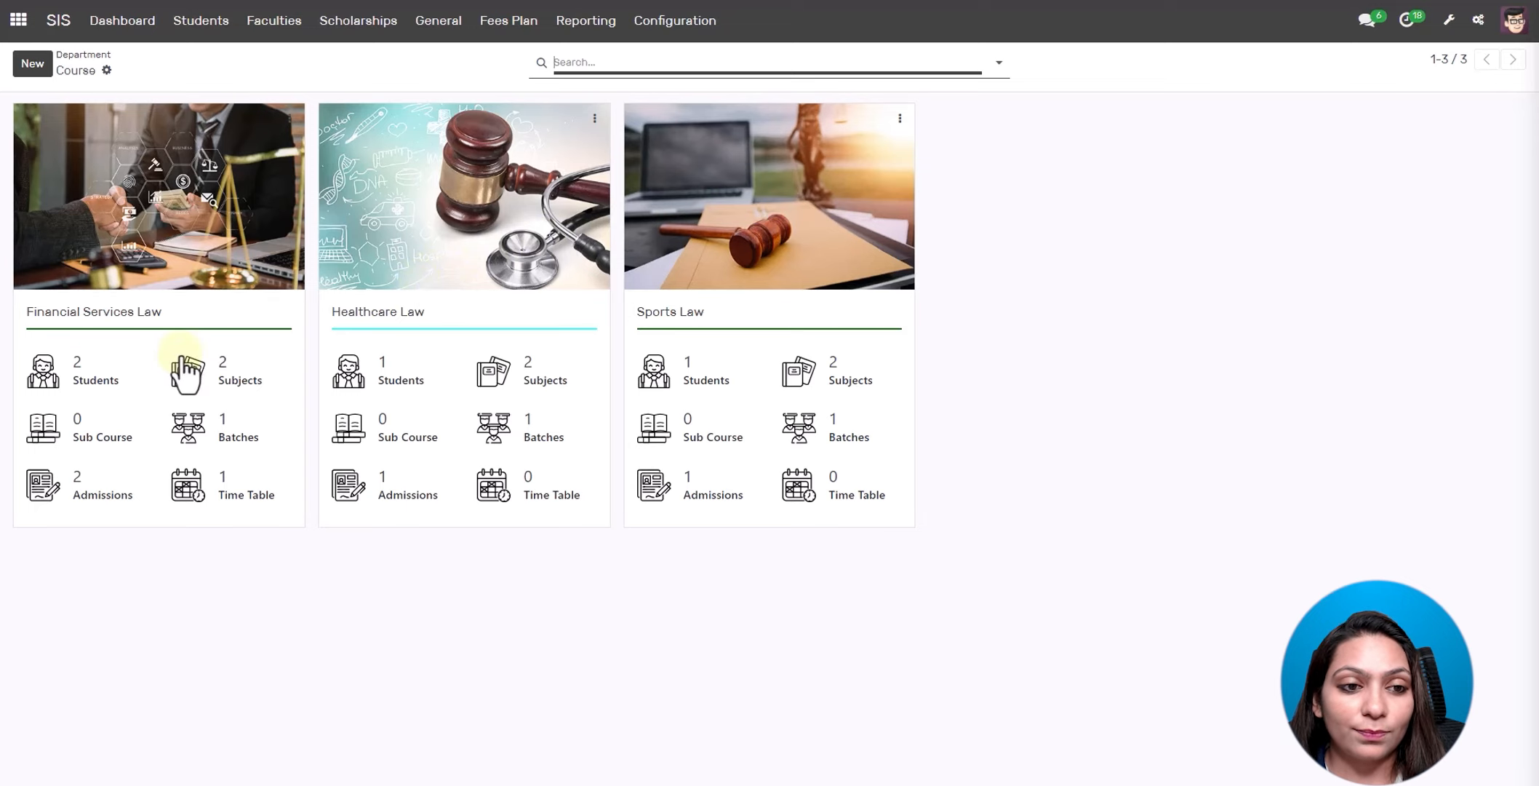
{"action": "left_click", "coordinate": [102, 53]}
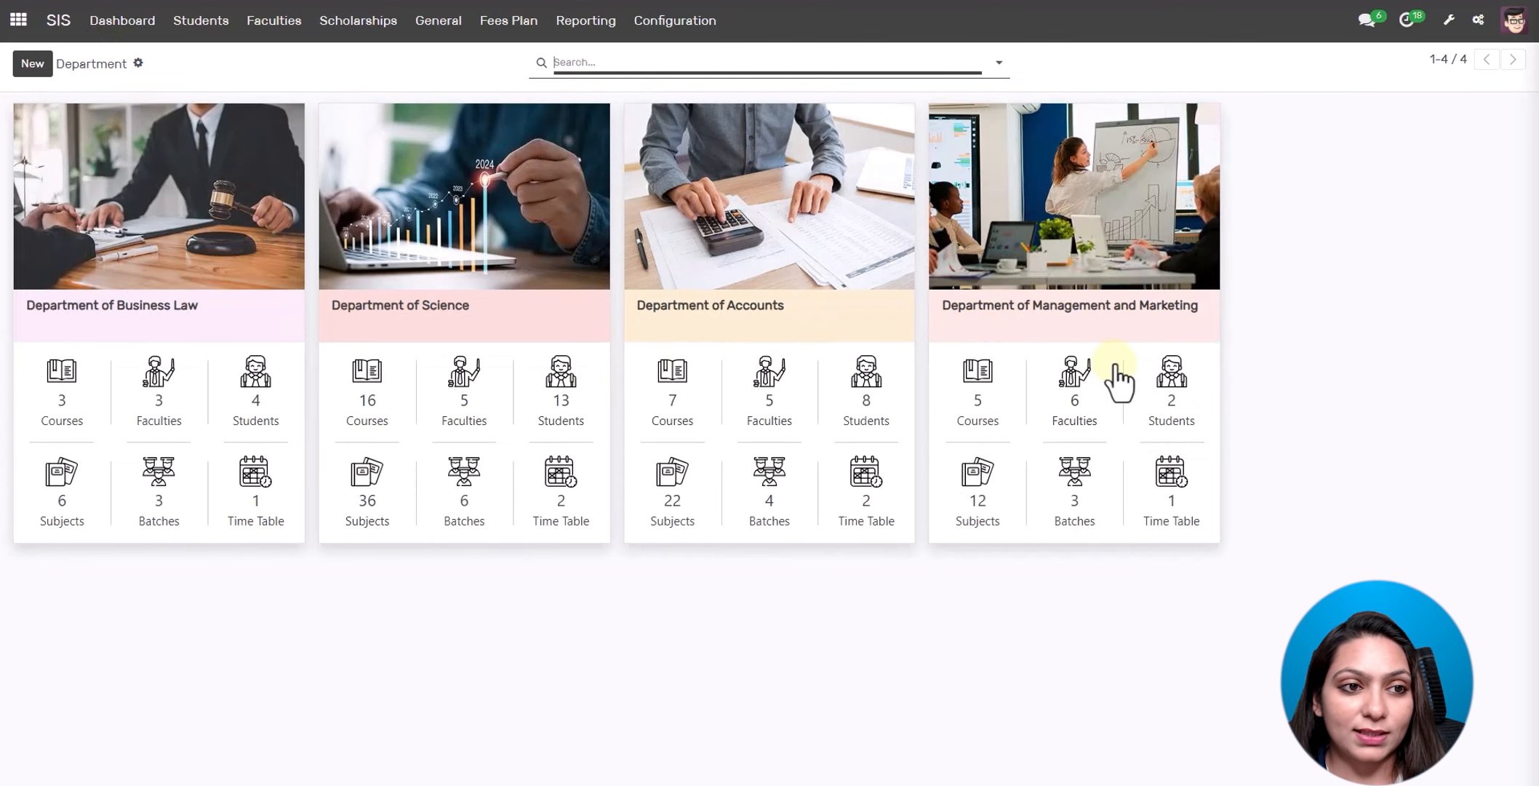
- Show the Batch overview from the Dashboard menu, then close the reopened dashboard choices
{"action": "left_click", "coordinate": [125, 24]}
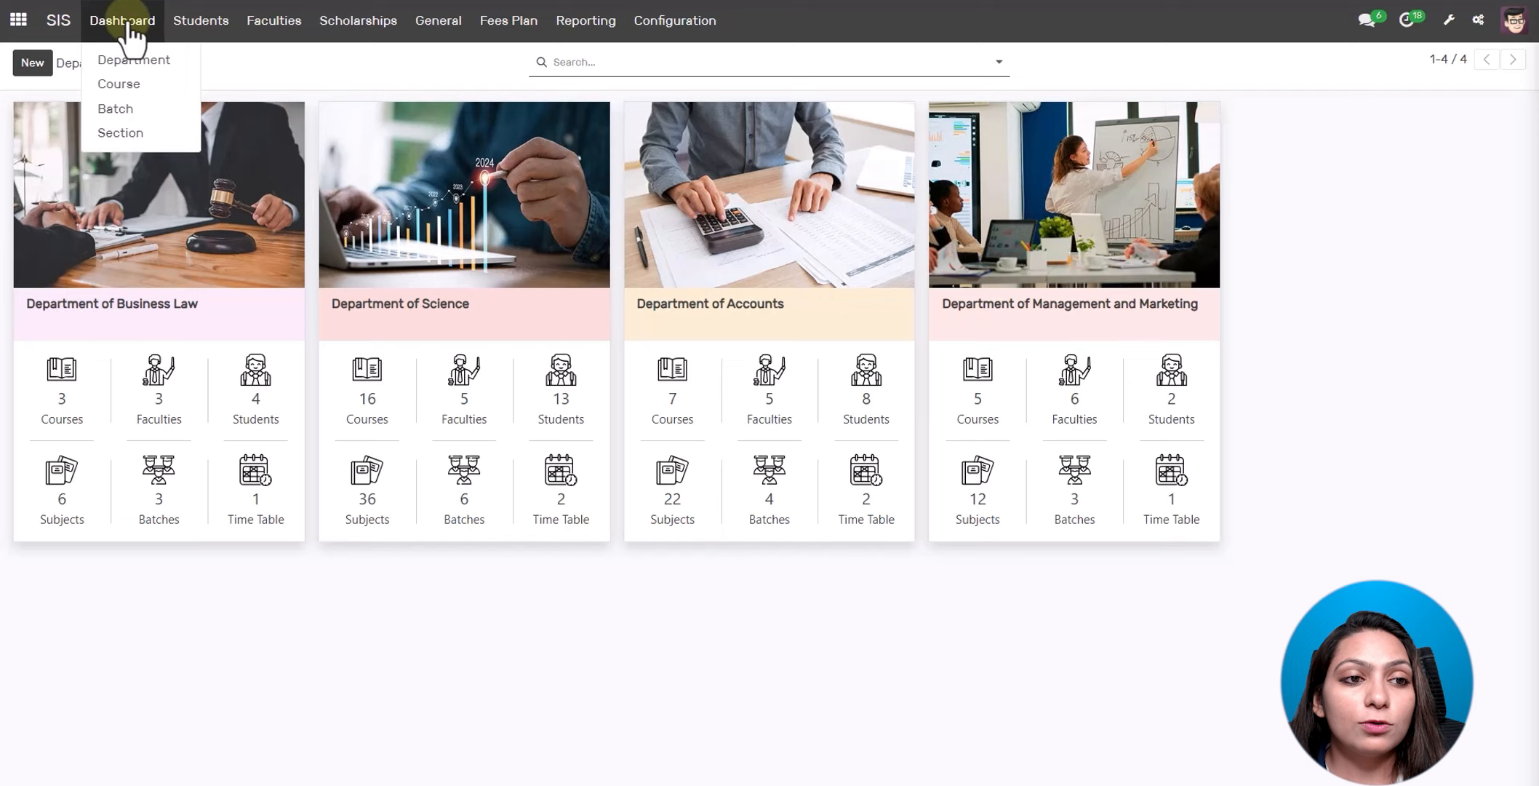
{"action": "left_click", "coordinate": [148, 85]}
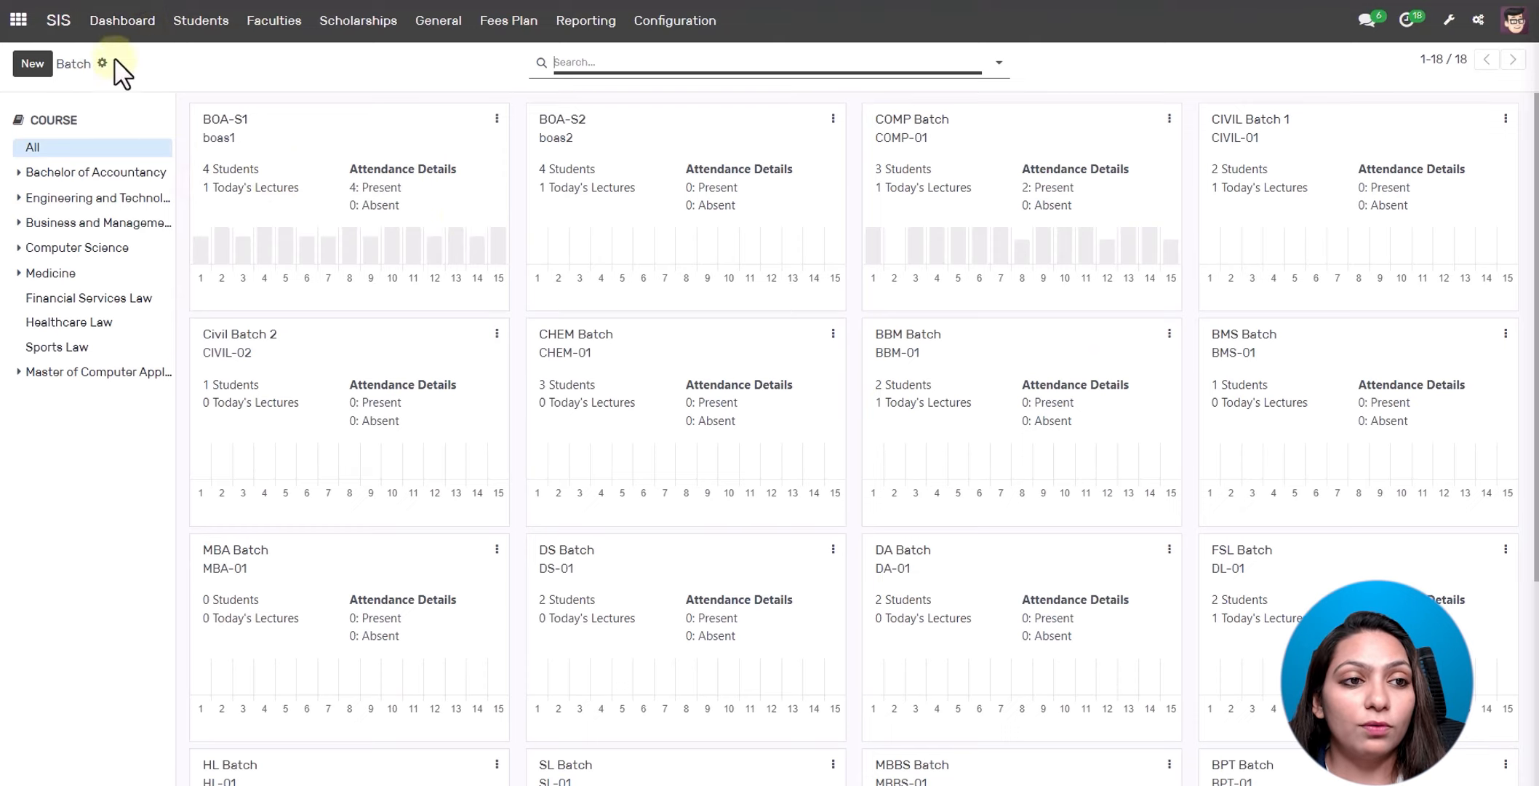
{"action": "left_click", "coordinate": [138, 25]}
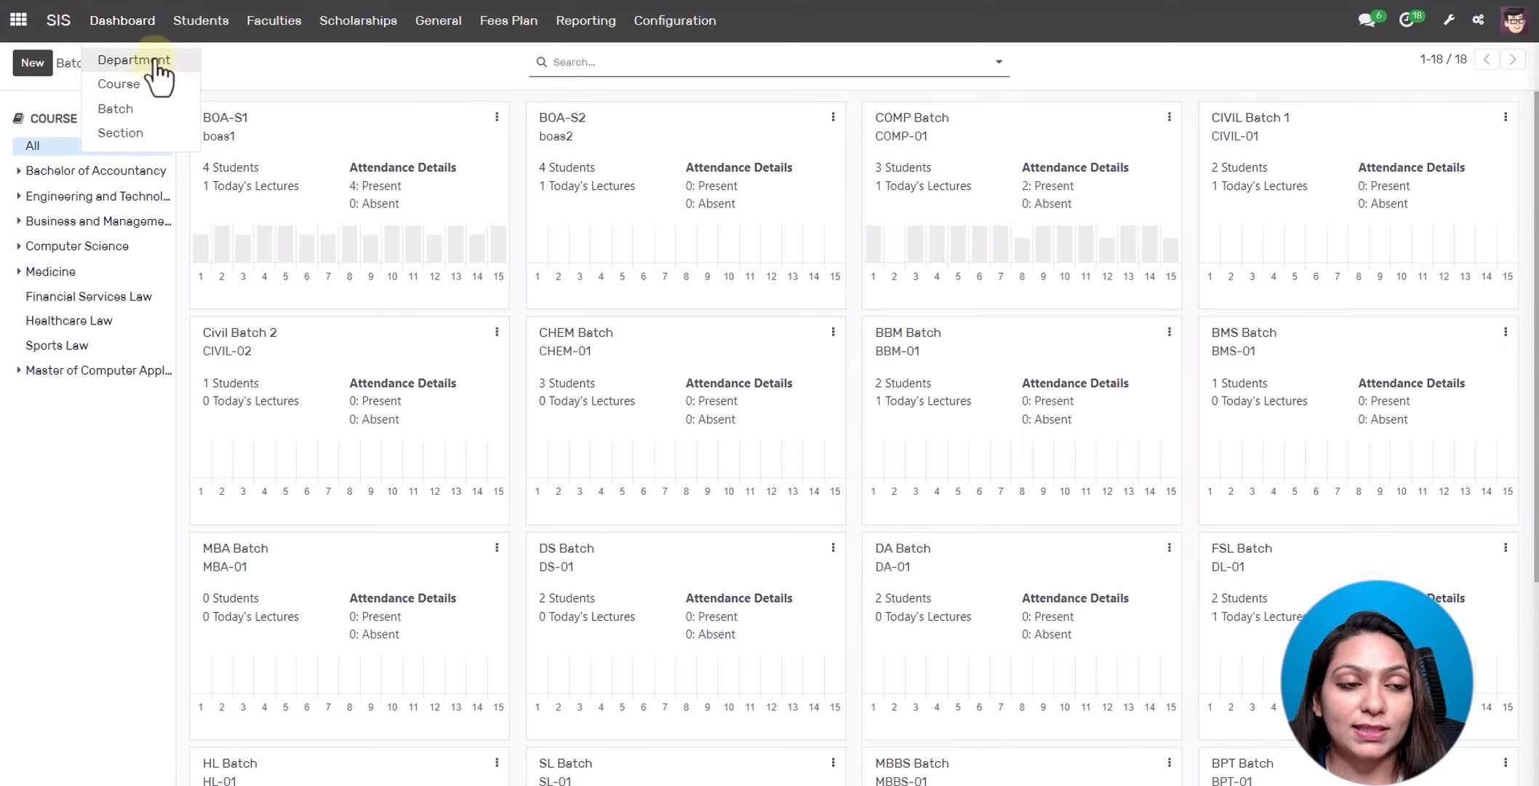
{"action": "left_click", "coordinate": [134, 36]}
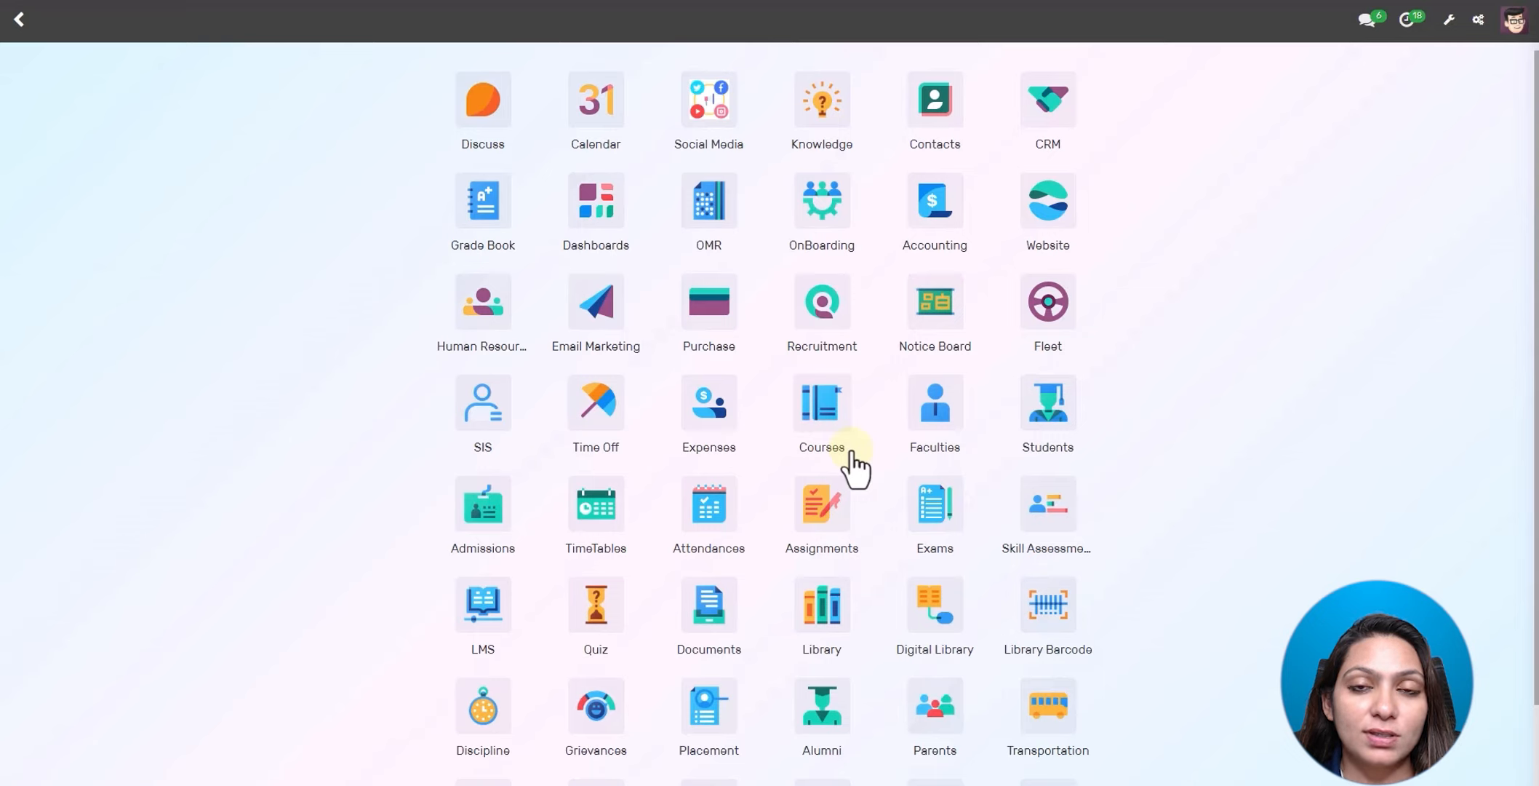
- Open the Admissions app and create a new admission register form
{"action": "left_click", "coordinate": [479, 528]}
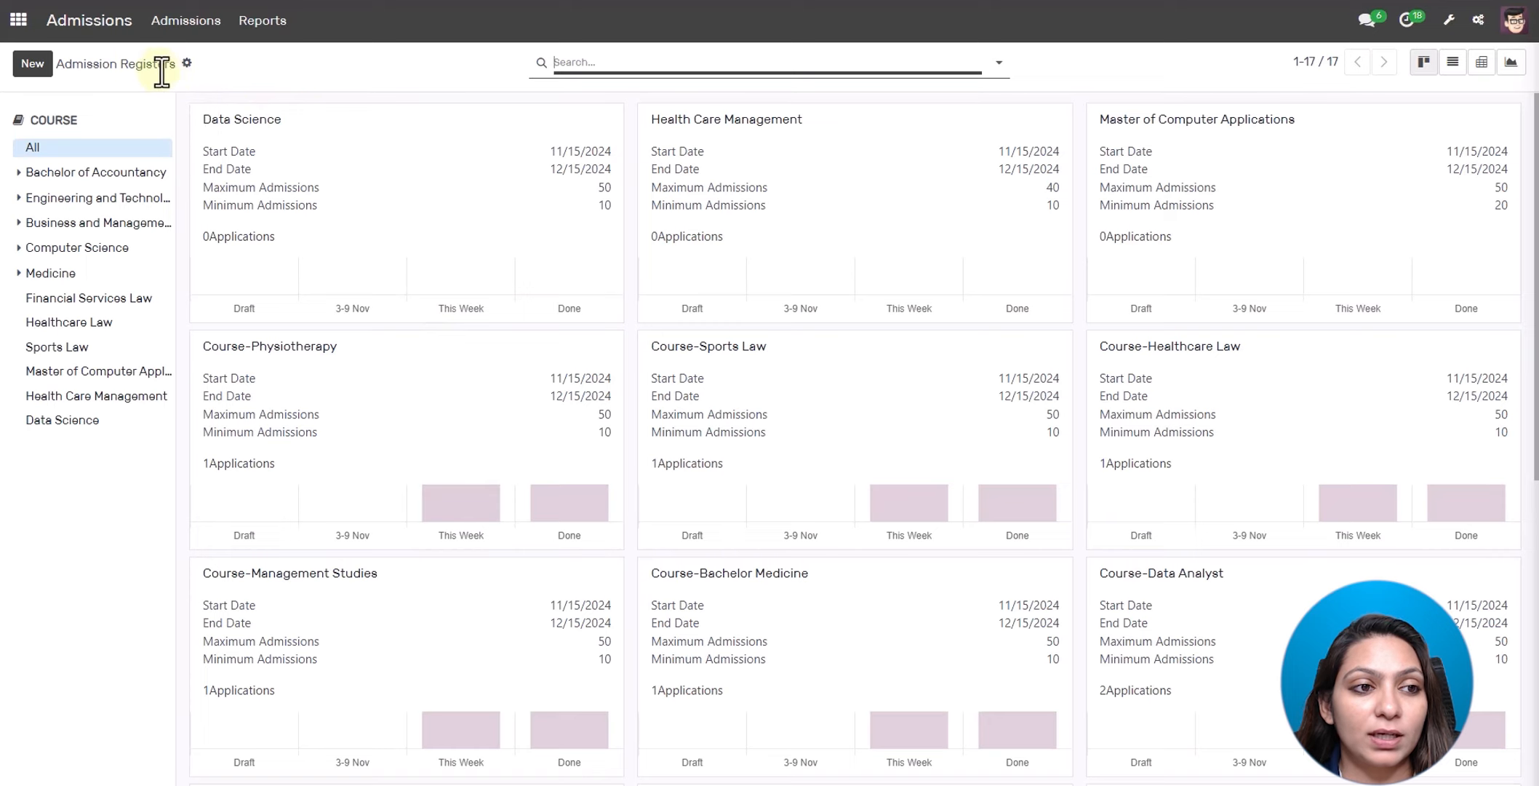
{"action": "left_click", "coordinate": [23, 70]}
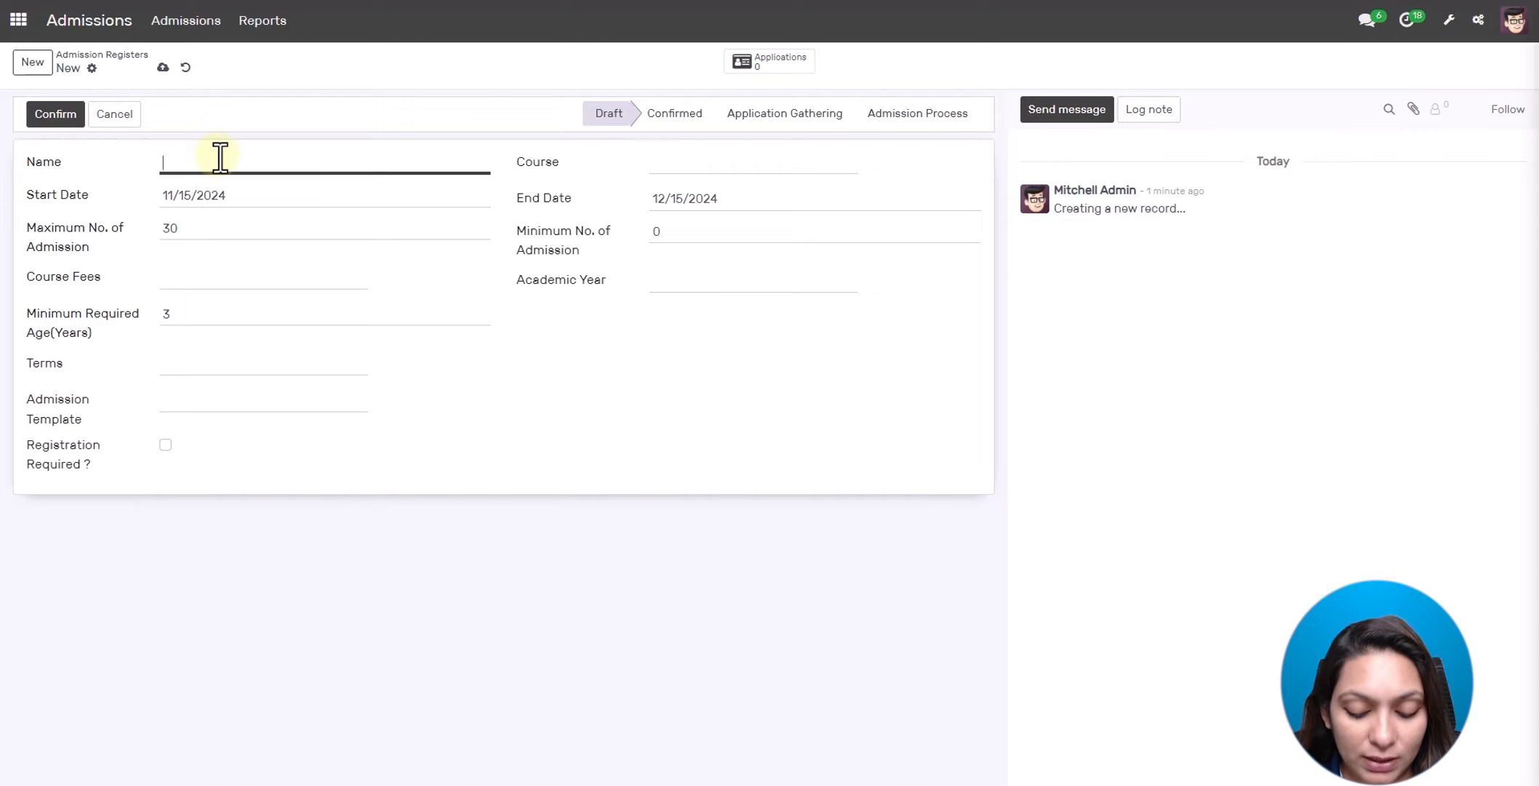
- Name the register 'Computer Engineering' and choose Computer Engineering as its course
{"action": "type", "text": "Computer Engin"}
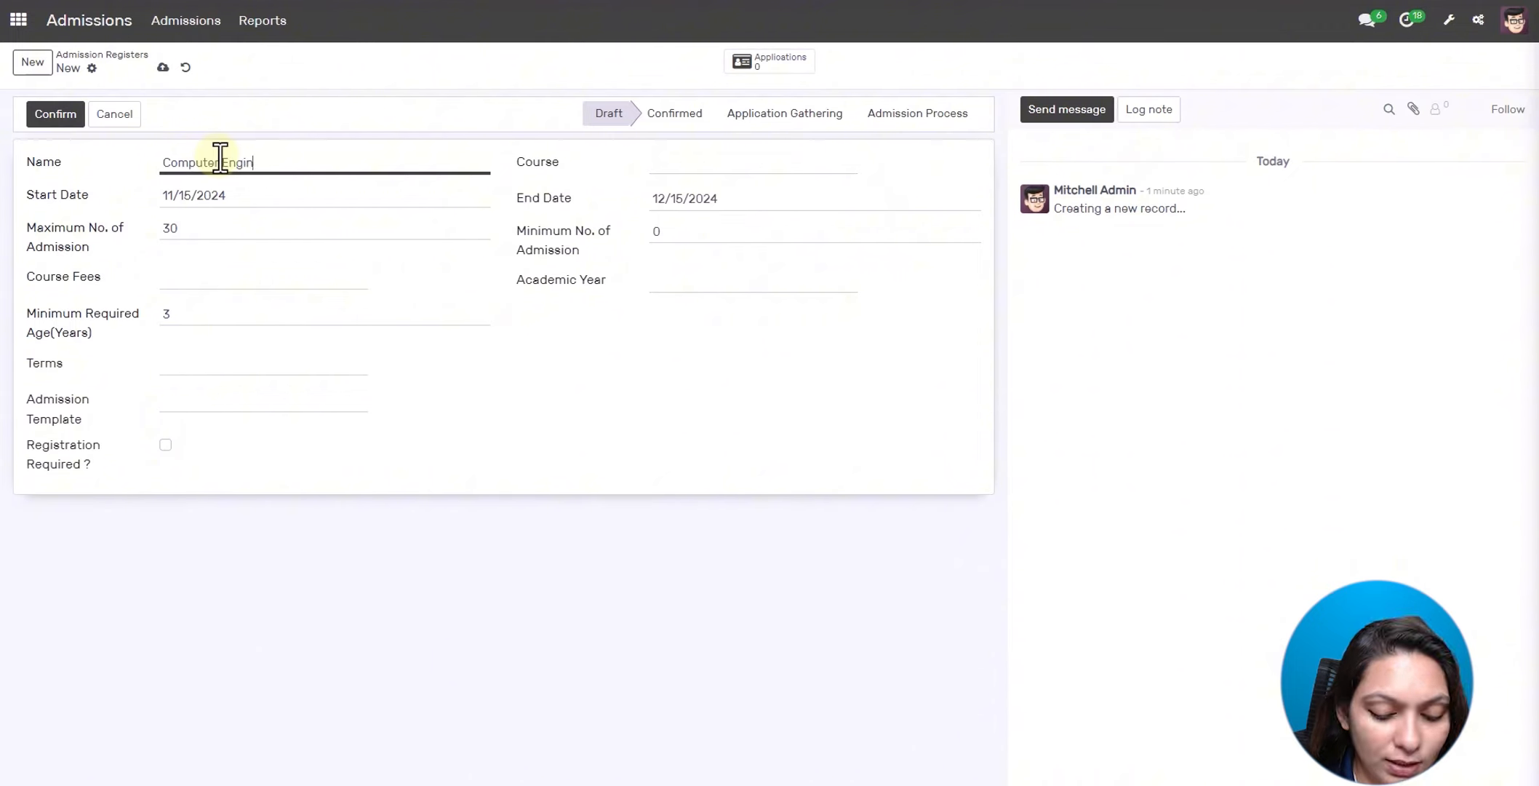
{"action": "type", "text": "eering"}
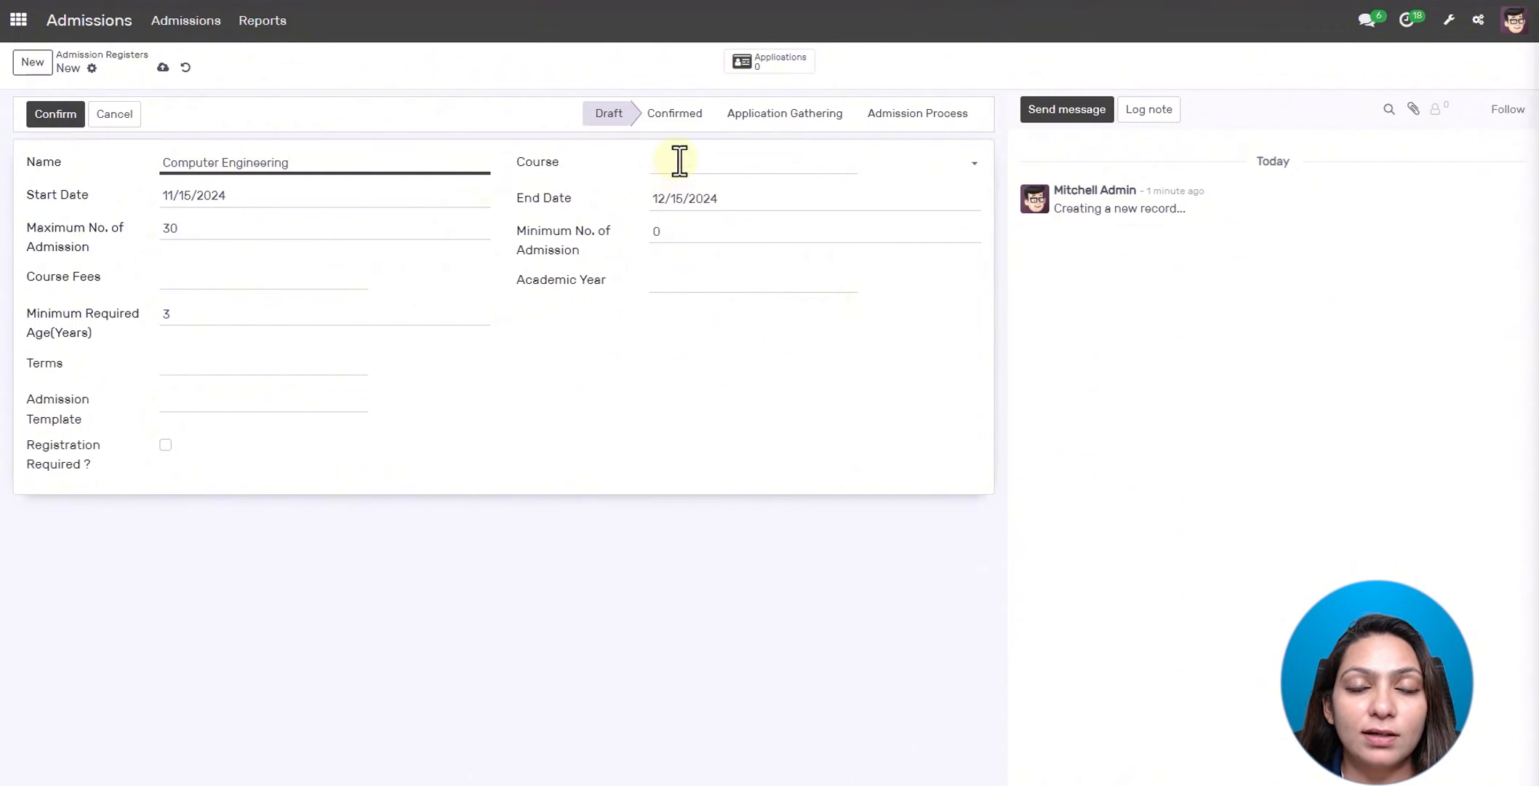
{"action": "left_click", "coordinate": [681, 164]}
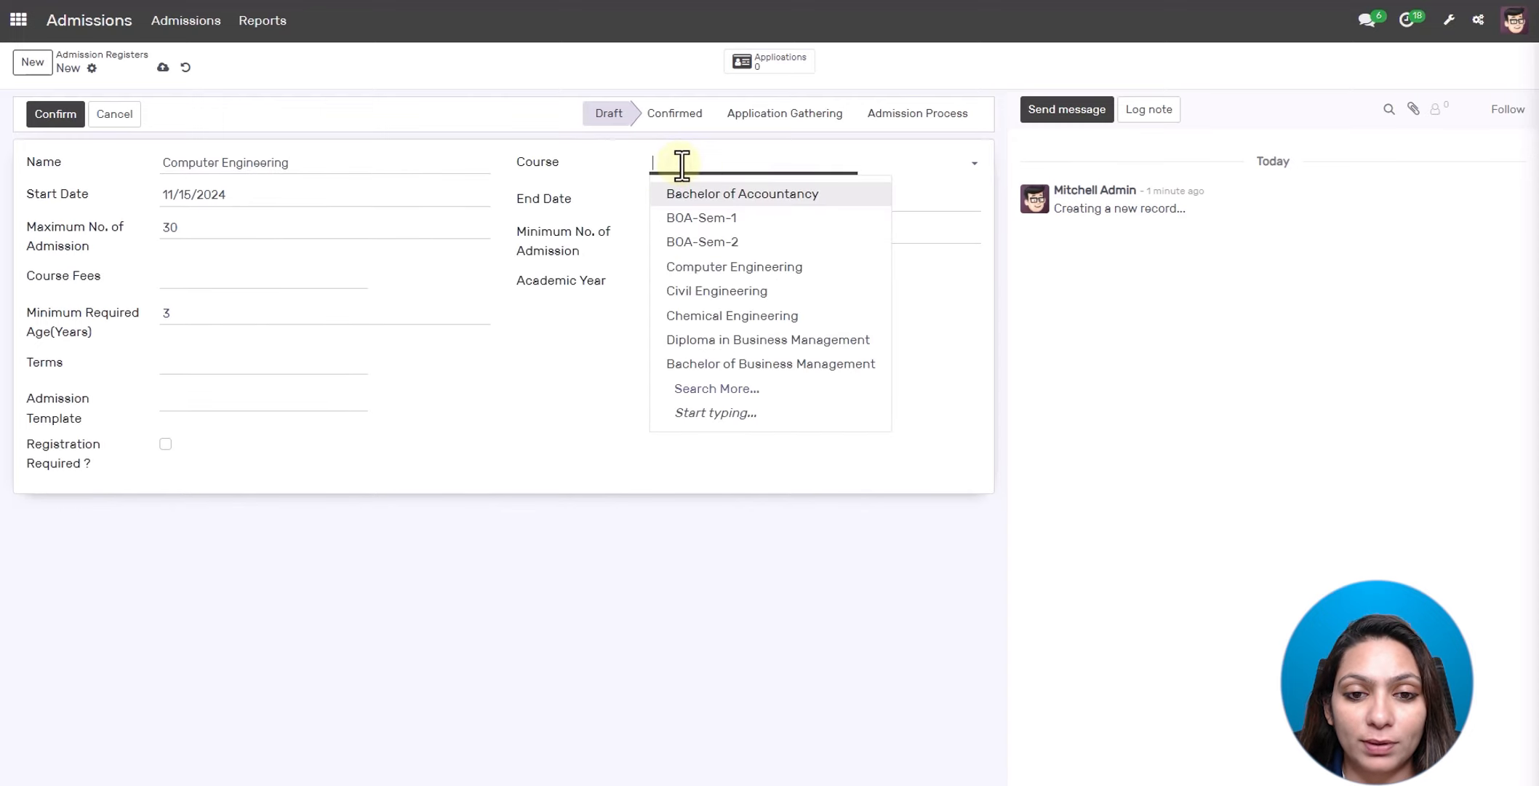
{"action": "left_click", "coordinate": [693, 267]}
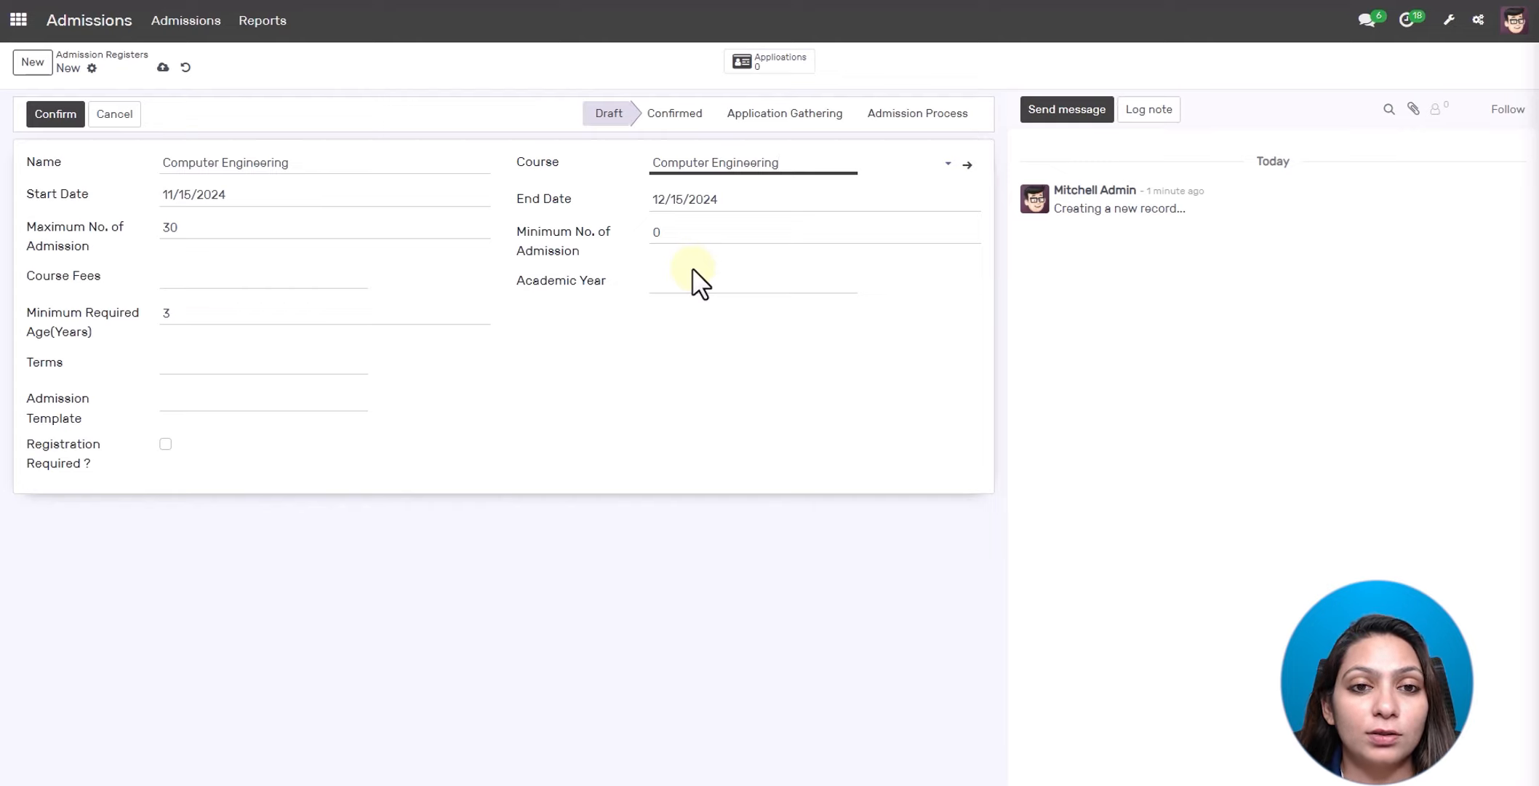
{"action": "left_click", "coordinate": [838, 164]}
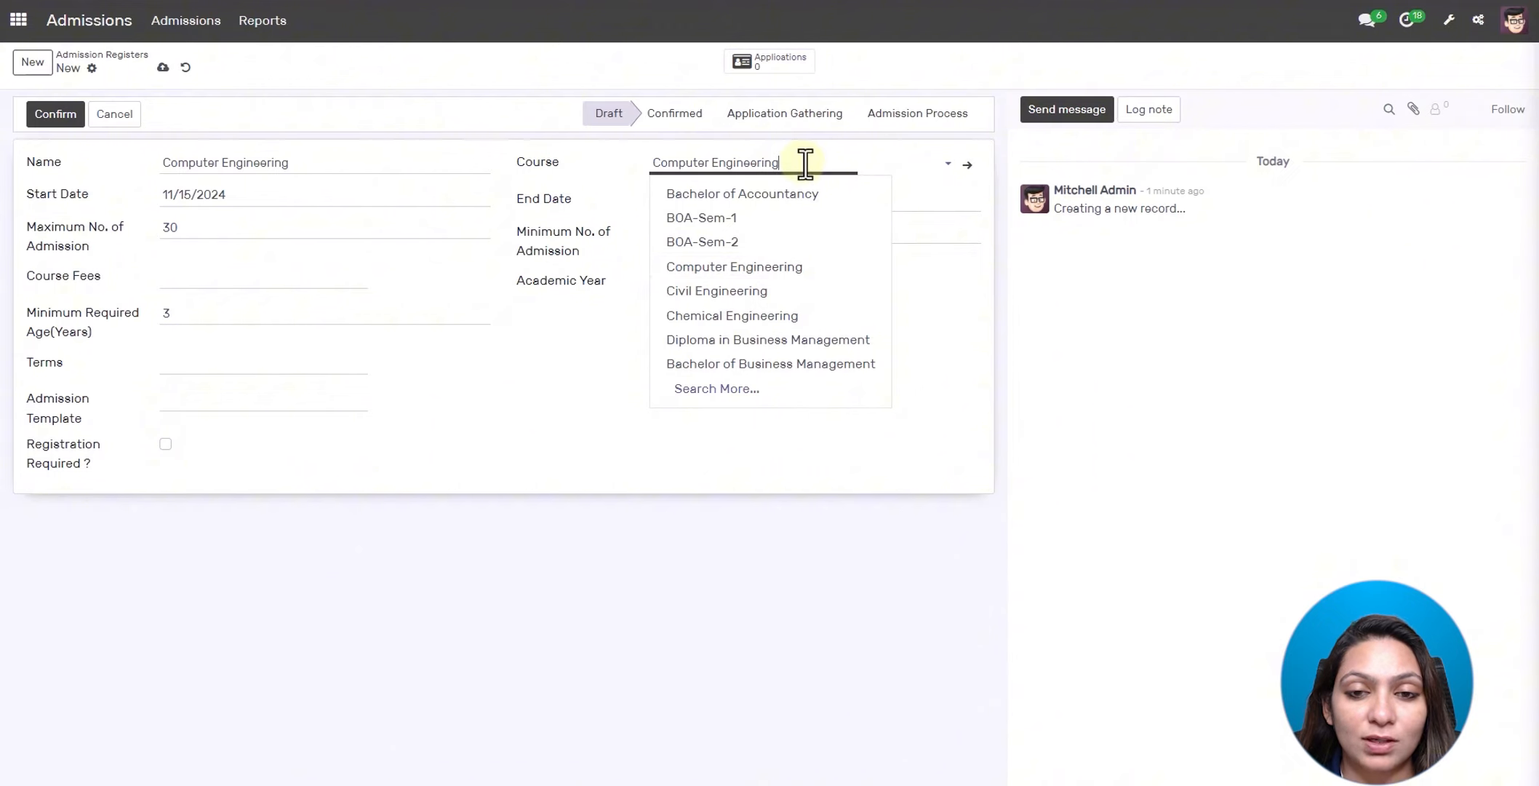
{"action": "left_click", "coordinate": [805, 164]}
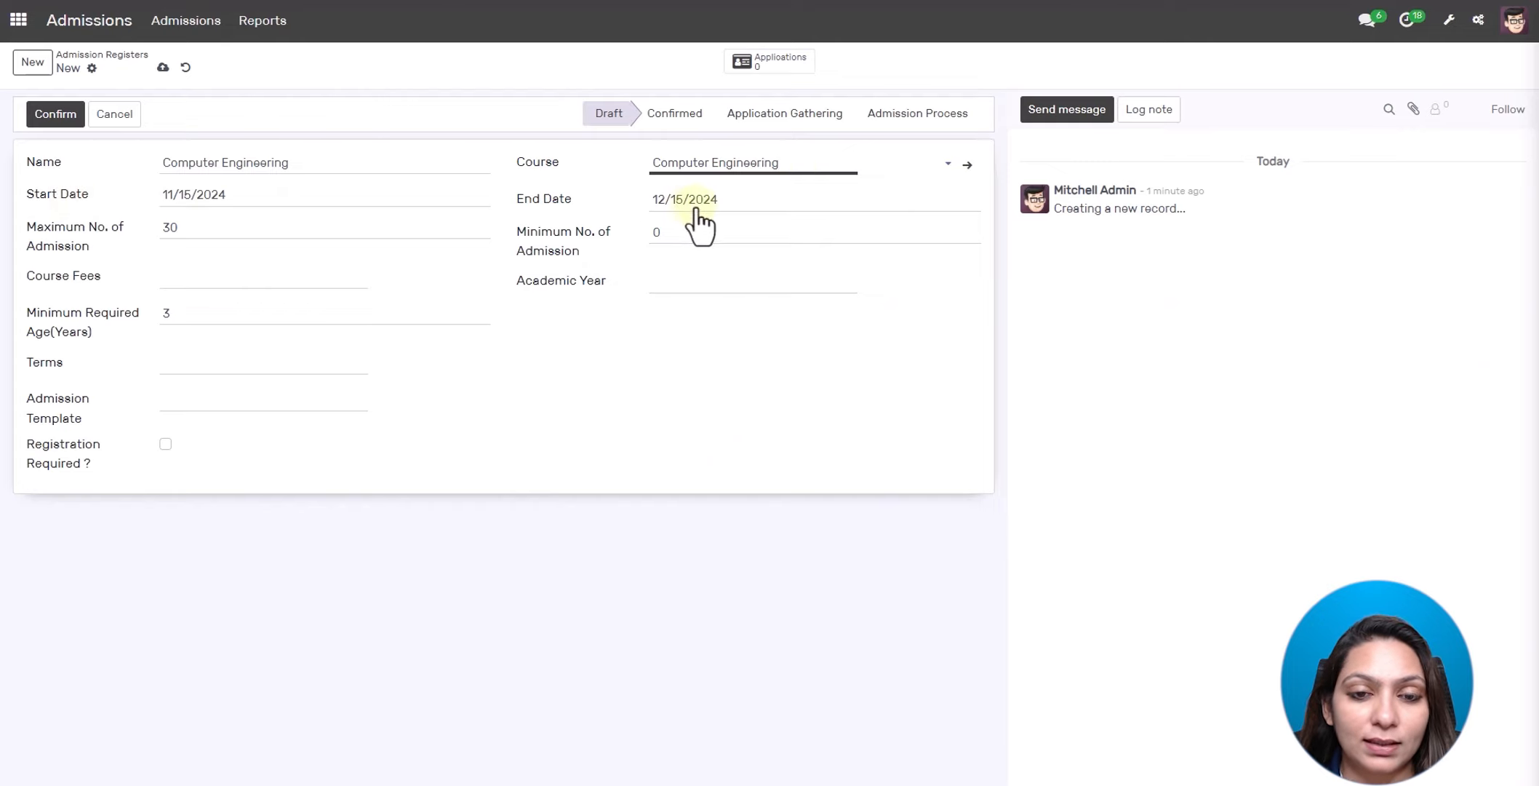
- Set maximum admissions to 50 and minimum admissions to 20
{"action": "left_click", "coordinate": [219, 227]}
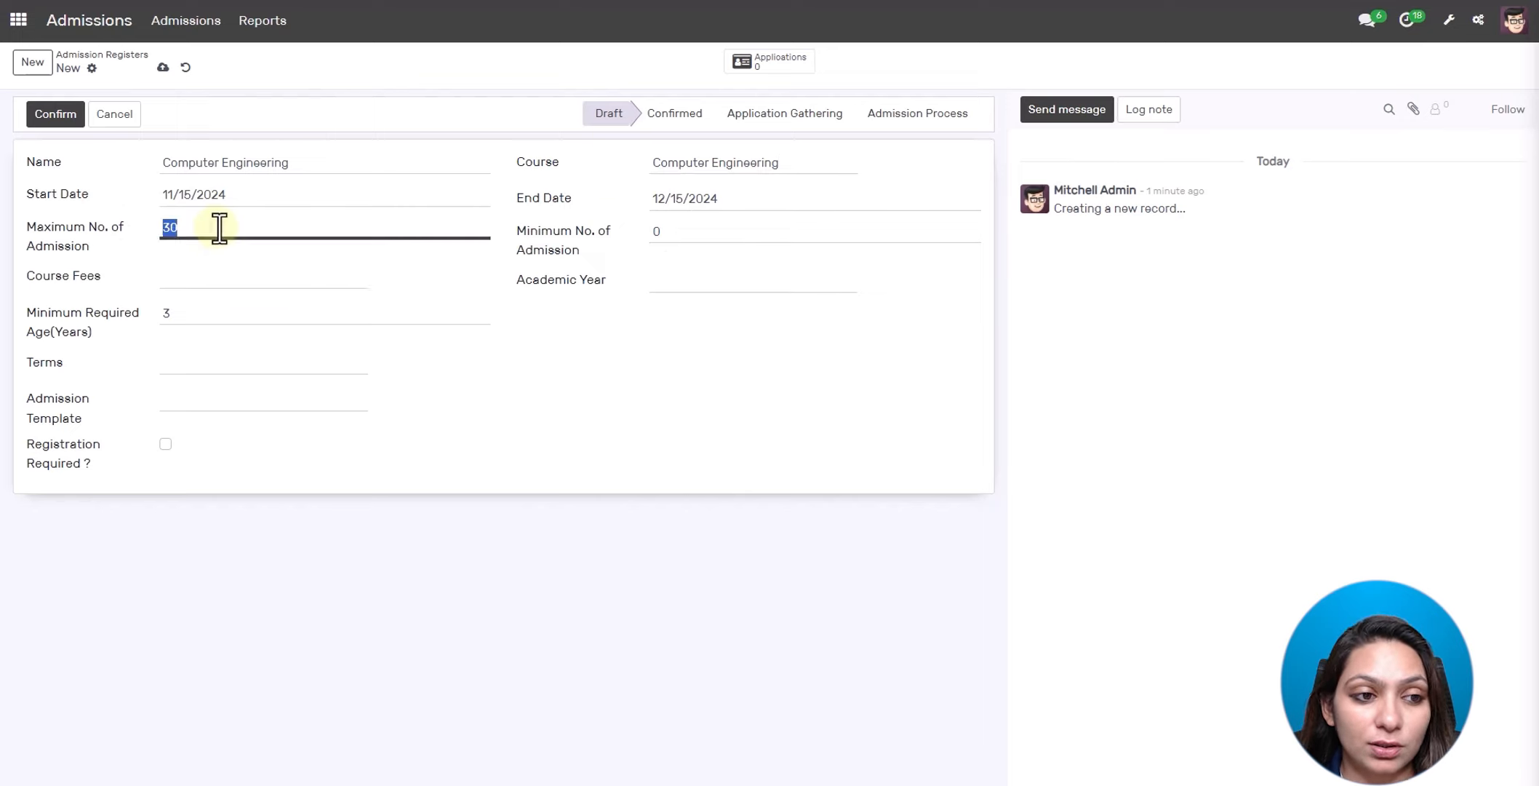
{"action": "key", "text": "BackSpace"}
{"action": "type", "text": "50"}
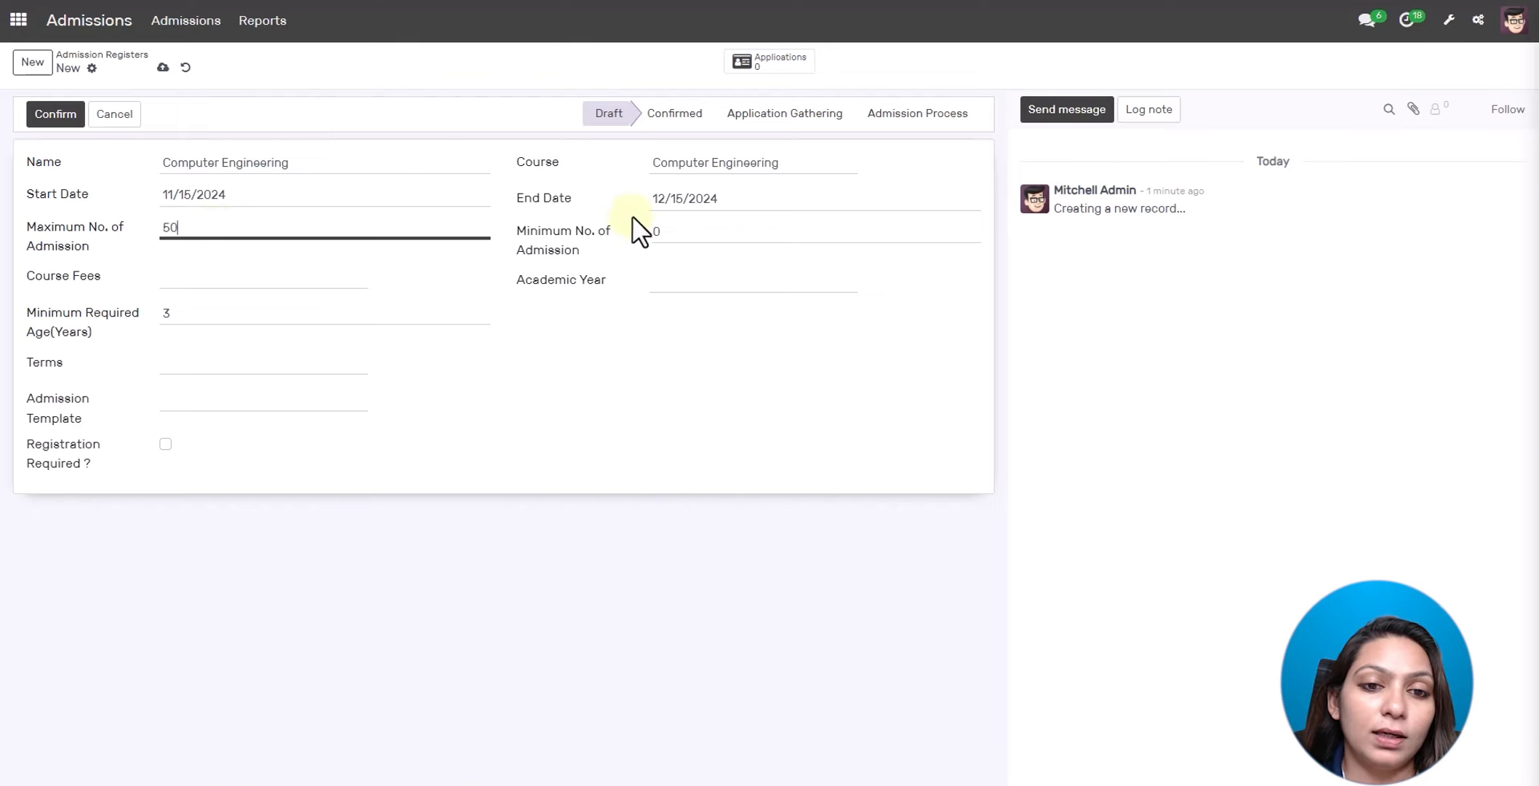
{"action": "left_click", "coordinate": [657, 234]}
{"action": "type", "text": "20"}
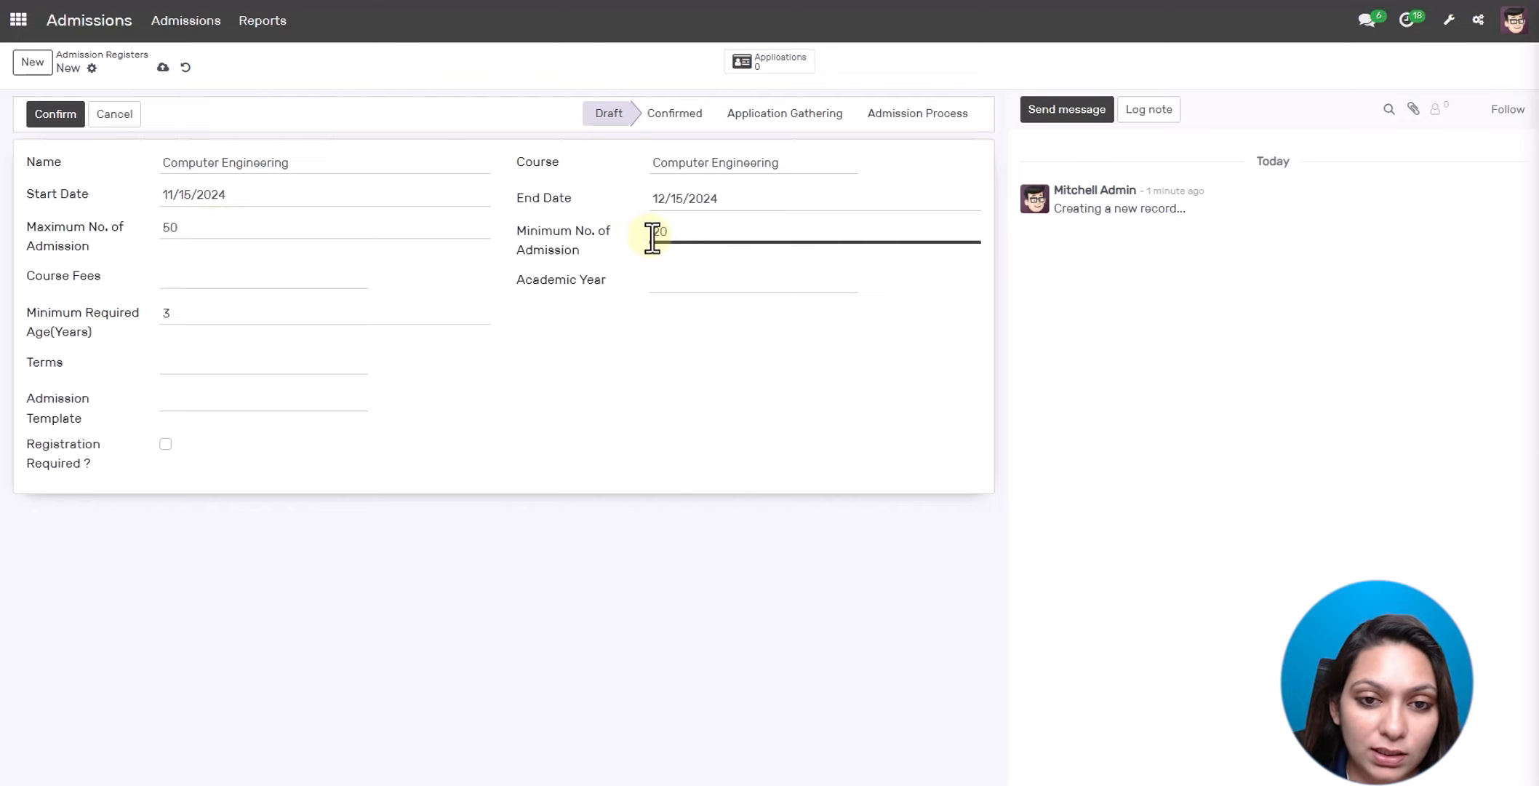
- Choose C-4 admission fees, academic year 2024-2025, and a minimum age of 18
{"action": "left_click", "coordinate": [215, 277]}
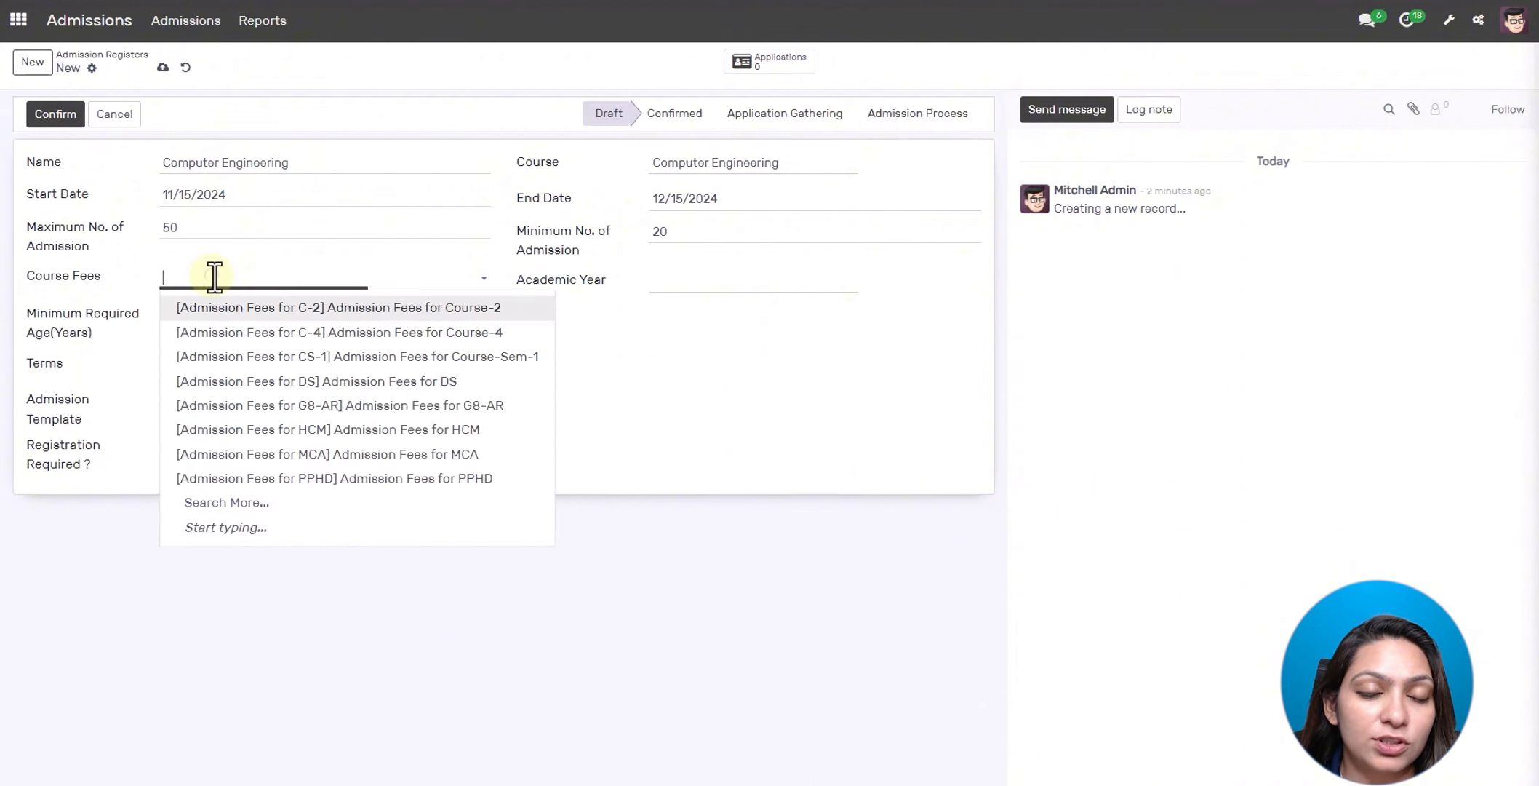
{"action": "left_click", "coordinate": [291, 333]}
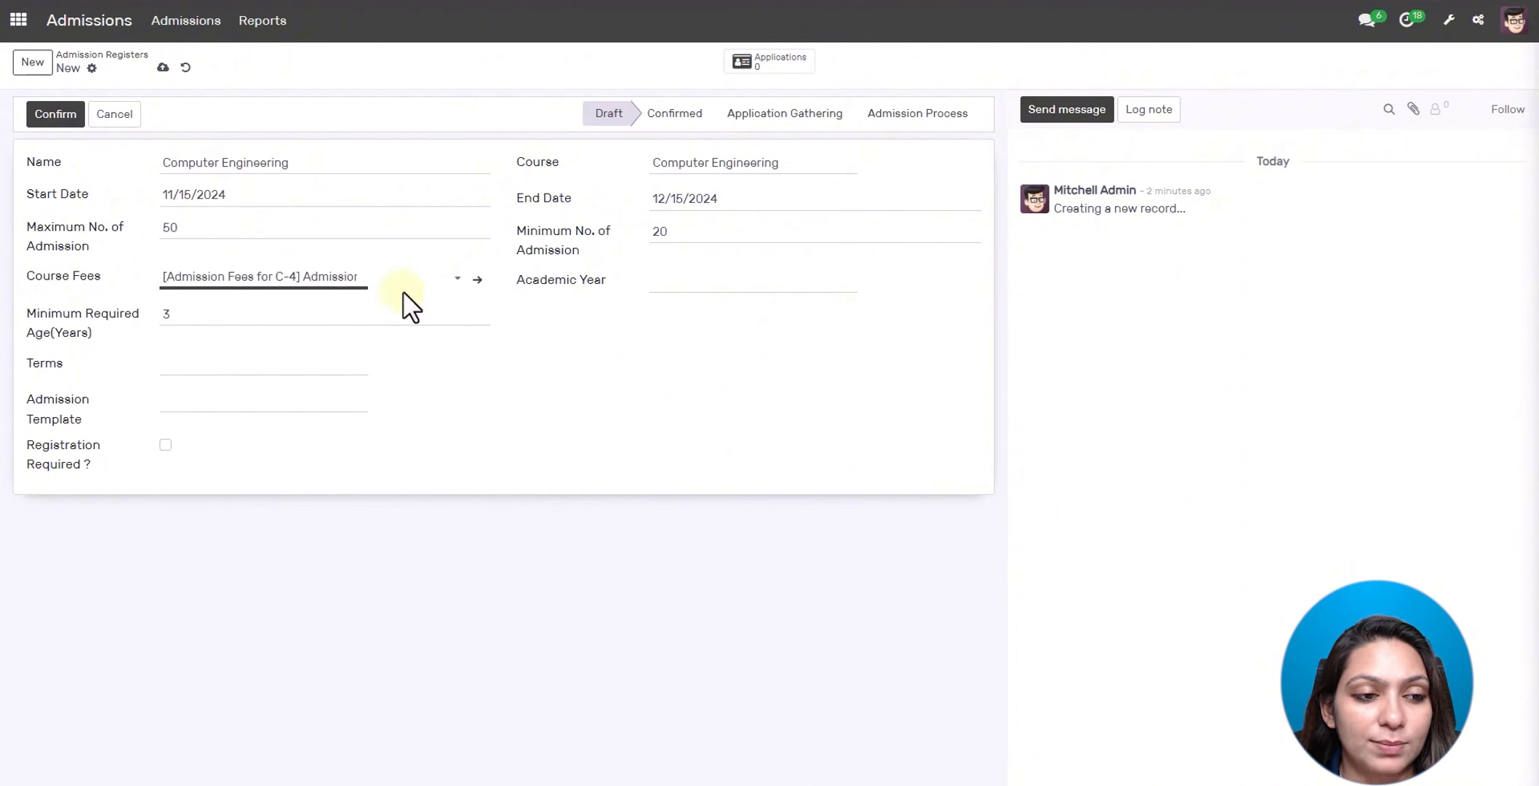
{"action": "left_click", "coordinate": [662, 278]}
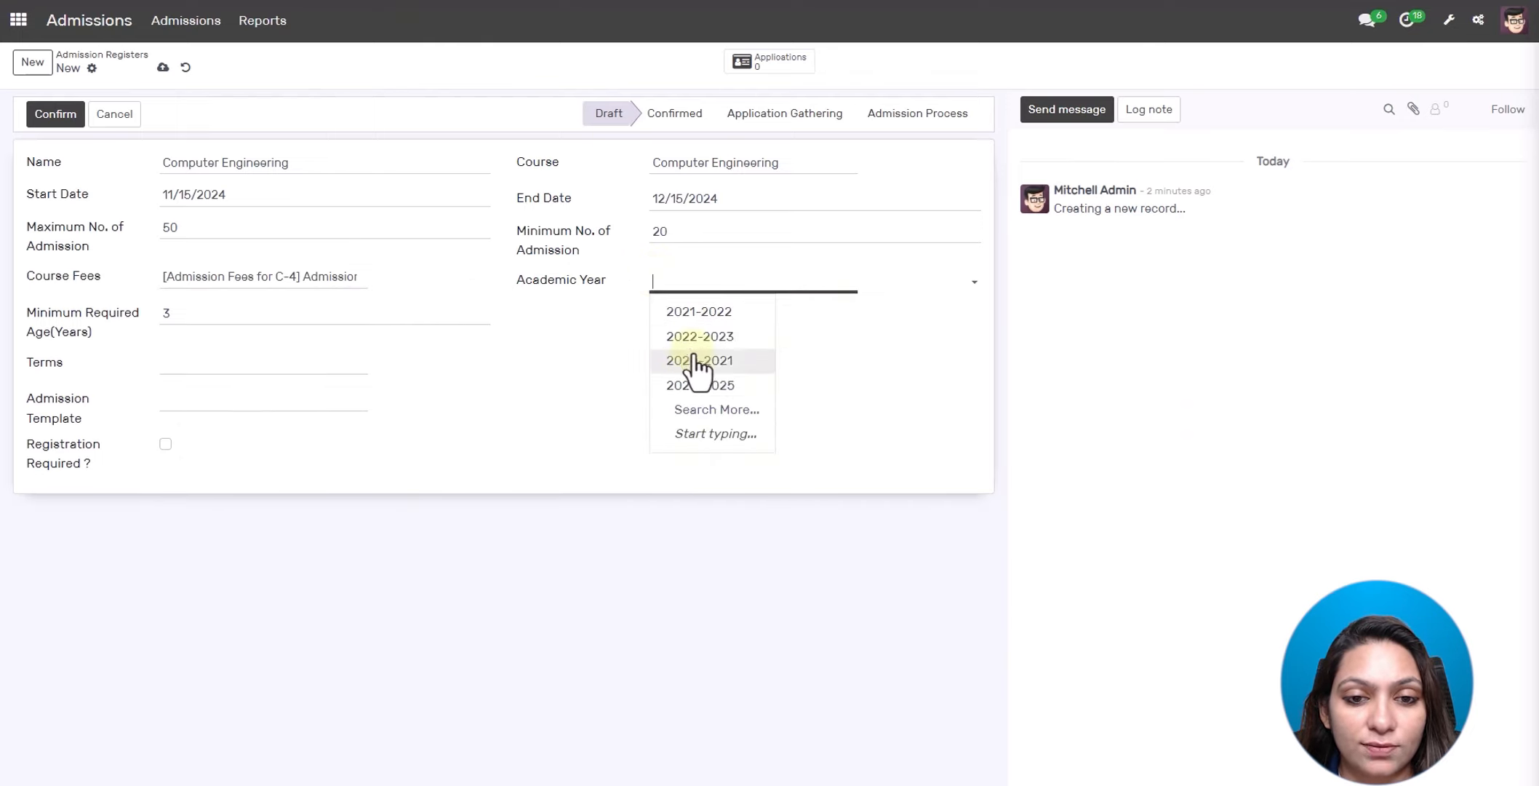
{"action": "left_click", "coordinate": [700, 386]}
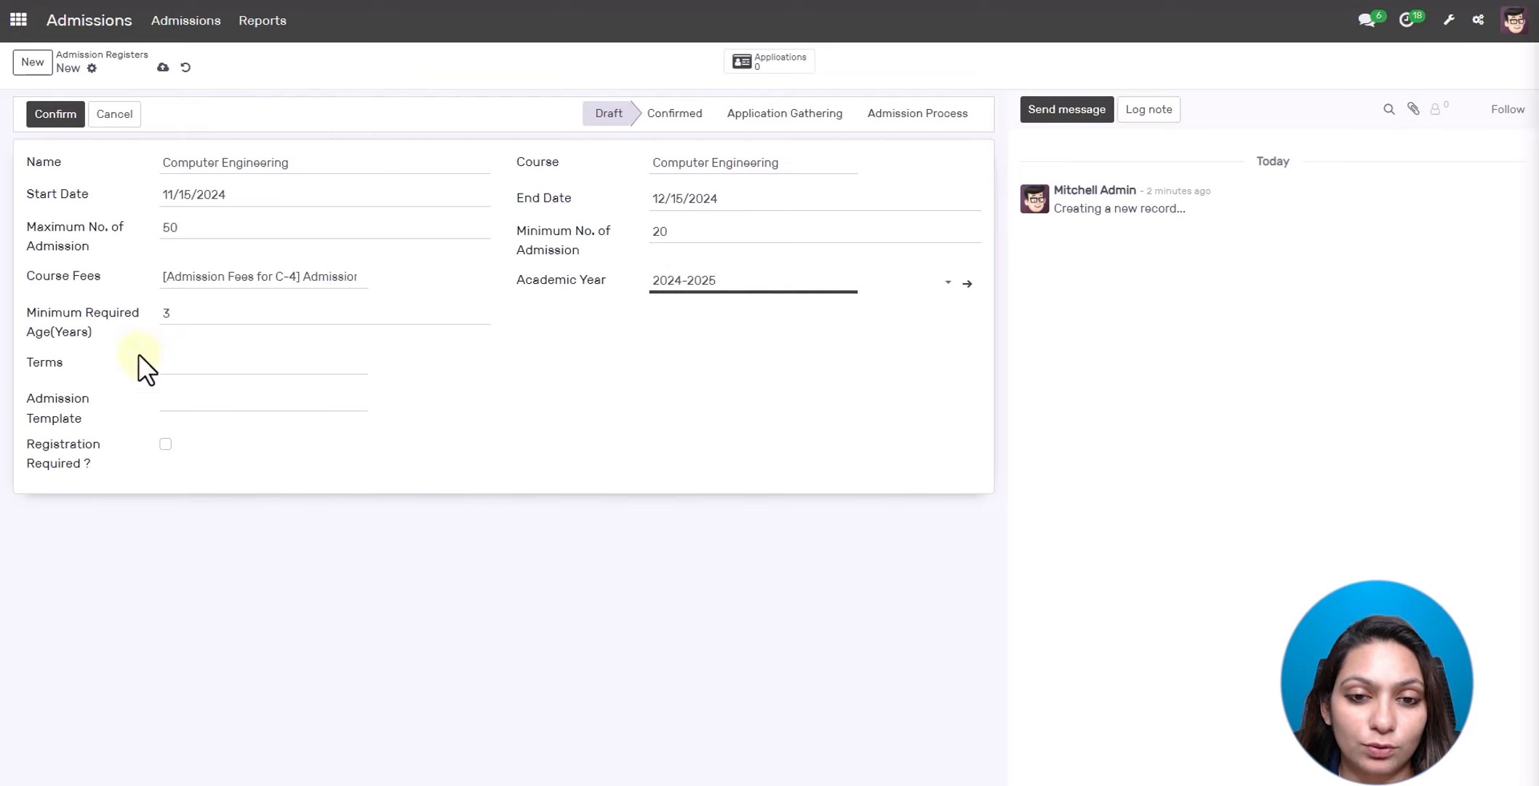
{"action": "left_click", "coordinate": [192, 313]}
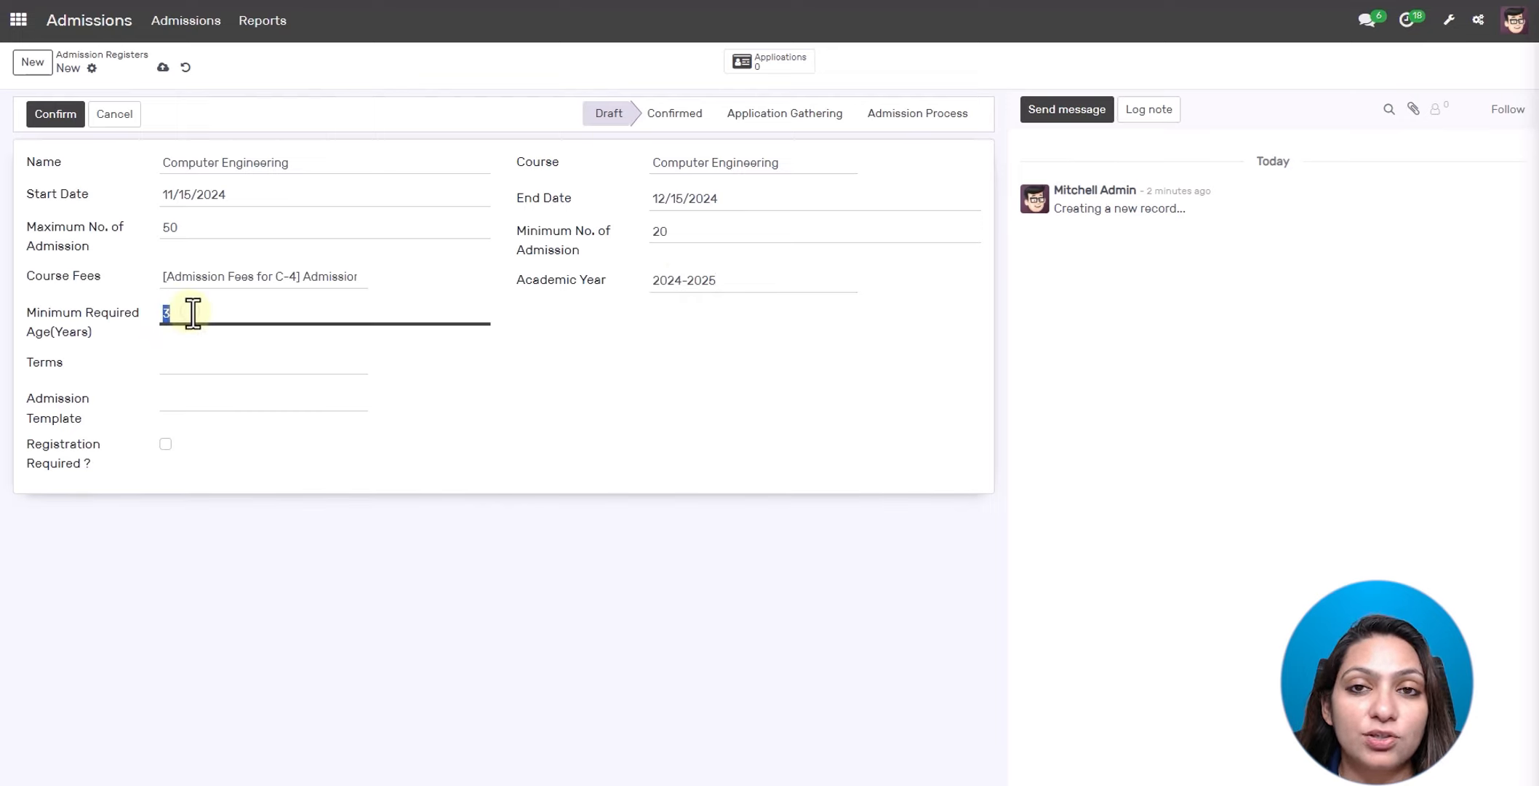
{"action": "key", "text": "BackSpace"}
{"action": "type", "text": "1"}
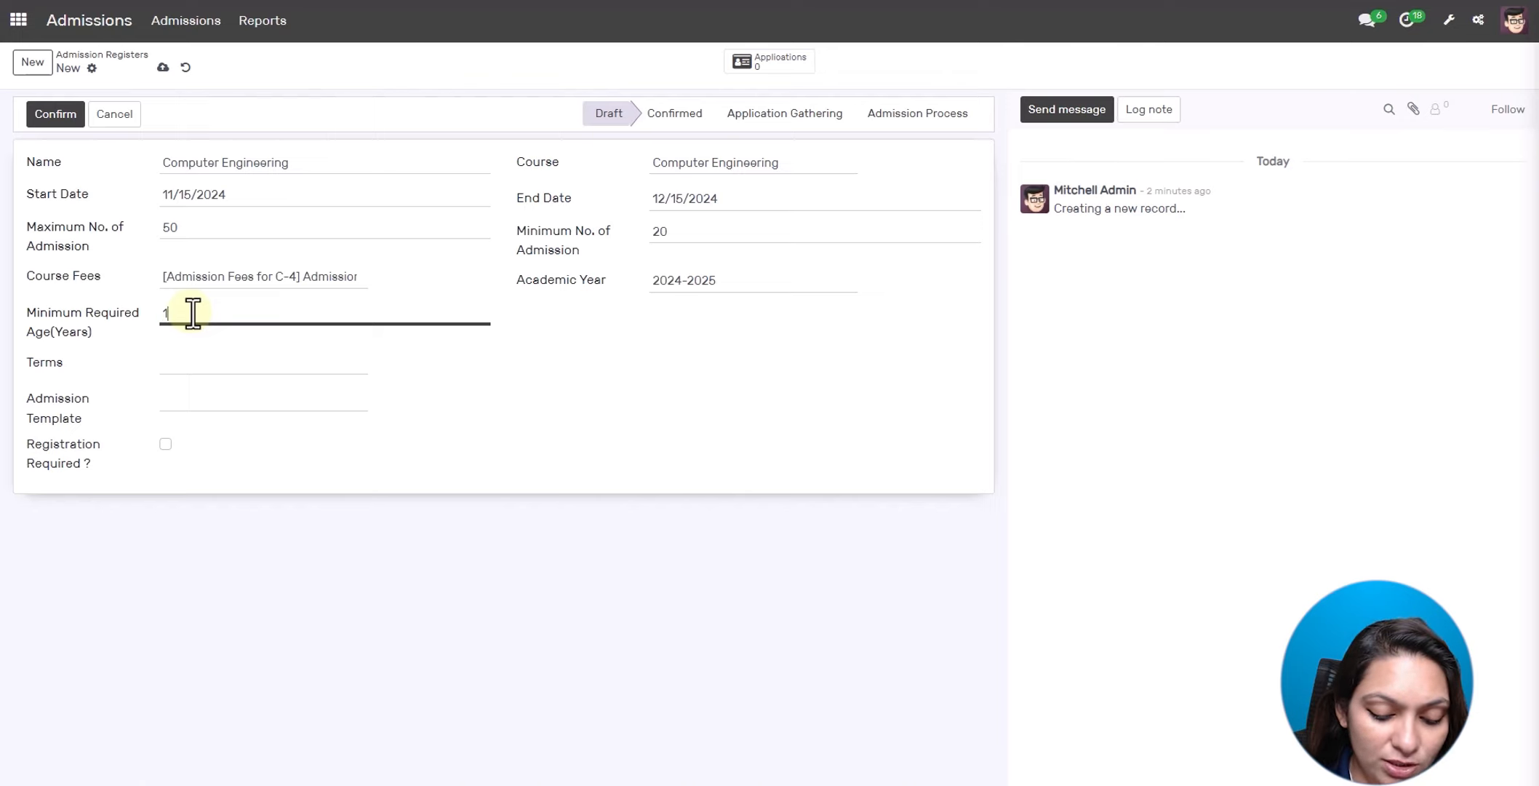
{"action": "type", "text": "8"}
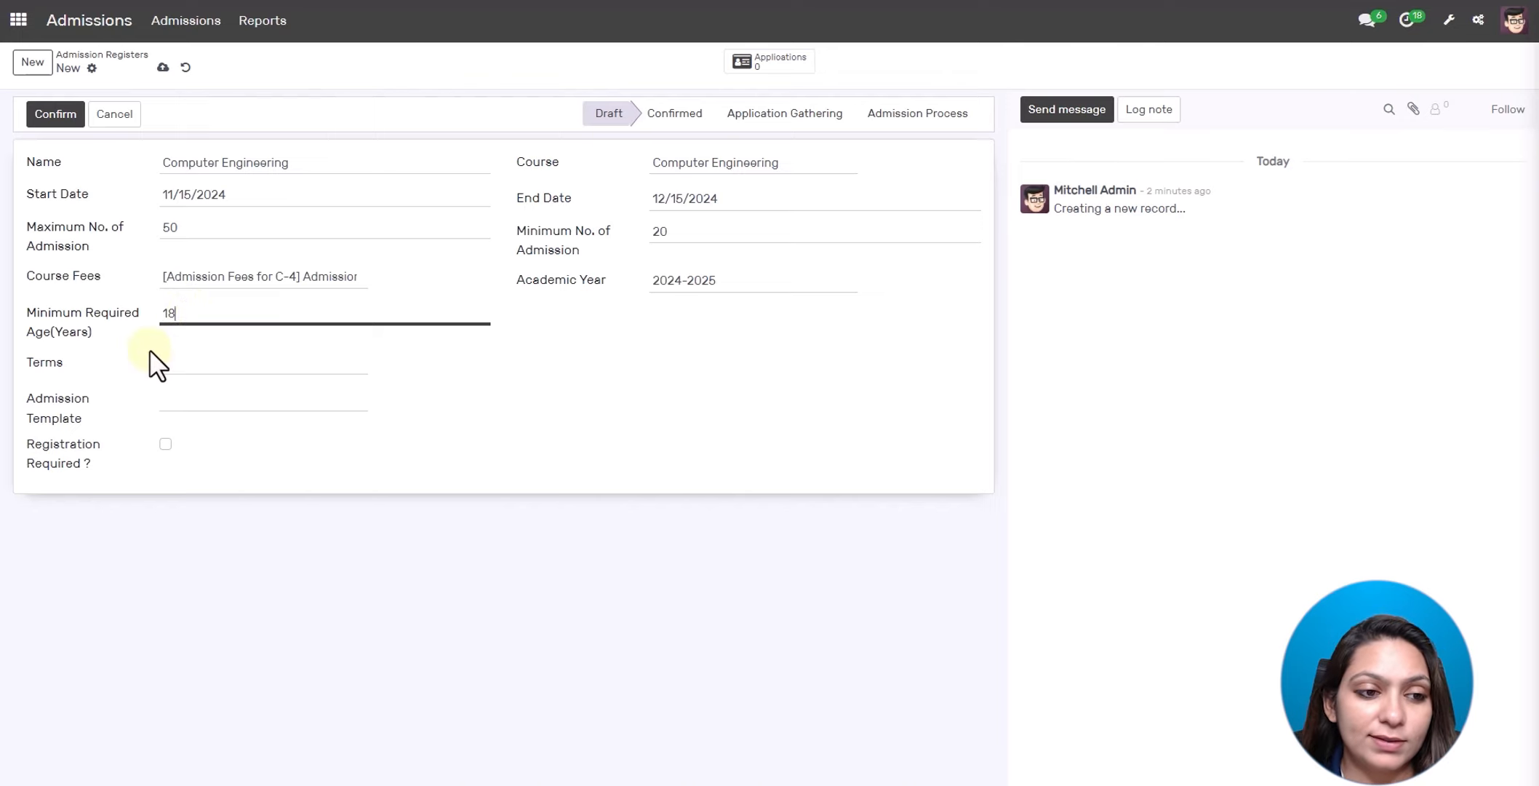
- Set the term to 1st Semester and the template to Template 1, leaving Registration Required unticked
{"action": "left_click", "coordinate": [167, 364]}
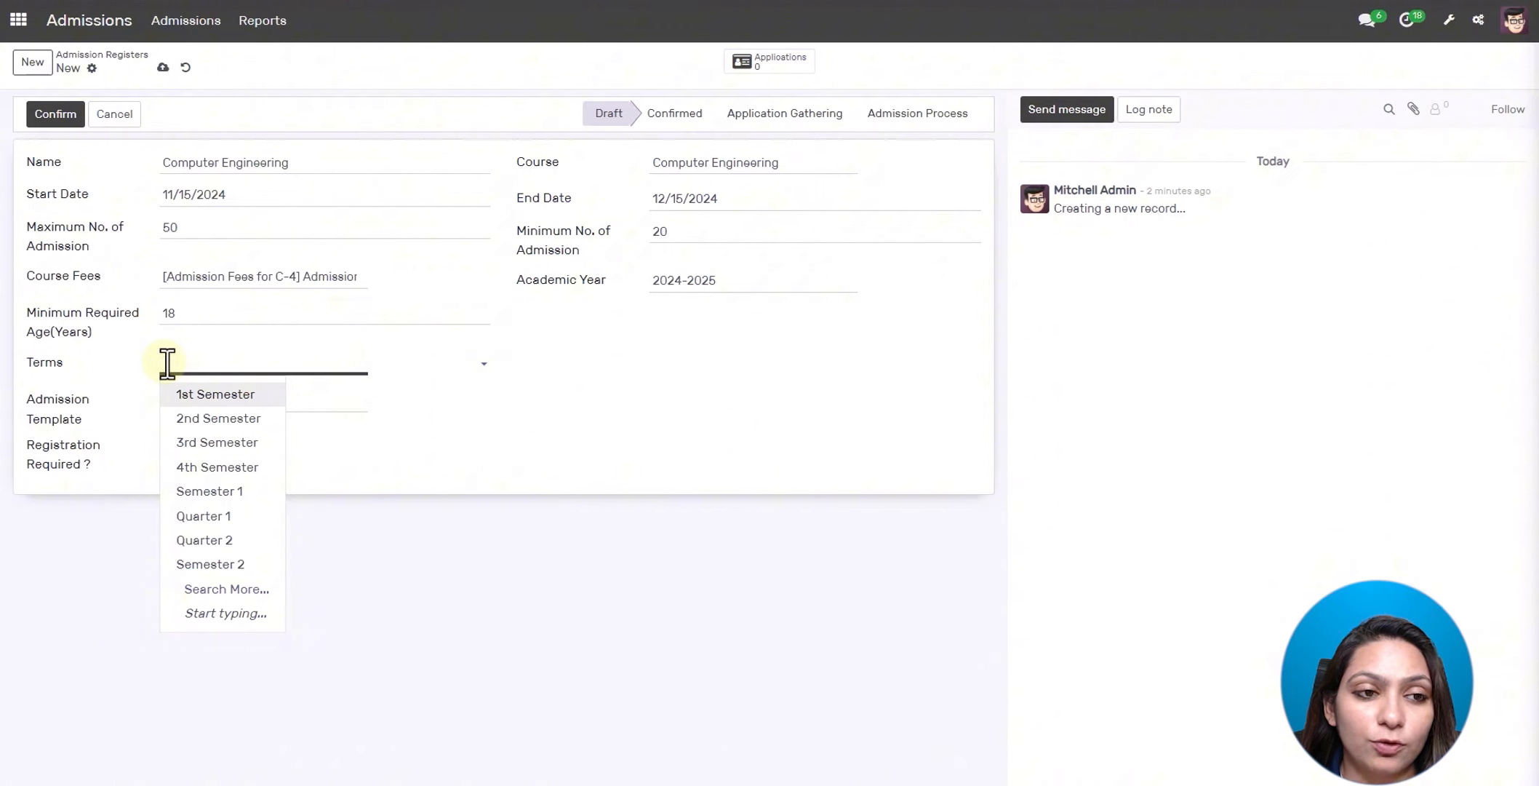
{"action": "left_click", "coordinate": [184, 395]}
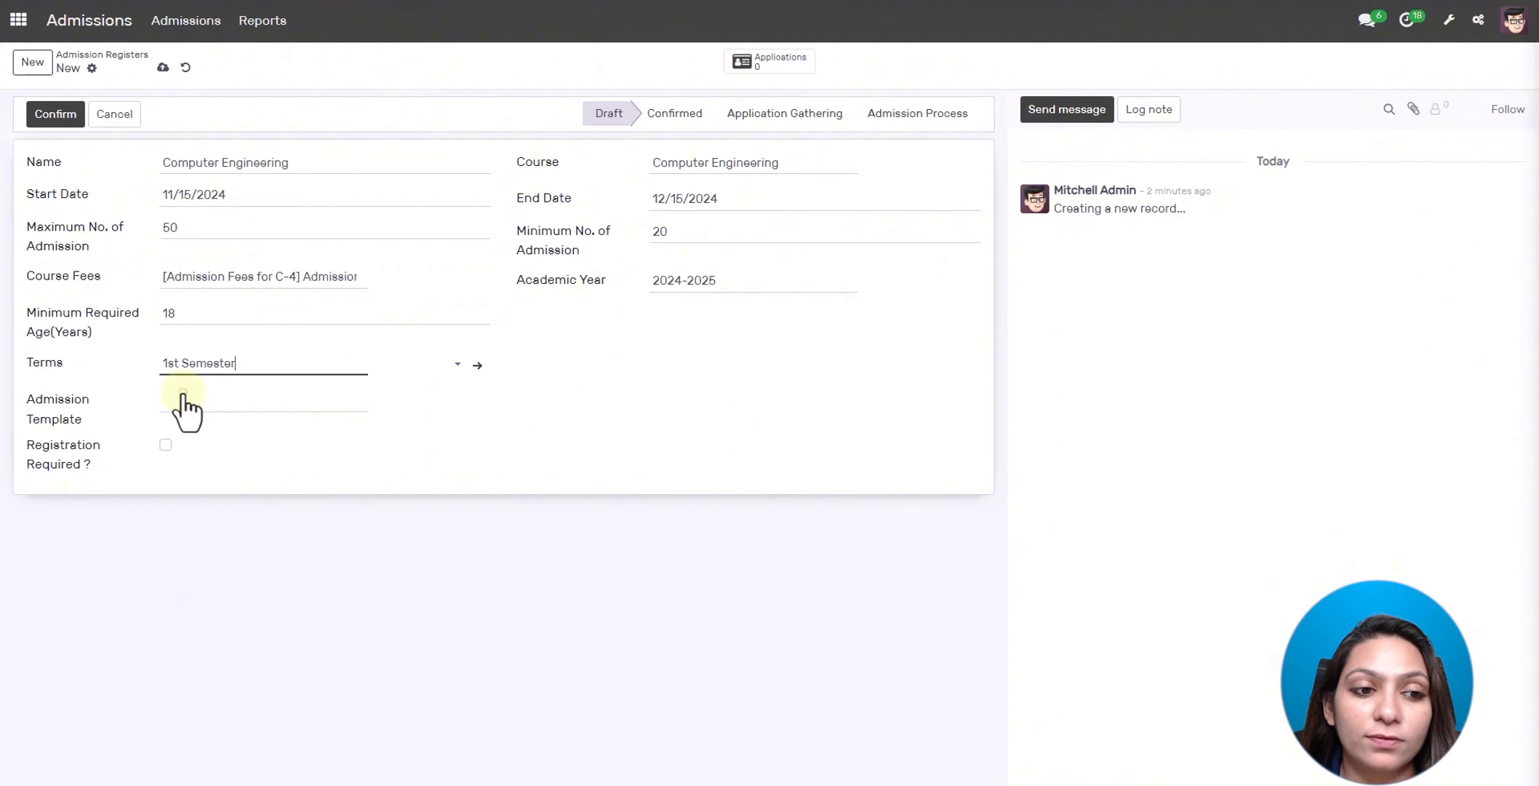
{"action": "left_click", "coordinate": [182, 412]}
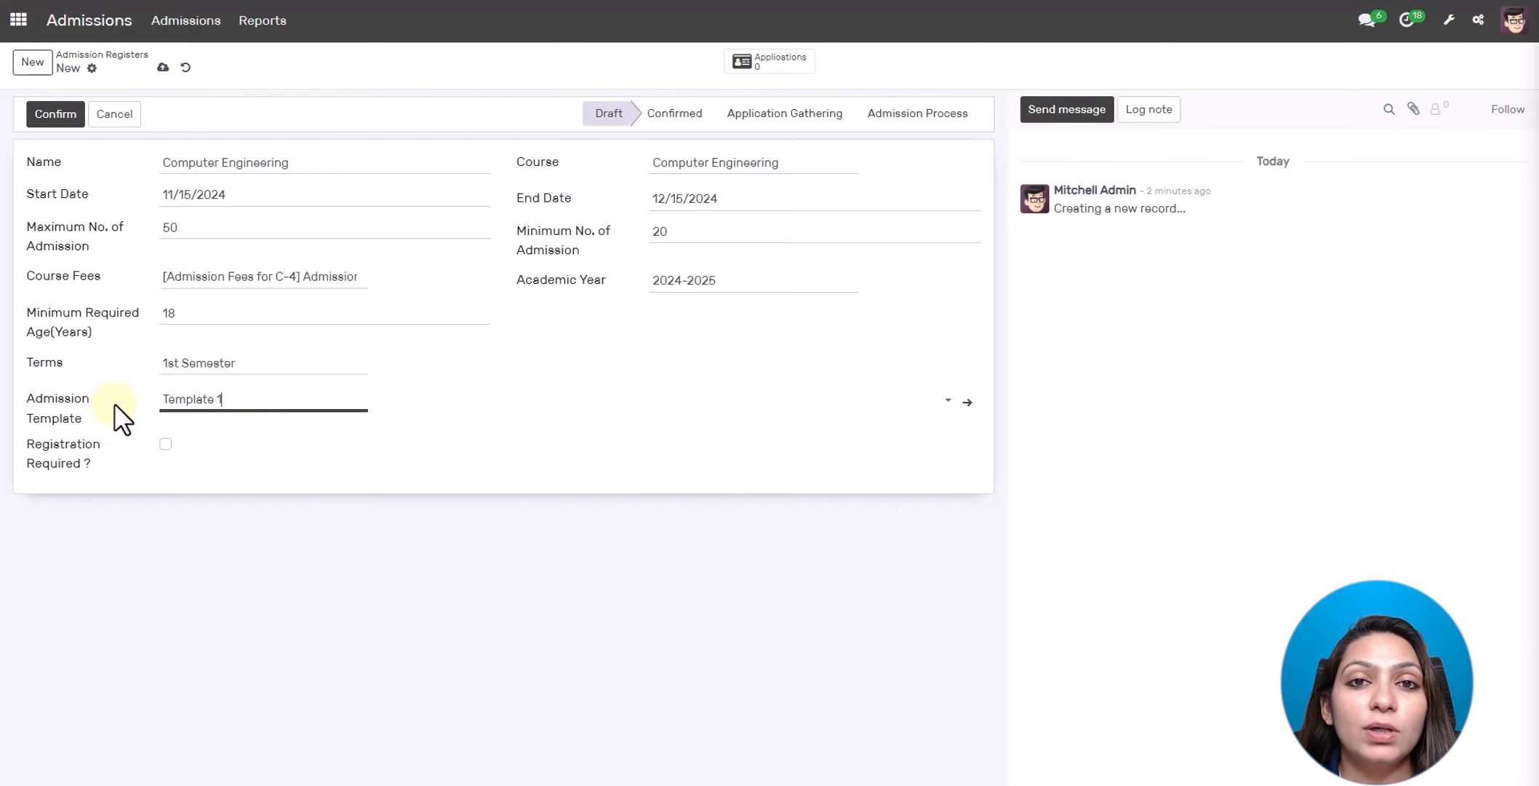
{"action": "left_click", "coordinate": [262, 399]}
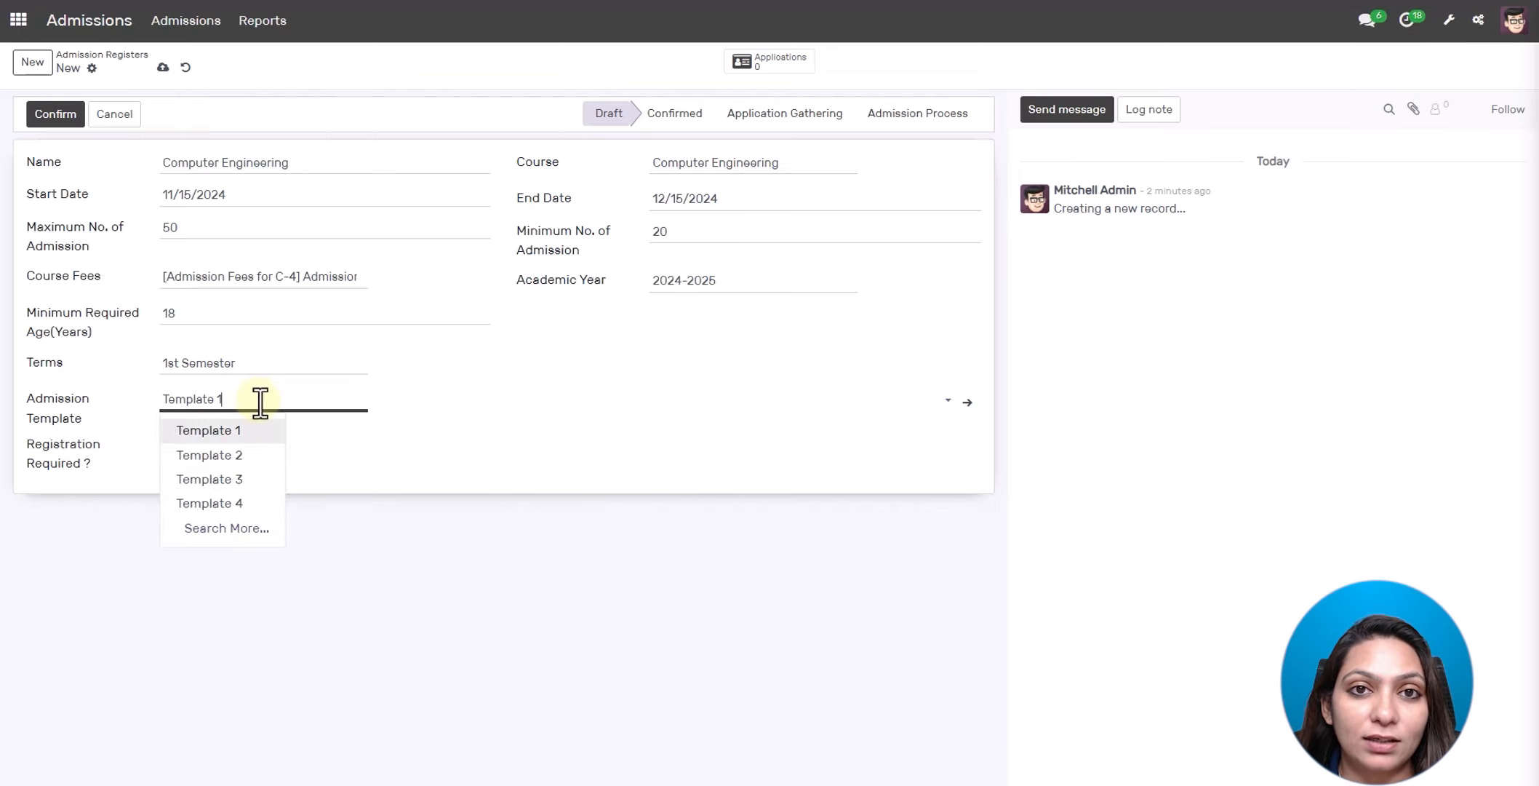
{"action": "left_click", "coordinate": [249, 435]}
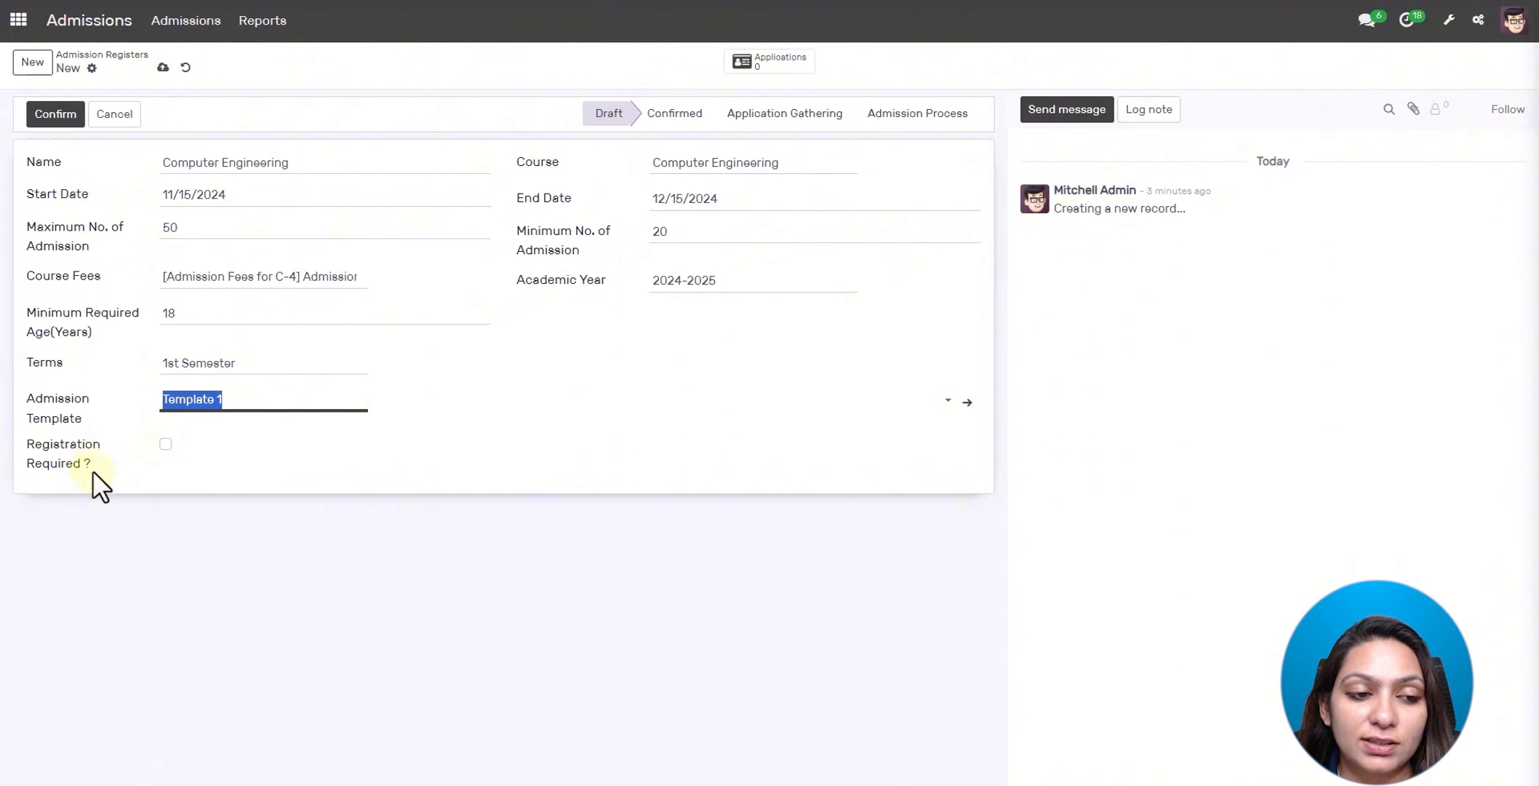
{"action": "left_click", "coordinate": [165, 445]}
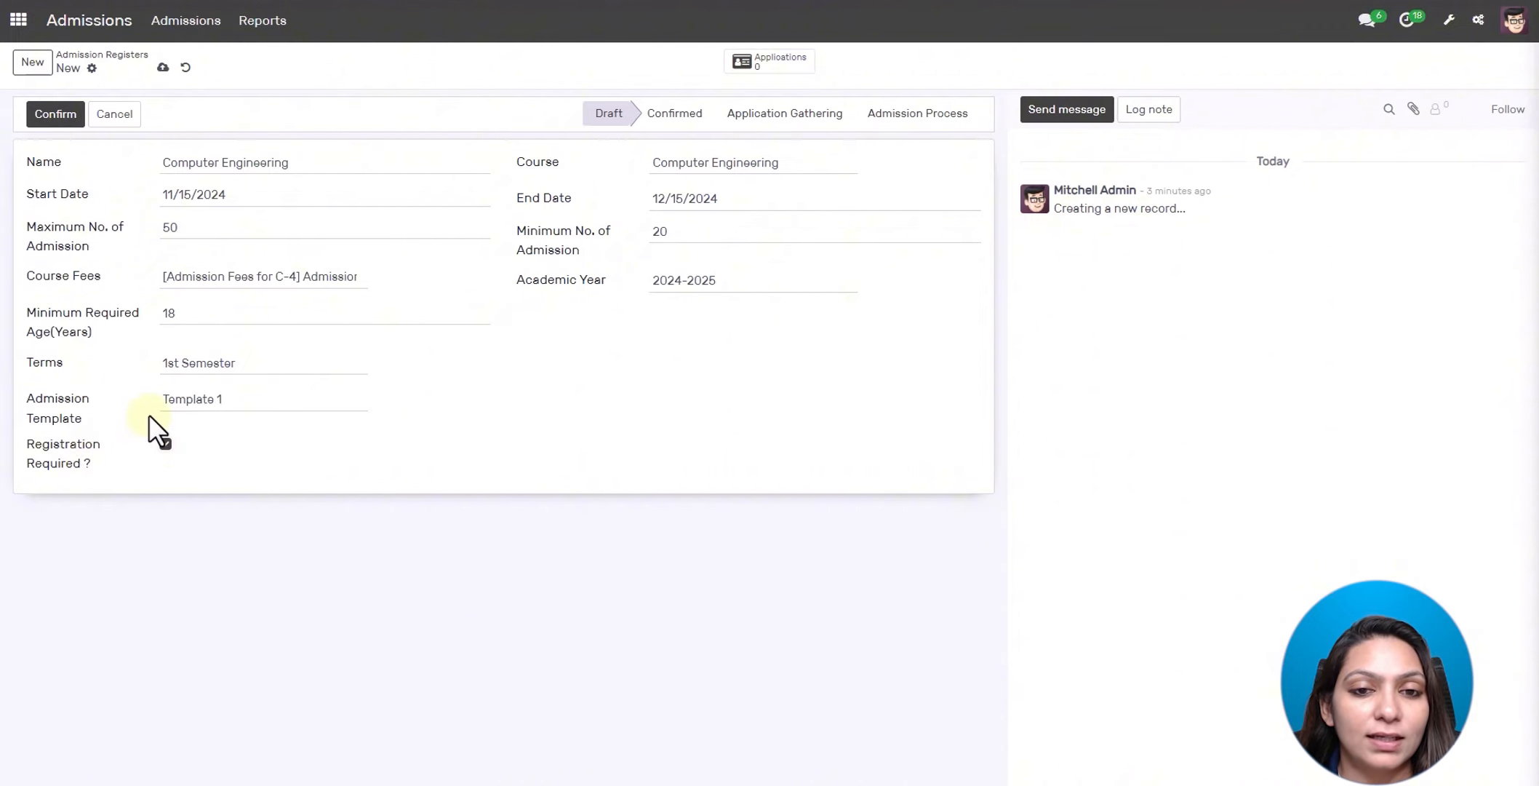
{"action": "left_click", "coordinate": [165, 444]}
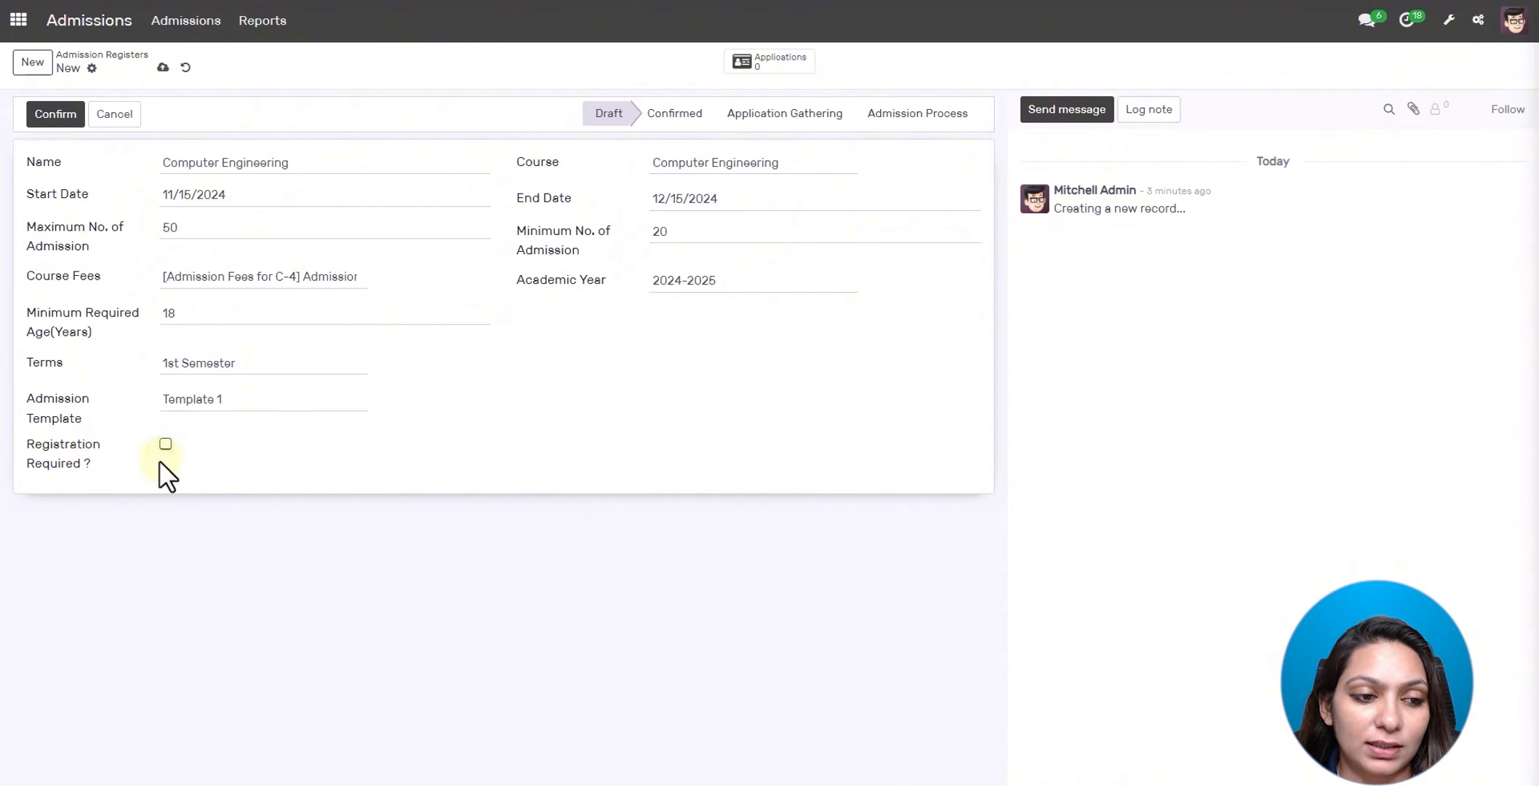
{"action": "left_click", "coordinate": [51, 114]}
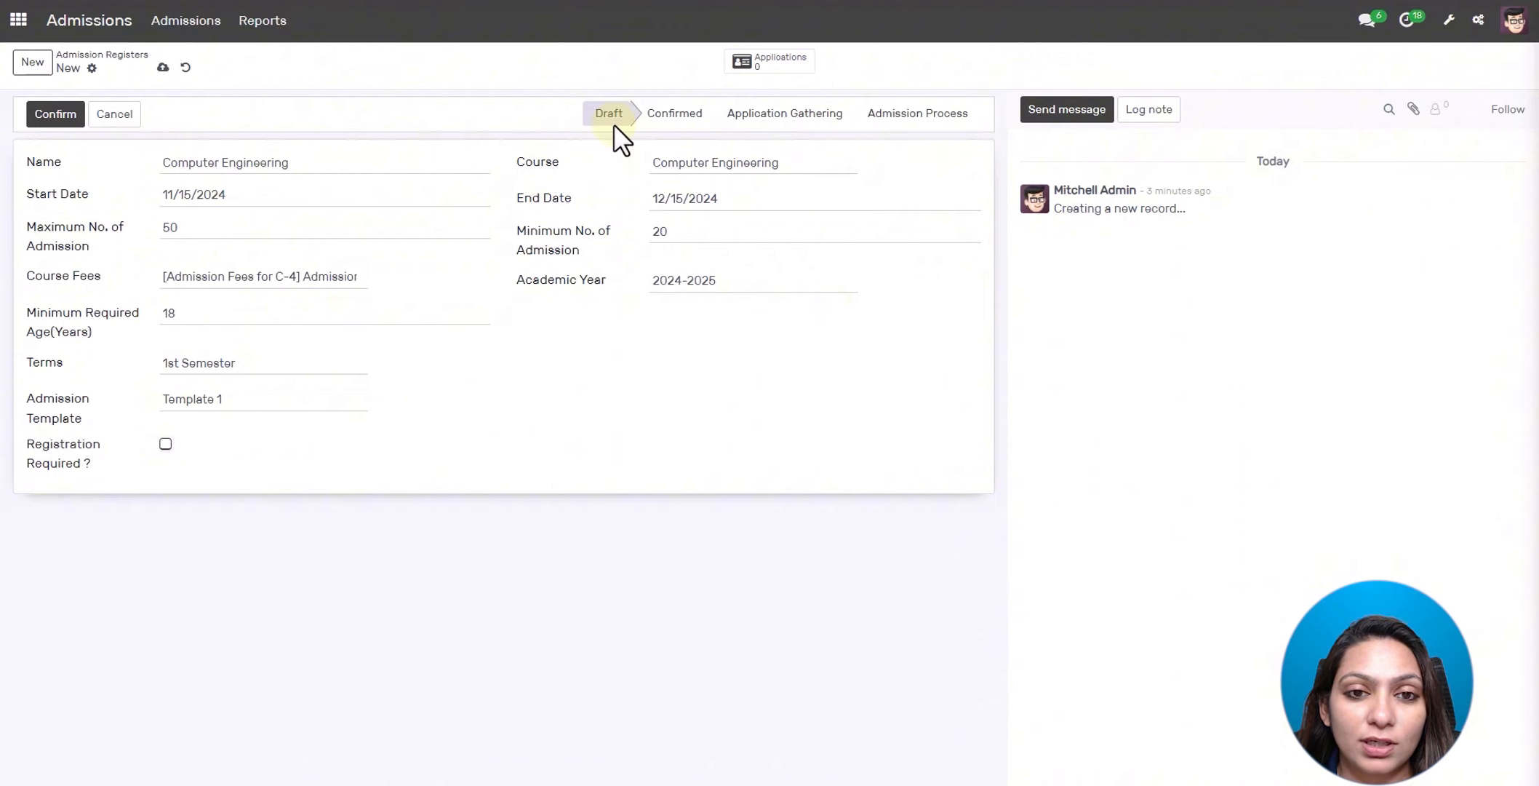
- Confirm the Computer Engineering admission register and move it to Application Gathering
{"action": "left_click", "coordinate": [58, 115]}
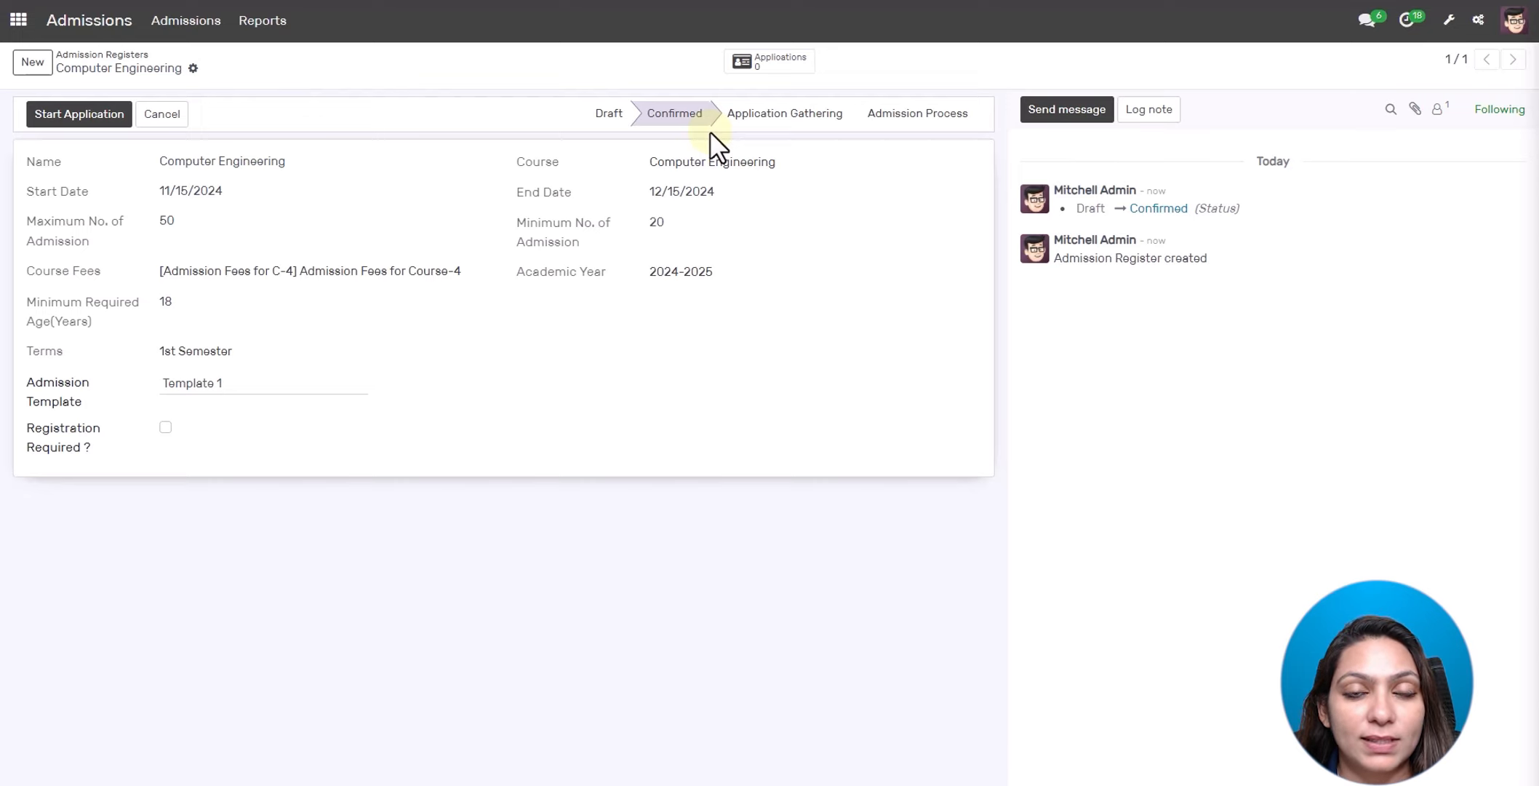
{"action": "left_click", "coordinate": [70, 117]}
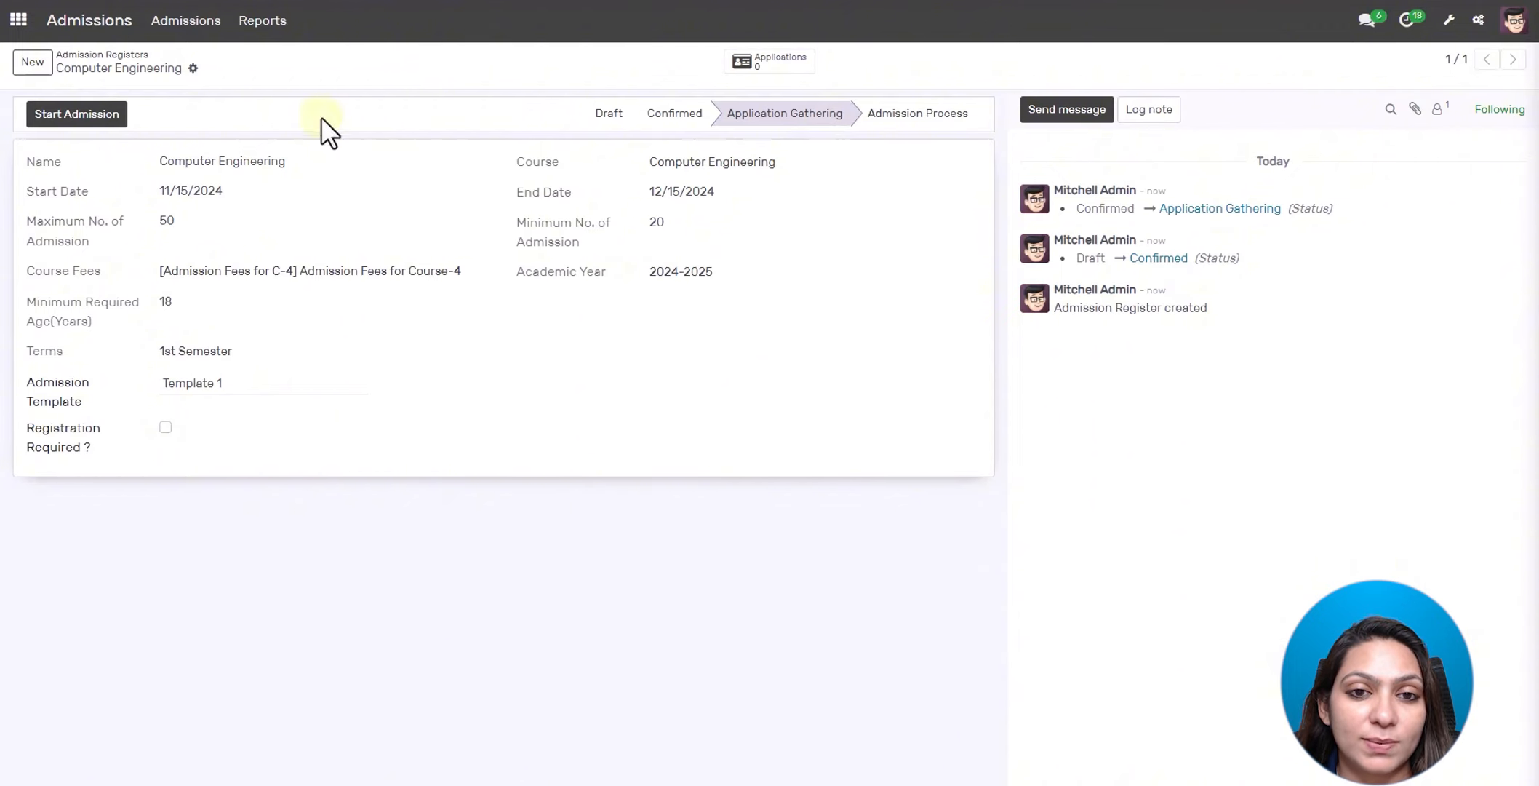
- Open the Website's course registration page and scroll to the Computer Engineering course card
{"action": "left_click", "coordinate": [19, 20]}
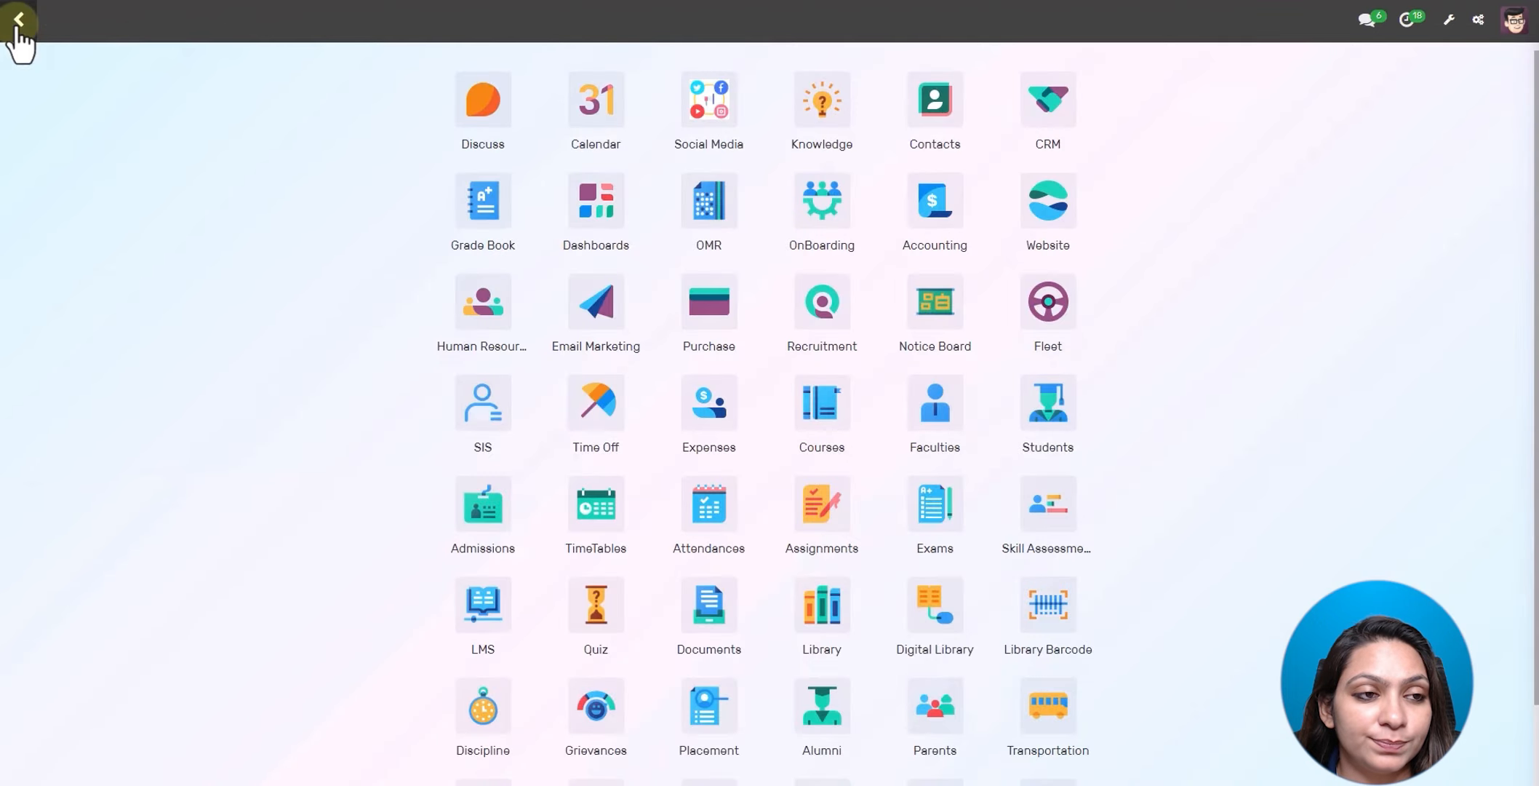
{"action": "left_click", "coordinate": [1051, 211]}
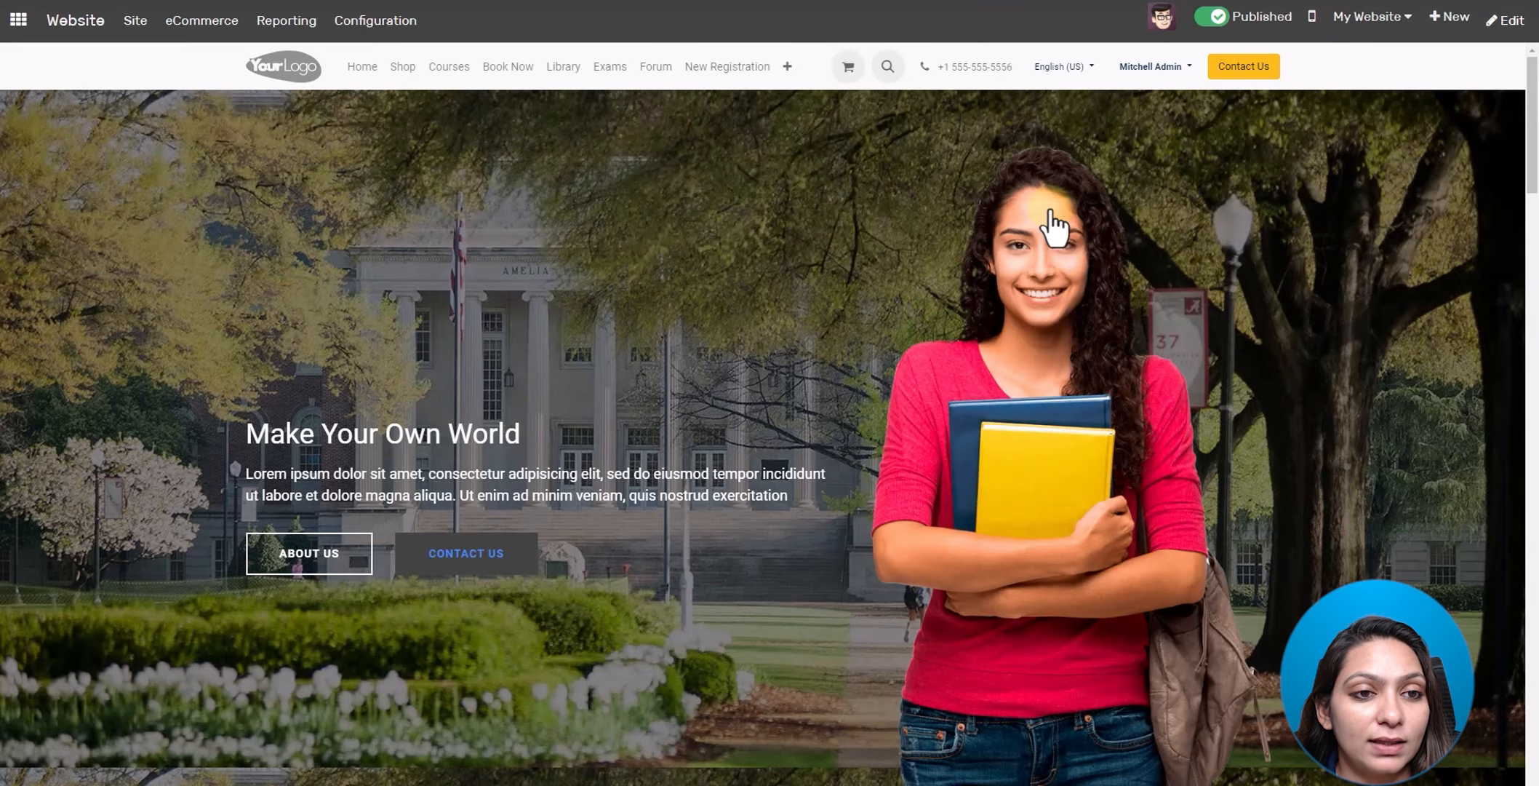
{"action": "left_click", "coordinate": [727, 69]}
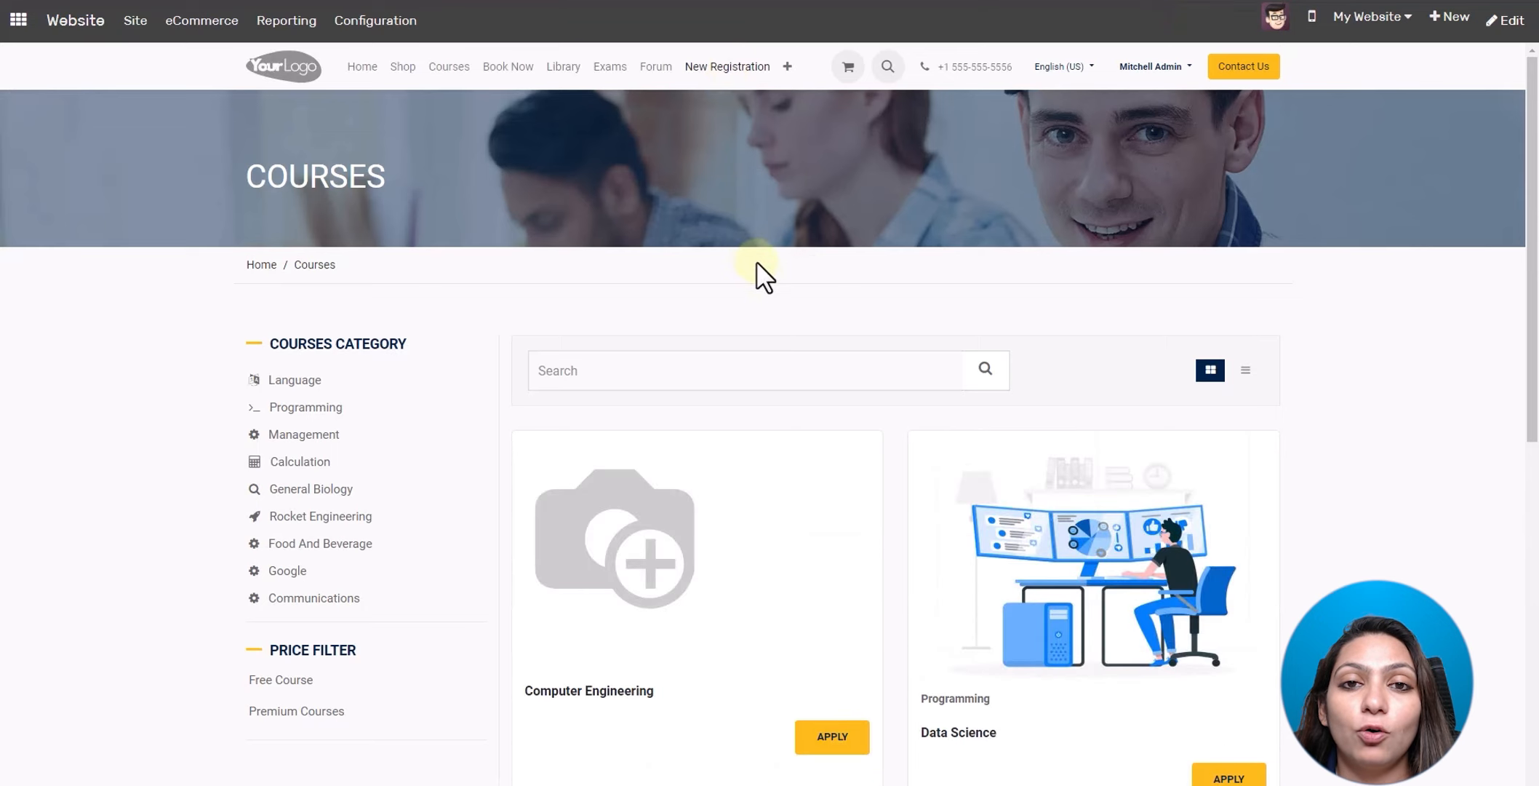
{"action": "scroll", "coordinate": [1140, 299], "scroll_direction": "down", "scroll_amount": 8}
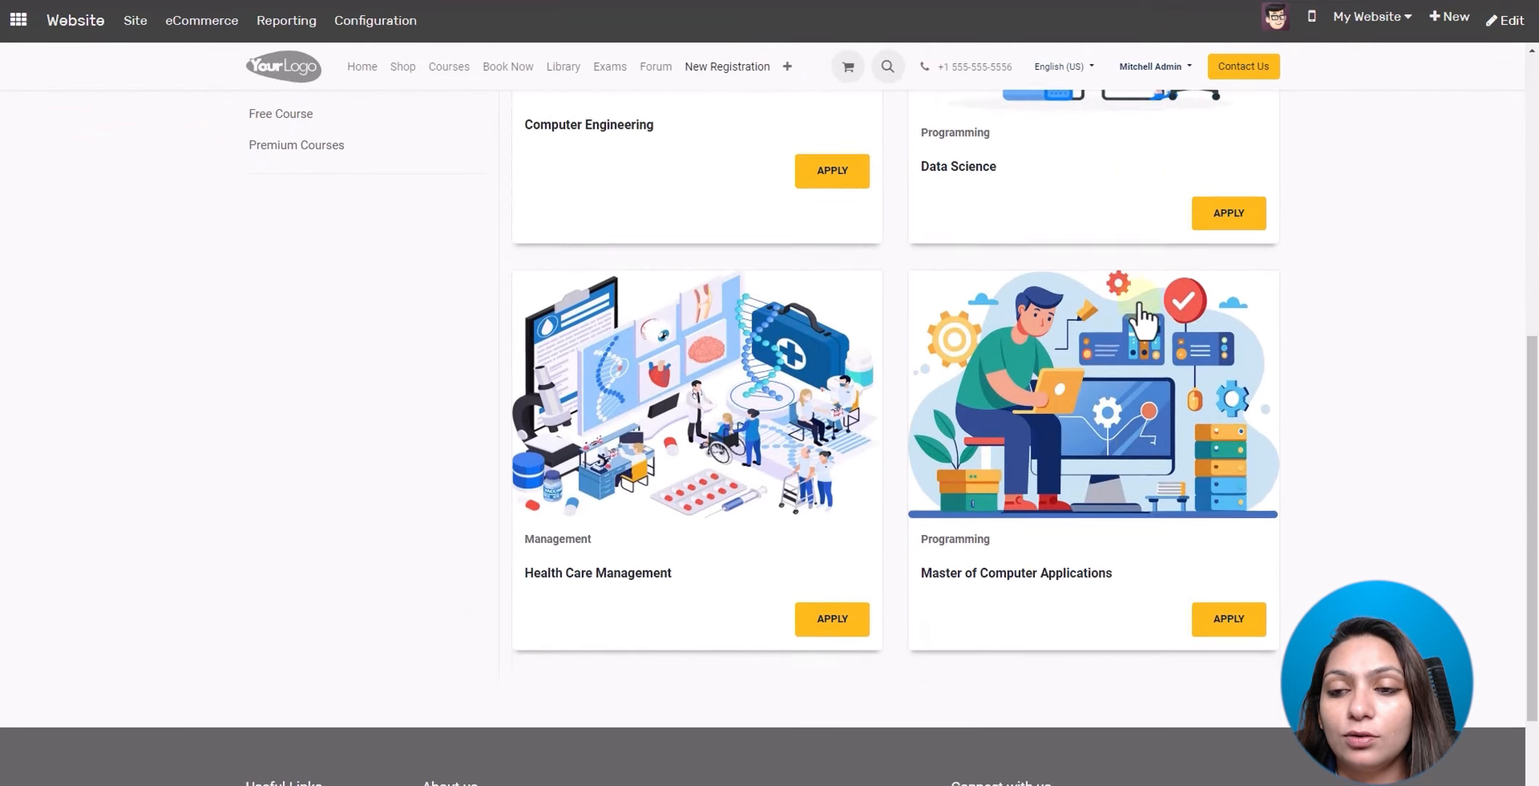
{"action": "scroll", "coordinate": [1338, 331], "scroll_direction": "up", "scroll_amount": 5}
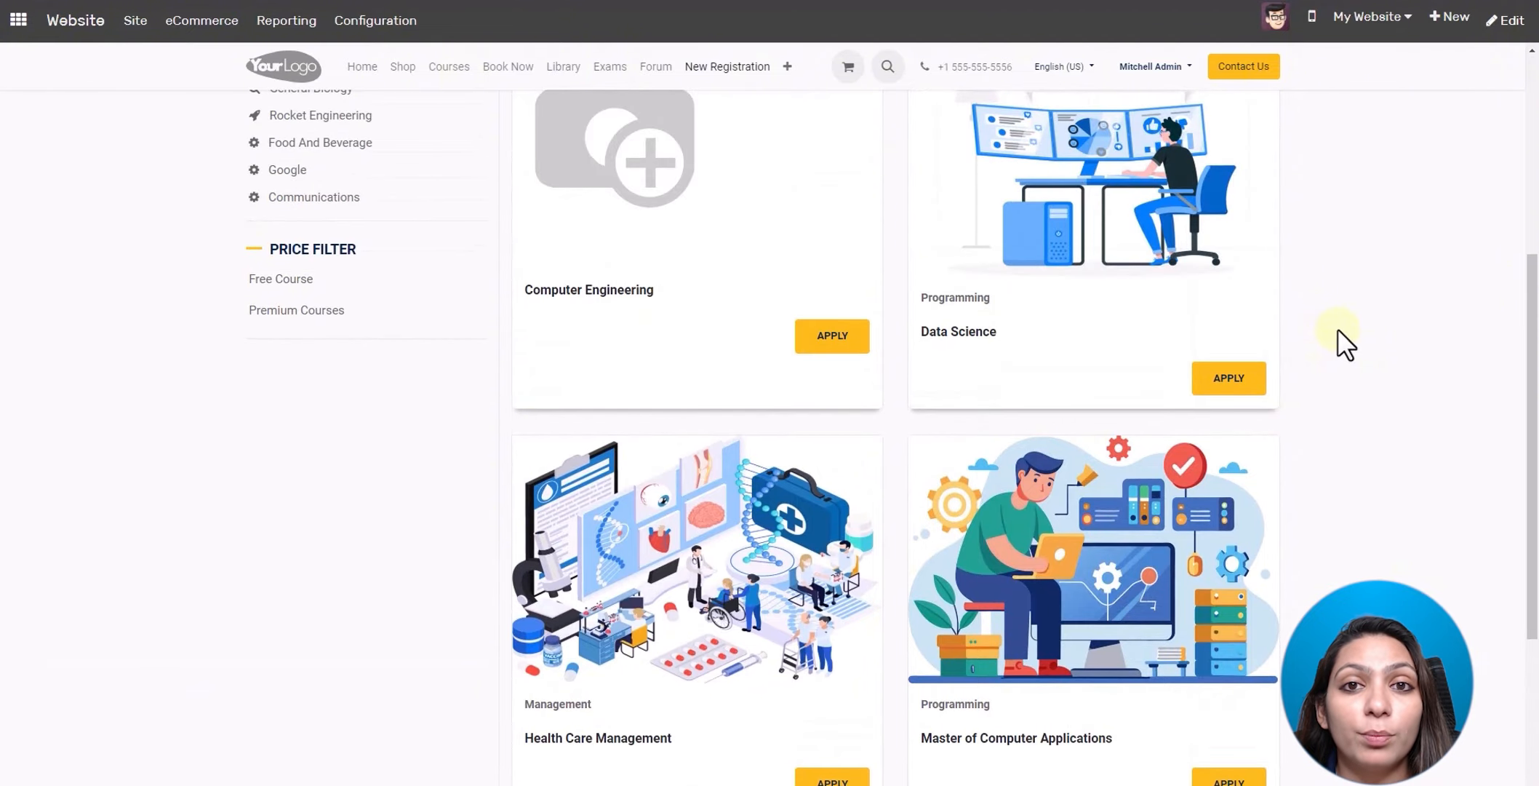
{"action": "scroll", "coordinate": [1338, 331], "scroll_direction": "up", "scroll_amount": 3}
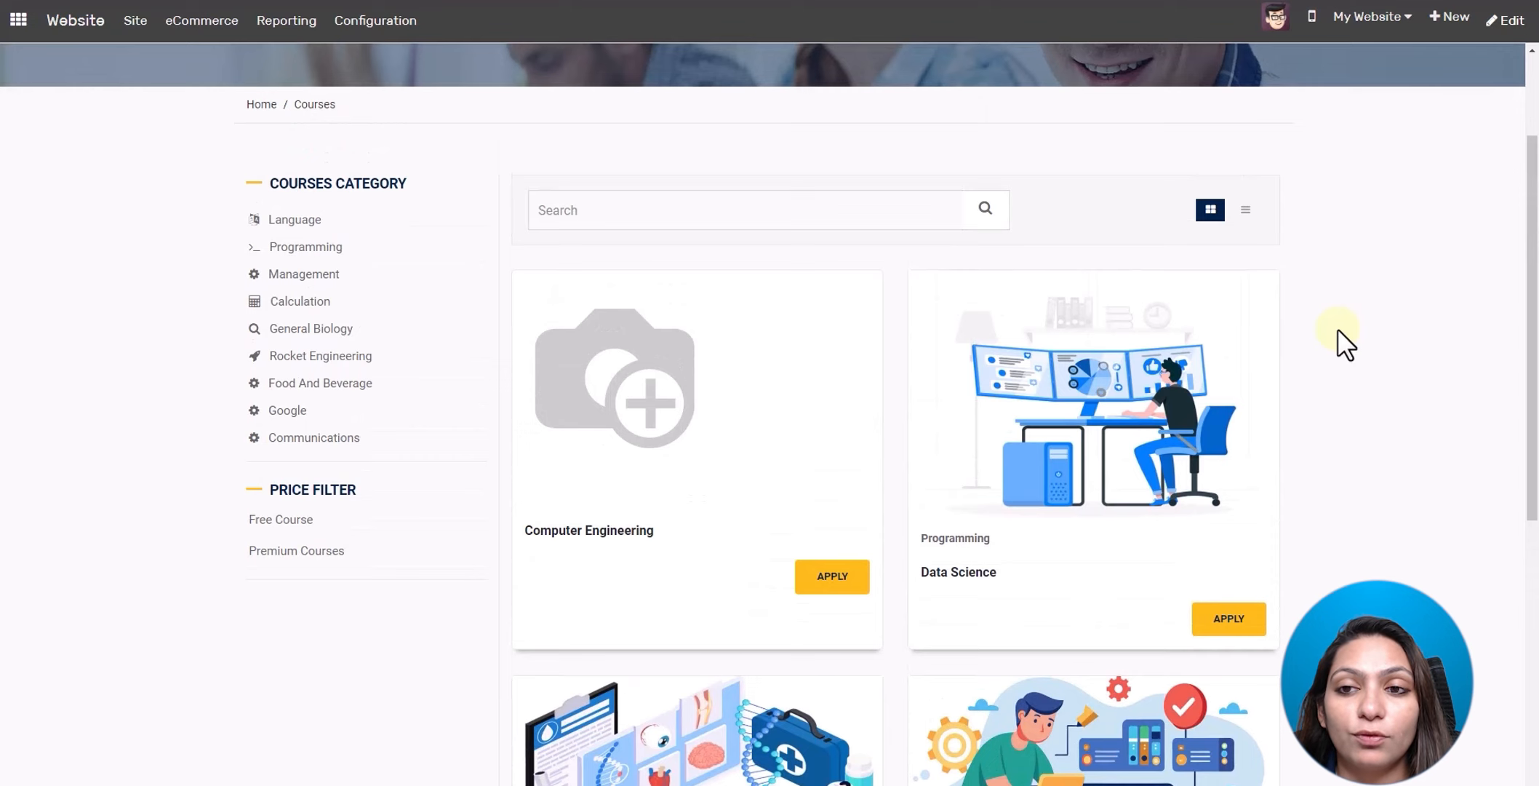
{"action": "scroll", "coordinate": [1337, 328], "scroll_direction": "down", "scroll_amount": 3}
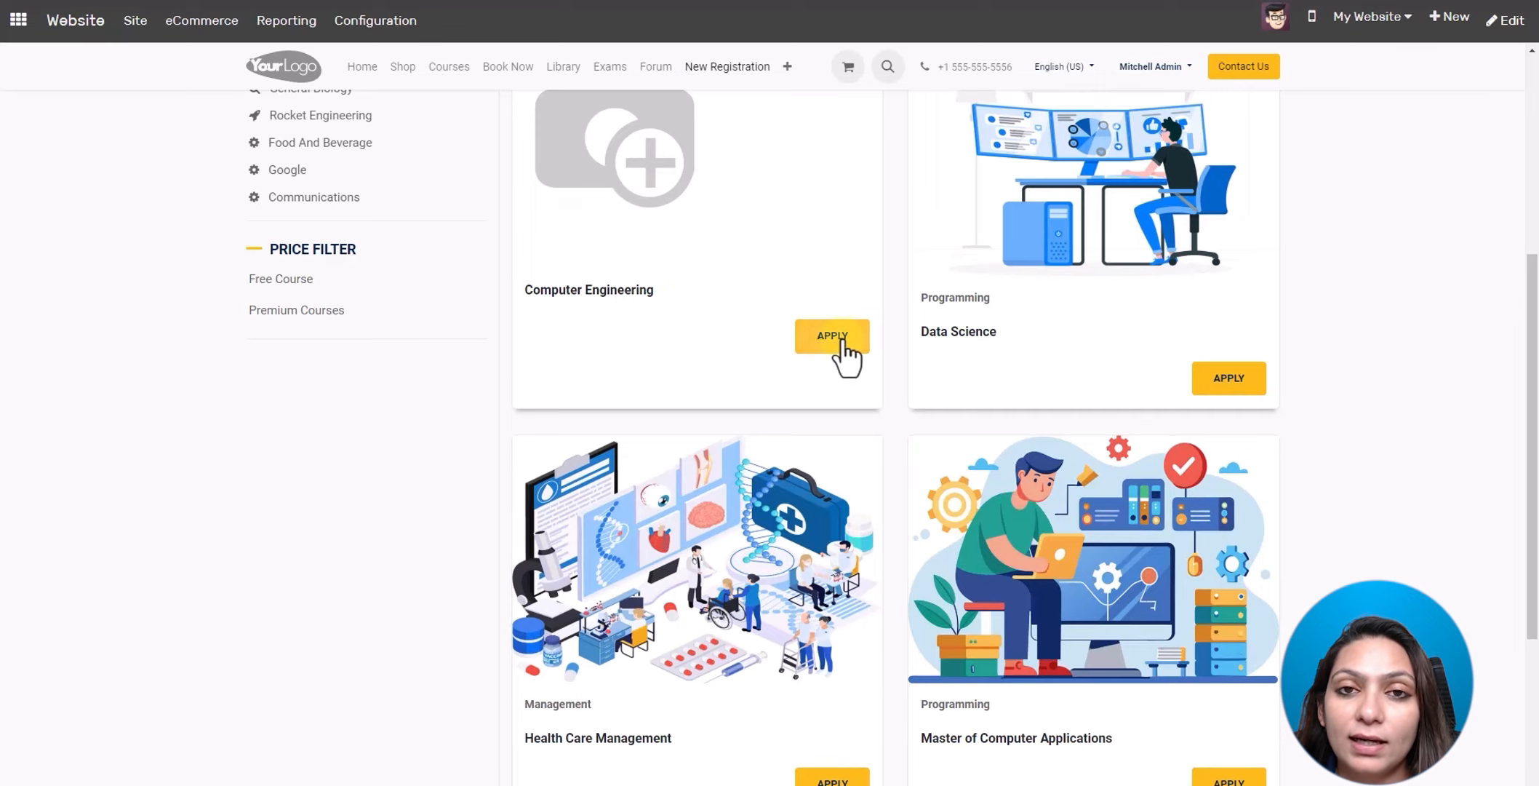
- Apply to Computer Engineering, autofilling the applicant's first name, last name and birth date, with gender Female
{"action": "left_click", "coordinate": [842, 341]}
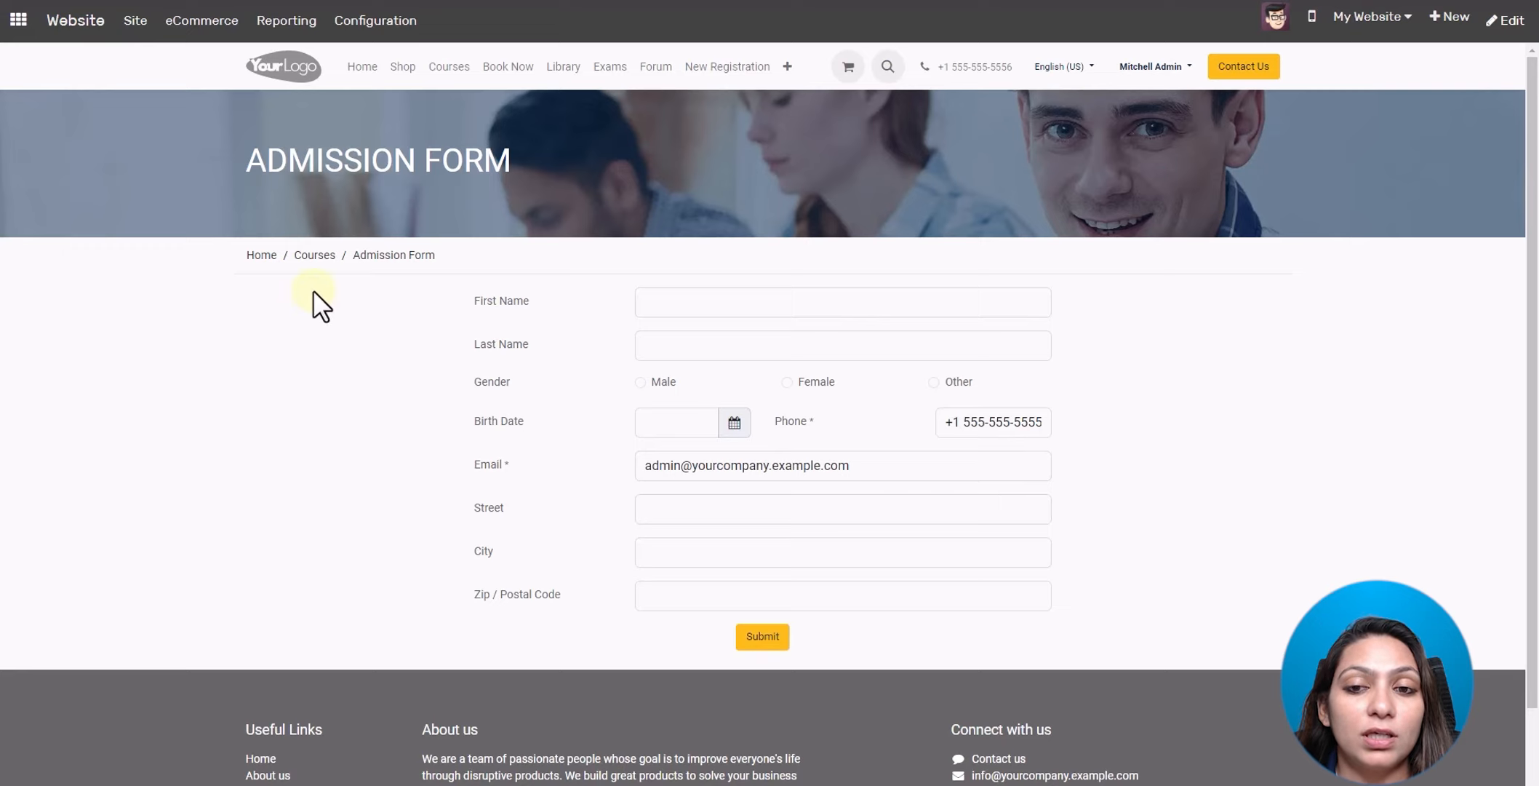
{"action": "left_click", "coordinate": [678, 301]}
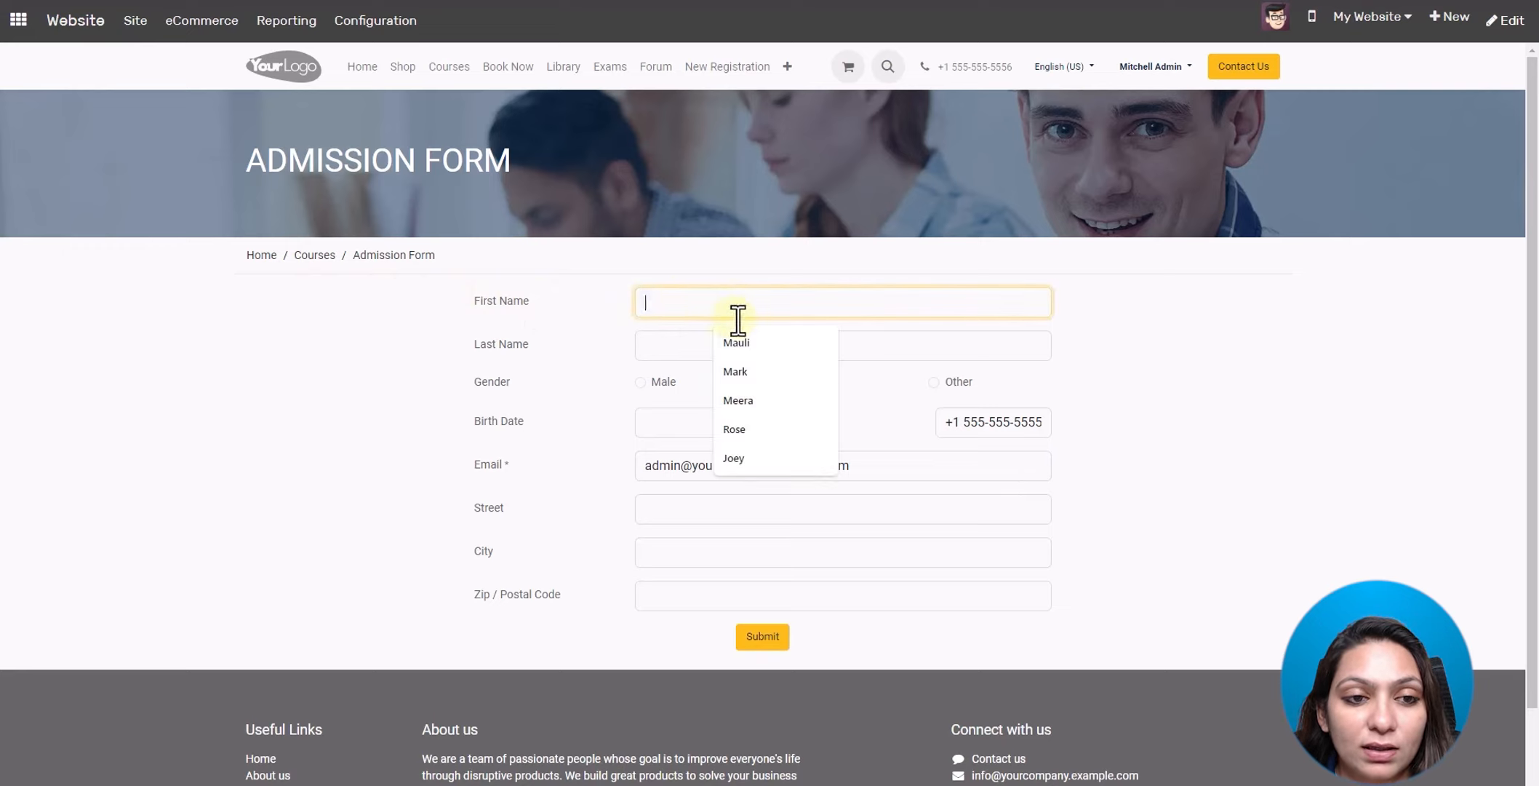
{"action": "left_click", "coordinate": [736, 342]}
{"action": "left_click", "coordinate": [700, 353]}
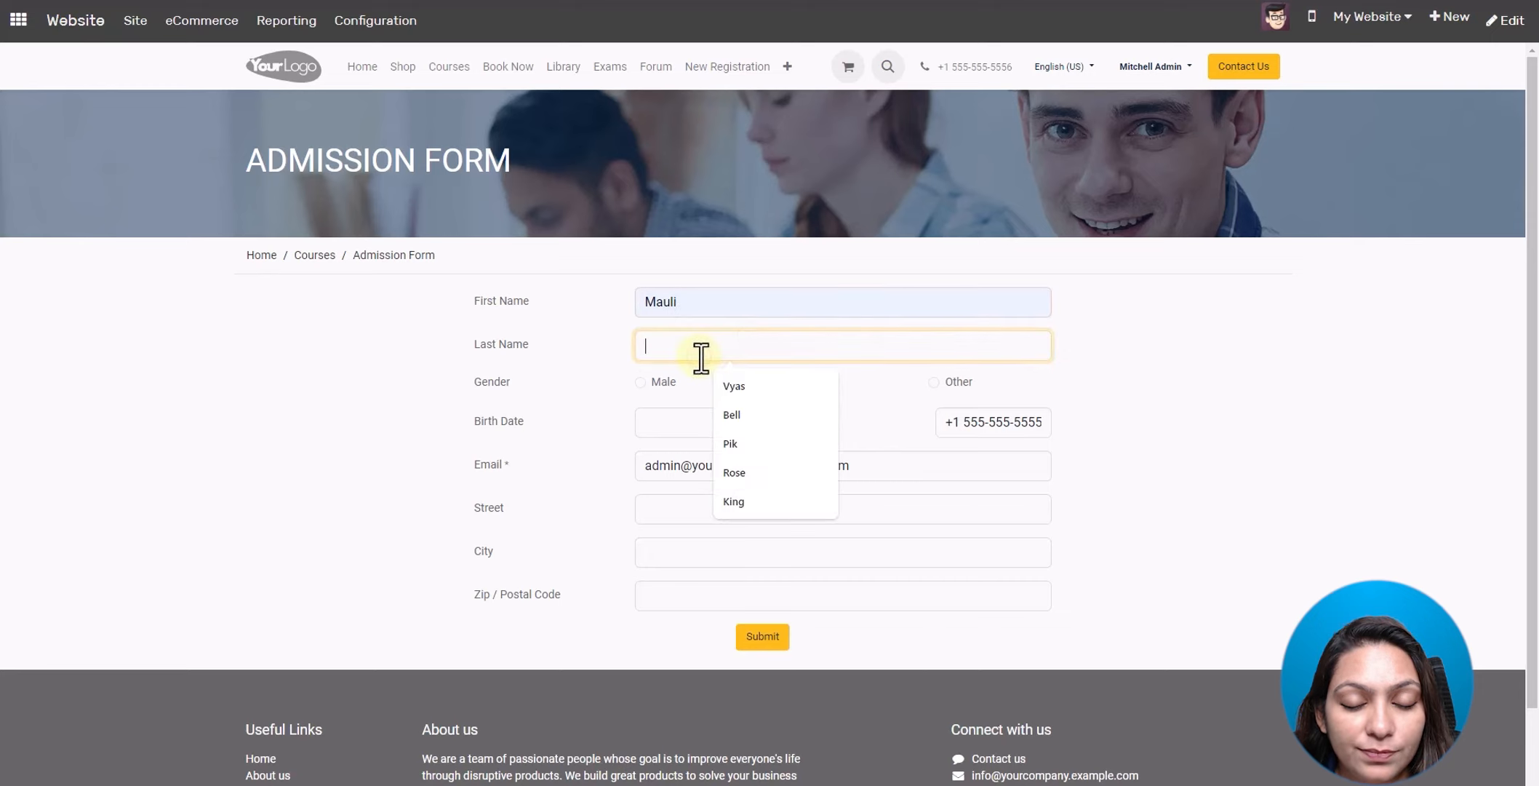
{"action": "left_click", "coordinate": [742, 381]}
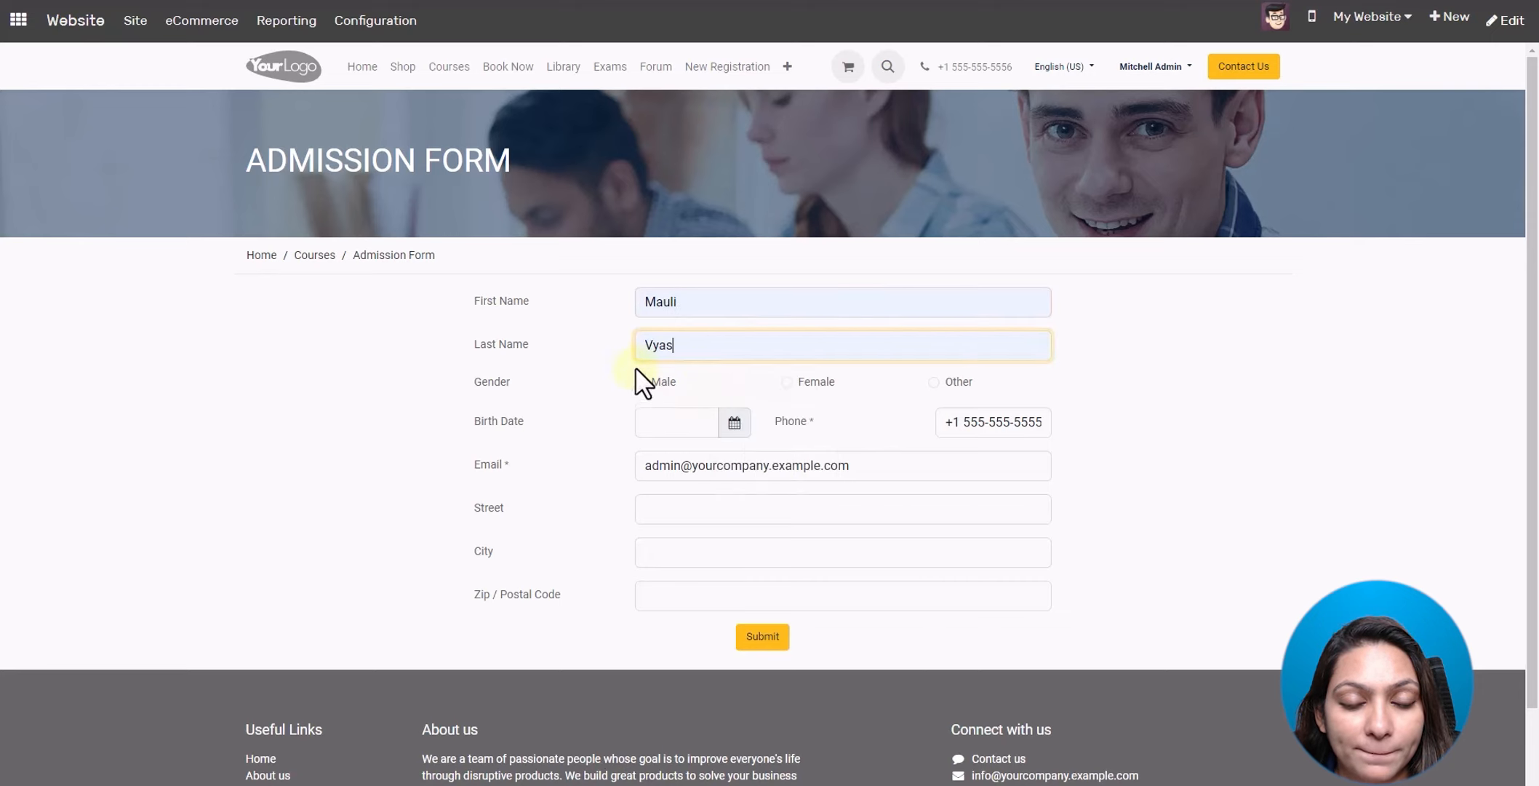
{"action": "left_click", "coordinate": [786, 384]}
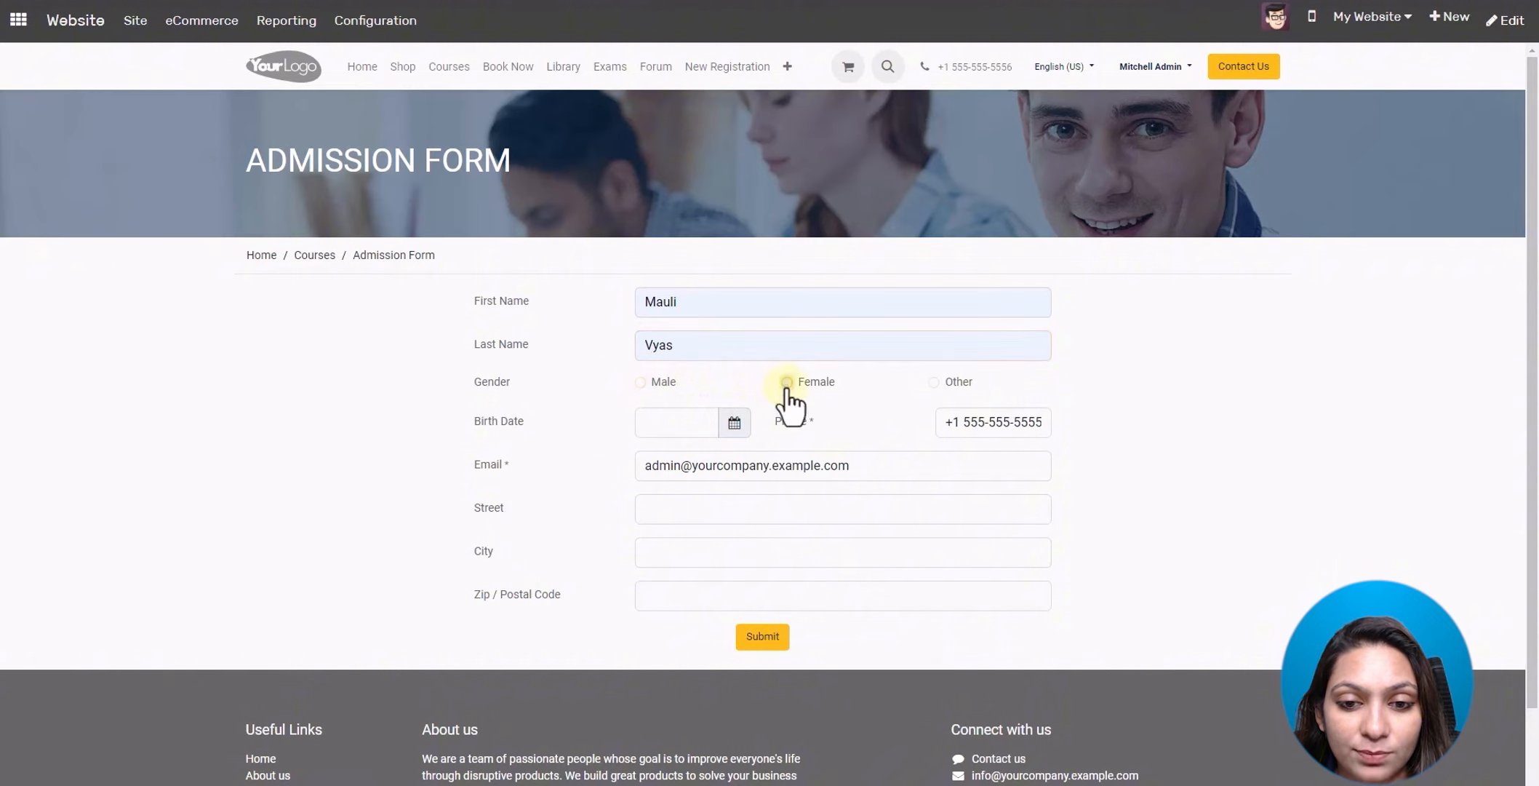
{"action": "left_click", "coordinate": [673, 419]}
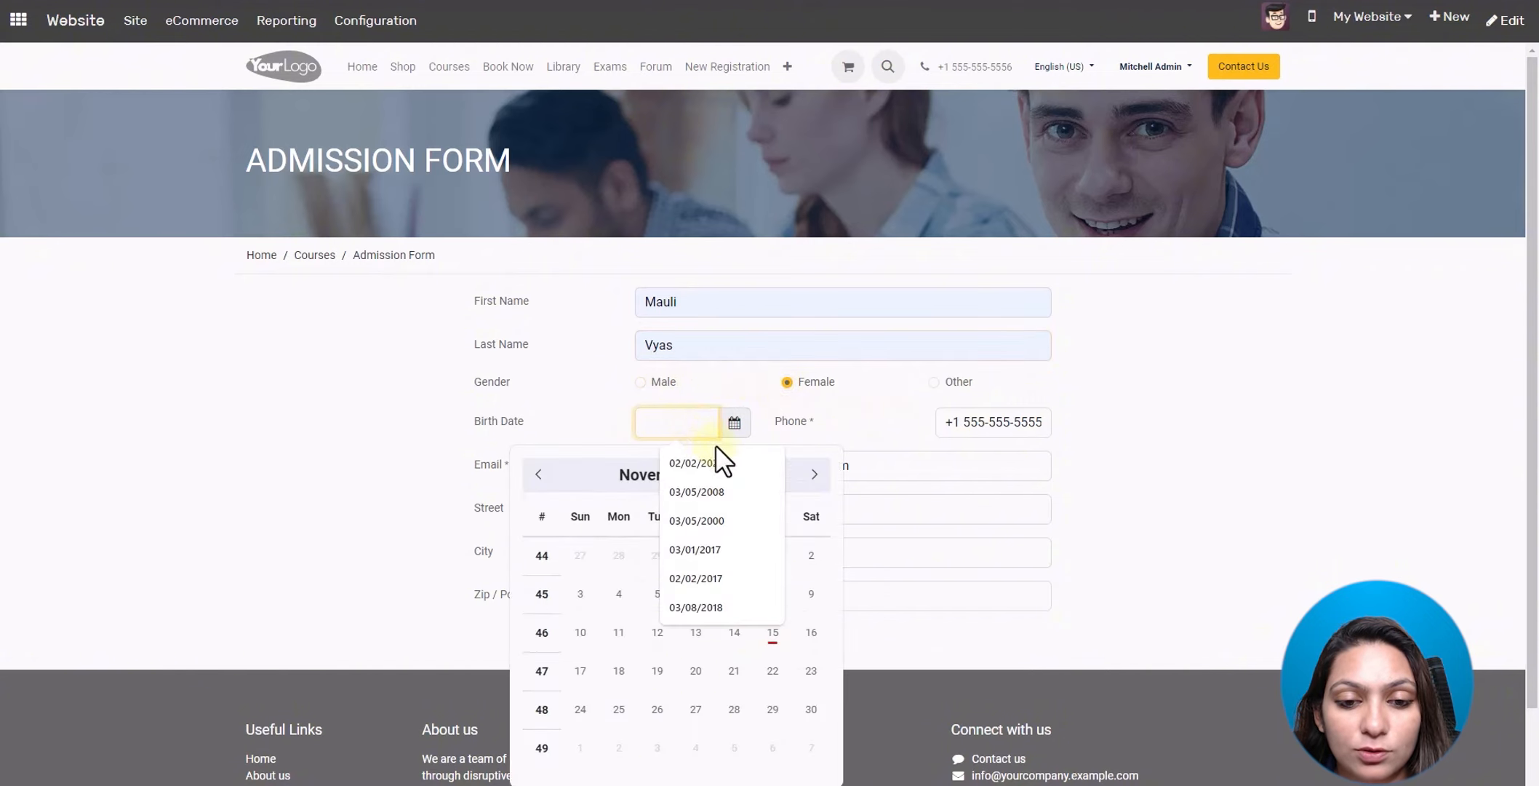
{"action": "left_click", "coordinate": [719, 521]}
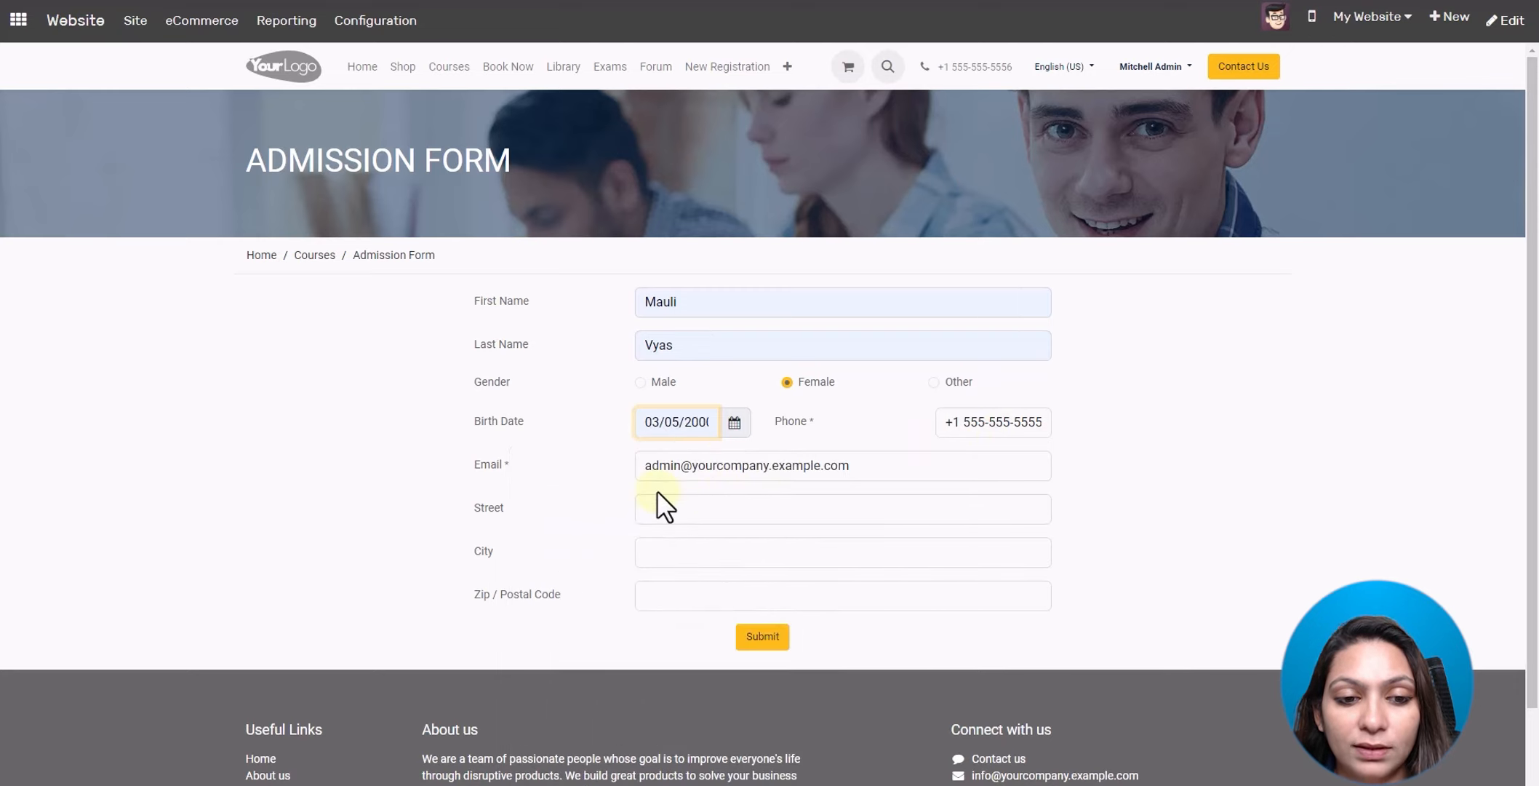
- Fill in the street address, city 'Hong Kong' and zip code, then submit the application
{"action": "left_click", "coordinate": [660, 509]}
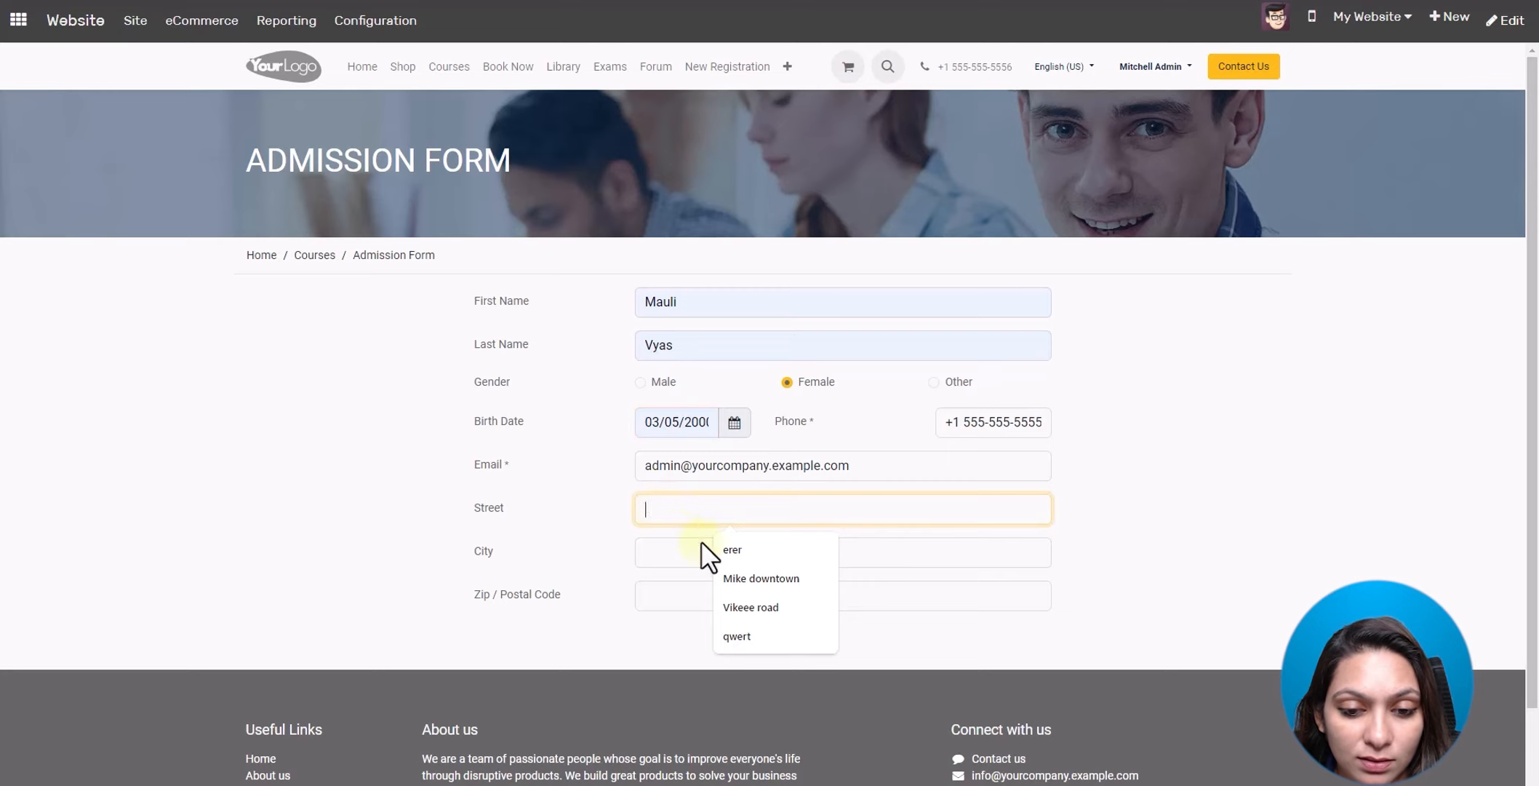
{"action": "left_click", "coordinate": [744, 579]}
{"action": "left_click", "coordinate": [686, 562]}
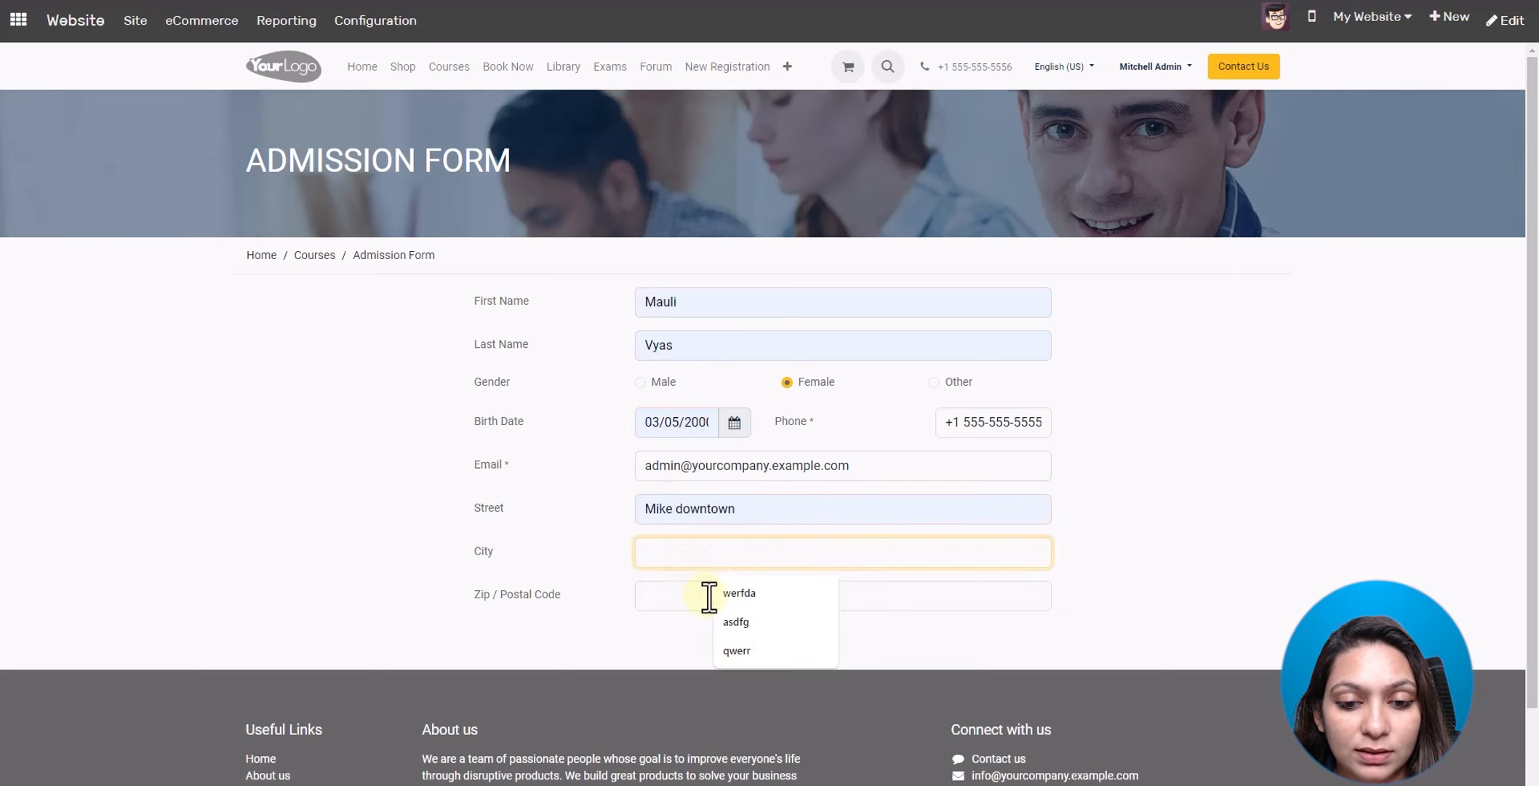
{"action": "type", "text": "Hon"}
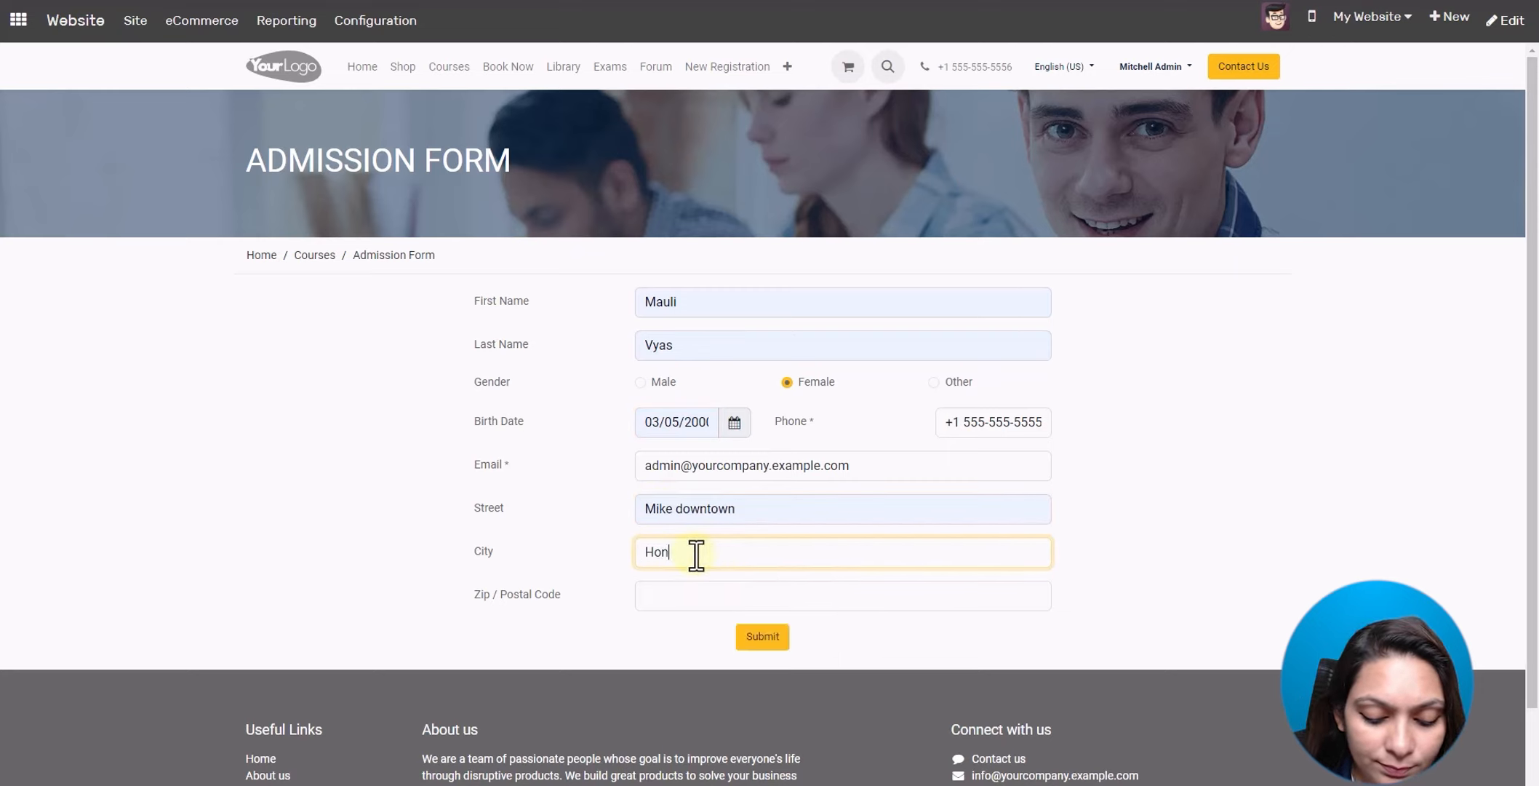
{"action": "type", "text": "g Kong"}
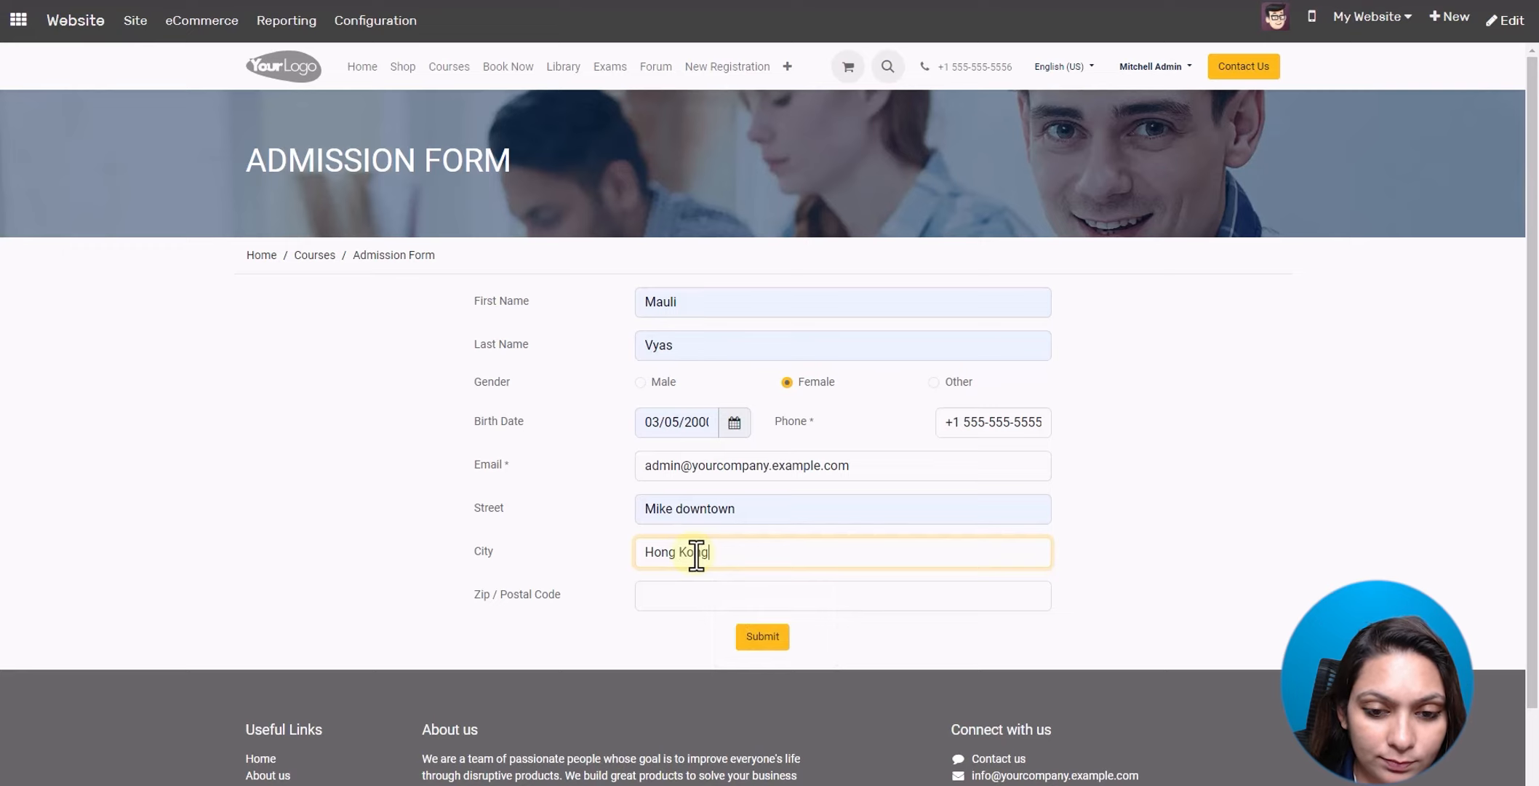
{"action": "left_click", "coordinate": [671, 605]}
{"action": "left_click", "coordinate": [750, 636]}
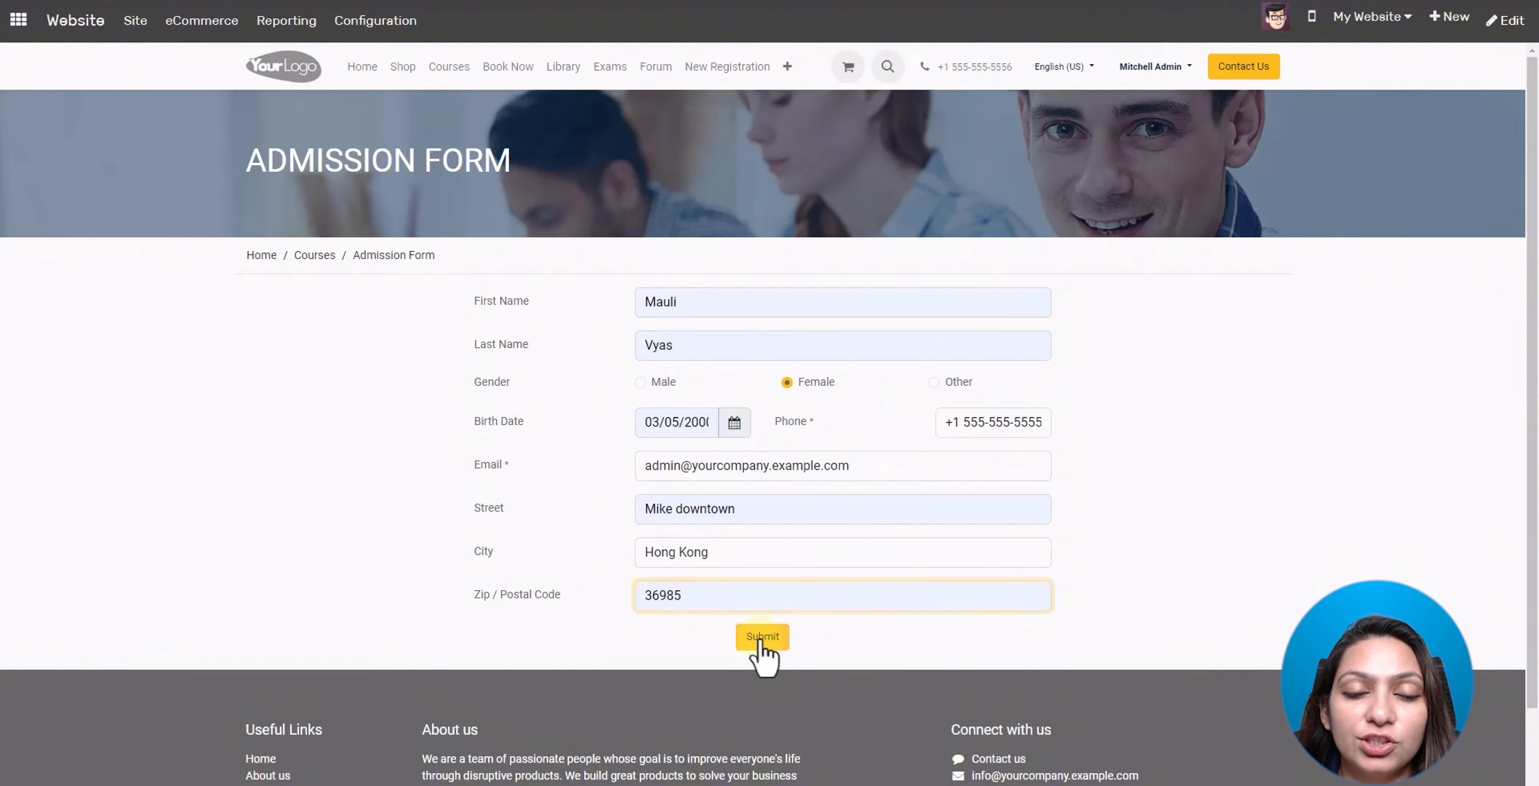
{"action": "left_click", "coordinate": [758, 639]}
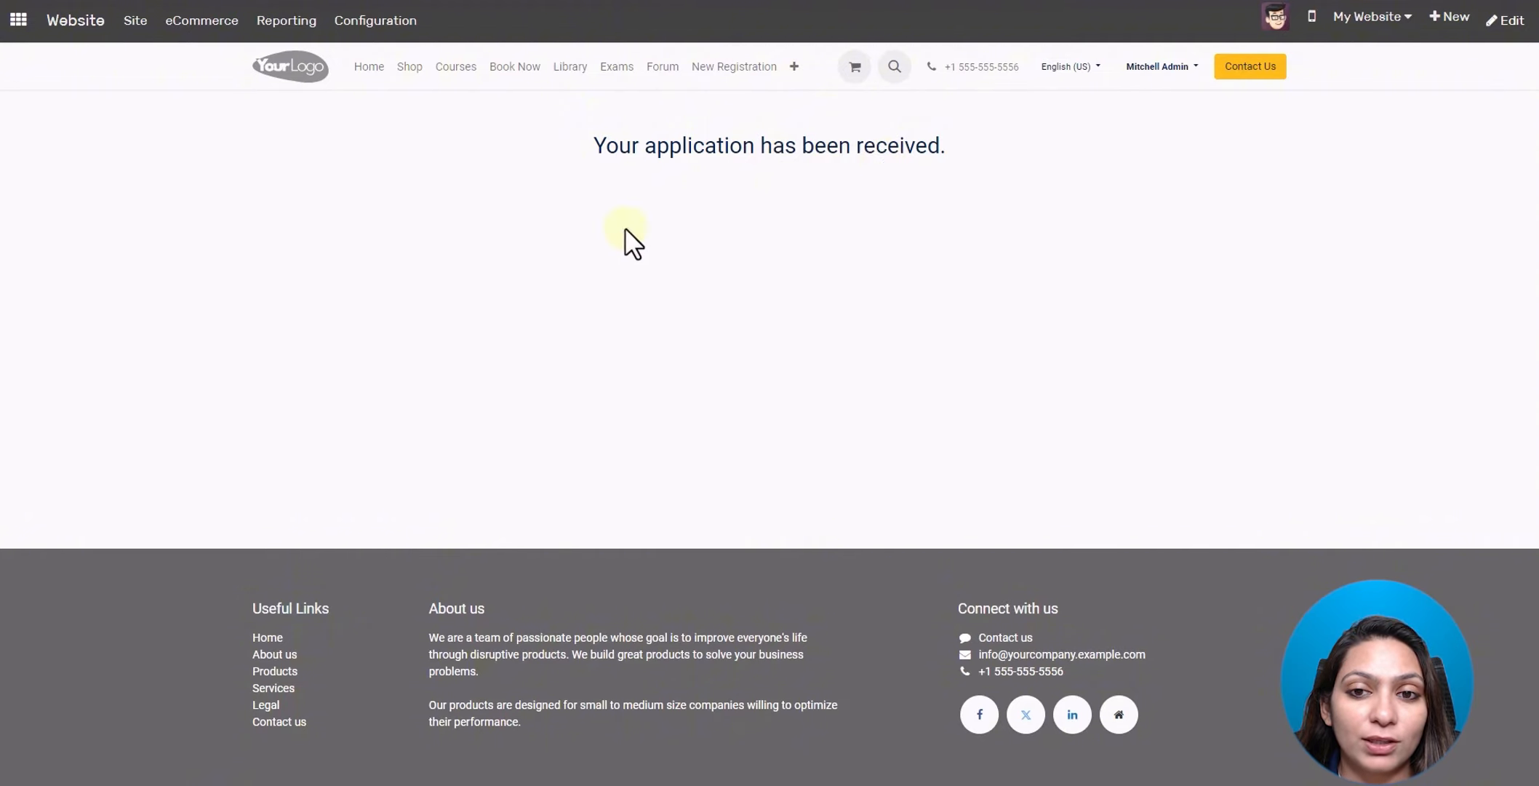
- Open the Admissions Applications list showing 30 registrations, newest the online Computer Engineering one
{"action": "left_click", "coordinate": [22, 24]}
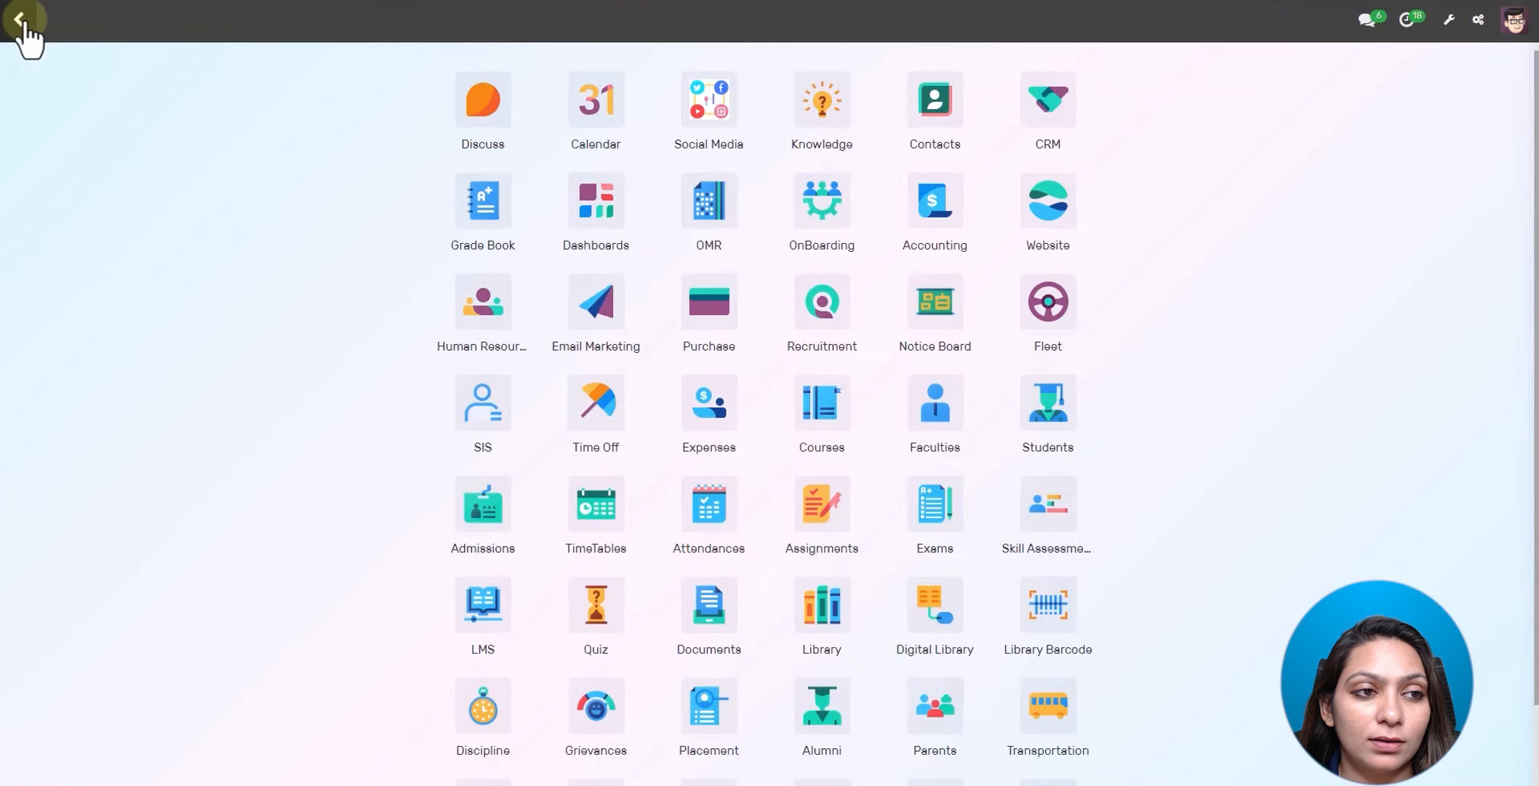
{"action": "left_click", "coordinate": [483, 510]}
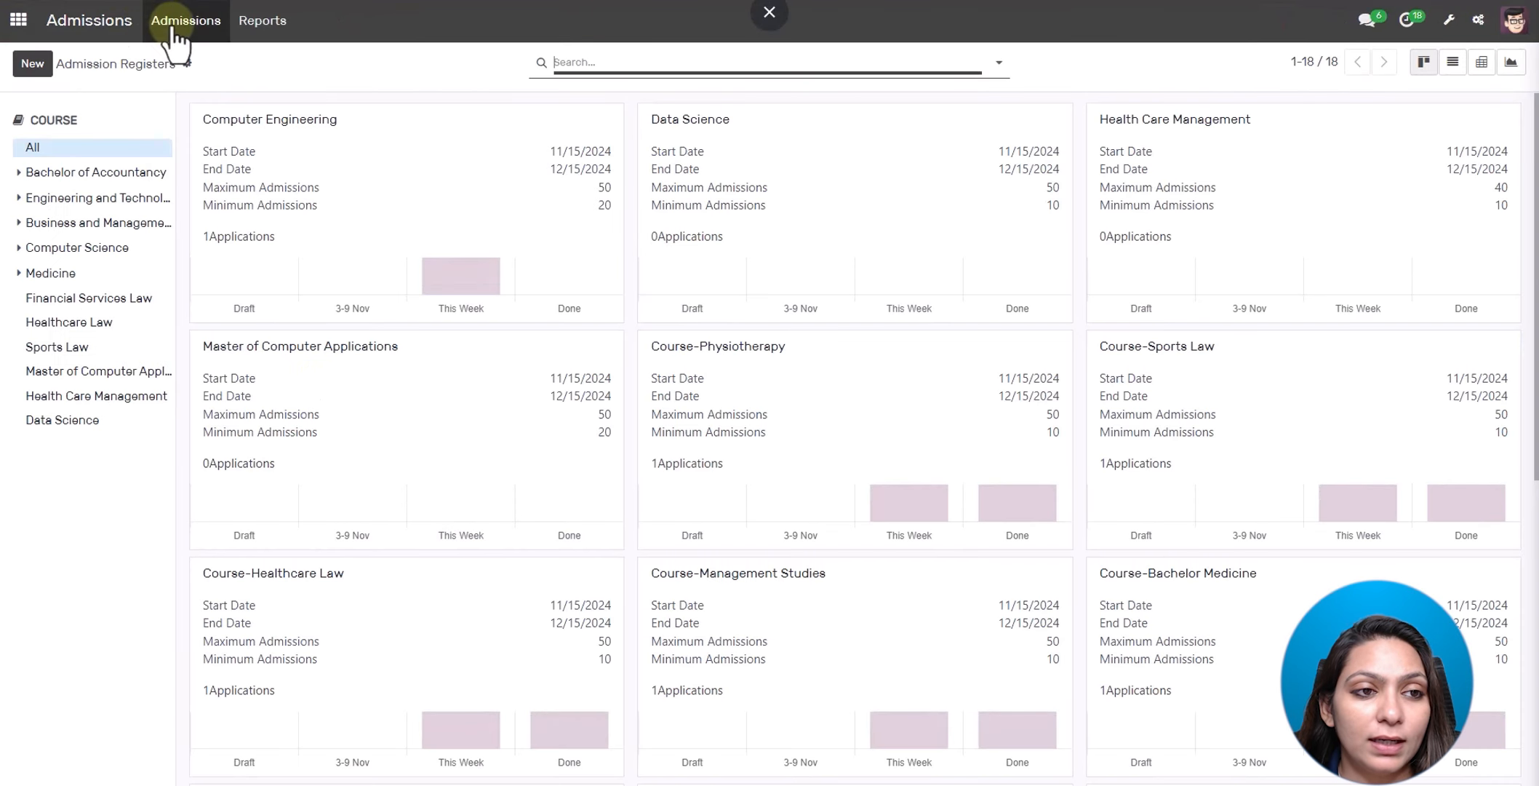
{"action": "left_click", "coordinate": [185, 20]}
{"action": "left_click", "coordinate": [198, 85]}
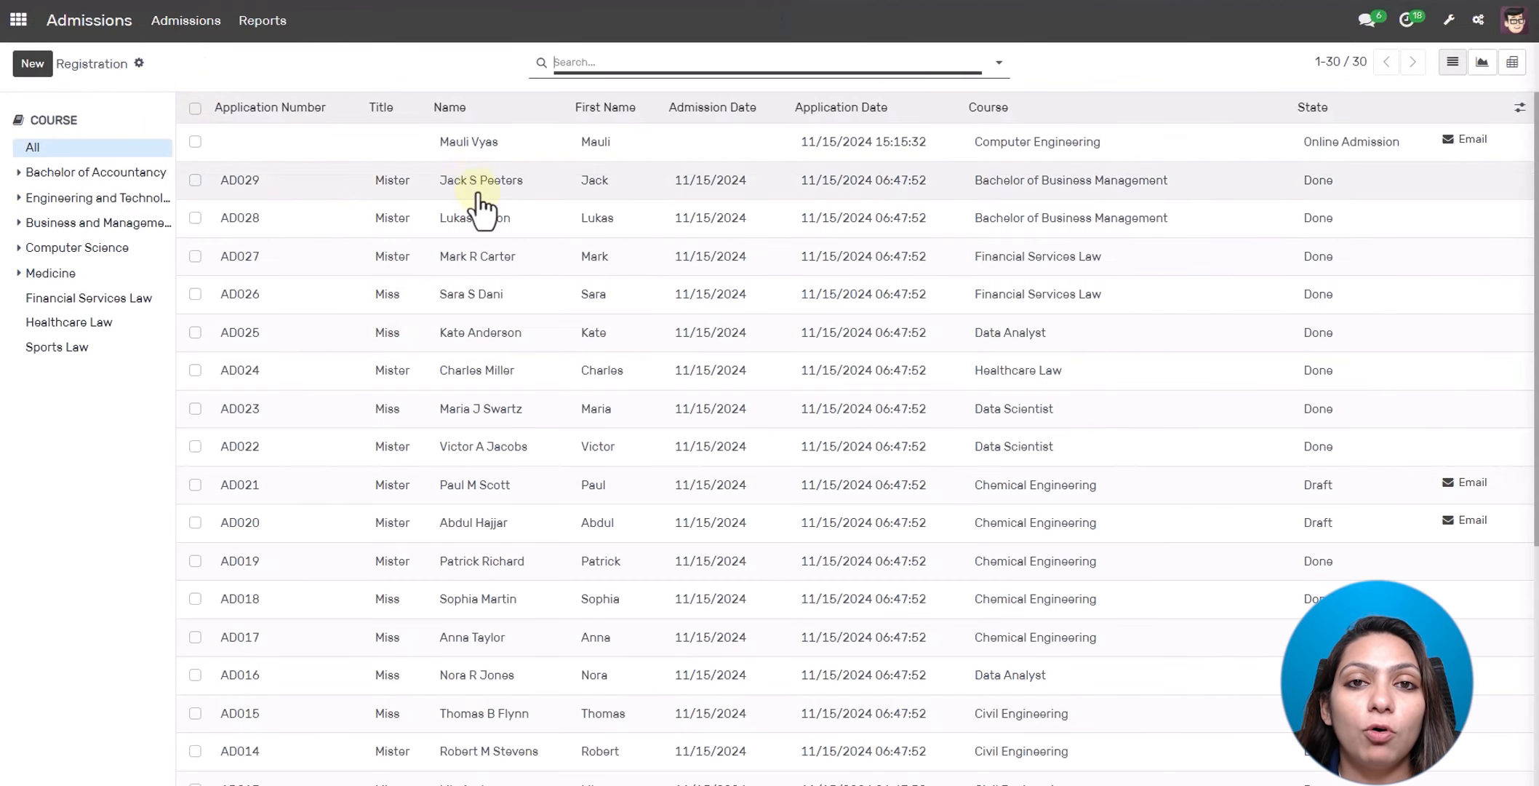
{"action": "scroll", "coordinate": [486, 233], "scroll_direction": "down", "scroll_amount": 4}
{"action": "scroll", "coordinate": [486, 233], "scroll_direction": "up", "scroll_amount": 4}
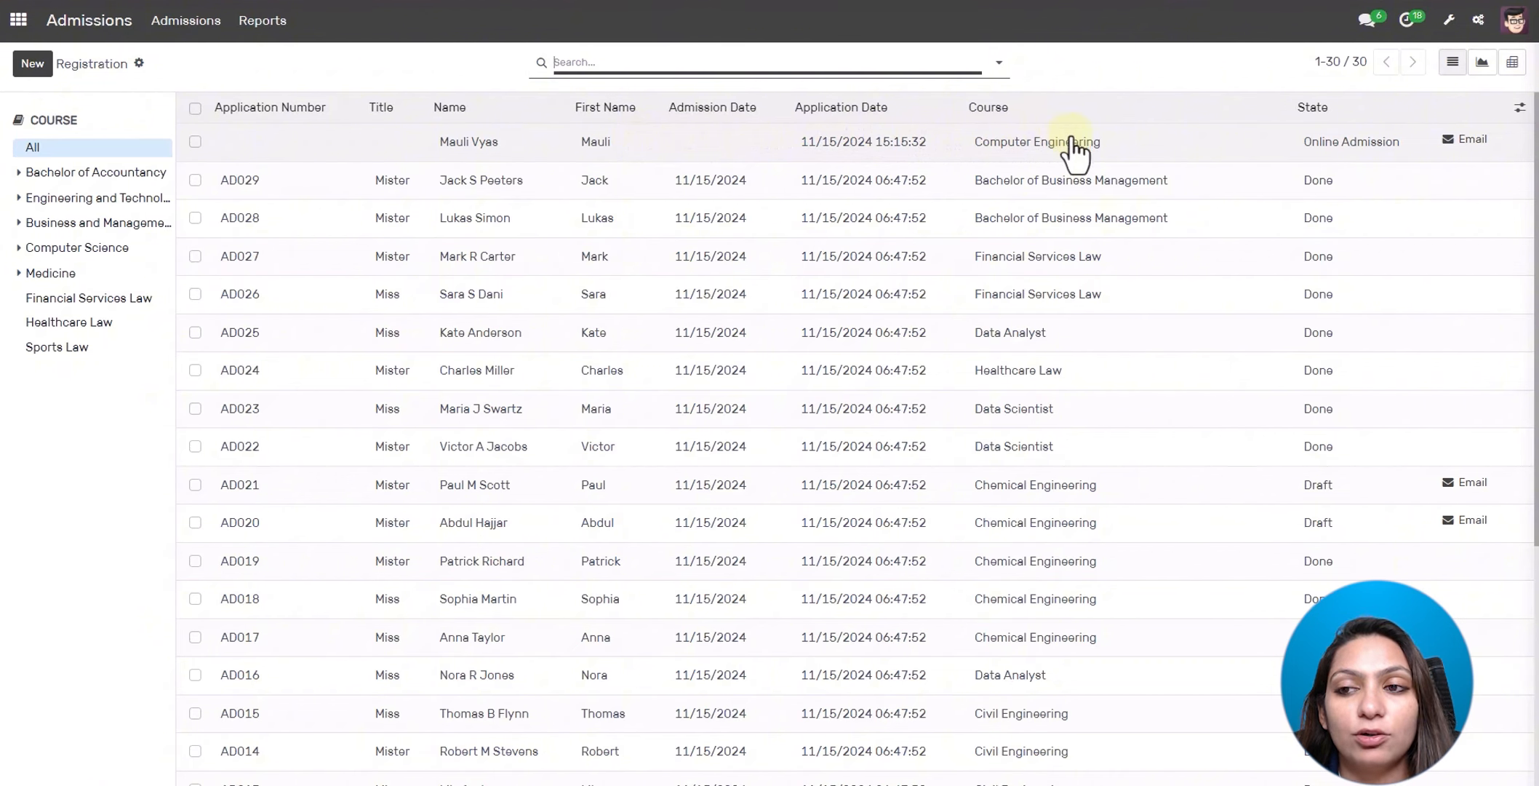
- Assign the new Computer Engineering application to COMP Batch with admission date 11/15/2024, then begin a message
{"action": "left_click", "coordinate": [401, 154]}
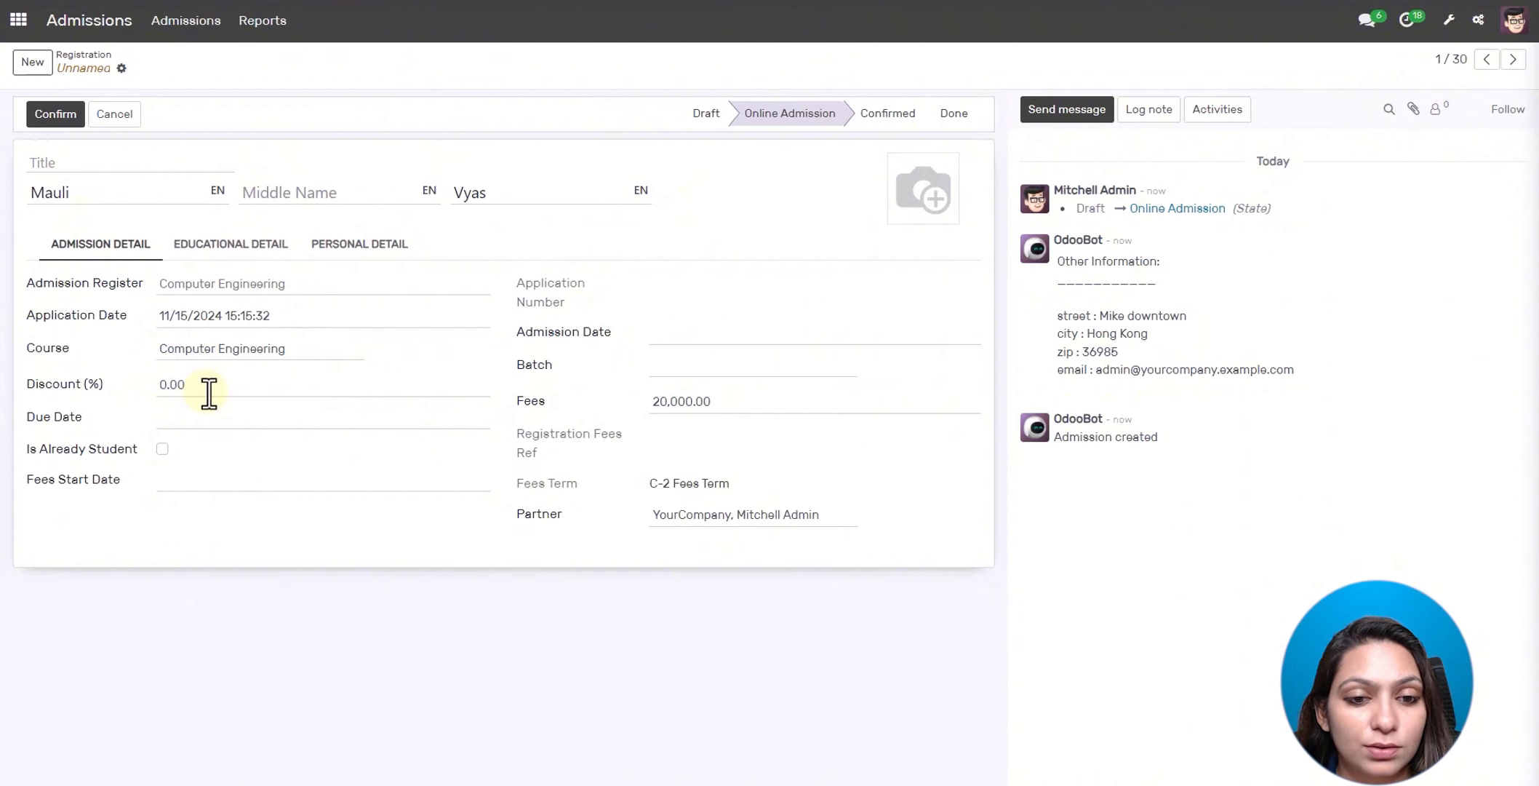
{"action": "left_click", "coordinate": [792, 366]}
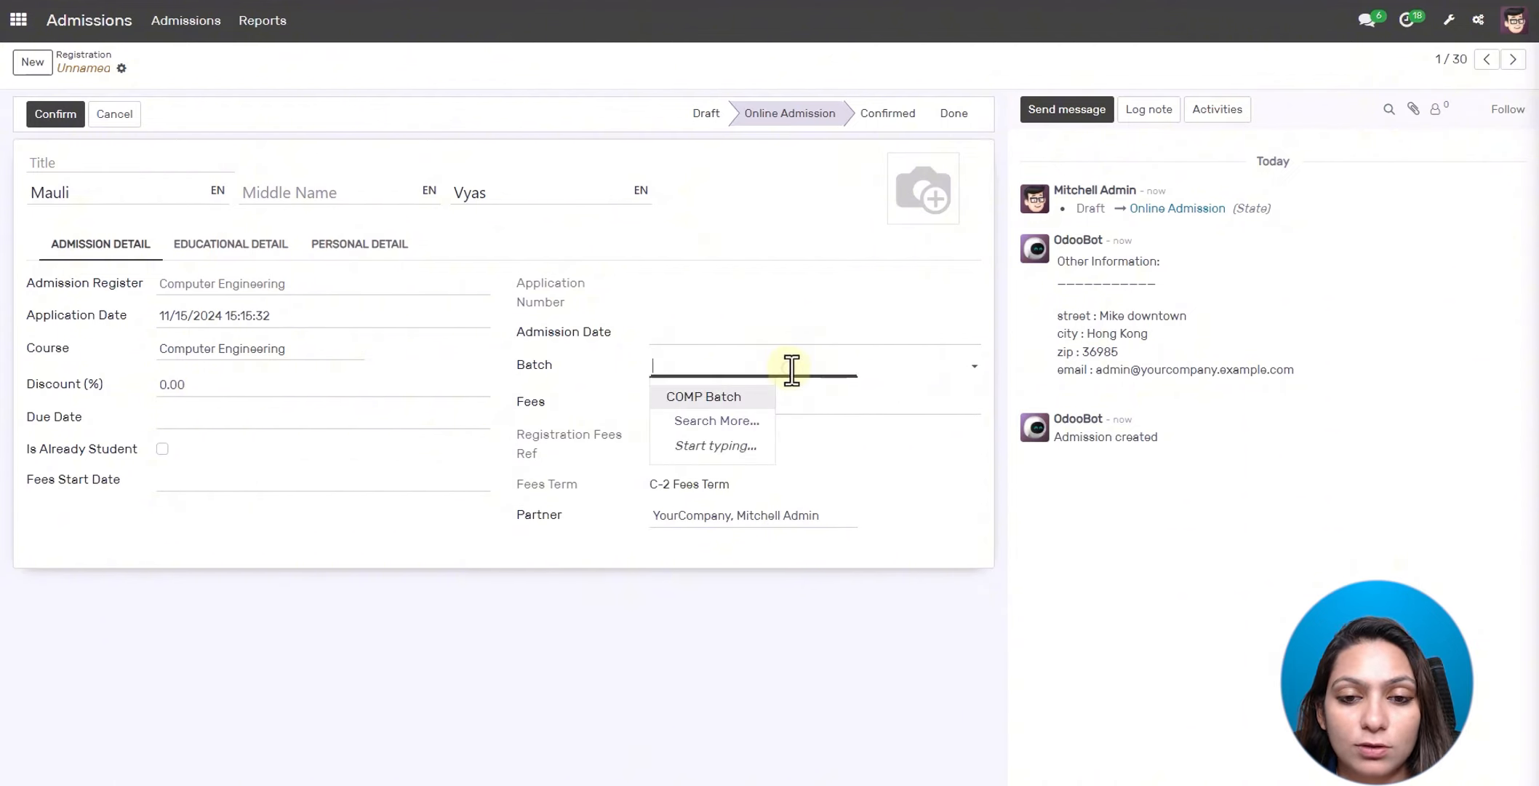
{"action": "left_click", "coordinate": [713, 398]}
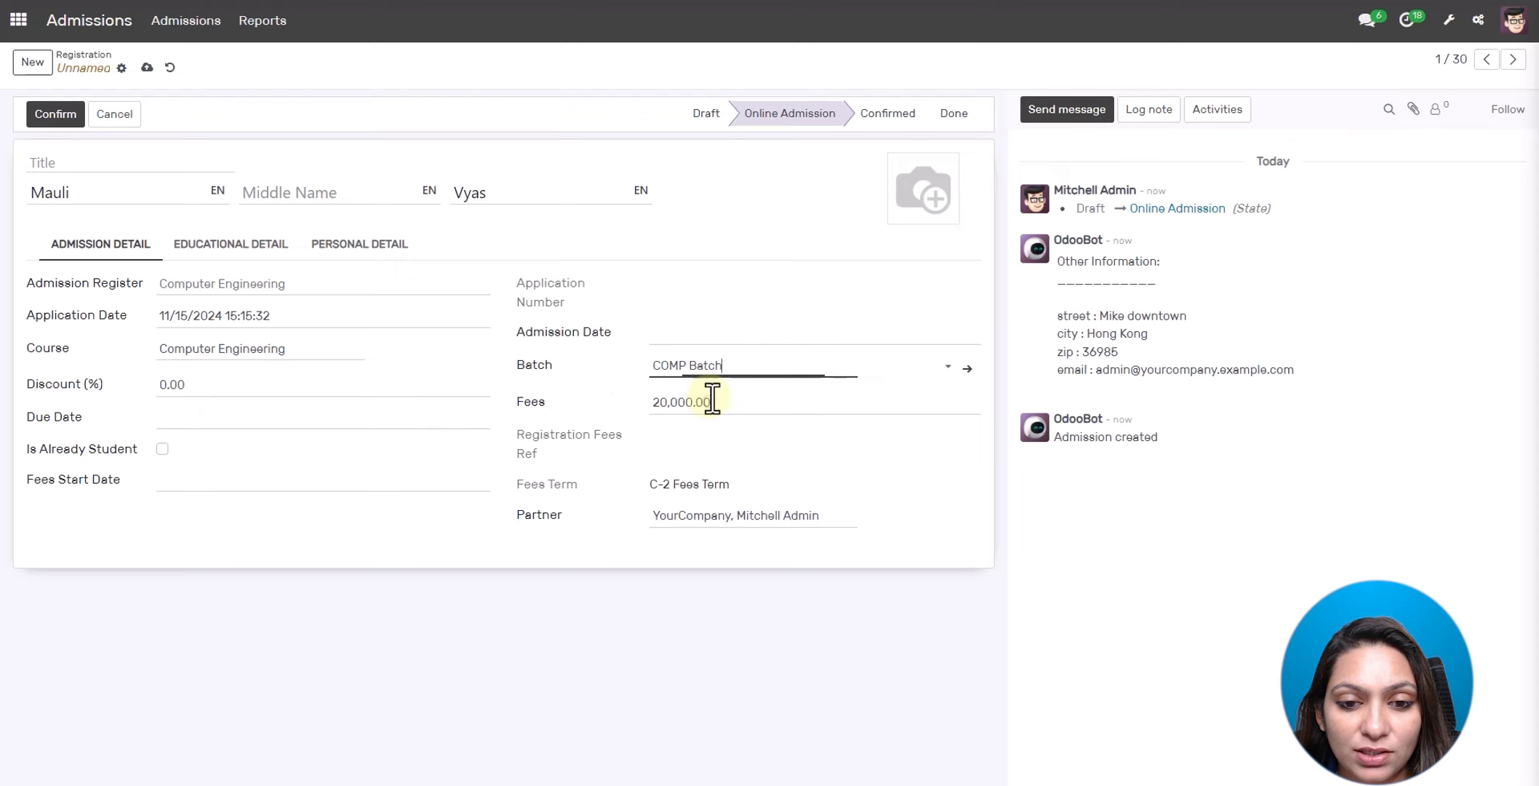
{"action": "left_click", "coordinate": [726, 335]}
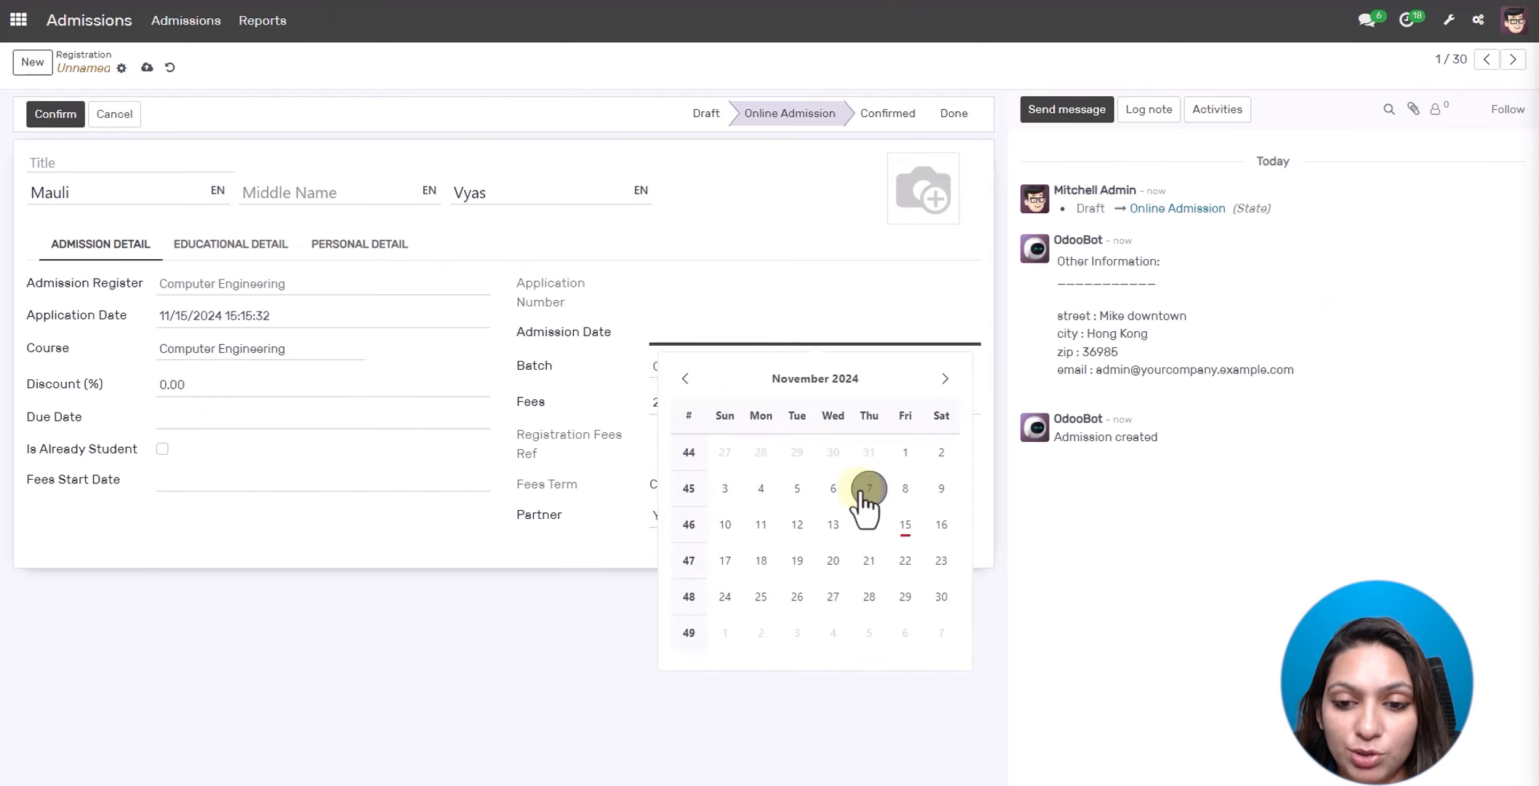
{"action": "left_click", "coordinate": [905, 524]}
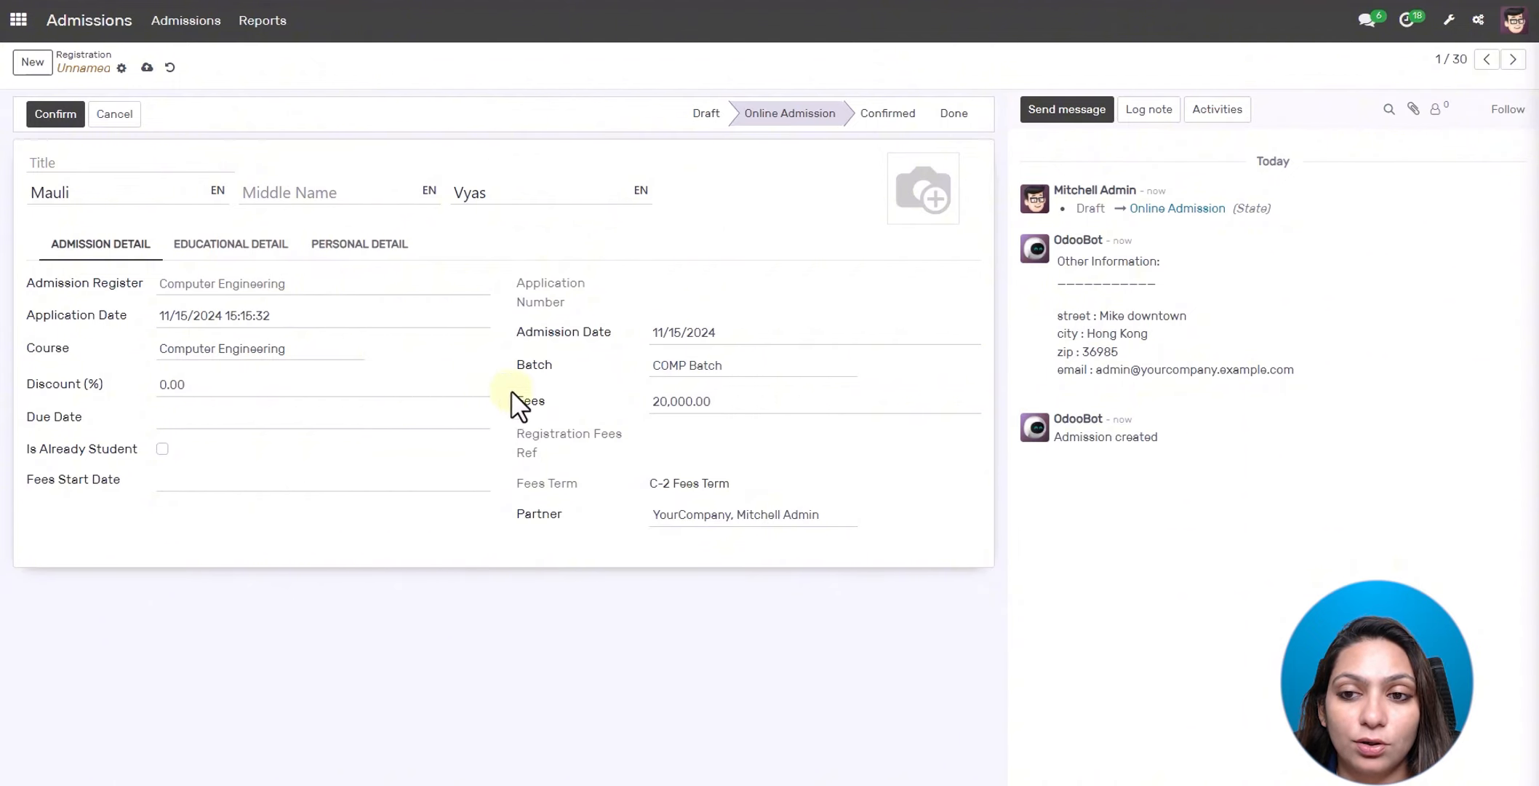
{"action": "left_click", "coordinate": [1068, 113]}
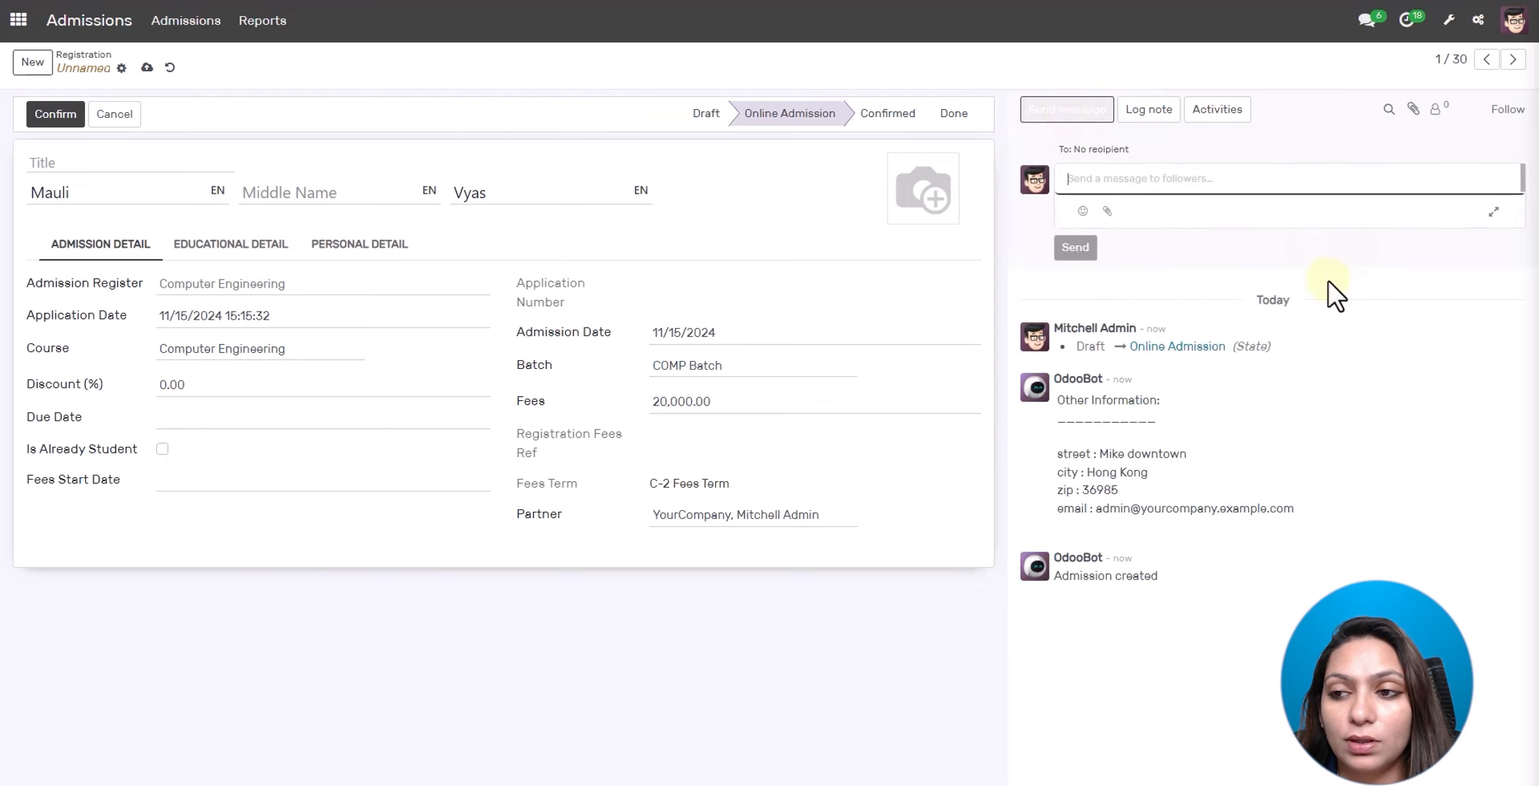
{"action": "left_click", "coordinate": [1490, 216]}
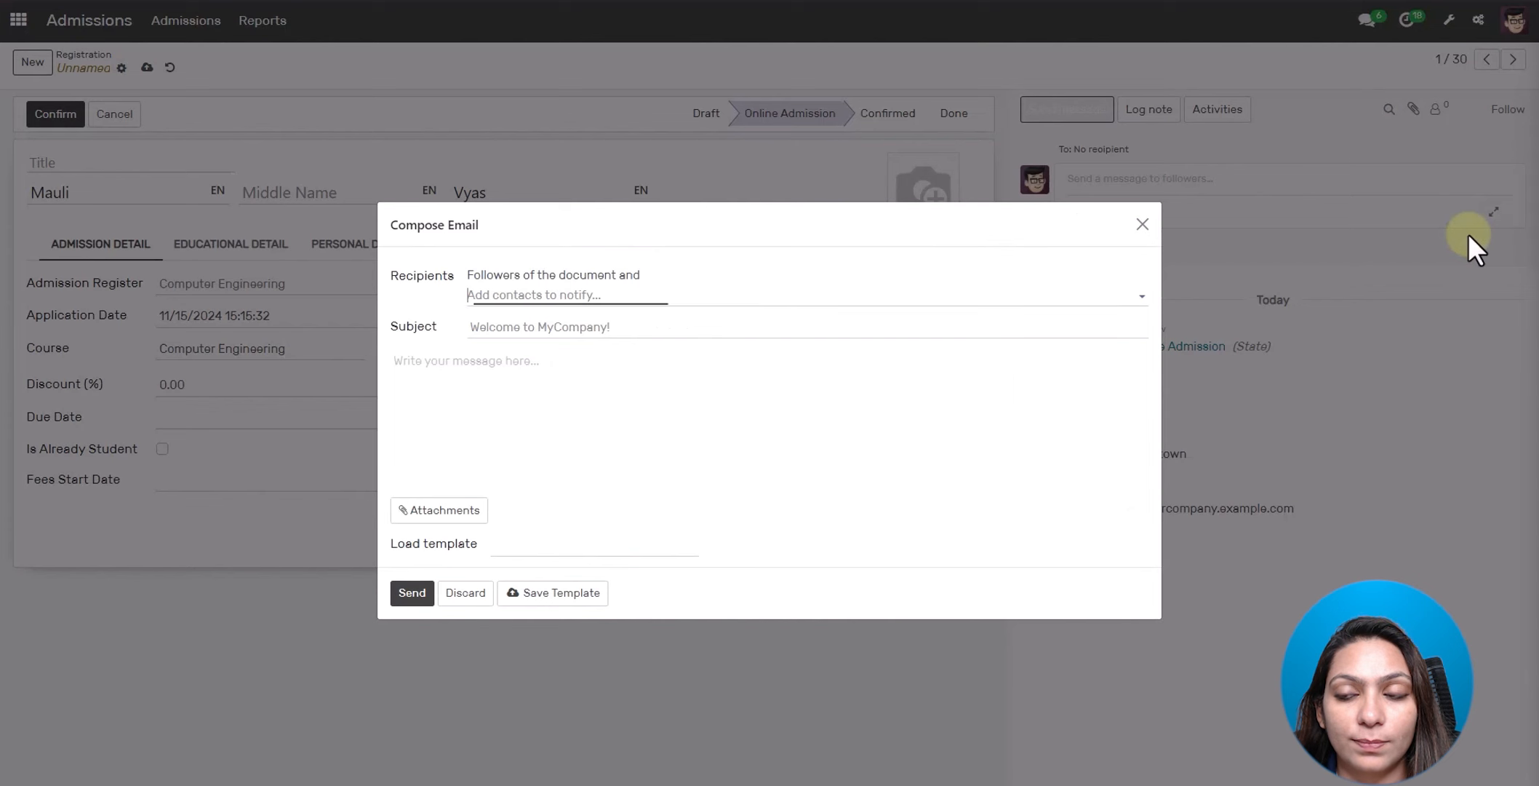
{"action": "left_click", "coordinate": [649, 544]}
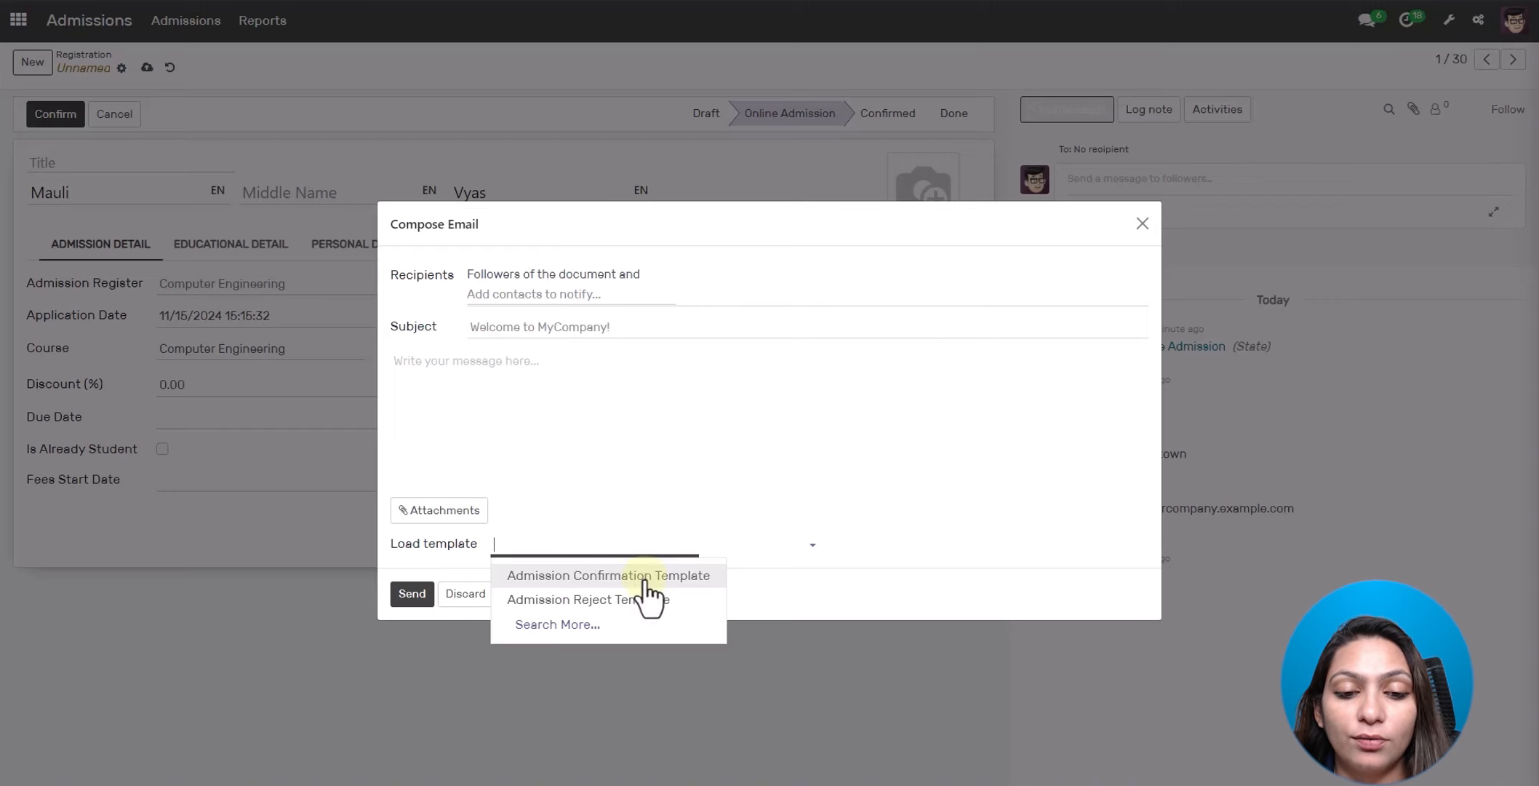
{"action": "left_click", "coordinate": [647, 578]}
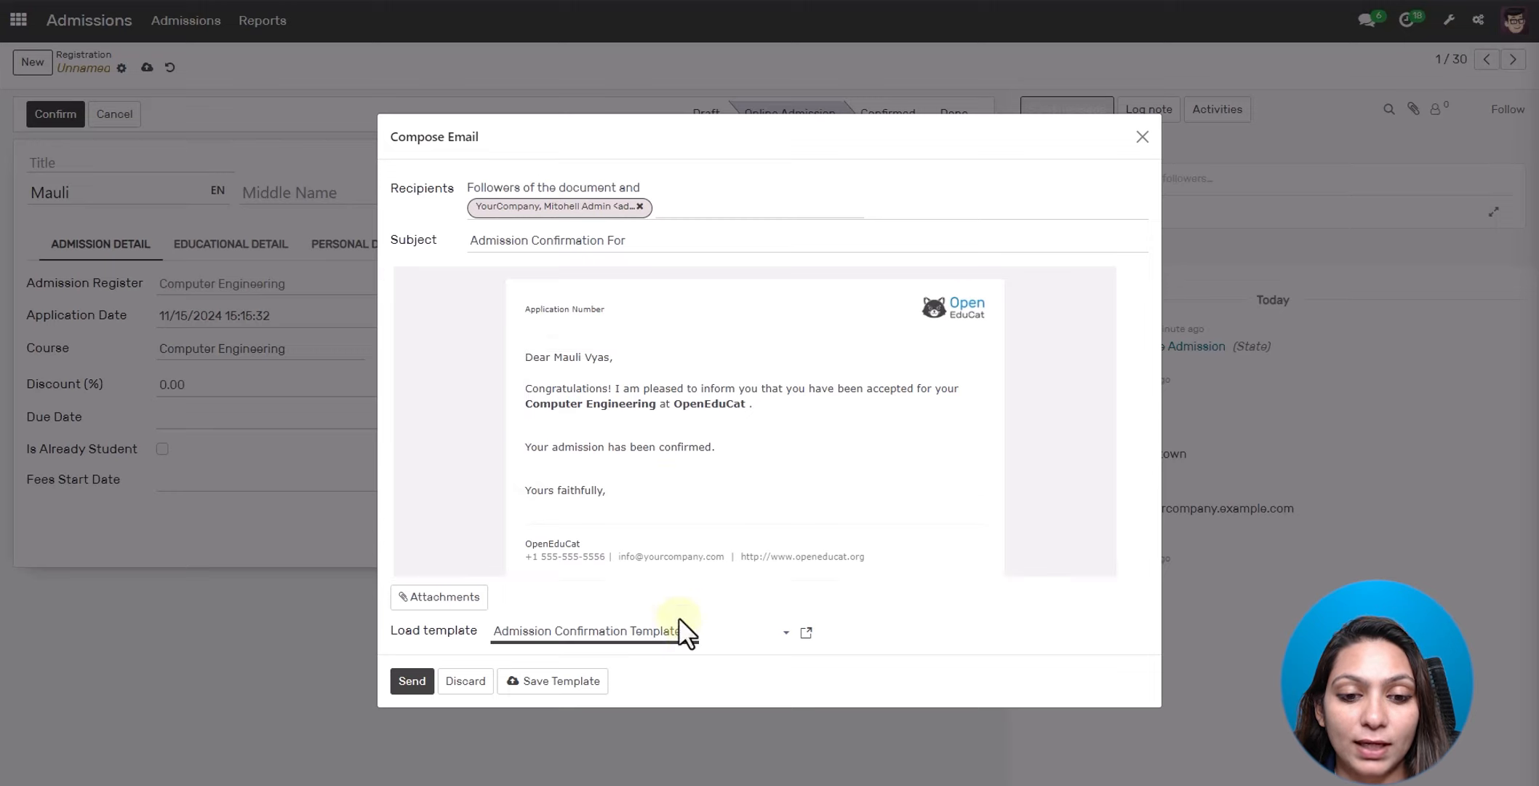
{"action": "left_click", "coordinate": [691, 639]}
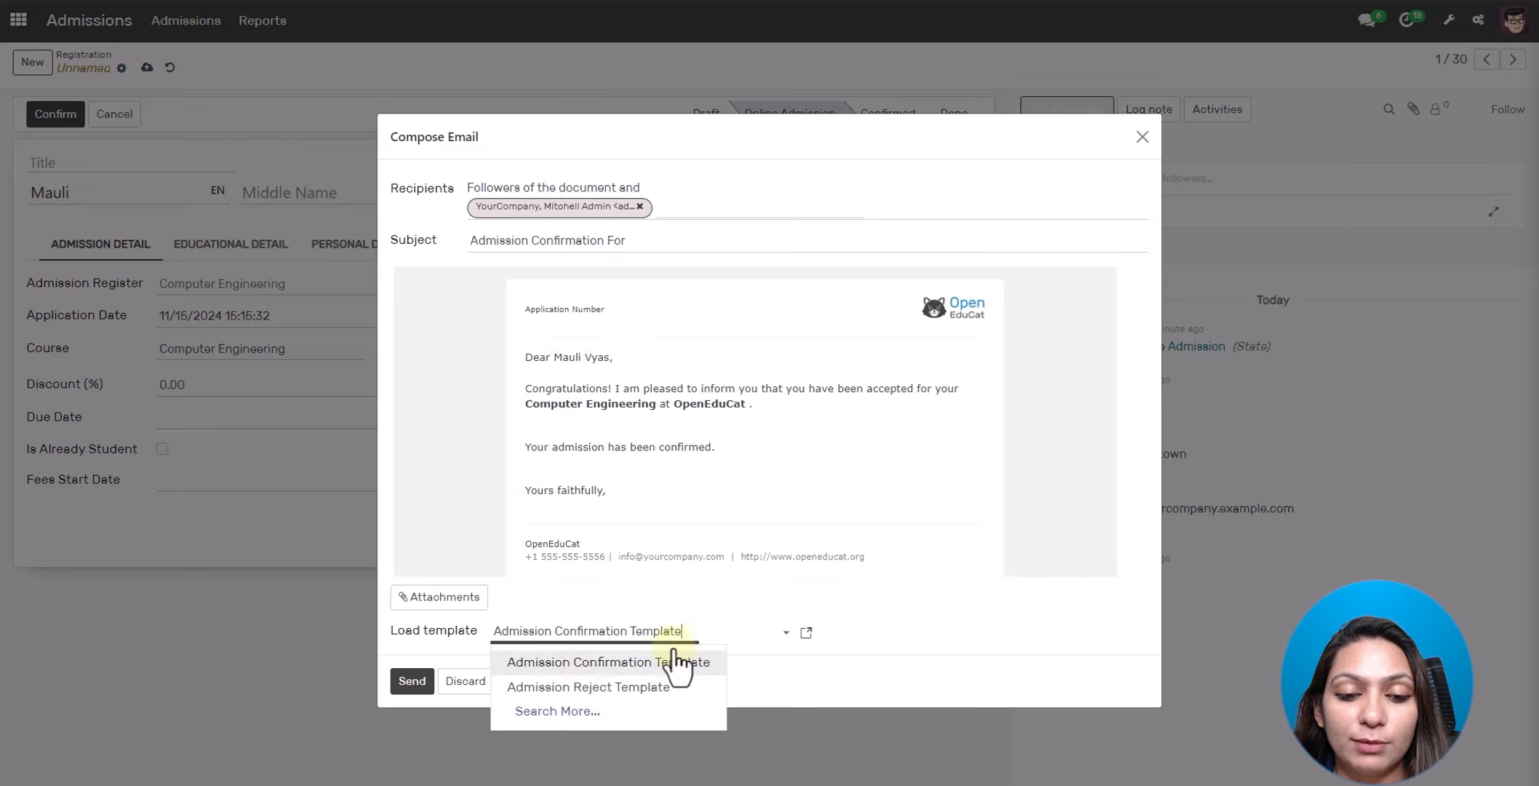
{"action": "left_click", "coordinate": [638, 692]}
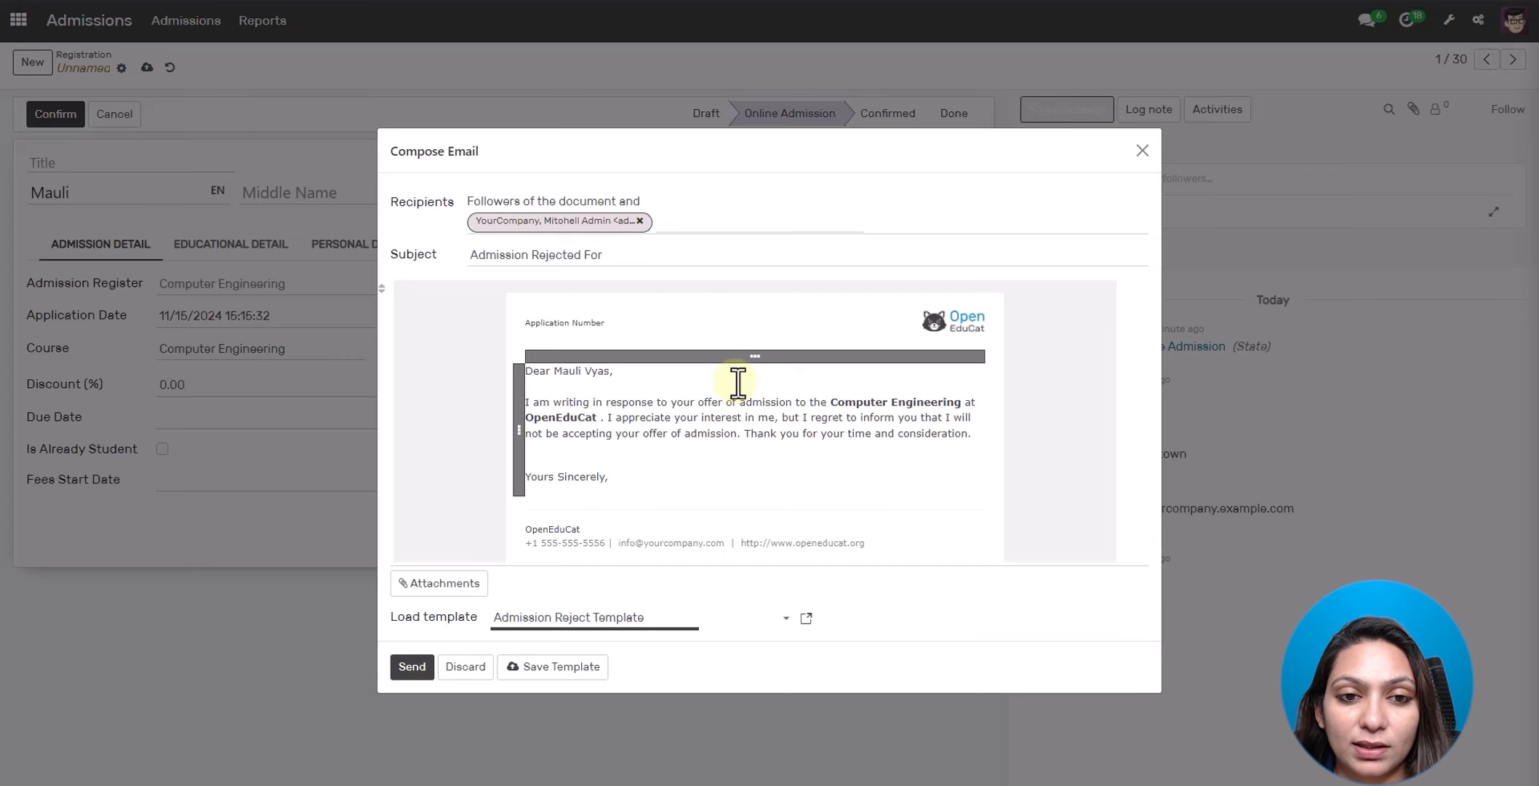
{"action": "left_click", "coordinate": [1142, 151]}
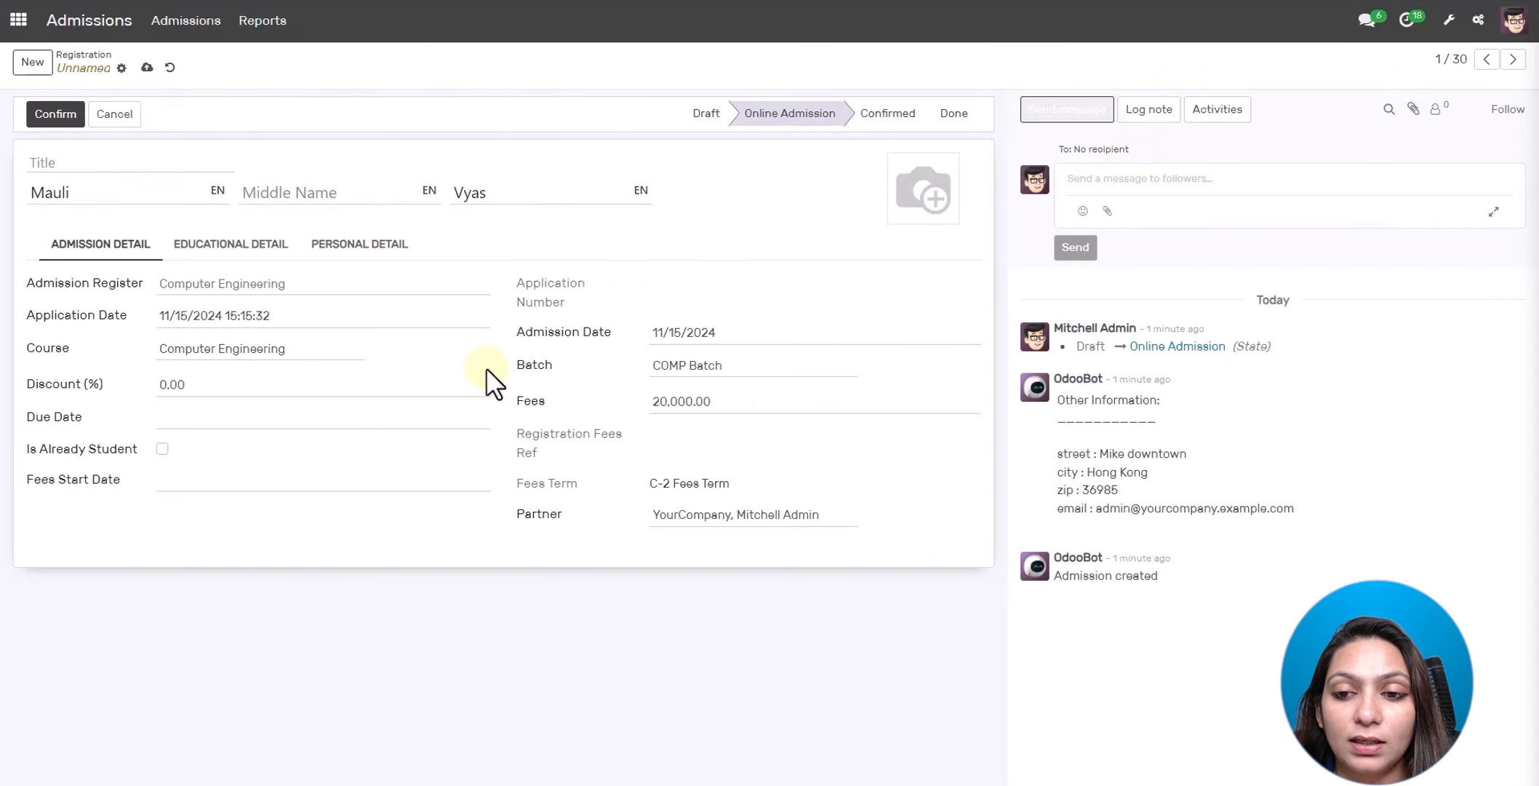
- Confirm the admission and enroll the Computer Engineering applicant, then open the new student's profile
{"action": "left_click", "coordinate": [62, 120]}
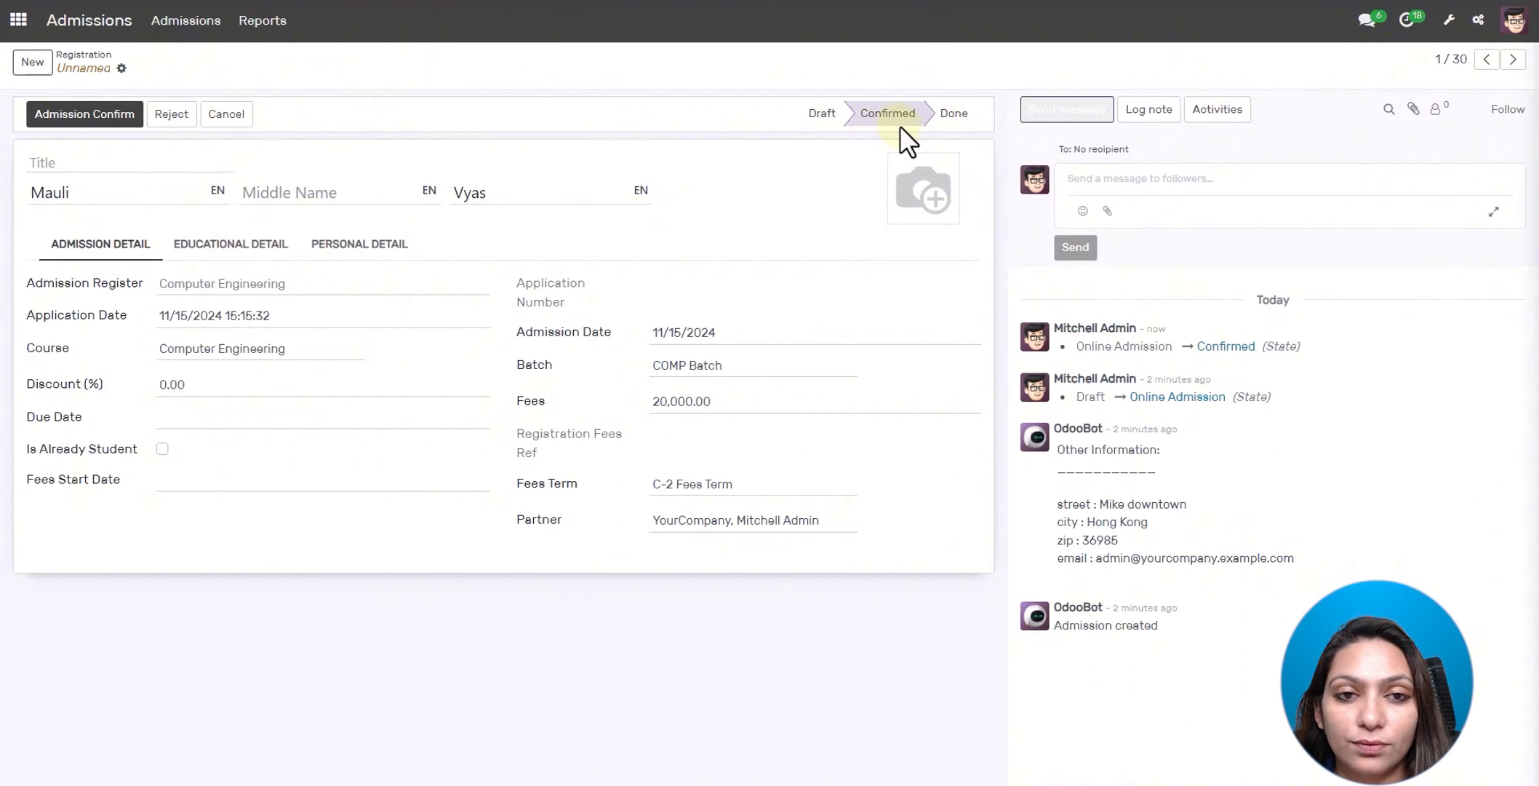
{"action": "left_click", "coordinate": [77, 117]}
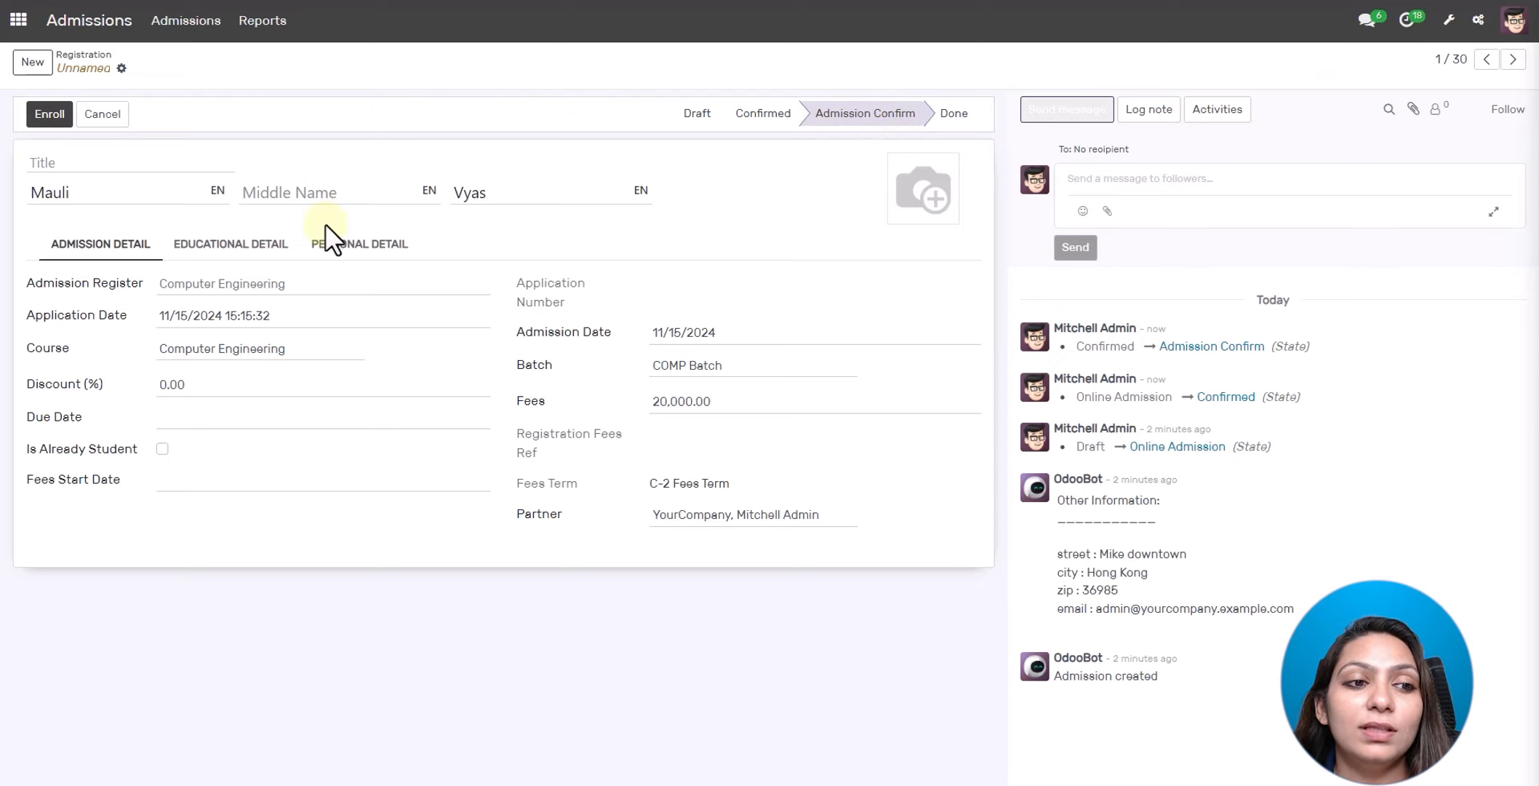
{"action": "left_click", "coordinate": [50, 114]}
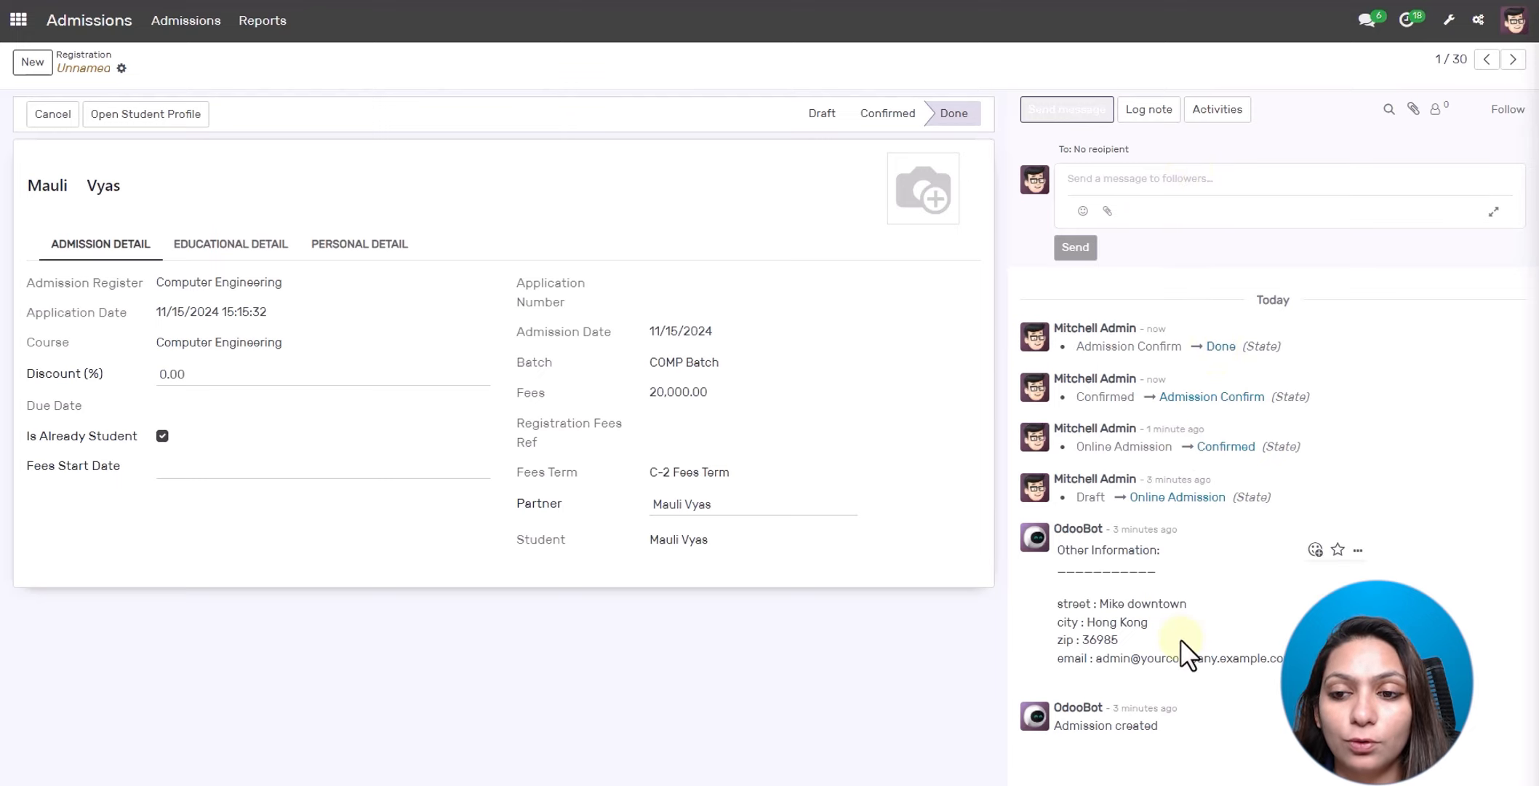
{"action": "left_click", "coordinate": [162, 118]}
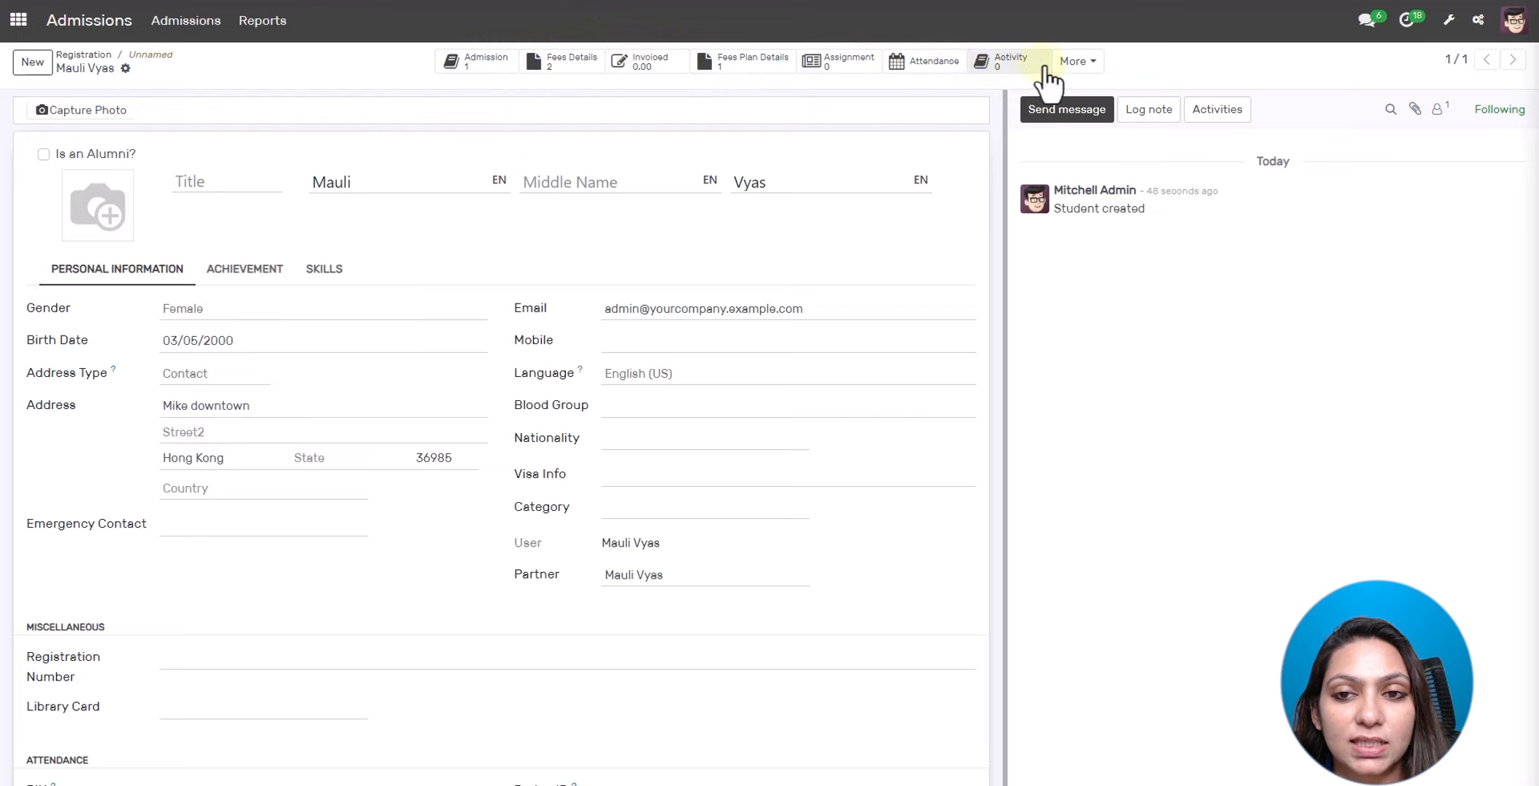
- Check the student's related records, then return to the Registration list showing the application Done
{"action": "left_click", "coordinate": [1075, 63]}
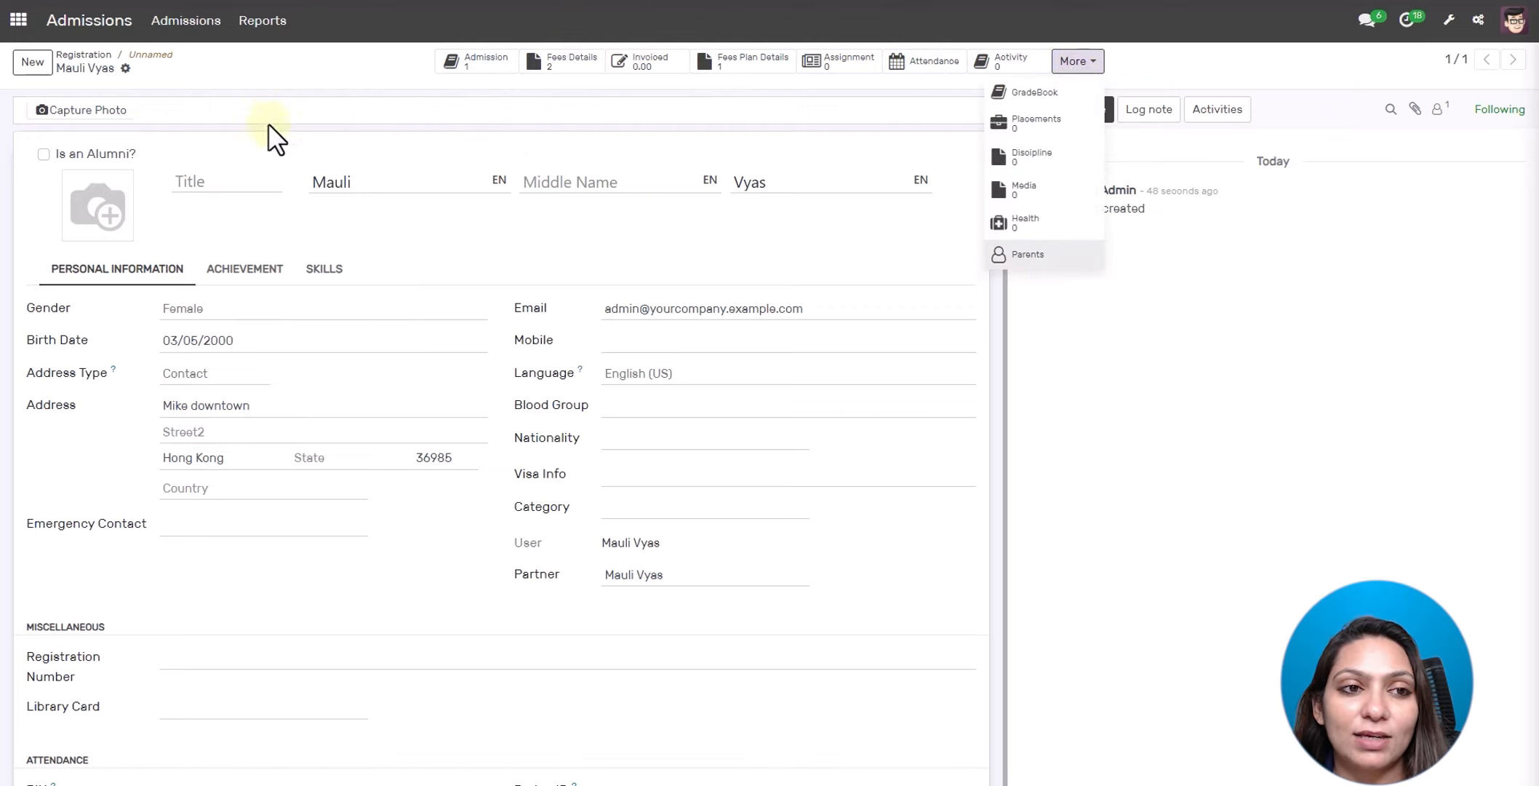
{"action": "left_click", "coordinate": [101, 59]}
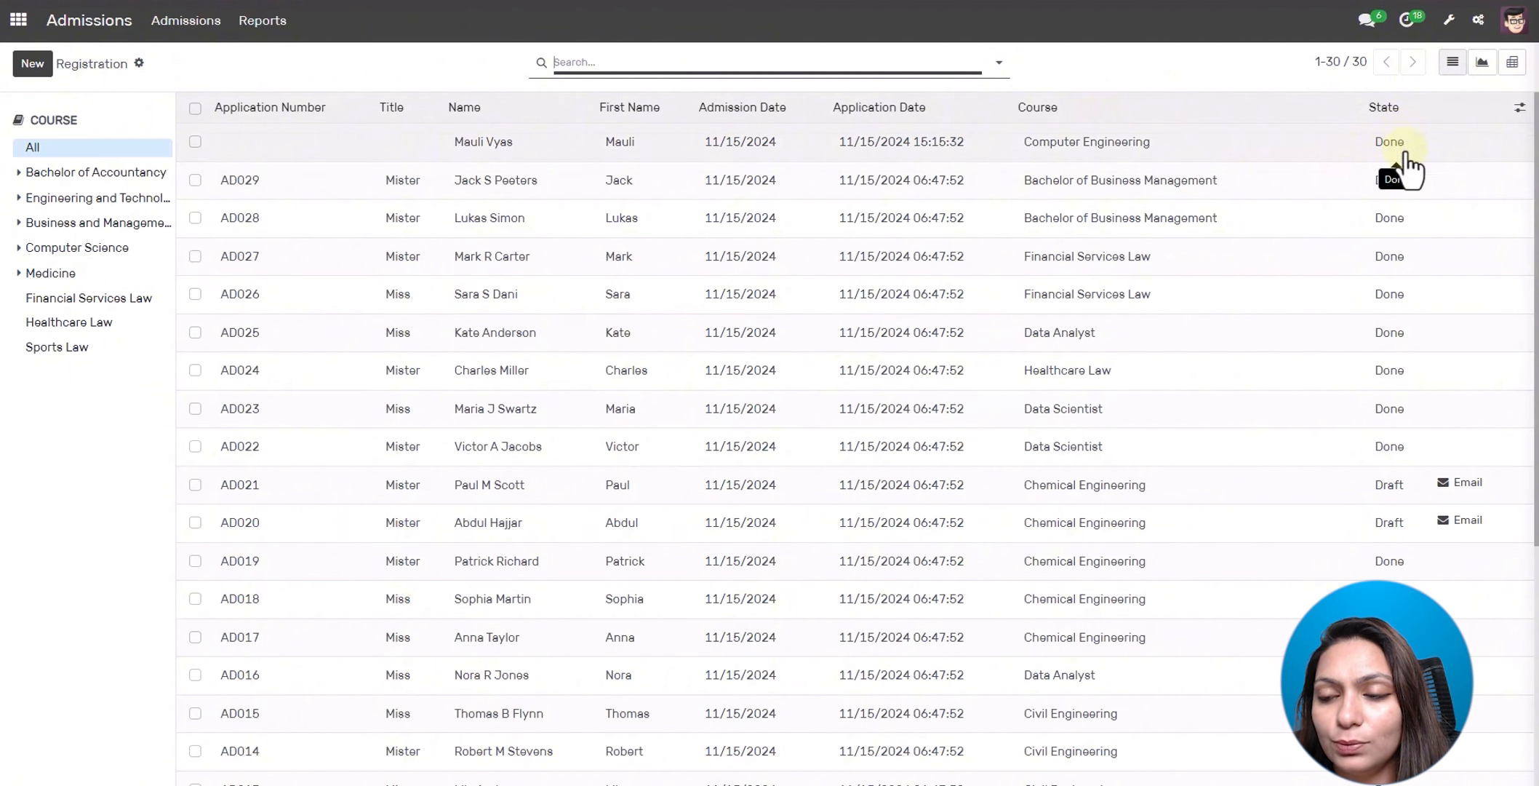
{"action": "scroll", "coordinate": [372, 131], "scroll_direction": "down", "scroll_amount": 5}
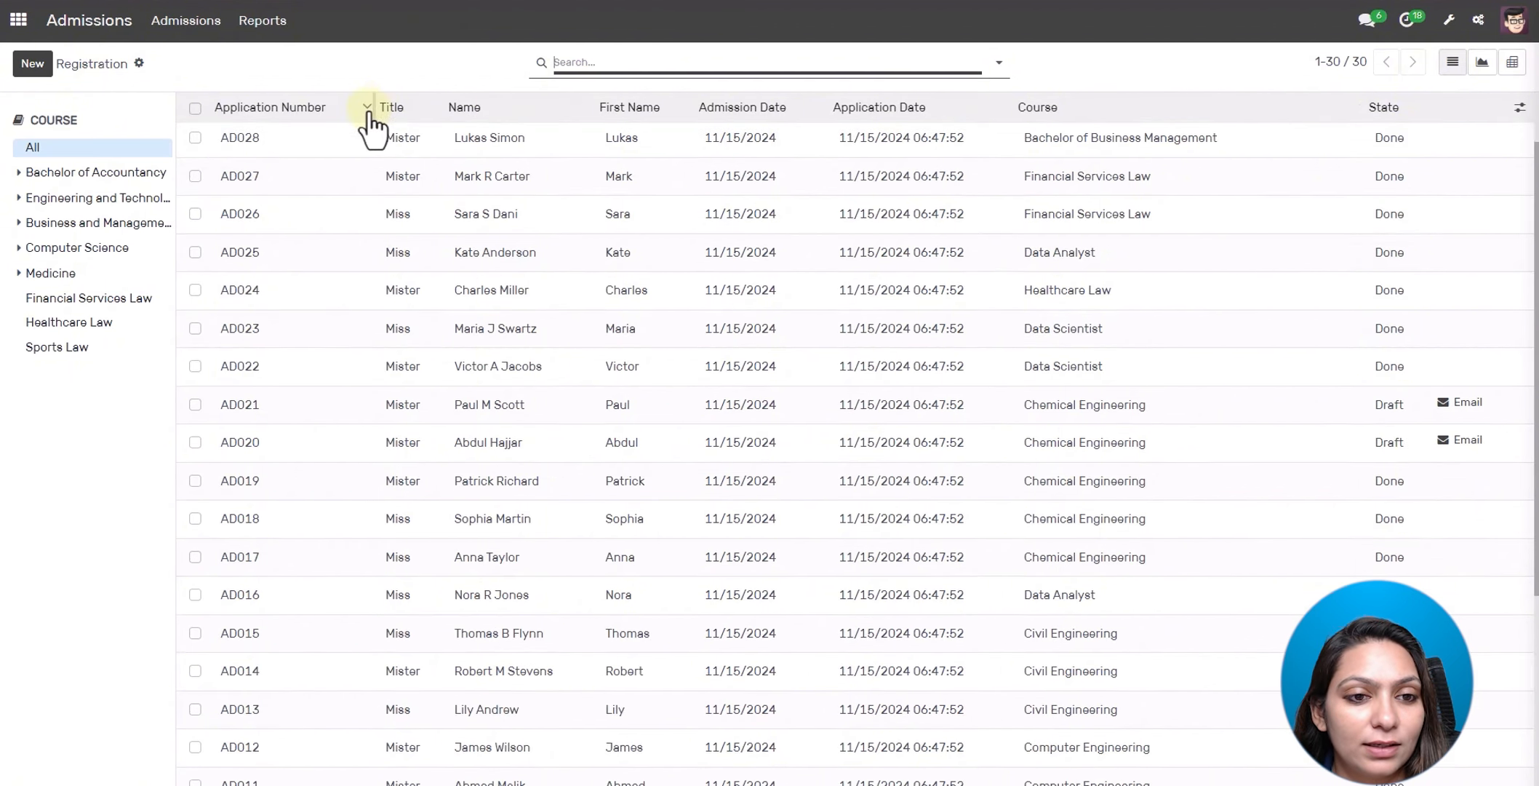
{"action": "scroll", "coordinate": [403, 283], "scroll_direction": "up", "scroll_amount": 8}
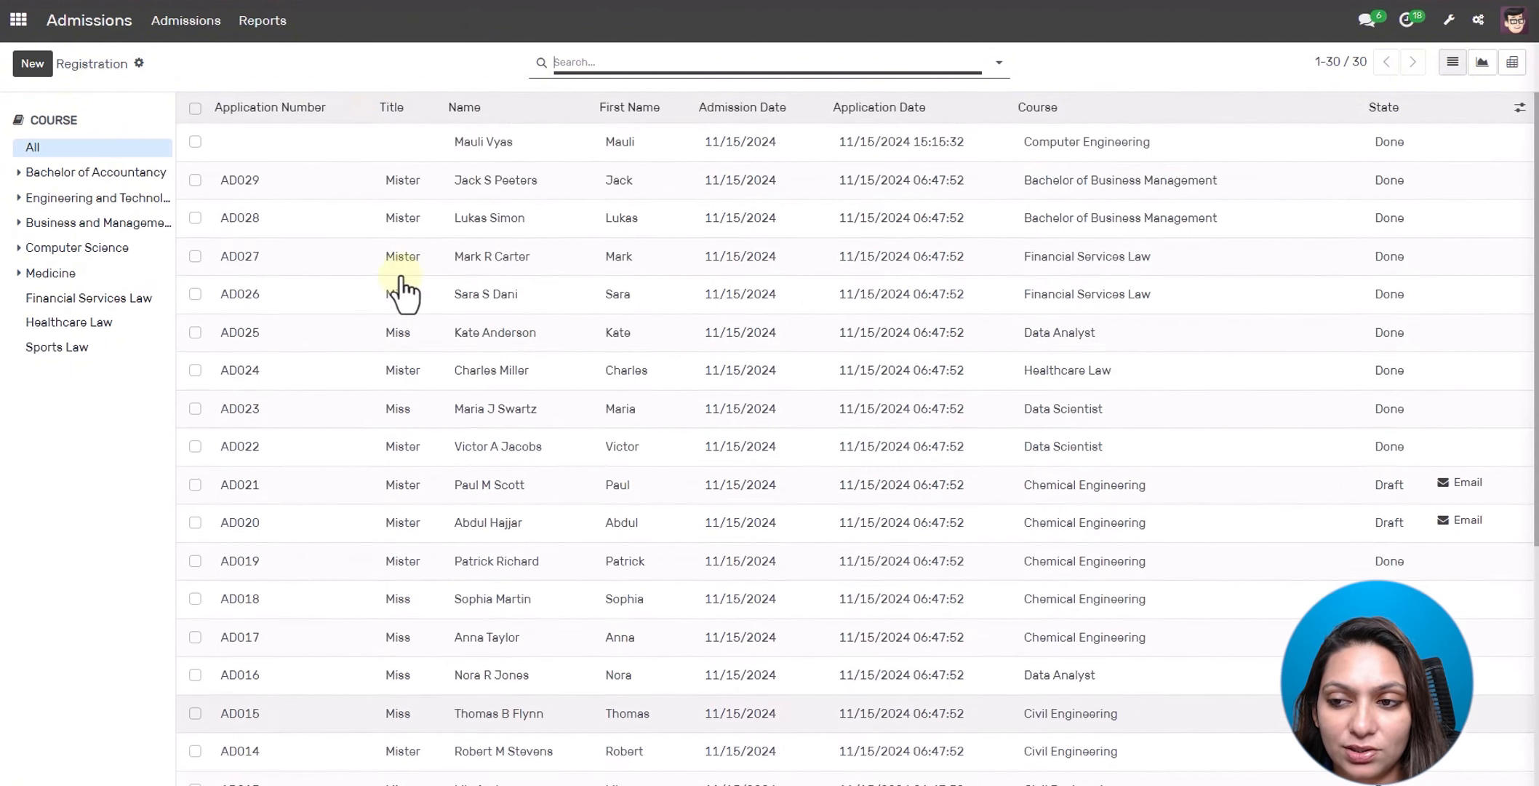
{"action": "left_click", "coordinate": [202, 27]}
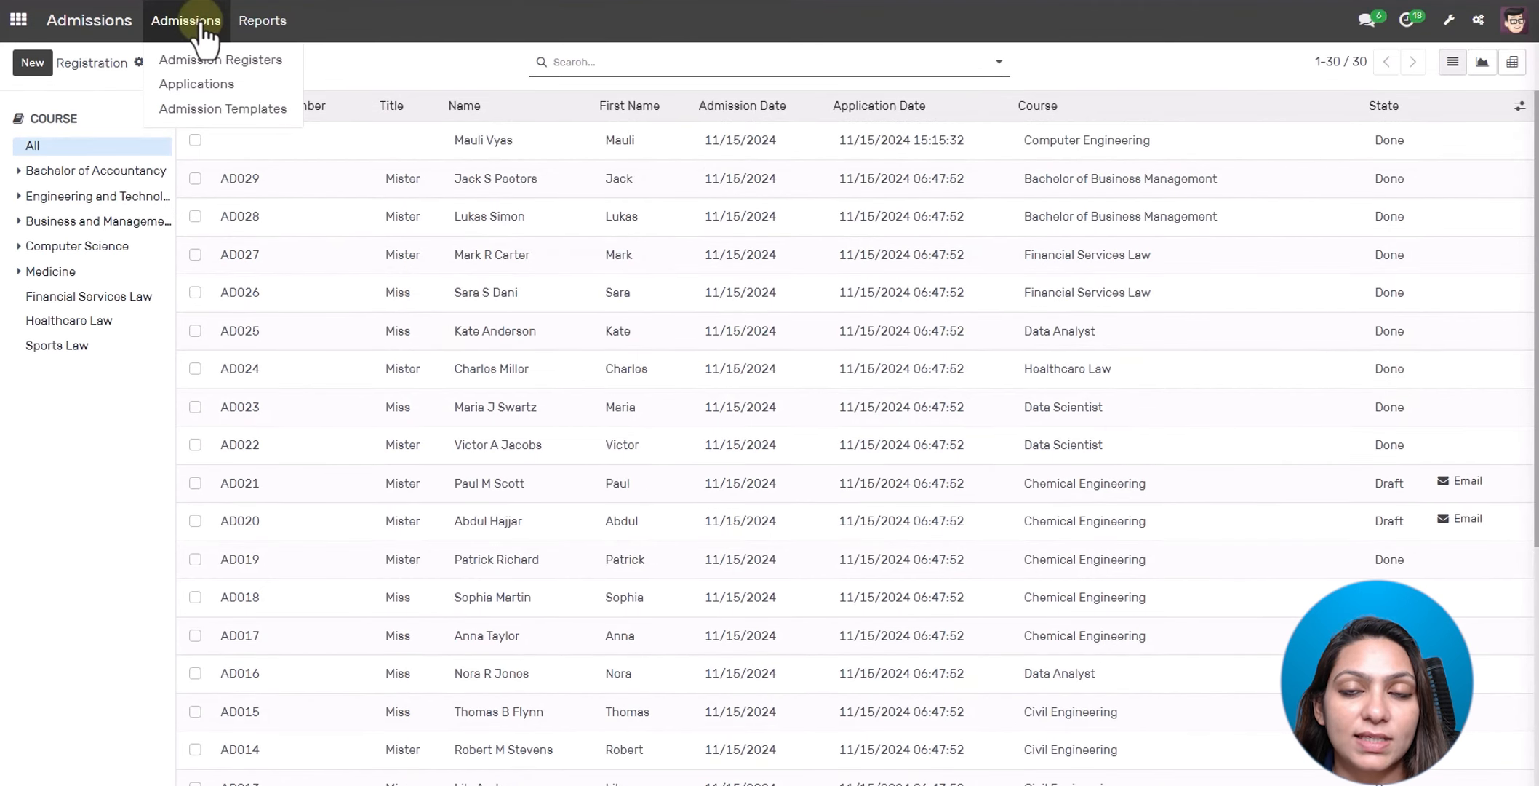
{"action": "left_click", "coordinate": [200, 86]}
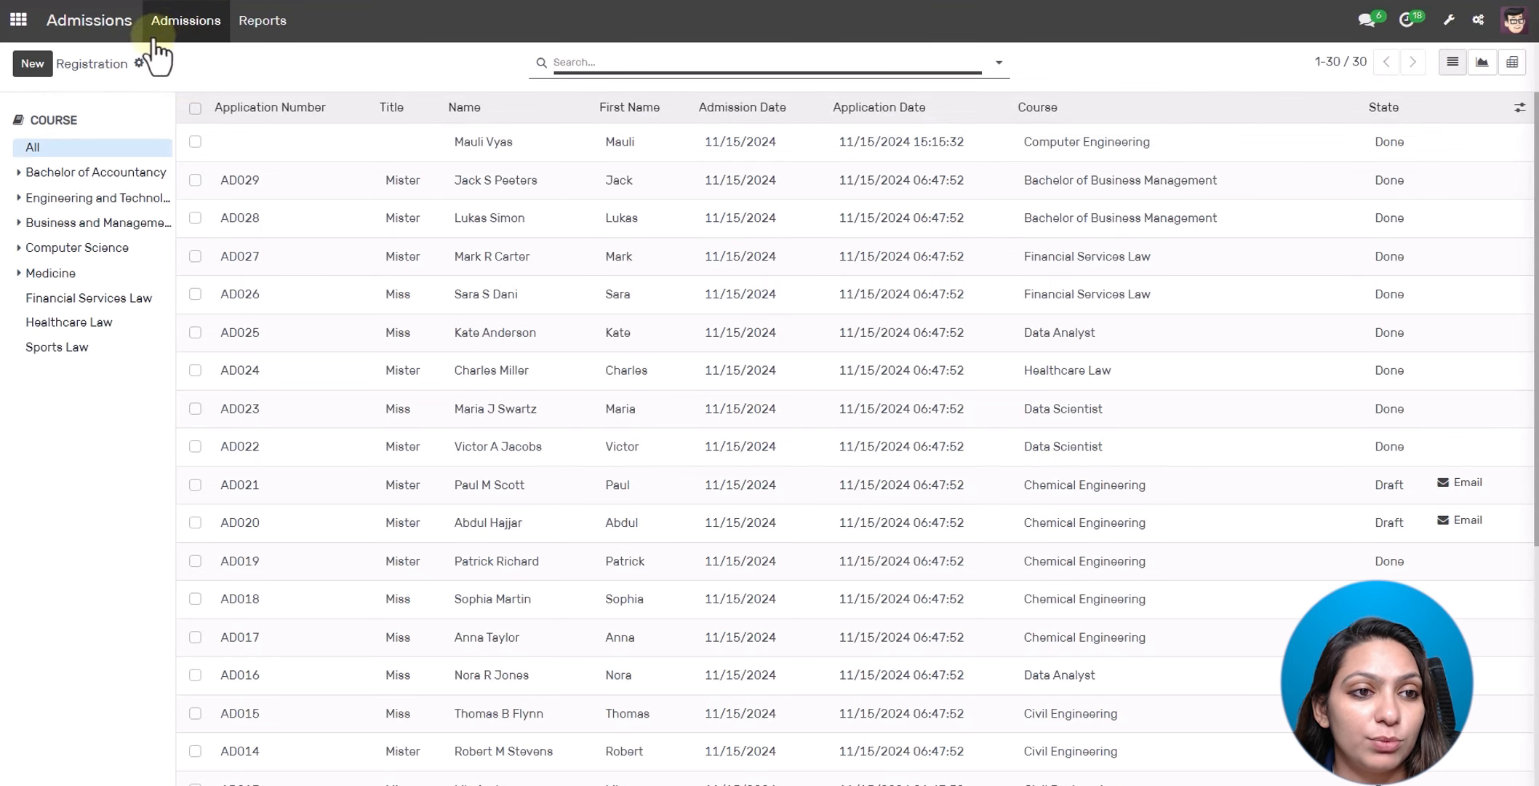
{"action": "left_click", "coordinate": [185, 20]}
{"action": "left_click", "coordinate": [185, 85]}
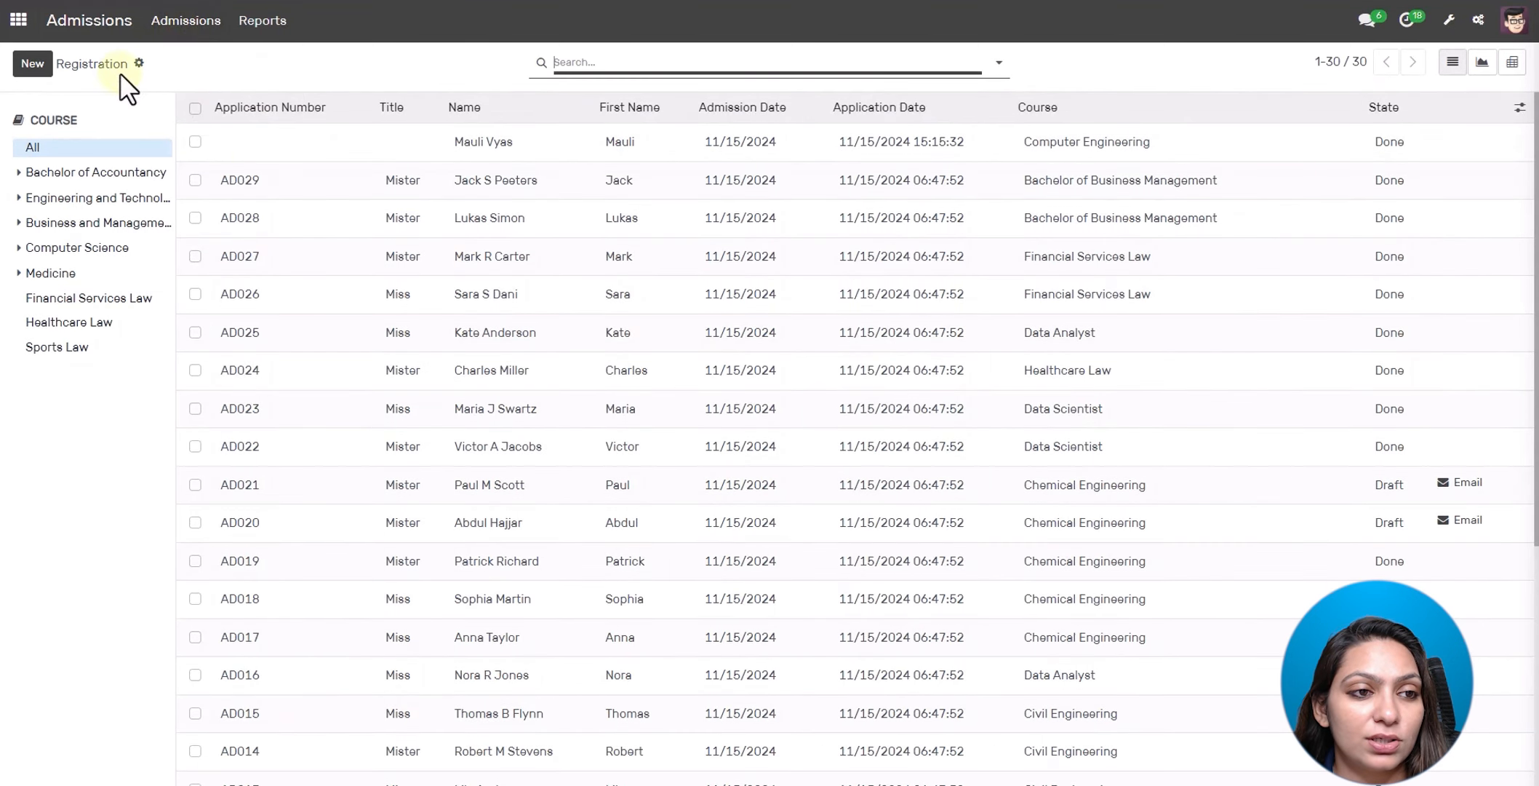
{"action": "left_click", "coordinate": [33, 65]}
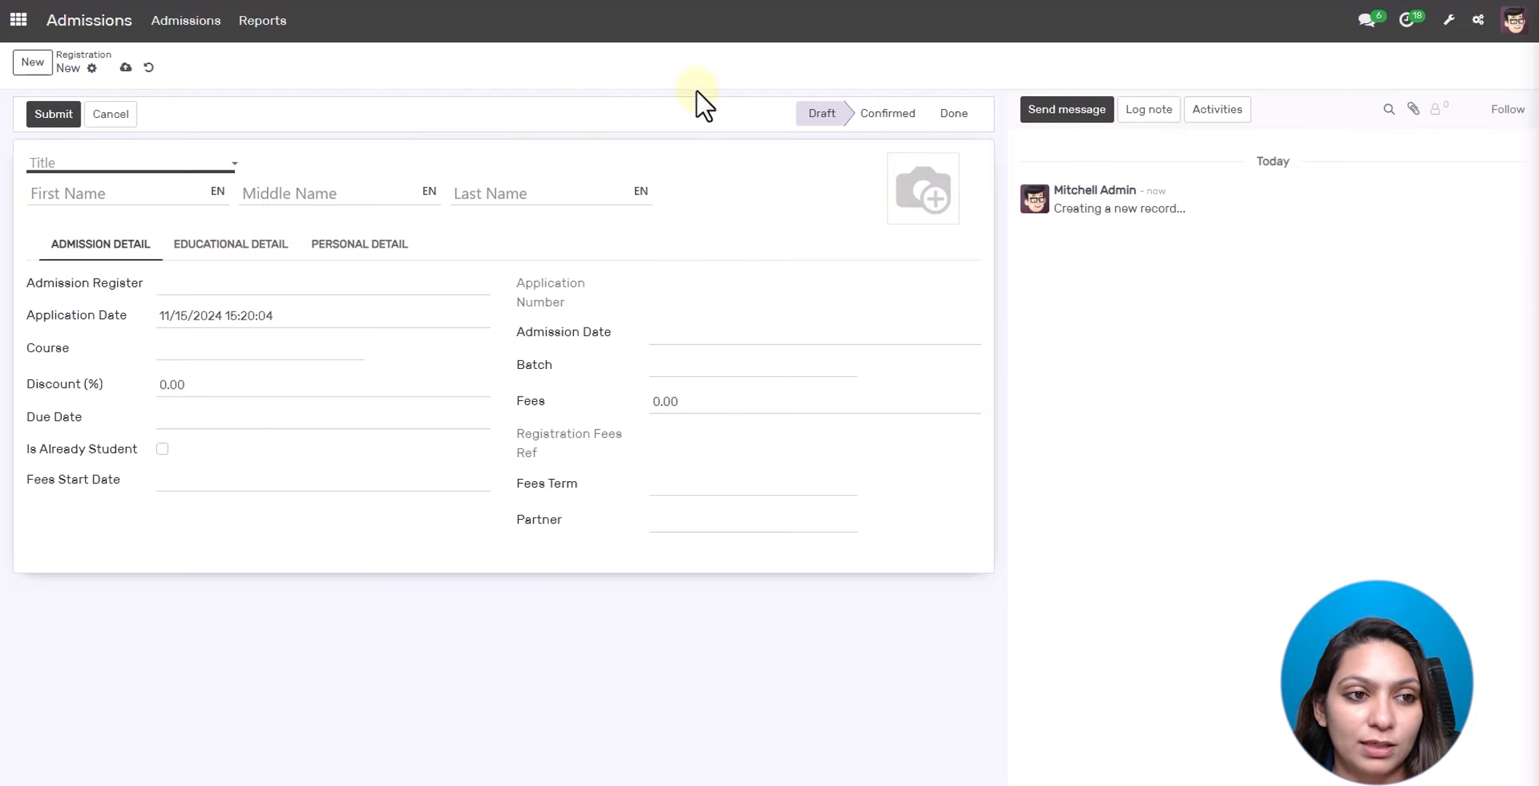
{"action": "left_click", "coordinate": [148, 71]}
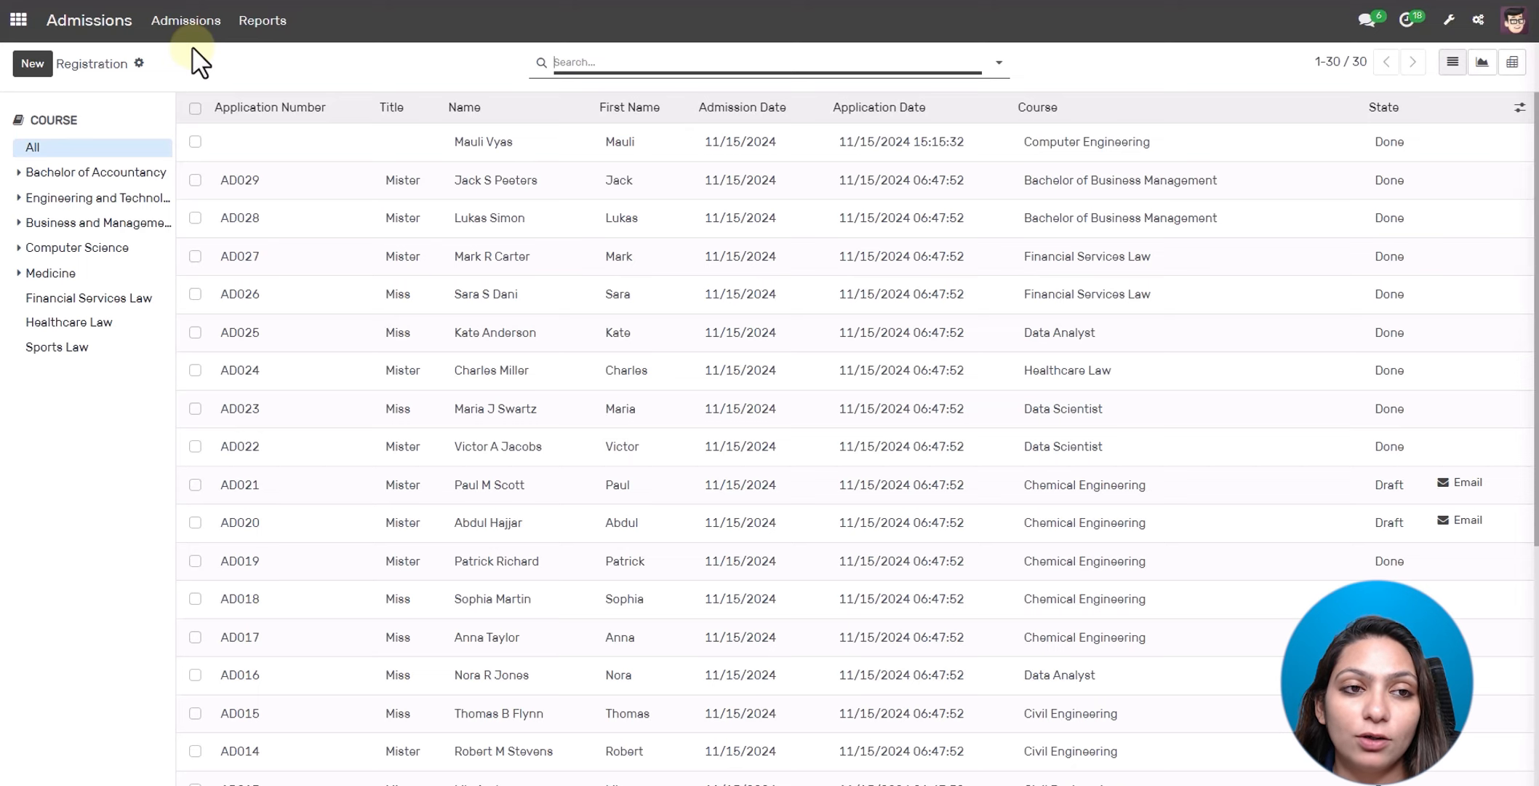
- Open the Admission Analysis report showing admission counts by course
{"action": "left_click", "coordinate": [204, 33]}
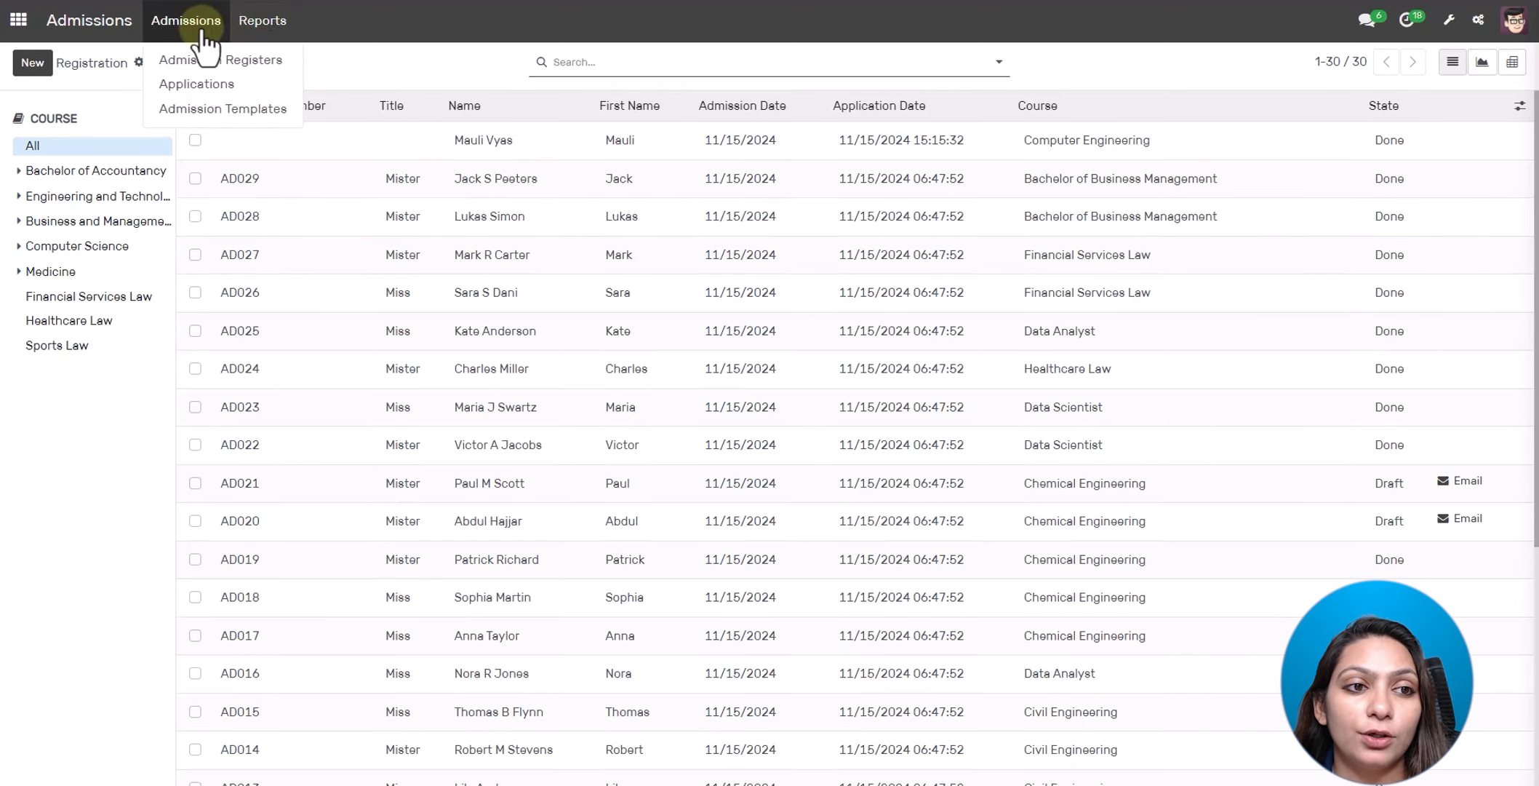
{"action": "left_click", "coordinate": [258, 26]}
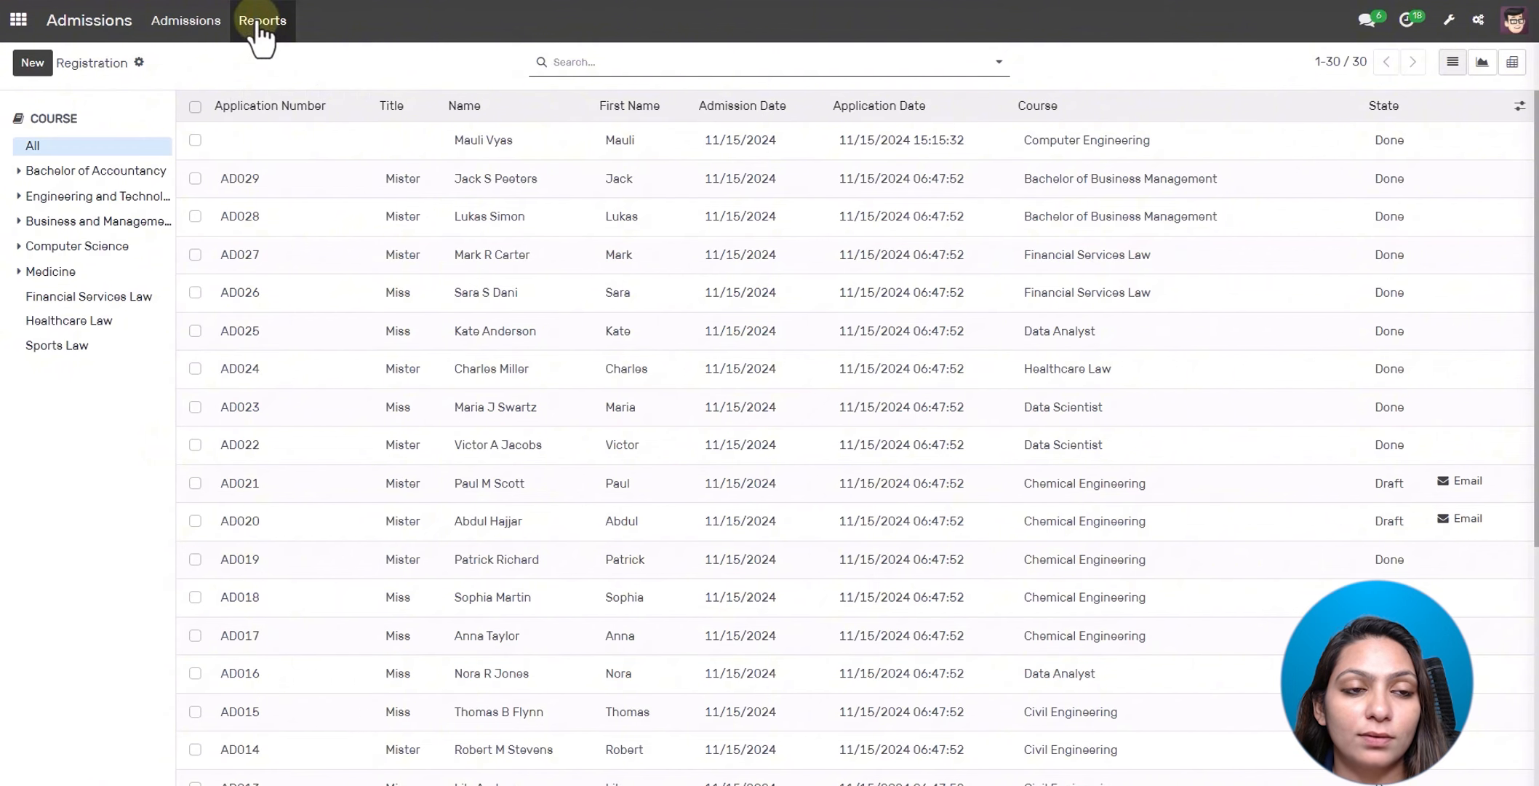
{"action": "left_click", "coordinate": [259, 32]}
{"action": "left_click", "coordinate": [266, 75]}
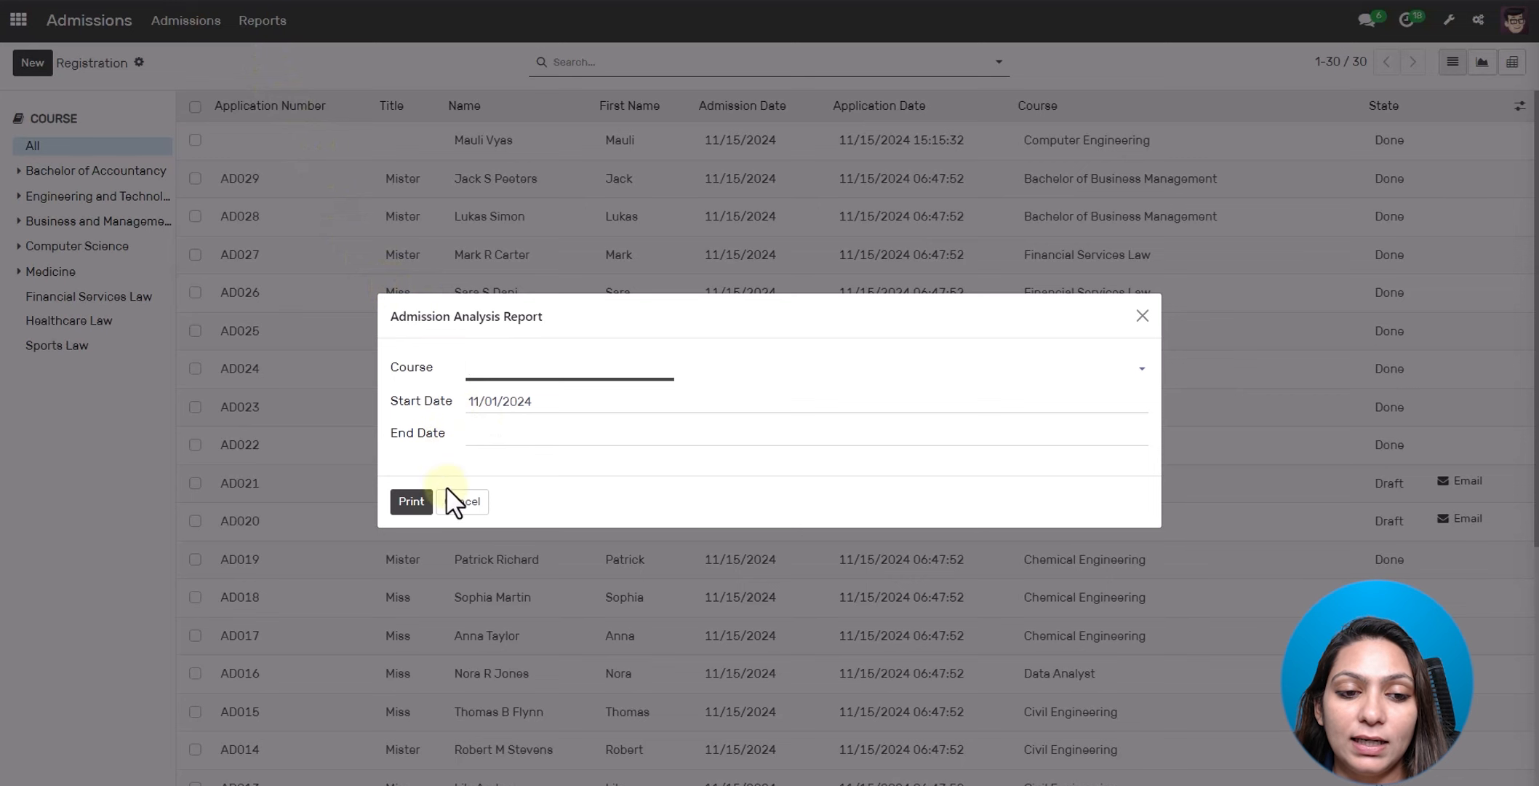
{"action": "left_click", "coordinate": [458, 502]}
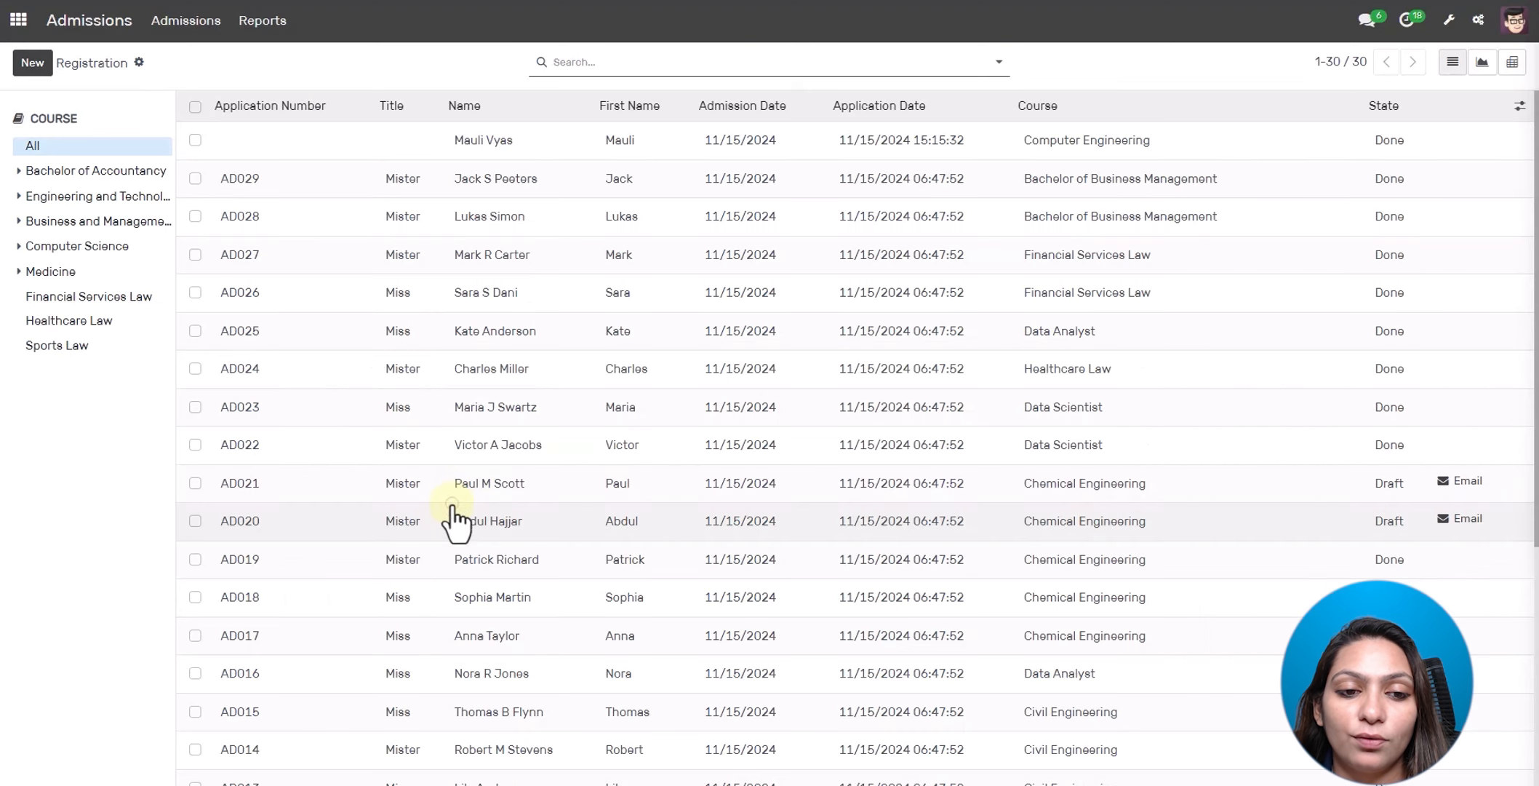
{"action": "left_click", "coordinate": [263, 20]}
{"action": "left_click", "coordinate": [273, 84]}
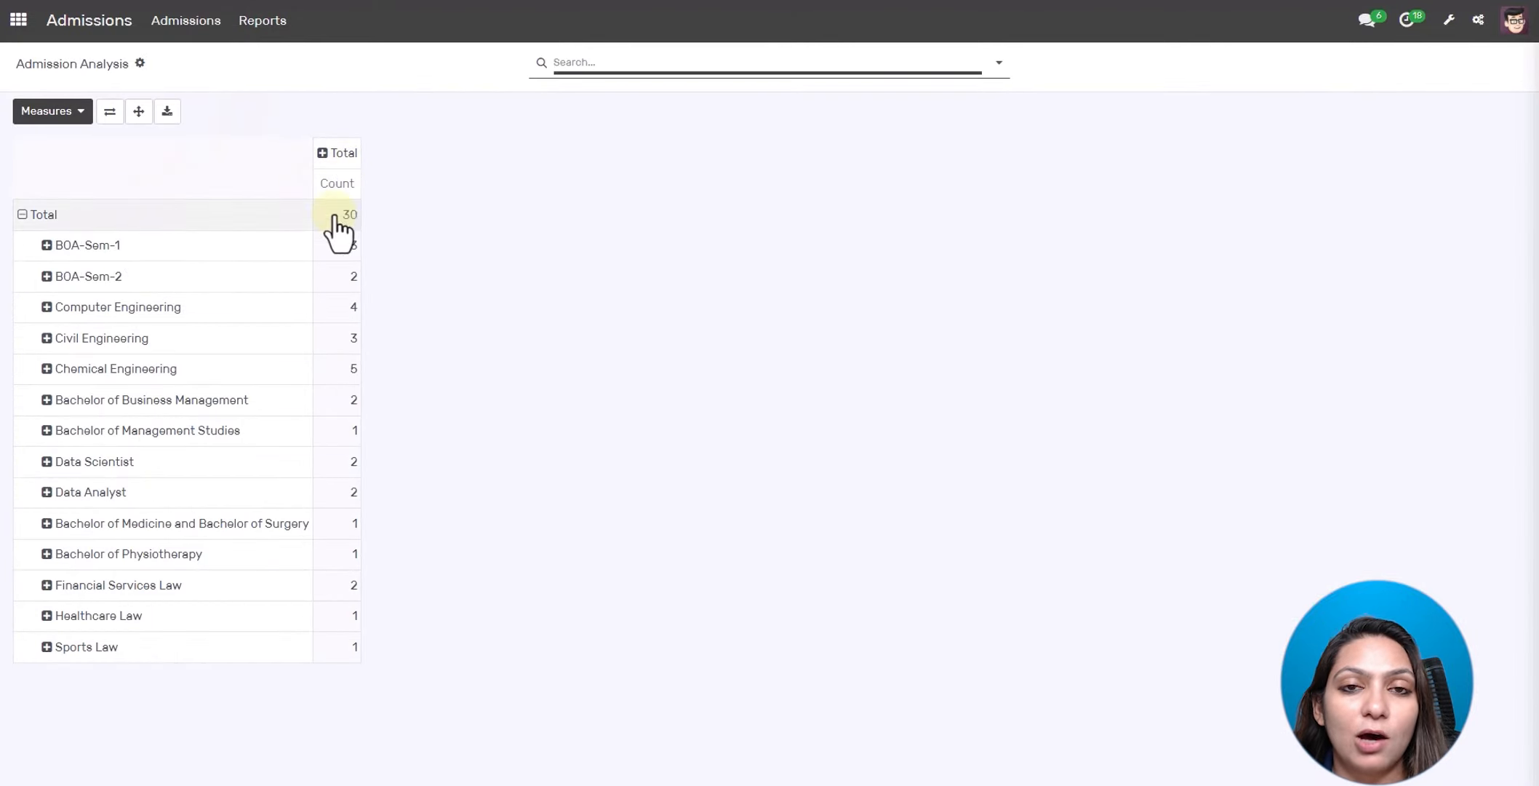
- Go to the 18 admission registers, where Computer Engineering shows 1 application
{"action": "left_click", "coordinate": [102, 29]}
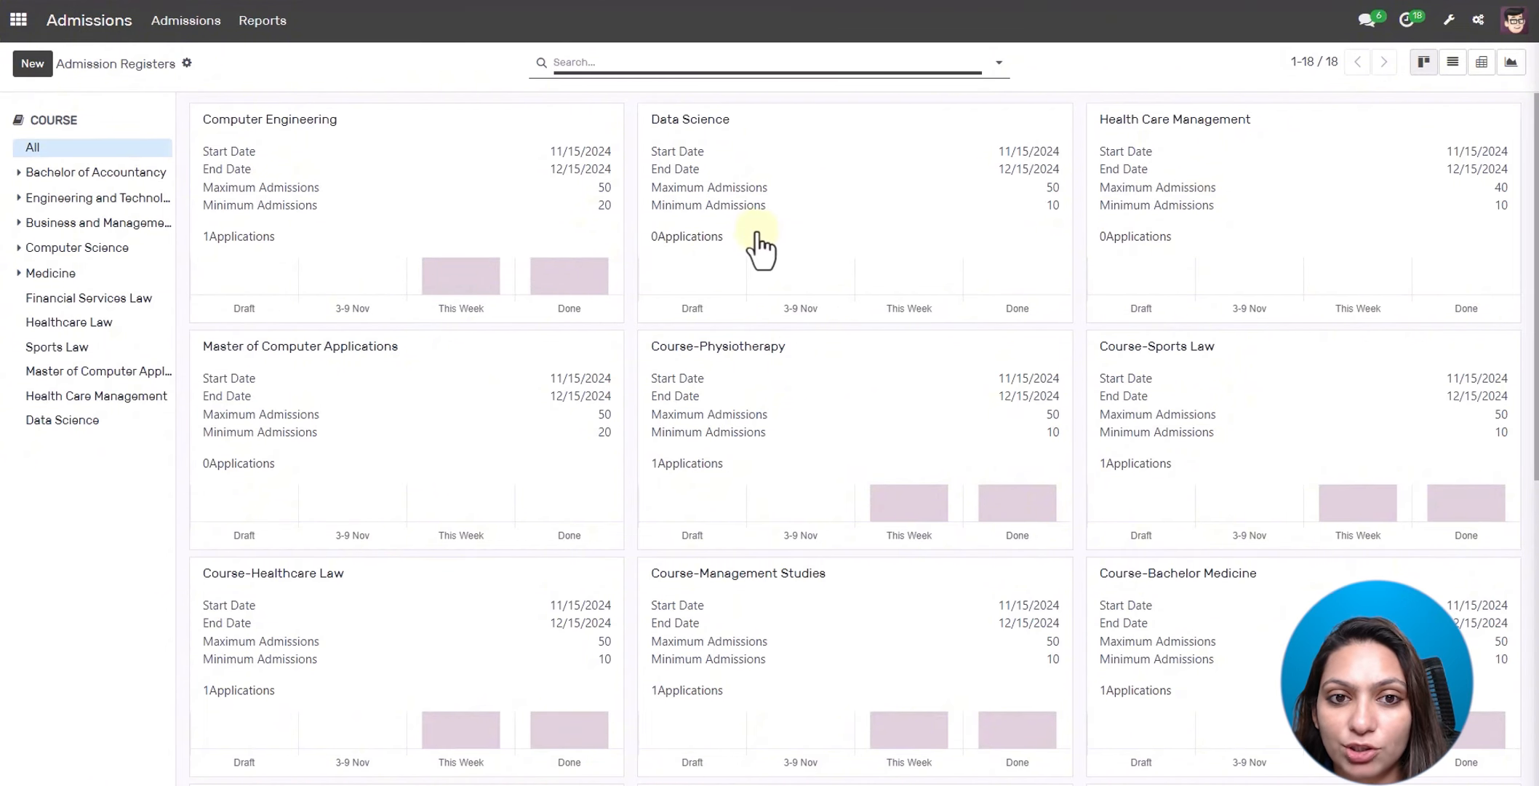
{"action": "scroll", "coordinate": [756, 248], "scroll_direction": "down", "scroll_amount": 2}
{"action": "scroll", "coordinate": [752, 247], "scroll_direction": "up", "scroll_amount": 2}
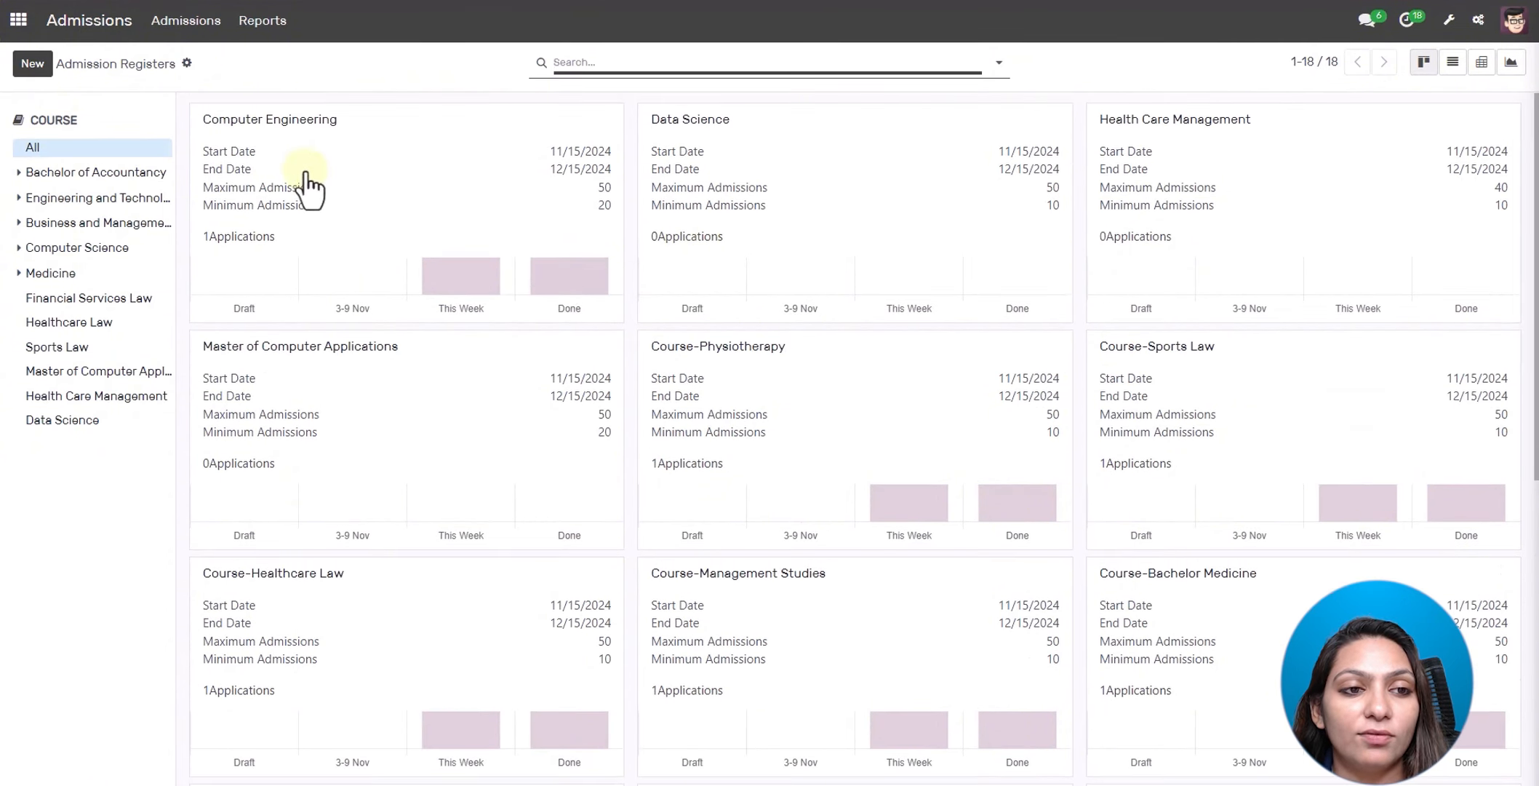
{"action": "mouse_move", "coordinate": [289, 280]}
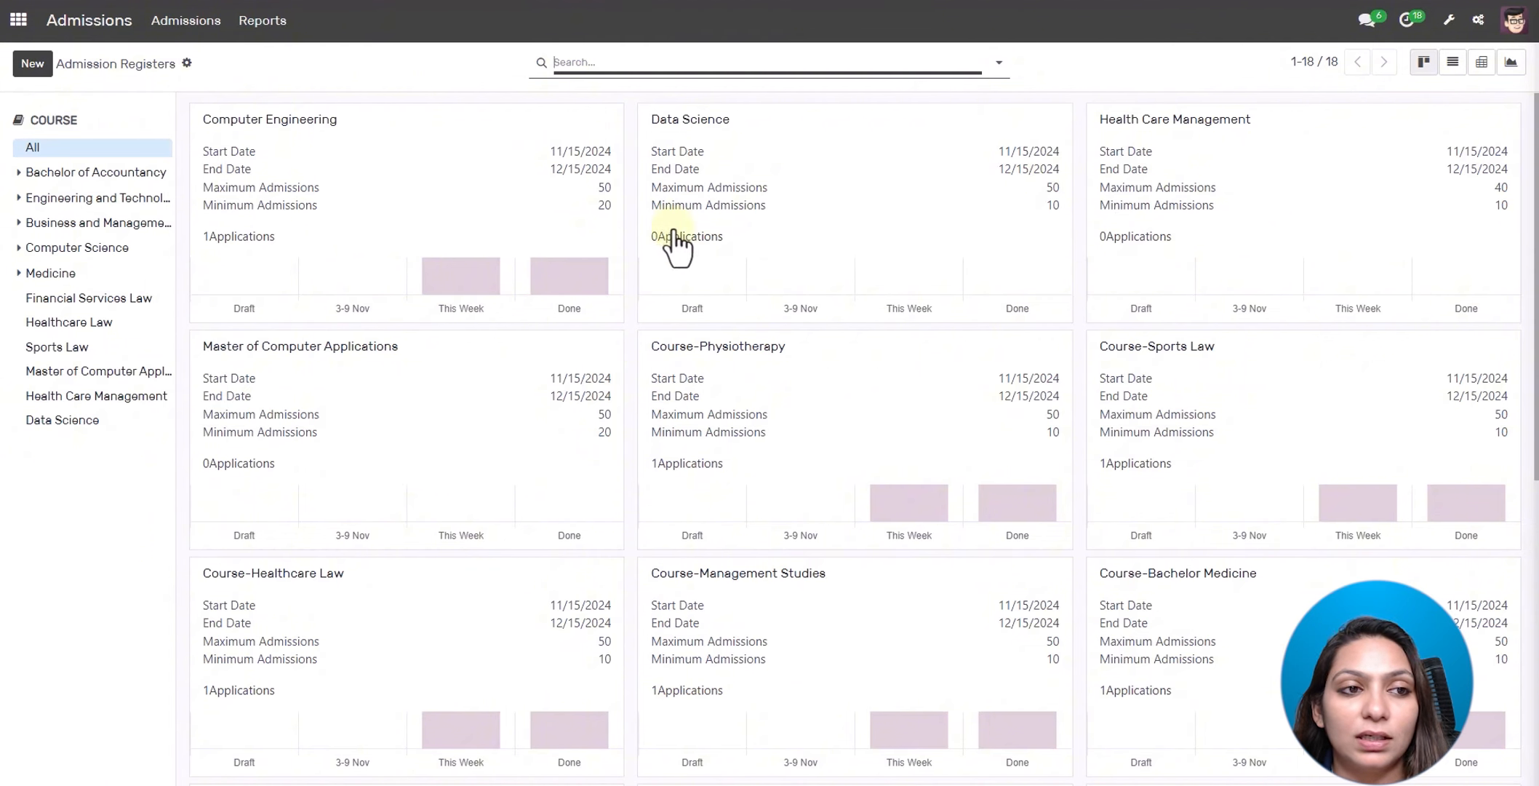
{"action": "scroll", "coordinate": [814, 216], "scroll_direction": "down", "scroll_amount": 1}
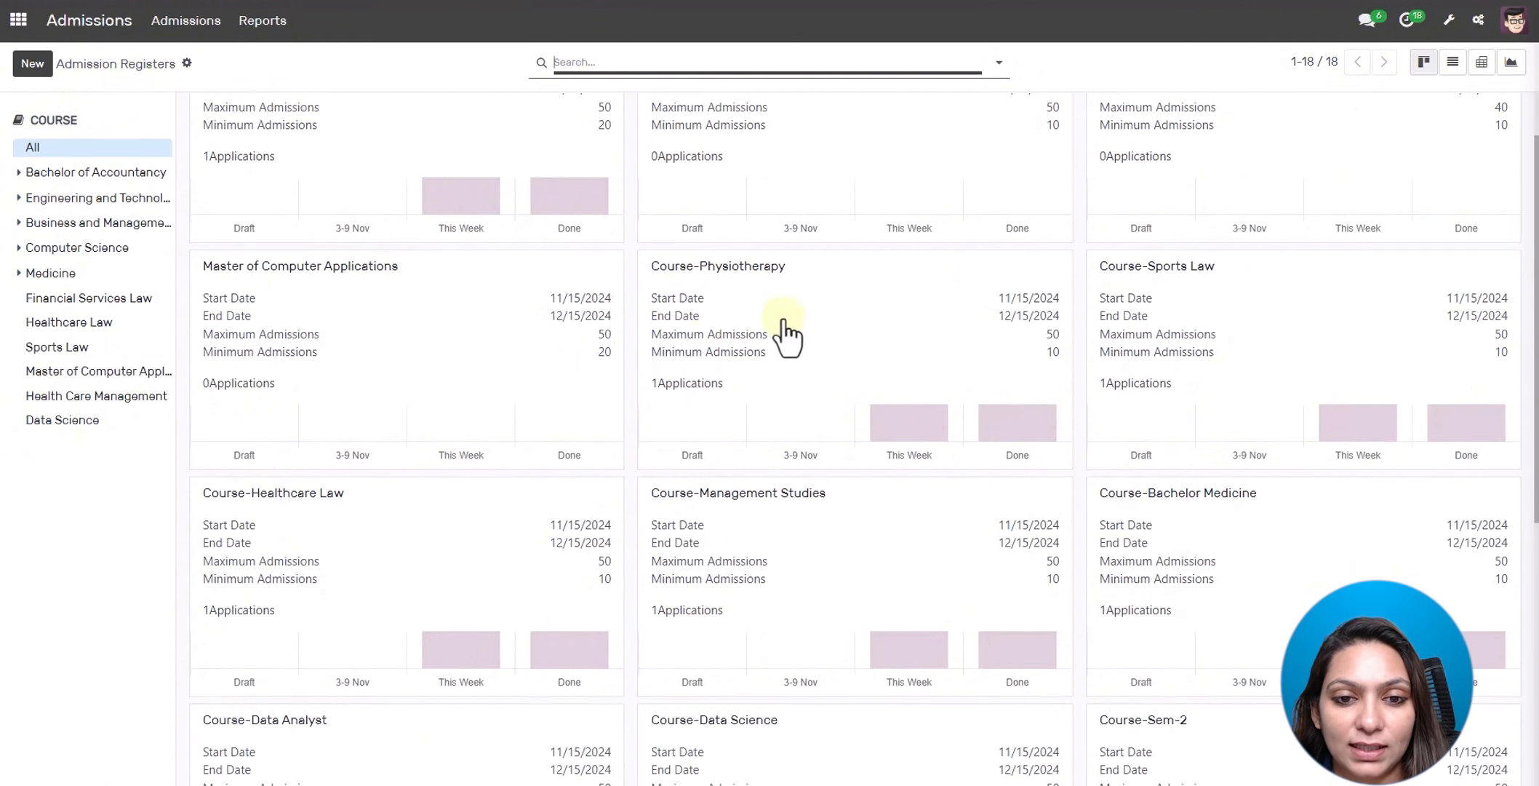
{"action": "scroll", "coordinate": [1164, 305], "scroll_direction": "up", "scroll_amount": 1}
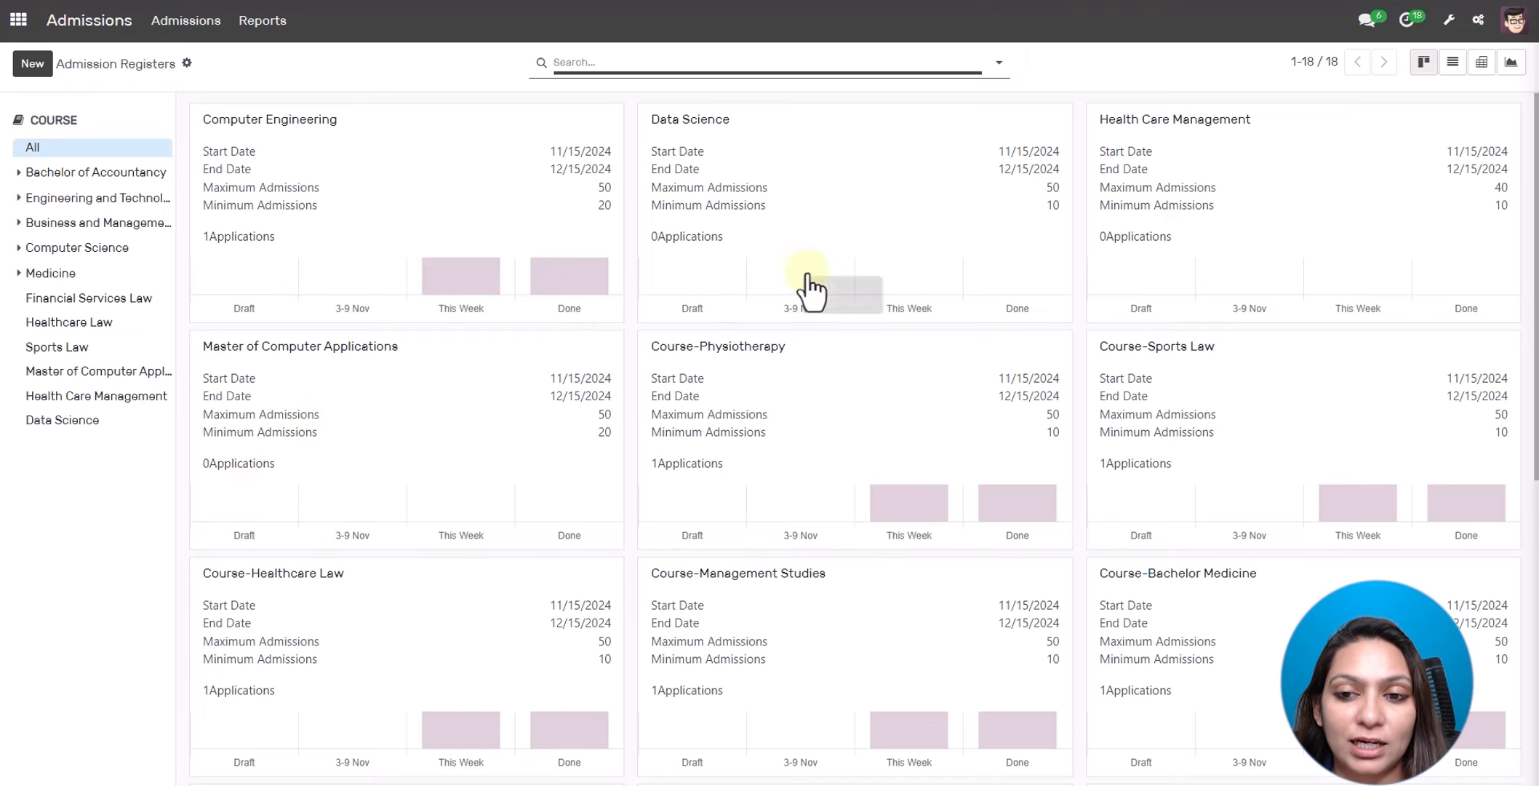
{"action": "scroll", "coordinate": [811, 287], "scroll_direction": "down", "scroll_amount": 9}
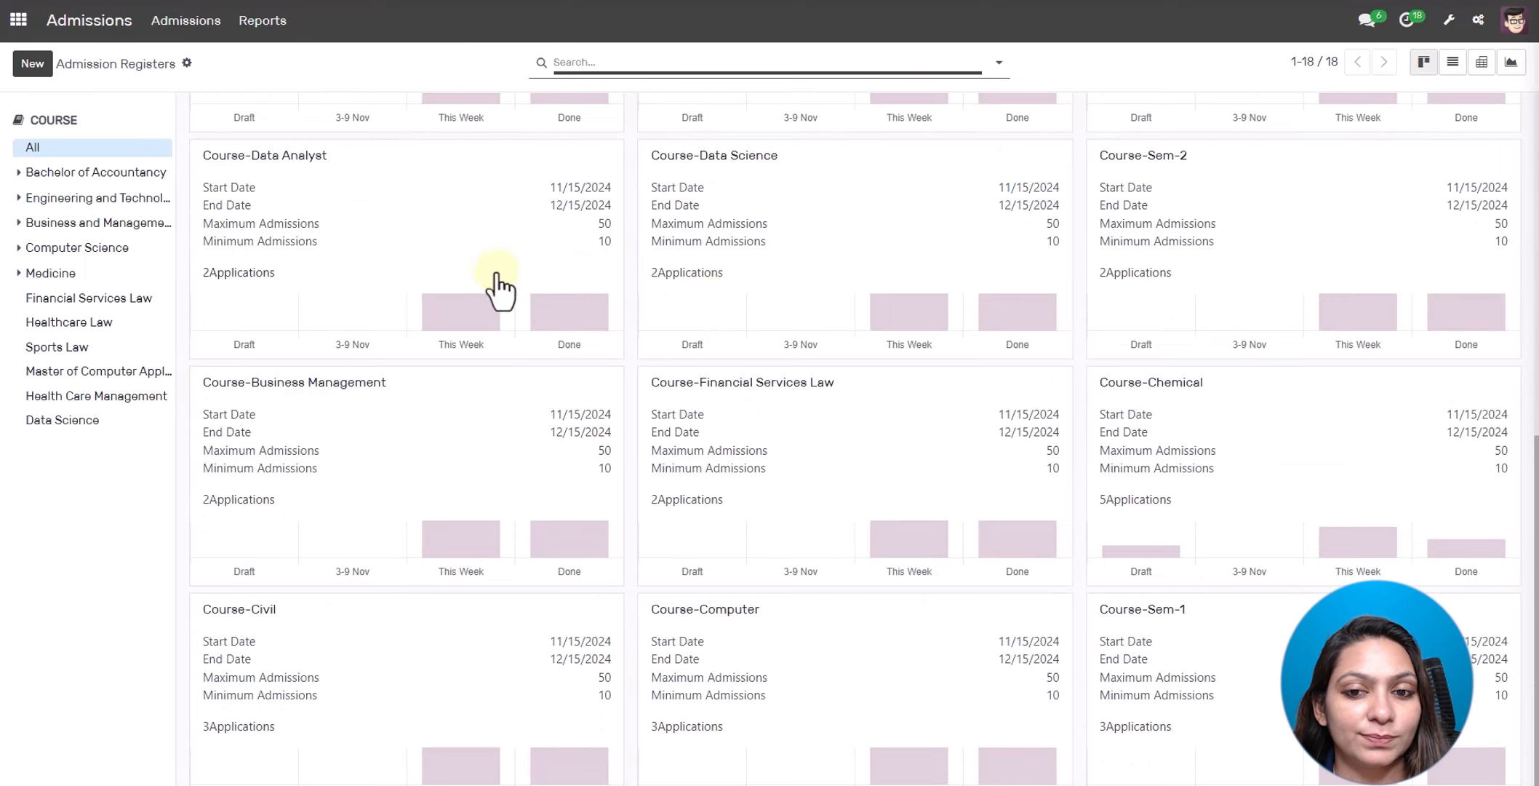
- Launch the TimeTables app on its November 2024 weekly sessions calendar
{"action": "left_click", "coordinate": [19, 31]}
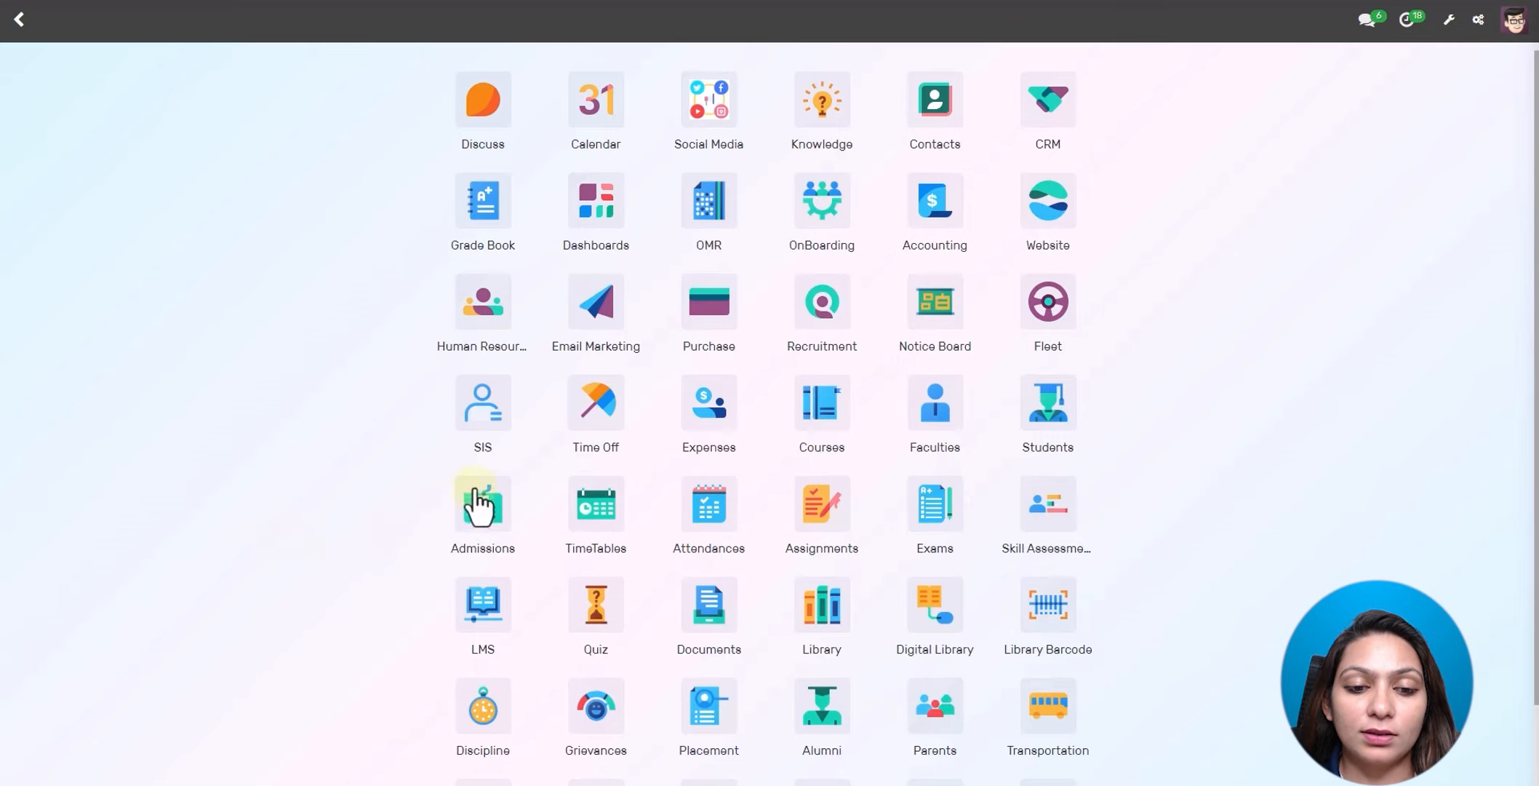
{"action": "left_click", "coordinate": [596, 509]}
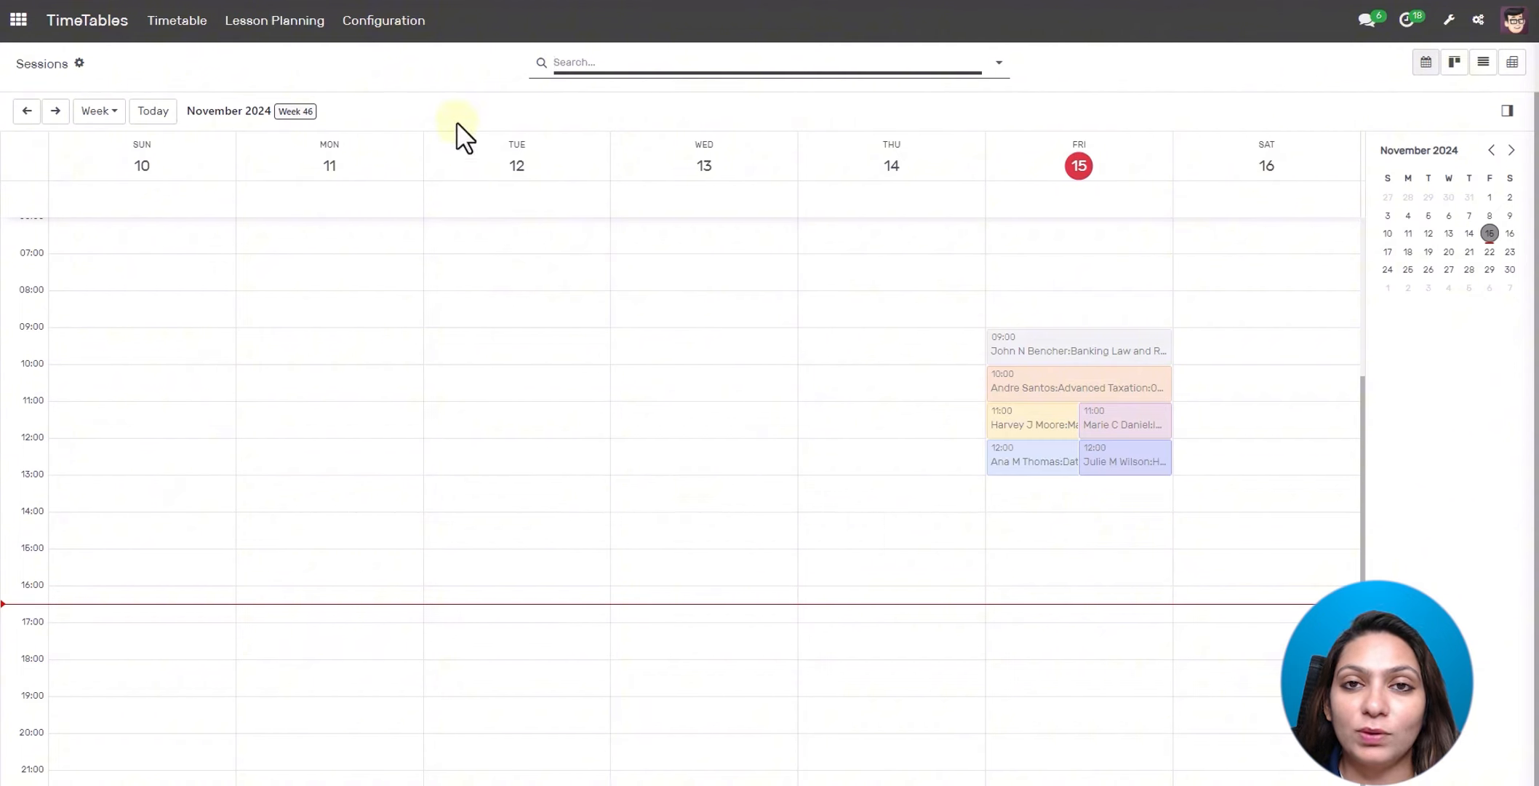
{"action": "left_click", "coordinate": [407, 23]}
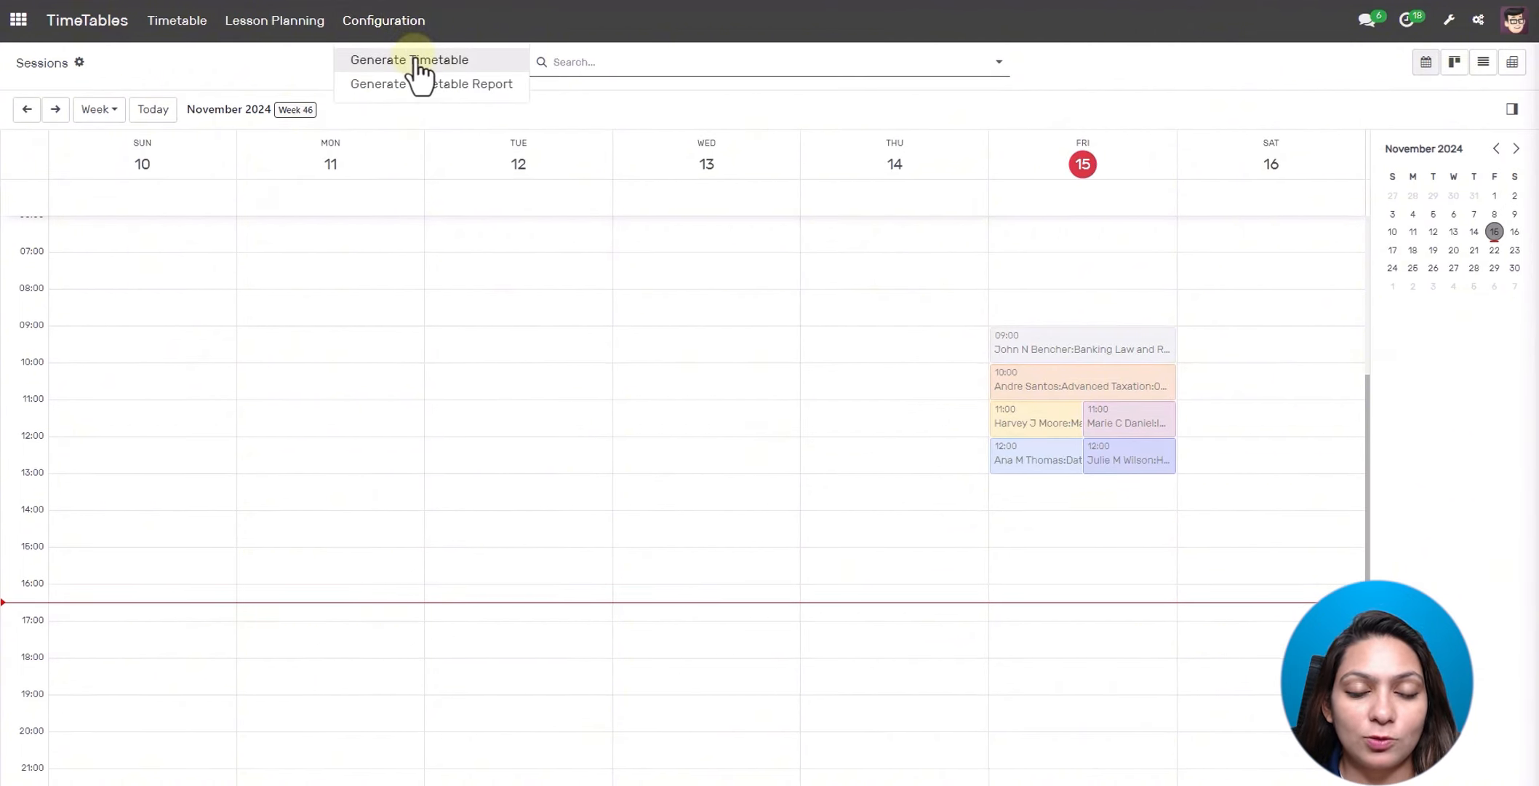
- Start generating sessions for Computer Engineering, COMP Batch, from 11/01/2024 to 11/29/2024
{"action": "left_click", "coordinate": [418, 62]}
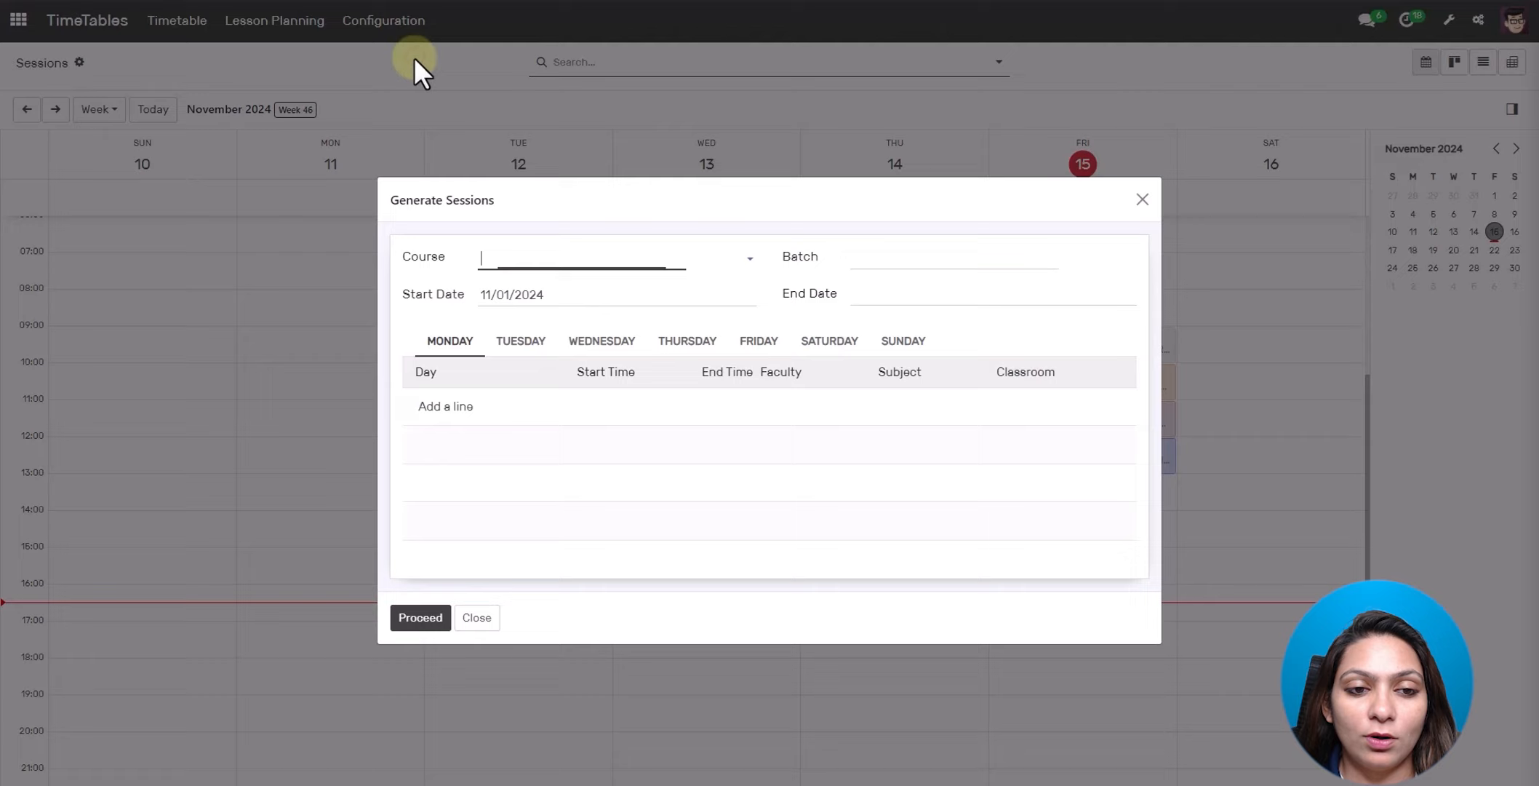
{"action": "left_click", "coordinate": [517, 256]}
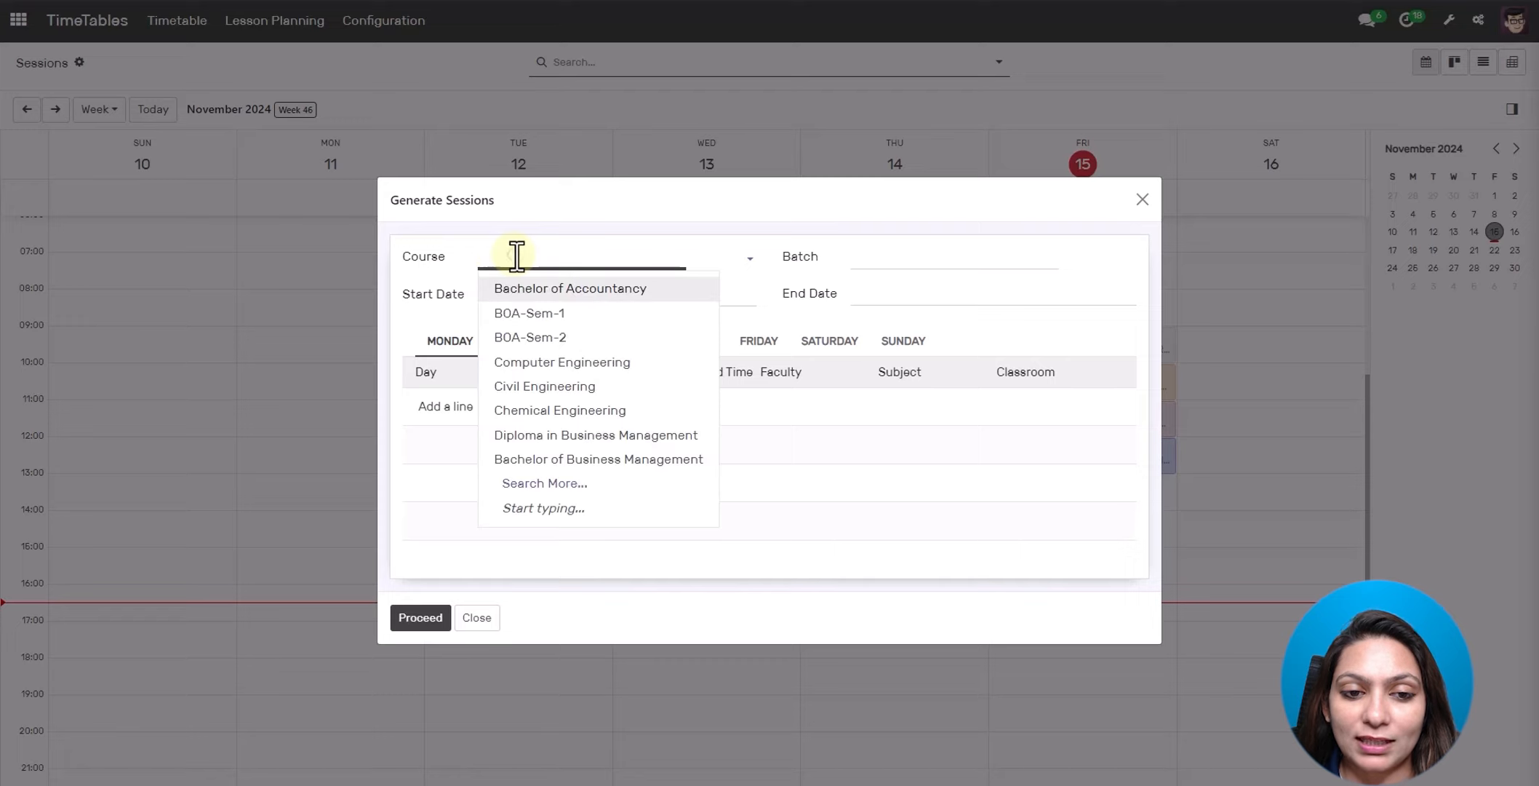
{"action": "left_click", "coordinate": [536, 362]}
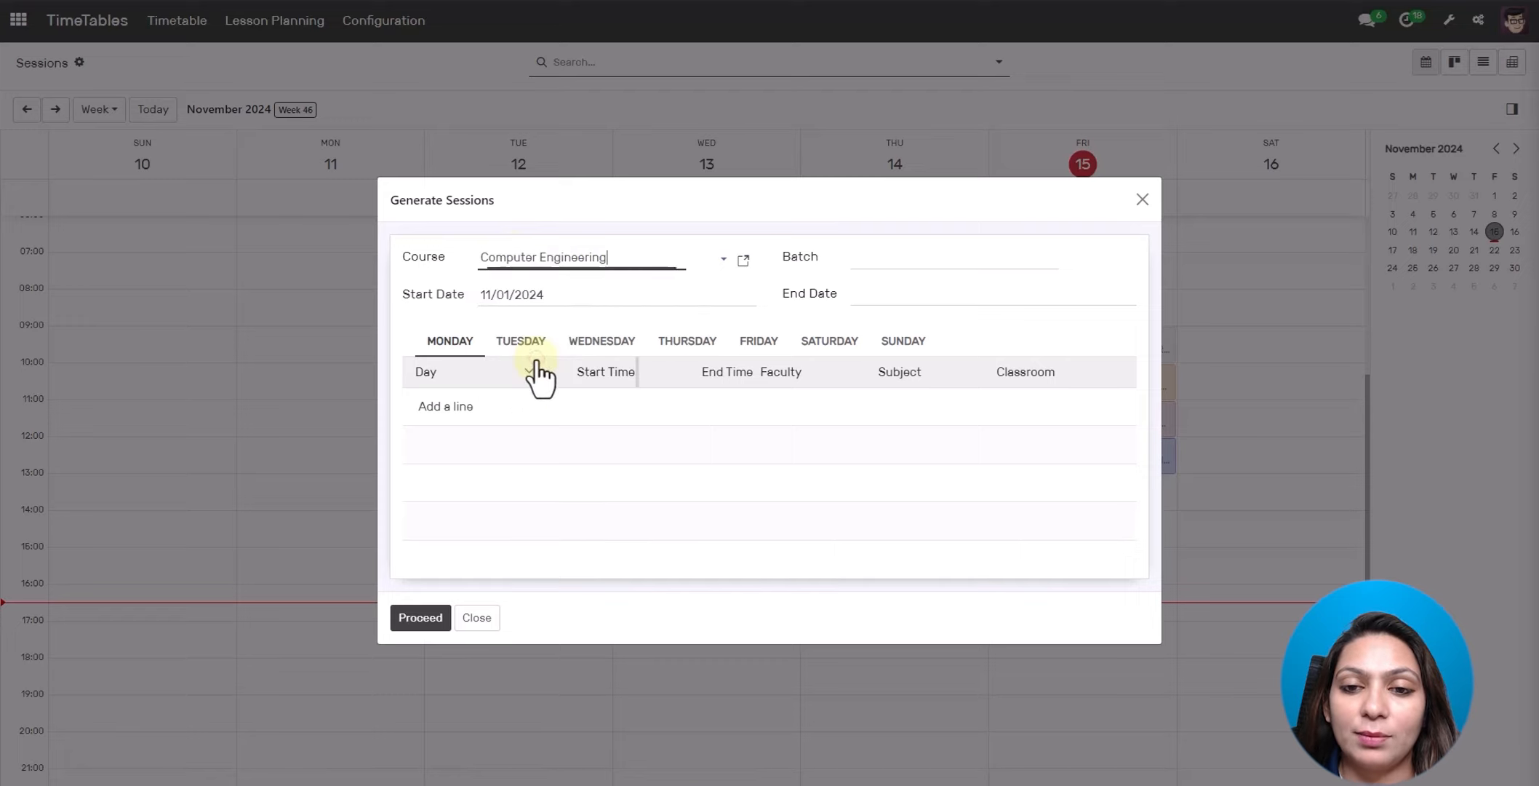
{"action": "left_click", "coordinate": [939, 257]}
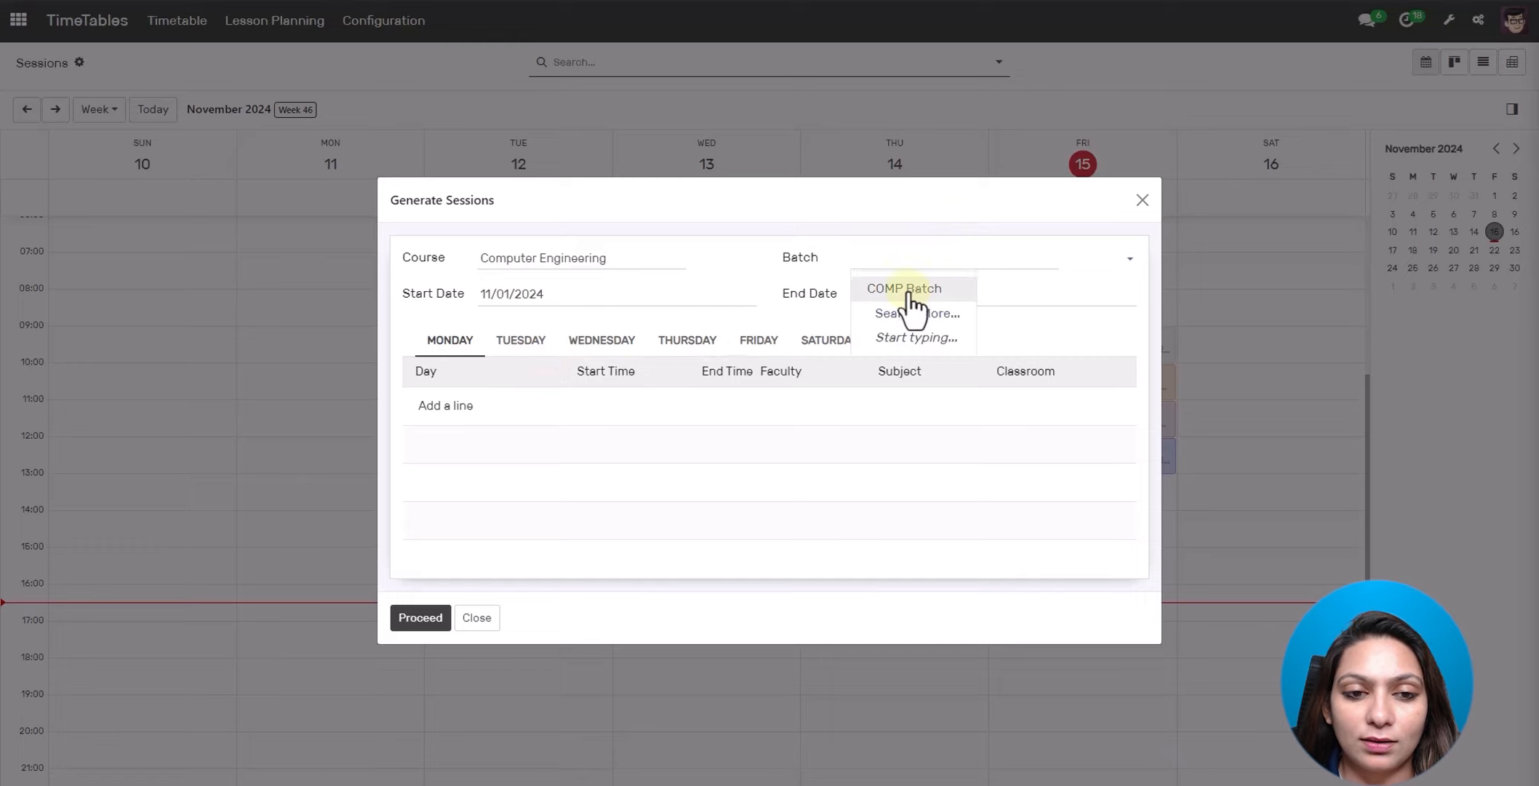
{"action": "left_click", "coordinate": [911, 291]}
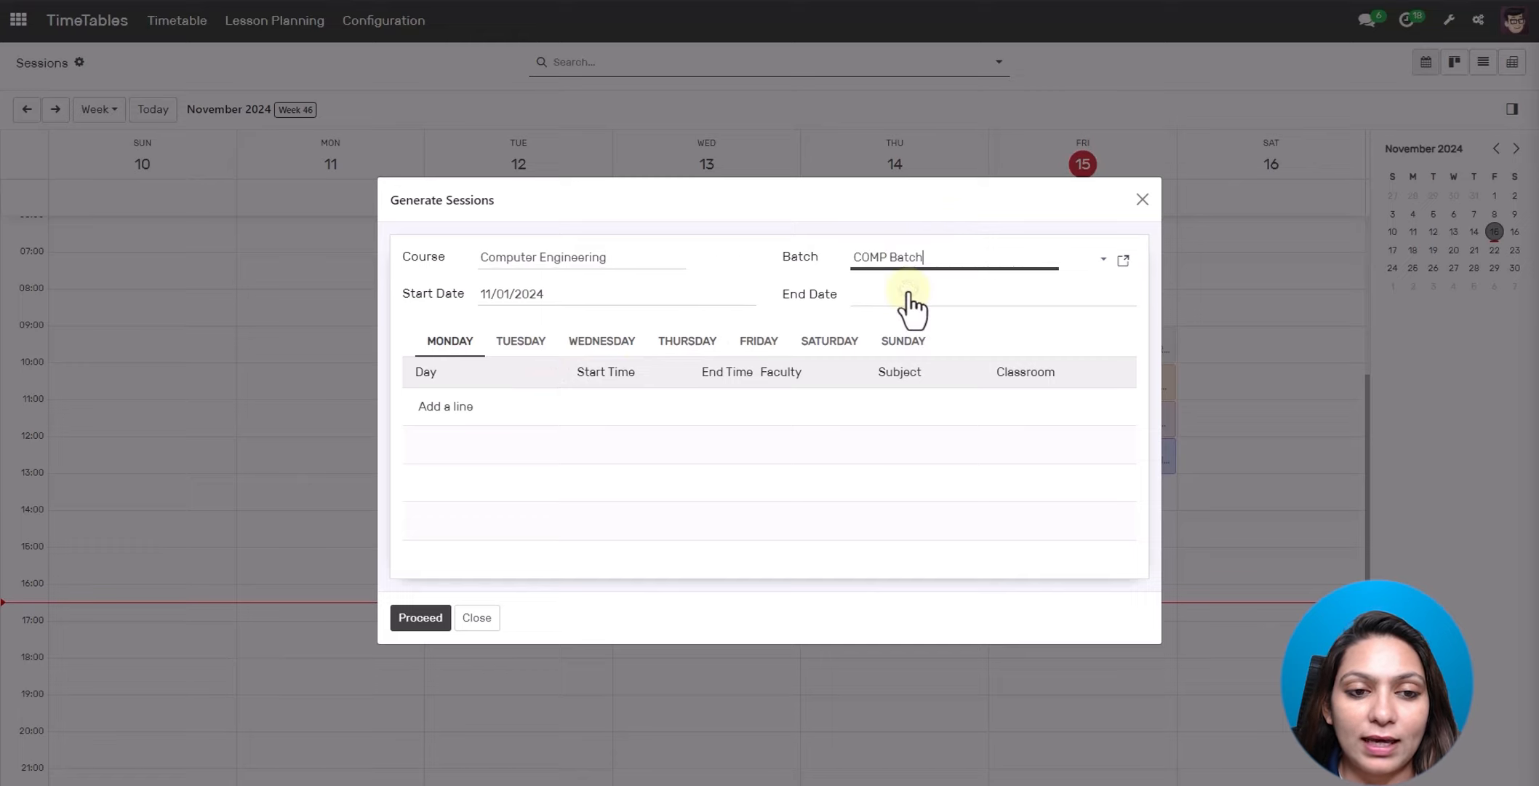
{"action": "left_click", "coordinate": [871, 294]}
{"action": "left_click", "coordinate": [1082, 568]}
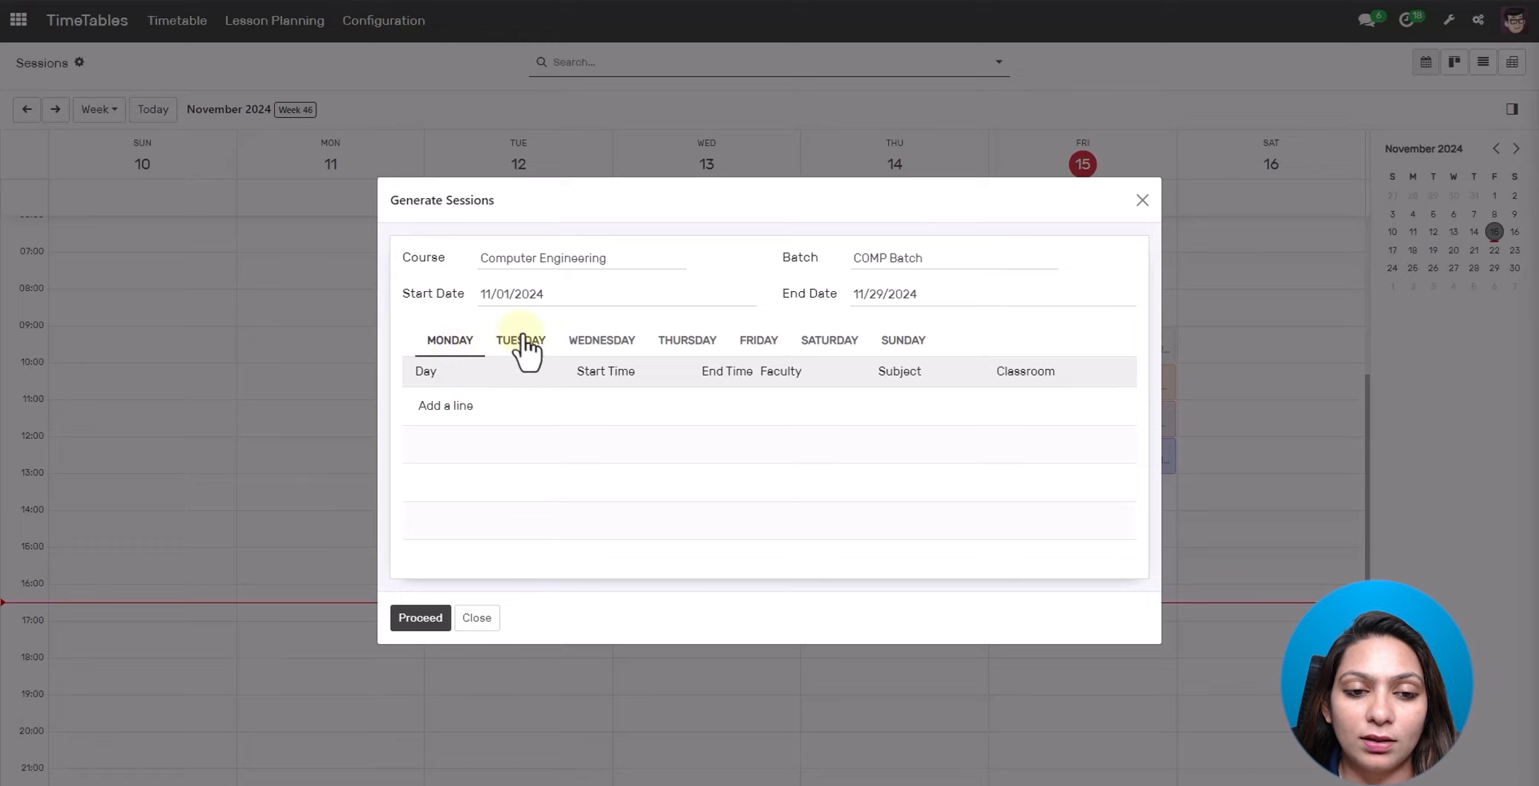
- Add a Monday session line from 10 to 11 and assign a faculty member
{"action": "left_click", "coordinate": [459, 407]}
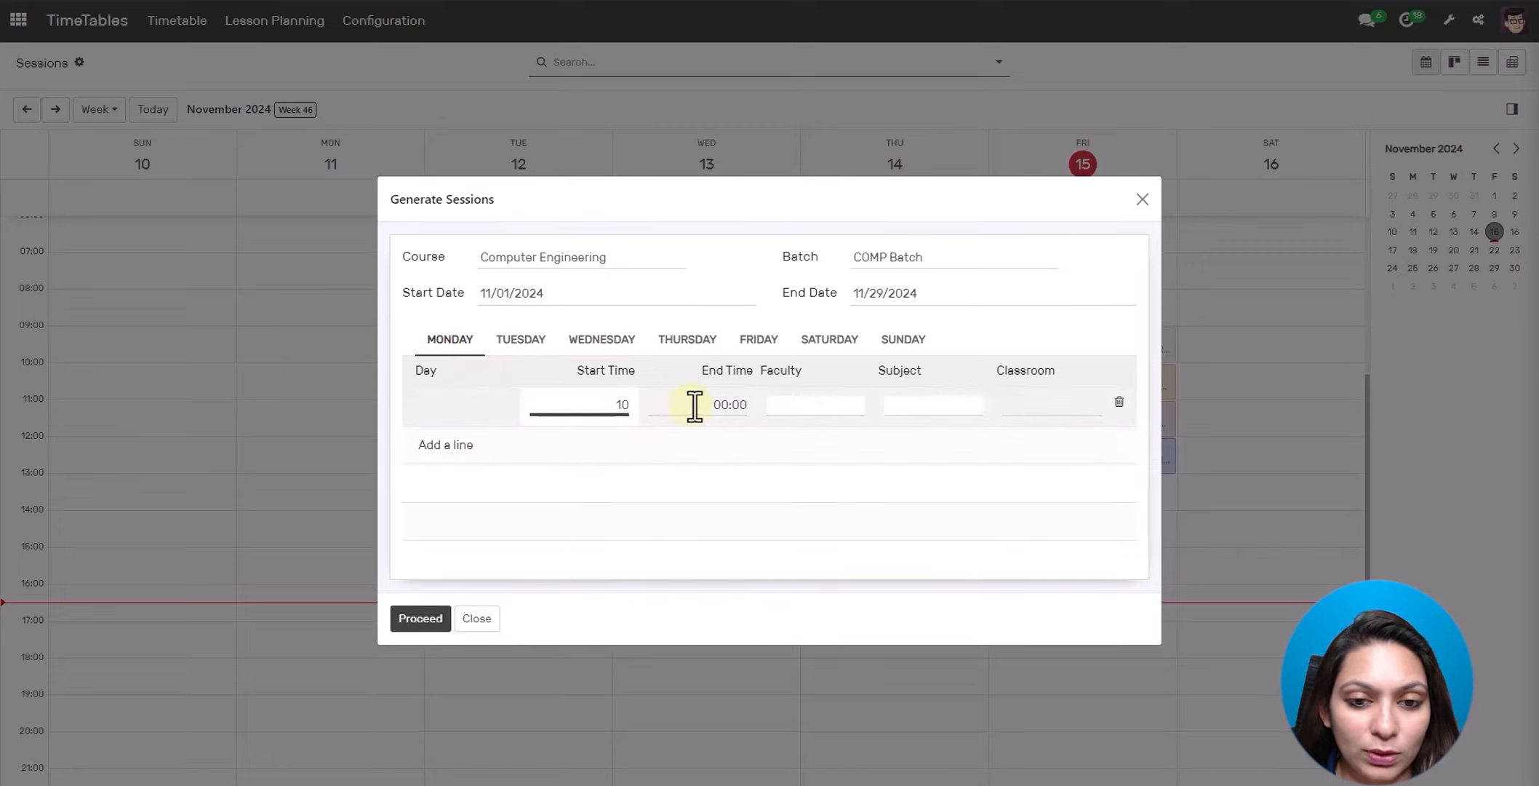
{"action": "left_click", "coordinate": [694, 404]}
{"action": "type", "text": "11"}
{"action": "left_click", "coordinate": [784, 402]}
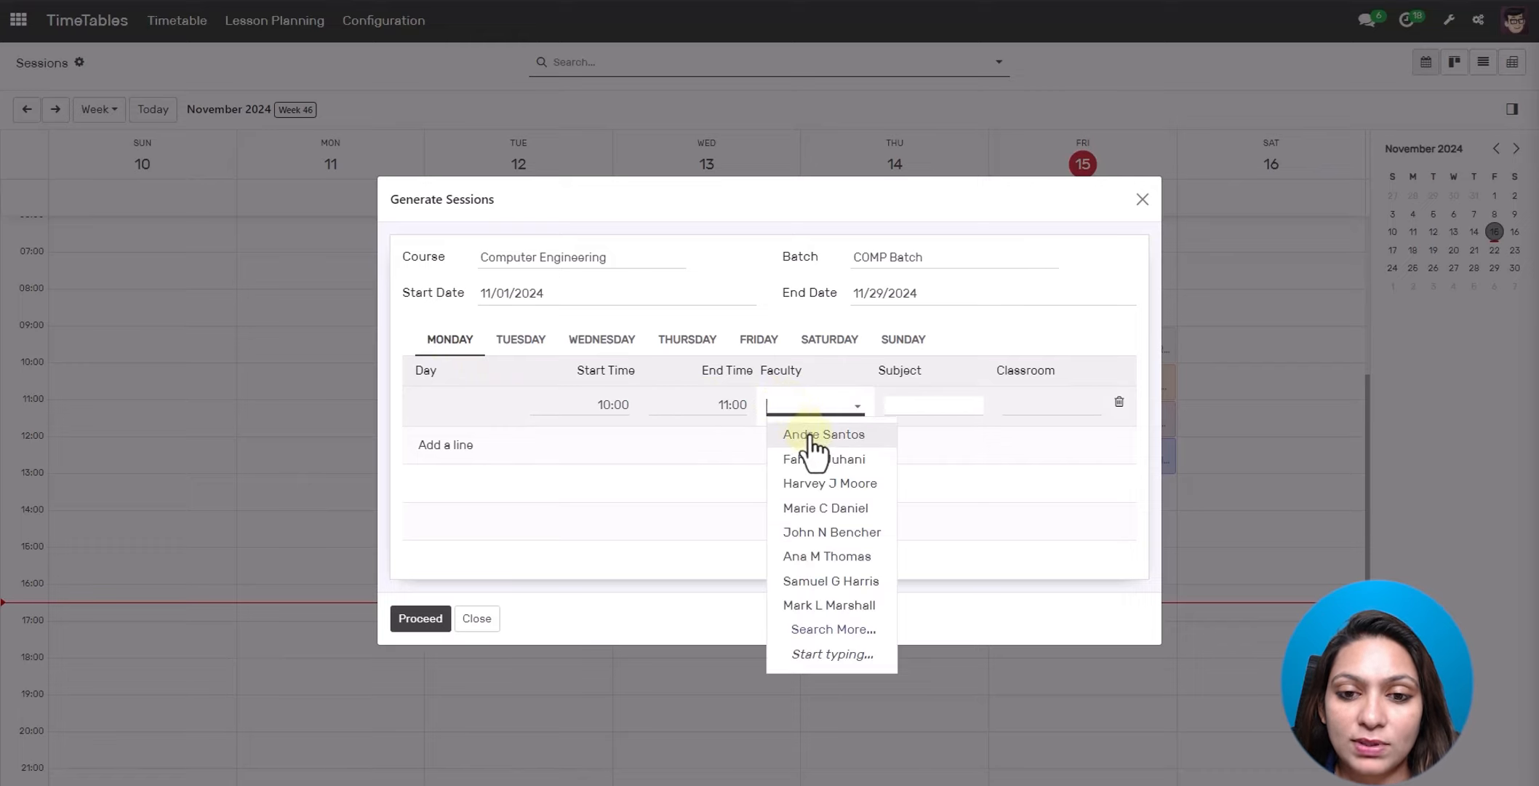
{"action": "left_click", "coordinate": [814, 437]}
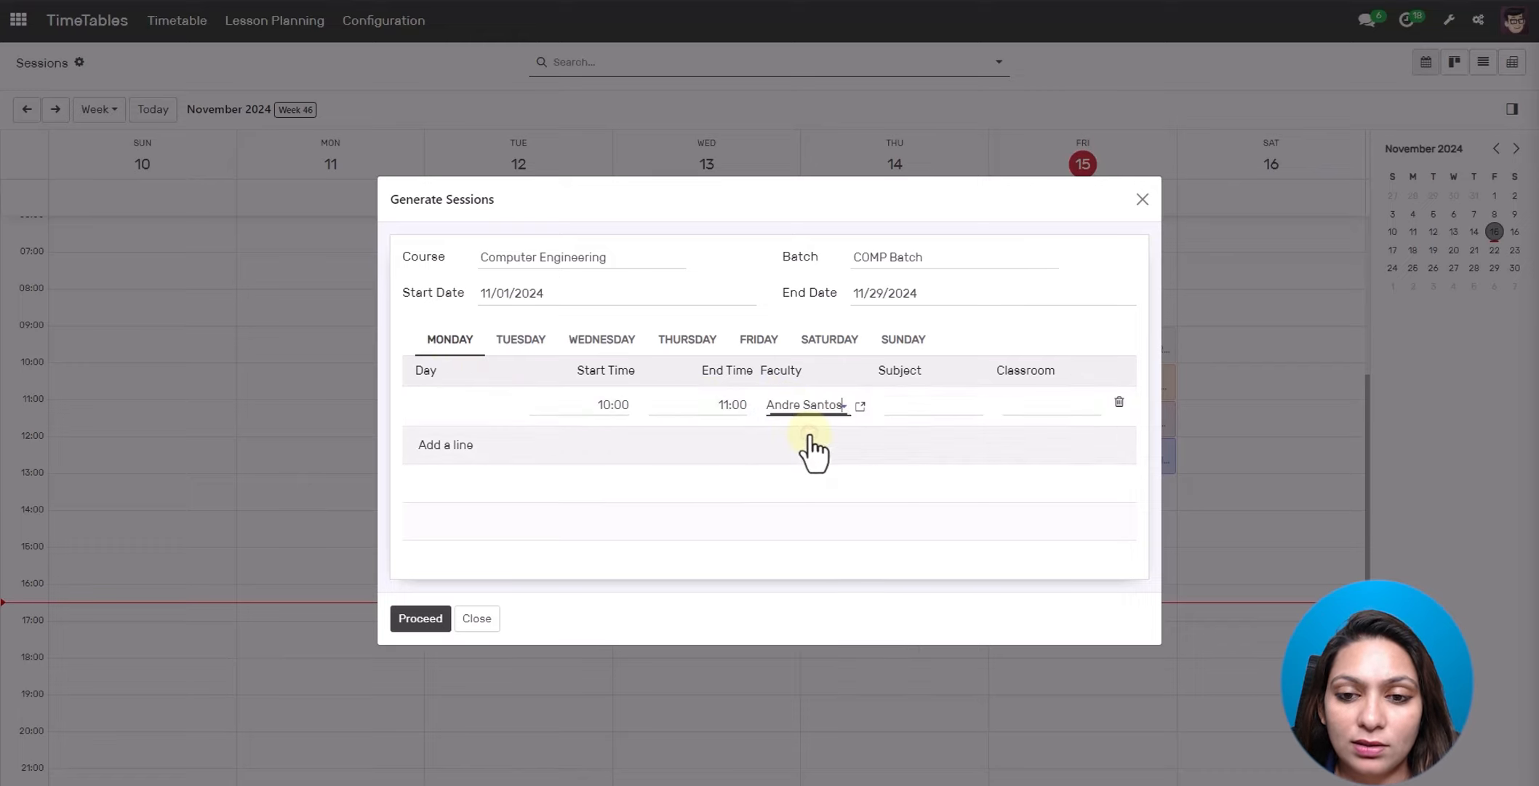
- Set its subject to Data Structure and Algorithm and classroom R001, then start another line
{"action": "left_click", "coordinate": [937, 408]}
{"action": "type", "text": "dat"}
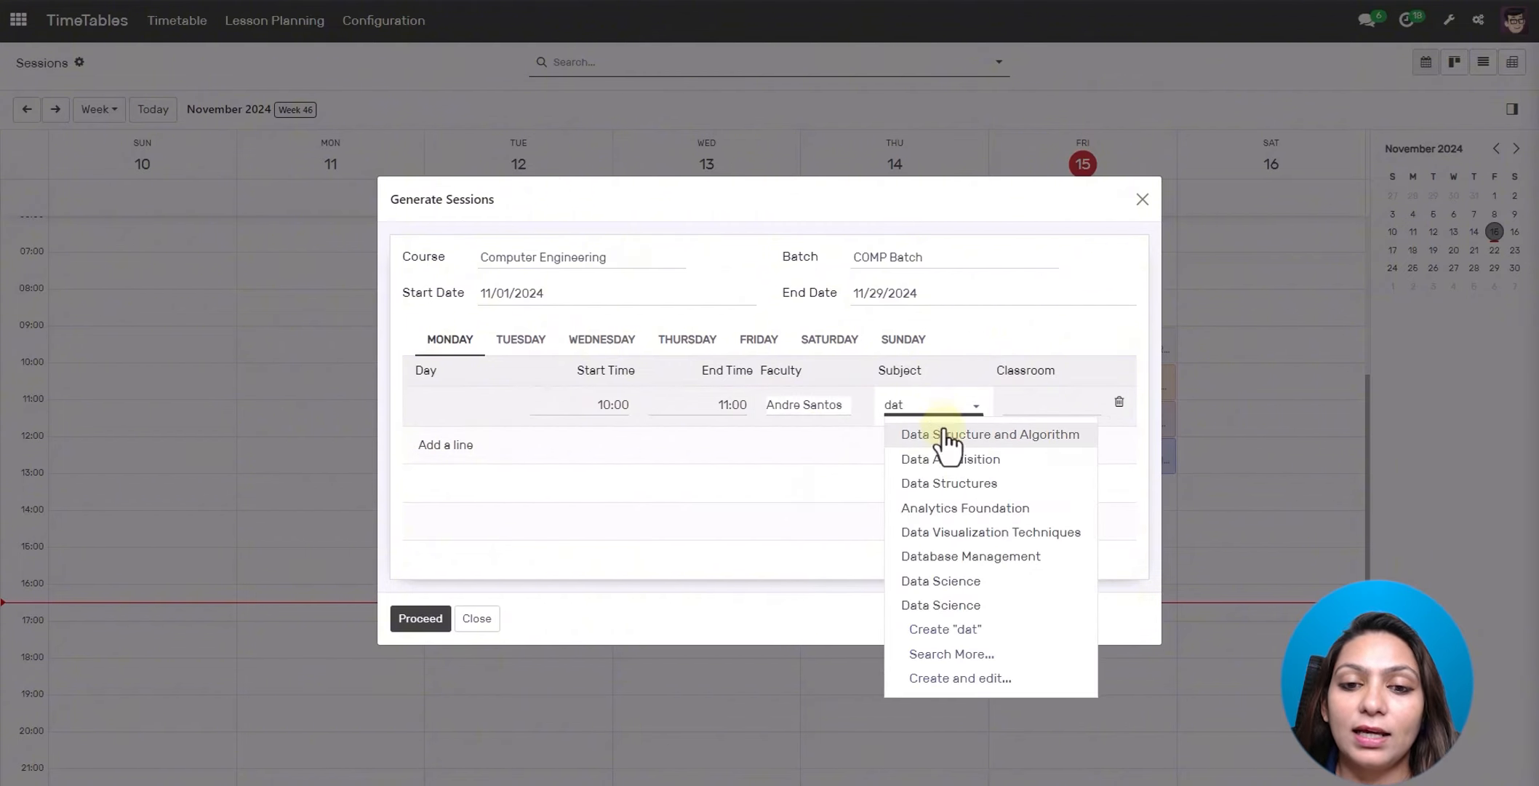
{"action": "left_click", "coordinate": [945, 435]}
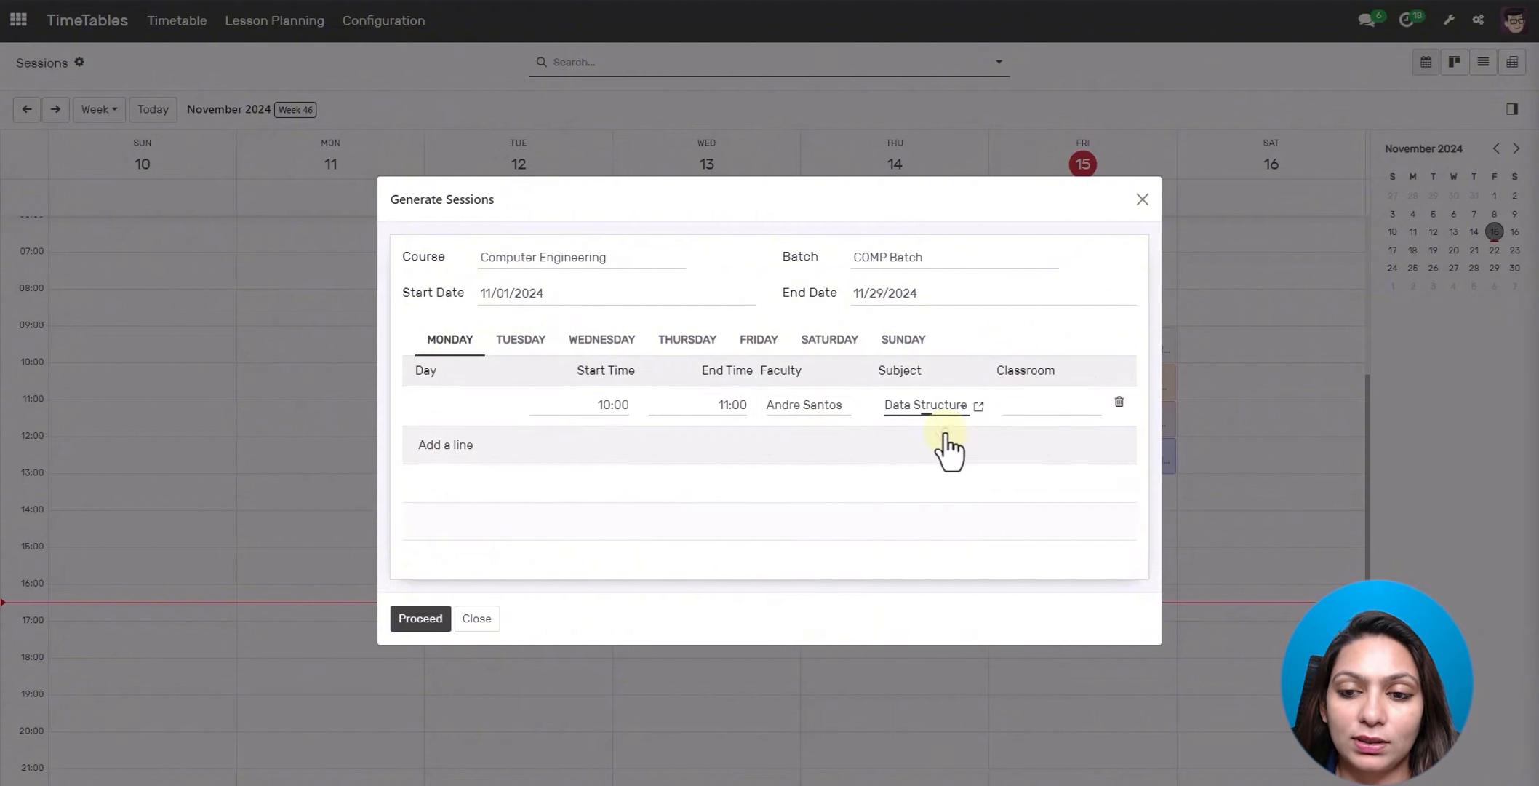
{"action": "left_click", "coordinate": [1040, 401]}
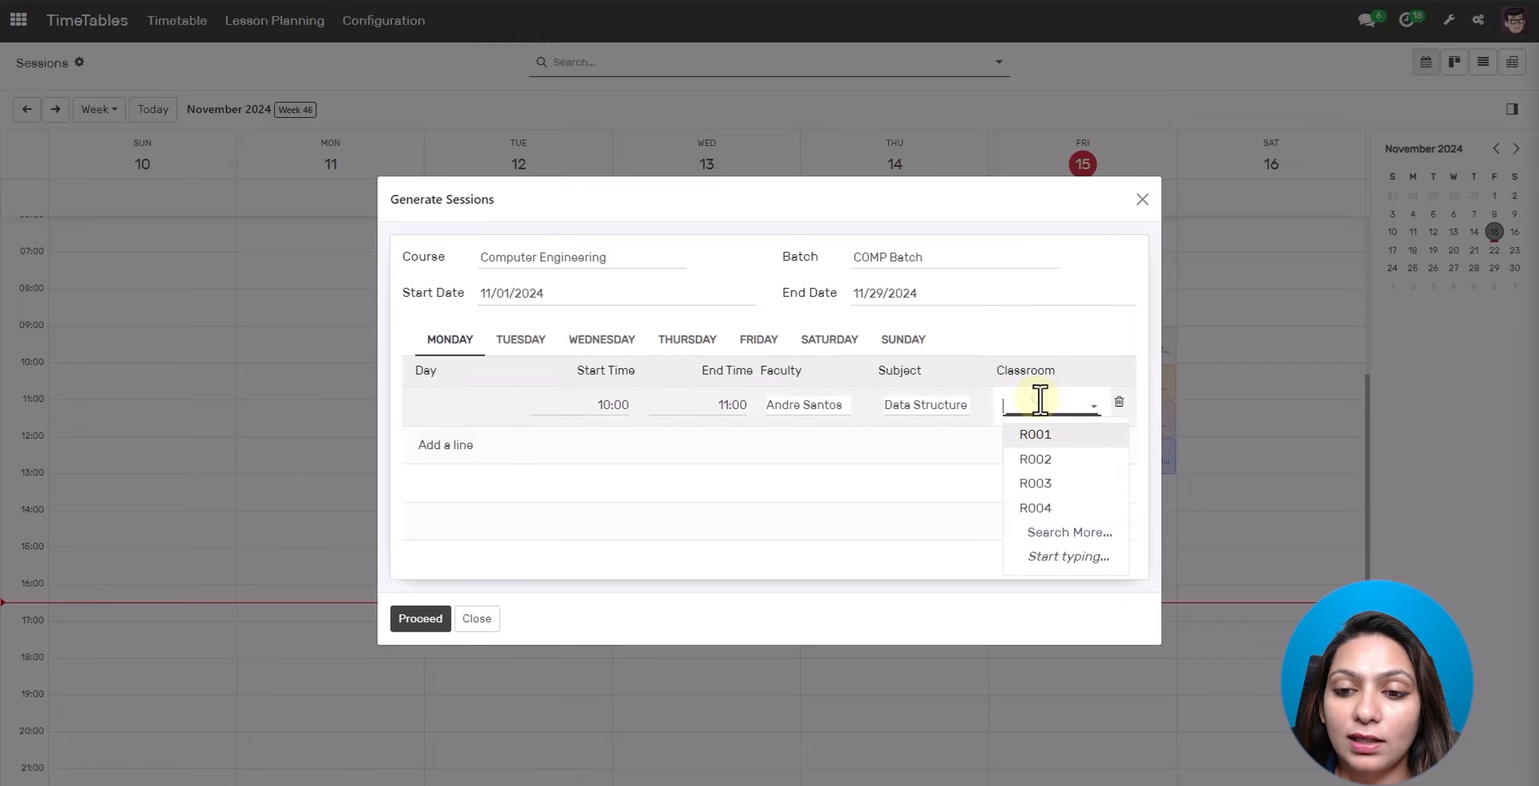
{"action": "left_click", "coordinate": [1040, 439]}
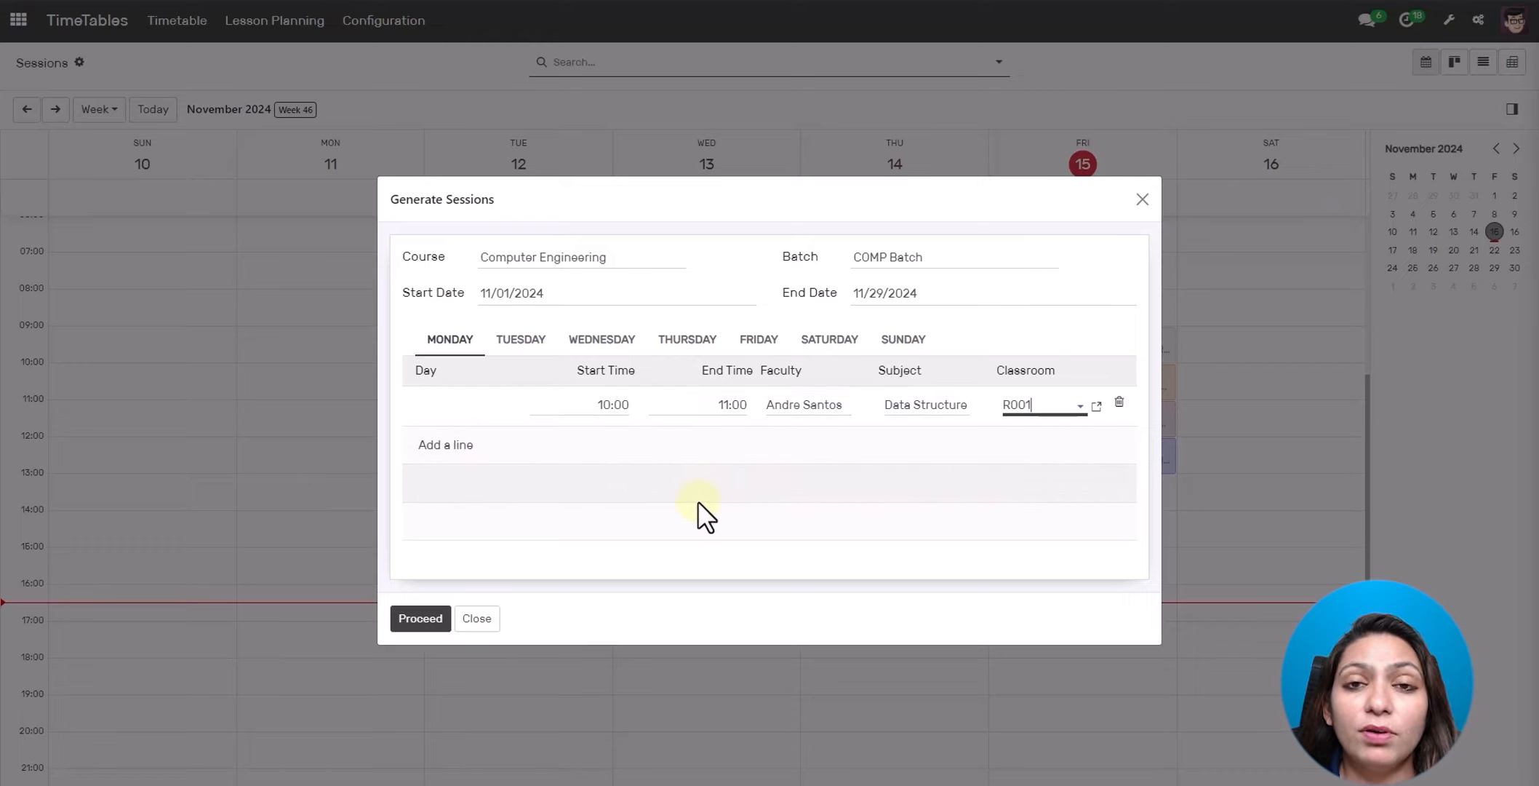
{"action": "left_click", "coordinate": [423, 445]}
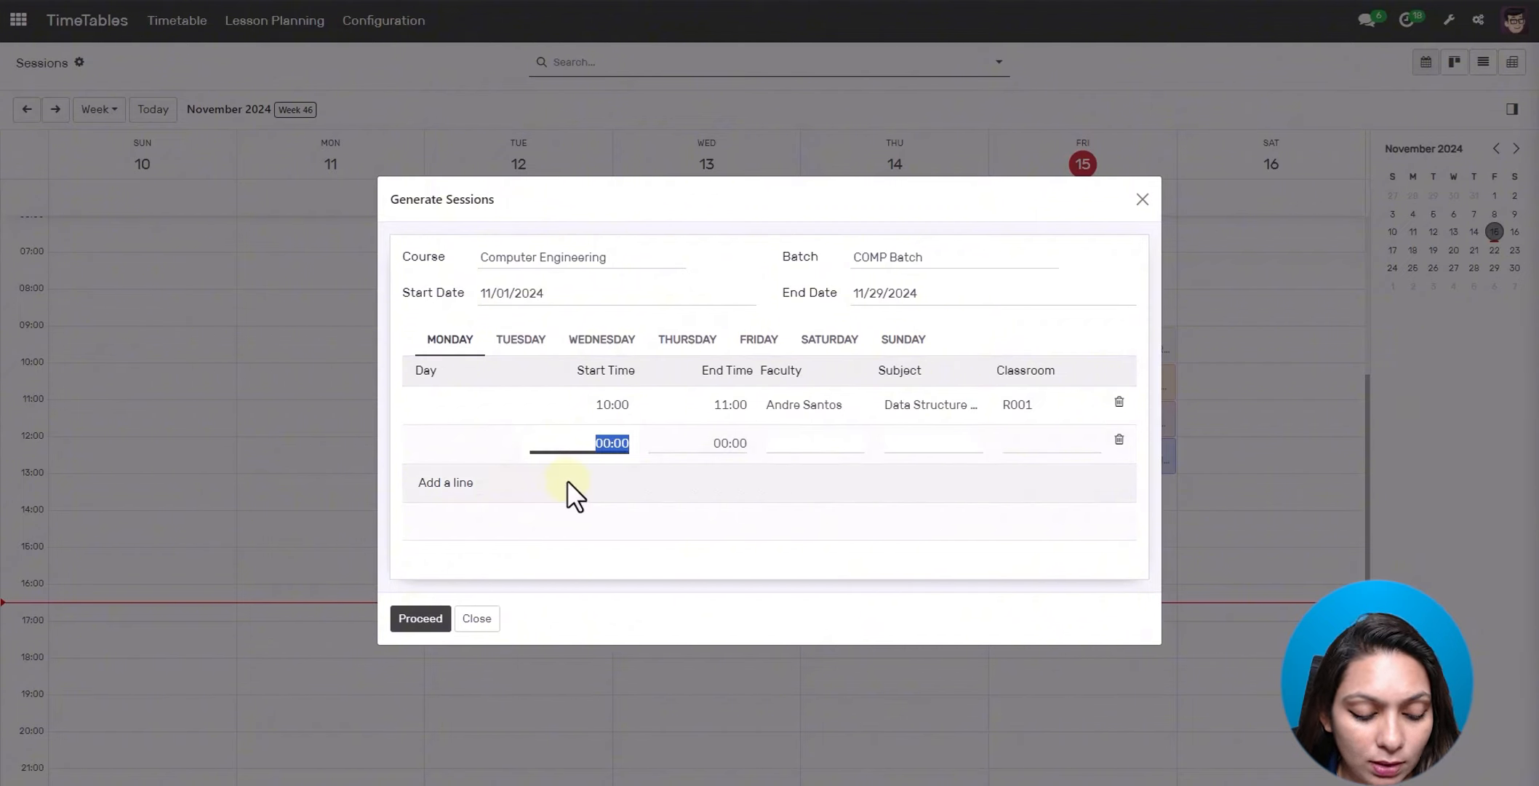
- Fill the new line with 13 to 14, a faculty member, Data Structures and room R002
{"action": "type", "text": "13"}
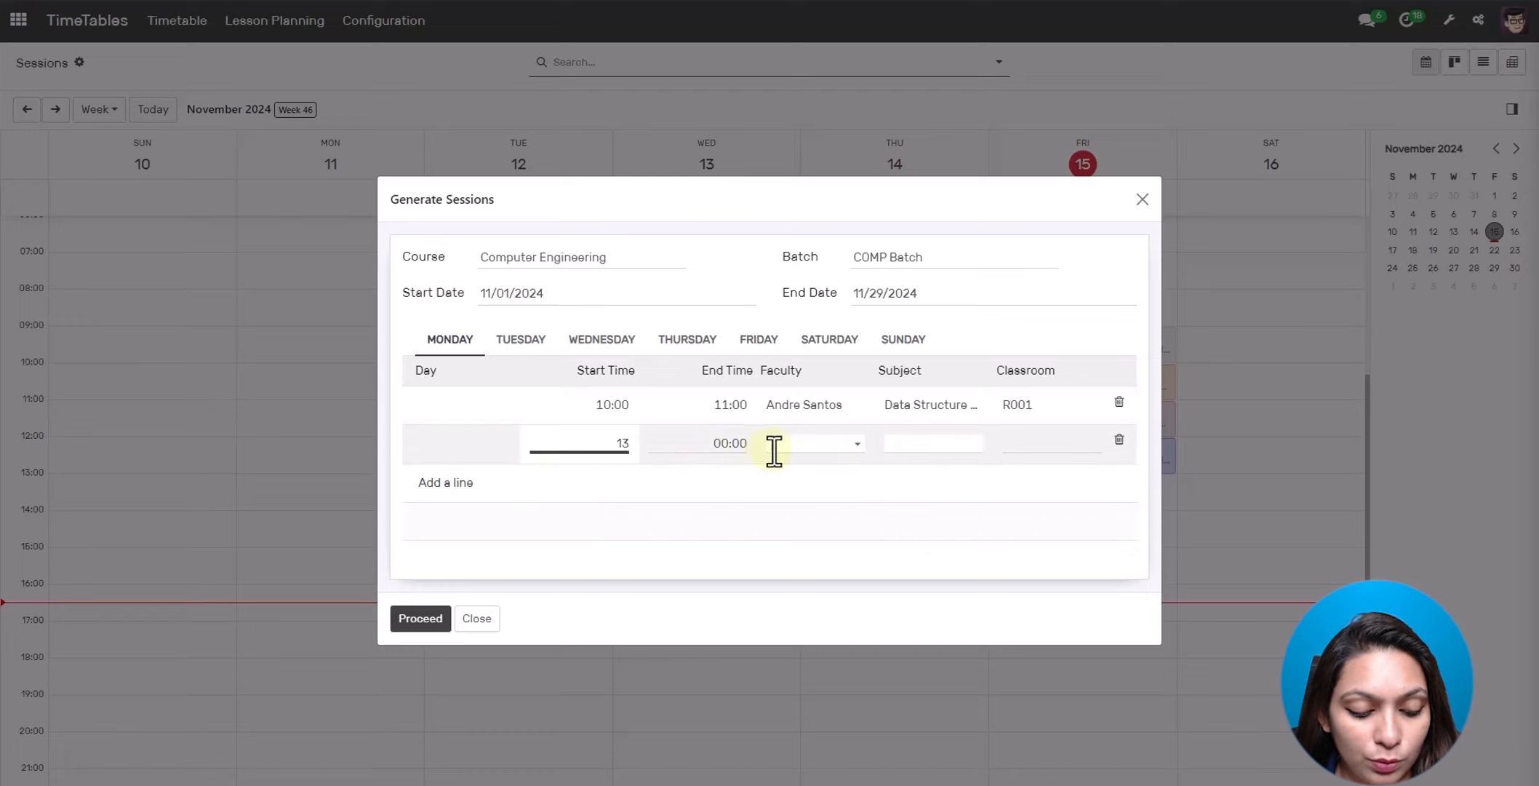
{"action": "left_click", "coordinate": [737, 451]}
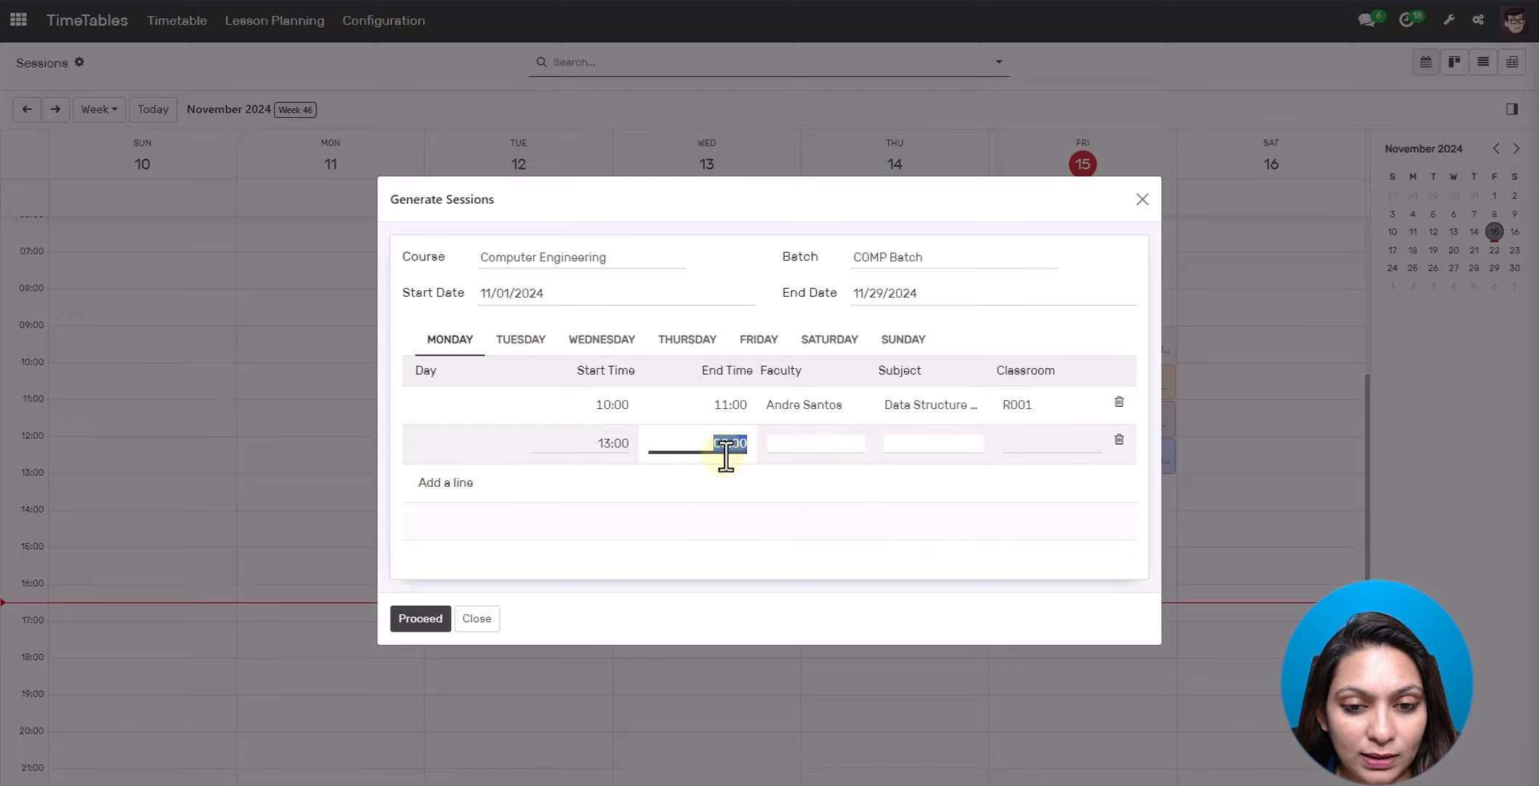
{"action": "type", "text": "14"}
{"action": "left_click", "coordinate": [780, 441]}
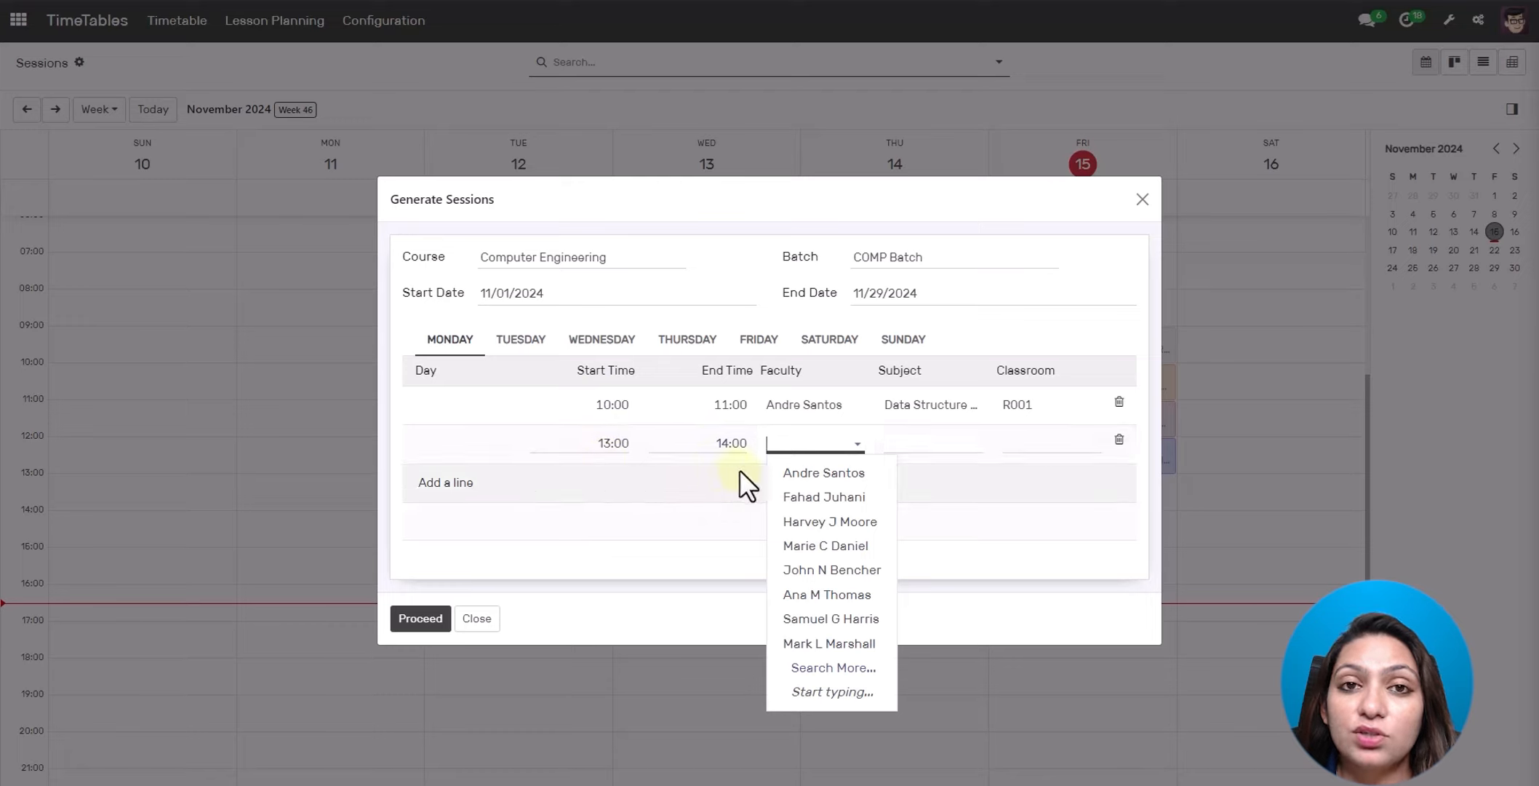
{"action": "left_click", "coordinate": [847, 501]}
{"action": "left_click", "coordinate": [962, 443]}
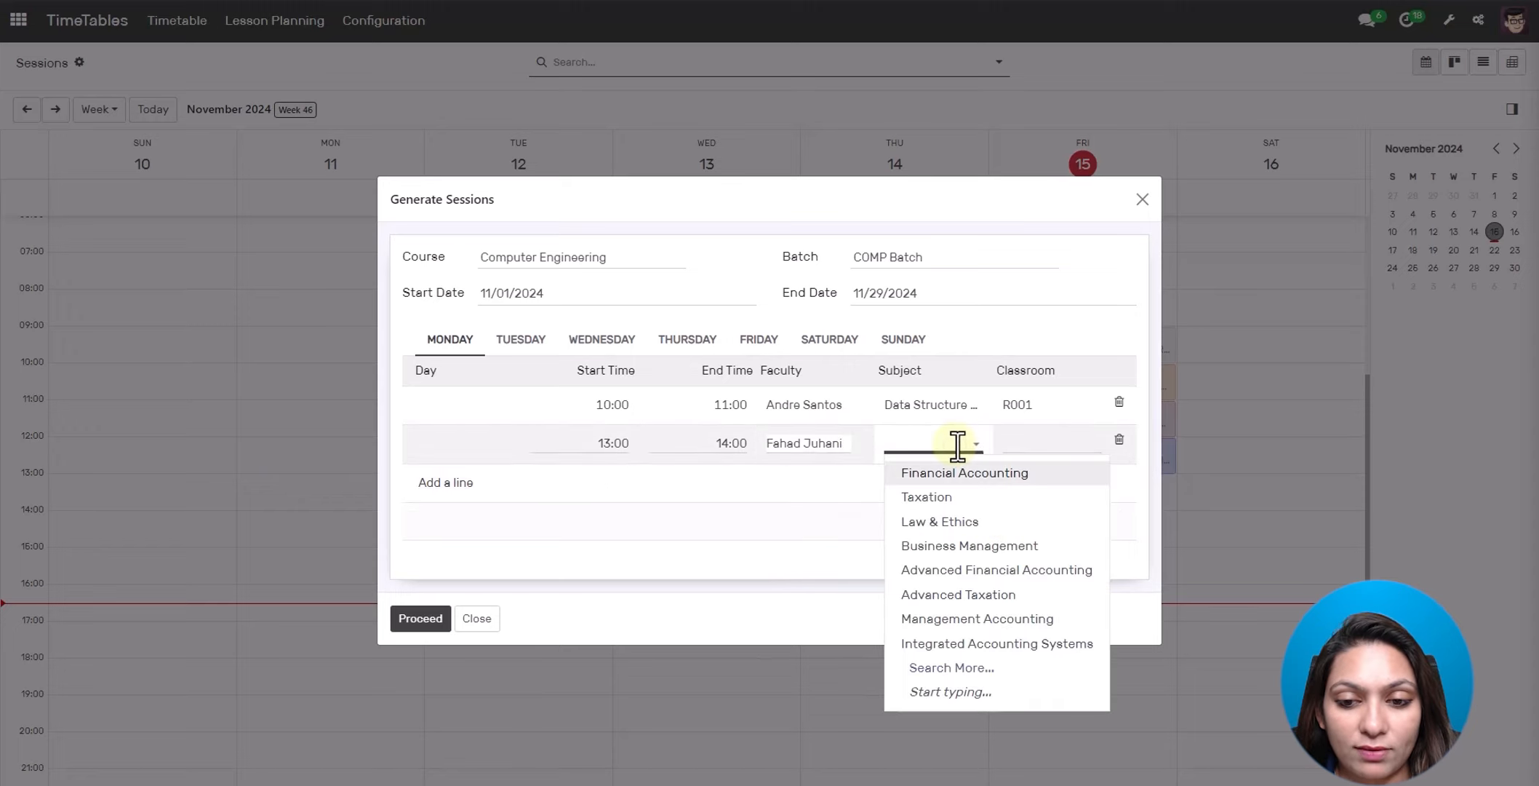
{"action": "type", "text": "dat"}
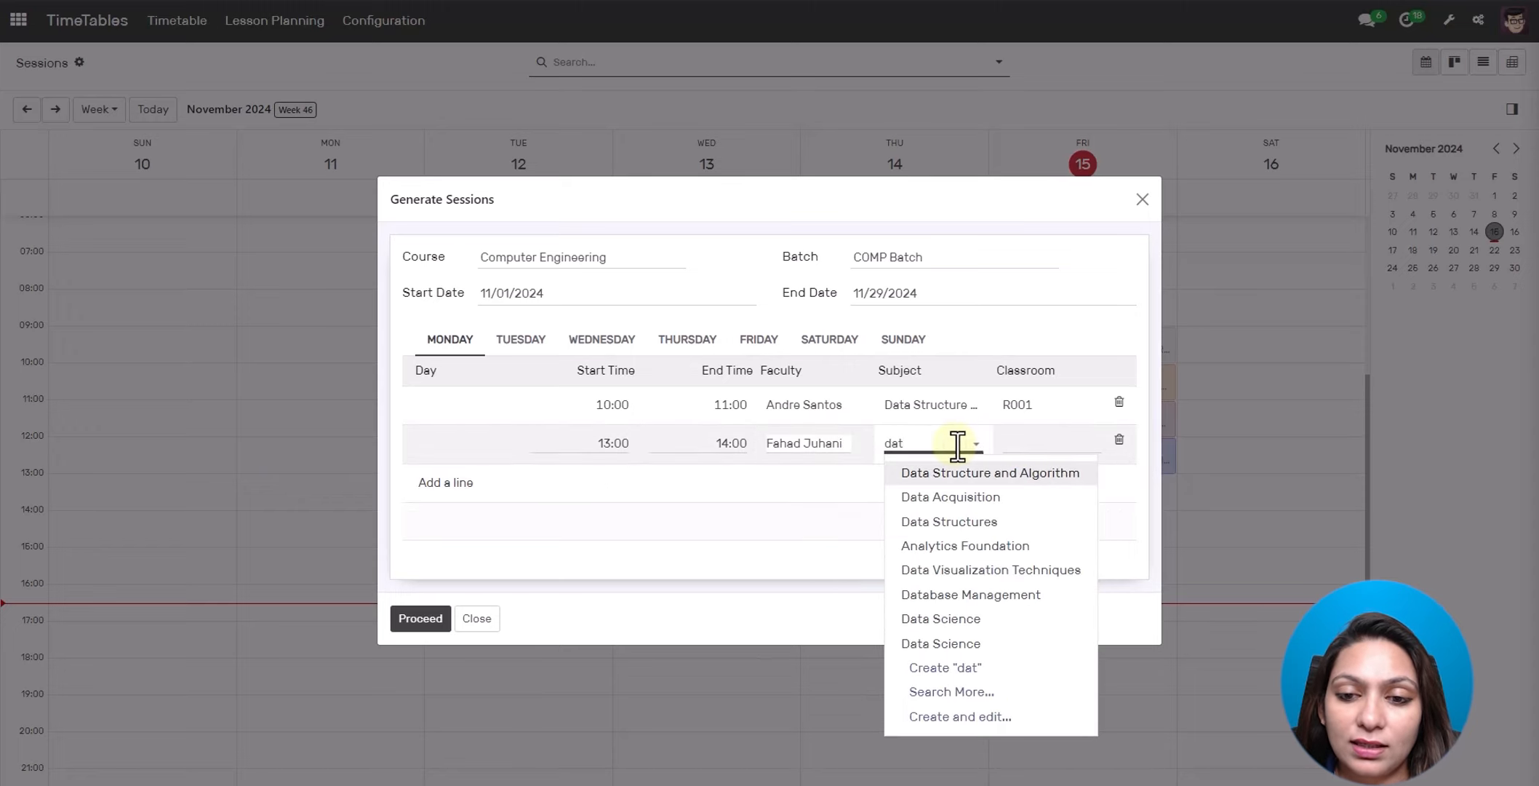
{"action": "left_click", "coordinate": [960, 524]}
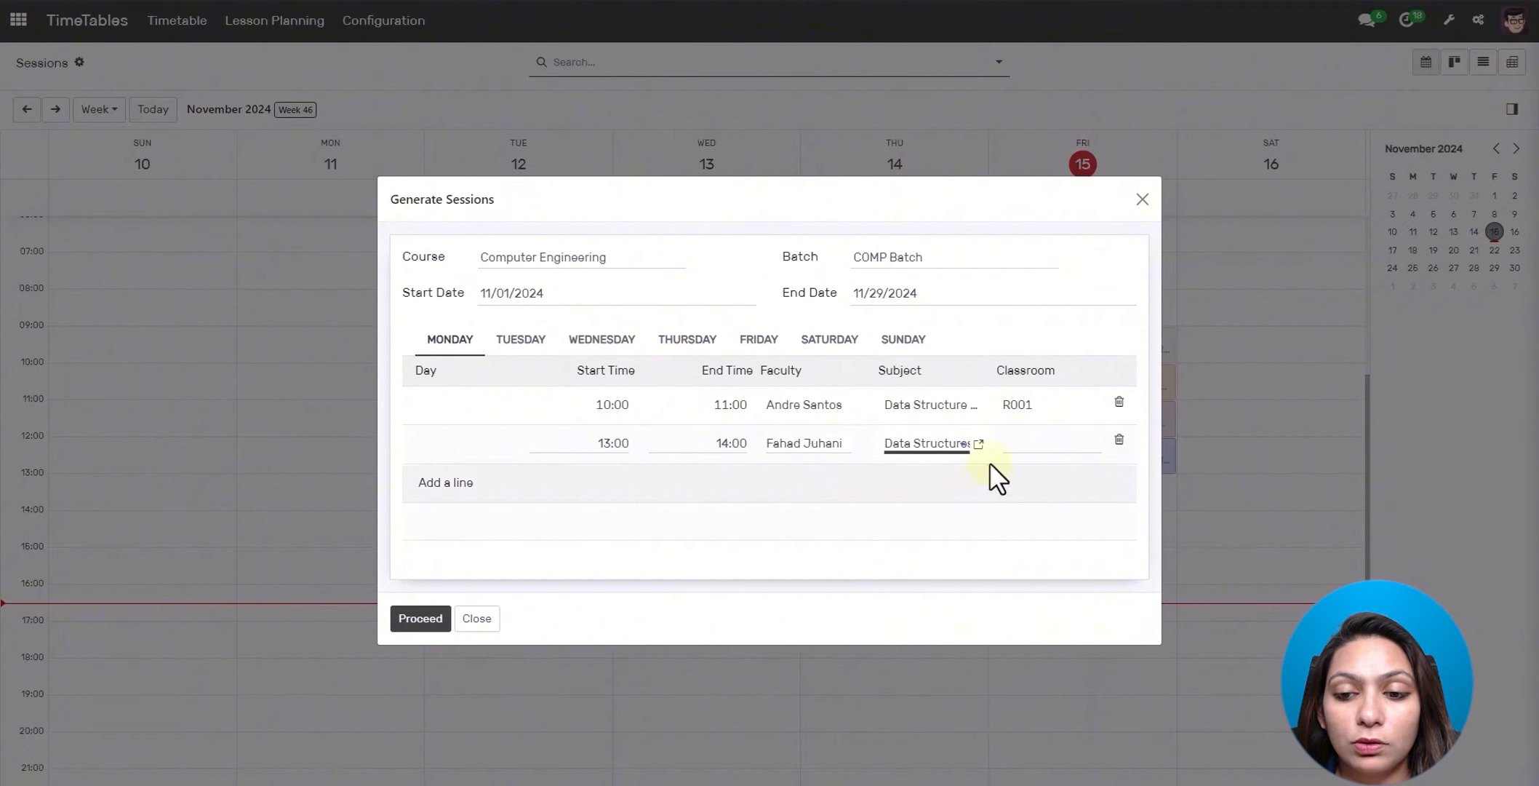
{"action": "left_click", "coordinate": [1021, 440]}
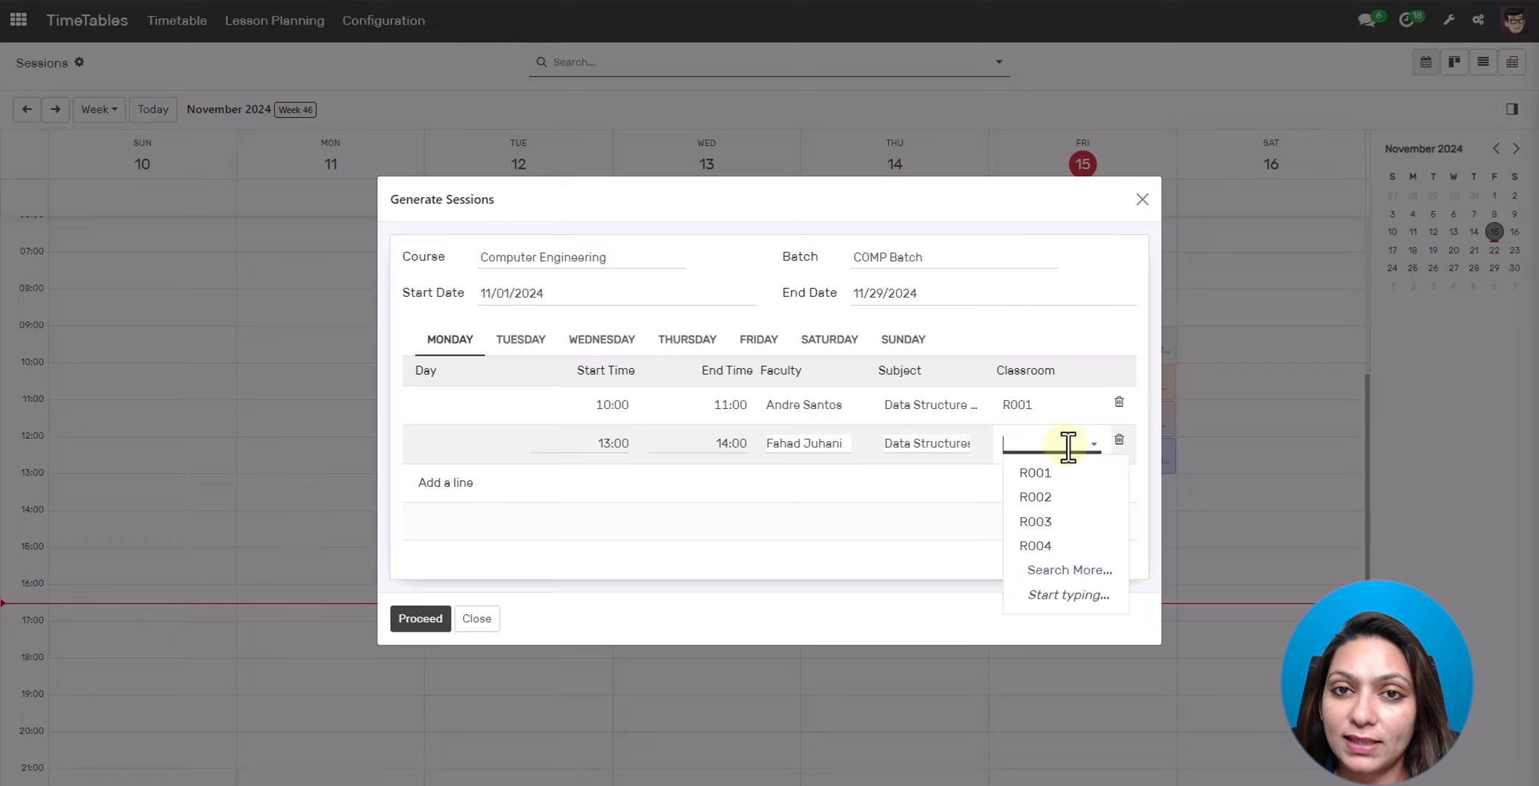
{"action": "left_click", "coordinate": [1041, 498]}
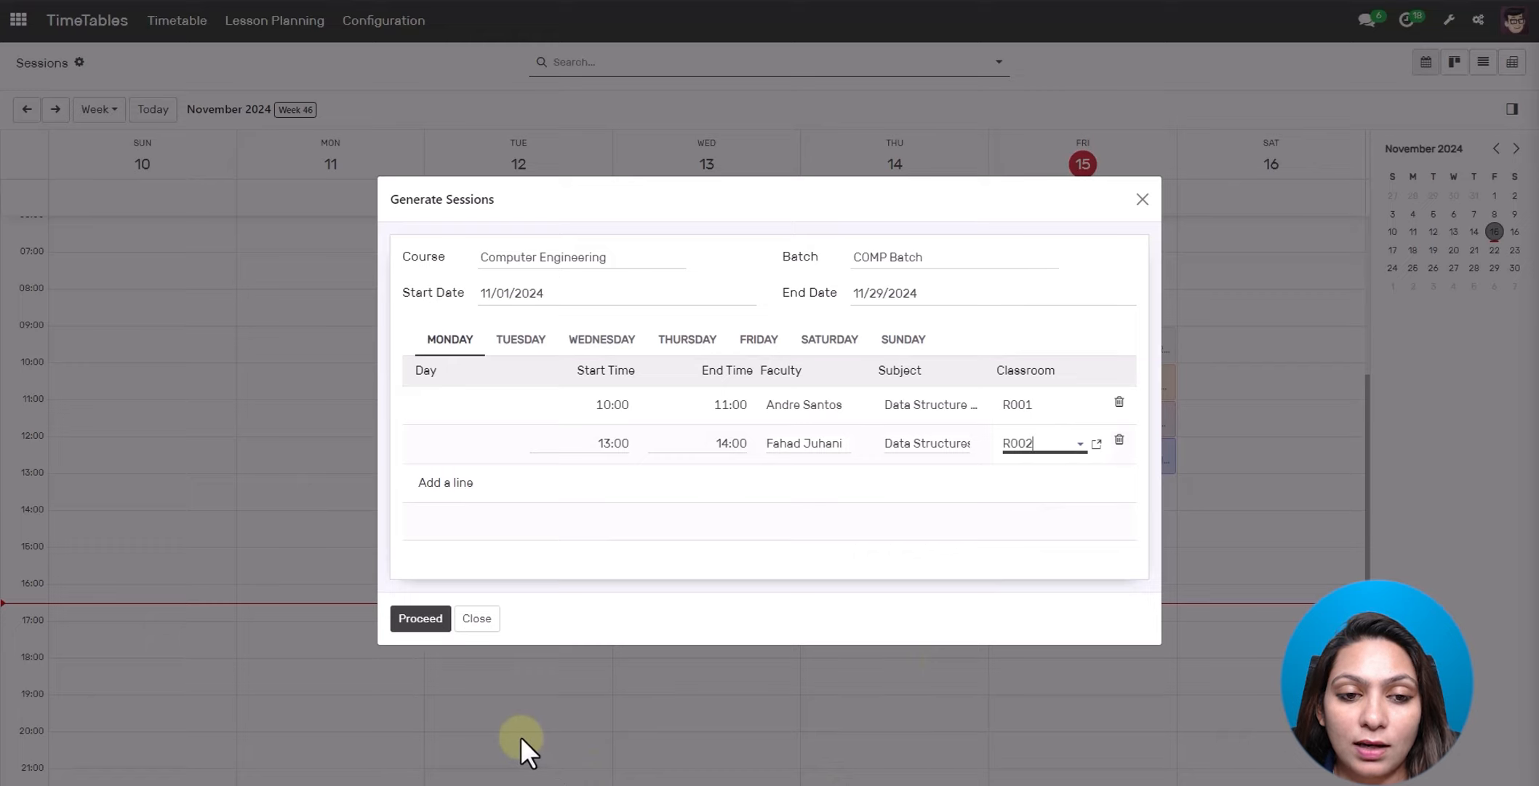
- Review the Tuesday, Wednesday and Thursday tabs, then return to the Monday list
{"action": "left_click", "coordinate": [530, 342]}
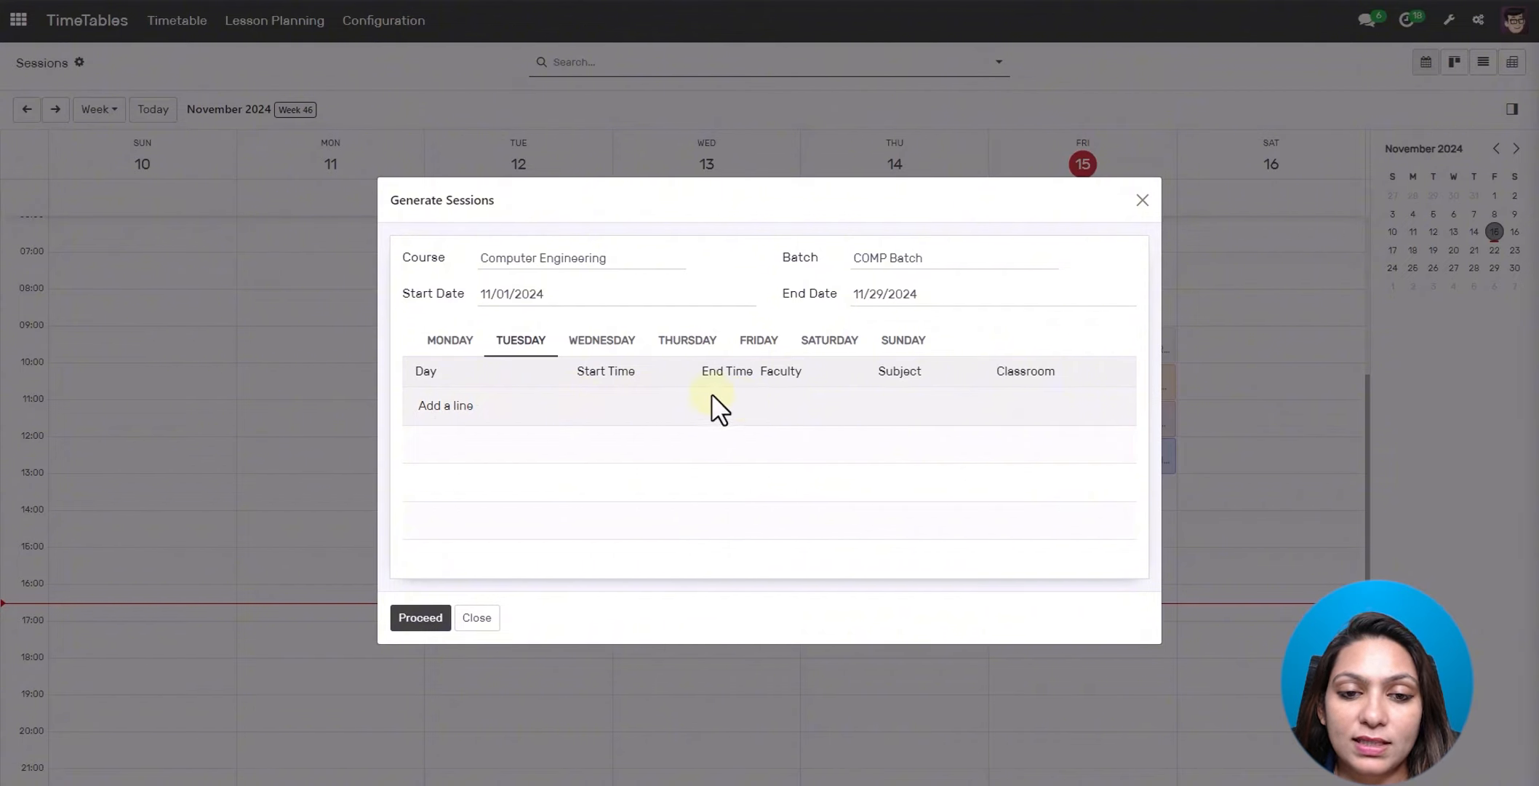
{"action": "left_click", "coordinate": [603, 345]}
{"action": "left_click", "coordinate": [682, 346]}
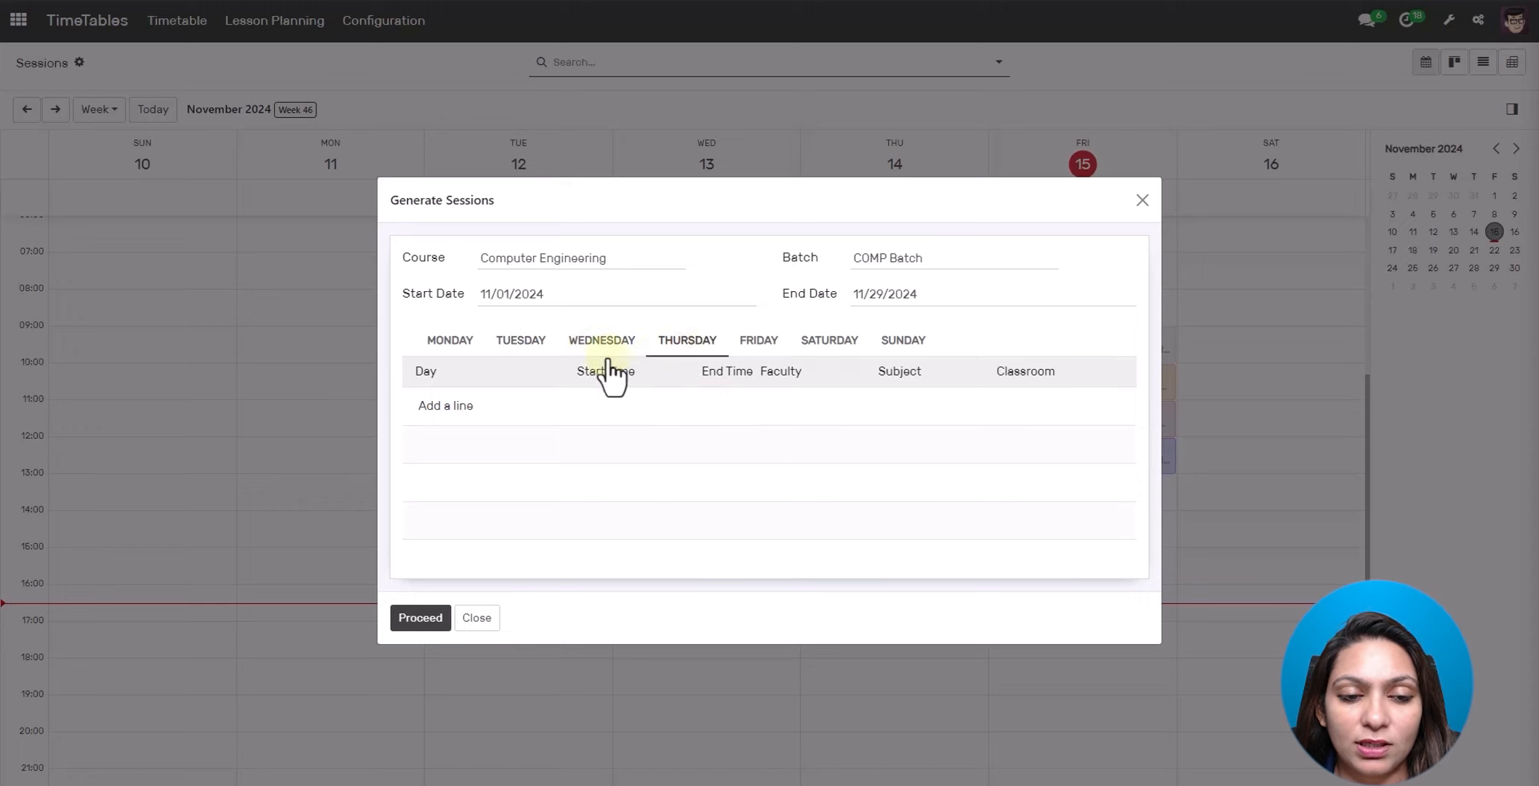
{"action": "left_click", "coordinate": [467, 345]}
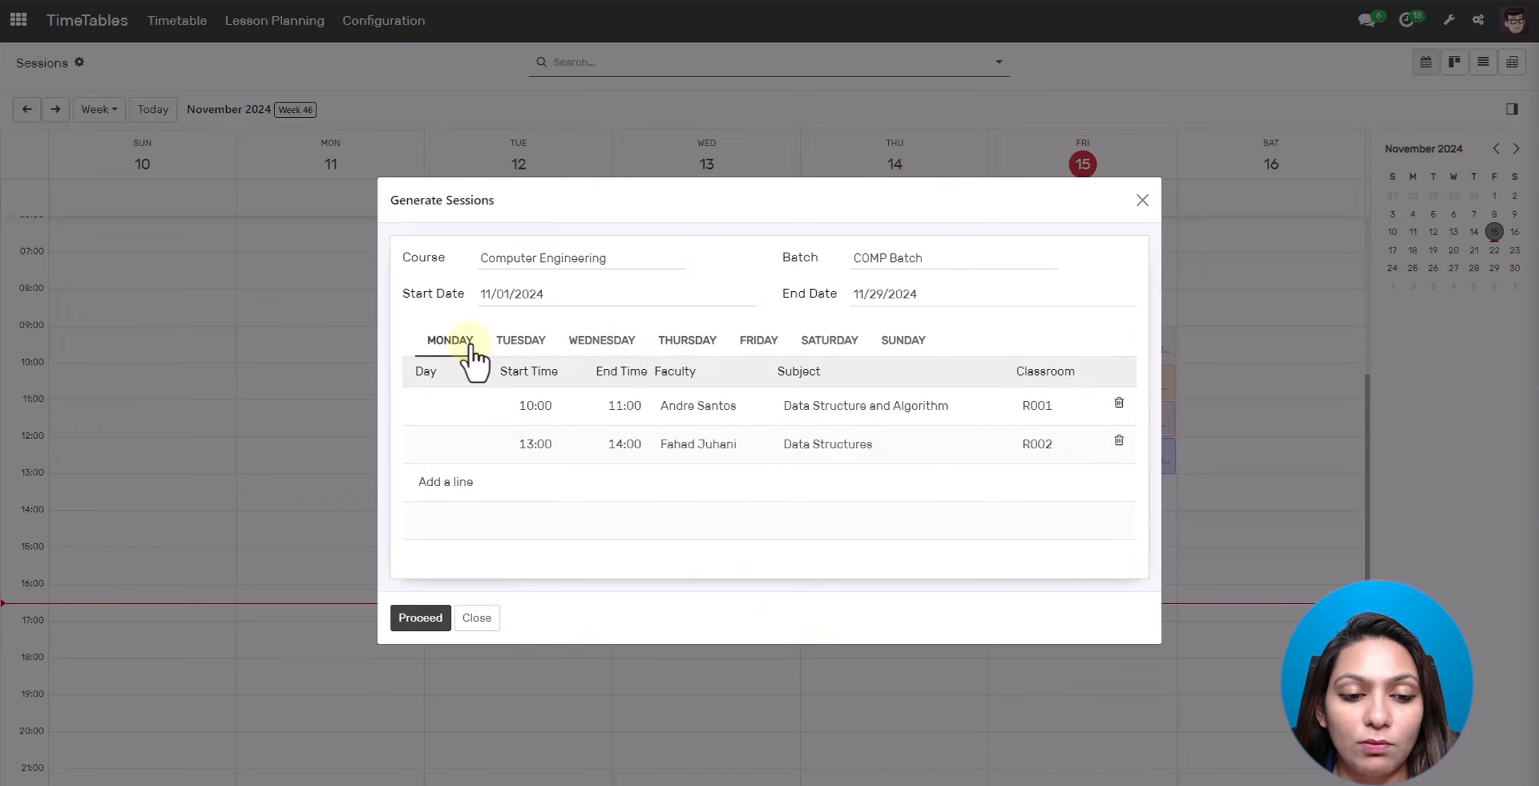
{"action": "left_click", "coordinate": [423, 619]}
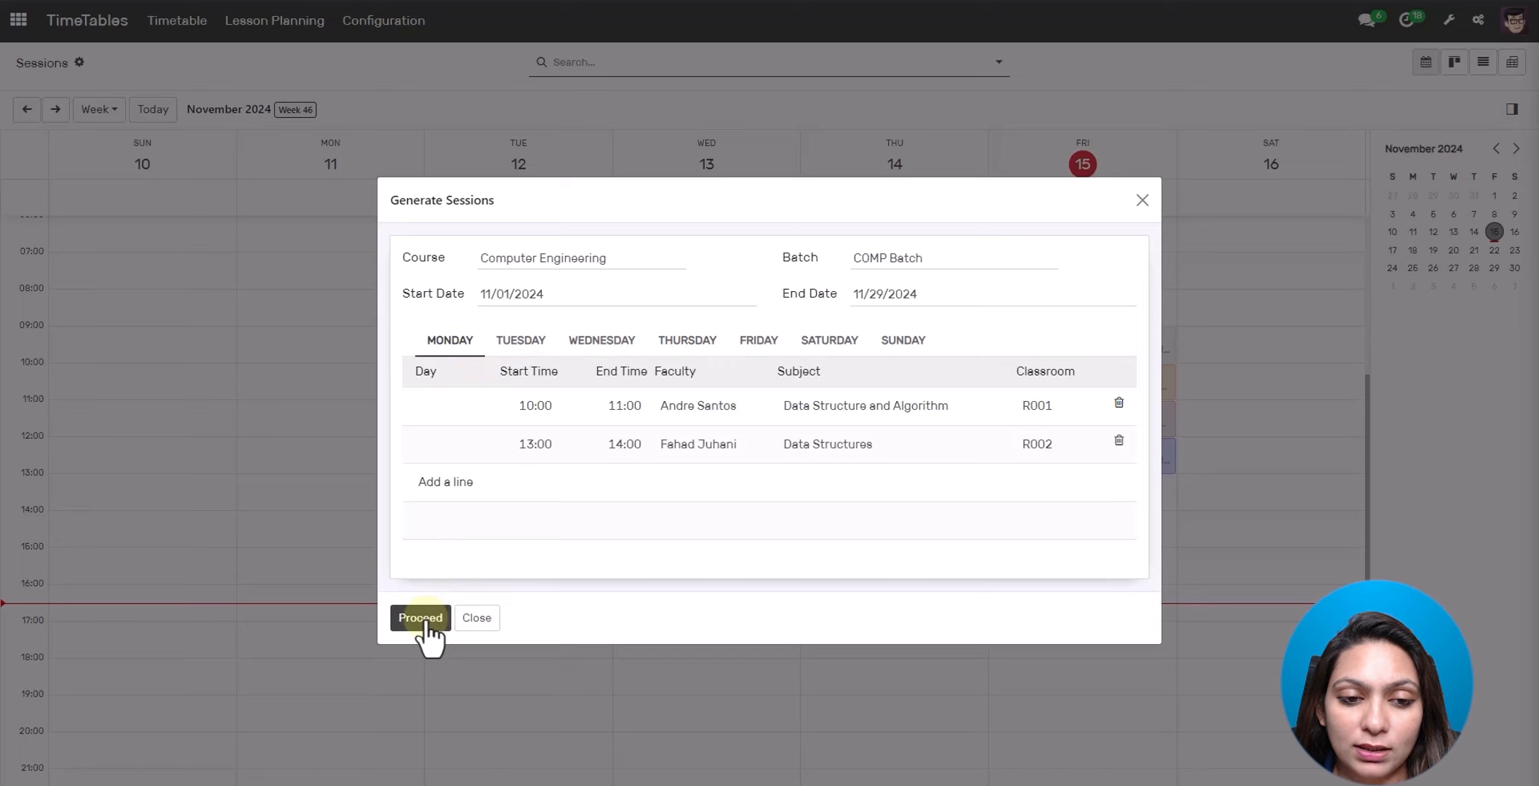
- Generate the sessions and switch the TimeTables calendar to the November 2024 month view
{"action": "left_click", "coordinate": [422, 618]}
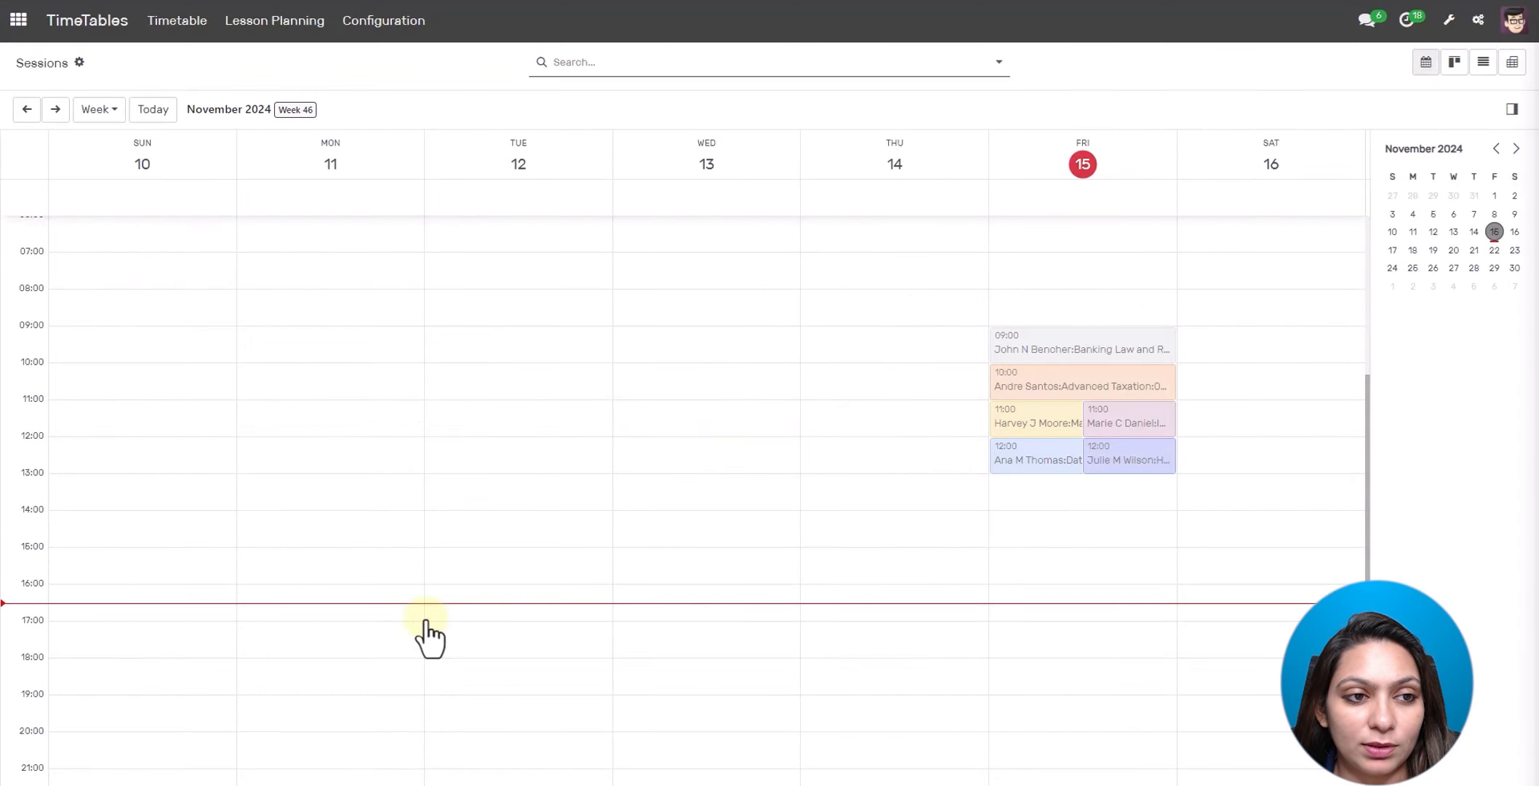
{"action": "left_click", "coordinate": [111, 113]}
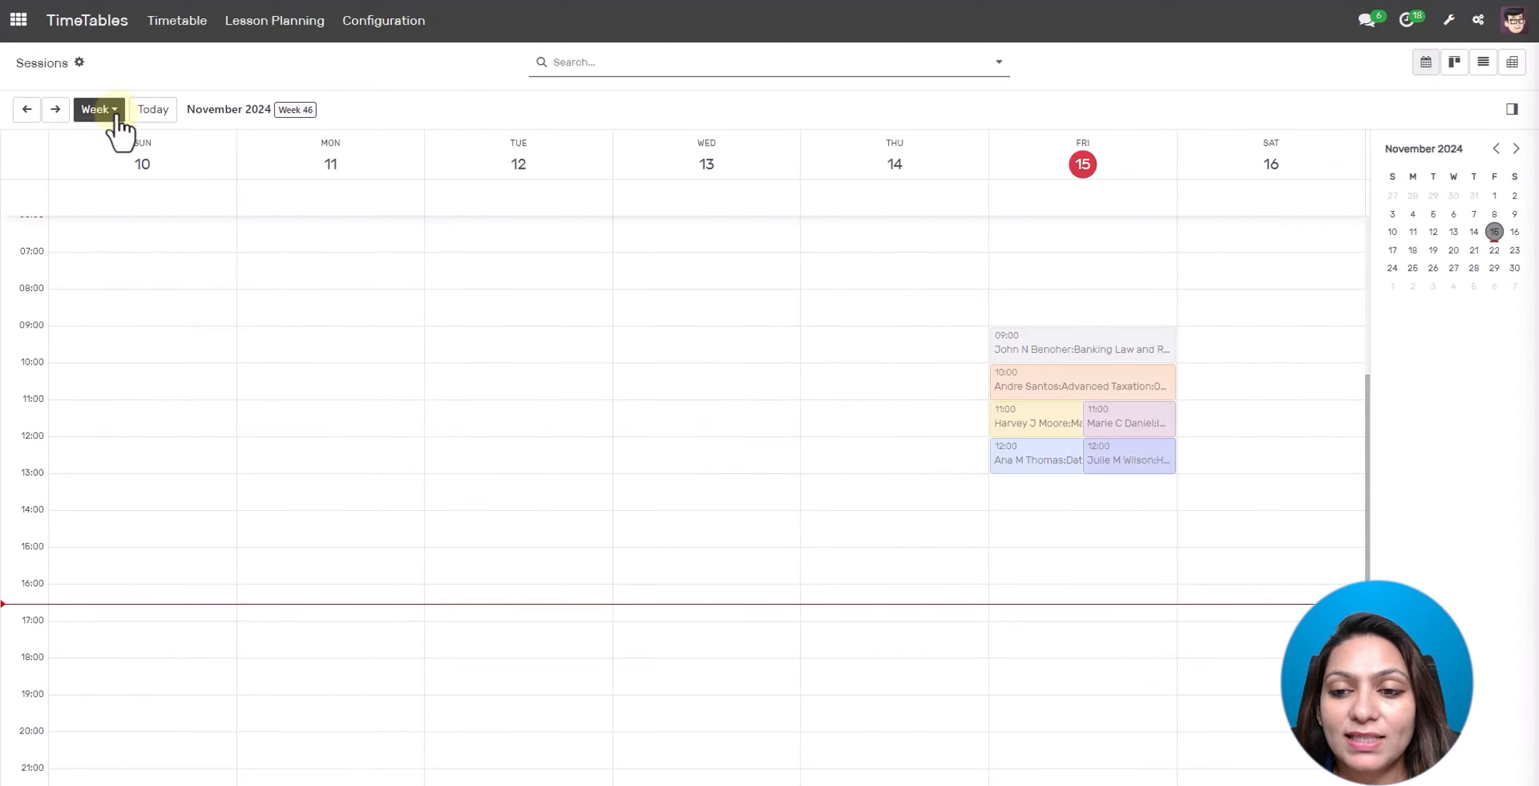
{"action": "left_click", "coordinate": [439, 577]}
{"action": "left_click", "coordinate": [867, 340]}
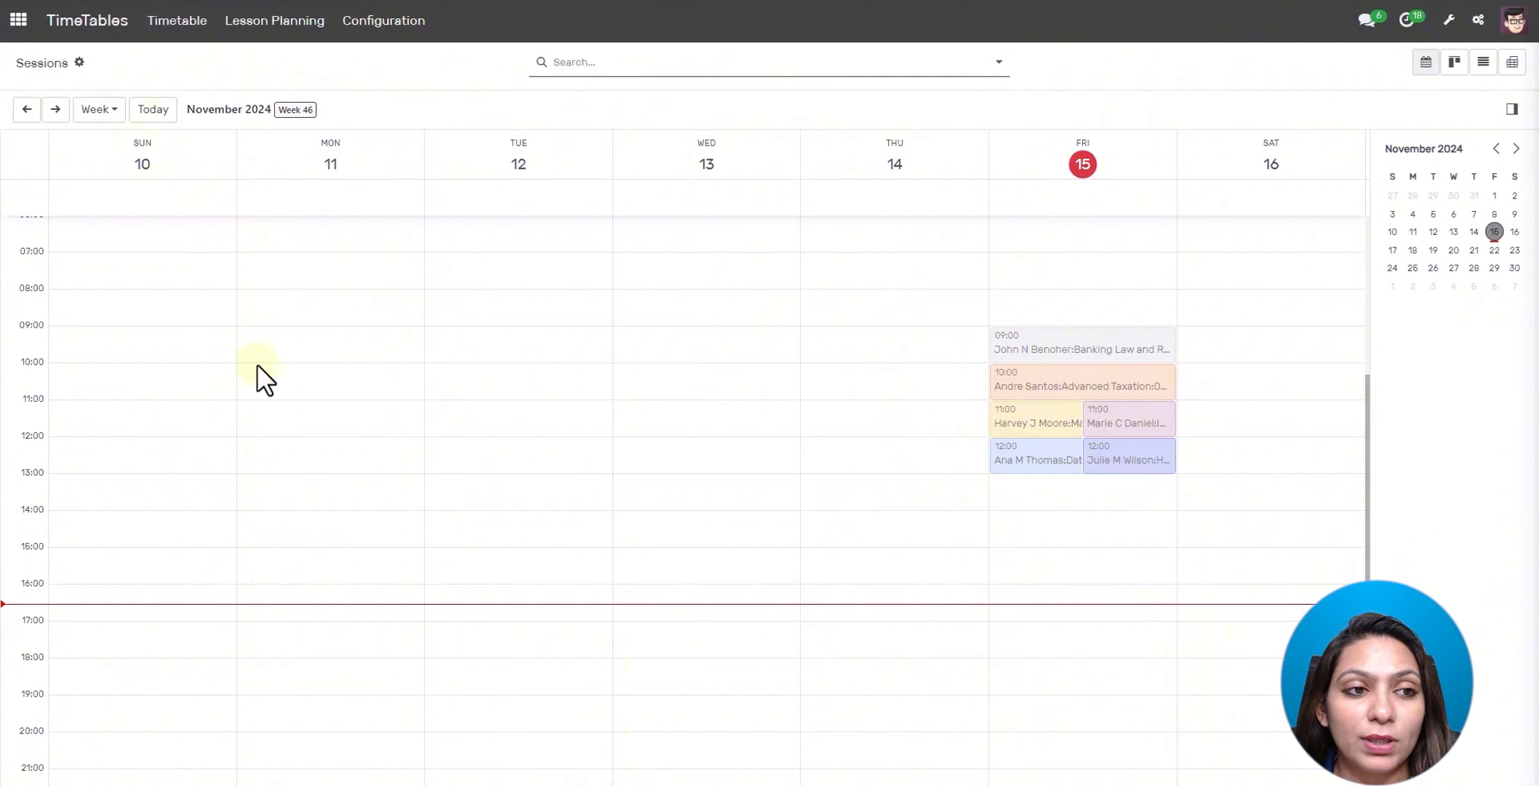
{"action": "left_click", "coordinate": [113, 115]}
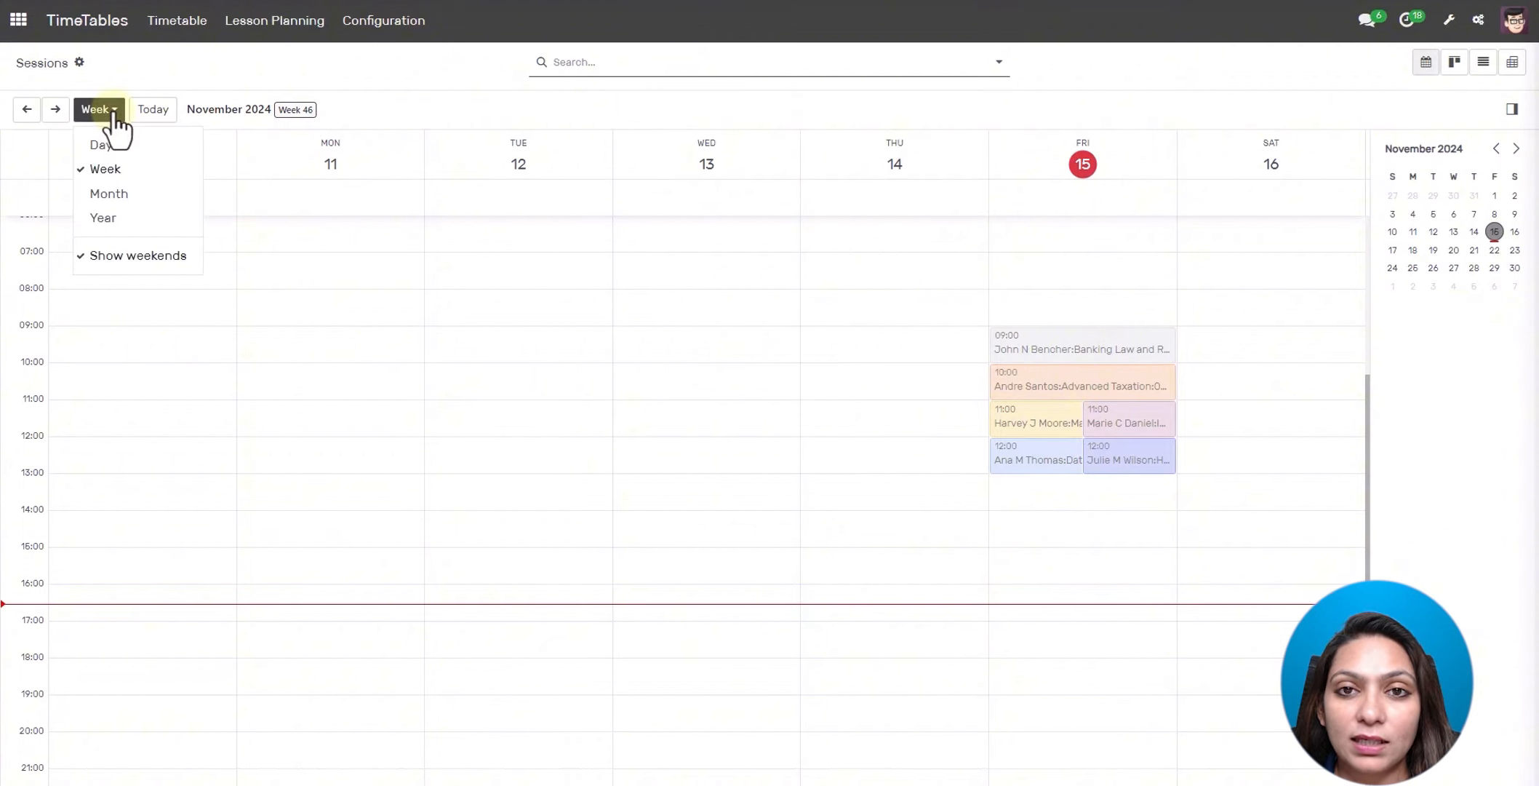
{"action": "left_click", "coordinate": [104, 193]}
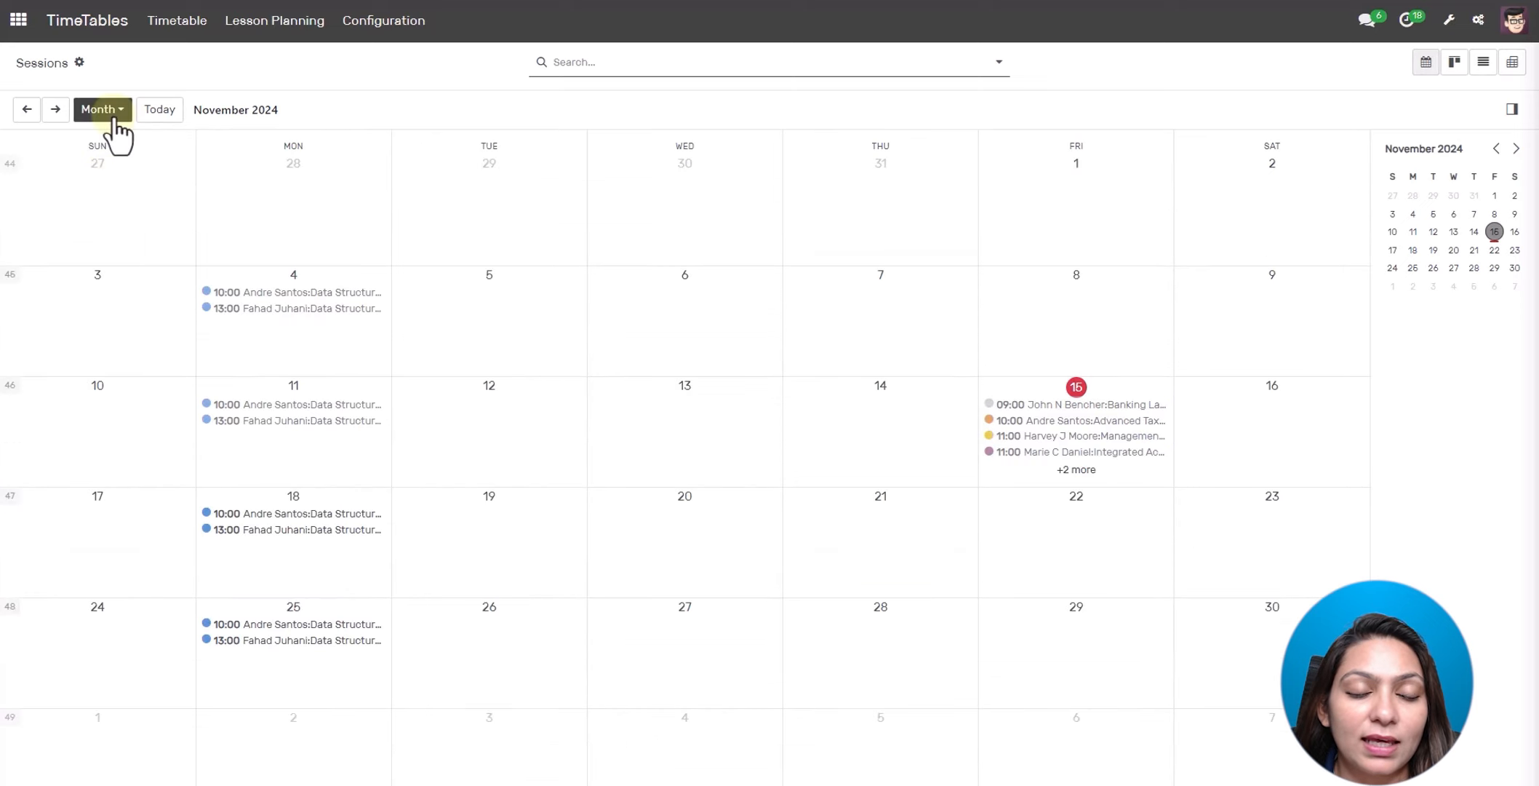
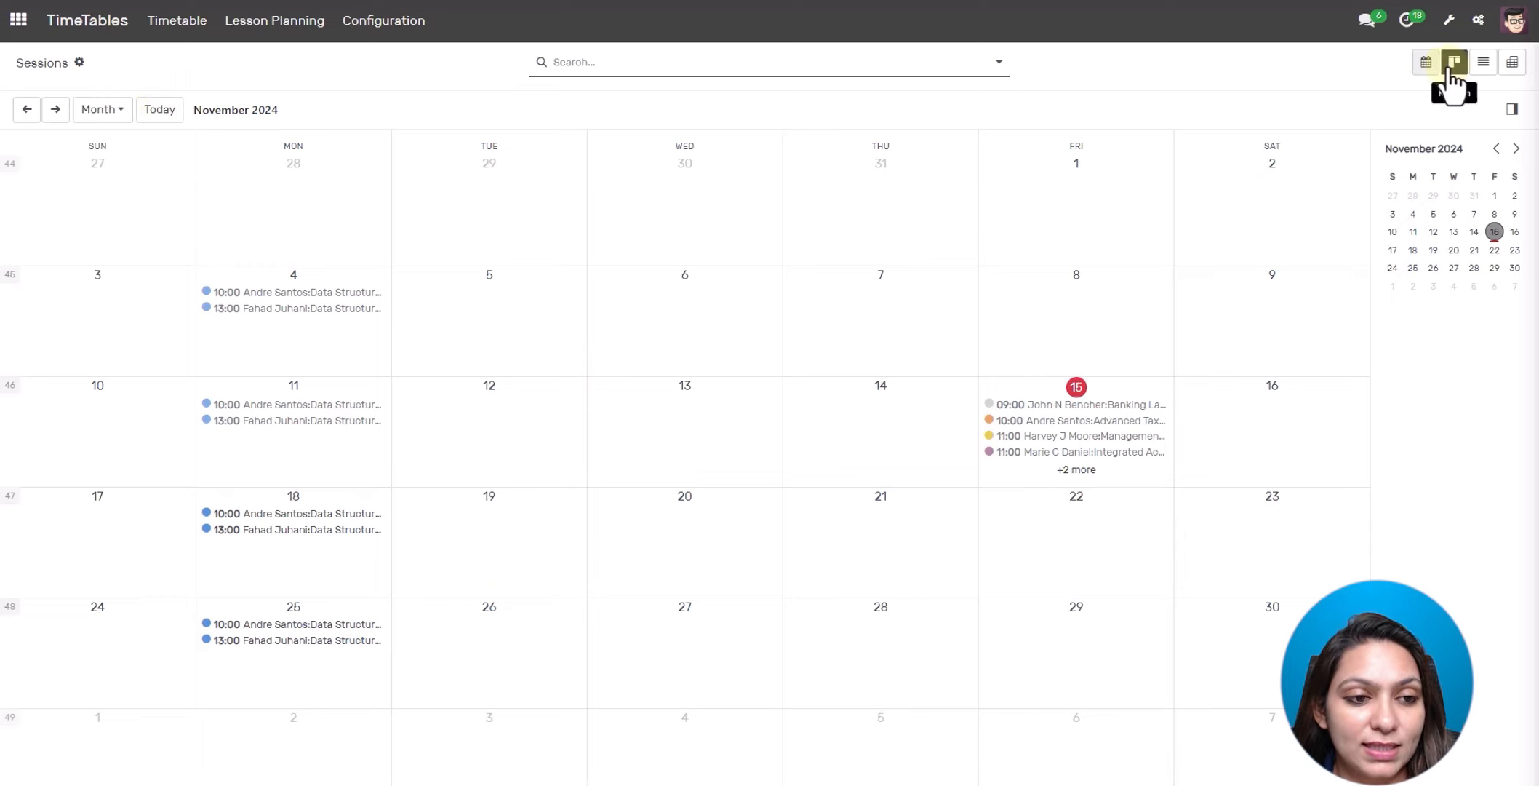
{"action": "left_click", "coordinate": [1453, 65]}
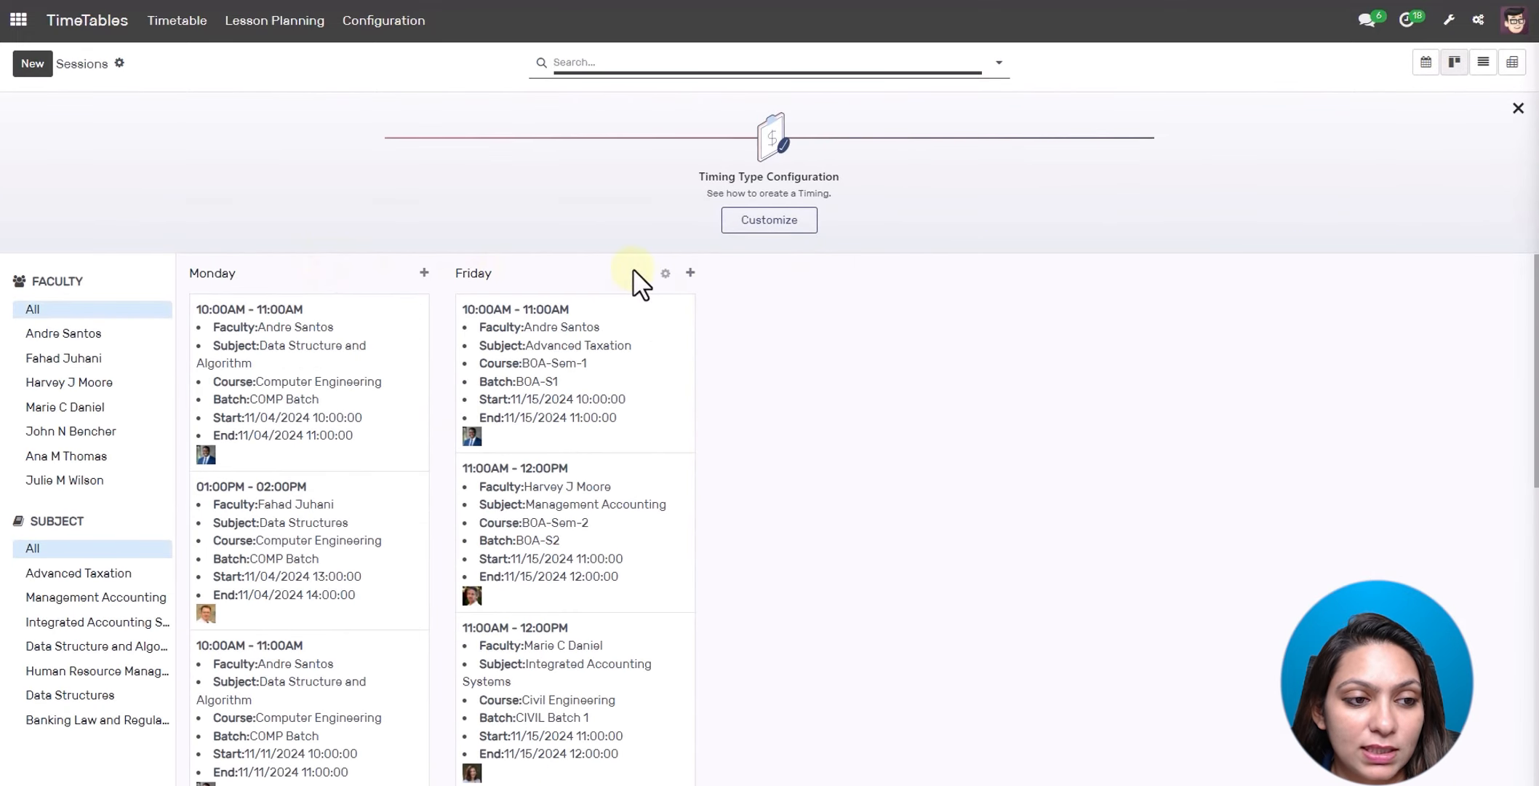
{"action": "scroll", "coordinate": [728, 407], "scroll_direction": "down", "scroll_amount": 5}
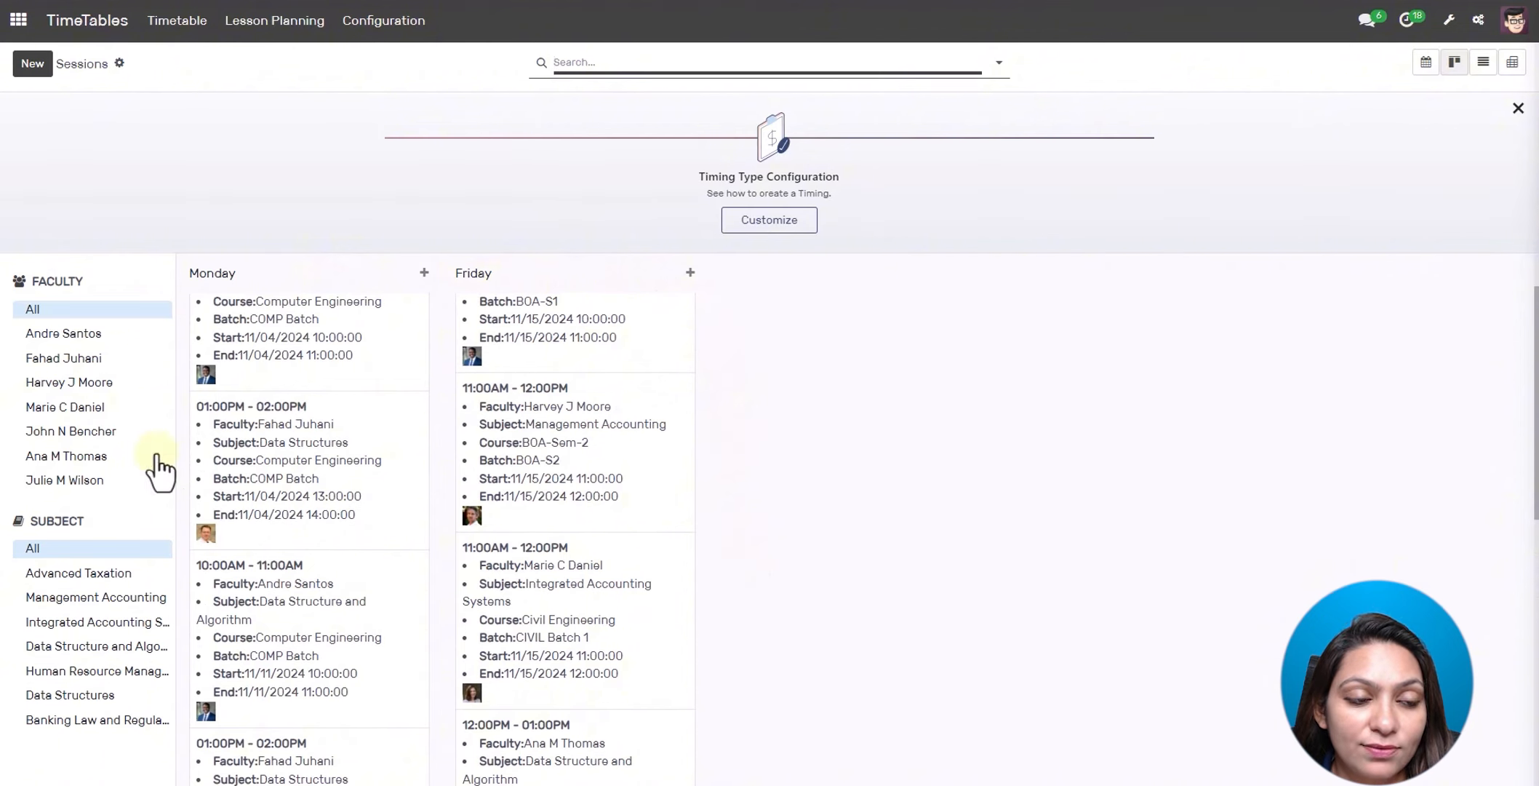
{"action": "left_click", "coordinate": [70, 333]}
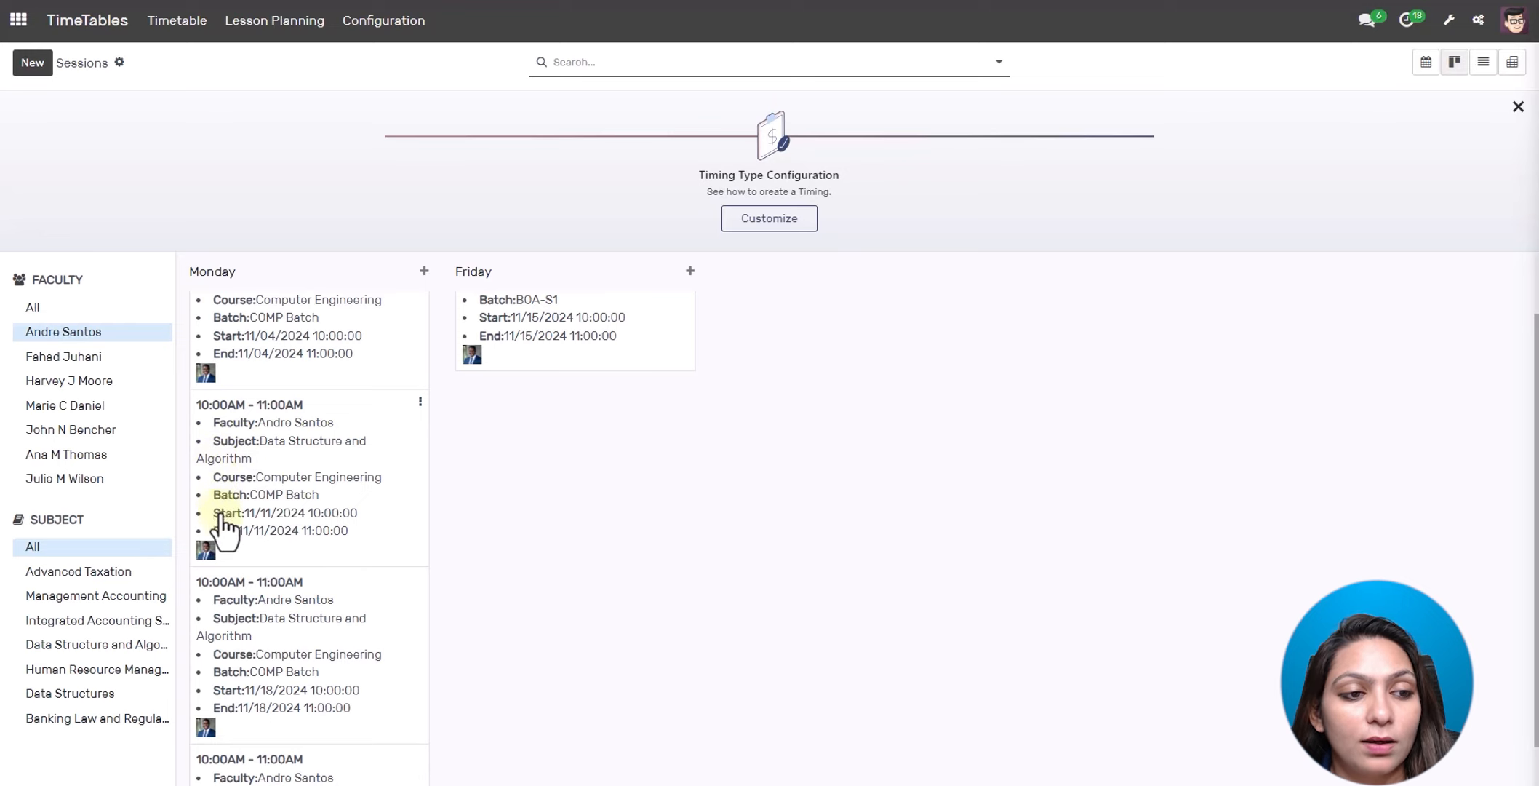
{"action": "left_click", "coordinate": [80, 311]}
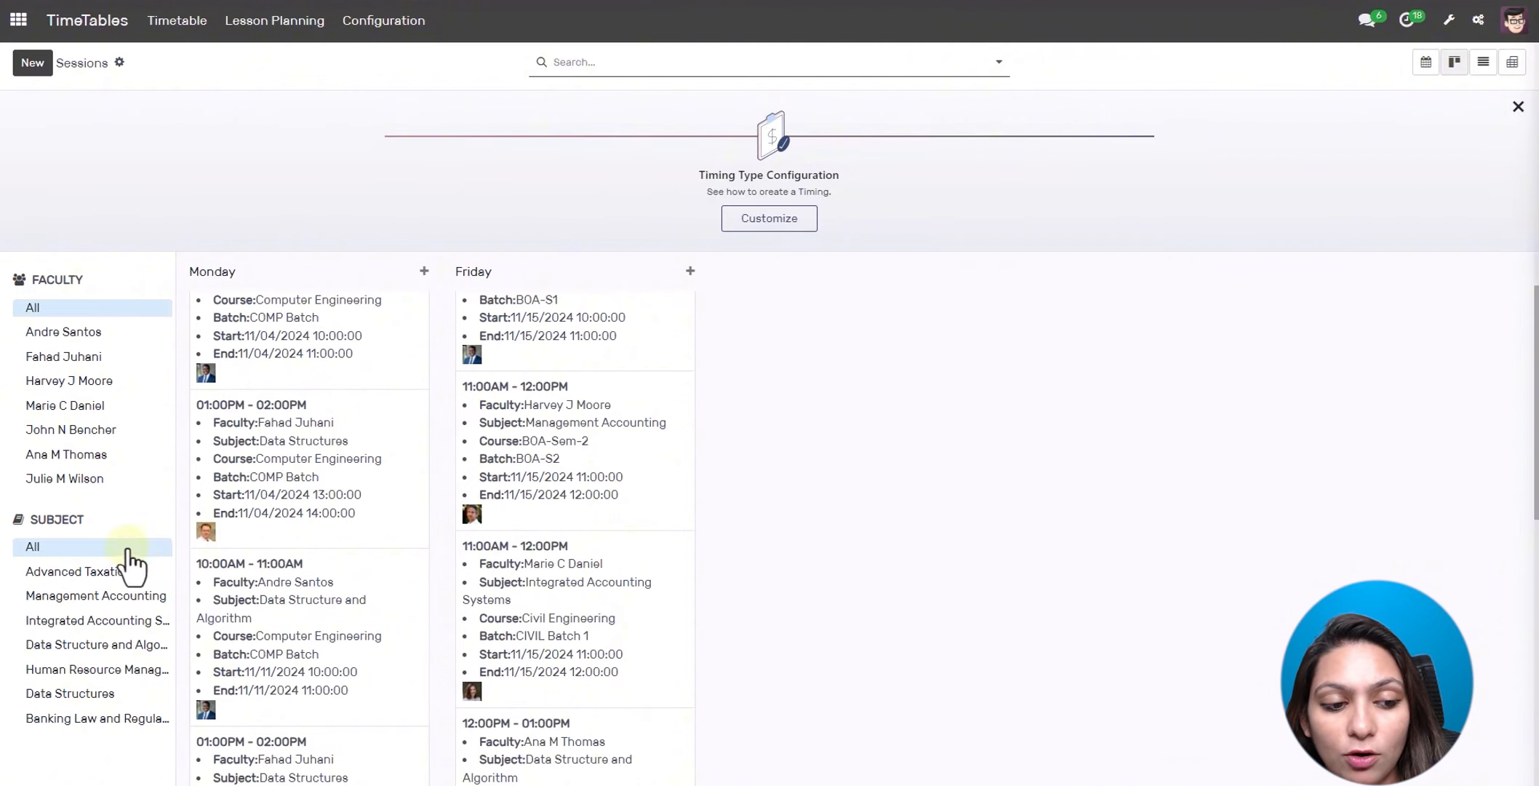
- Filter sessions to the Data Structures subject, then reset the subject filter to All
{"action": "left_click", "coordinate": [94, 695]}
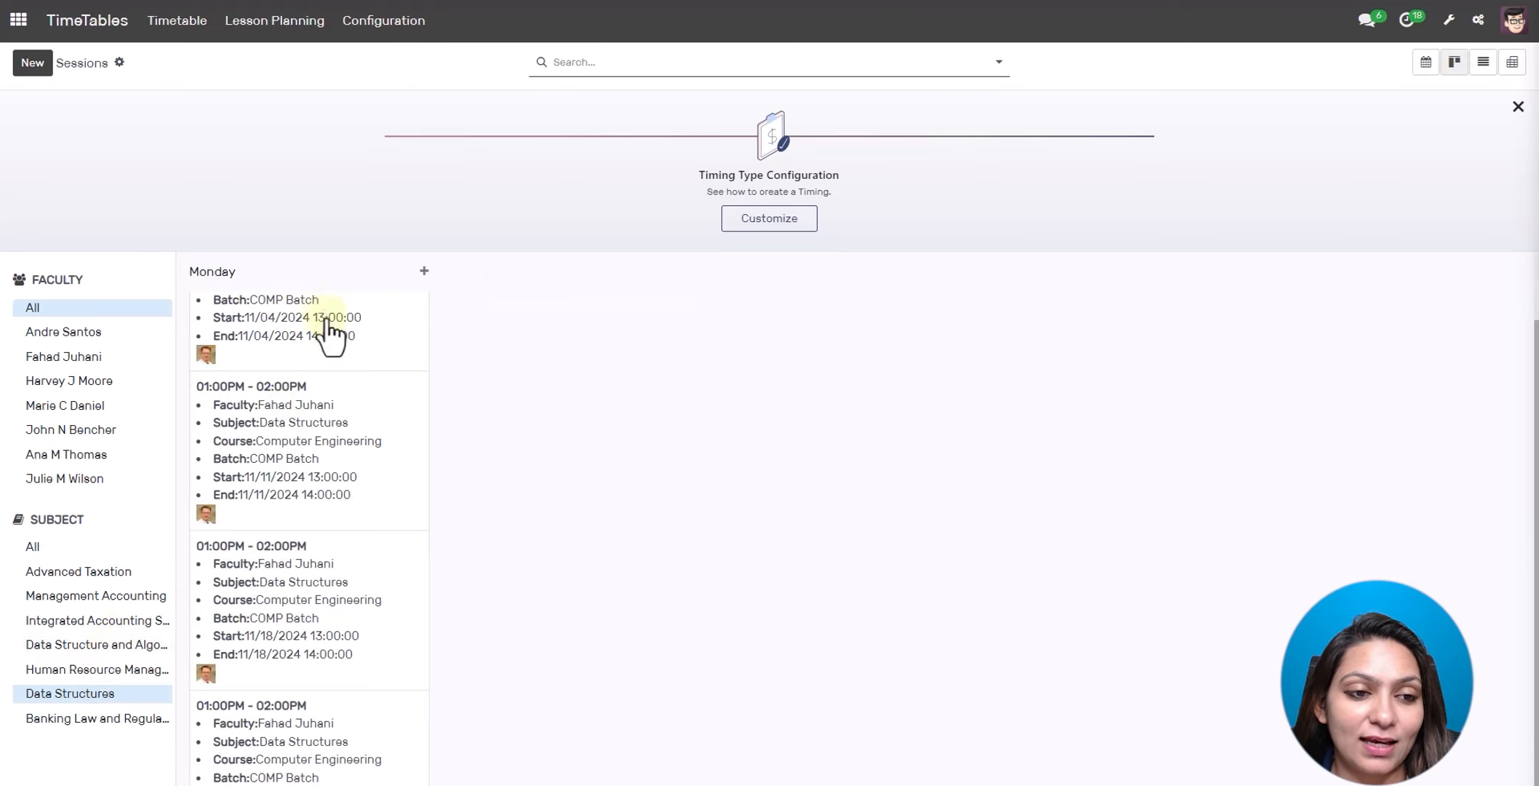
{"action": "scroll", "coordinate": [338, 363], "scroll_direction": "up", "scroll_amount": 1}
{"action": "scroll", "coordinate": [338, 364], "scroll_direction": "down", "scroll_amount": 1}
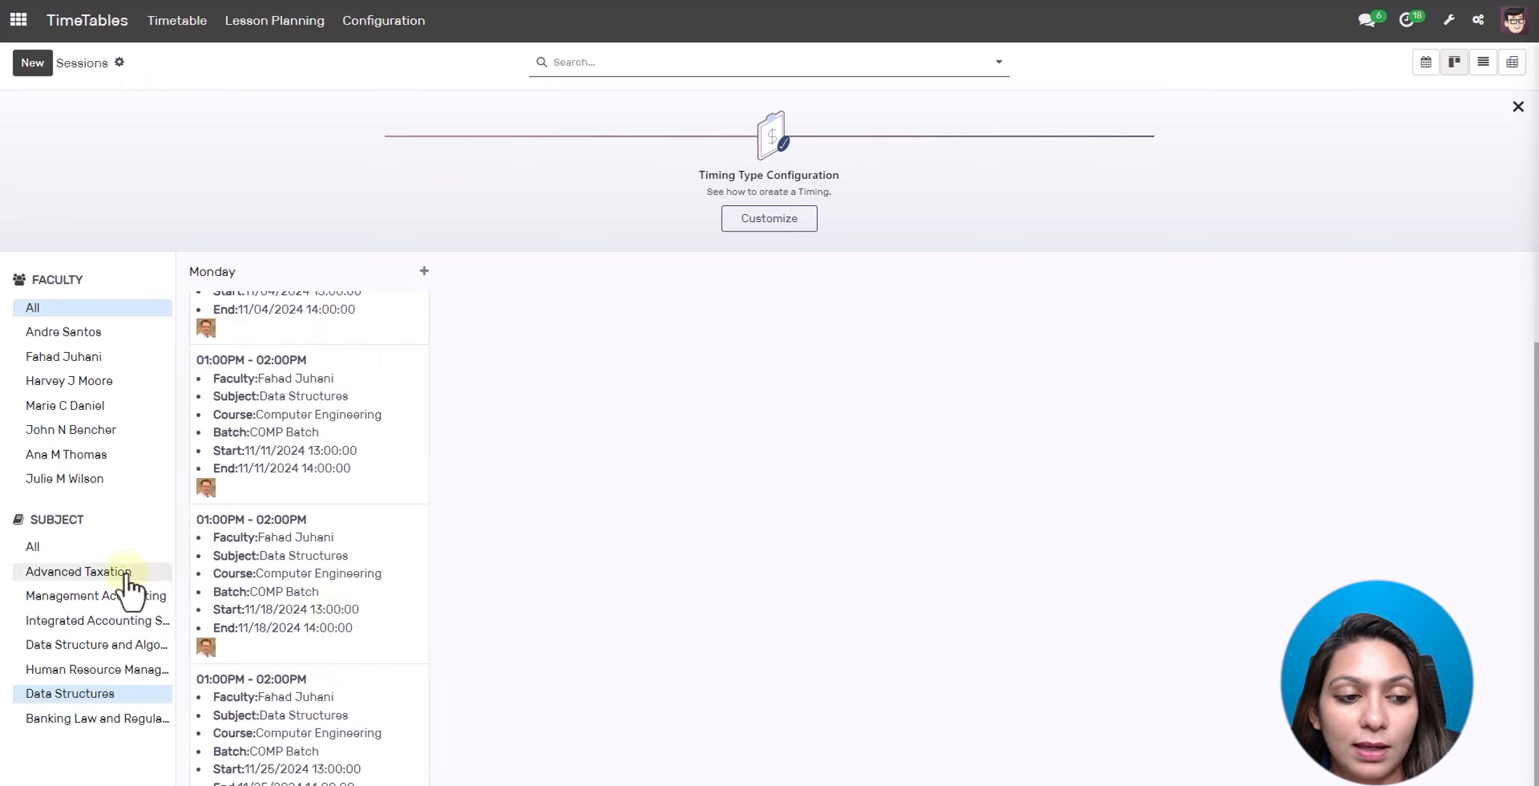
{"action": "left_click", "coordinate": [100, 547]}
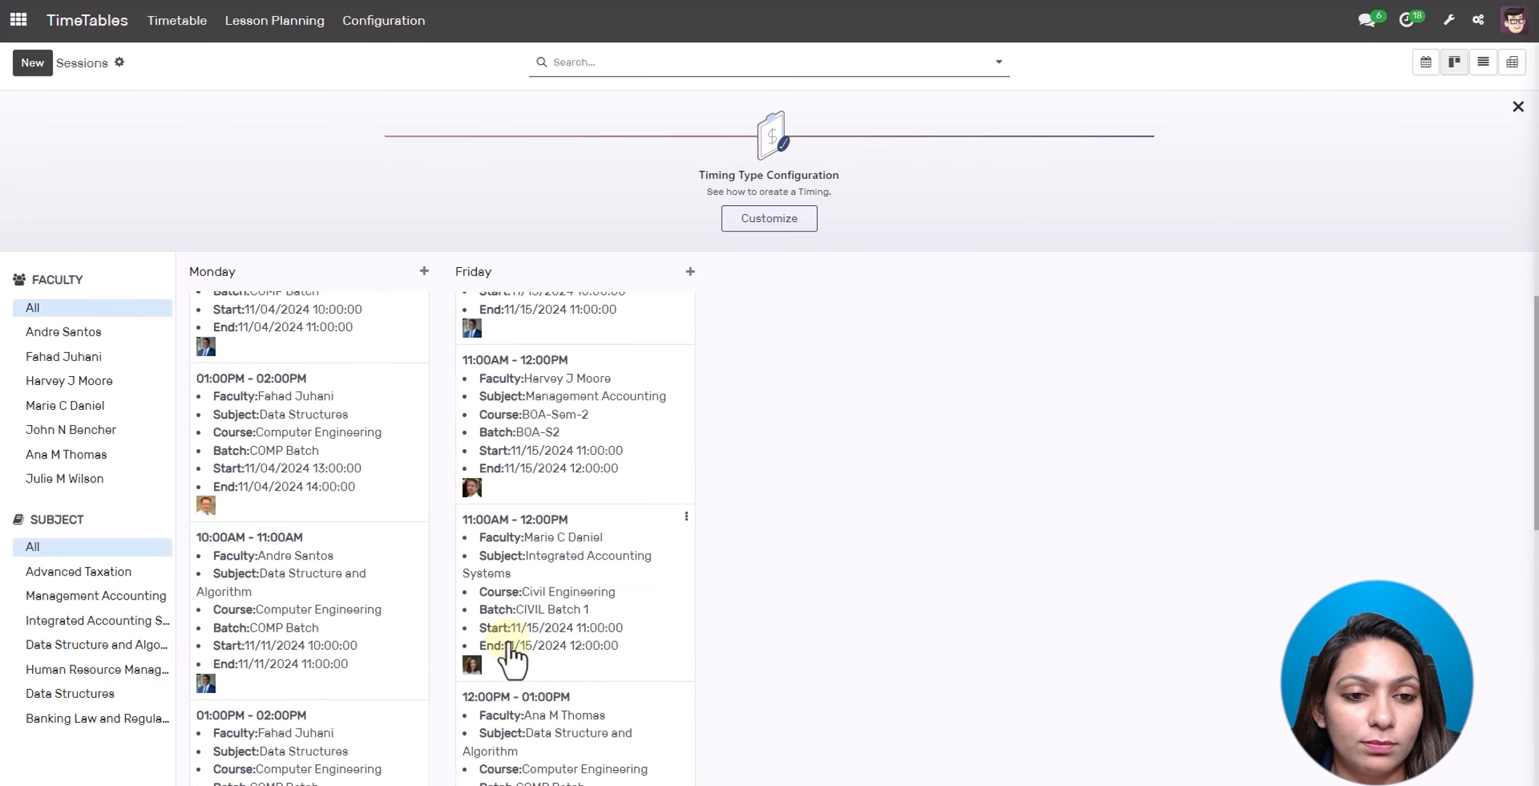
{"action": "scroll", "coordinate": [719, 519], "scroll_direction": "up", "scroll_amount": 3}
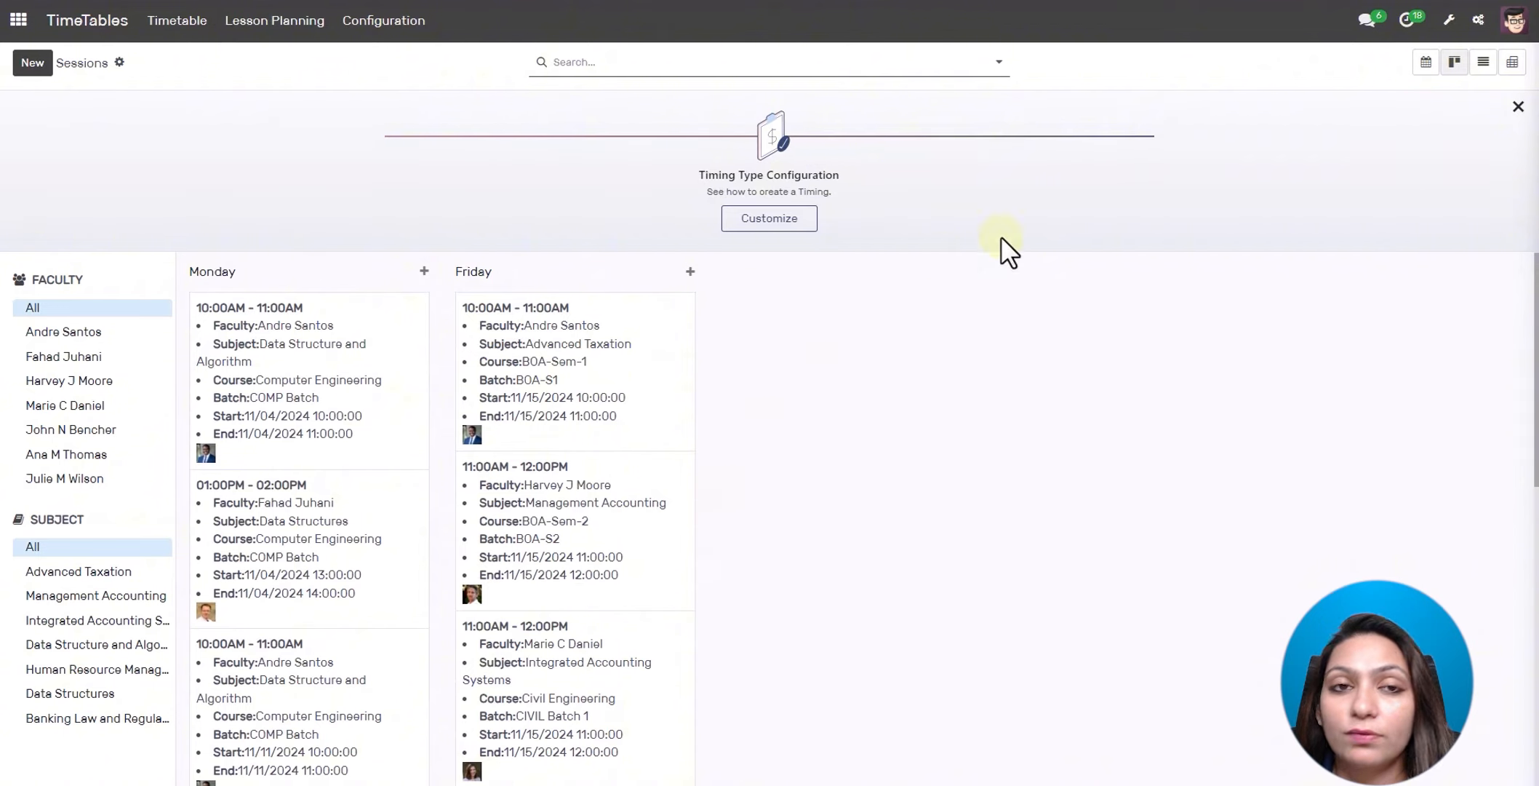
- View sessions as a list and a per-faculty pivot, then return to the November 2024 calendar
{"action": "left_click", "coordinate": [1483, 64]}
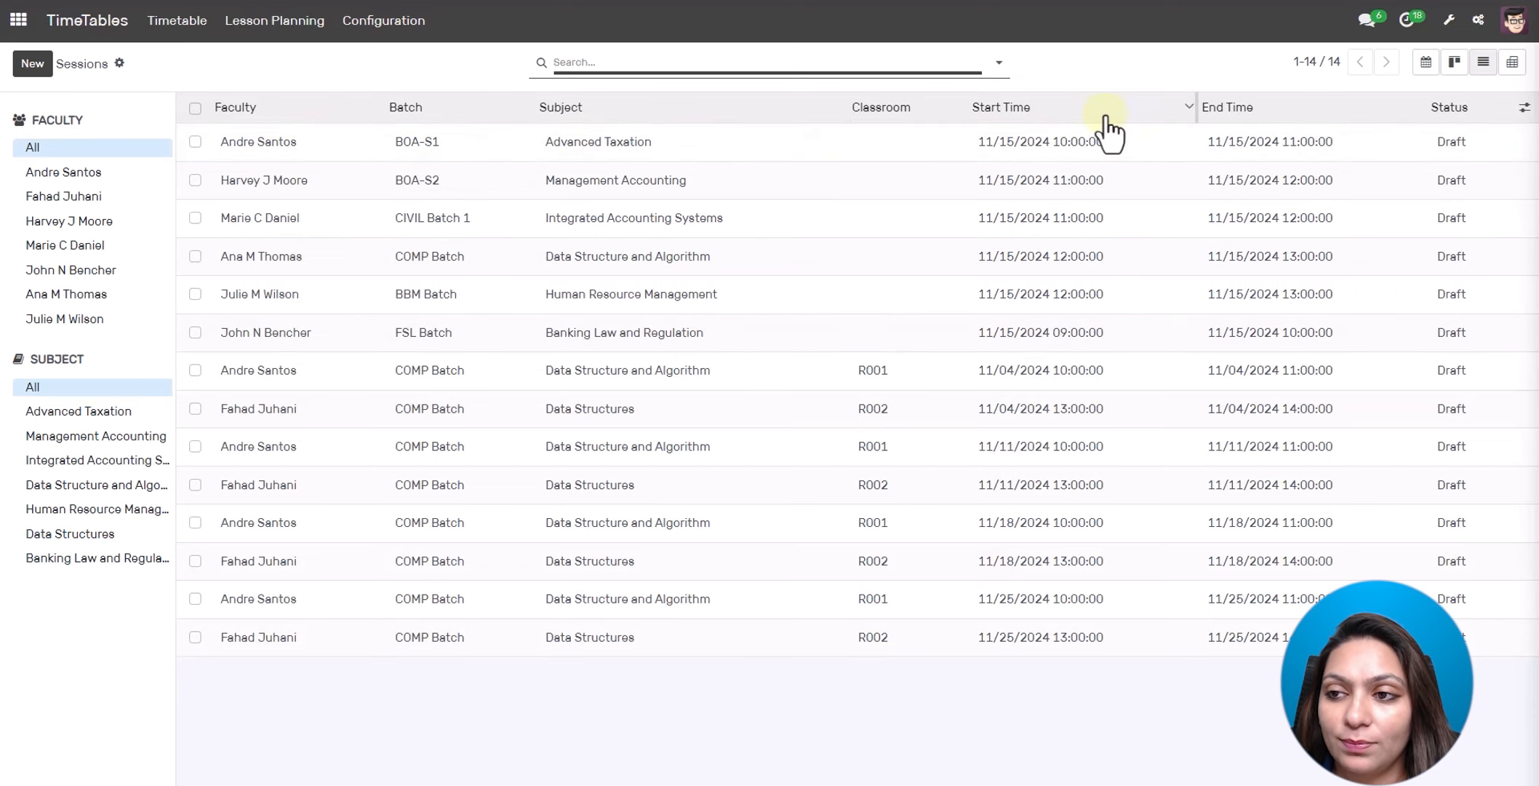
{"action": "left_click", "coordinate": [1511, 70]}
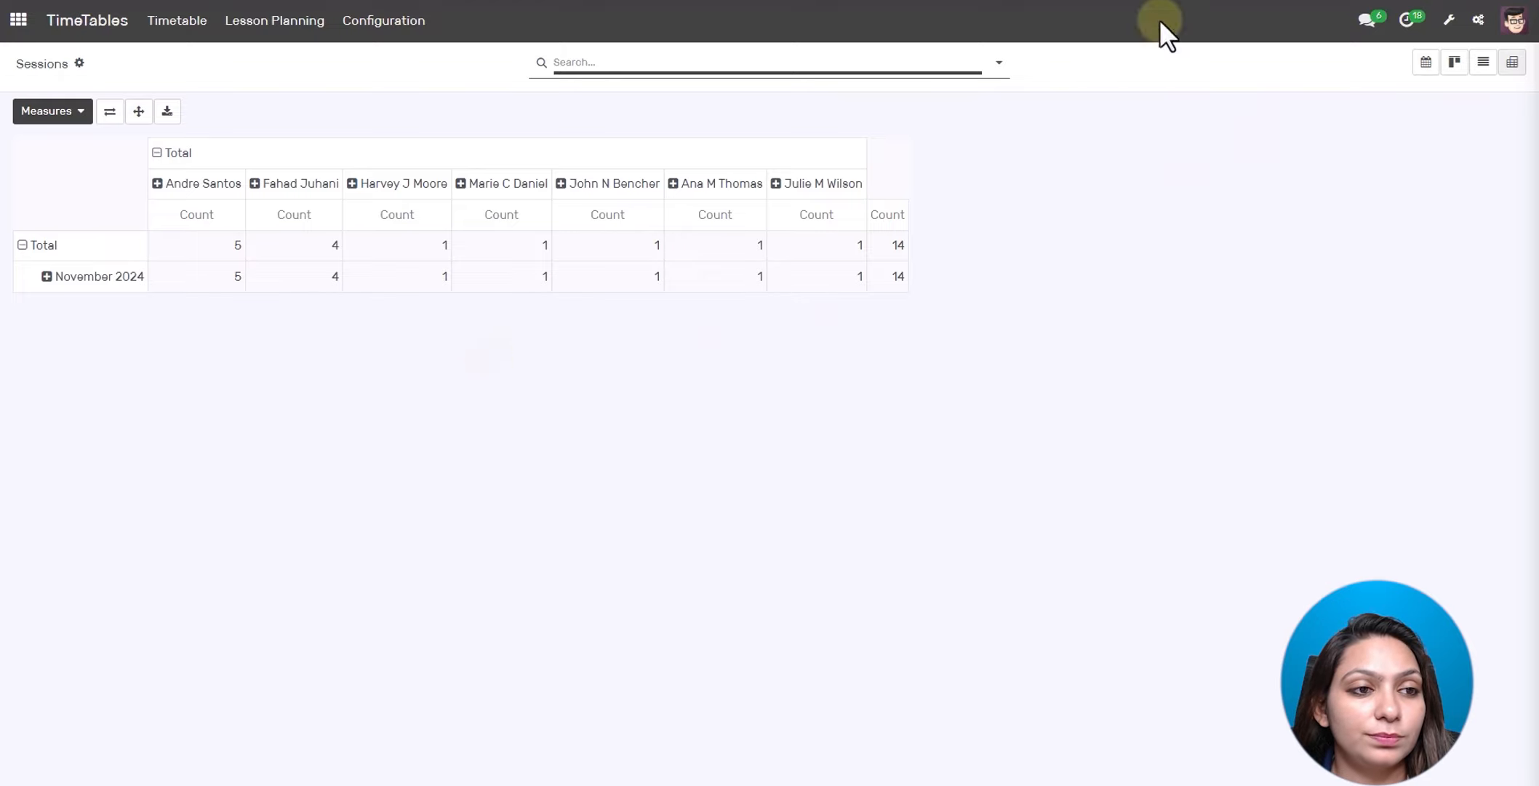
{"action": "left_click", "coordinate": [173, 42]}
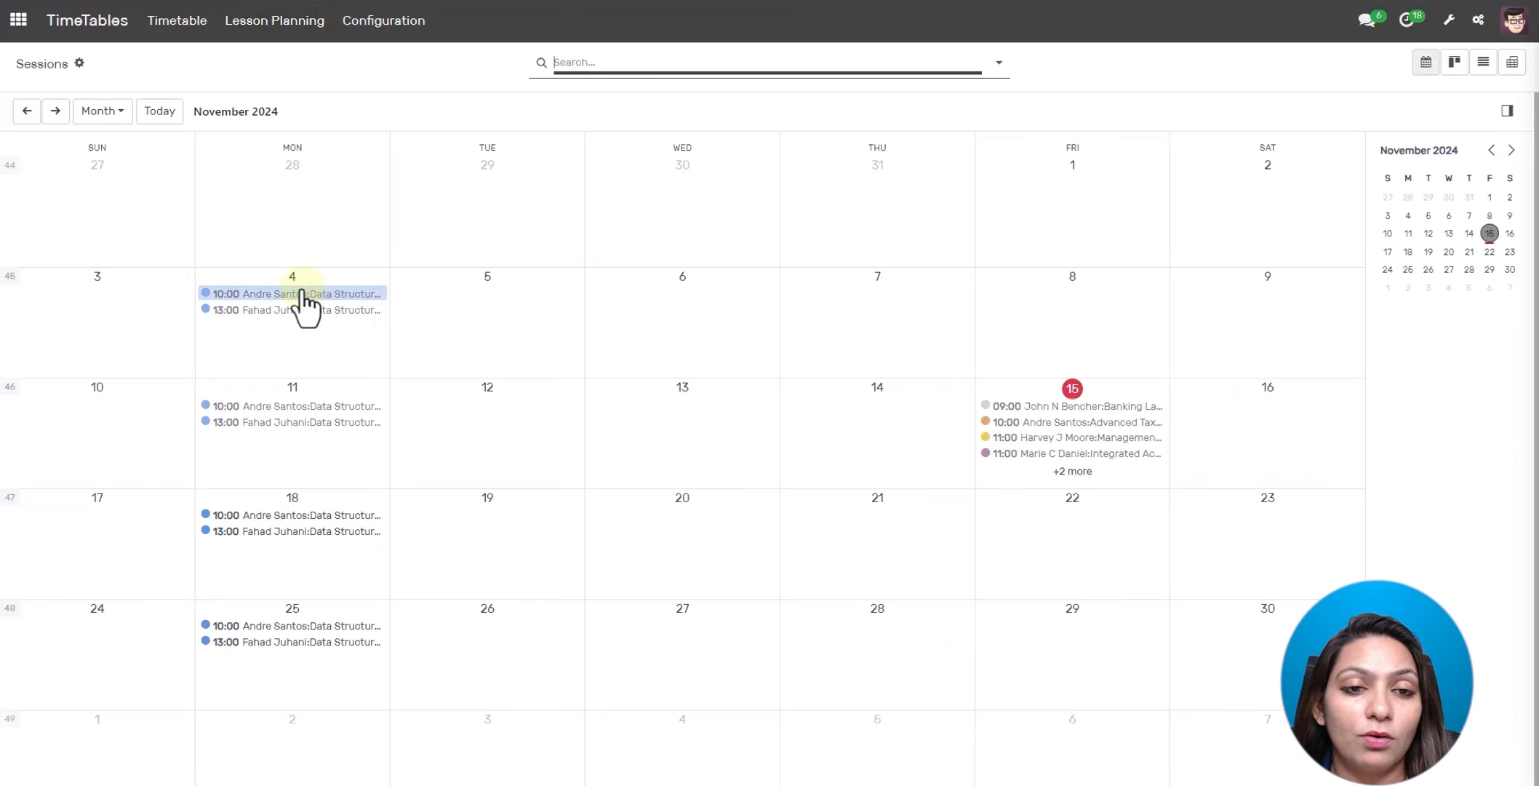
- Open the Nov 4 10:00 Data Structure and Algorithm session's full record from its calendar popover
{"action": "left_click", "coordinate": [302, 293]}
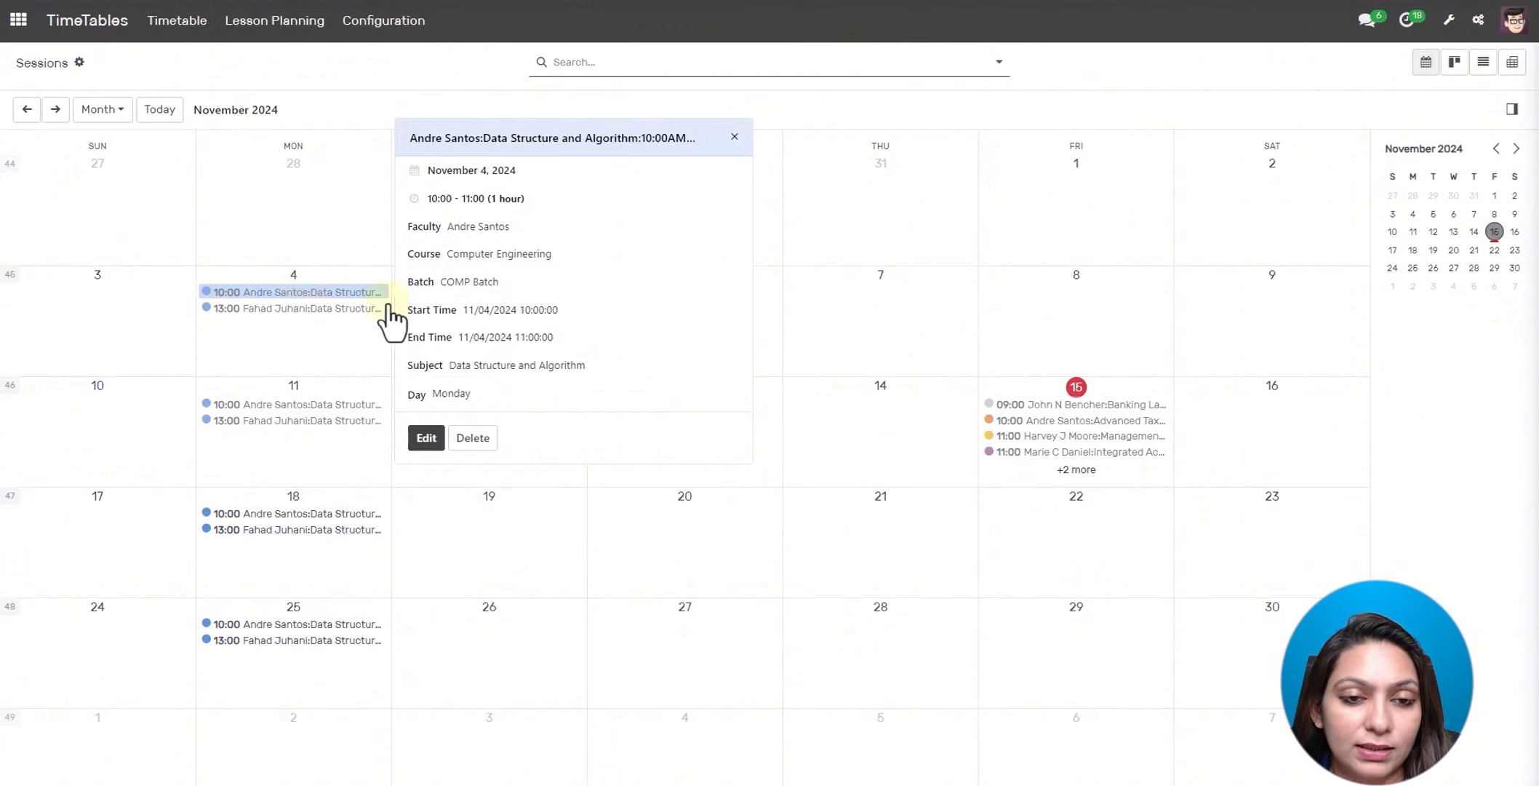
{"action": "left_click", "coordinate": [429, 439]}
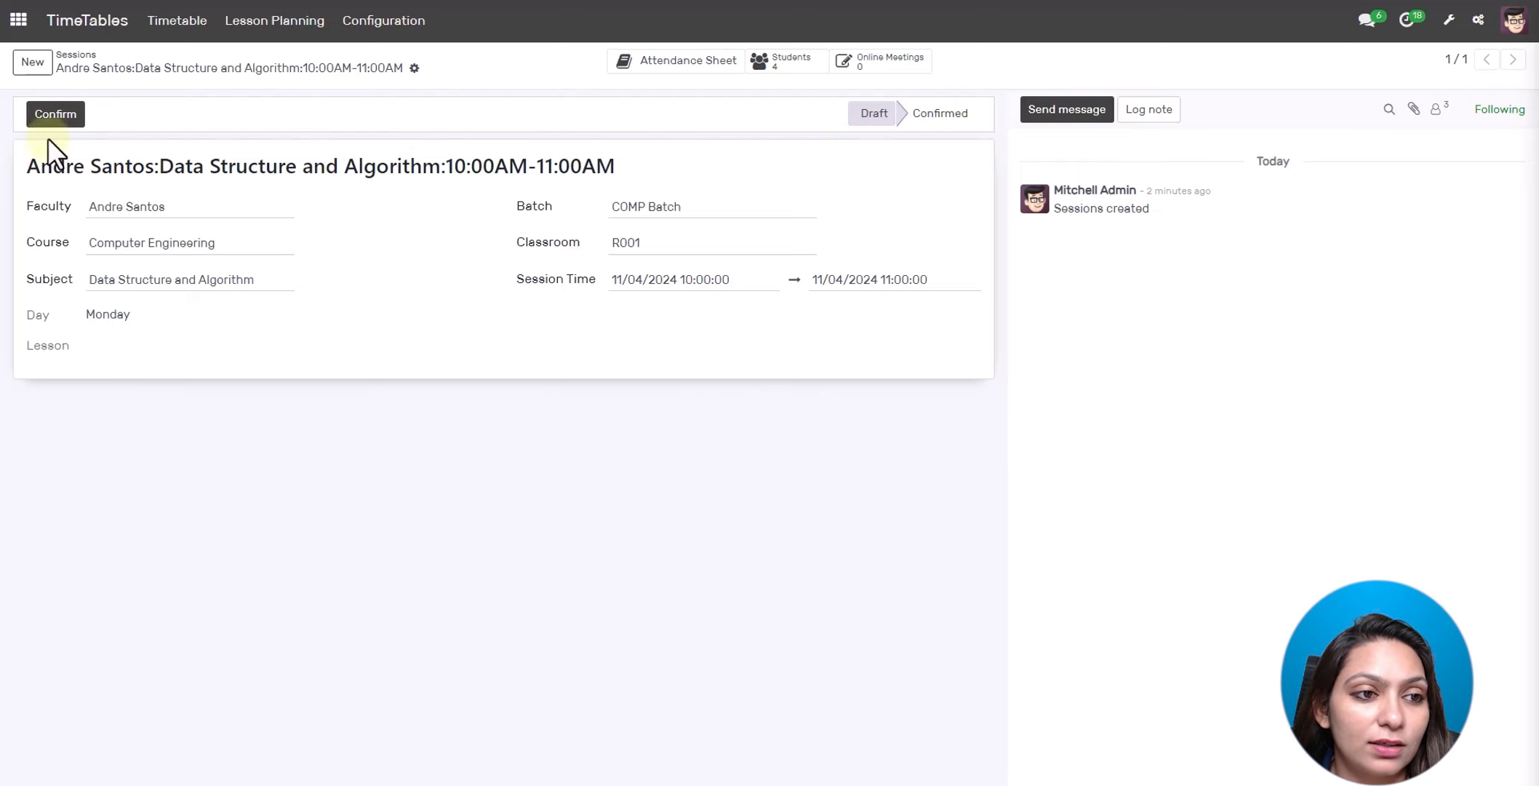
- Confirm the session, then open and discard a new attendance sheet for it
{"action": "left_click", "coordinate": [57, 115]}
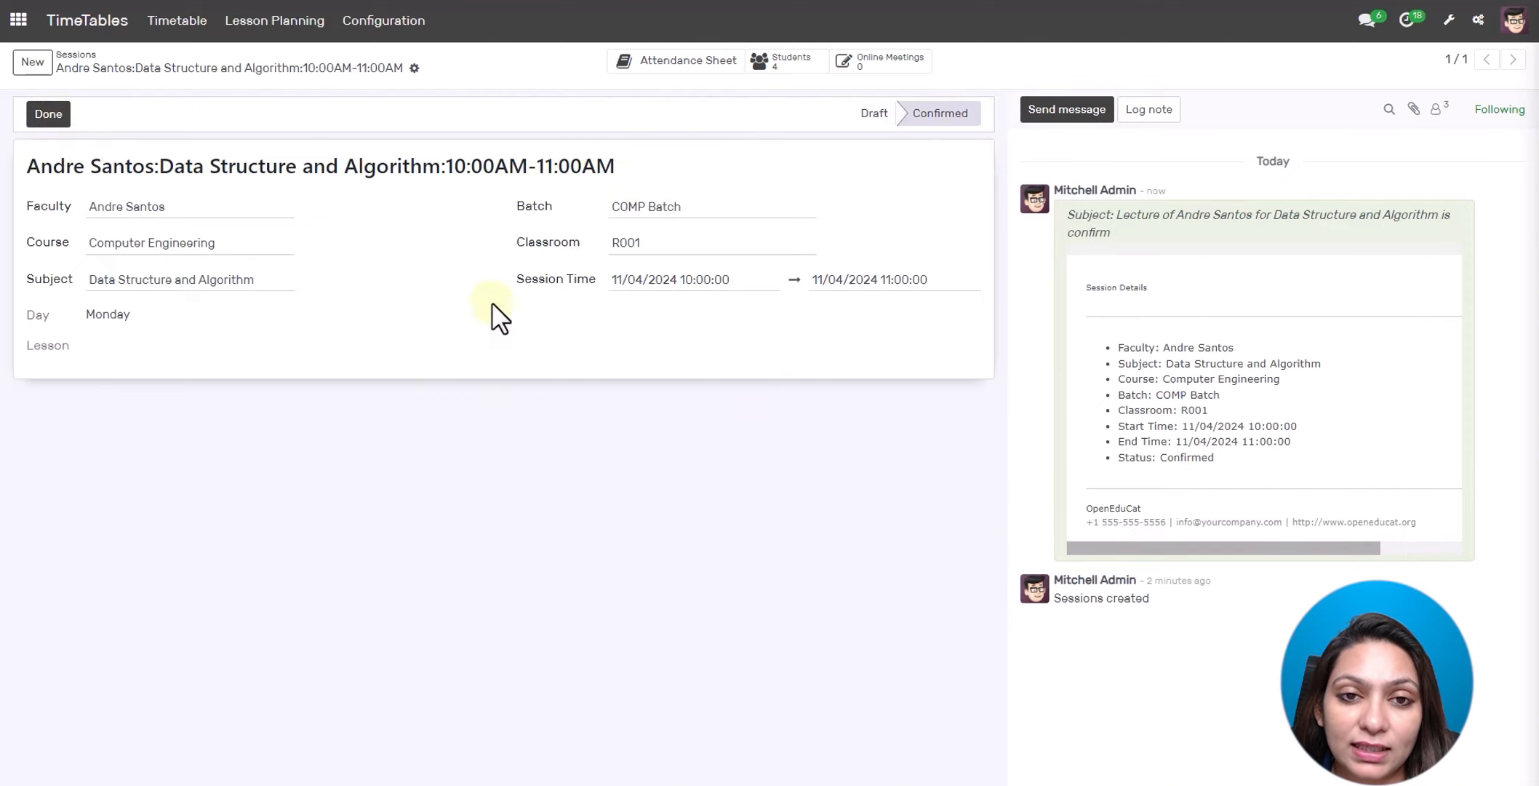
{"action": "left_click", "coordinate": [664, 64]}
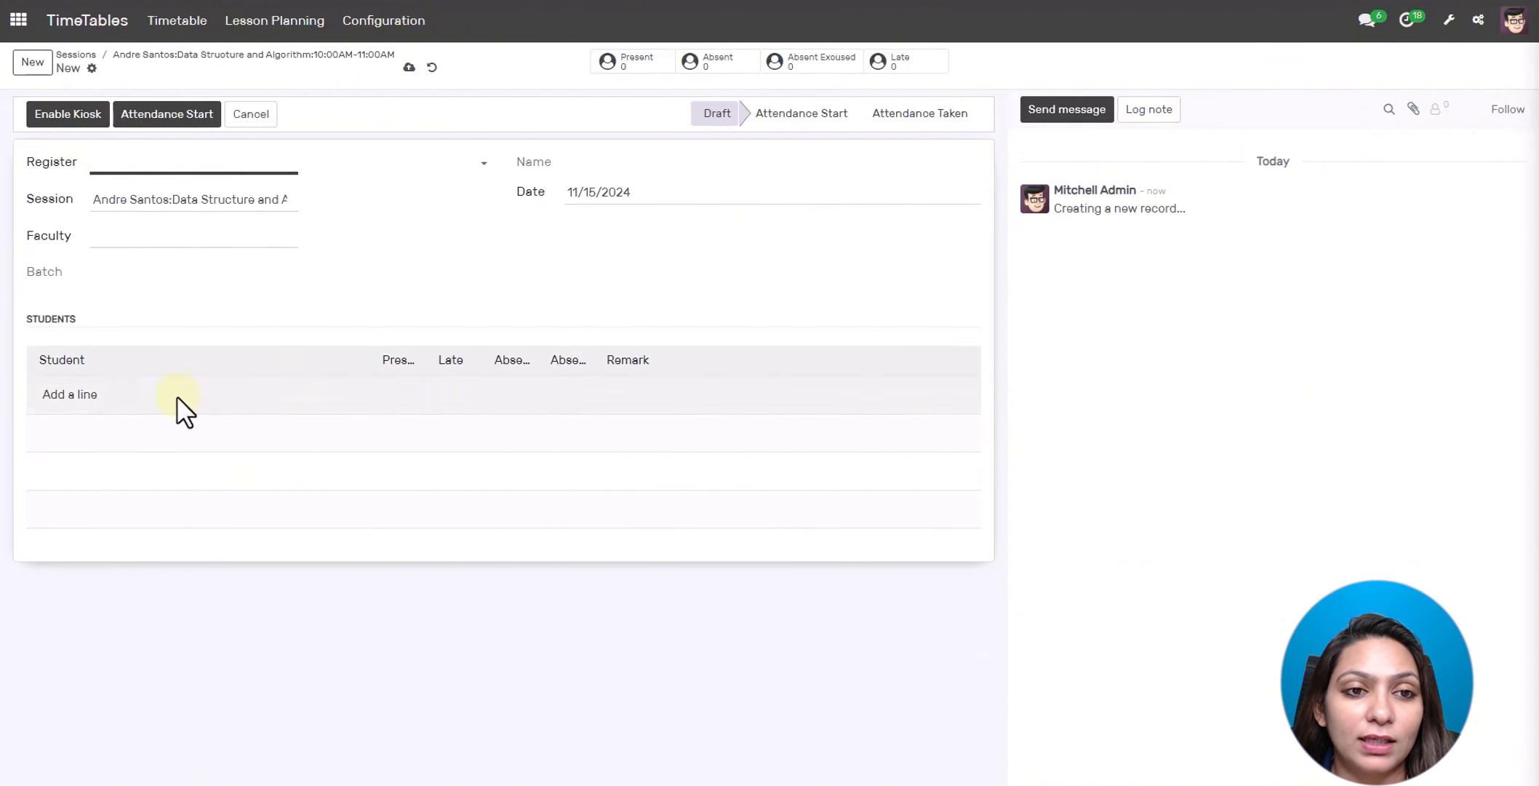
{"action": "left_click", "coordinate": [431, 69]}
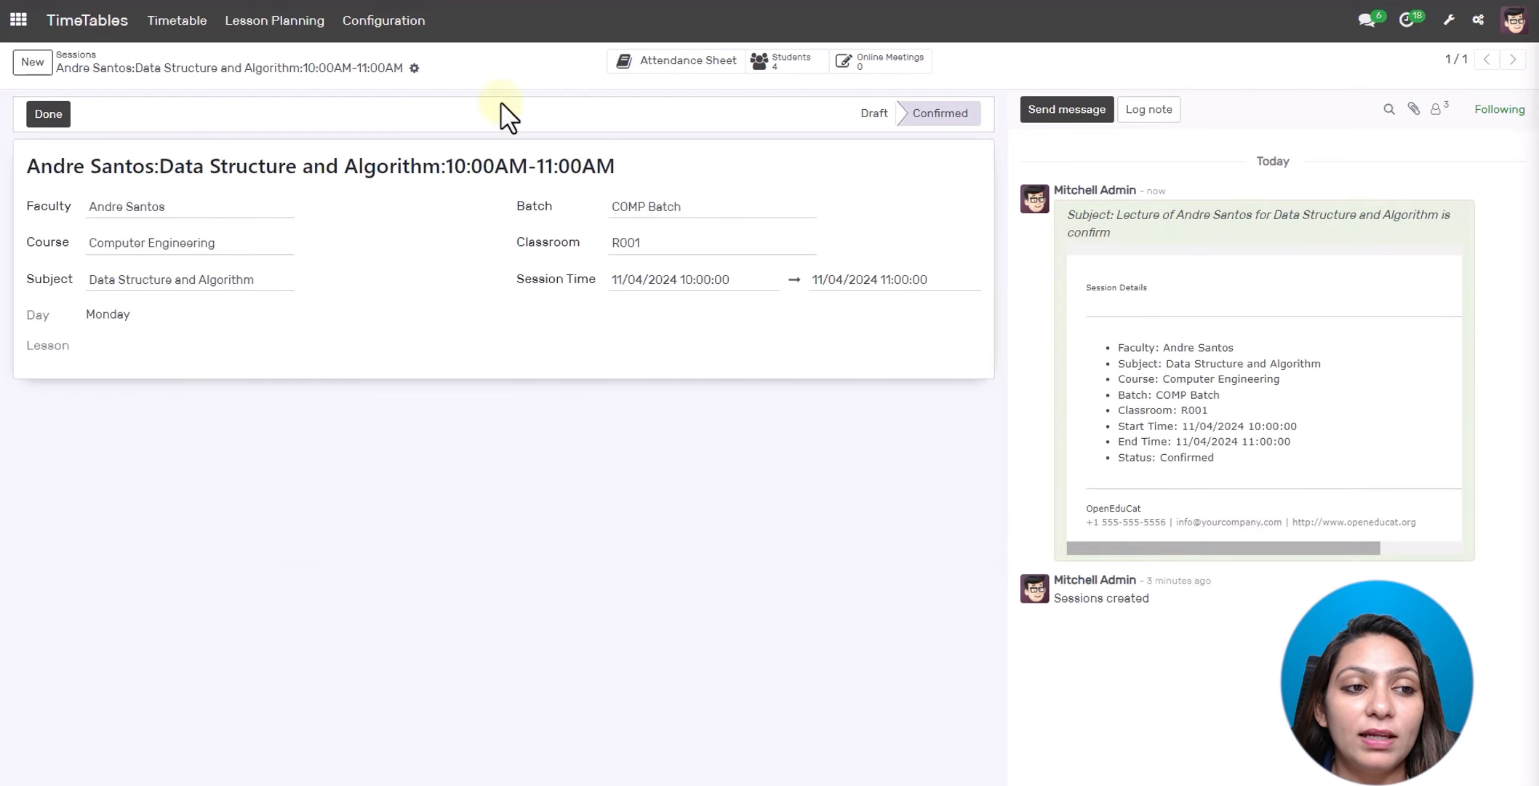
{"action": "left_click", "coordinate": [776, 58]}
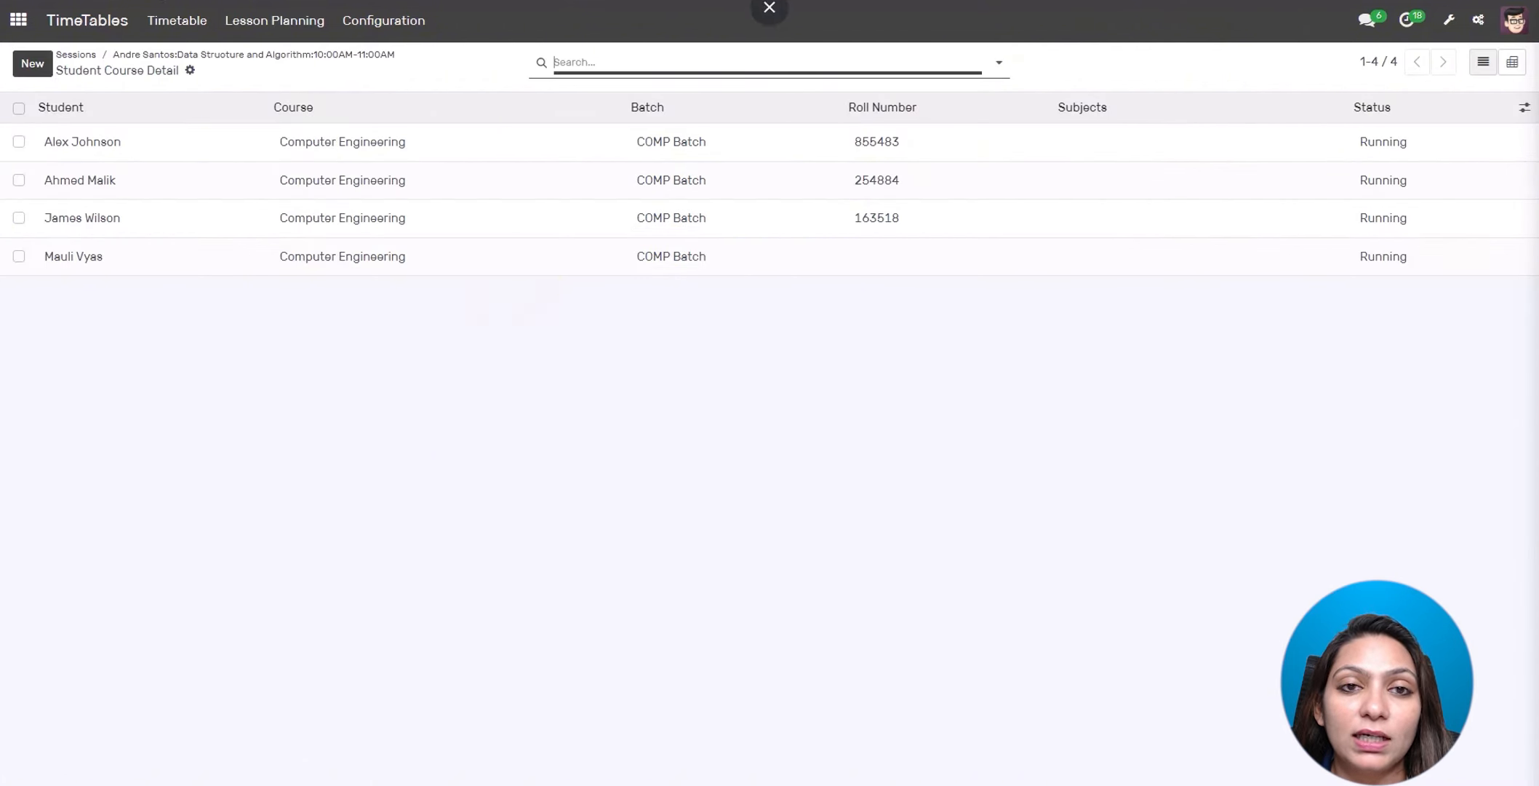
{"action": "left_click", "coordinate": [182, 59]}
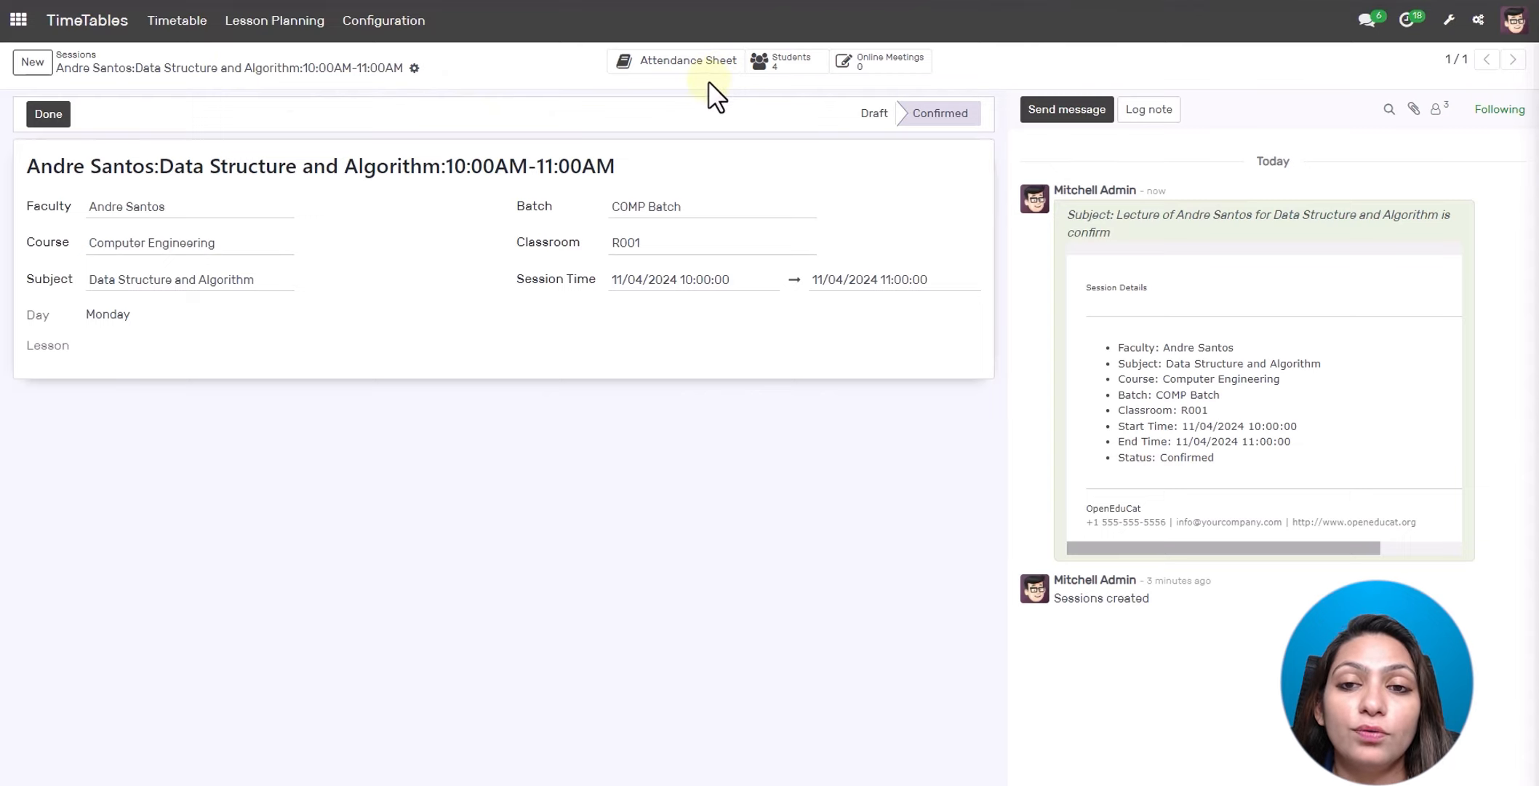
{"action": "left_click", "coordinate": [880, 73]}
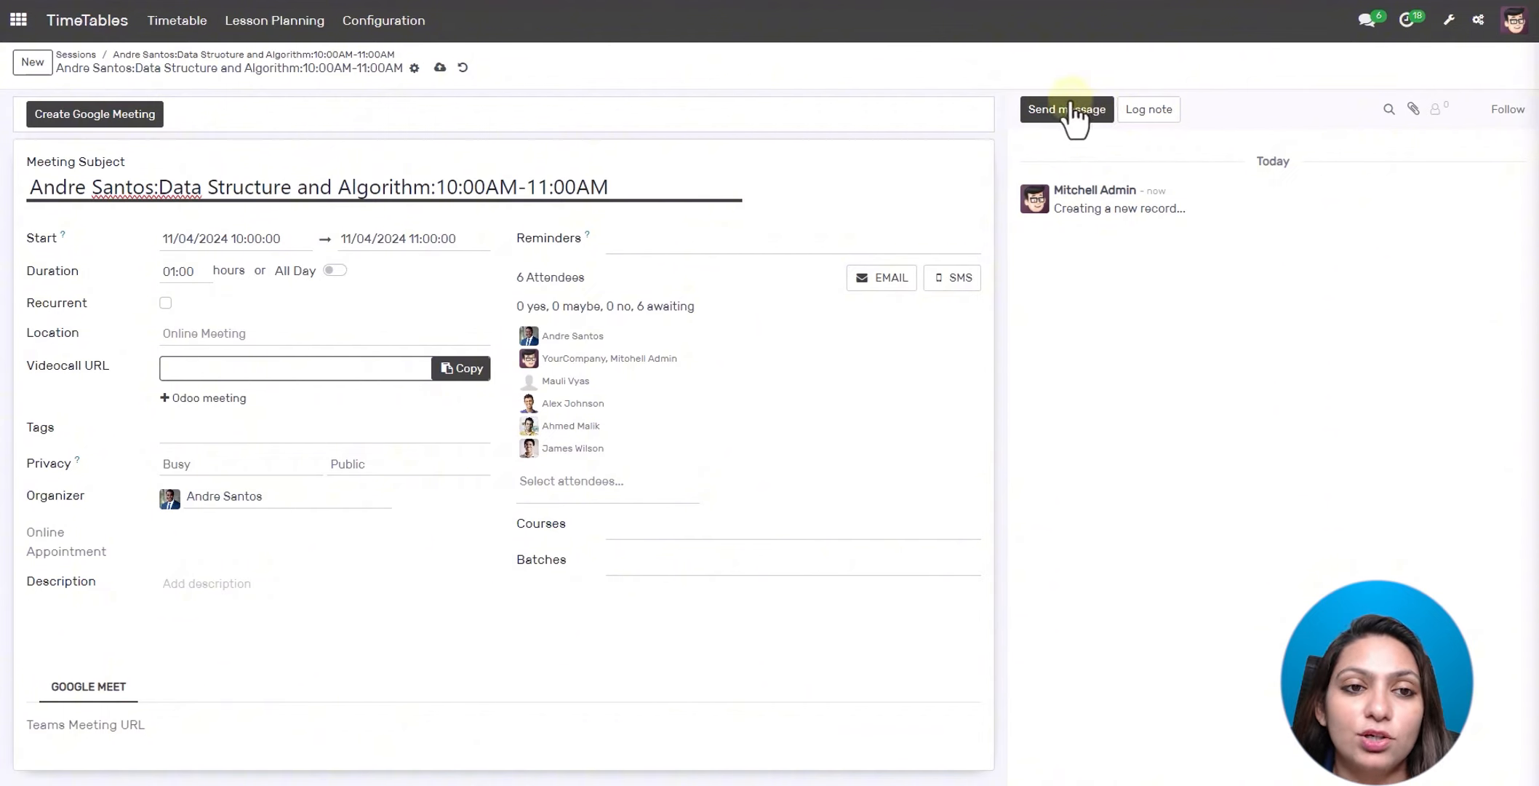
{"action": "left_click", "coordinate": [463, 70]}
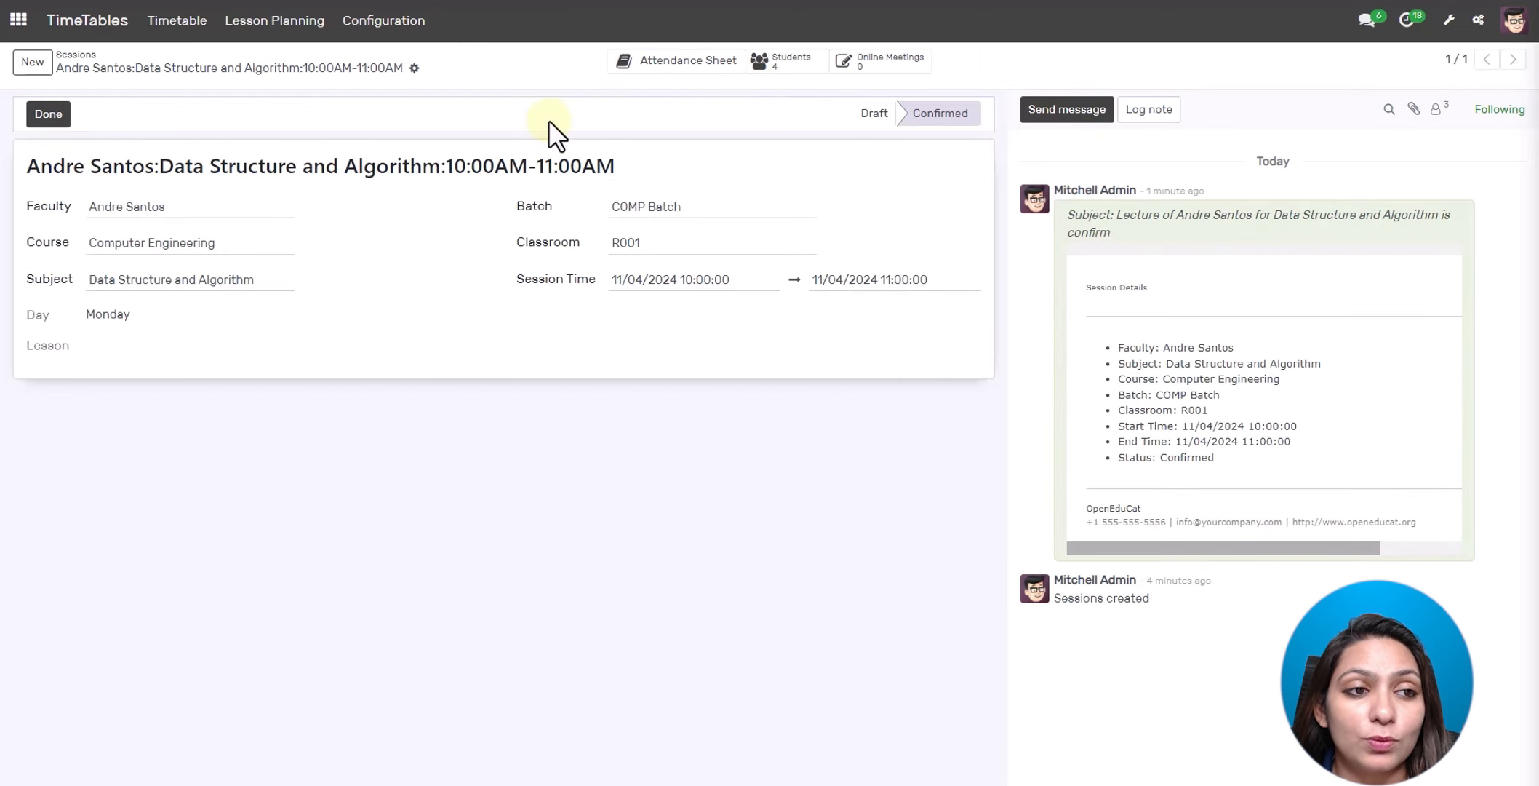
- In the Lesson Planning calendar, create a lesson 'Data Structure' in the Monday 11 November 10:30 slot
{"action": "left_click", "coordinate": [285, 26]}
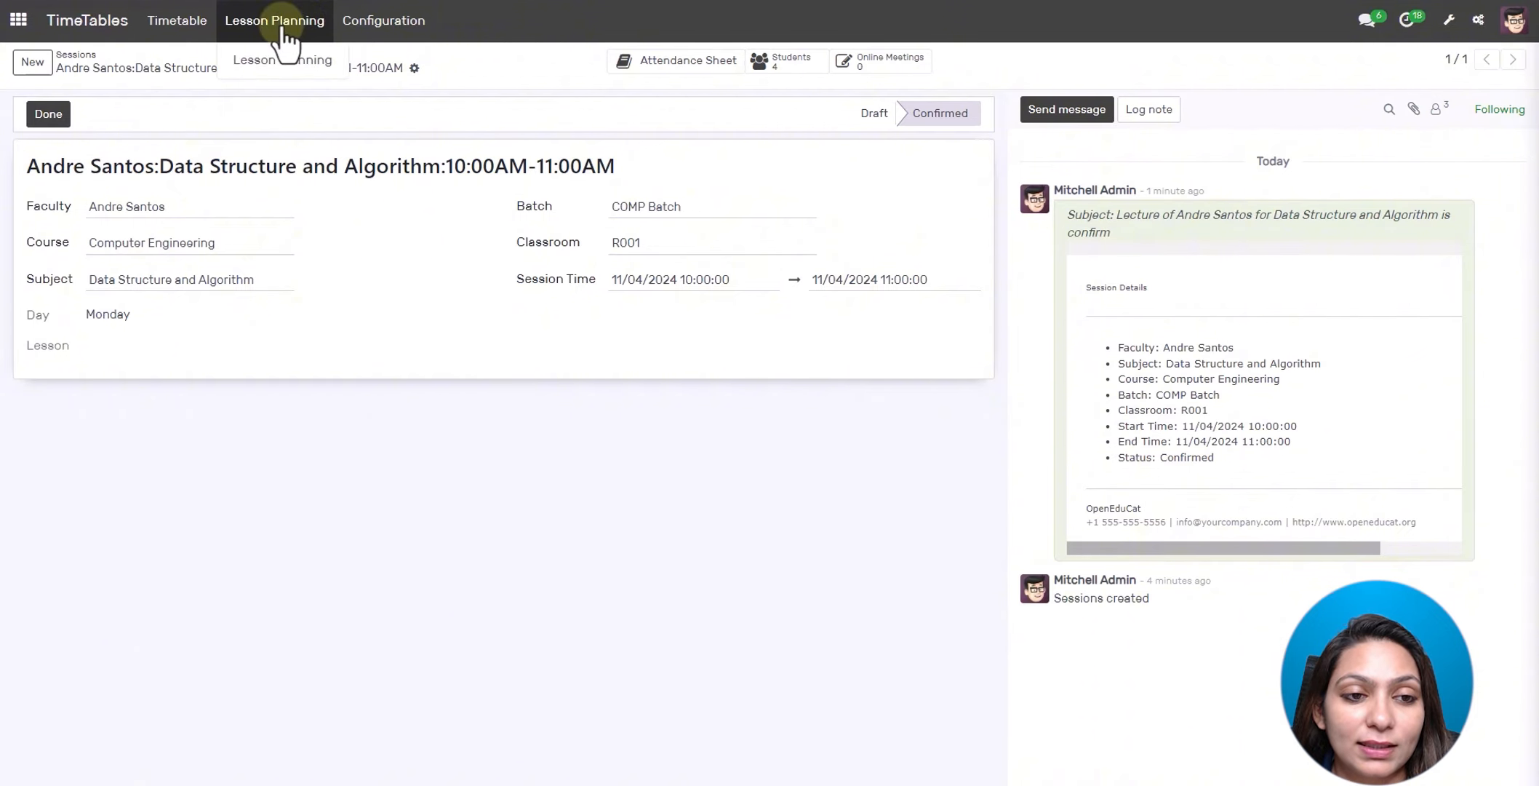
{"action": "left_click", "coordinate": [282, 61]}
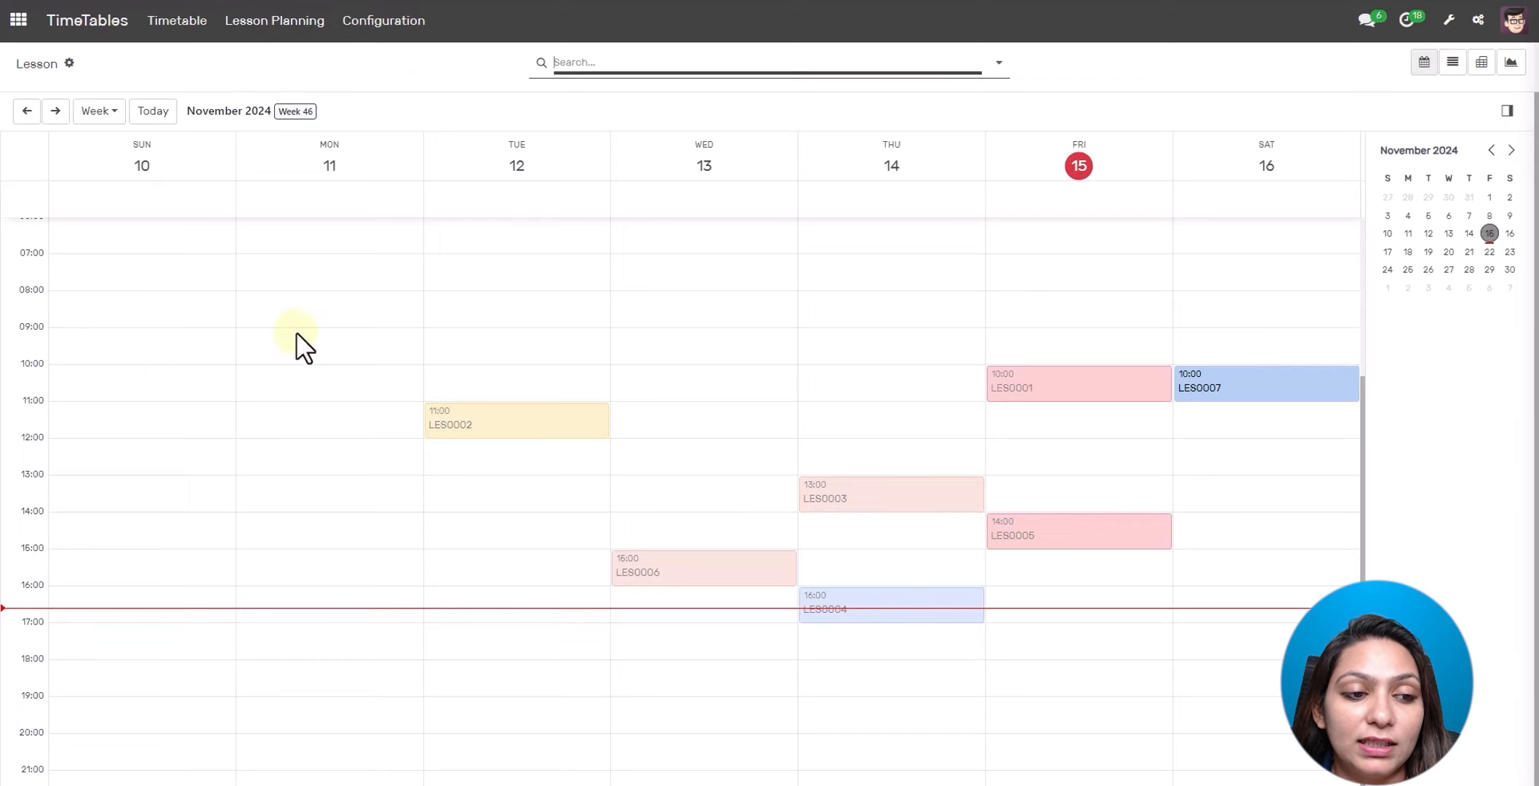
{"action": "left_click", "coordinate": [147, 419]}
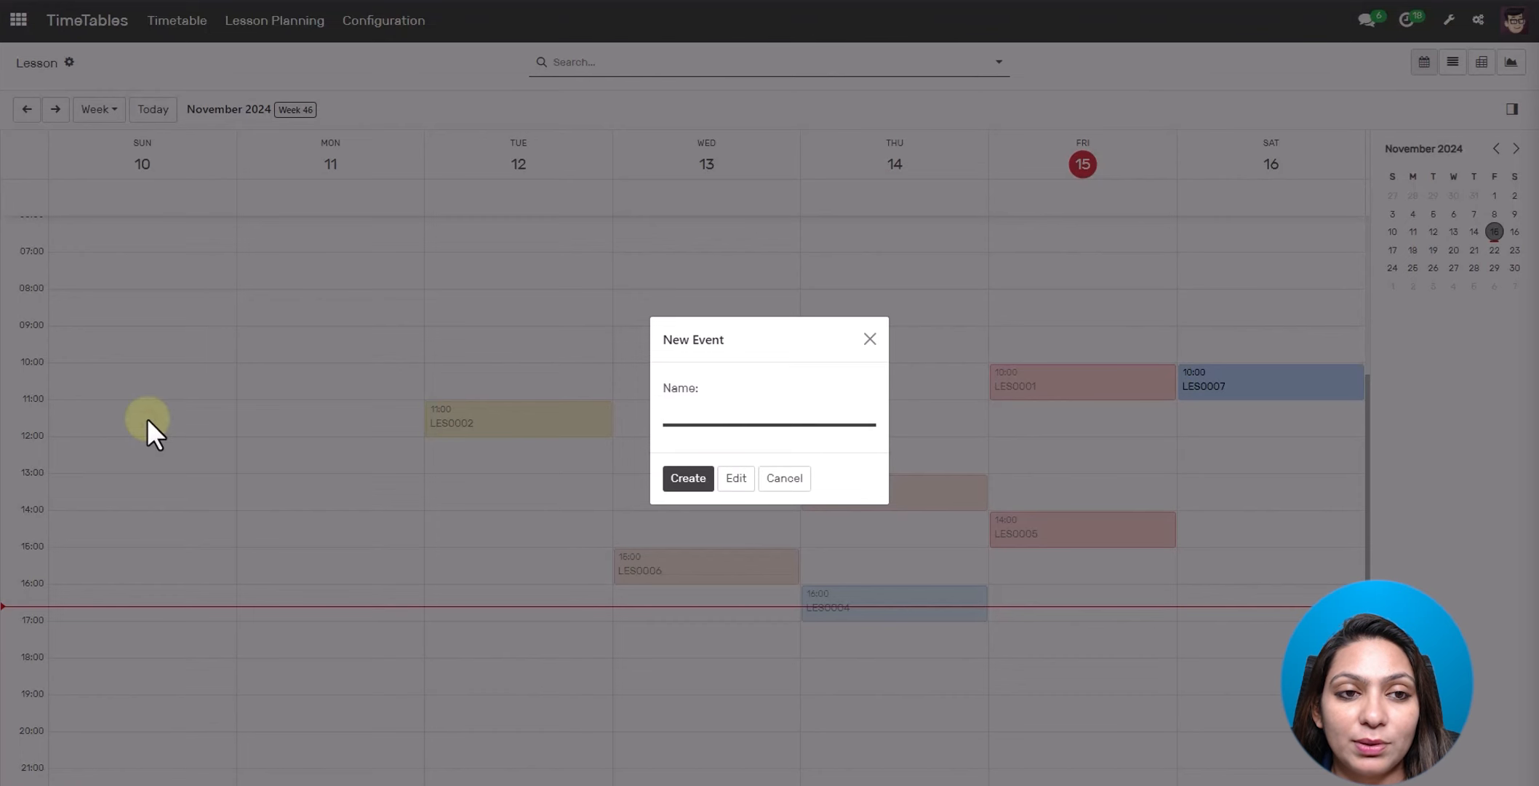
{"action": "key", "text": "Escape"}
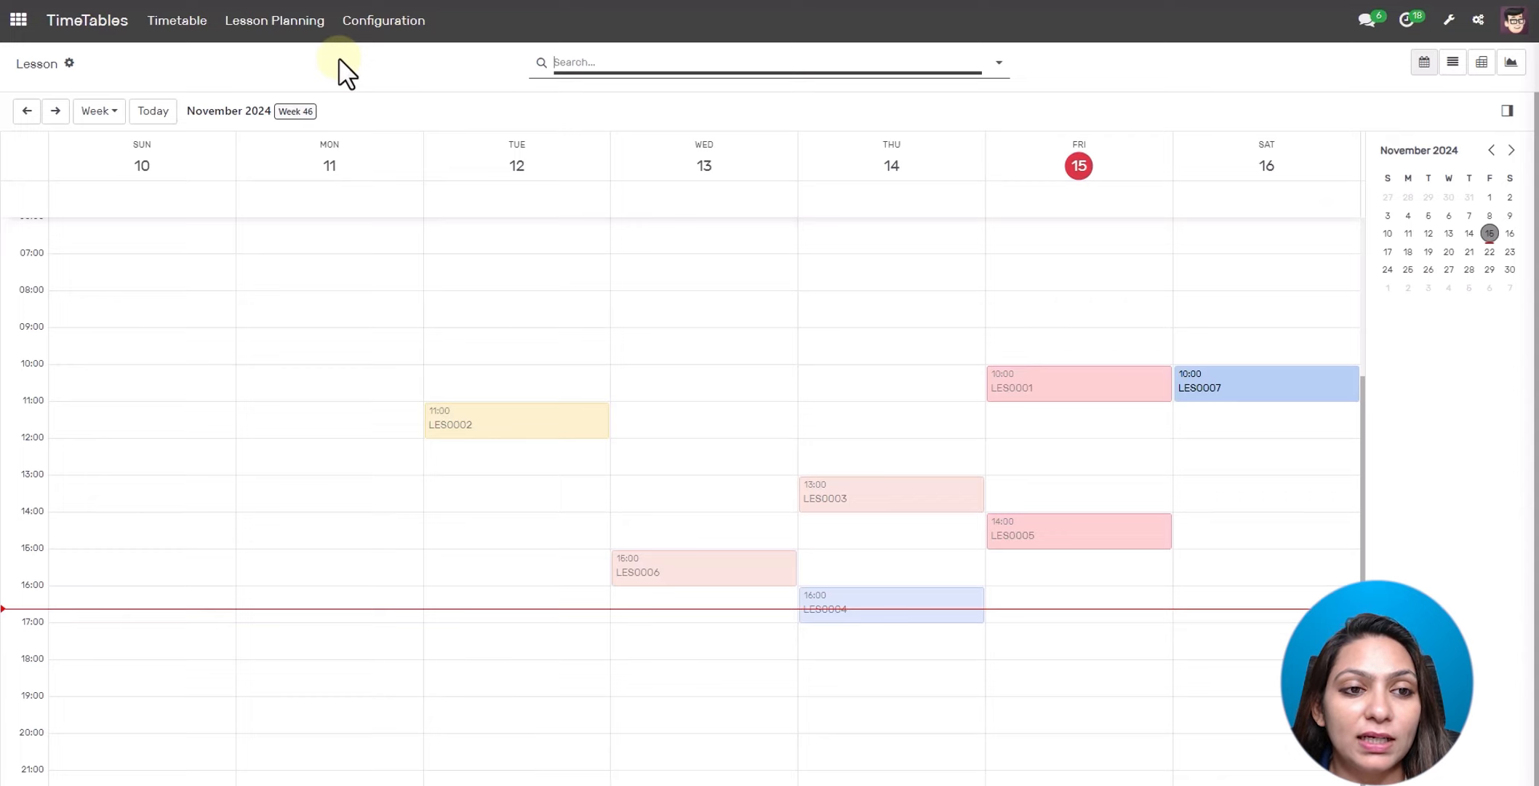
{"action": "left_click", "coordinate": [348, 389]}
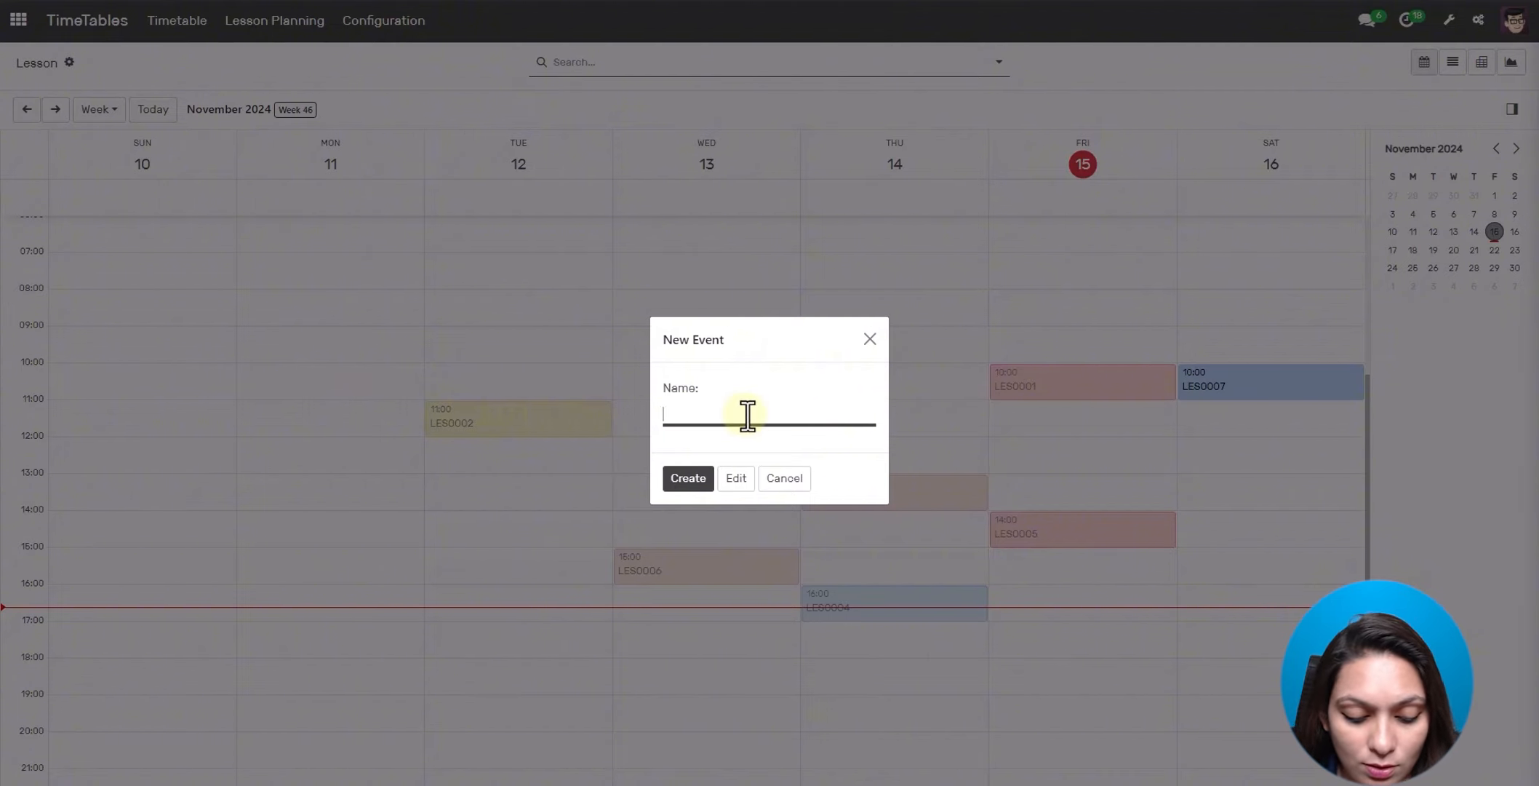
{"action": "type", "text": "Data Structure"}
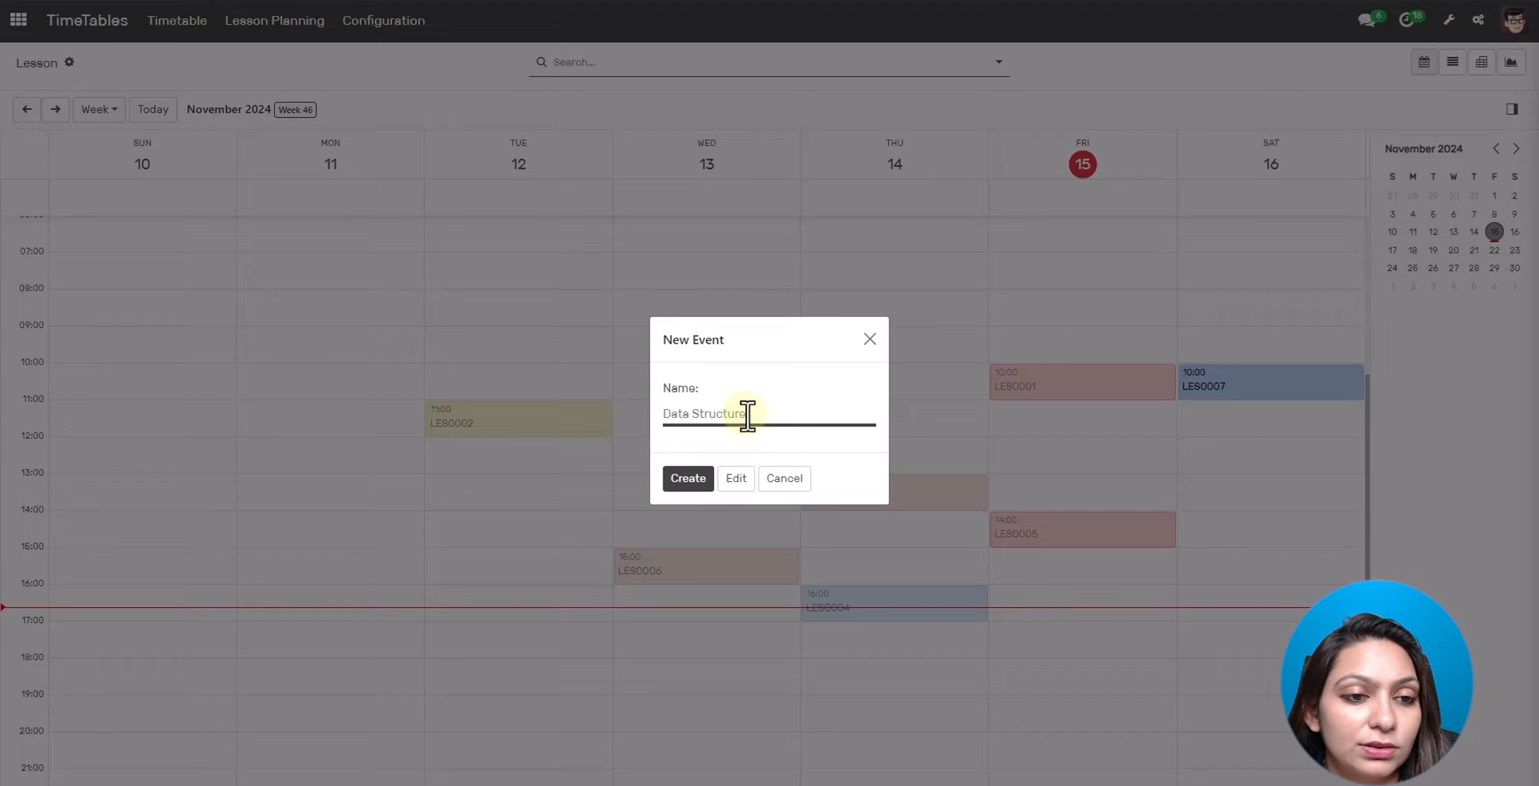
{"action": "left_click", "coordinate": [688, 478]}
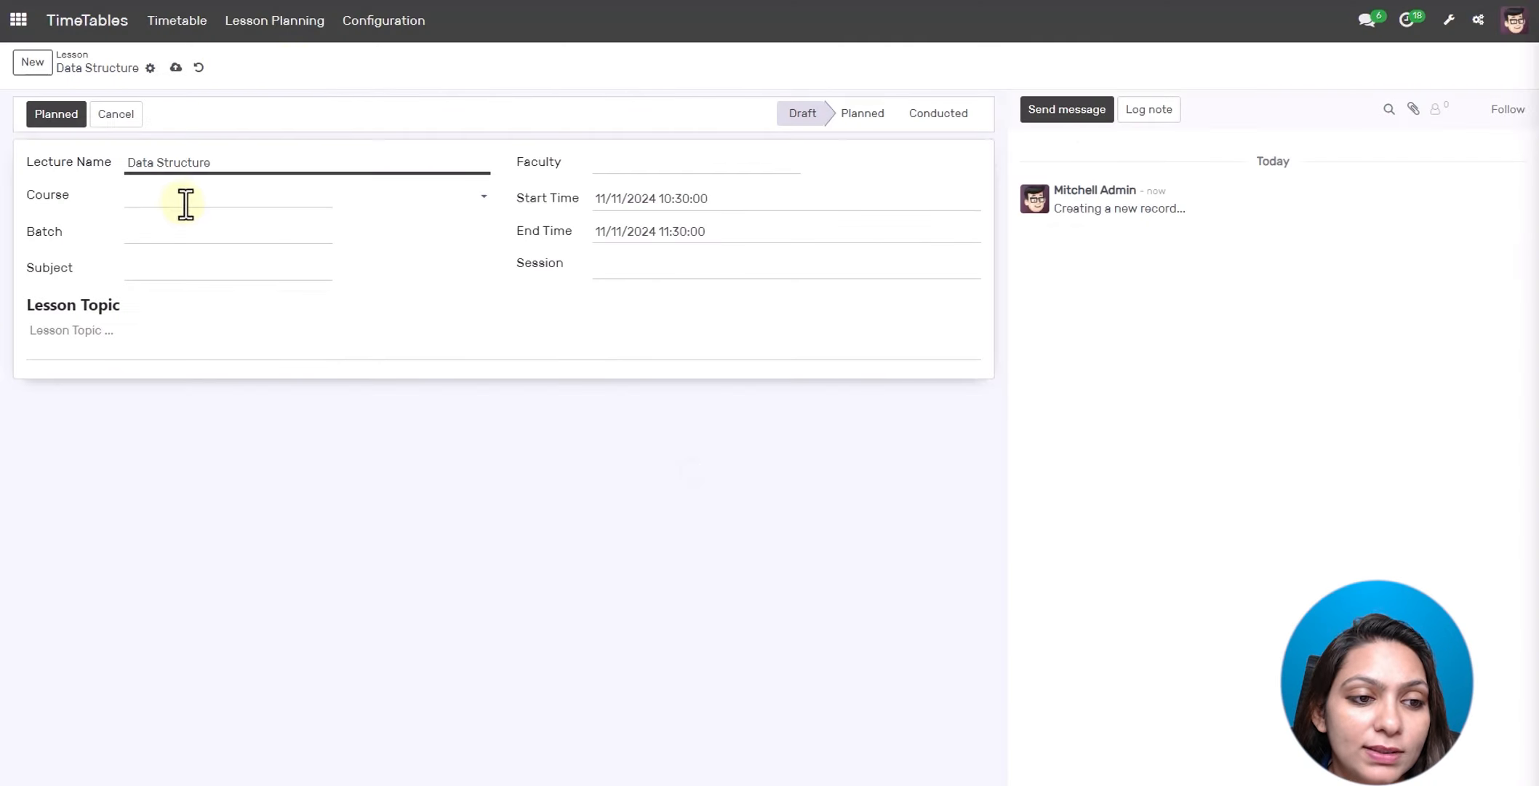
- Set course Computer Engineering, first faculty member, COMP Batch, subject Data Structure and Algorithm, and its session
{"action": "left_click", "coordinate": [186, 204]}
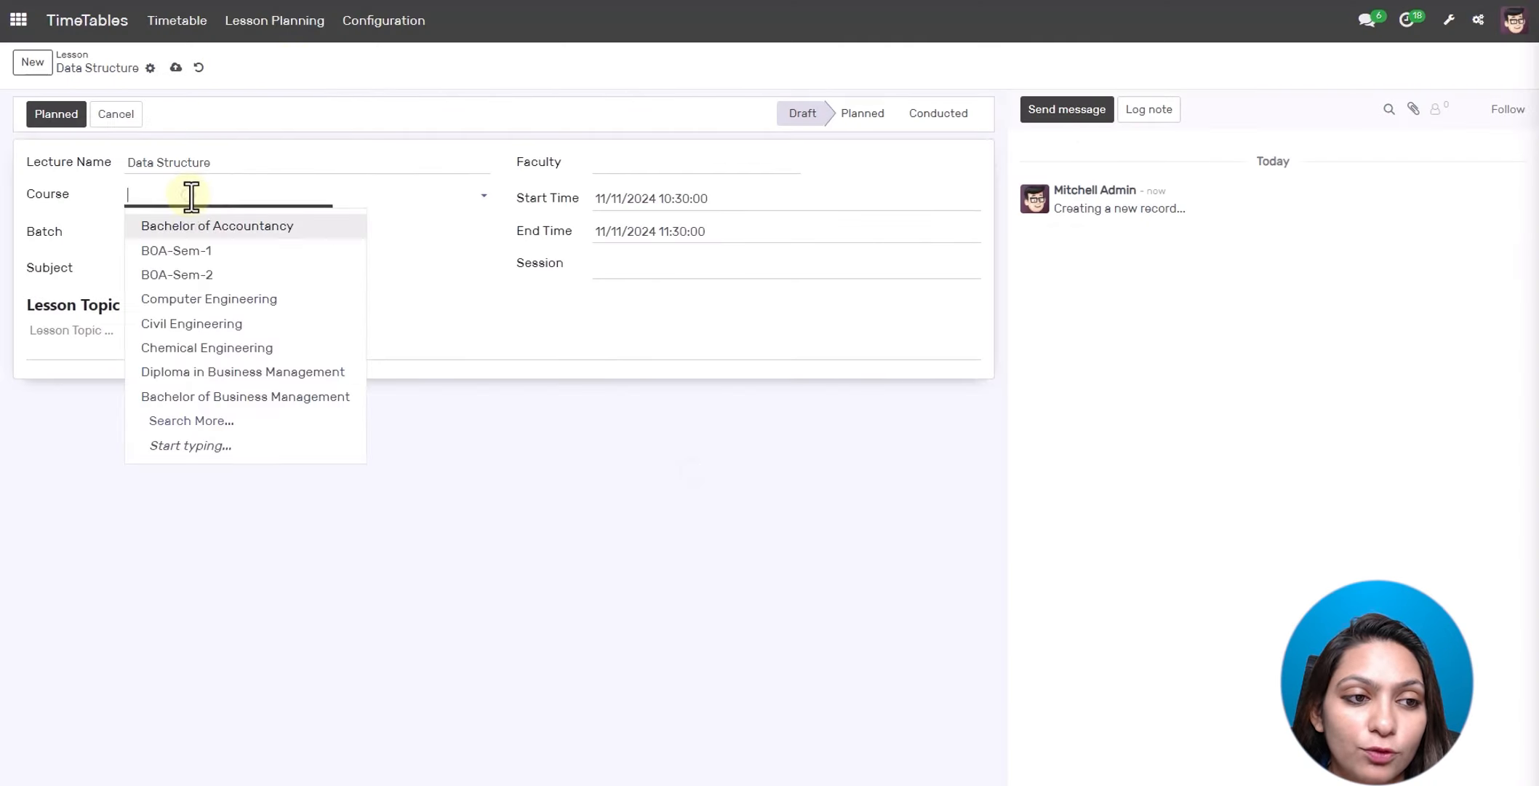
{"action": "left_click", "coordinate": [191, 300]}
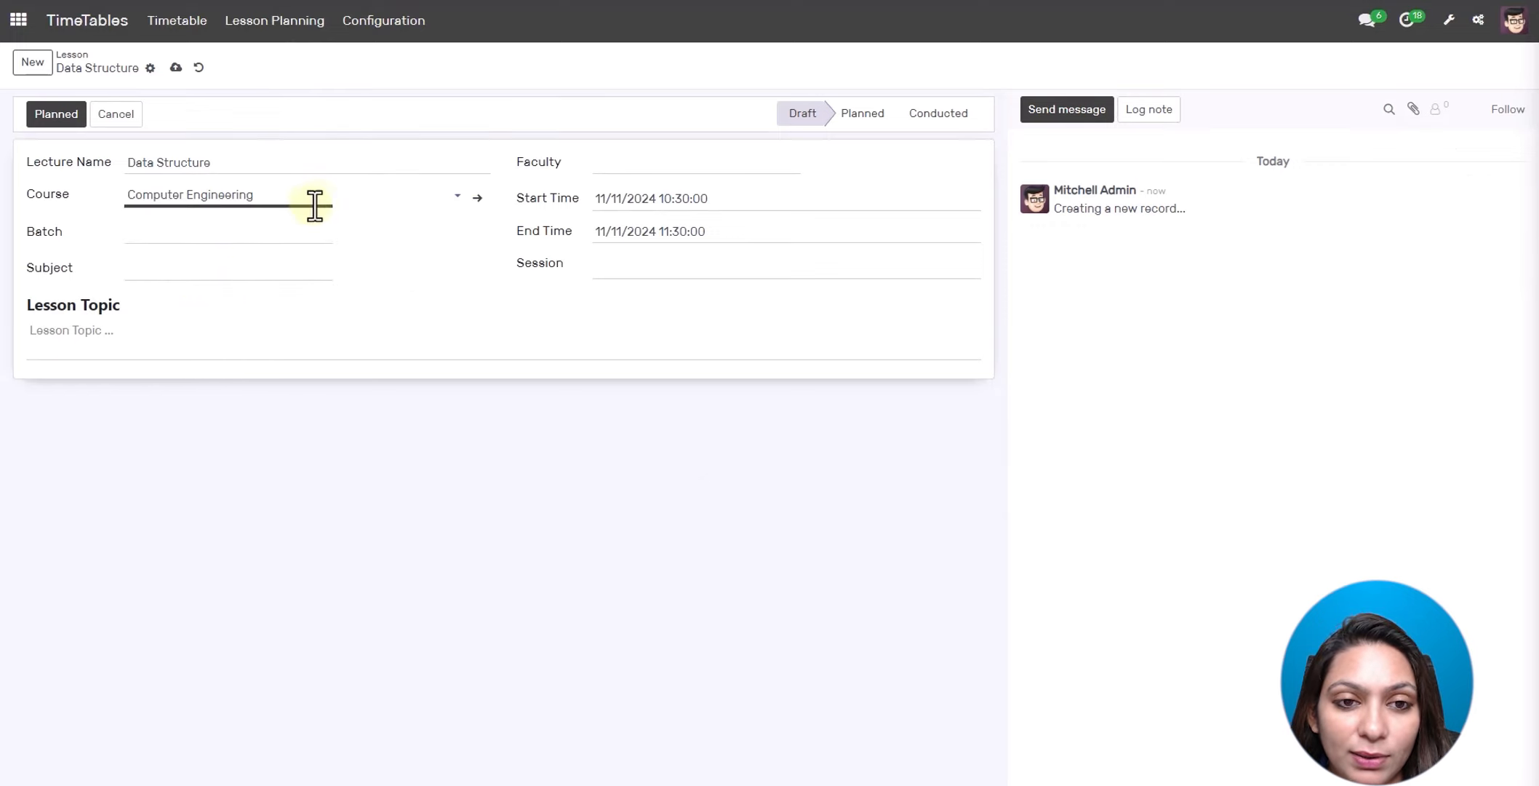
{"action": "left_click", "coordinate": [613, 162]}
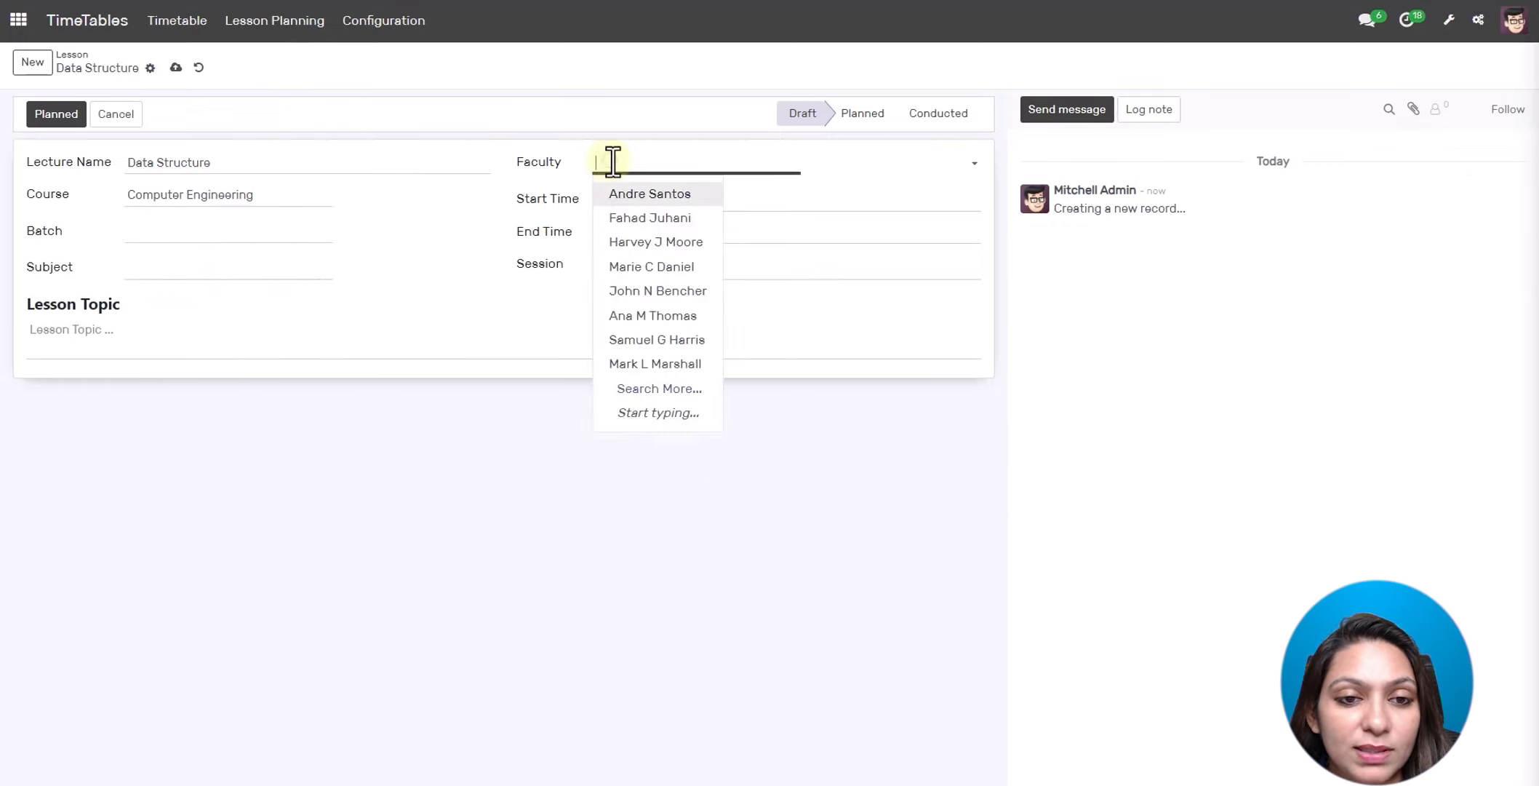
{"action": "left_click", "coordinate": [633, 202]}
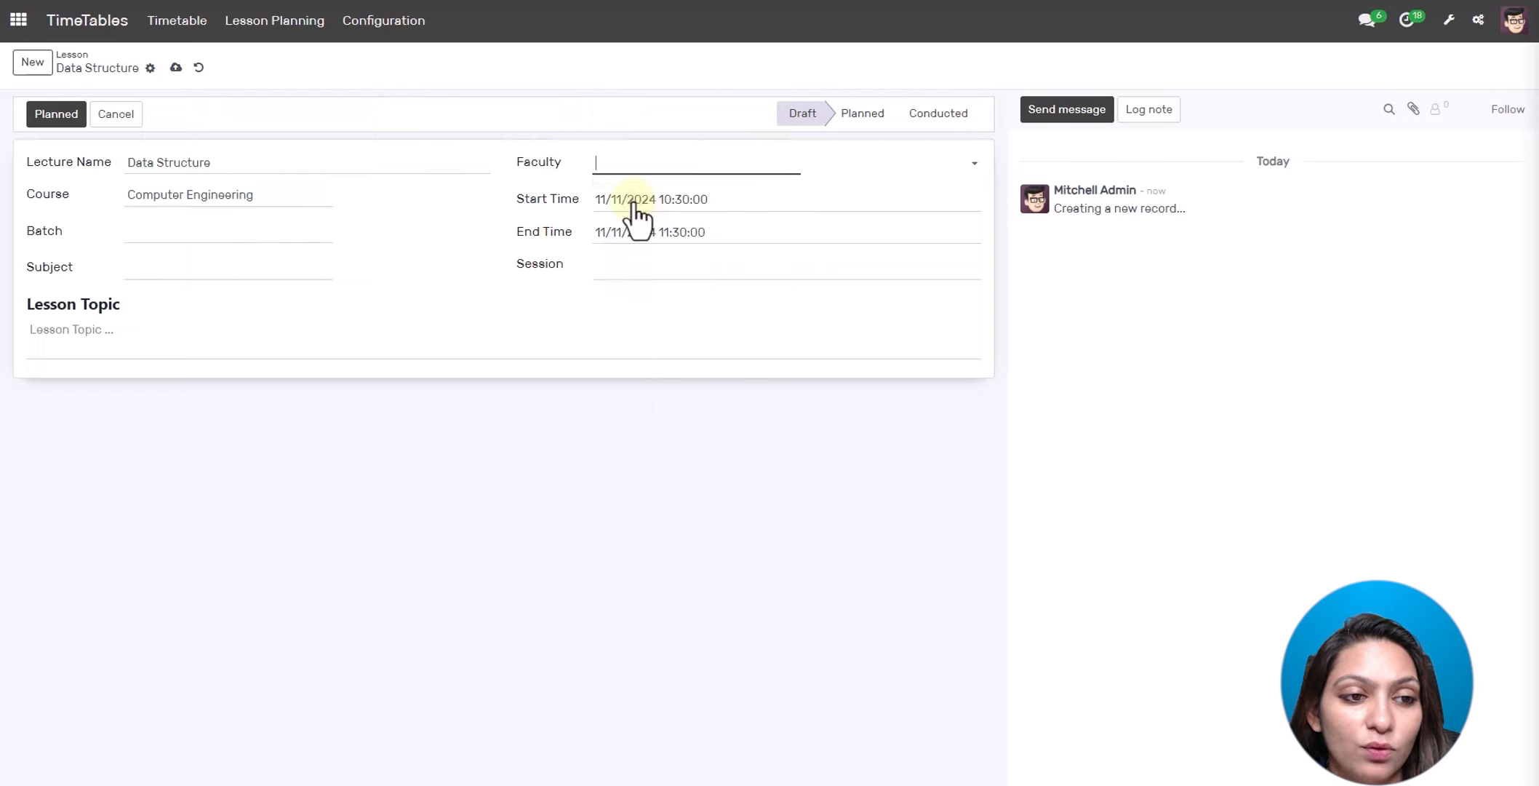
{"action": "left_click", "coordinate": [206, 229]}
{"action": "left_click", "coordinate": [204, 311]}
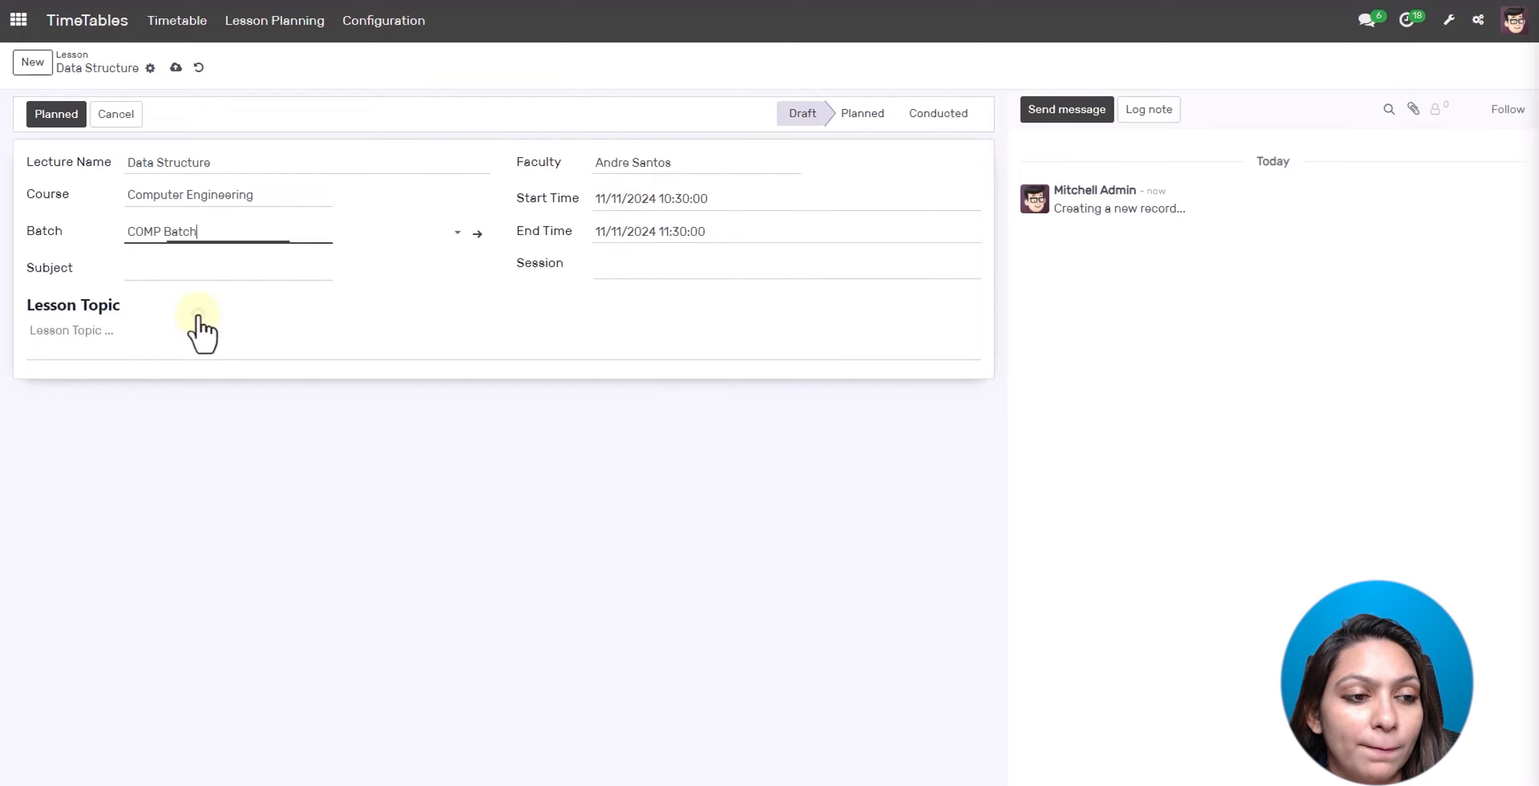
{"action": "left_click", "coordinate": [217, 268]}
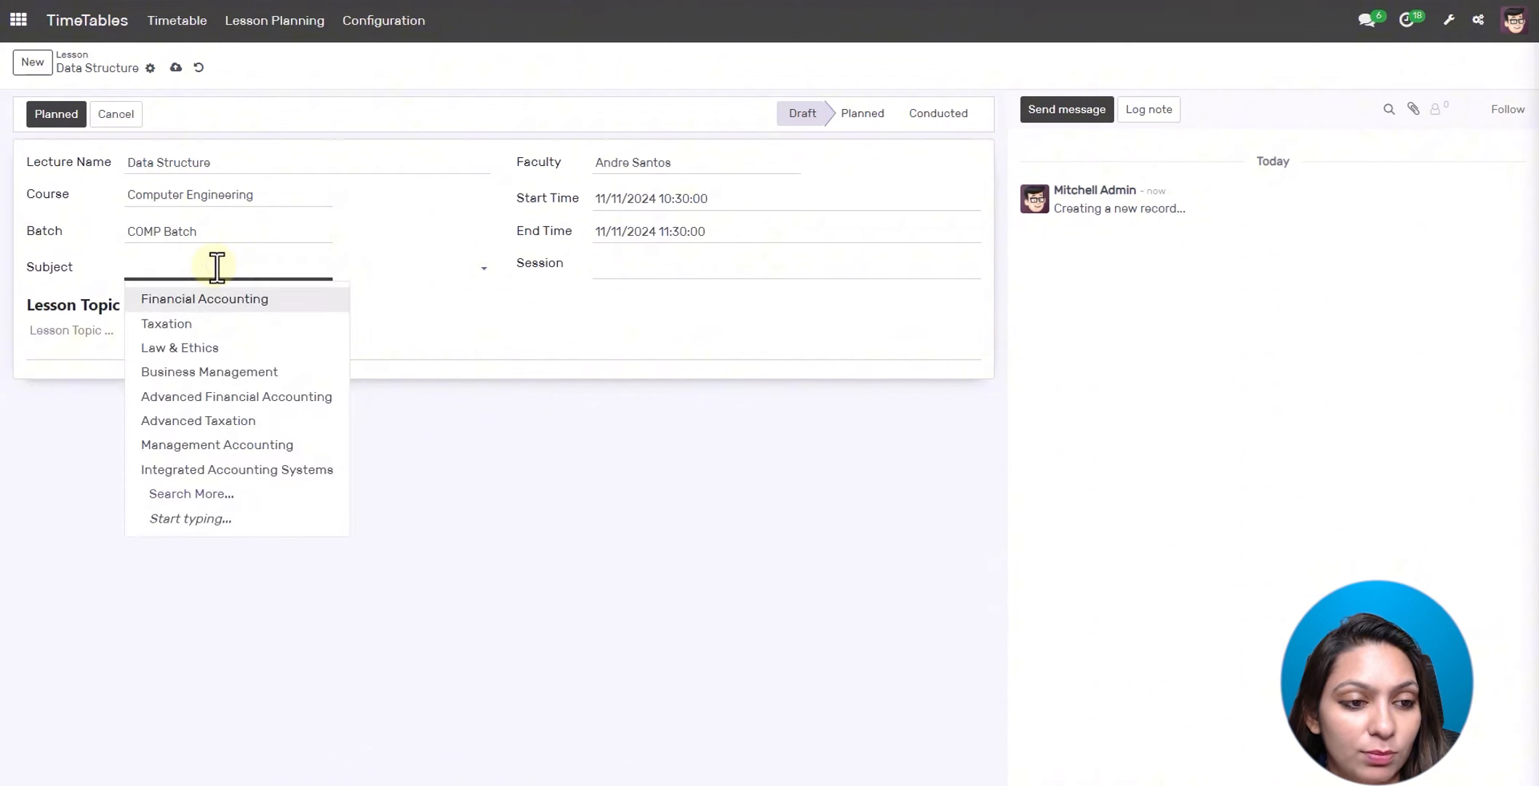
{"action": "type", "text": "data"}
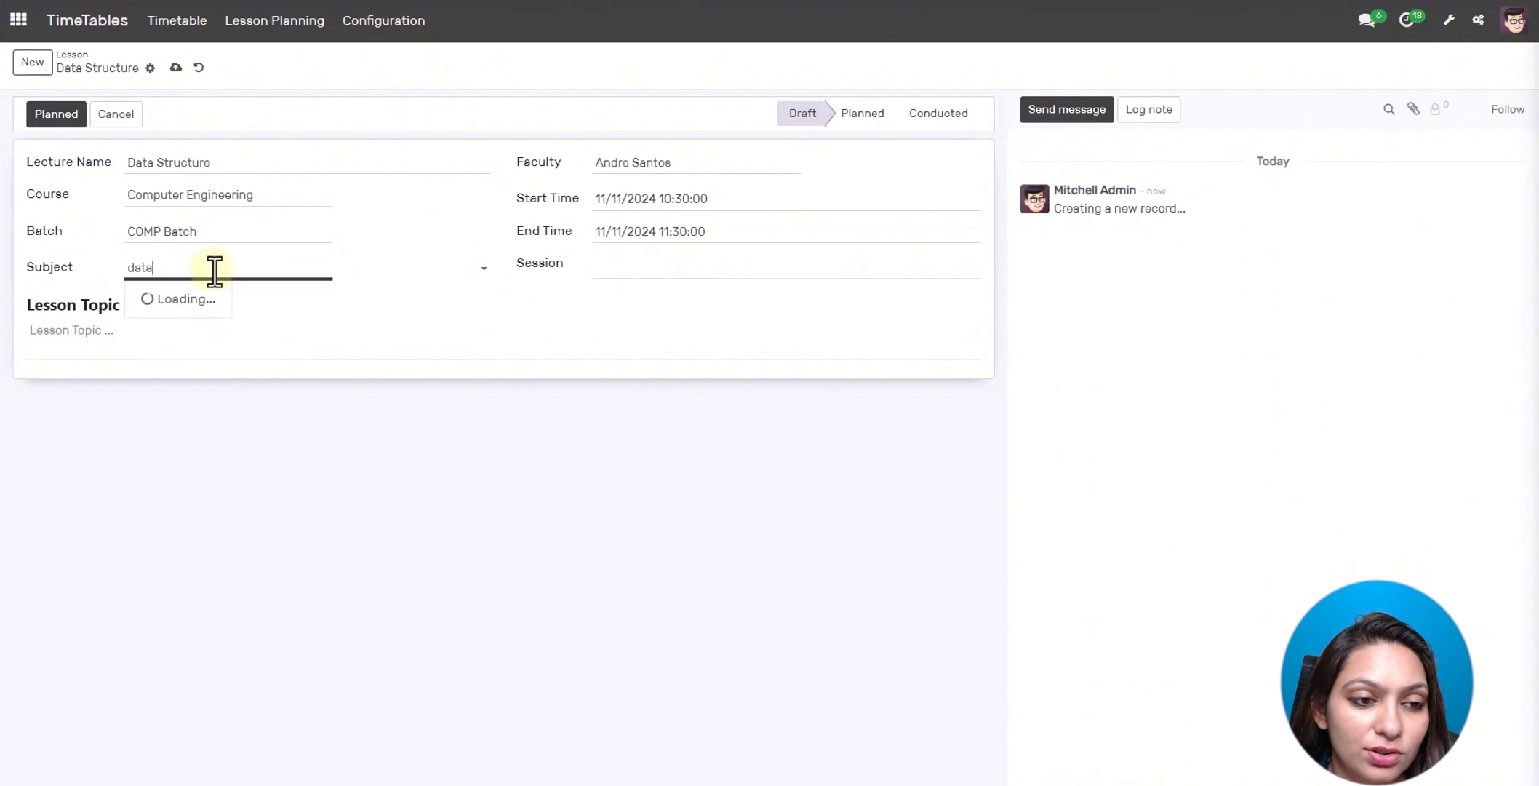
{"action": "left_click", "coordinate": [218, 297]}
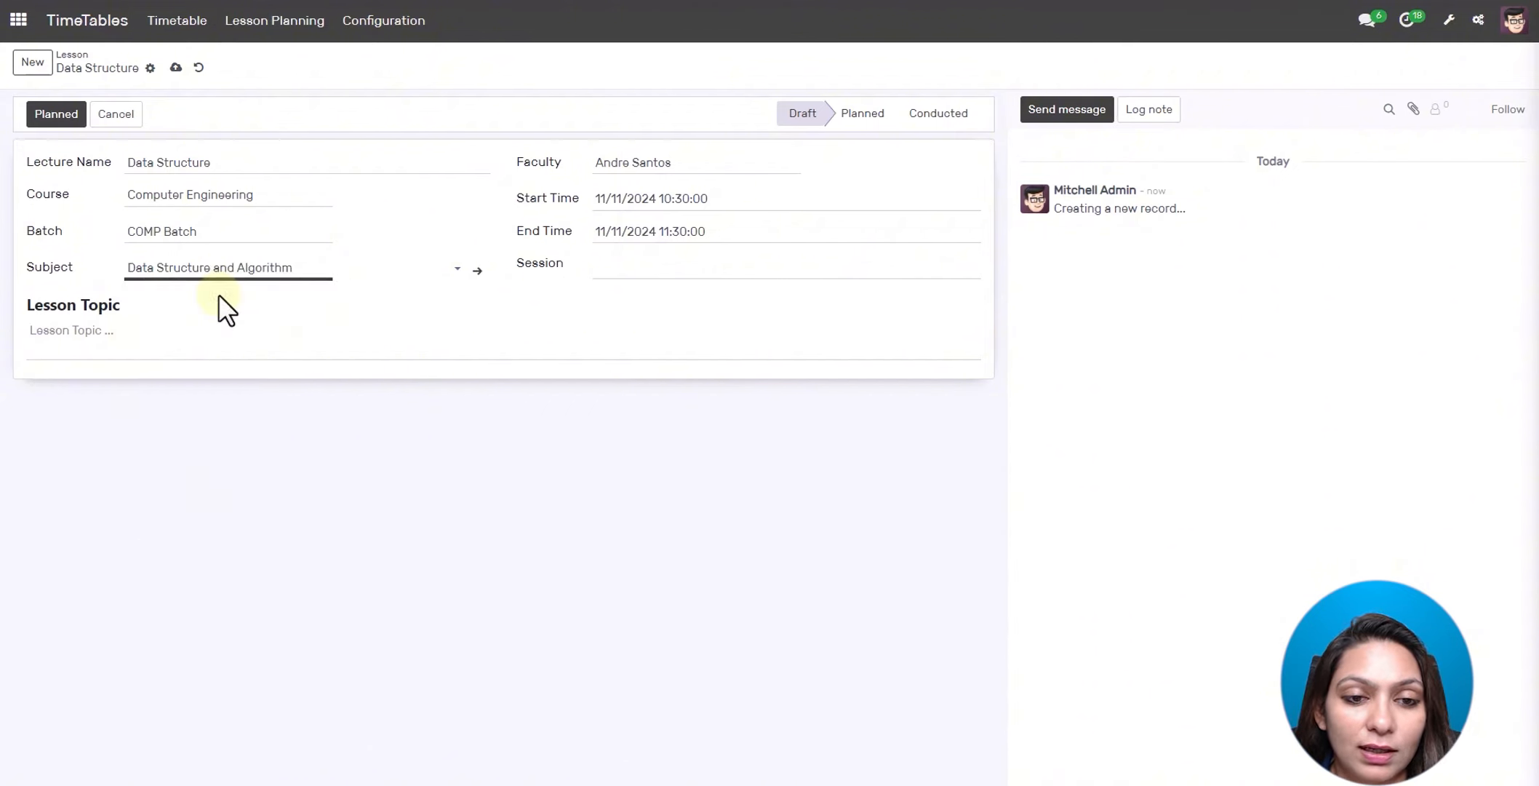
{"action": "left_click", "coordinate": [642, 266]}
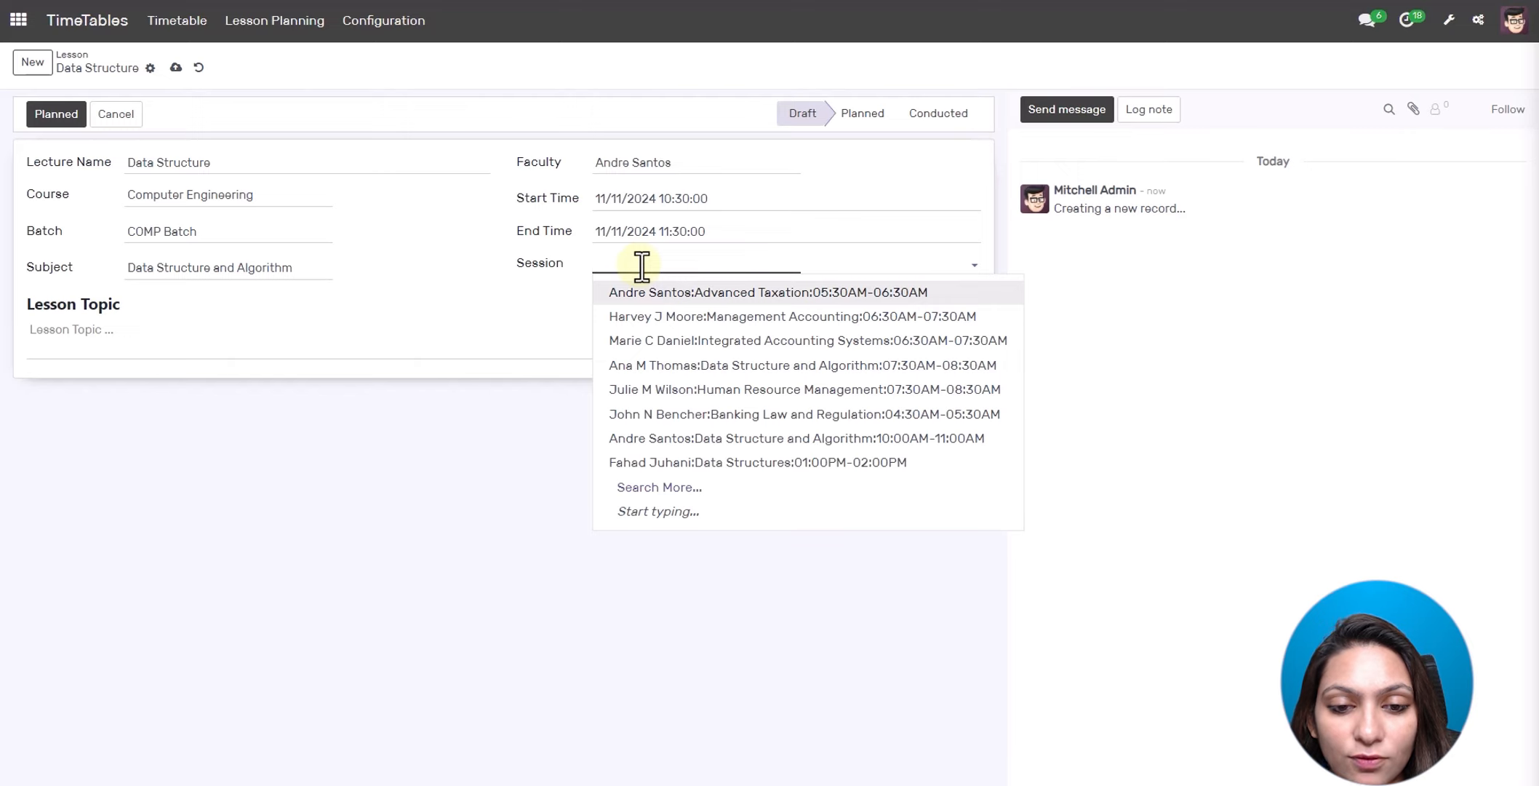
{"action": "left_click", "coordinate": [663, 439]}
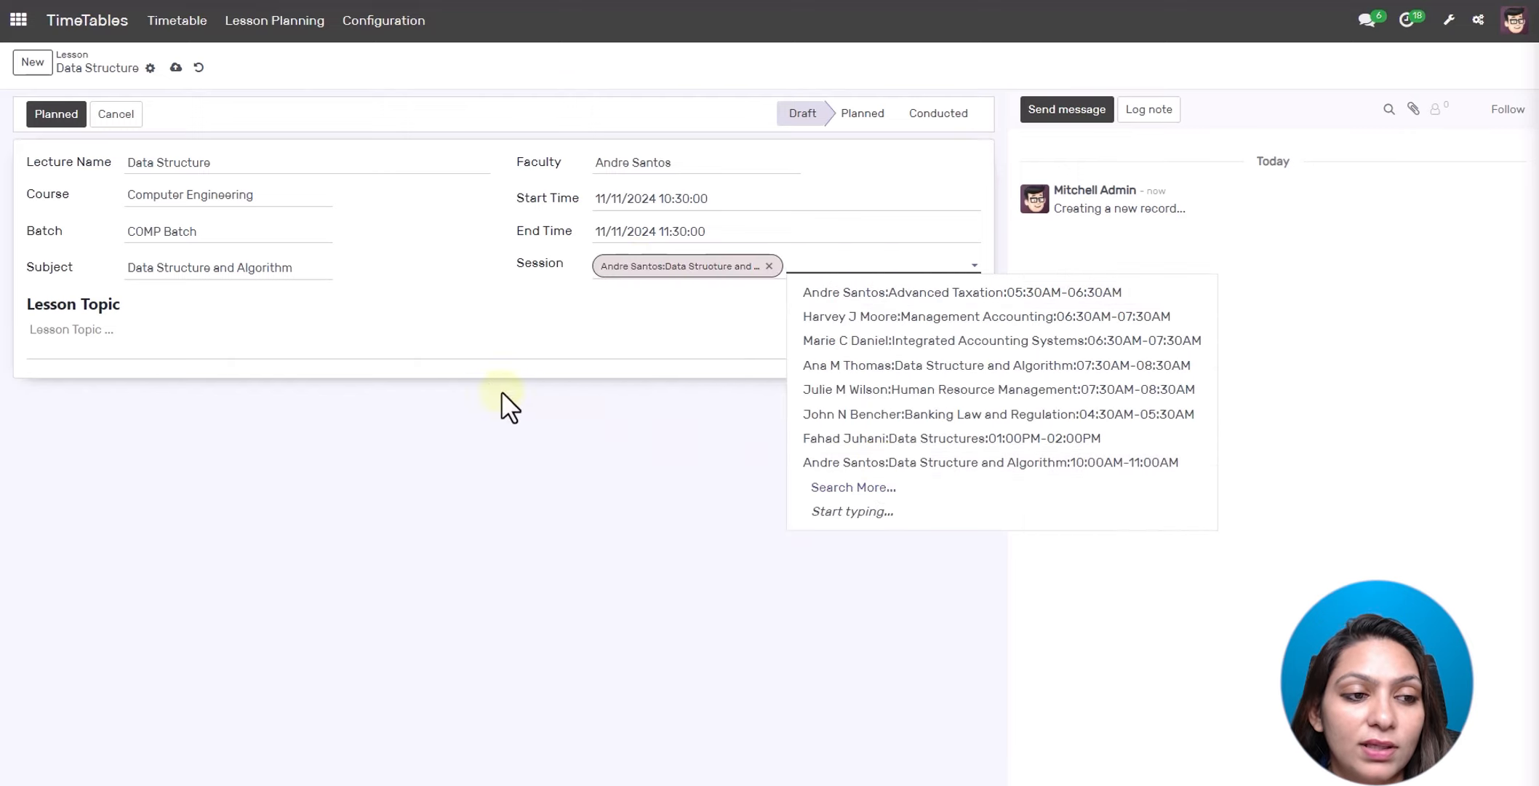
- Add topics '1) Introduction' and '2) Basic and Advance Data Structure', then mark the lesson Planned
{"action": "left_click", "coordinate": [425, 333]}
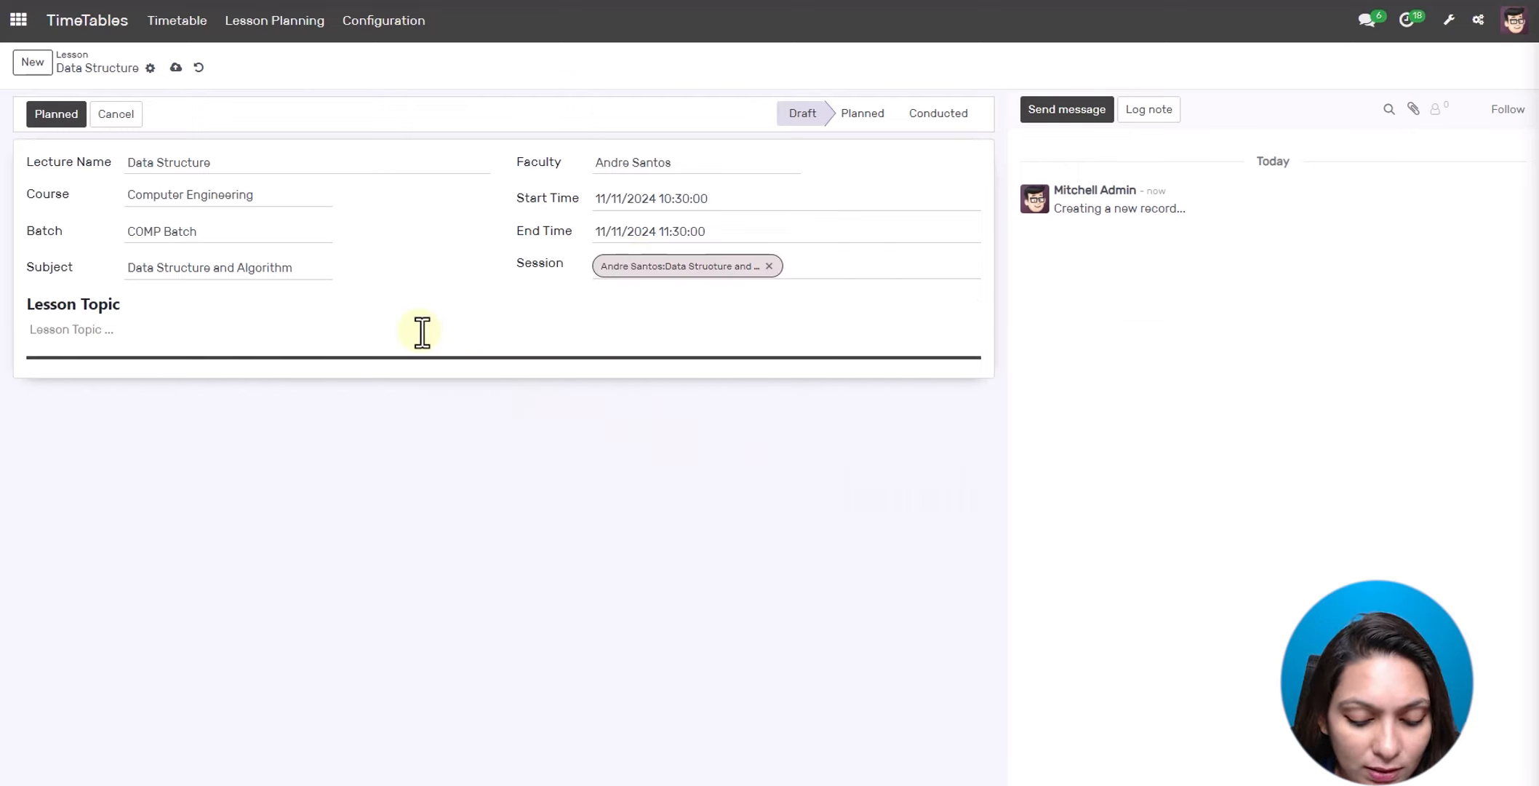
{"action": "type", "text": "1"}
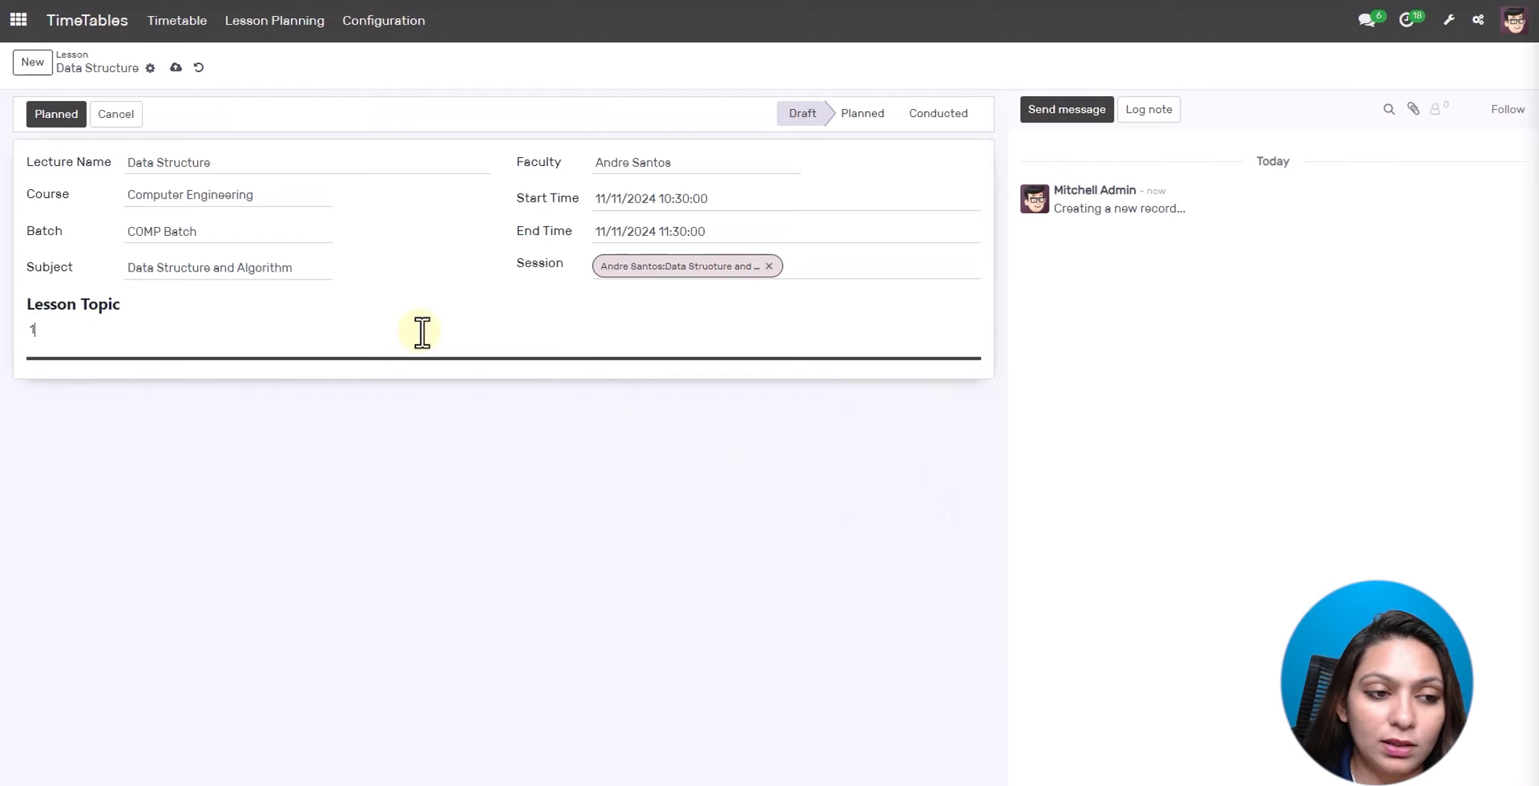
{"action": "type", "text": ") "}
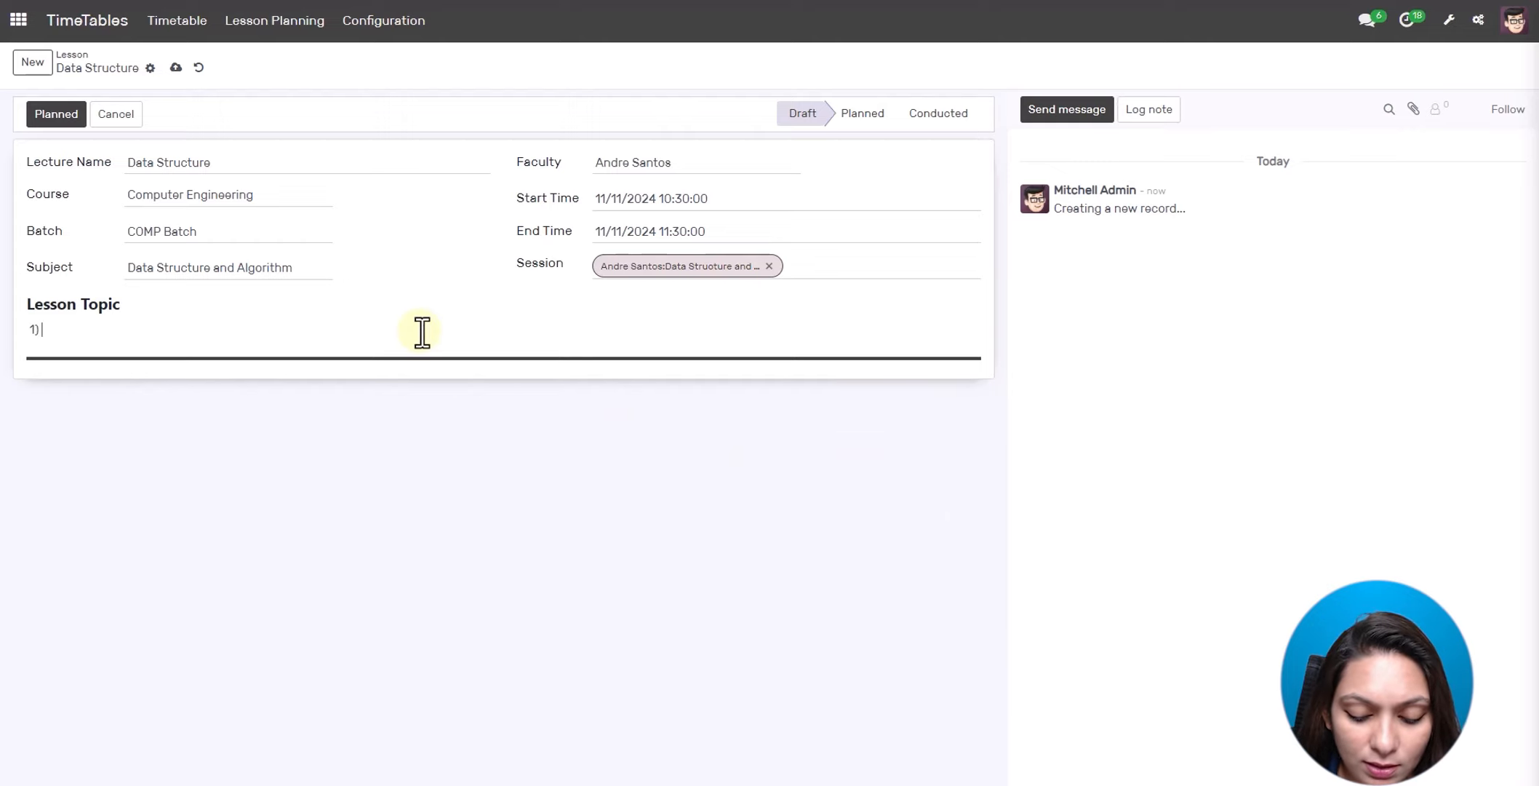
{"action": "type", "text": "Introduction"}
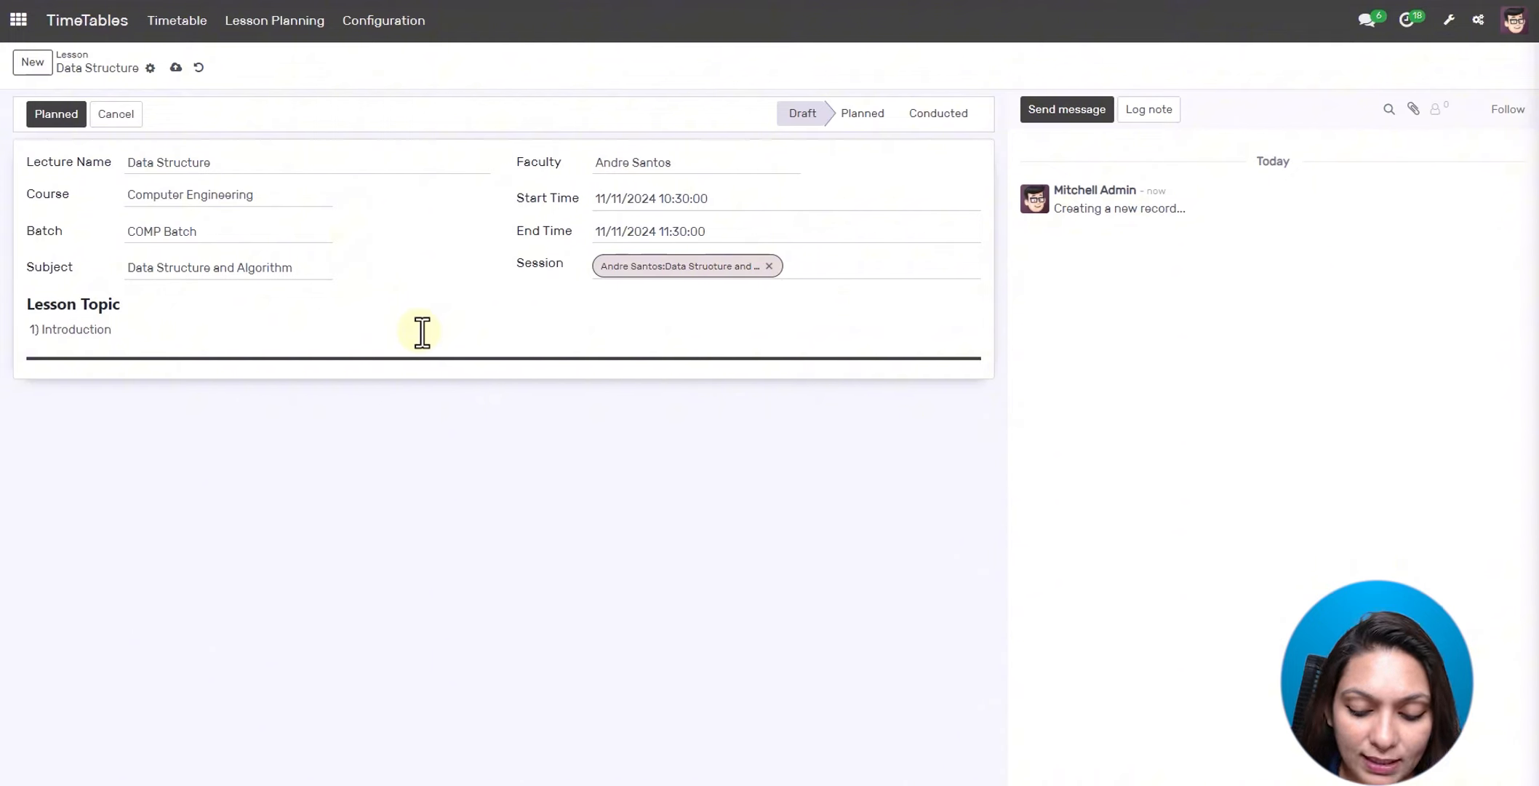
{"action": "key", "text": "Return"}
{"action": "type", "text": "2) "}
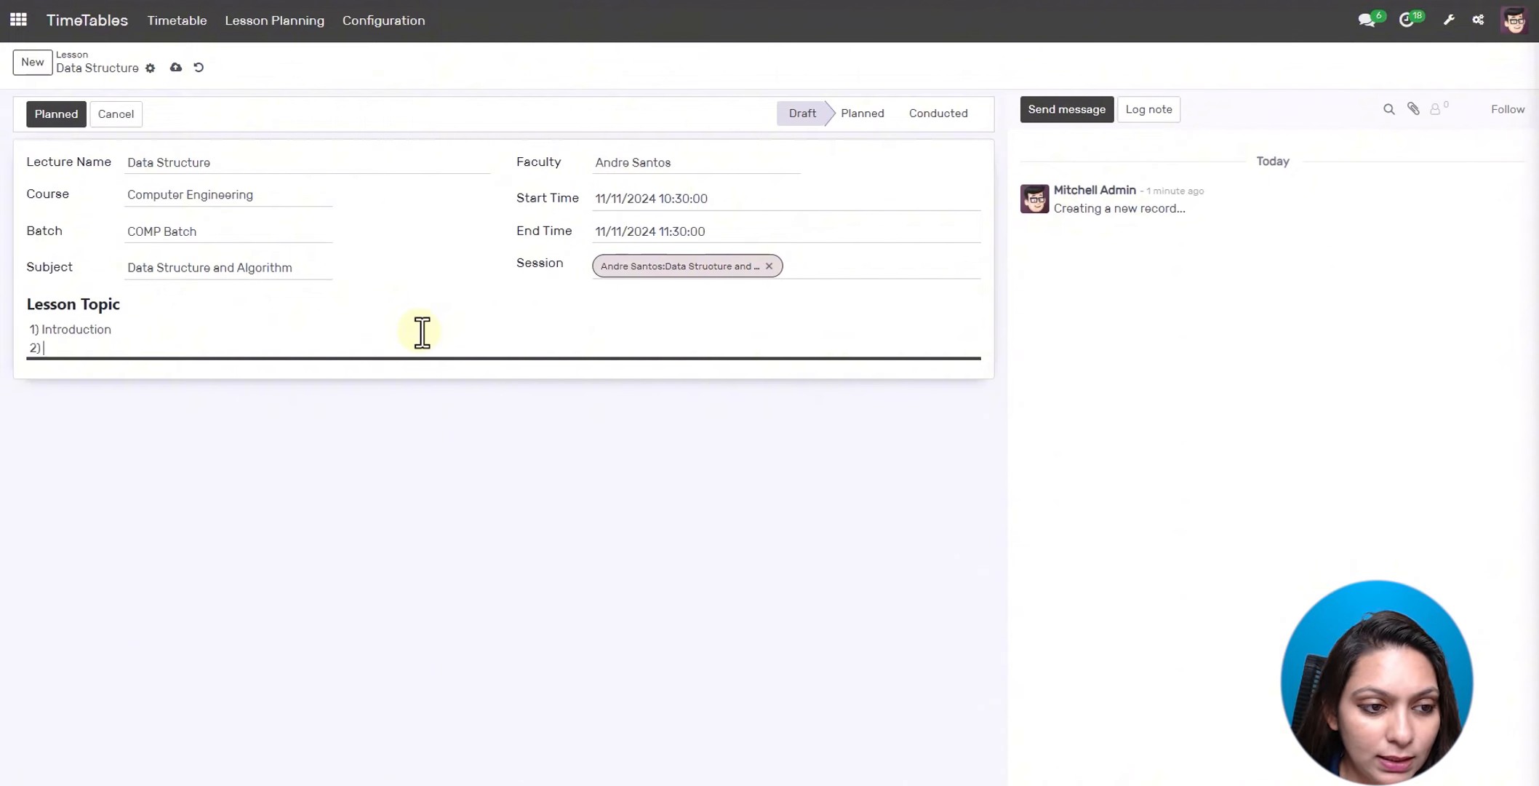
{"action": "type", "text": "Basic and Advanc"}
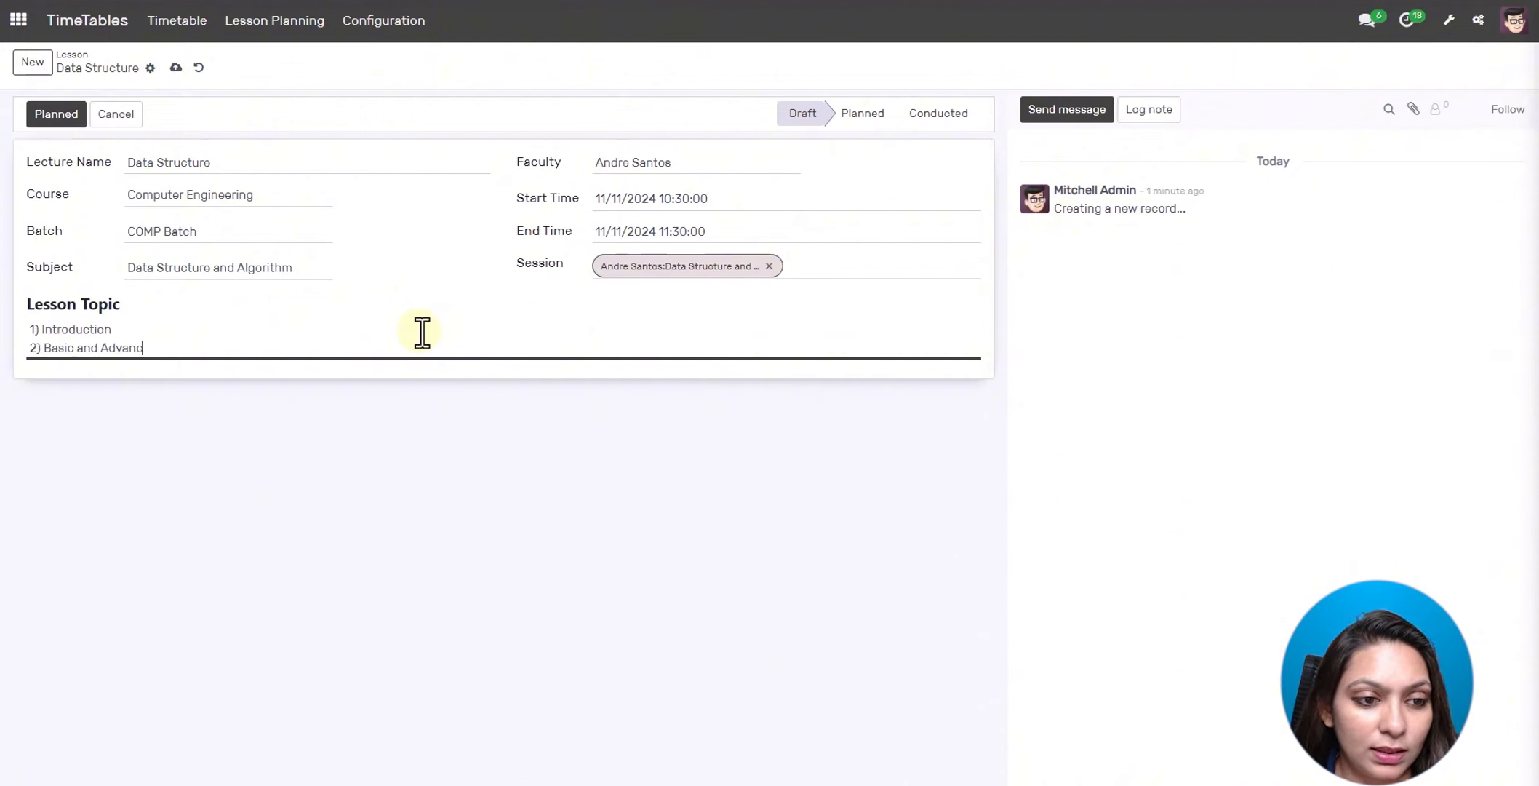
{"action": "type", "text": "e Data Structure"}
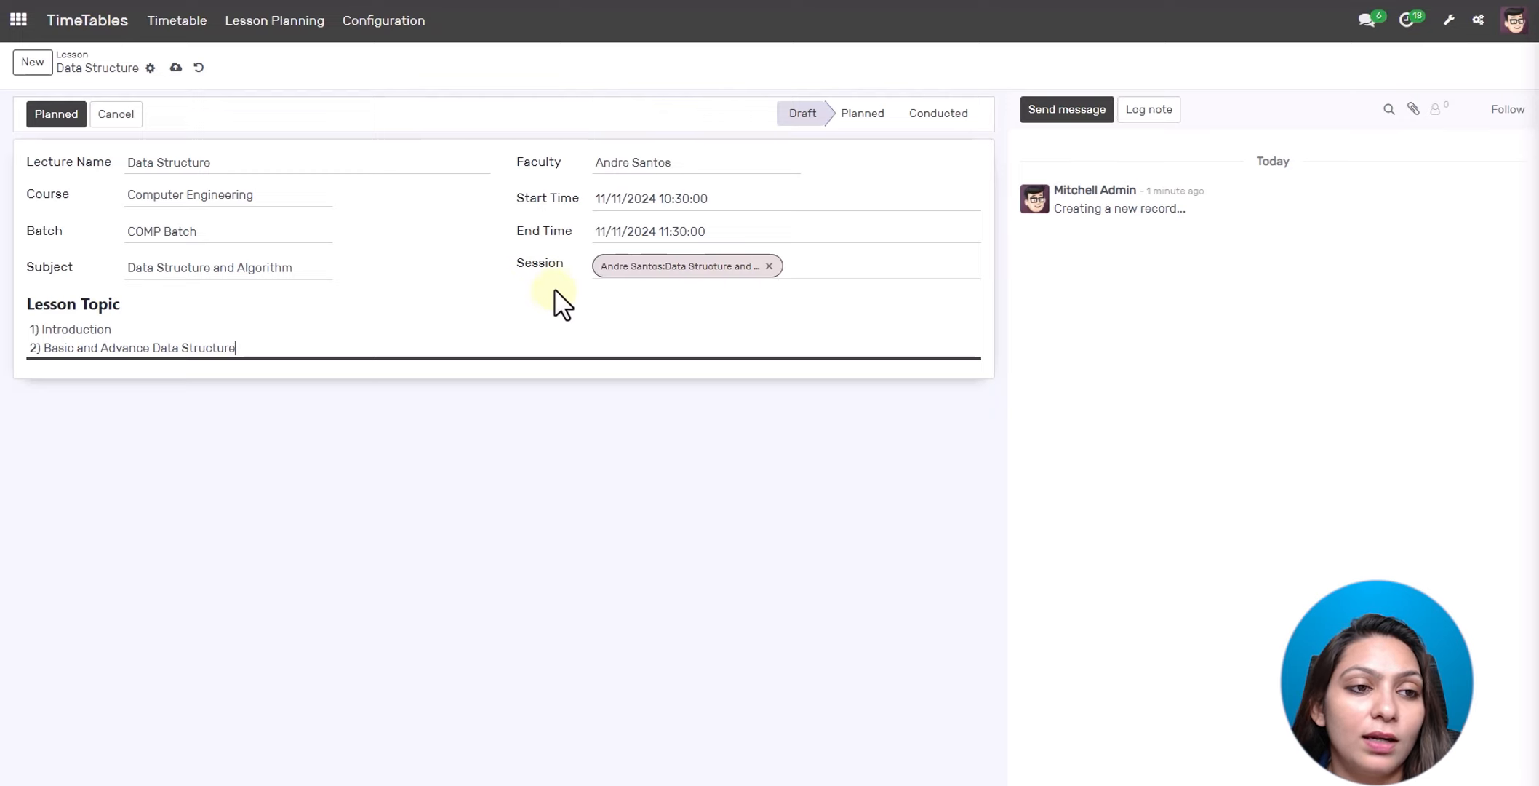
{"action": "left_click", "coordinate": [54, 116]}
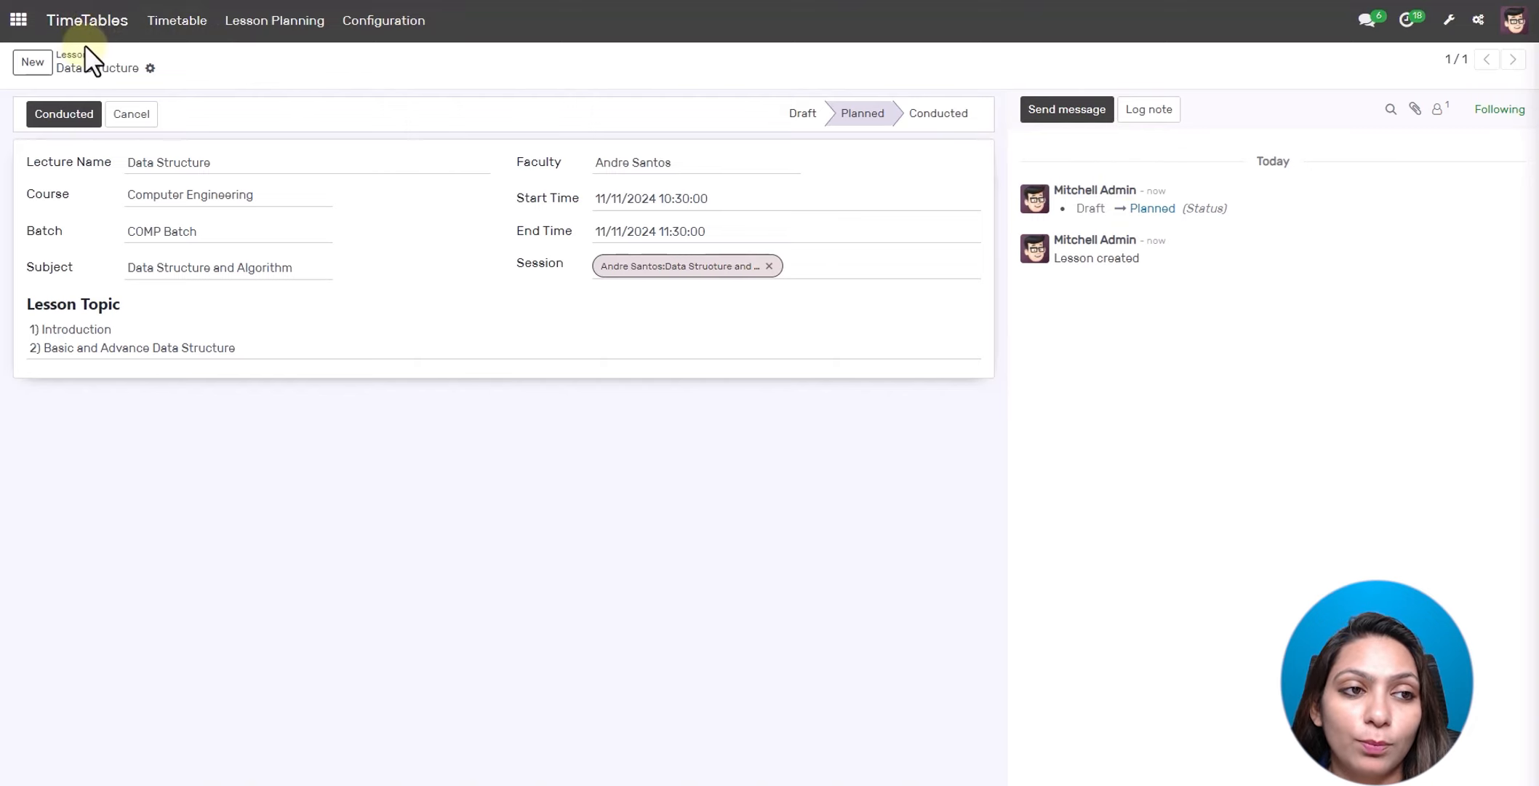
- Leave the timetable calendar and open the Attendances app
{"action": "left_click", "coordinate": [163, 30]}
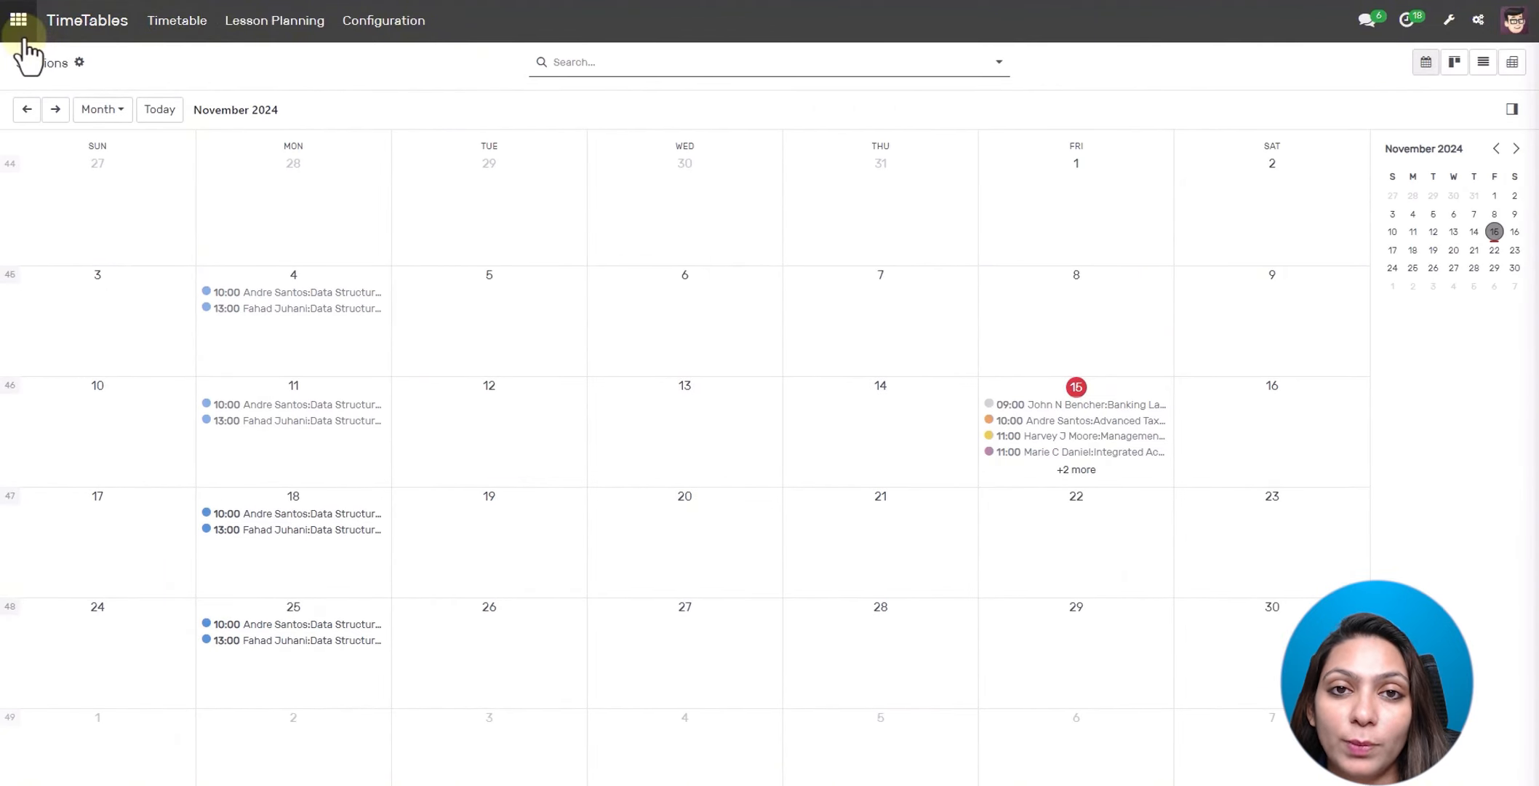
{"action": "left_click", "coordinate": [19, 20]}
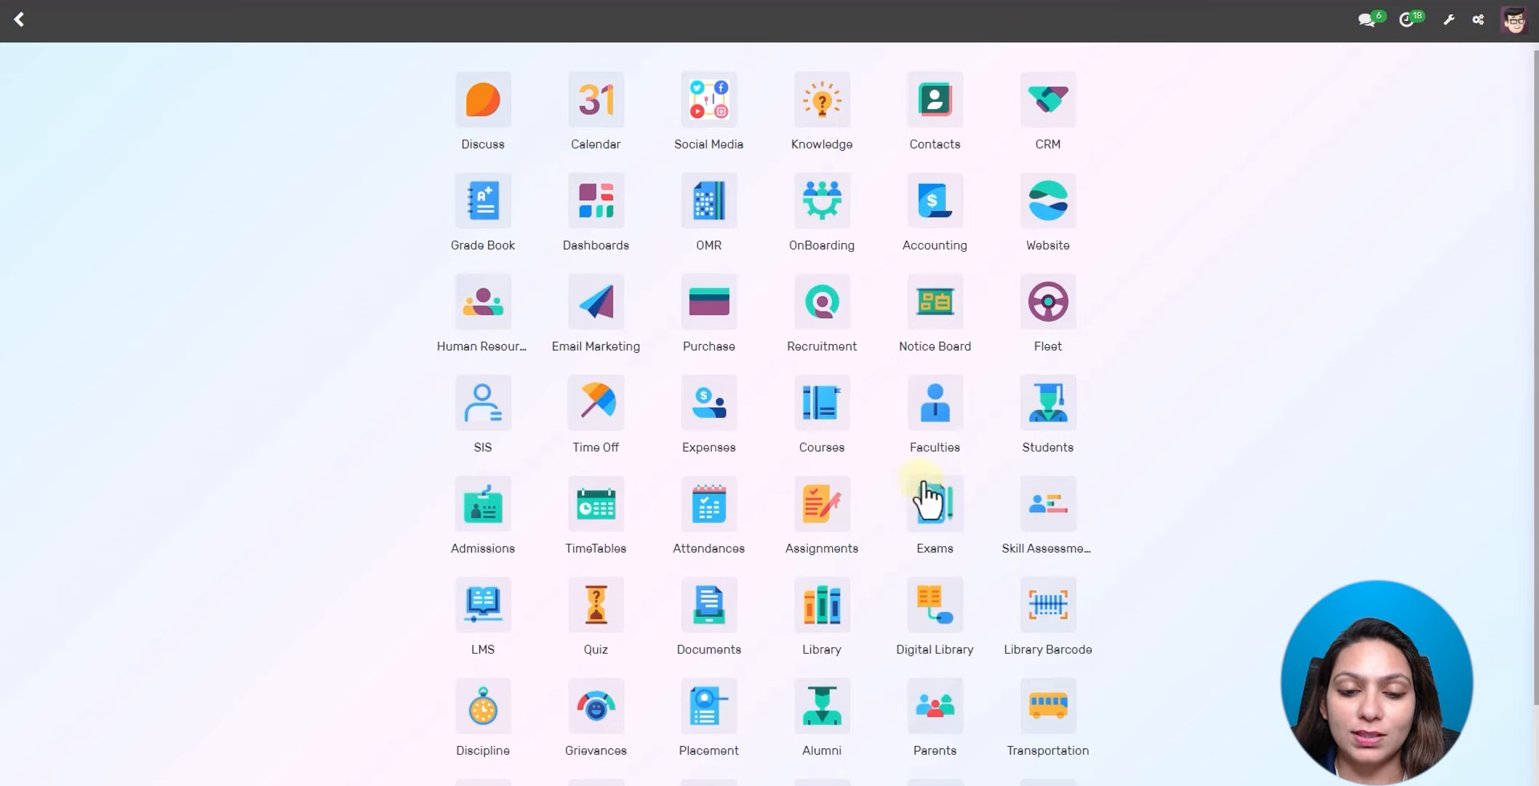
{"action": "left_click", "coordinate": [714, 513]}
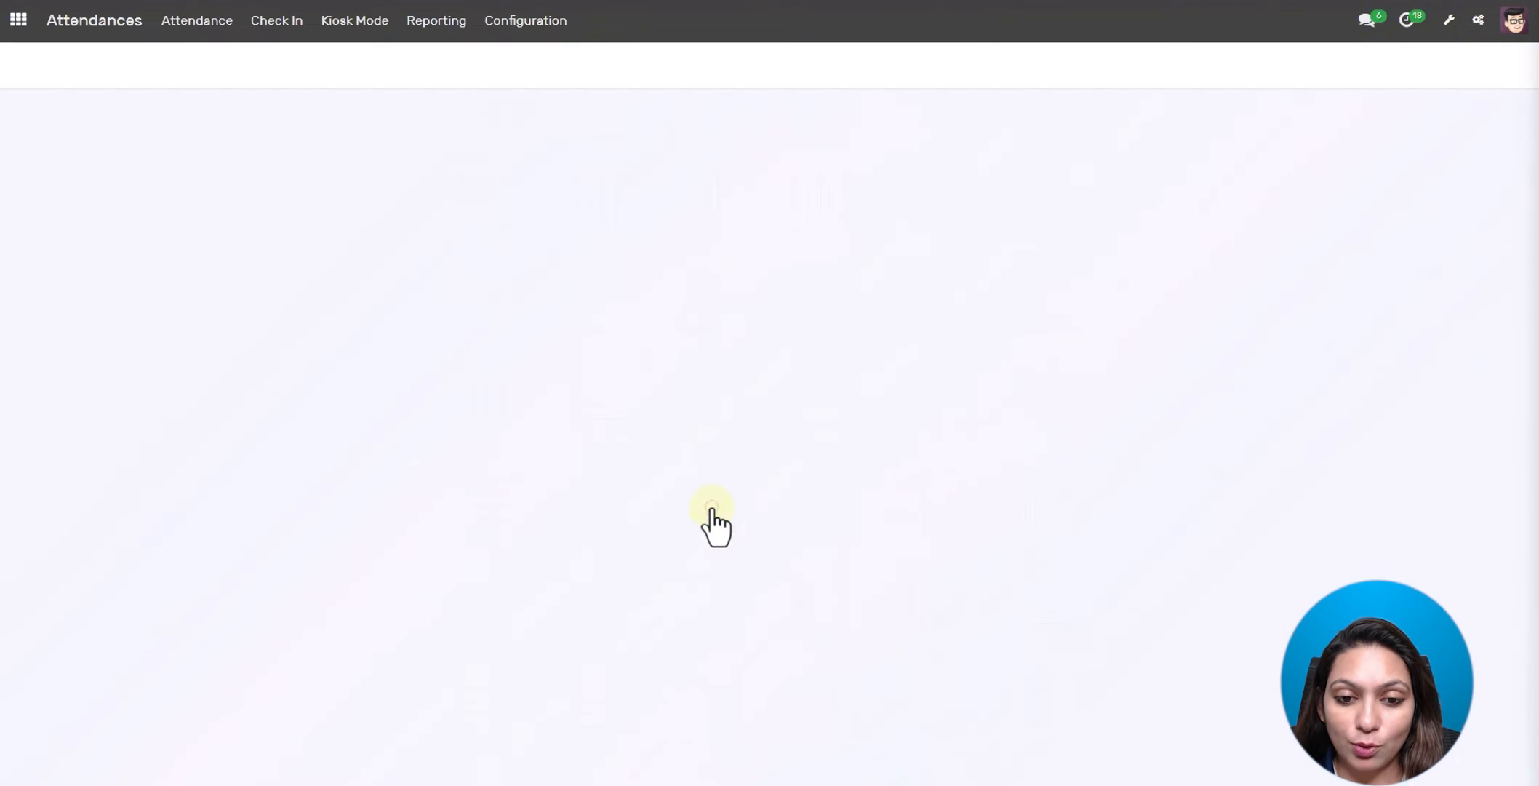
- Review the Attendance Types list, discard a new type, and open the Attendance Registers list
{"action": "left_click", "coordinate": [539, 22]}
{"action": "left_click", "coordinate": [530, 65]}
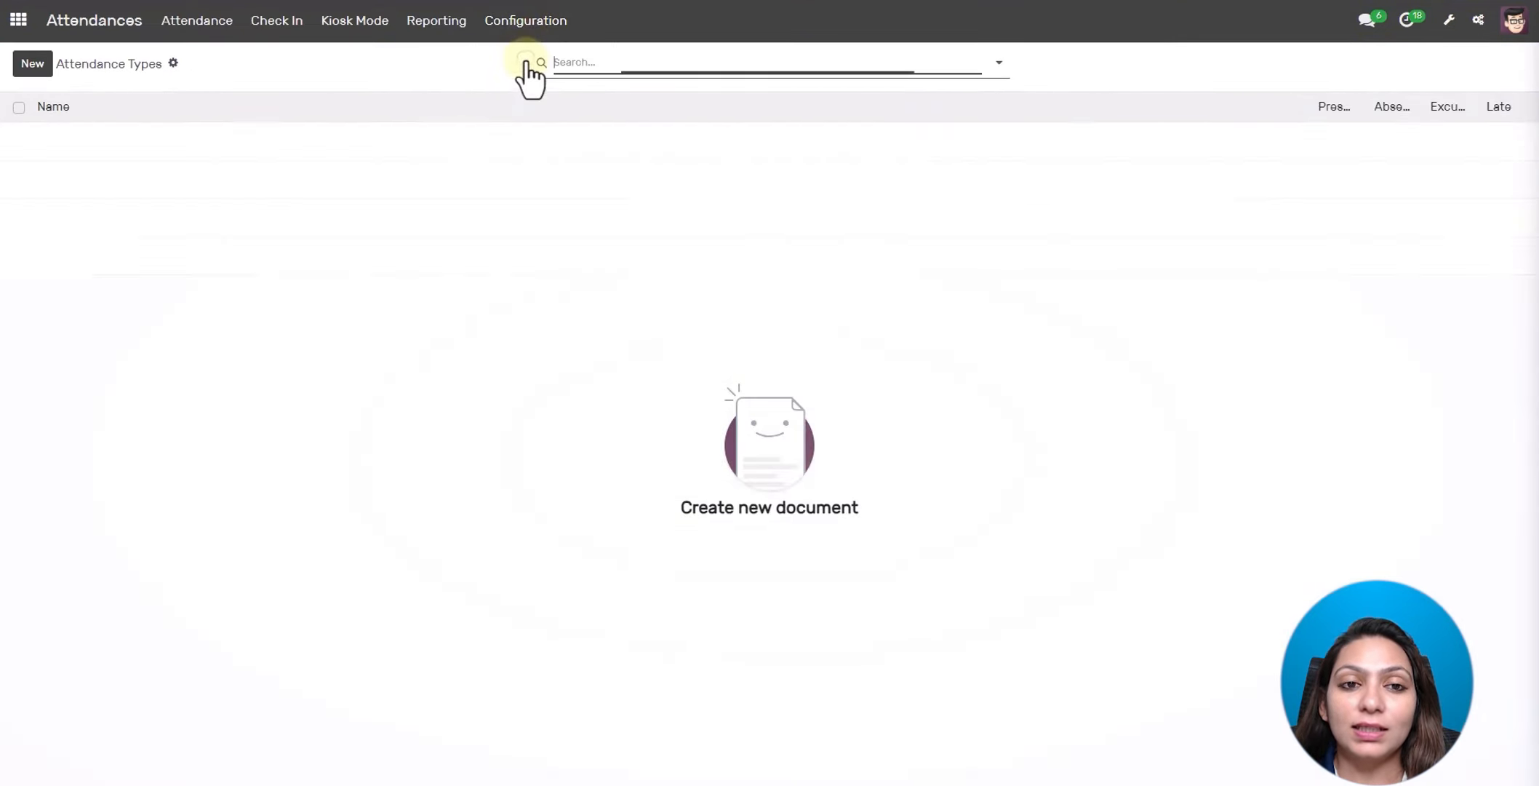
{"action": "left_click", "coordinate": [30, 65]}
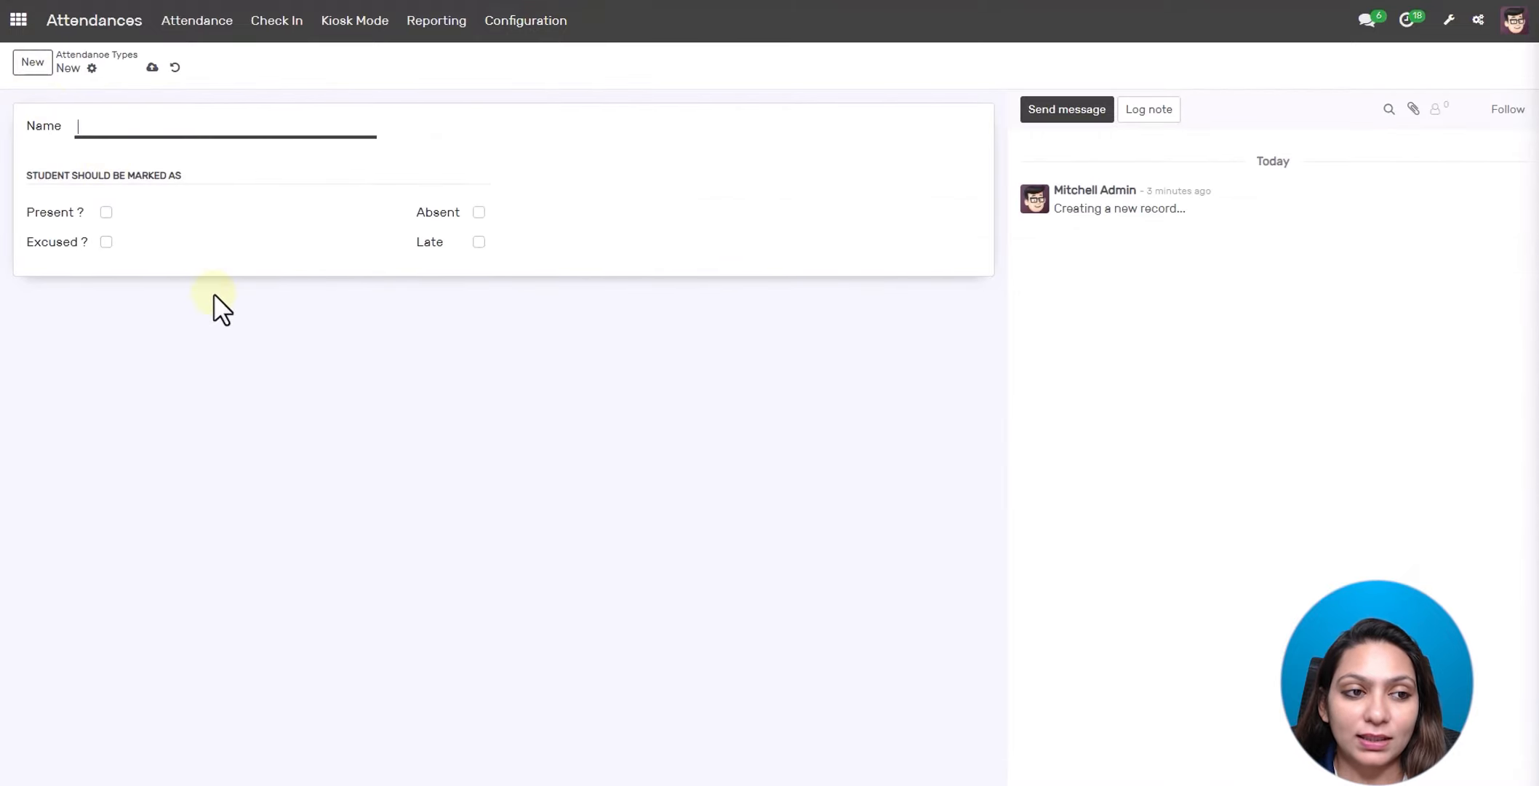
{"action": "left_click", "coordinate": [175, 67]}
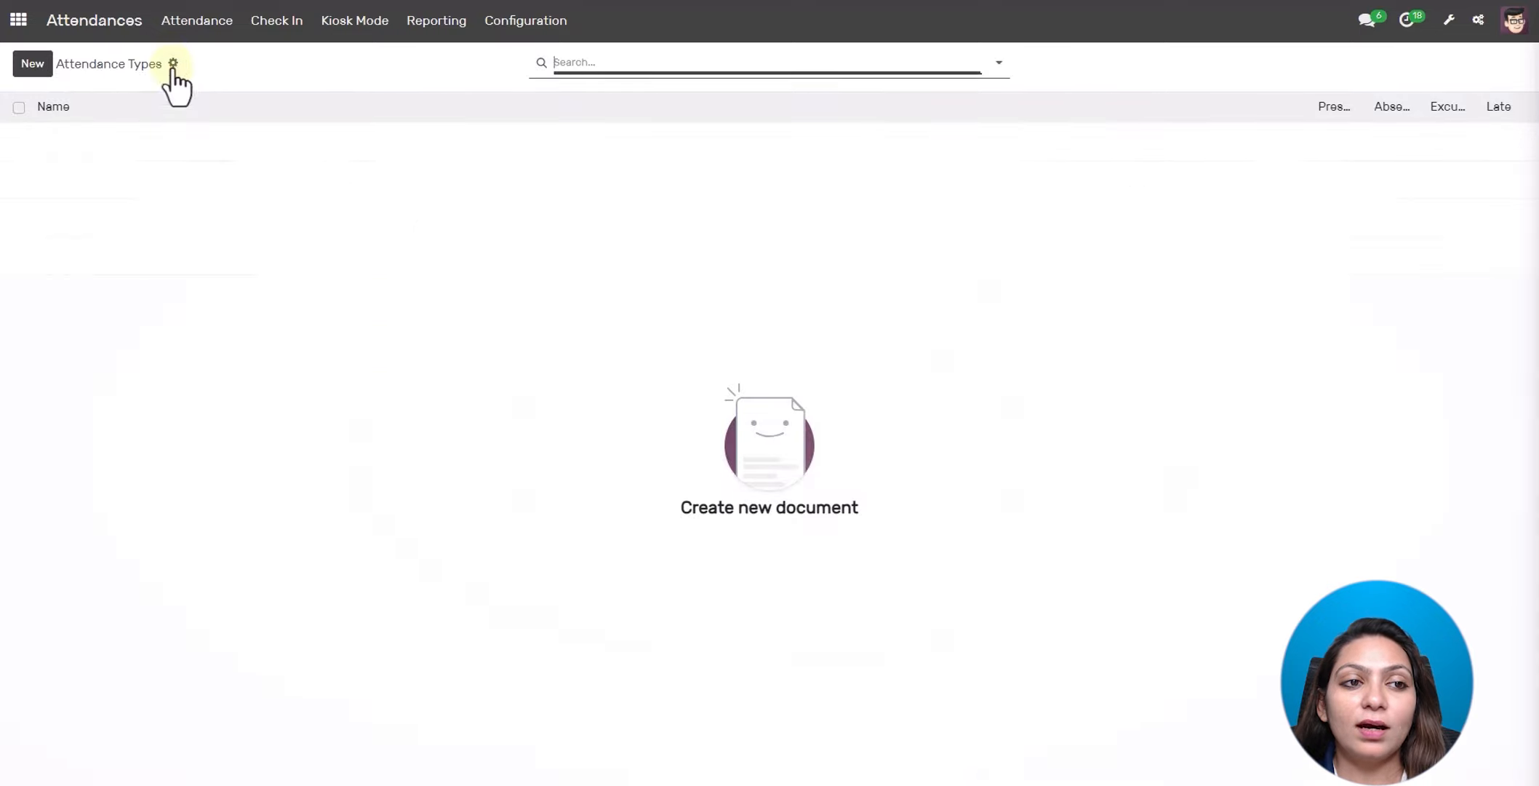
{"action": "left_click", "coordinate": [191, 33]}
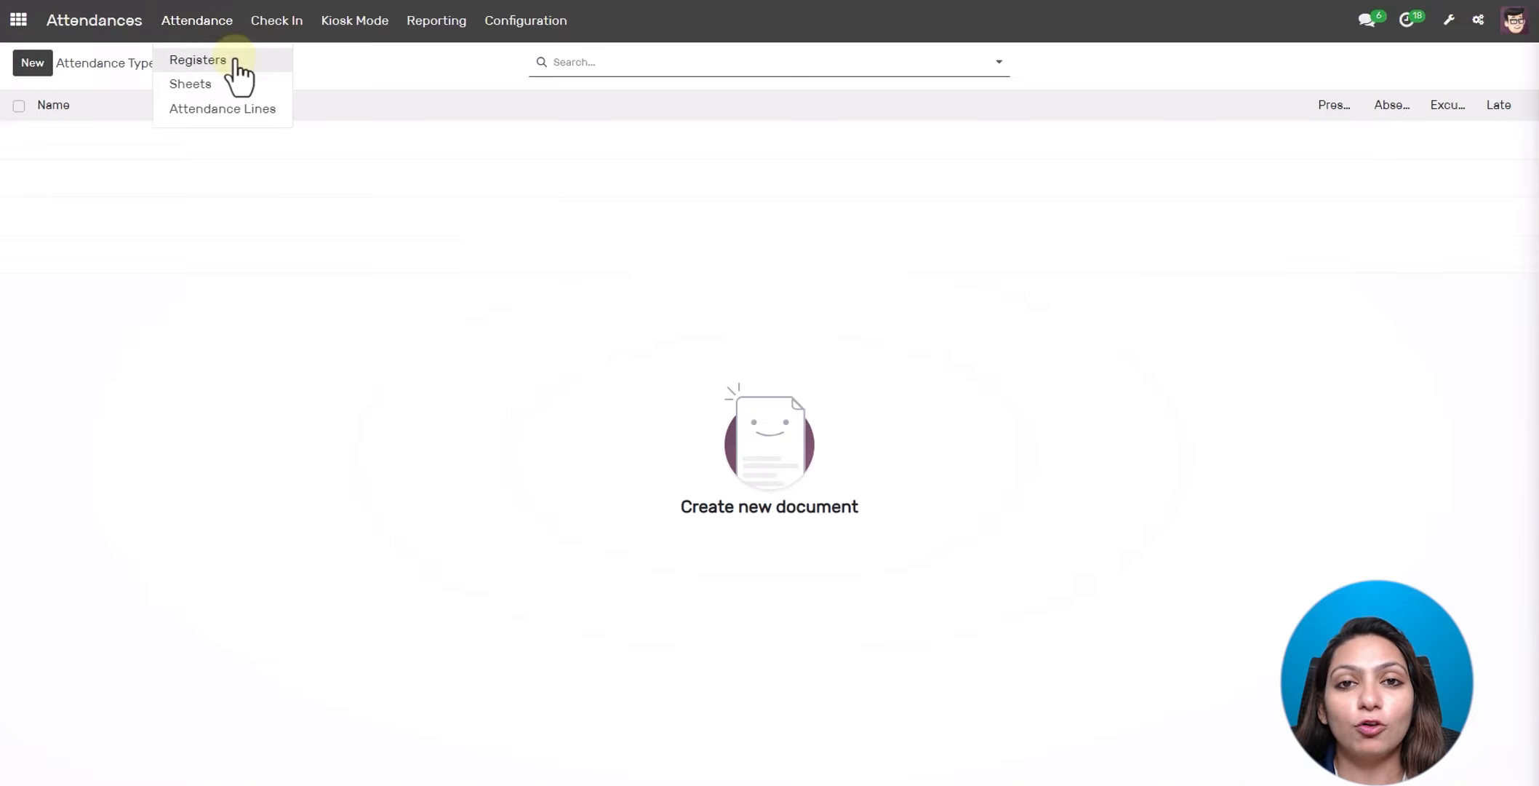
{"action": "left_click", "coordinate": [210, 60]}
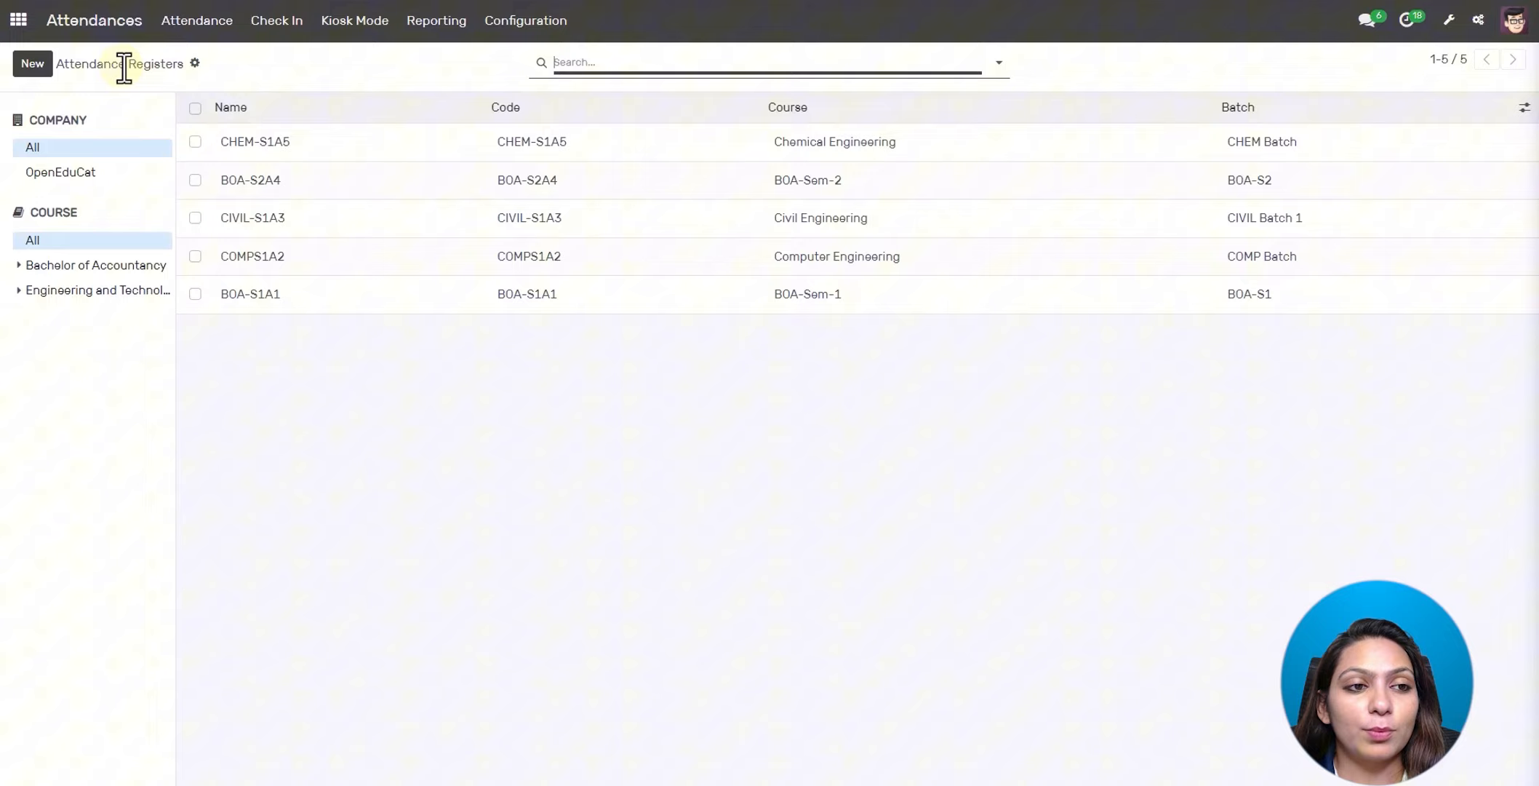
- Start a new attendance register named 'Attend comp' with code attc
{"action": "left_click", "coordinate": [36, 65]}
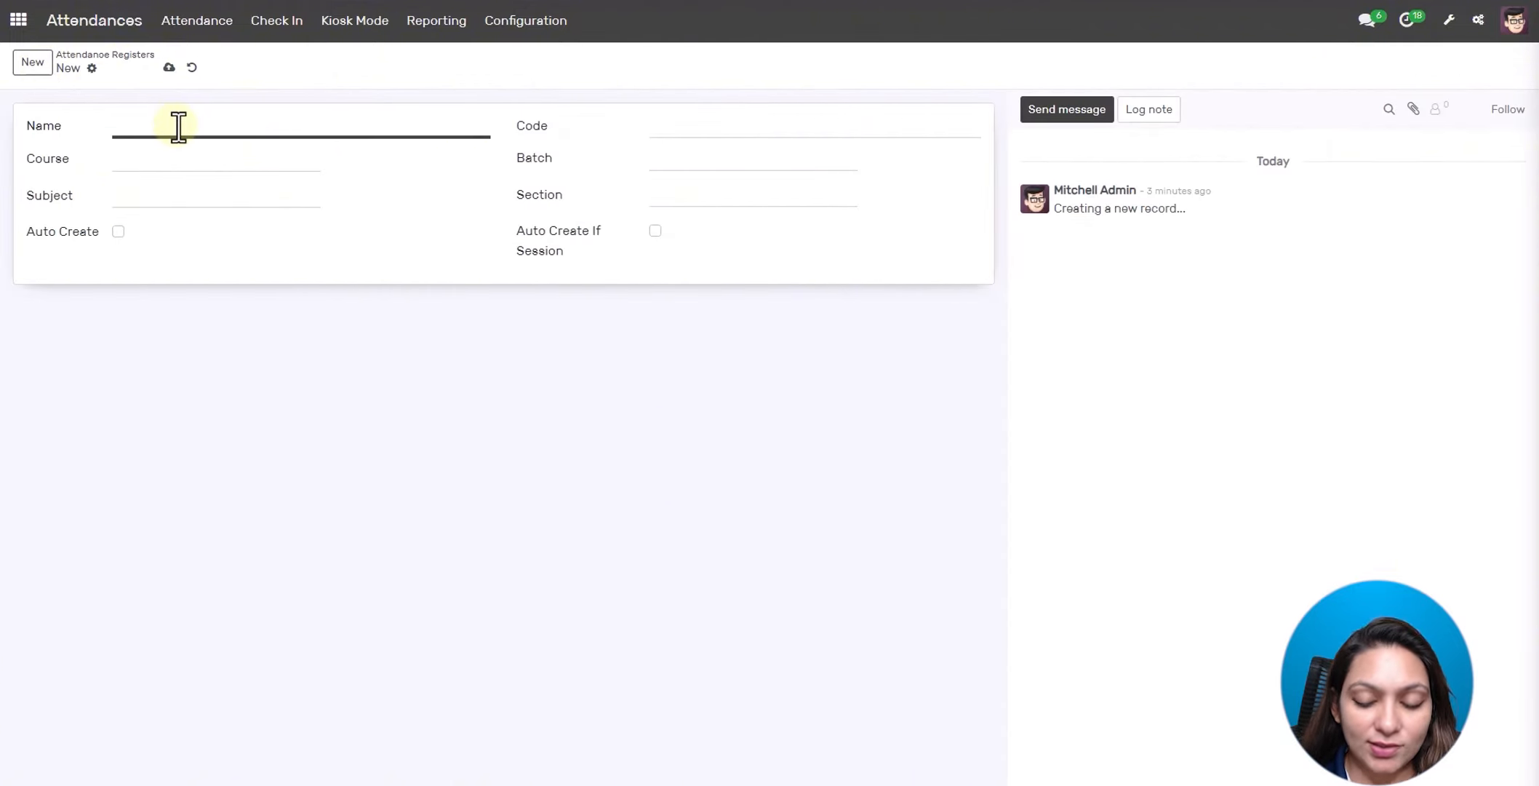
{"action": "type", "text": "Attend"}
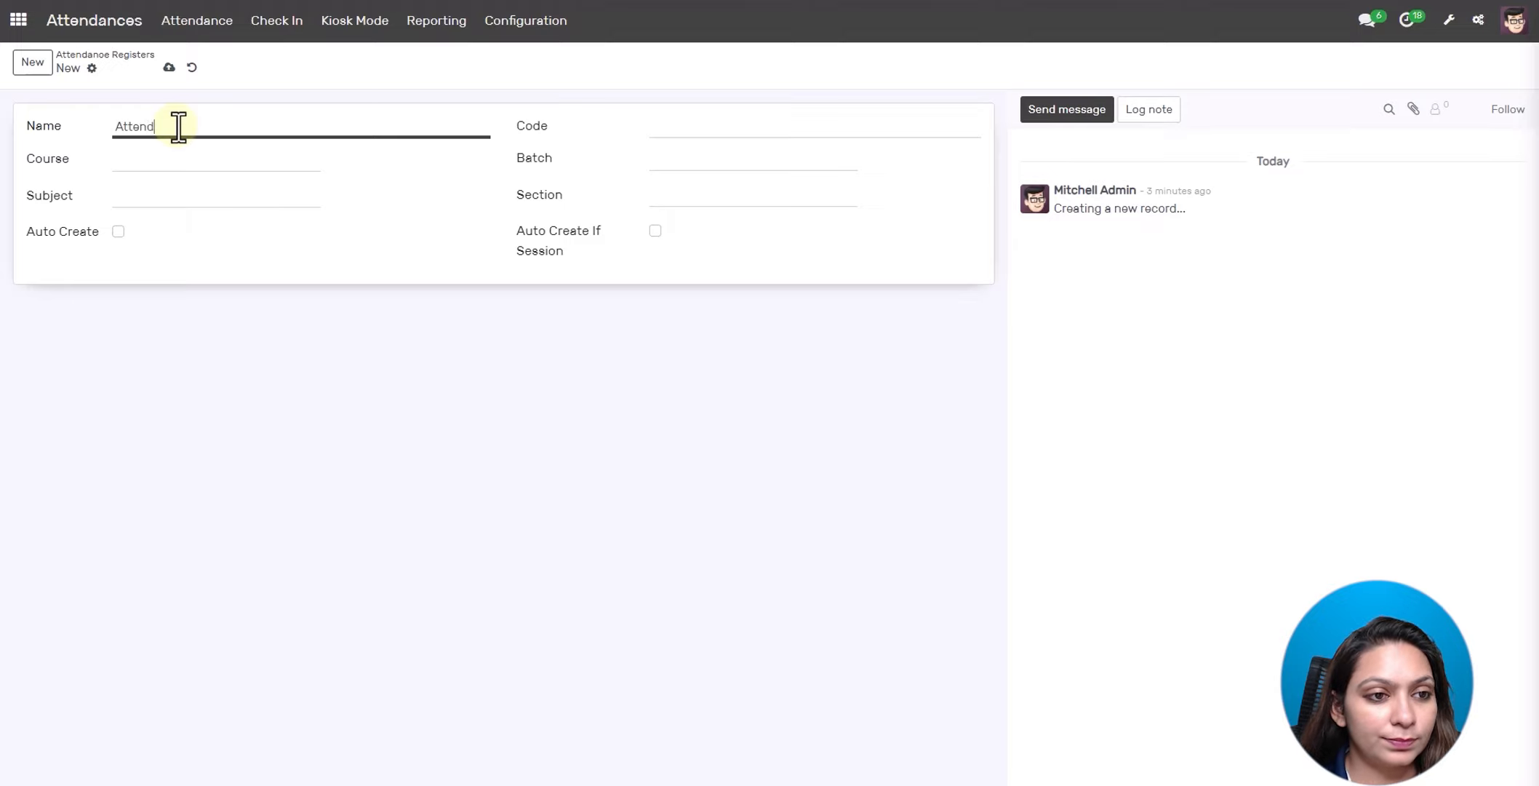
{"action": "type", "text": " comp"}
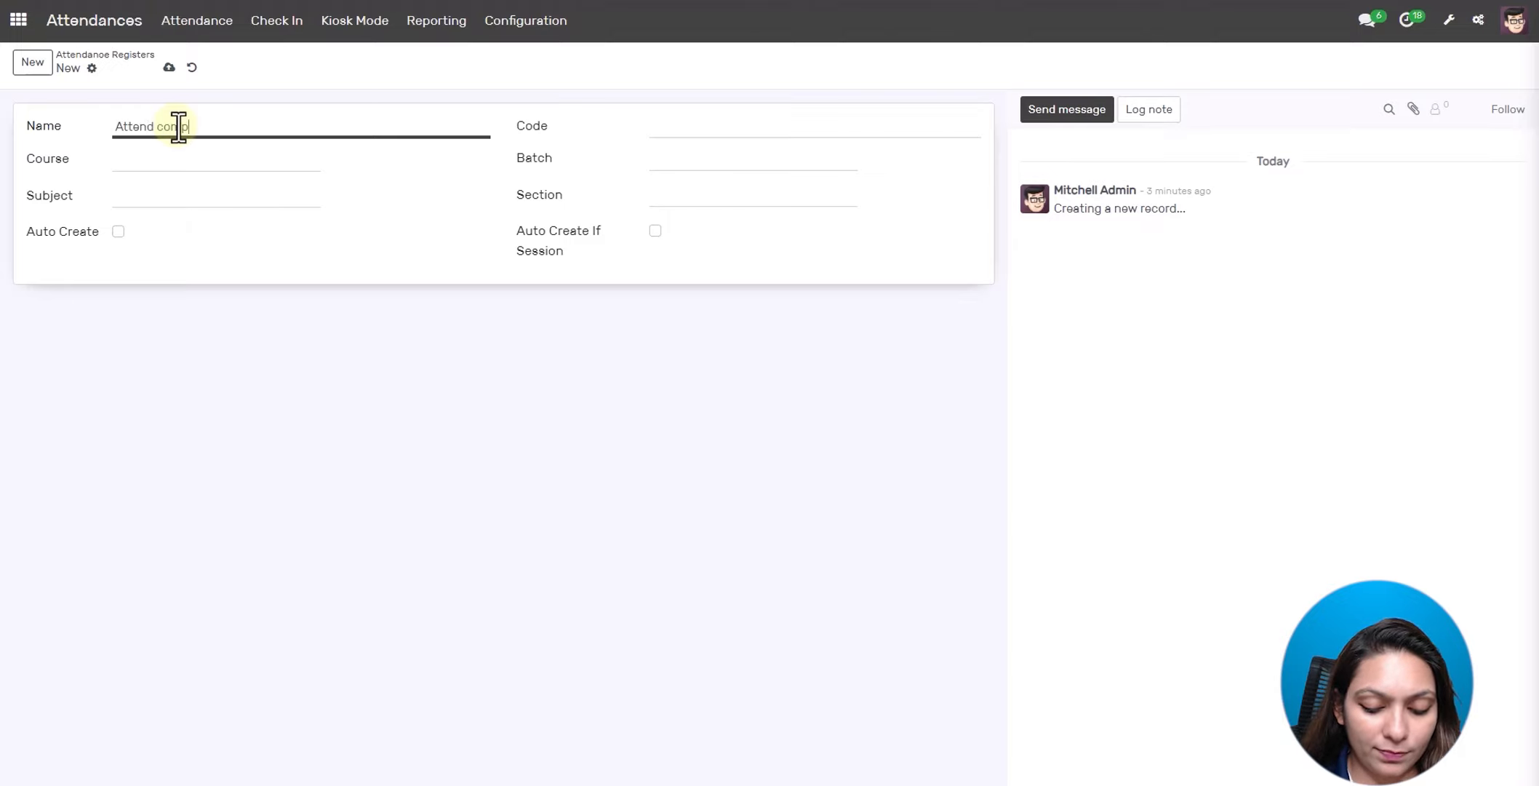
{"action": "left_click", "coordinate": [709, 123]}
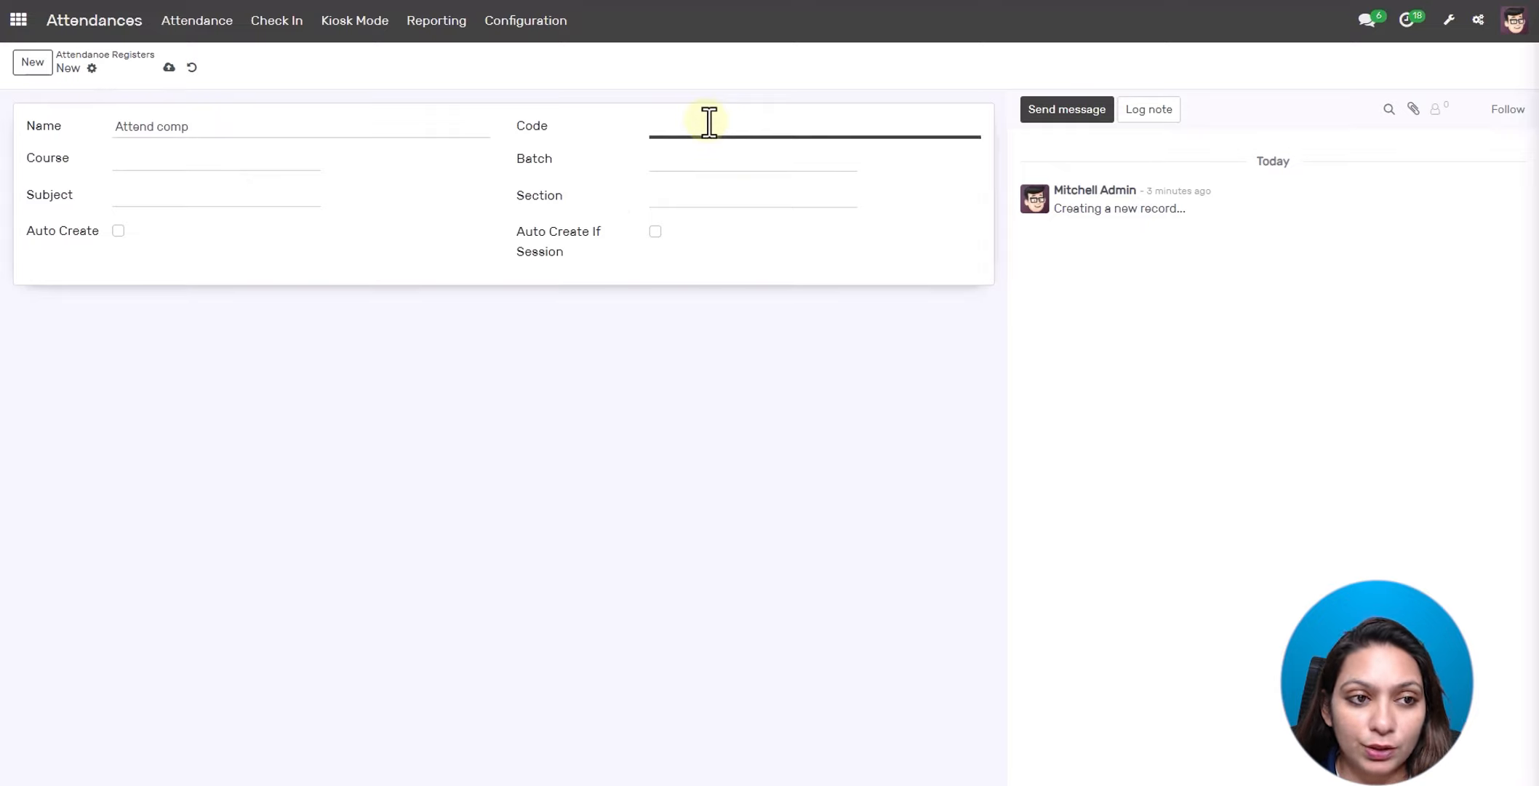
{"action": "type", "text": "attd"}
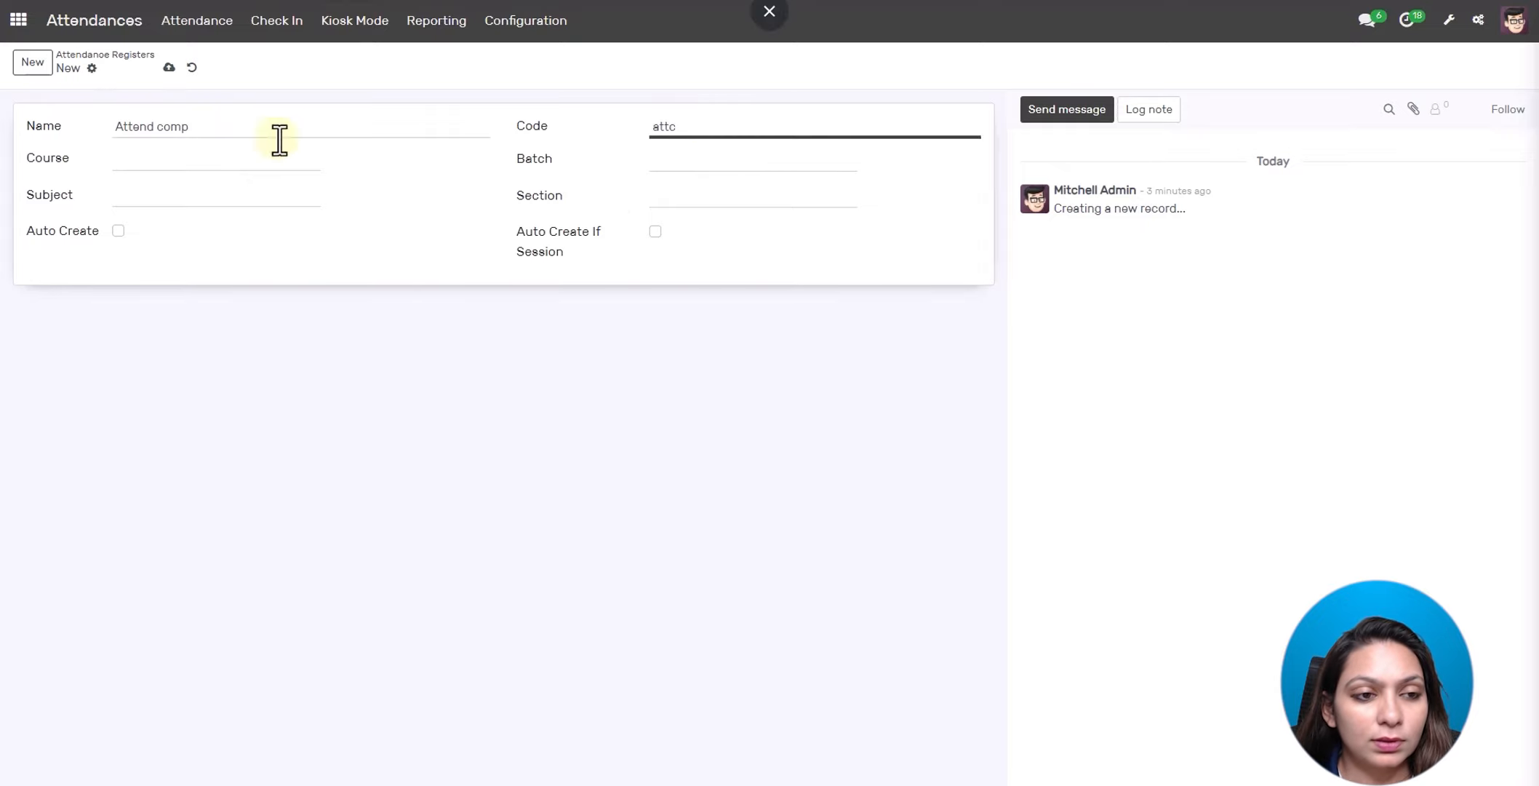
- Set course Computer Engineering, COMP Batch and subject Data Structure and Algorithm, then save the register
{"action": "left_click", "coordinate": [262, 160]}
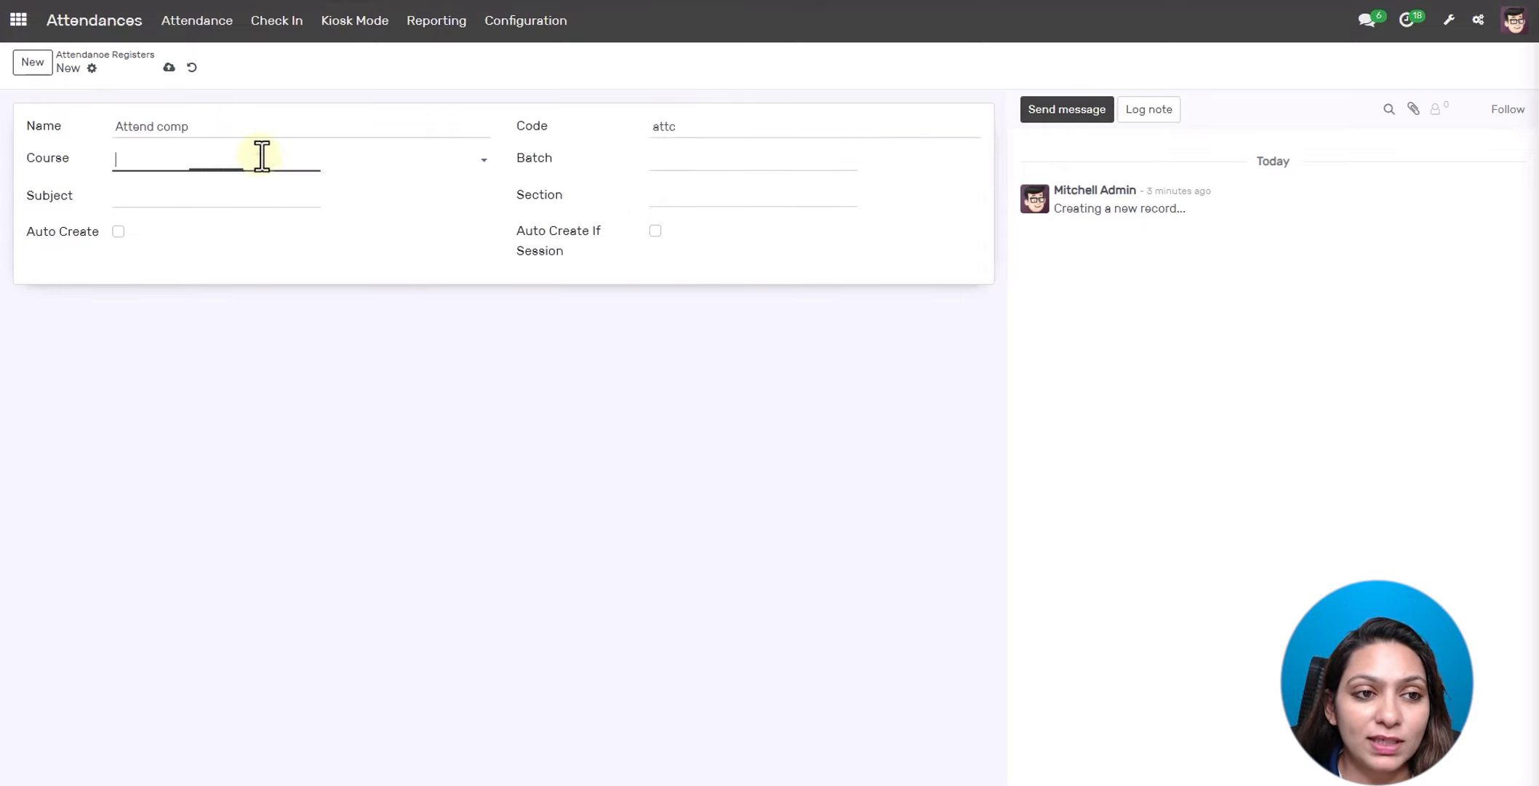
{"action": "left_click", "coordinate": [244, 265]}
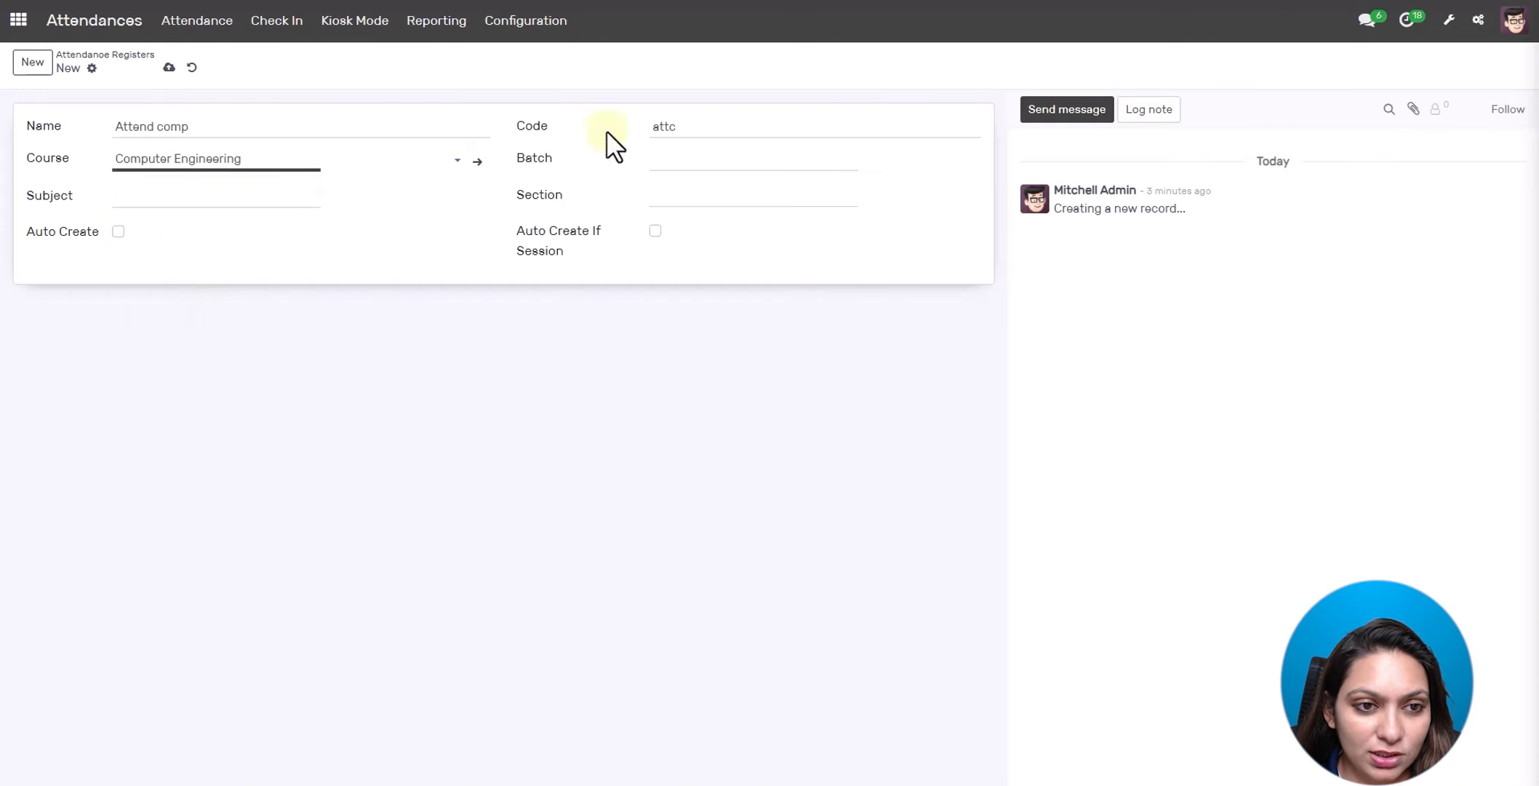
{"action": "left_click", "coordinate": [686, 160]}
{"action": "left_click", "coordinate": [695, 191]}
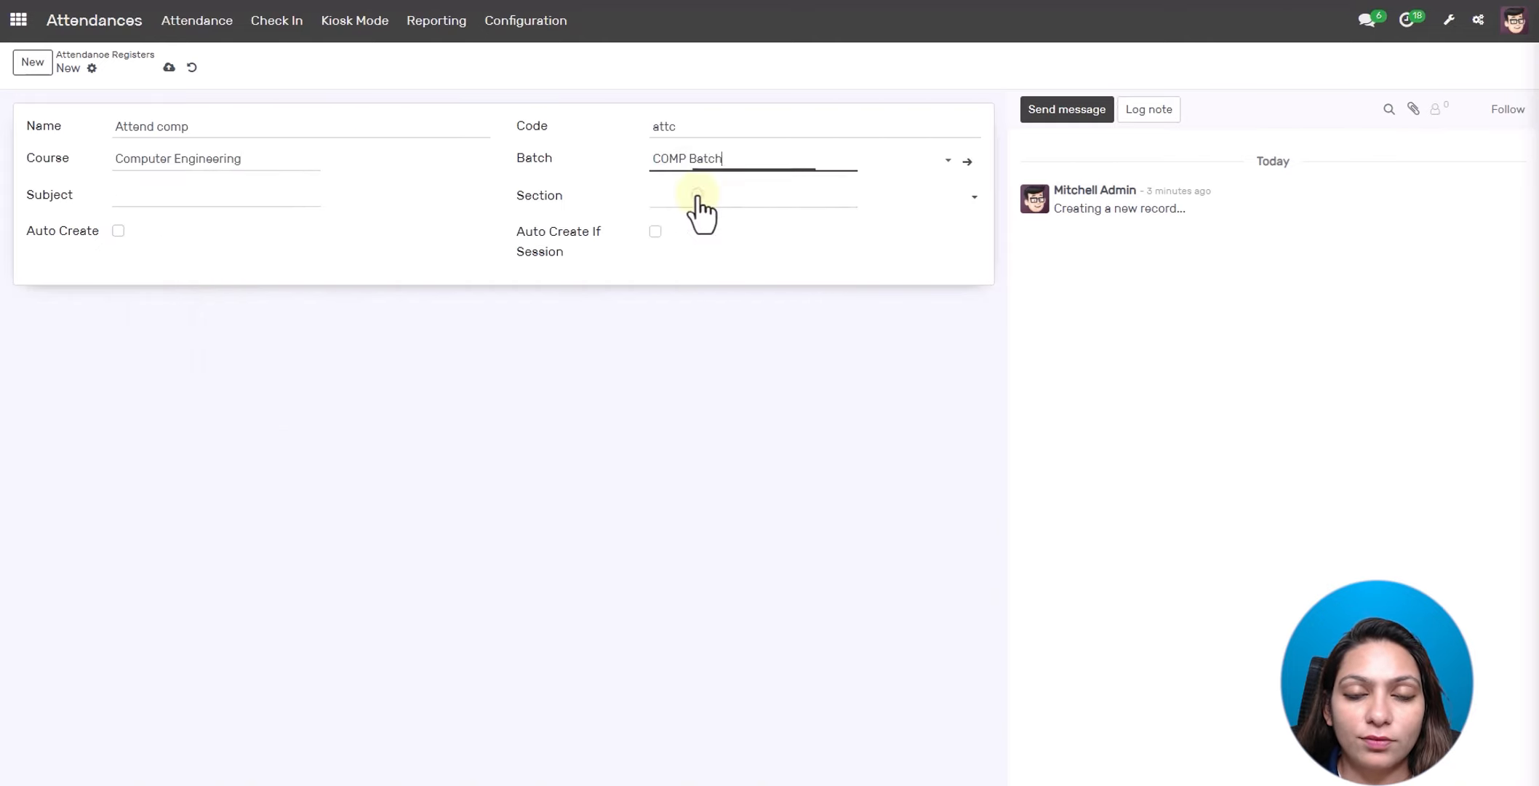
{"action": "left_click", "coordinate": [208, 200]}
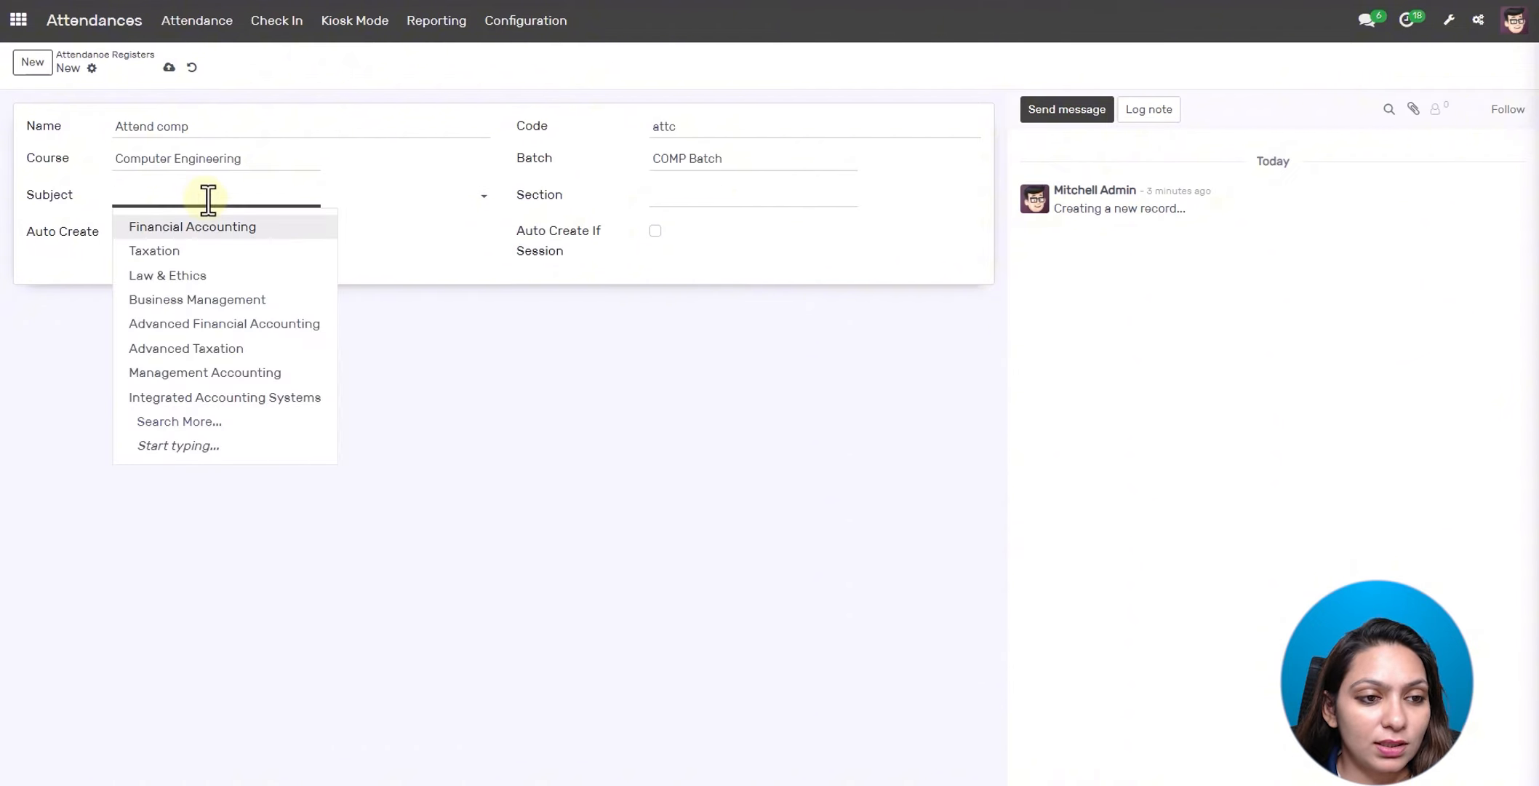
{"action": "type", "text": "data"}
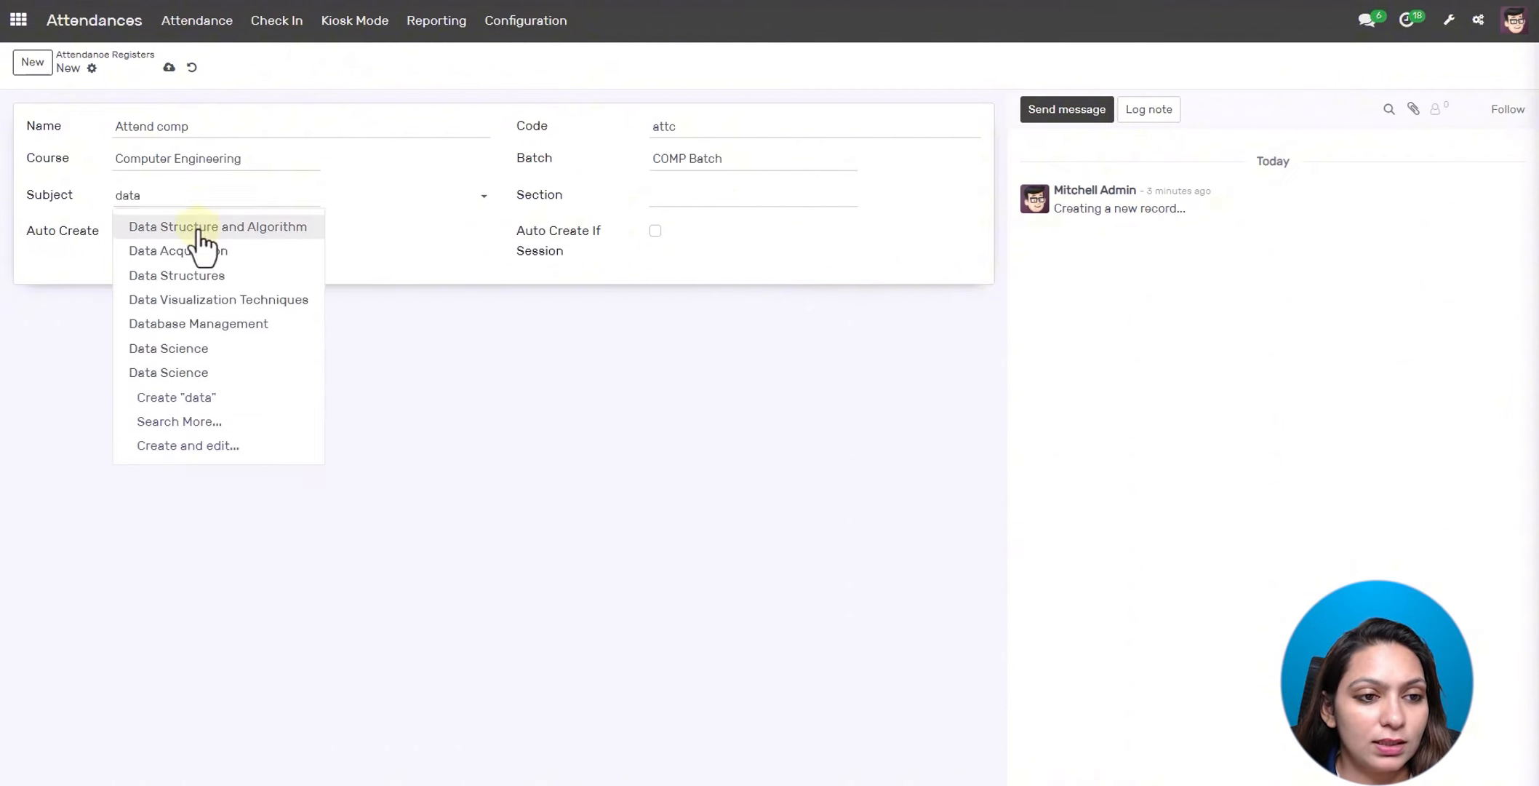
{"action": "left_click", "coordinate": [198, 227]}
{"action": "left_click", "coordinate": [435, 207]}
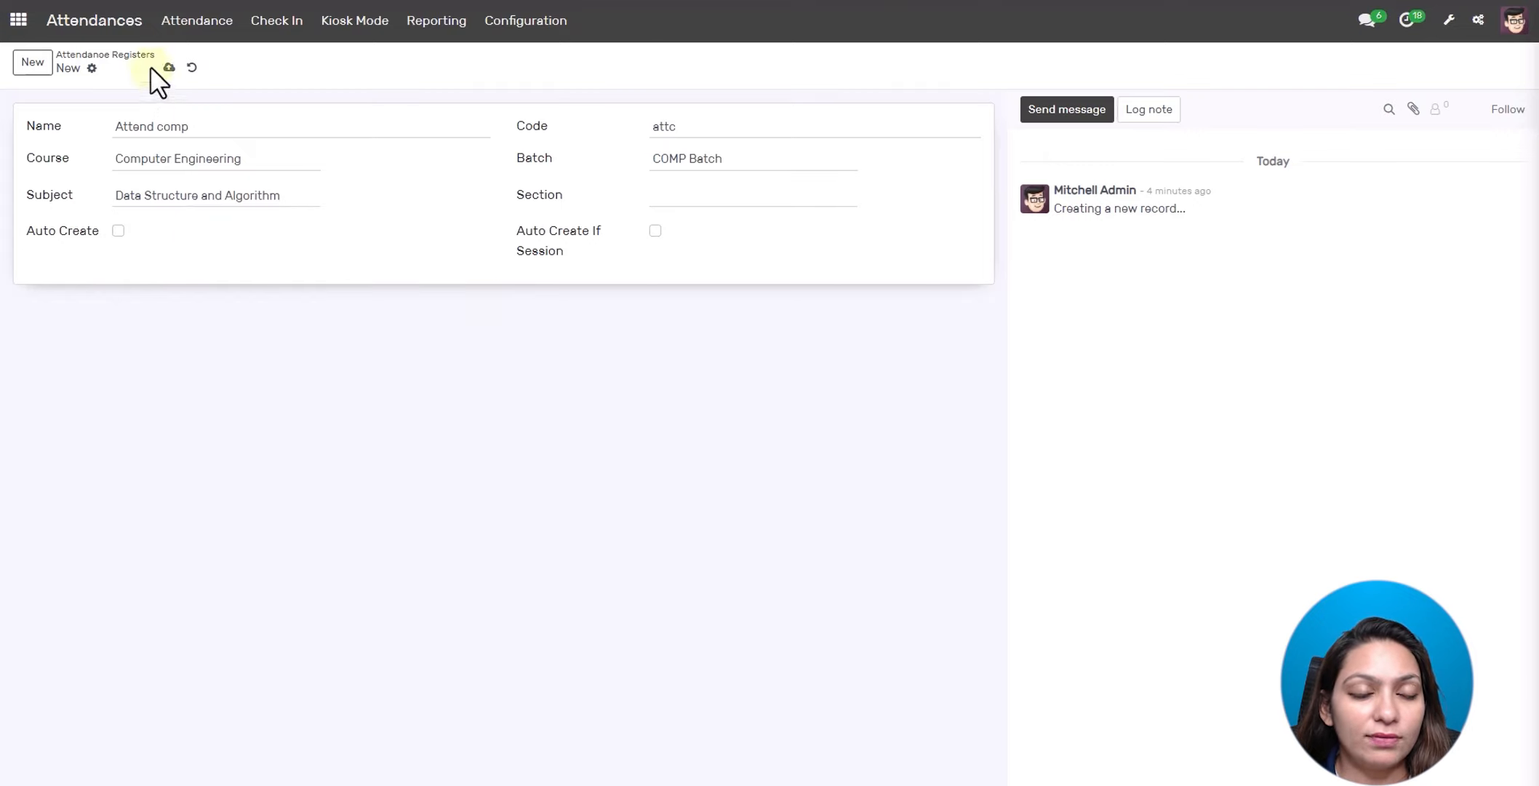
{"action": "left_click", "coordinate": [169, 67]}
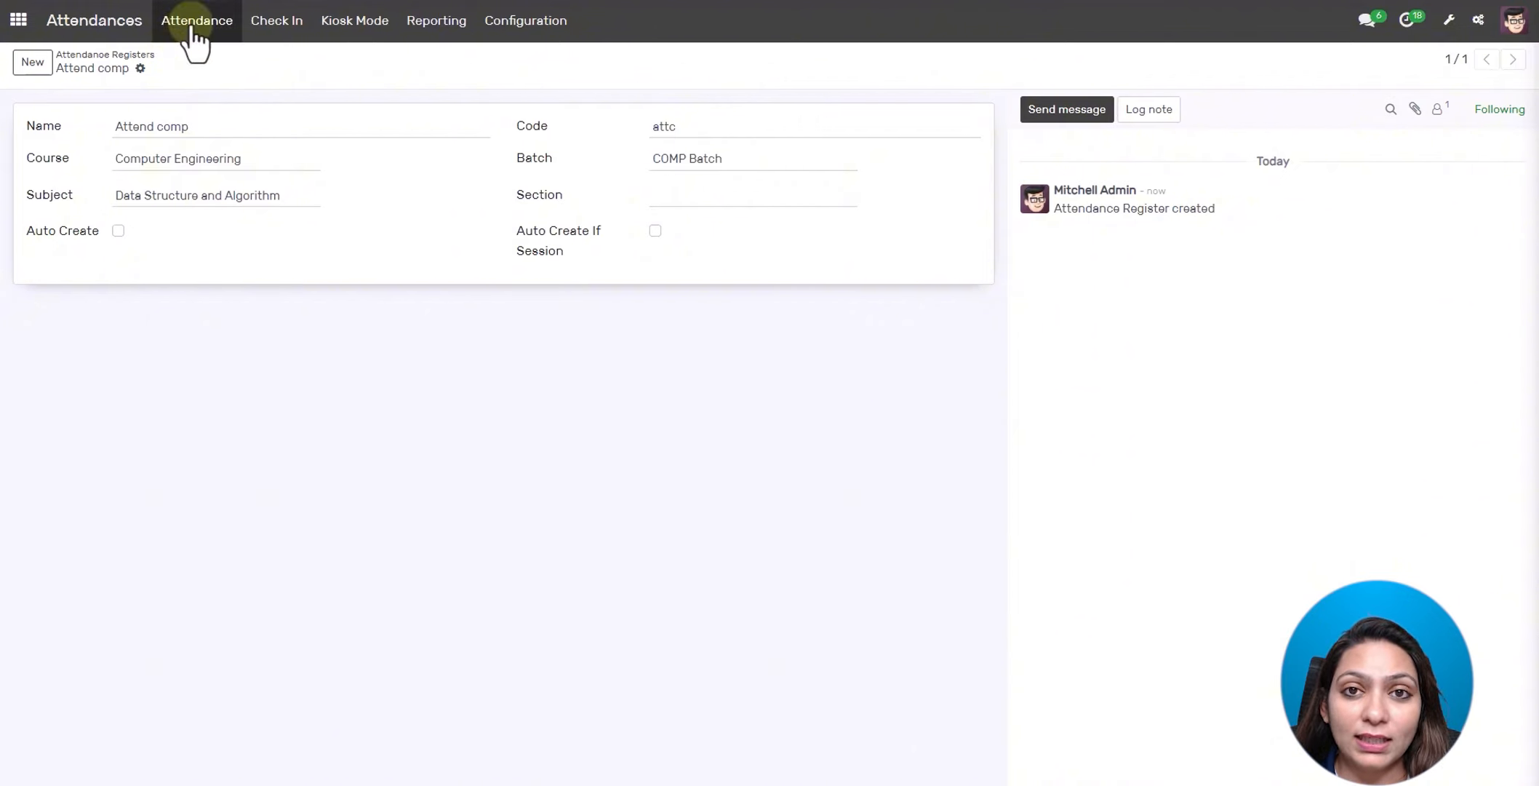
{"action": "left_click", "coordinate": [192, 28]}
- Create an attendance sheet for register Attend comp with the 10:00AM-11:00AM Data Structure and Algorithm session and its teacher
{"action": "left_click", "coordinate": [207, 83]}
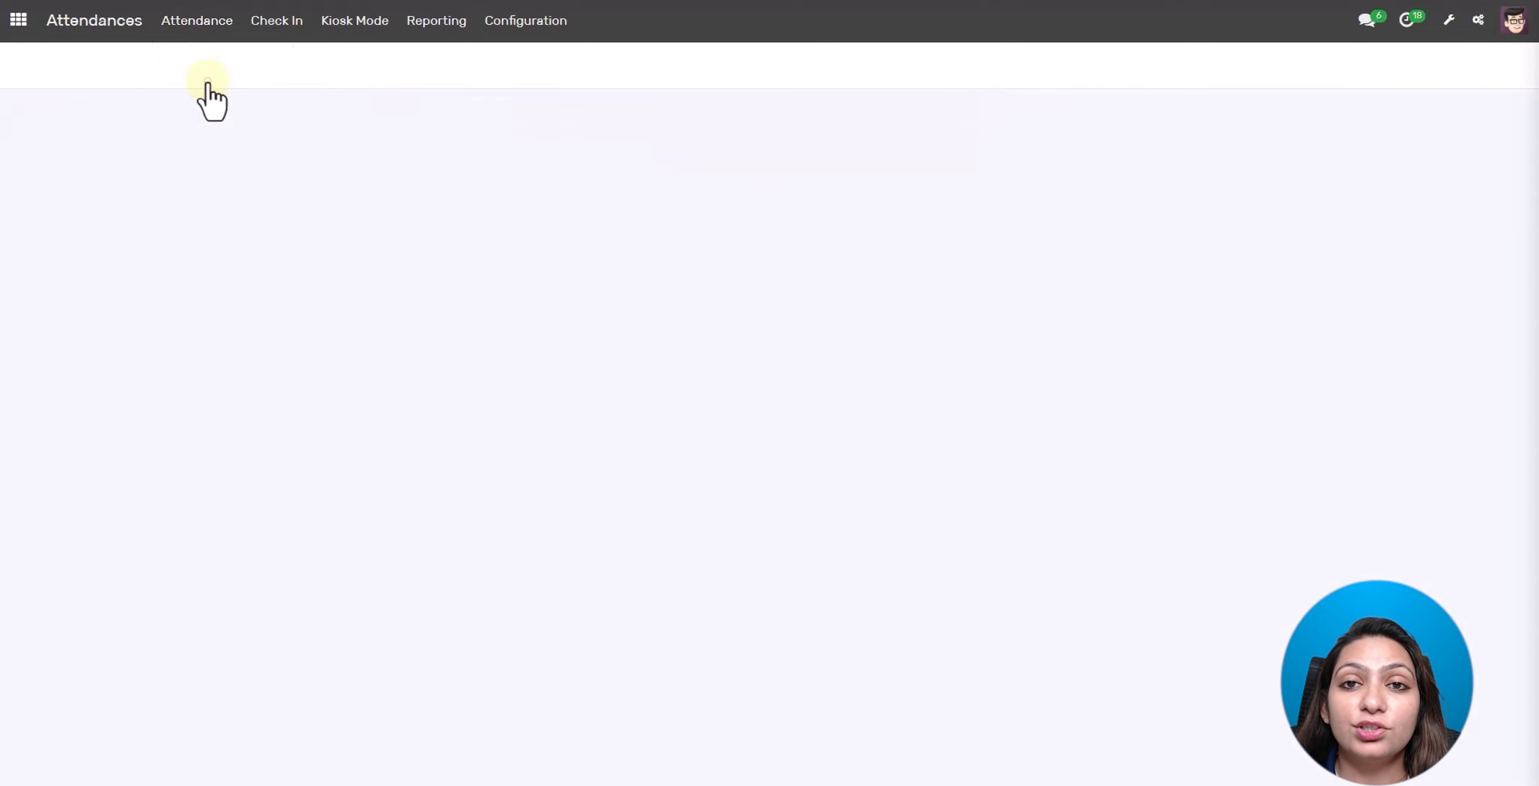
{"action": "left_click", "coordinate": [223, 84]}
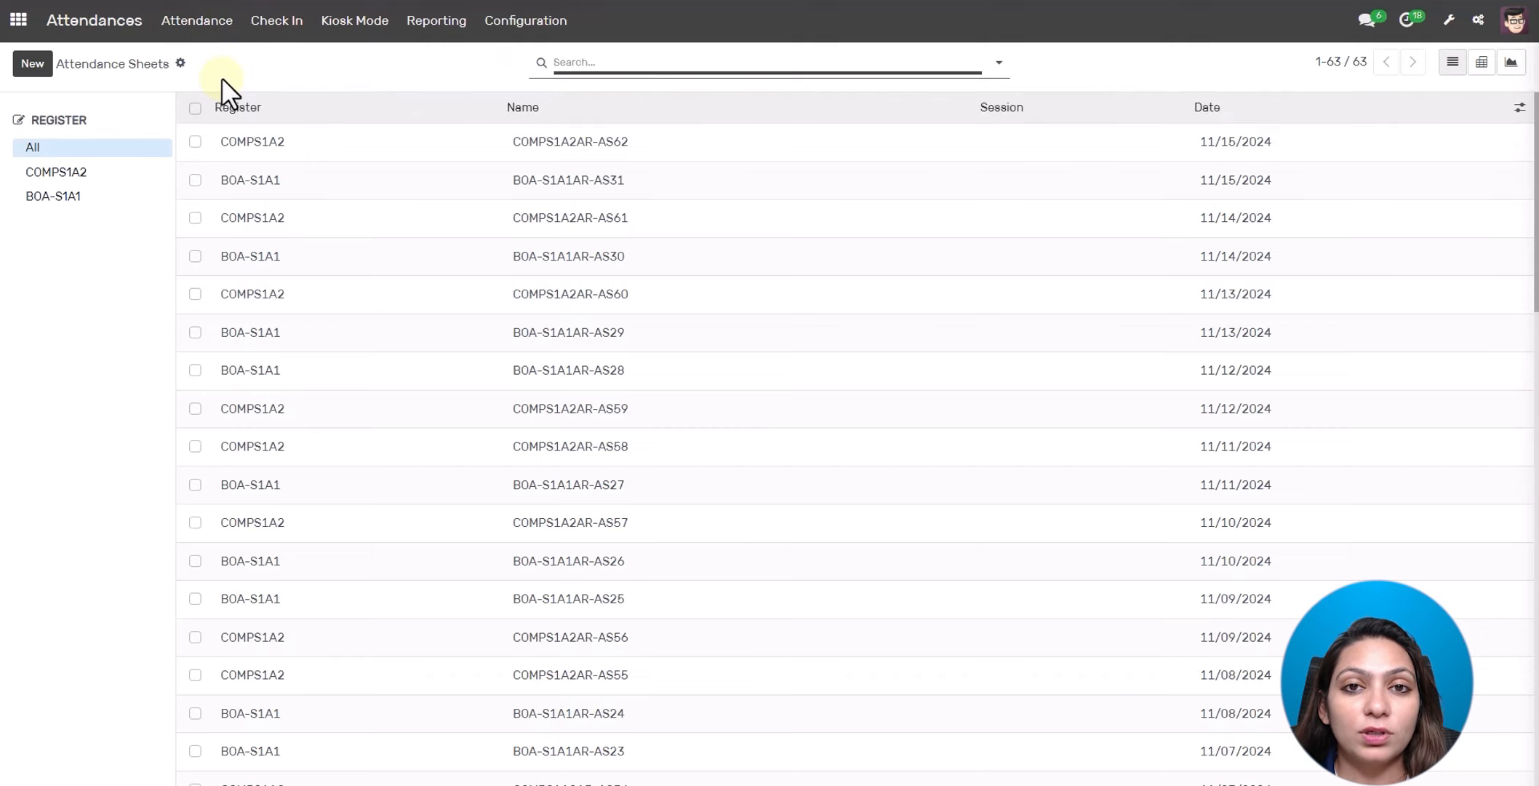
{"action": "left_click", "coordinate": [31, 67]}
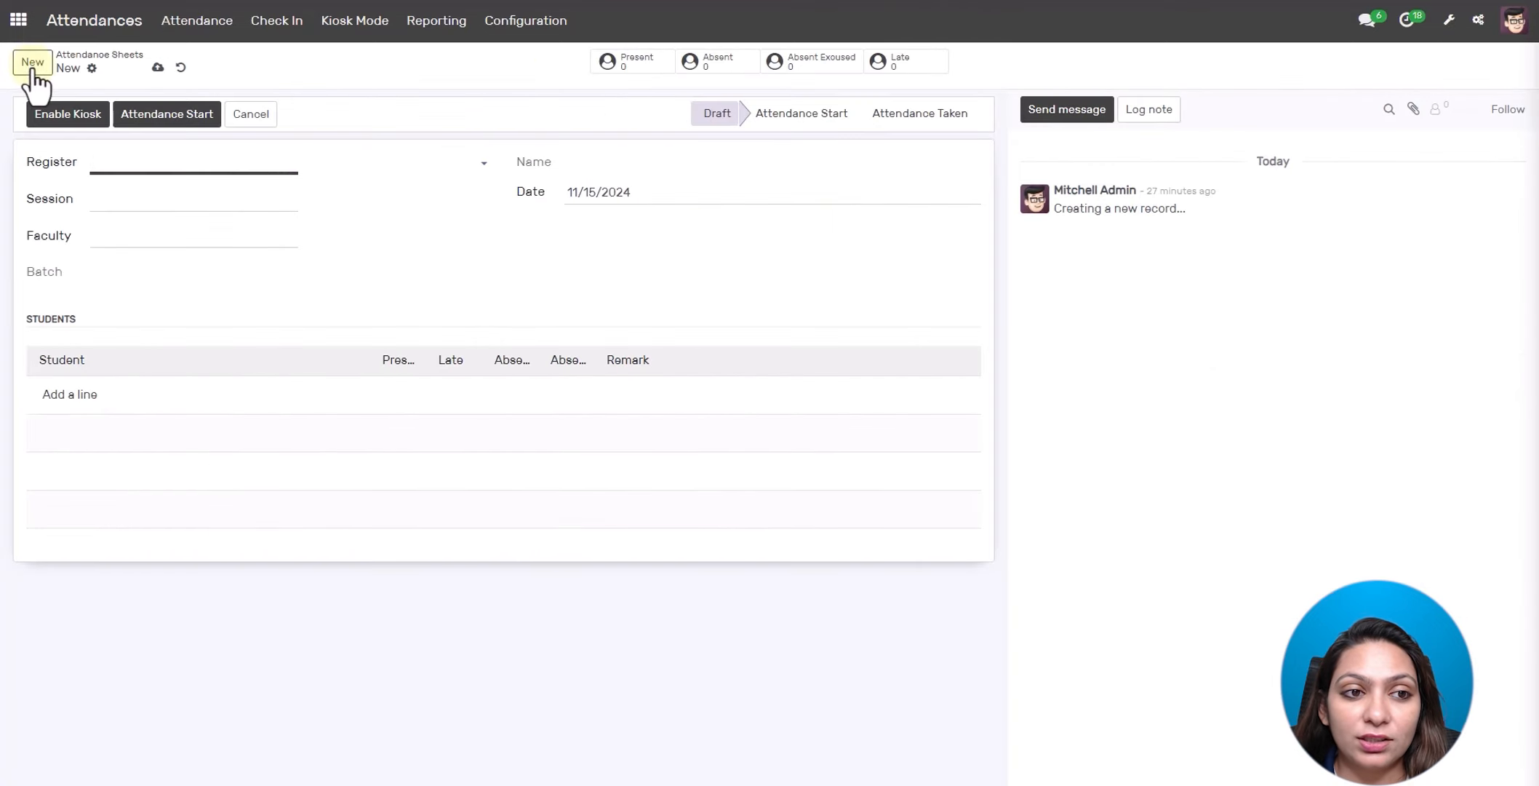
{"action": "left_click", "coordinate": [118, 160]}
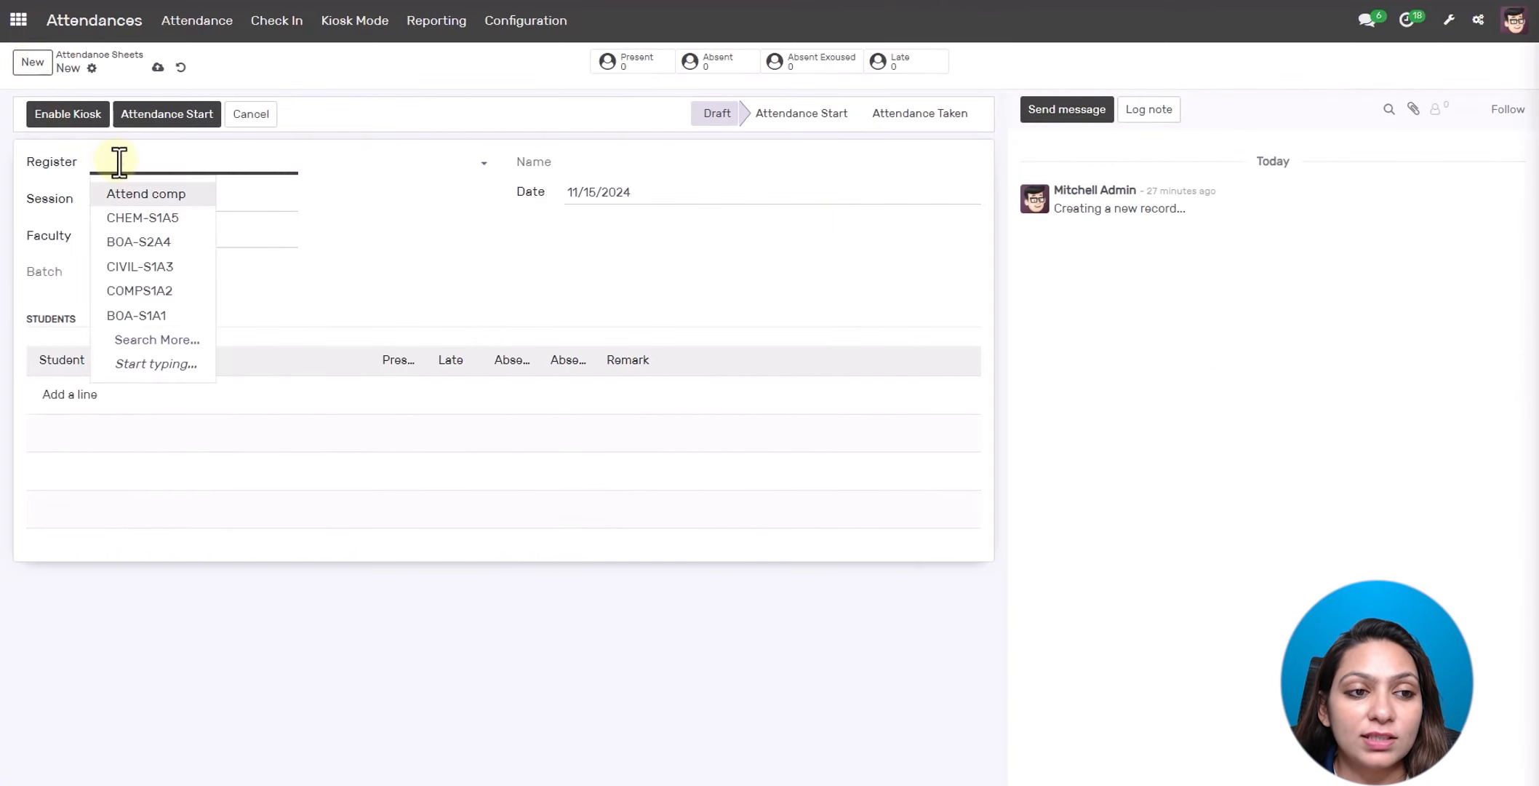
{"action": "left_click", "coordinate": [146, 194]}
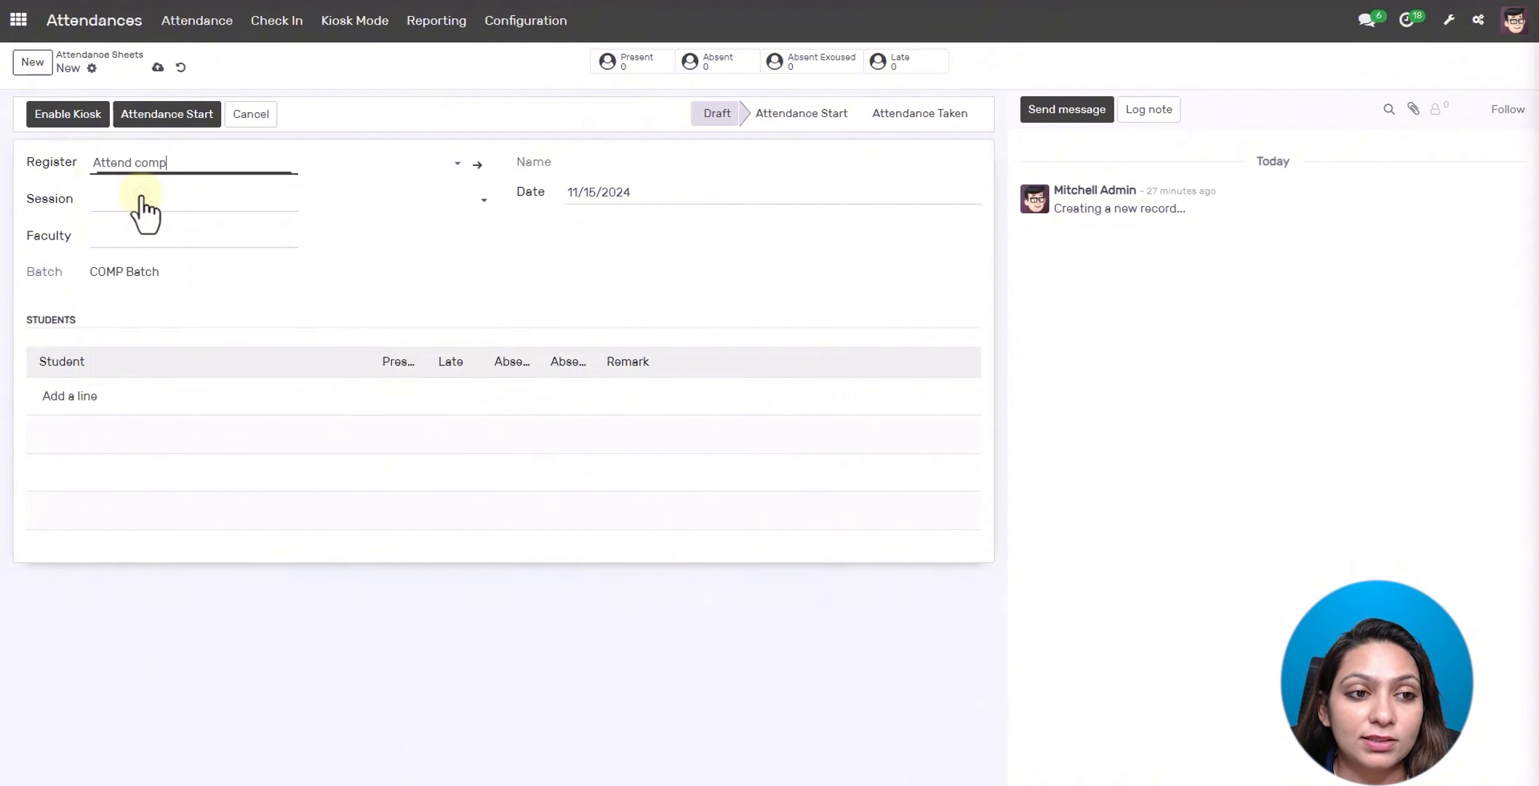
{"action": "left_click", "coordinate": [143, 198]}
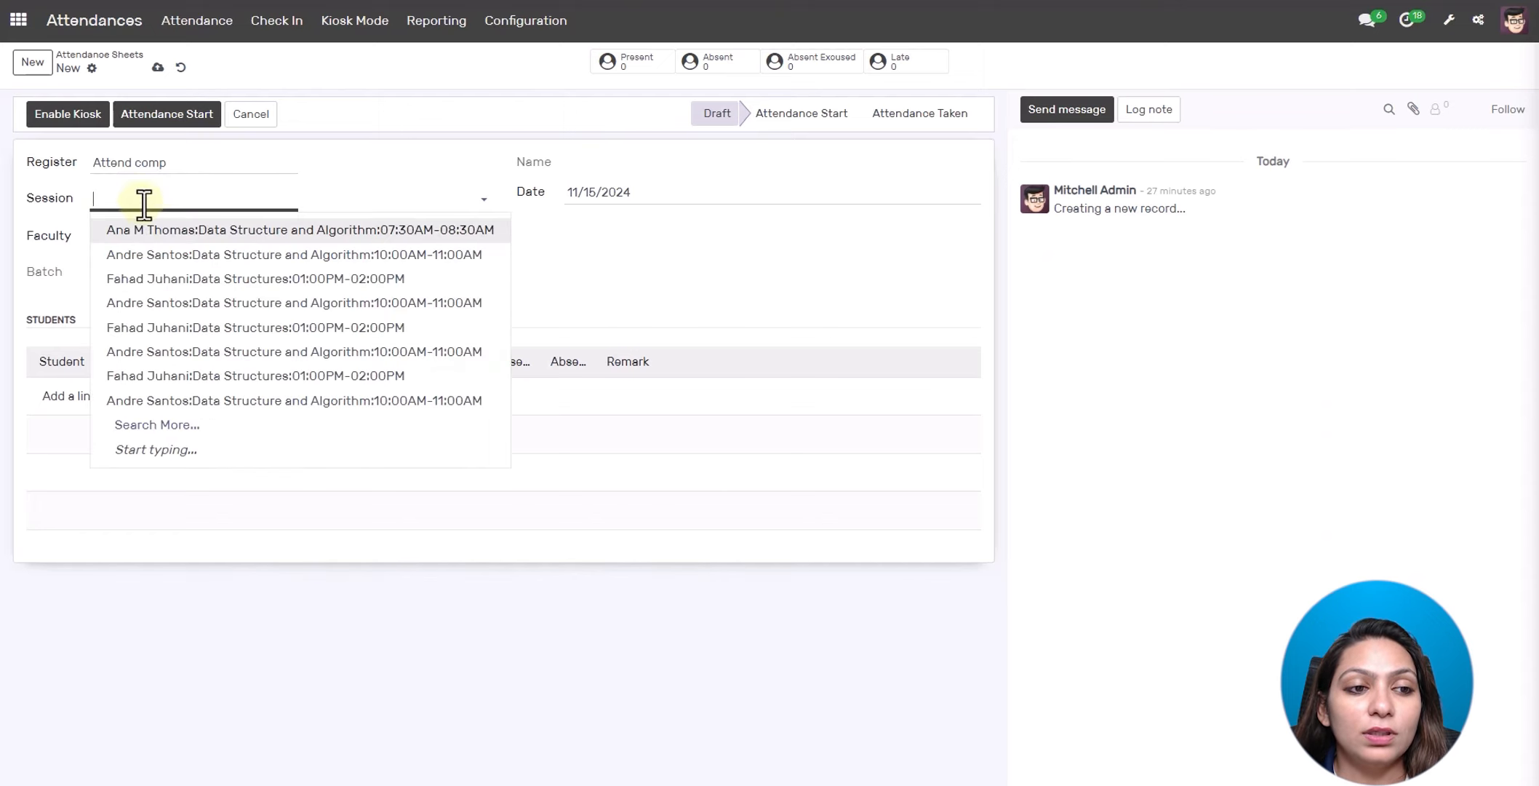
{"action": "left_click", "coordinate": [148, 255]}
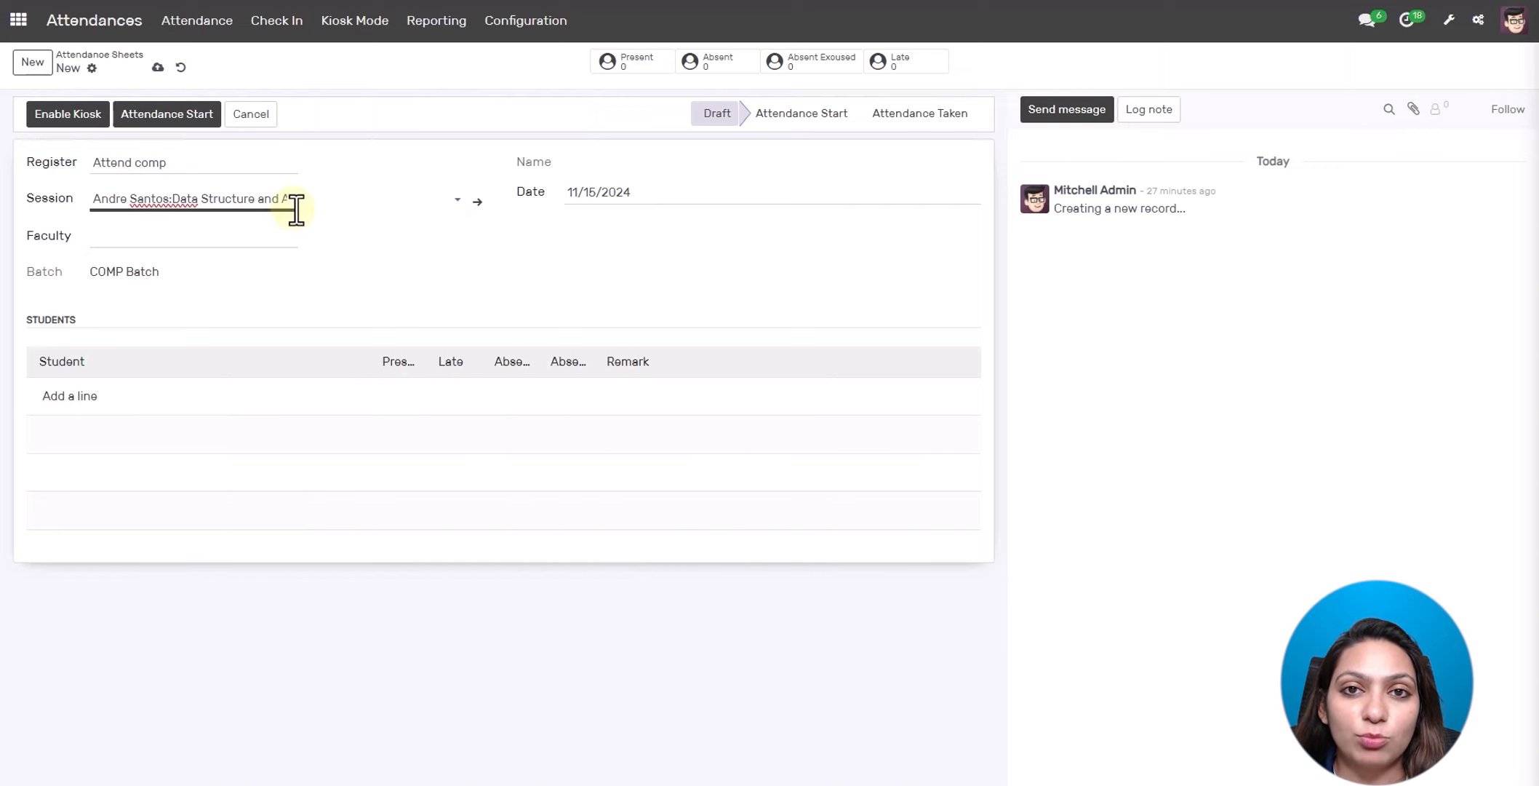
{"action": "left_click", "coordinate": [206, 235]}
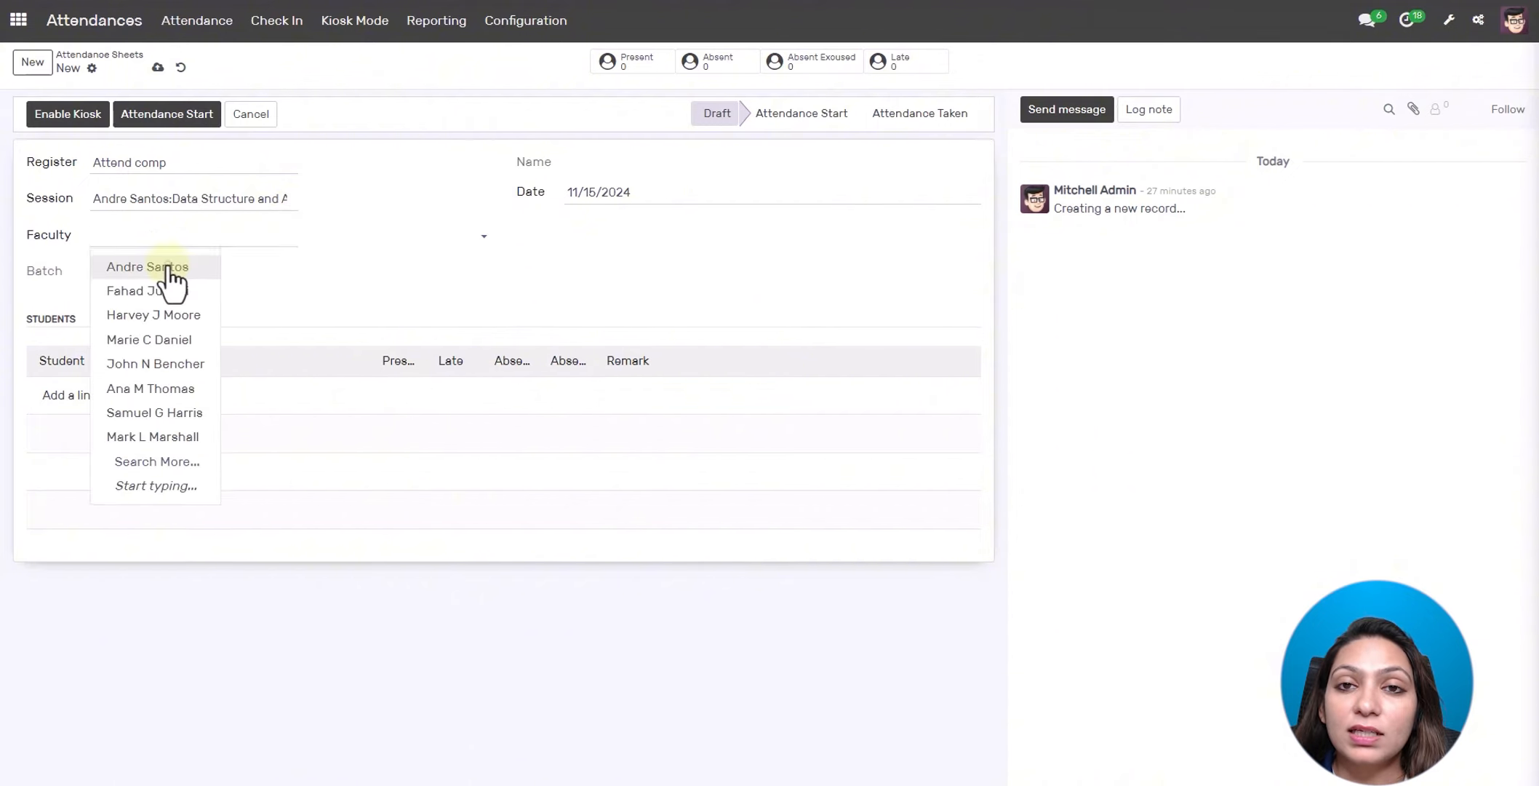
{"action": "left_click", "coordinate": [170, 271]}
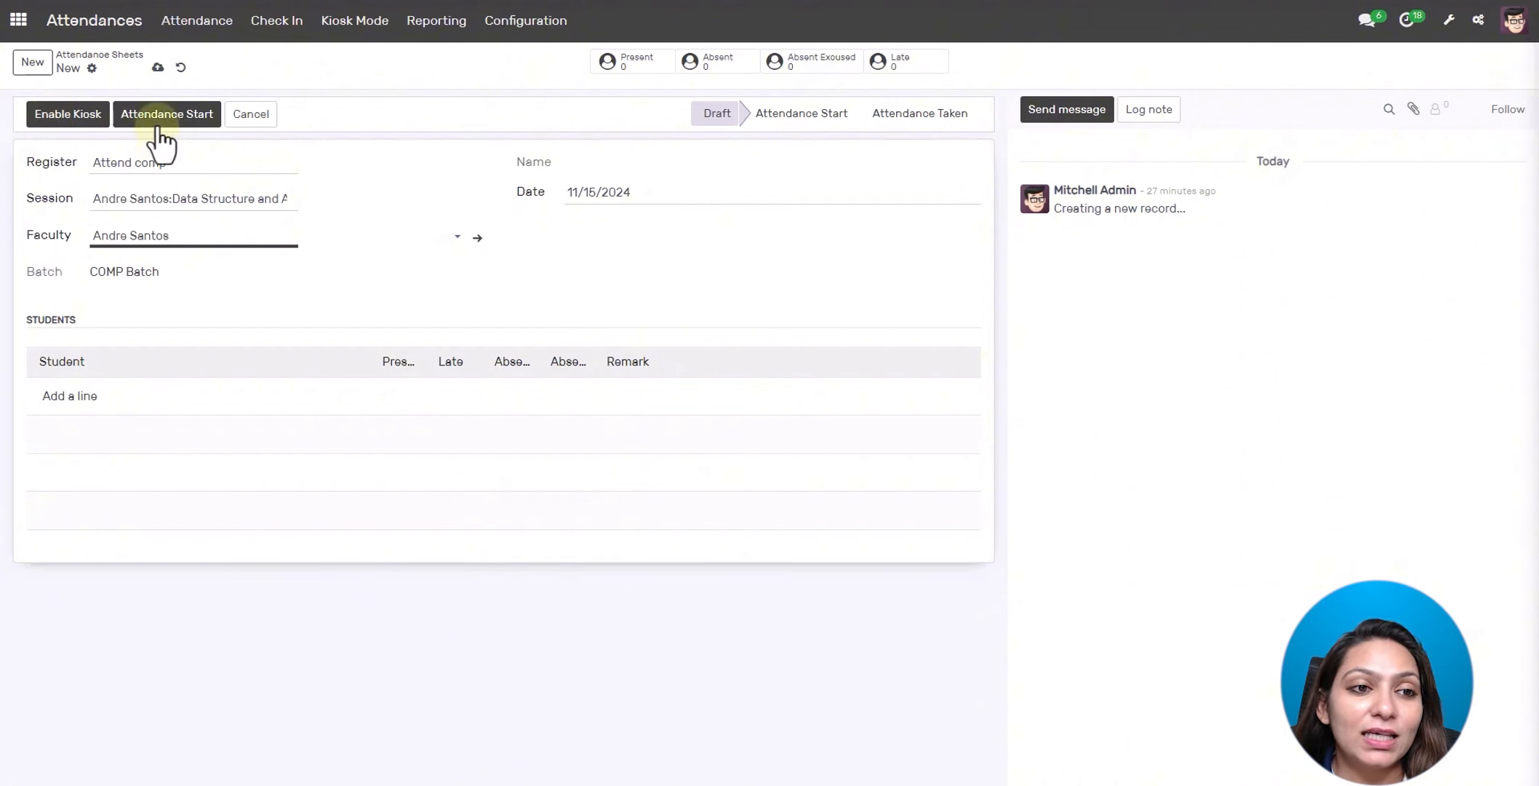
- Start attendance on sheet attcAR-AS64, mark two of the four students late, and set it to Attendance Taken
{"action": "left_click", "coordinate": [186, 117]}
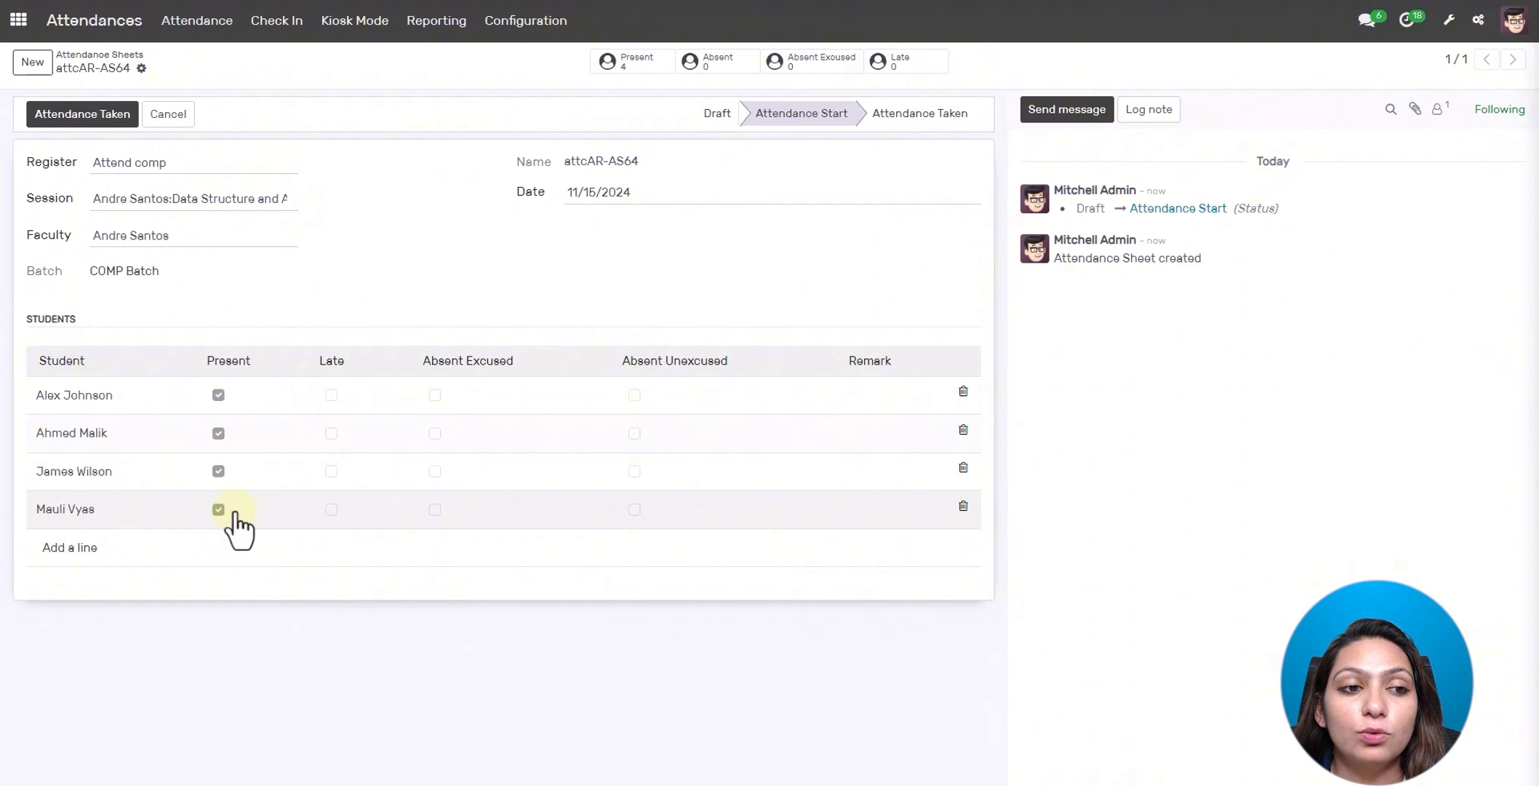
{"action": "left_click", "coordinate": [331, 395]}
{"action": "left_click", "coordinate": [332, 434]}
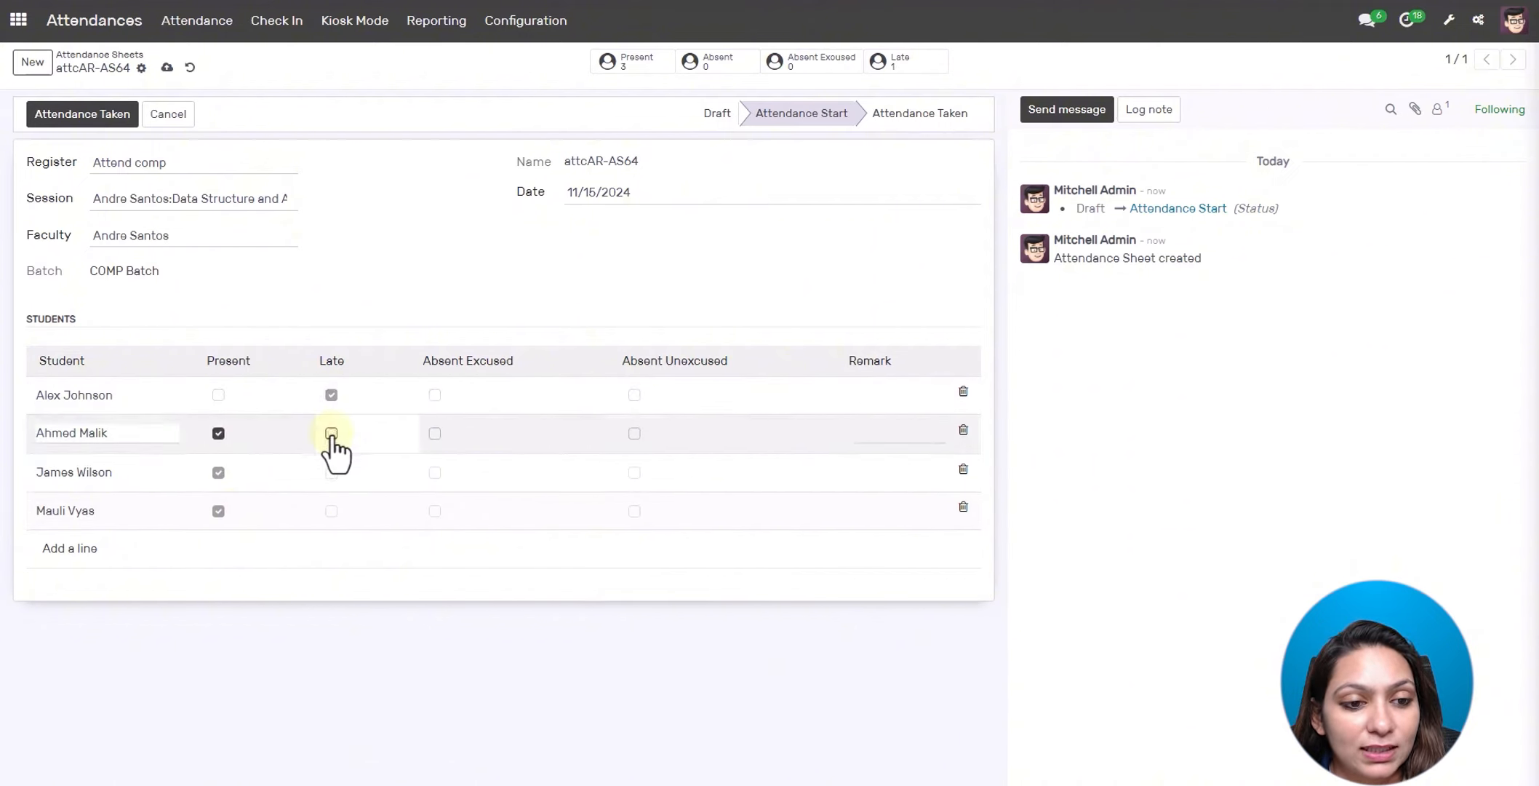
{"action": "left_click", "coordinate": [331, 509]}
{"action": "left_click", "coordinate": [218, 434]}
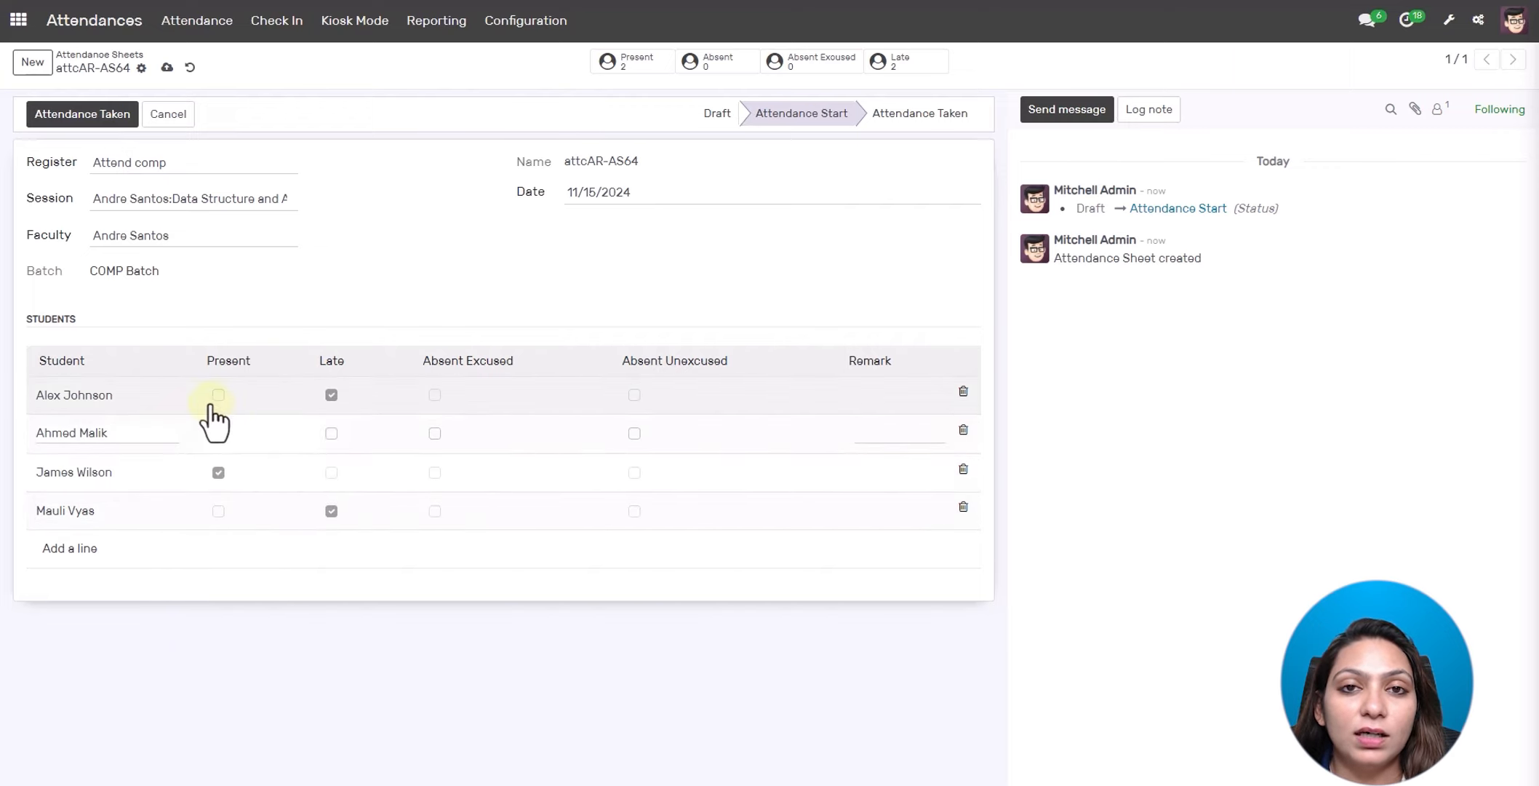
{"action": "left_click", "coordinate": [219, 433]}
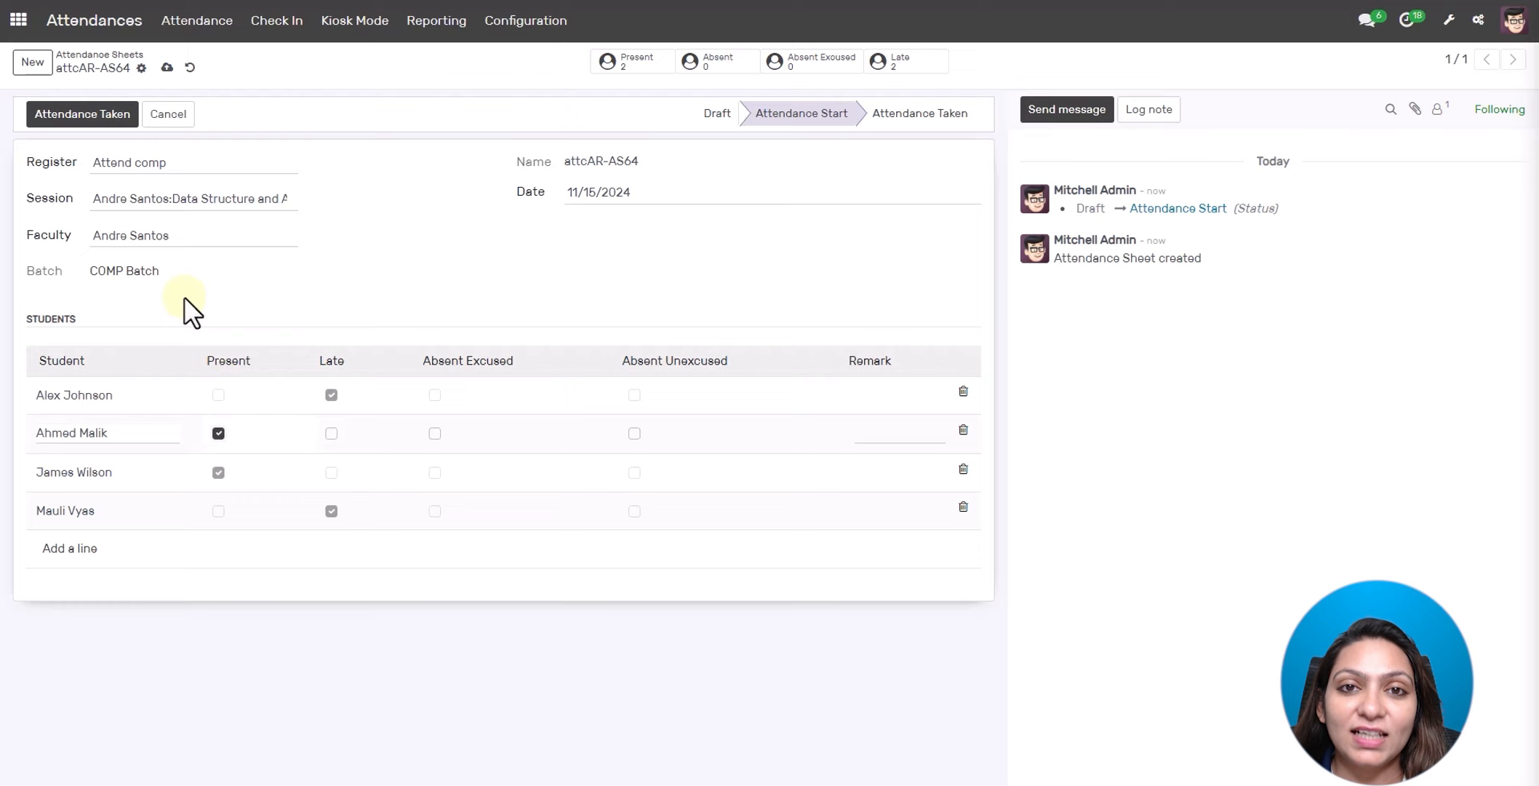
{"action": "left_click", "coordinate": [73, 114]}
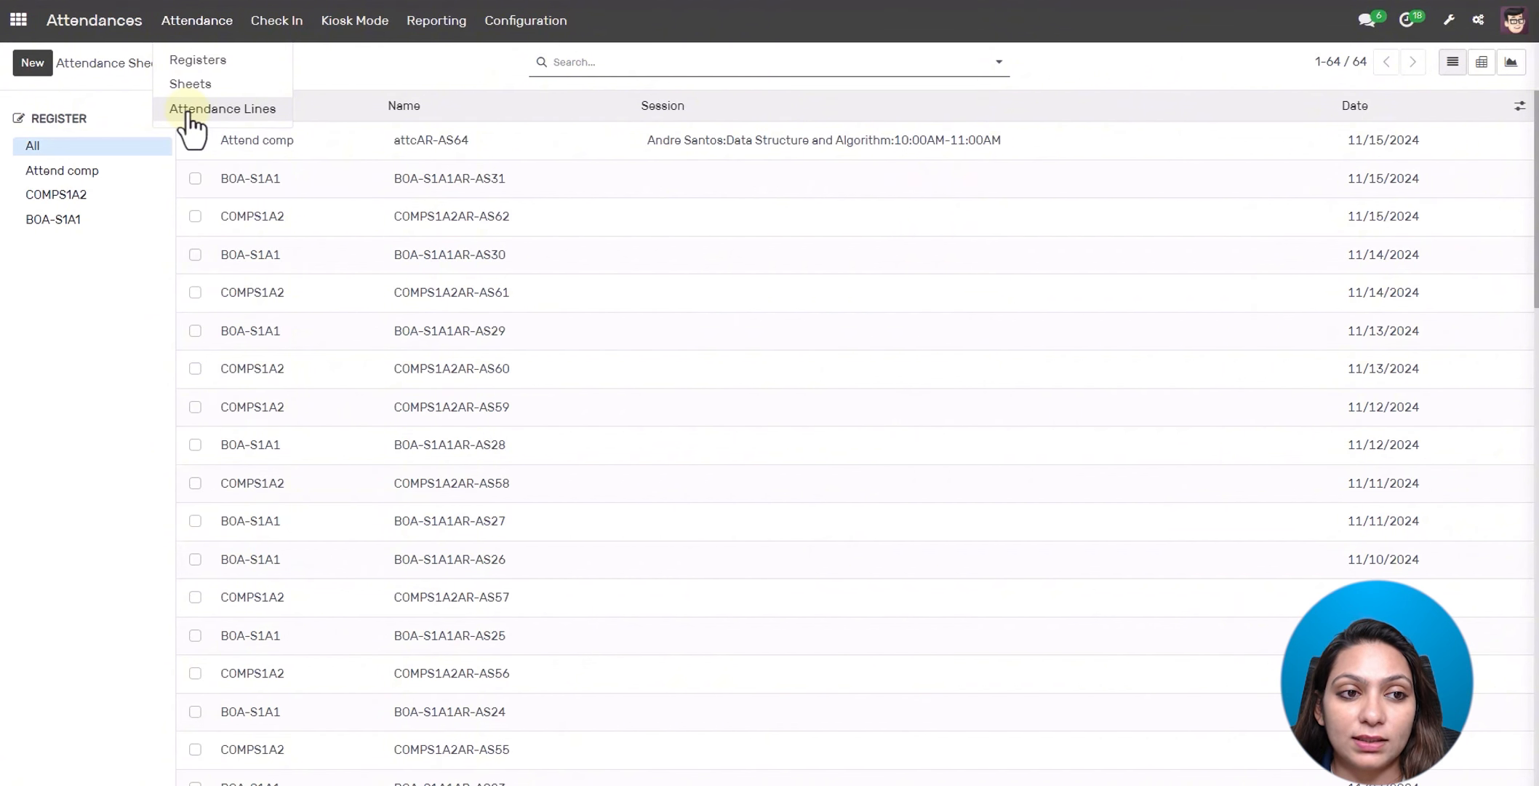
- Review the 221 Attendance Lines, led by attcAR-AS64's two present and two late entries
{"action": "left_click", "coordinate": [191, 109]}
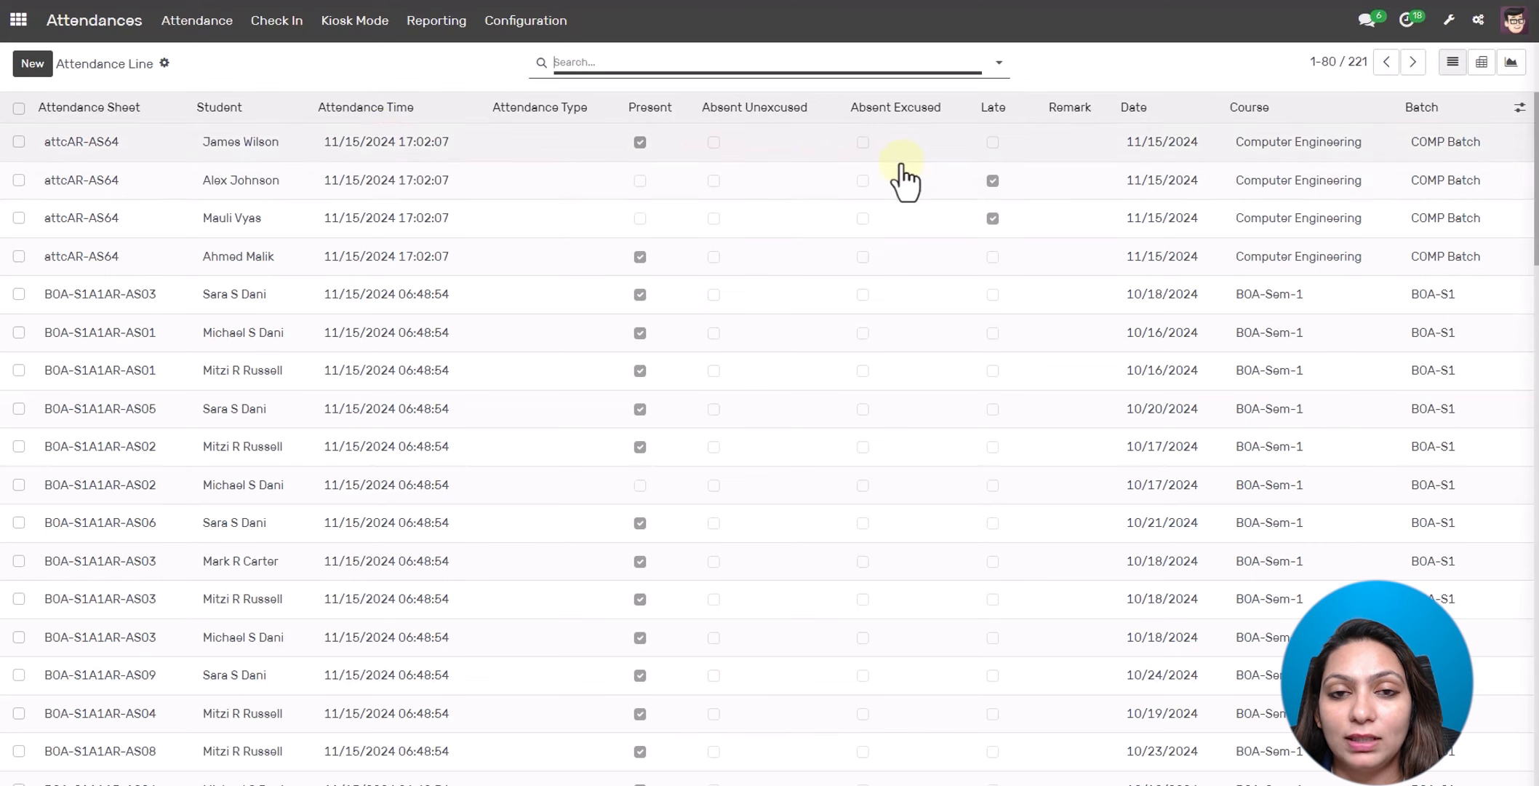
{"action": "scroll", "coordinate": [646, 324], "scroll_direction": "down", "scroll_amount": 4}
{"action": "scroll", "coordinate": [655, 351], "scroll_direction": "up", "scroll_amount": 5}
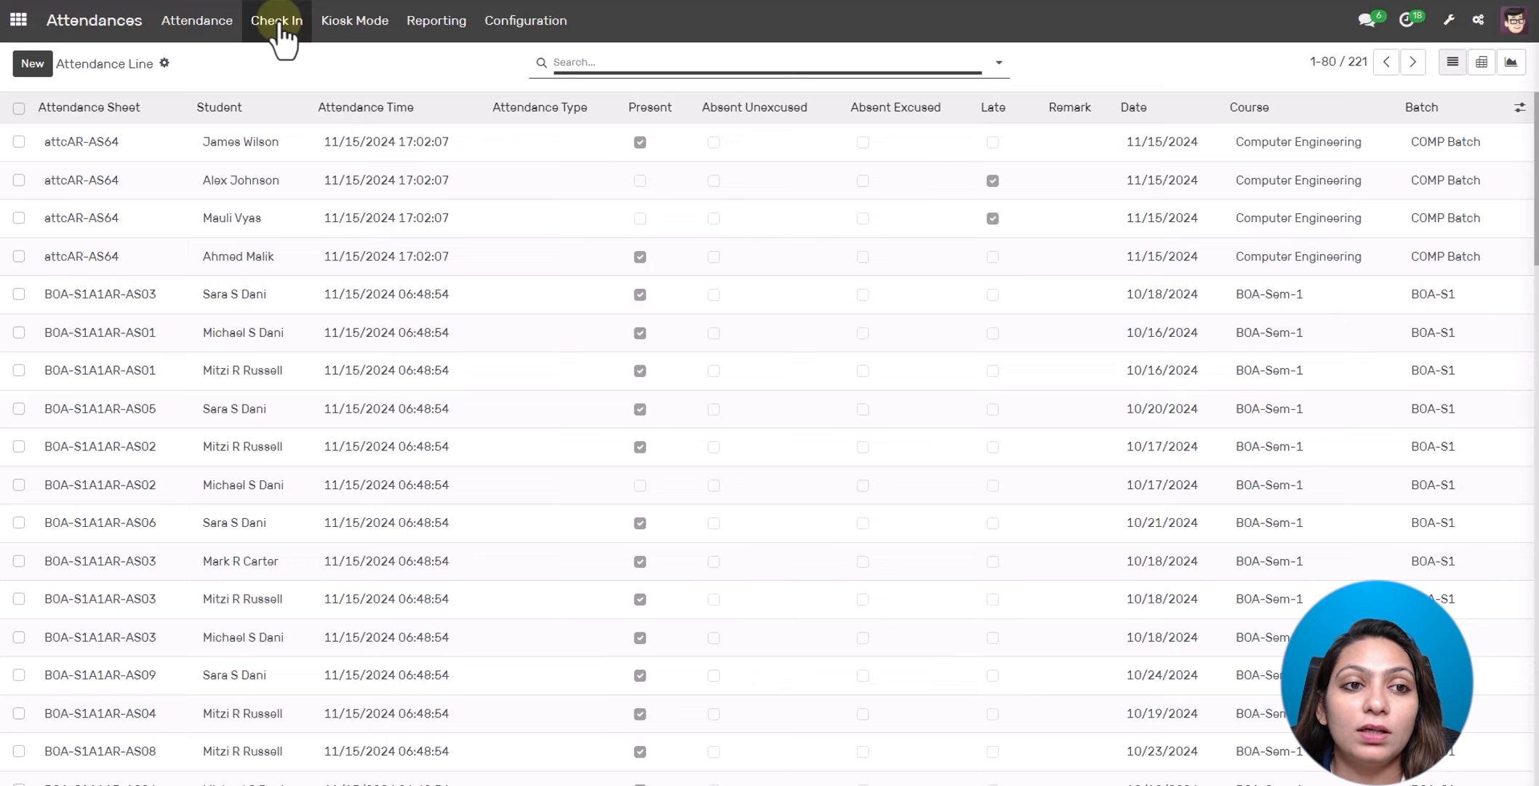
{"action": "left_click", "coordinate": [278, 23]}
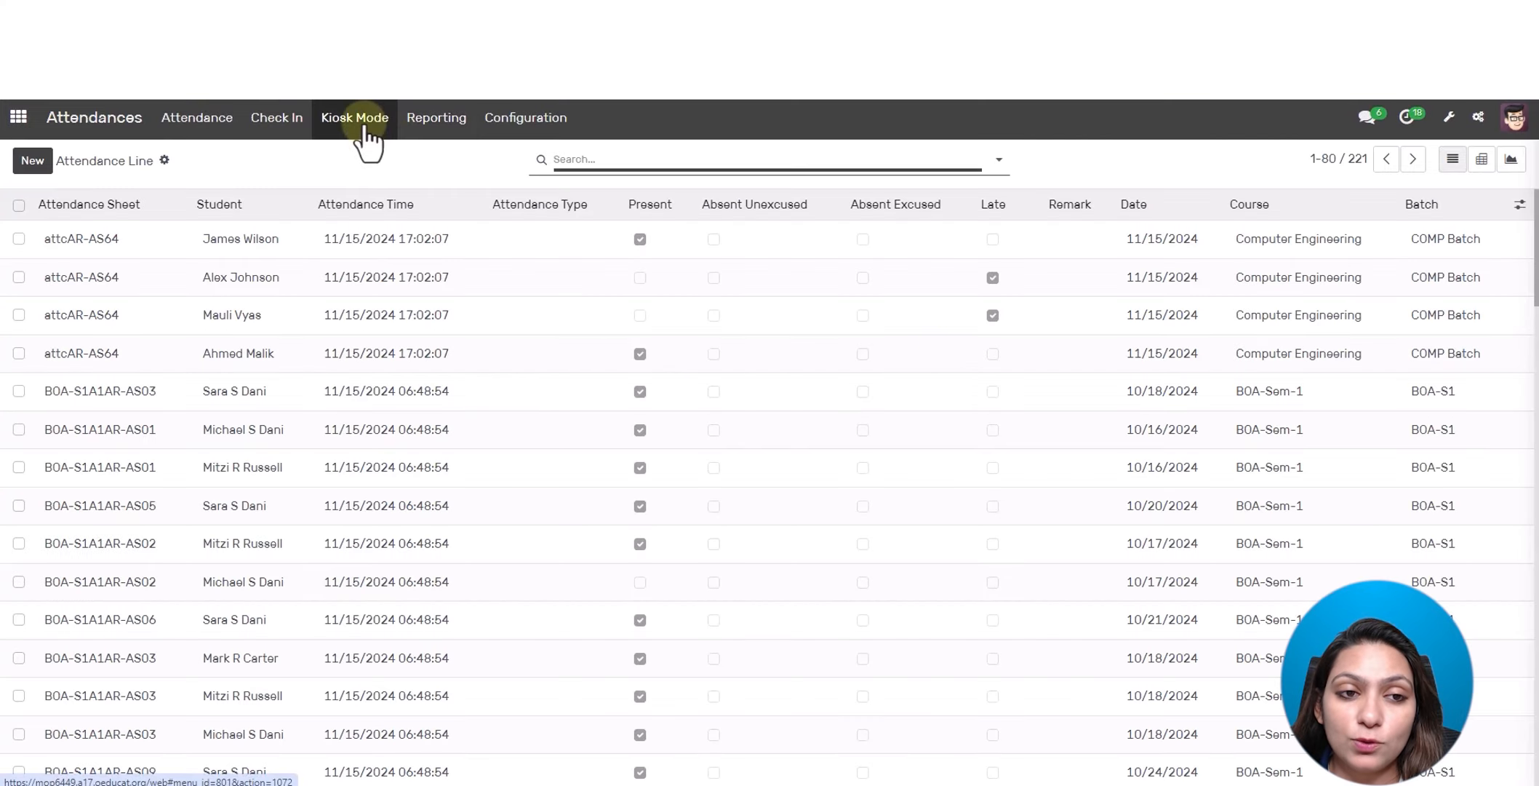
- In Kiosk Mode, check the first student in by entering their PIN on the keypad
{"action": "left_click", "coordinate": [365, 129]}
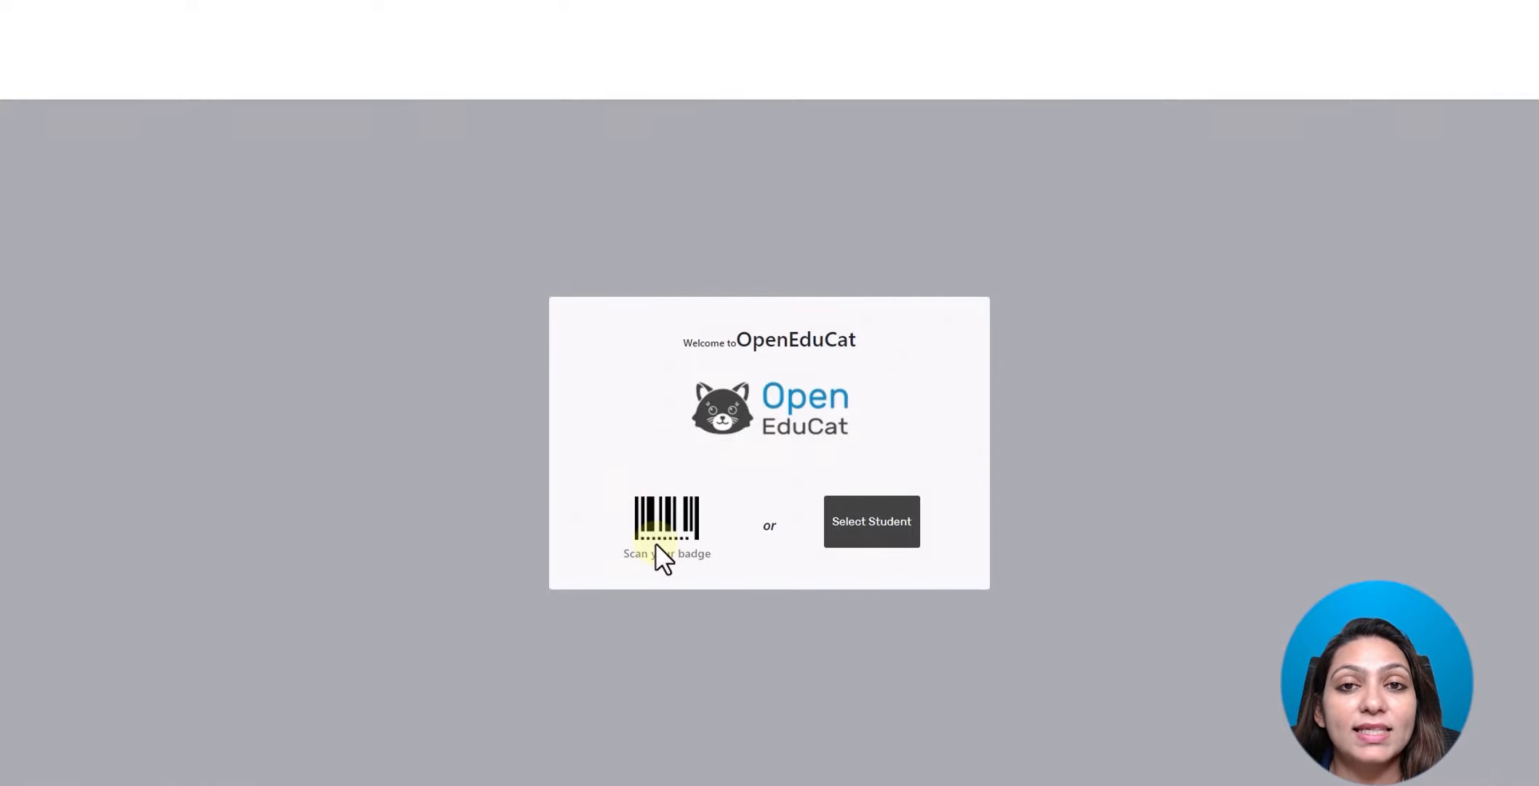
{"action": "left_click", "coordinate": [856, 527]}
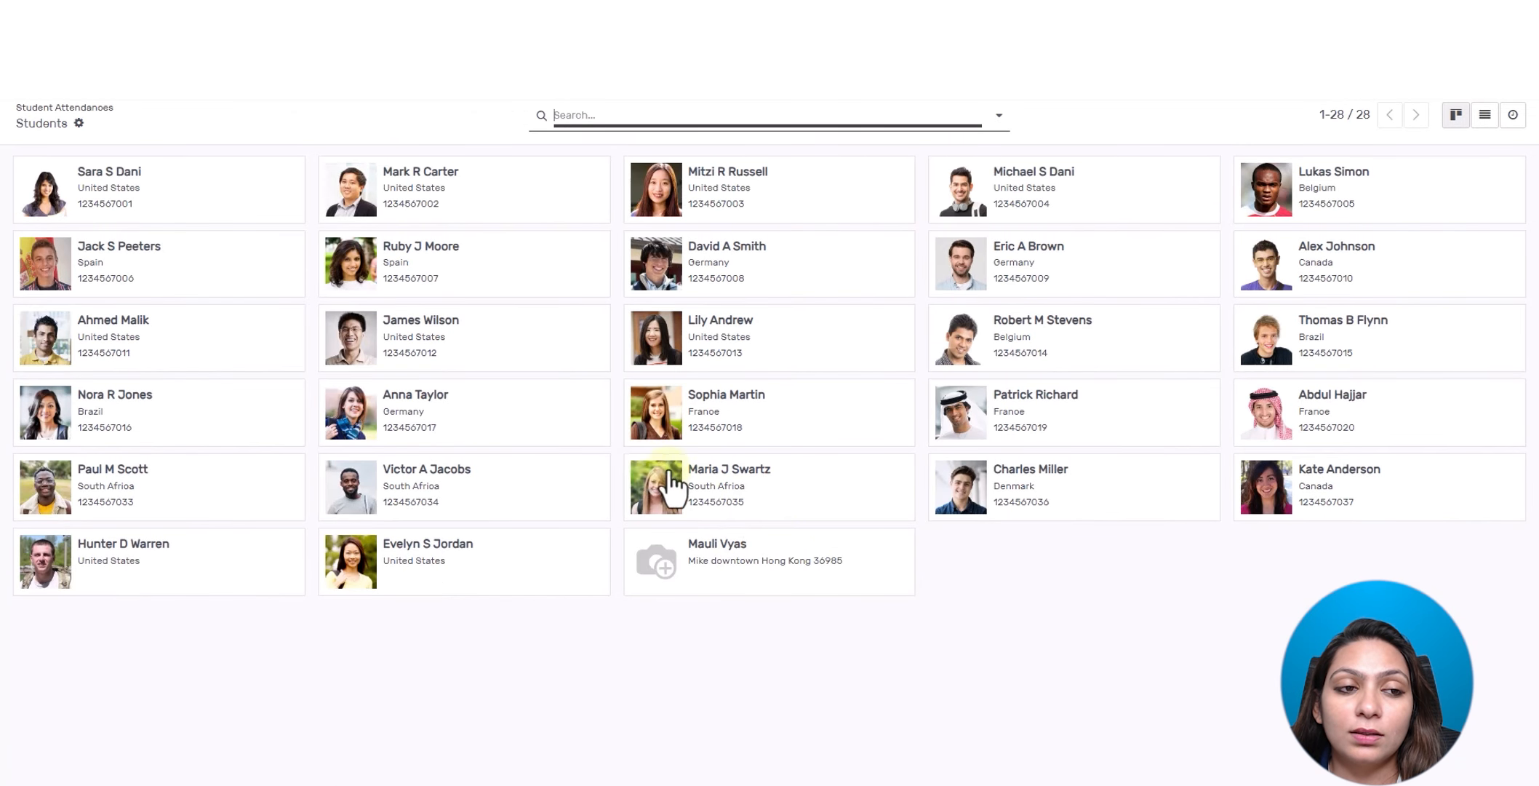
{"action": "left_click", "coordinate": [254, 198]}
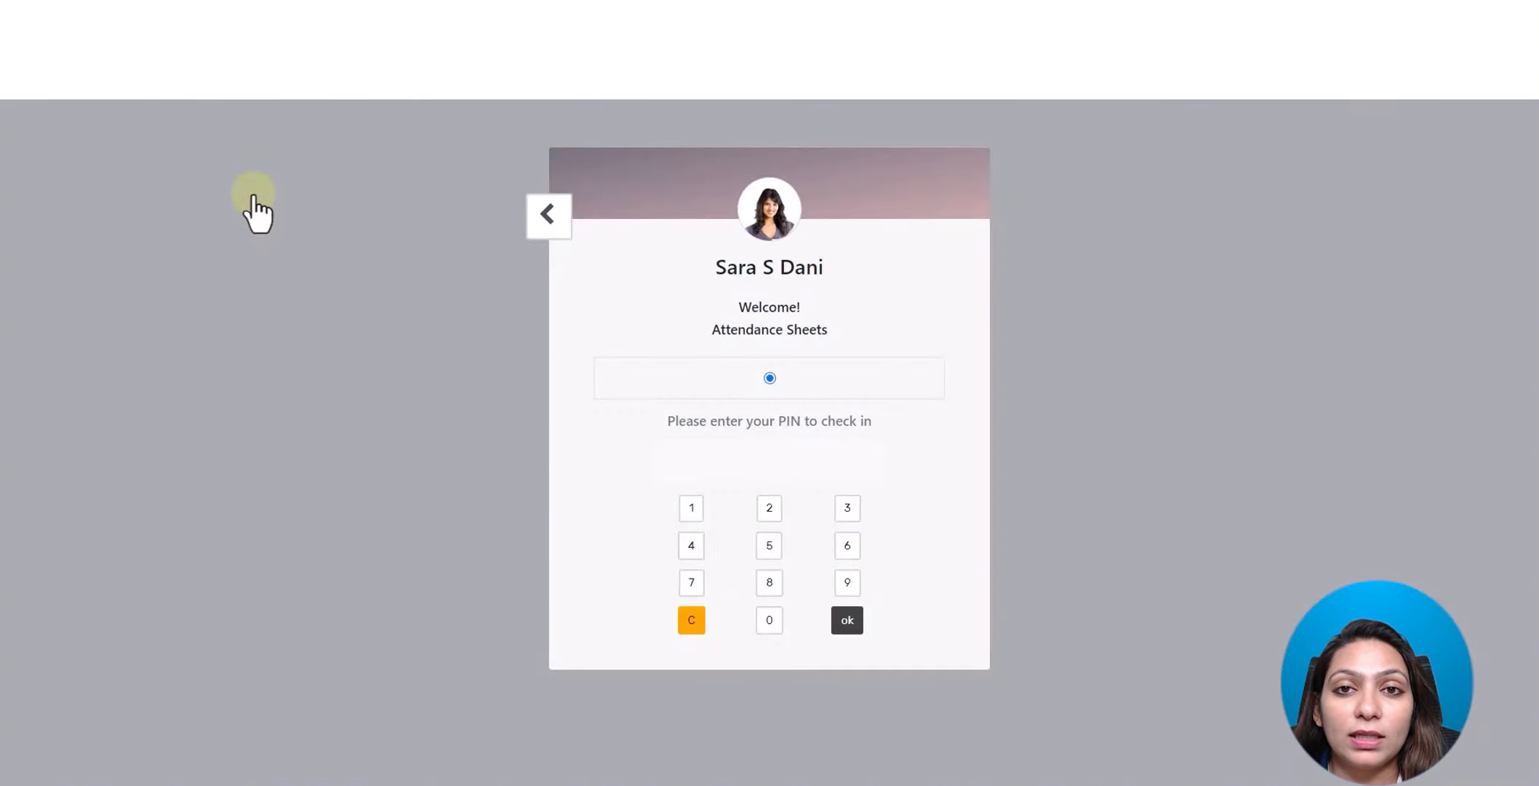
{"action": "double_click", "coordinate": [763, 624]}
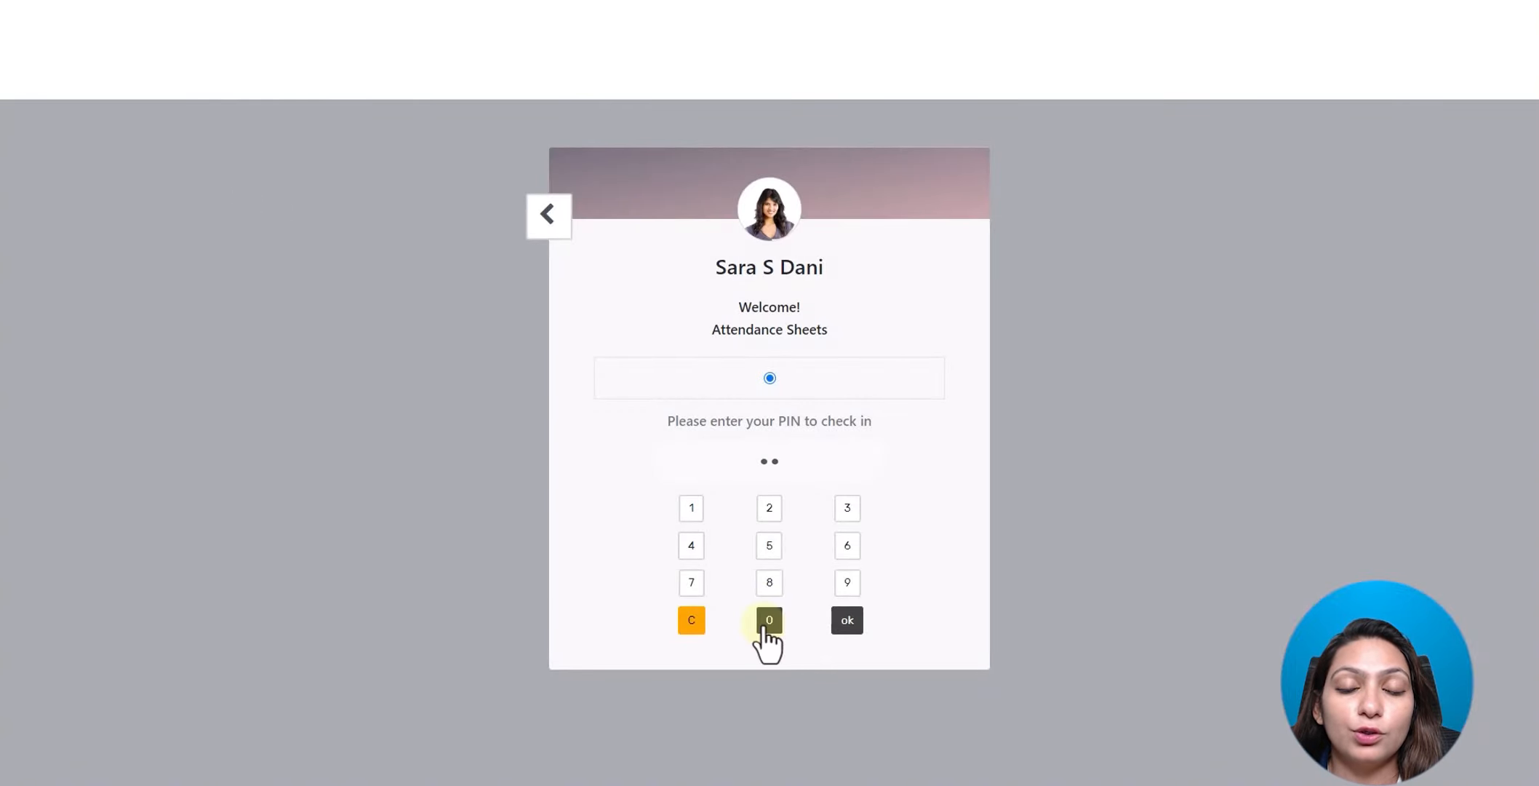
{"action": "left_click", "coordinate": [764, 624]}
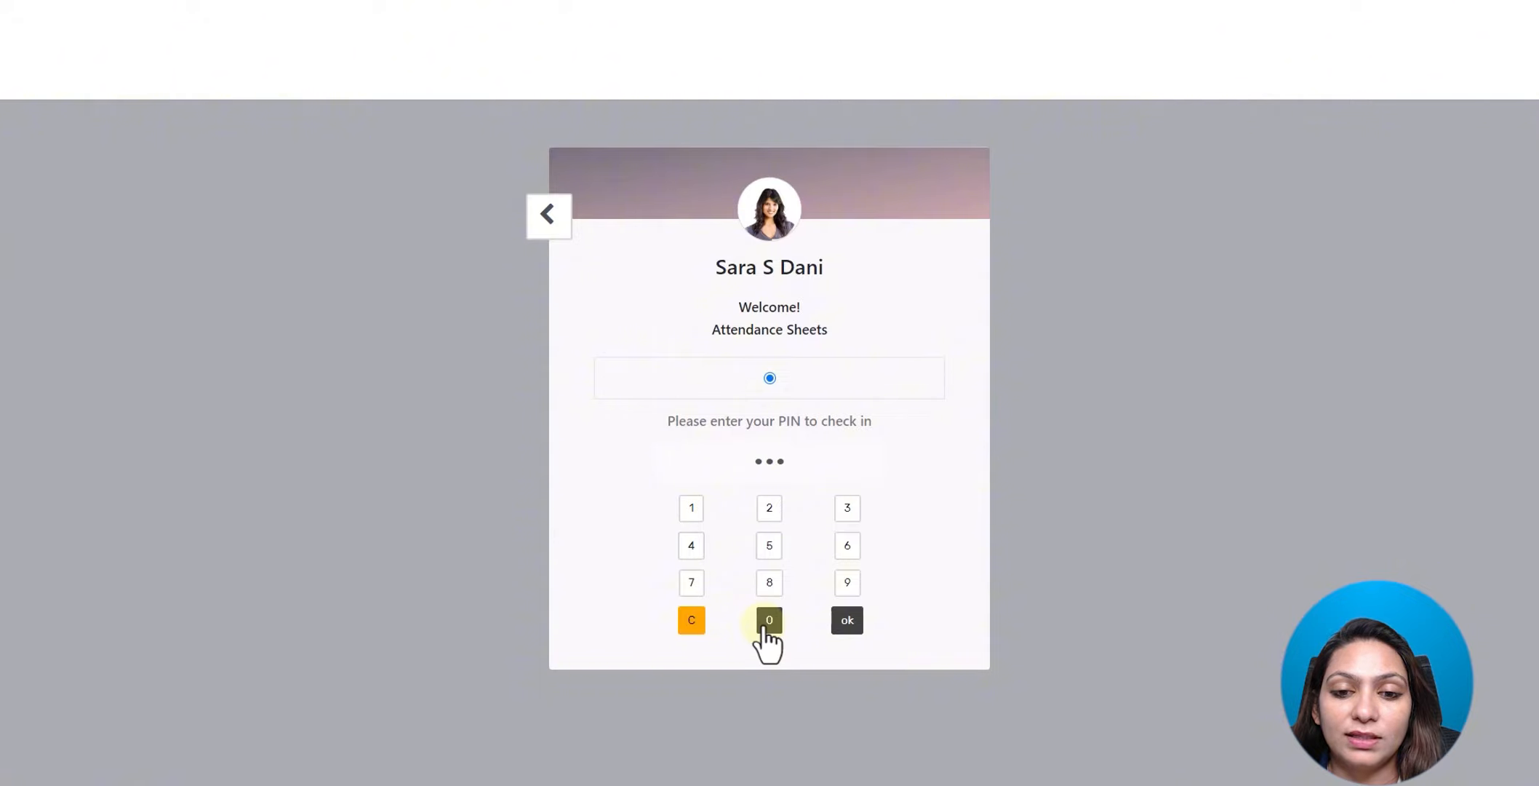
{"action": "left_click", "coordinate": [763, 624]}
{"action": "left_click", "coordinate": [846, 623]}
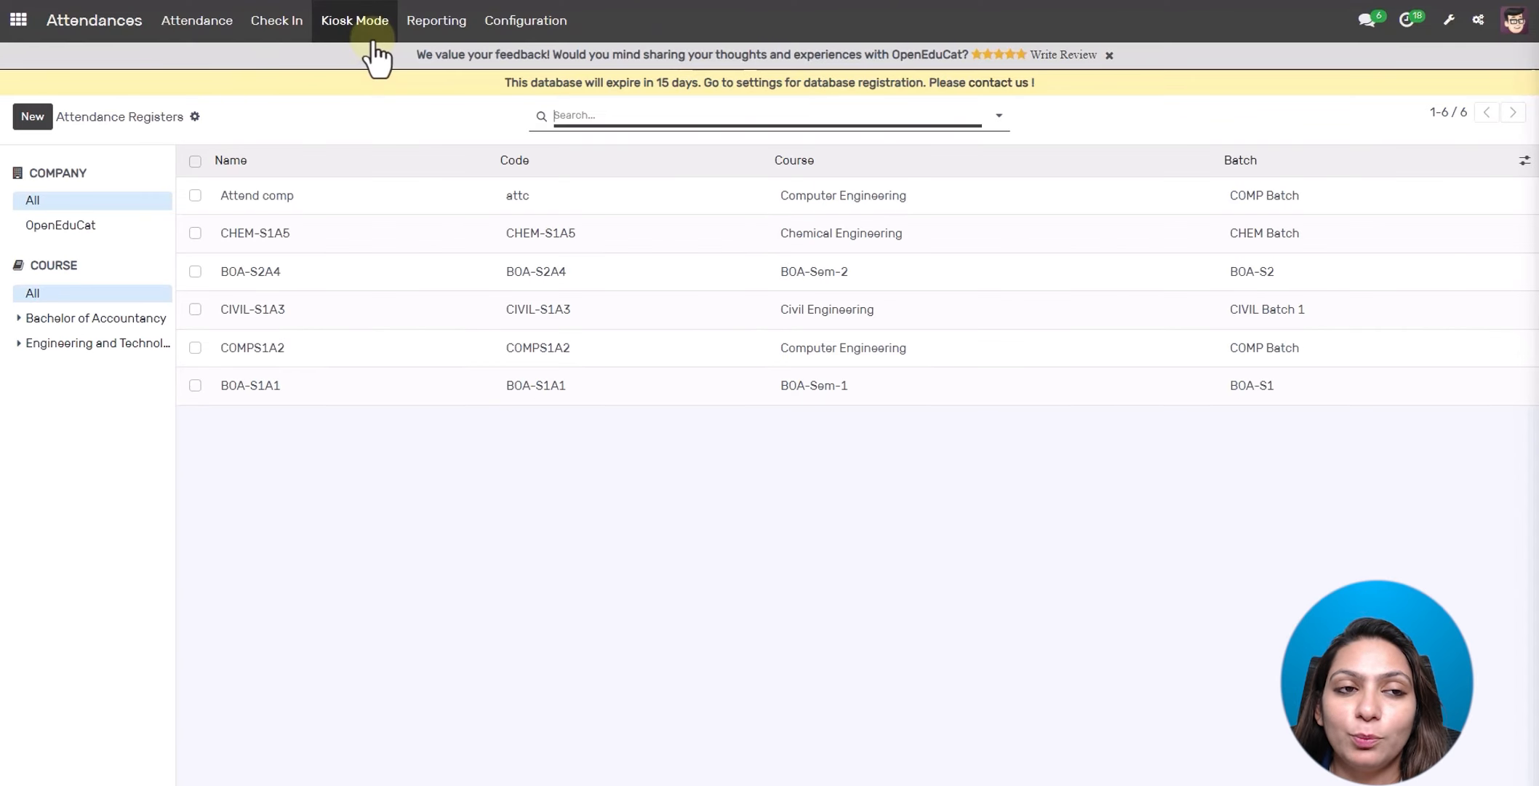
- Glance at Attendance Reporting, then switch to the Grade Book app's Grading Assignment list
{"action": "left_click", "coordinate": [426, 31]}
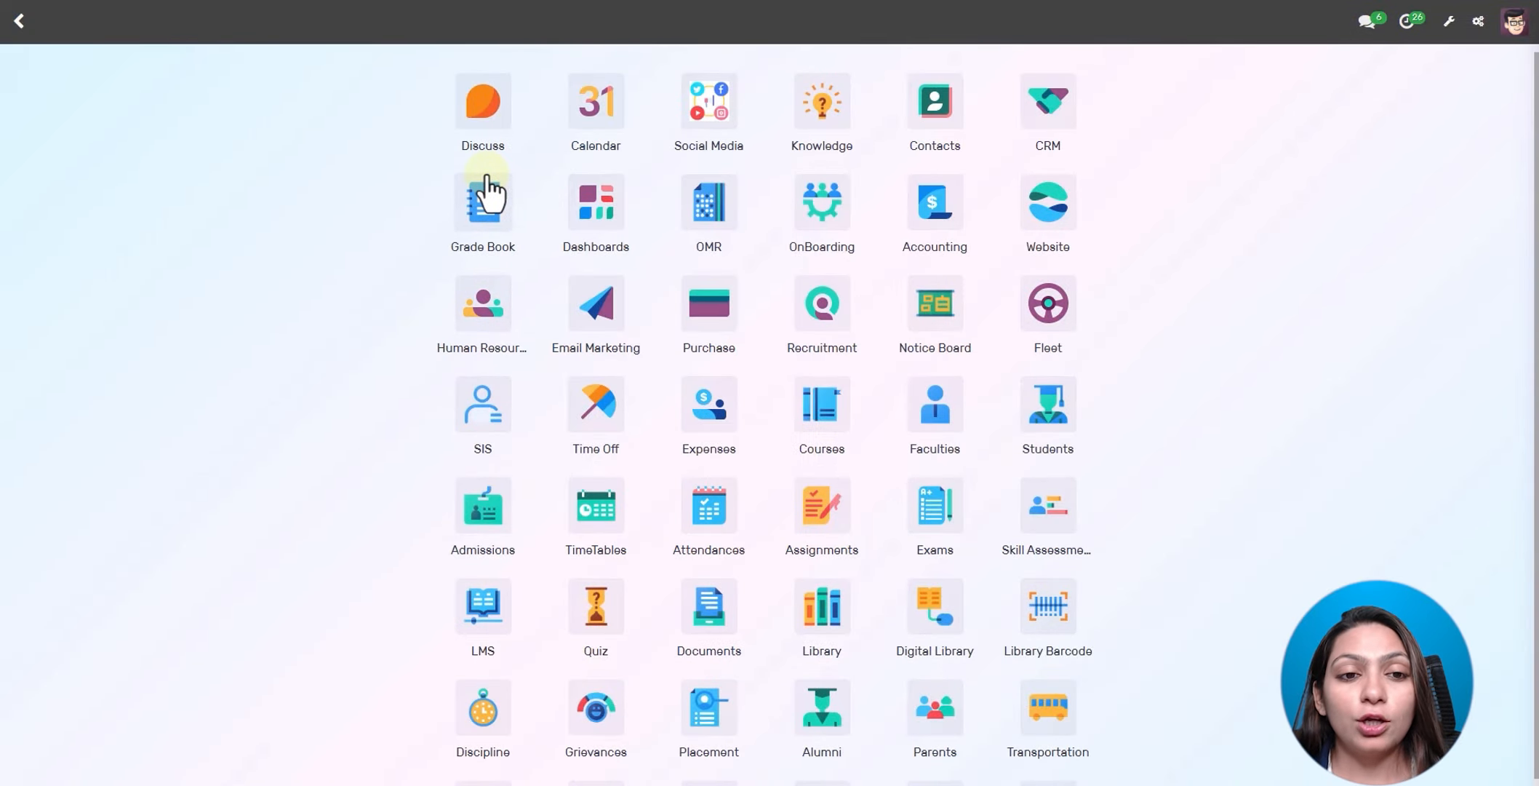
{"action": "left_click", "coordinate": [486, 206]}
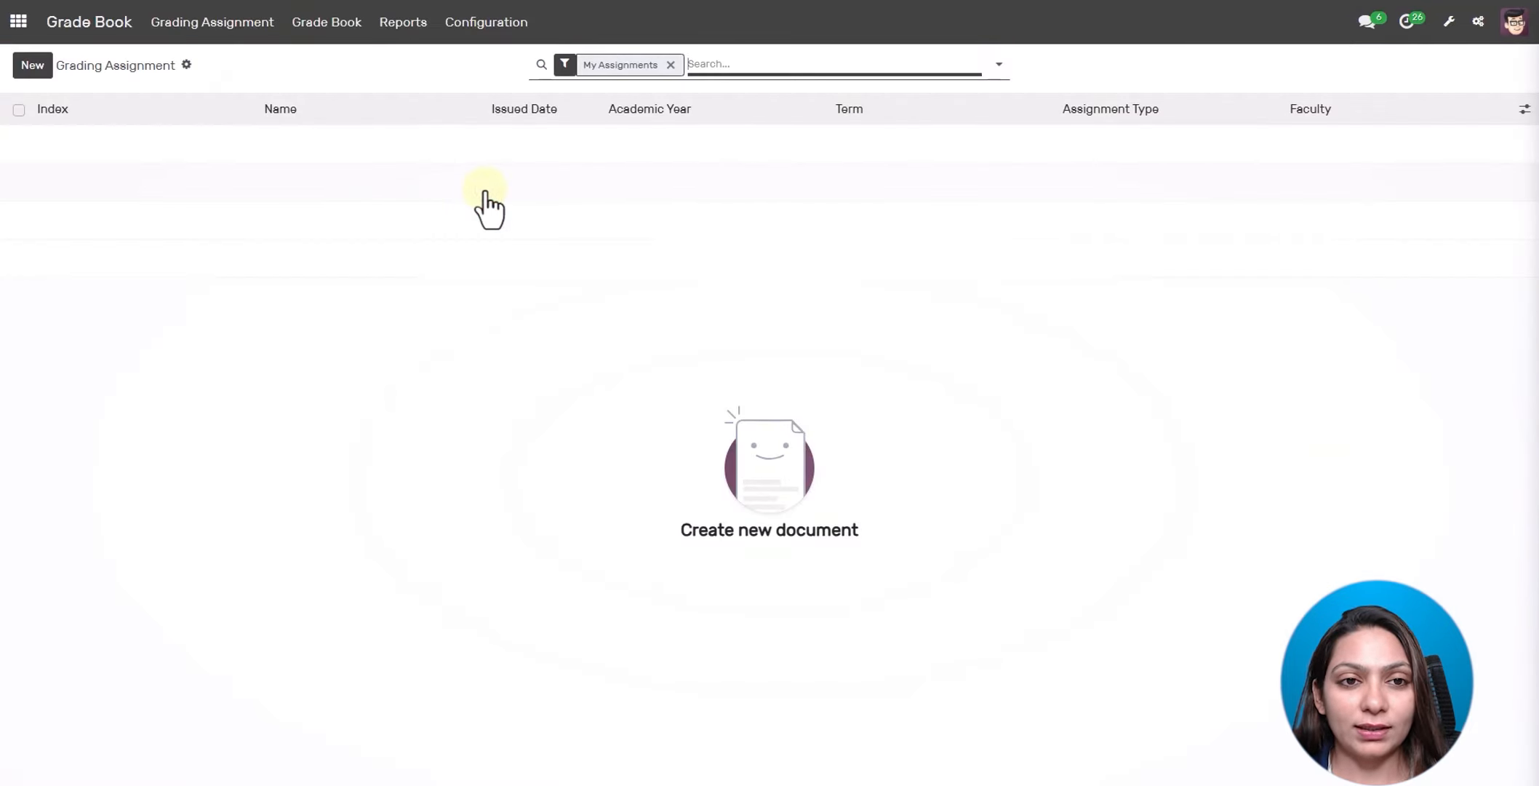
- List the seven Assignment Types, including Homework (hm1), Attendance (att) and Project (pr1)
{"action": "left_click", "coordinate": [489, 23]}
{"action": "left_click", "coordinate": [498, 66]}
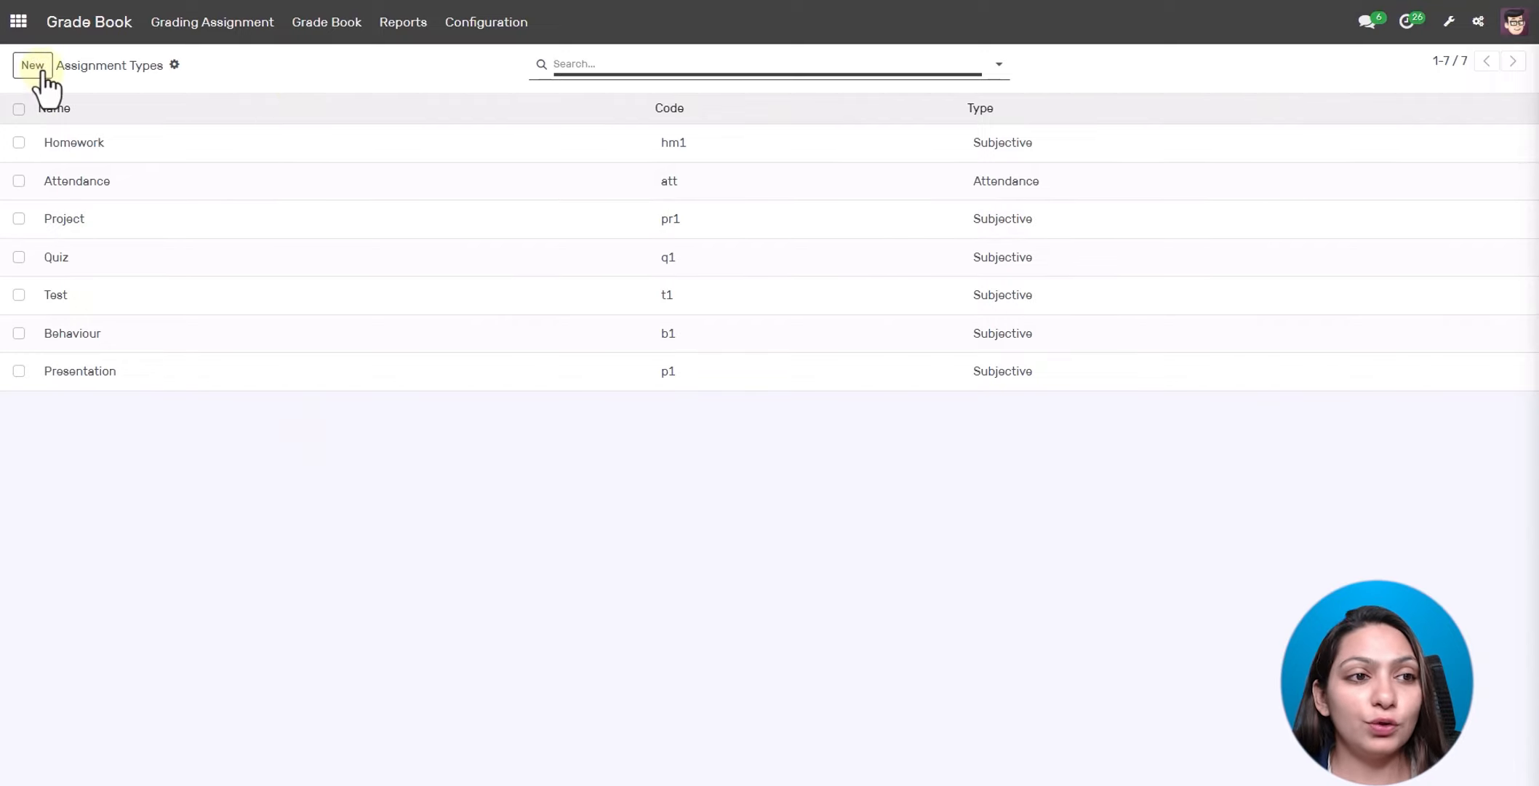
{"action": "left_click", "coordinate": [471, 38]}
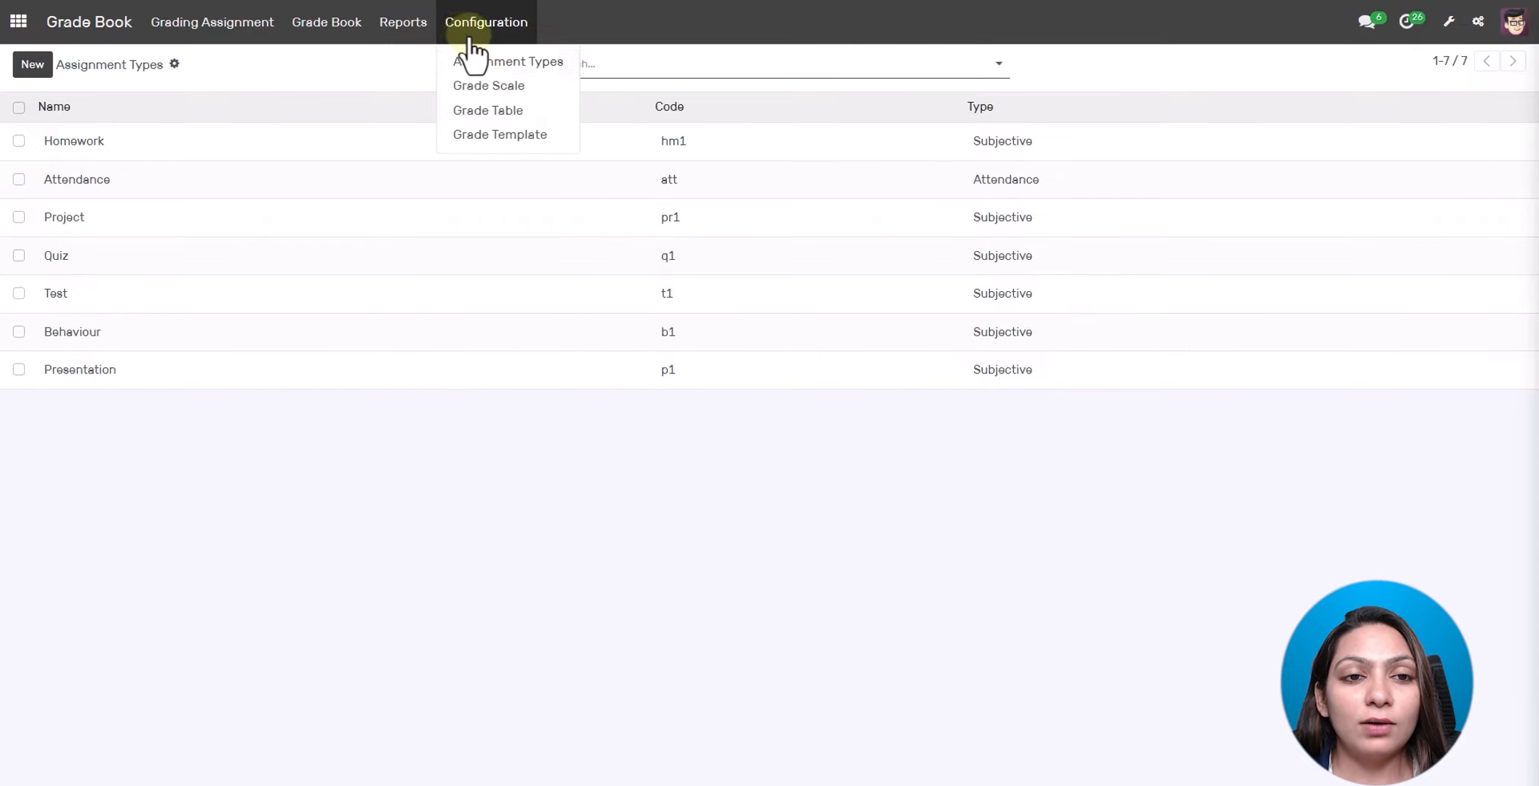
{"action": "left_click", "coordinate": [489, 87]}
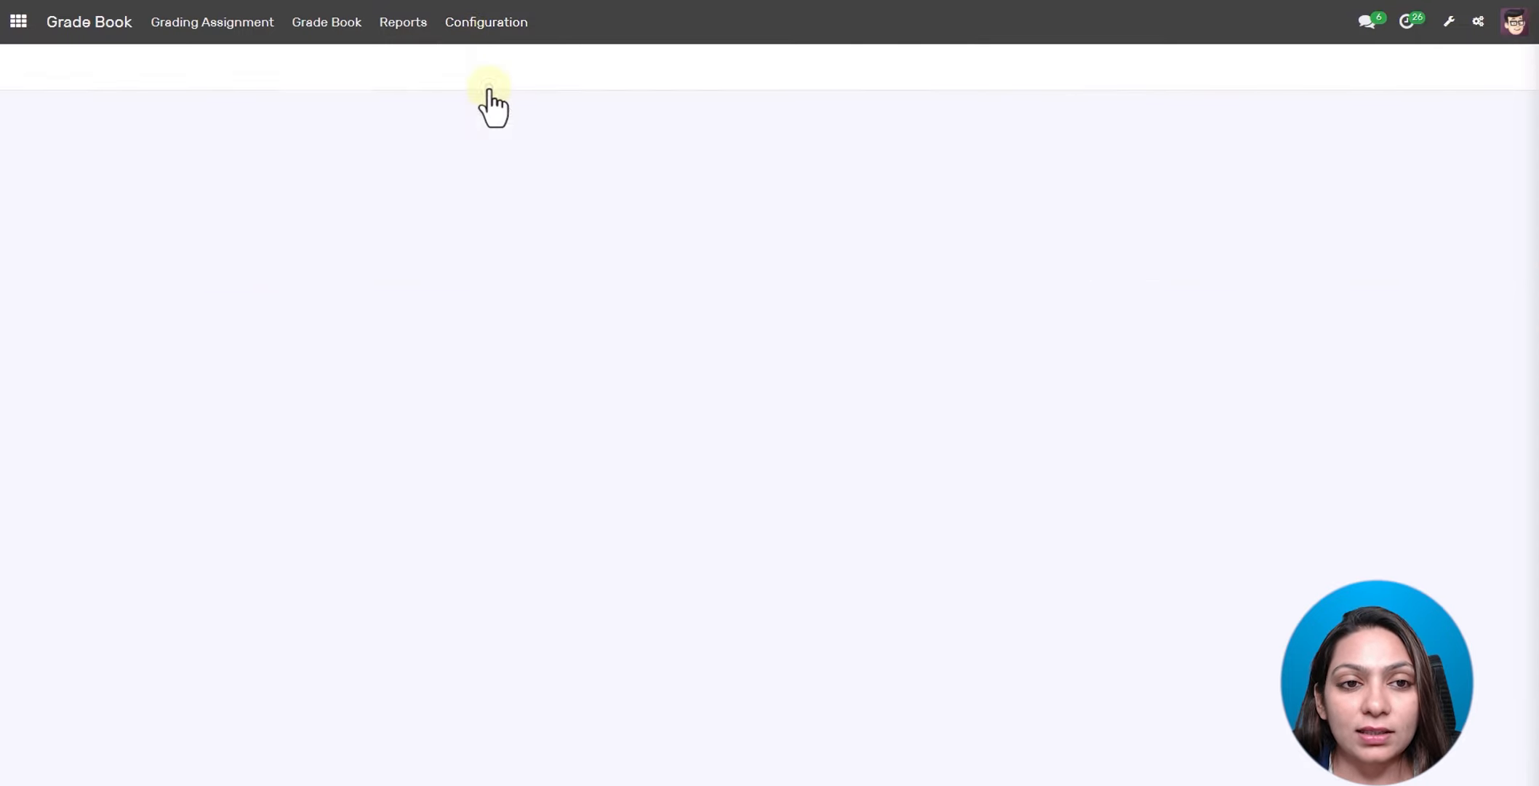
- Inspect the Letter Grades scale: thirteen grades from A+ (4.30 GPA, 97–100%) to F (0–59.99%)
{"action": "left_click", "coordinate": [276, 142]}
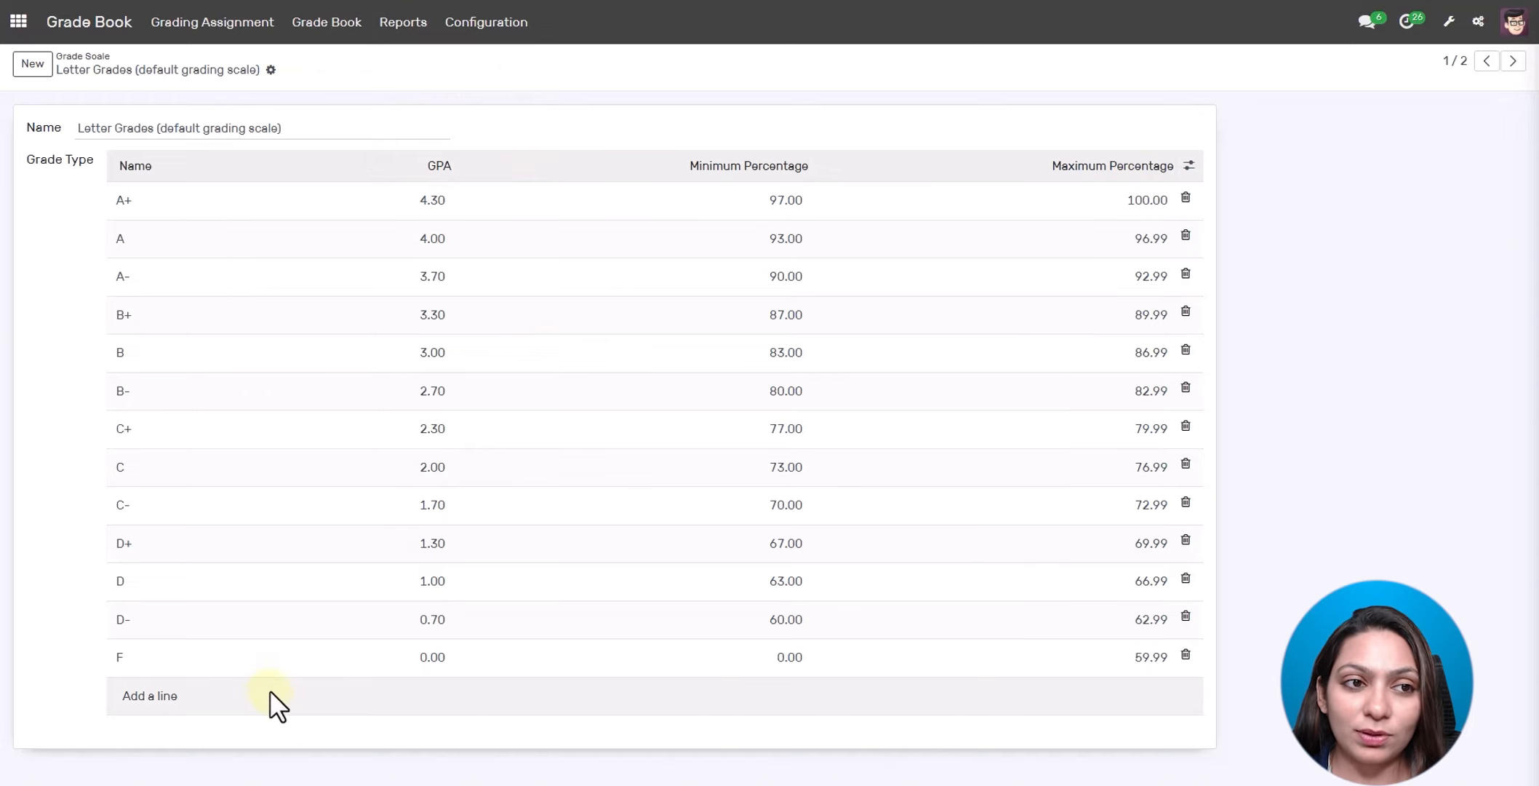
{"action": "left_click", "coordinate": [501, 25]}
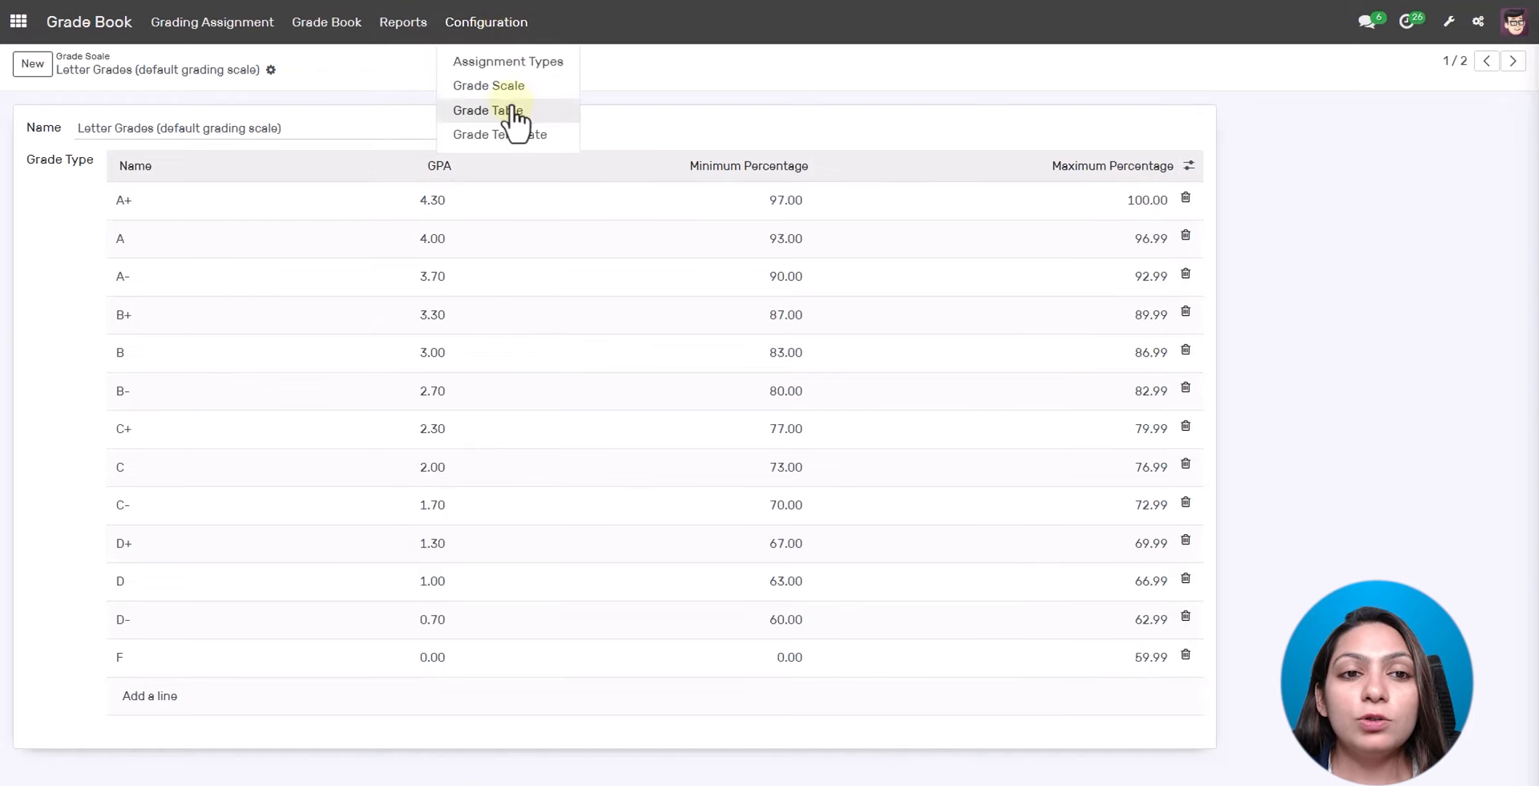
- Check the Grade Table list, then inspect the Semester Template's 2021-2022 1st Semester weightage line
{"action": "left_click", "coordinate": [488, 110]}
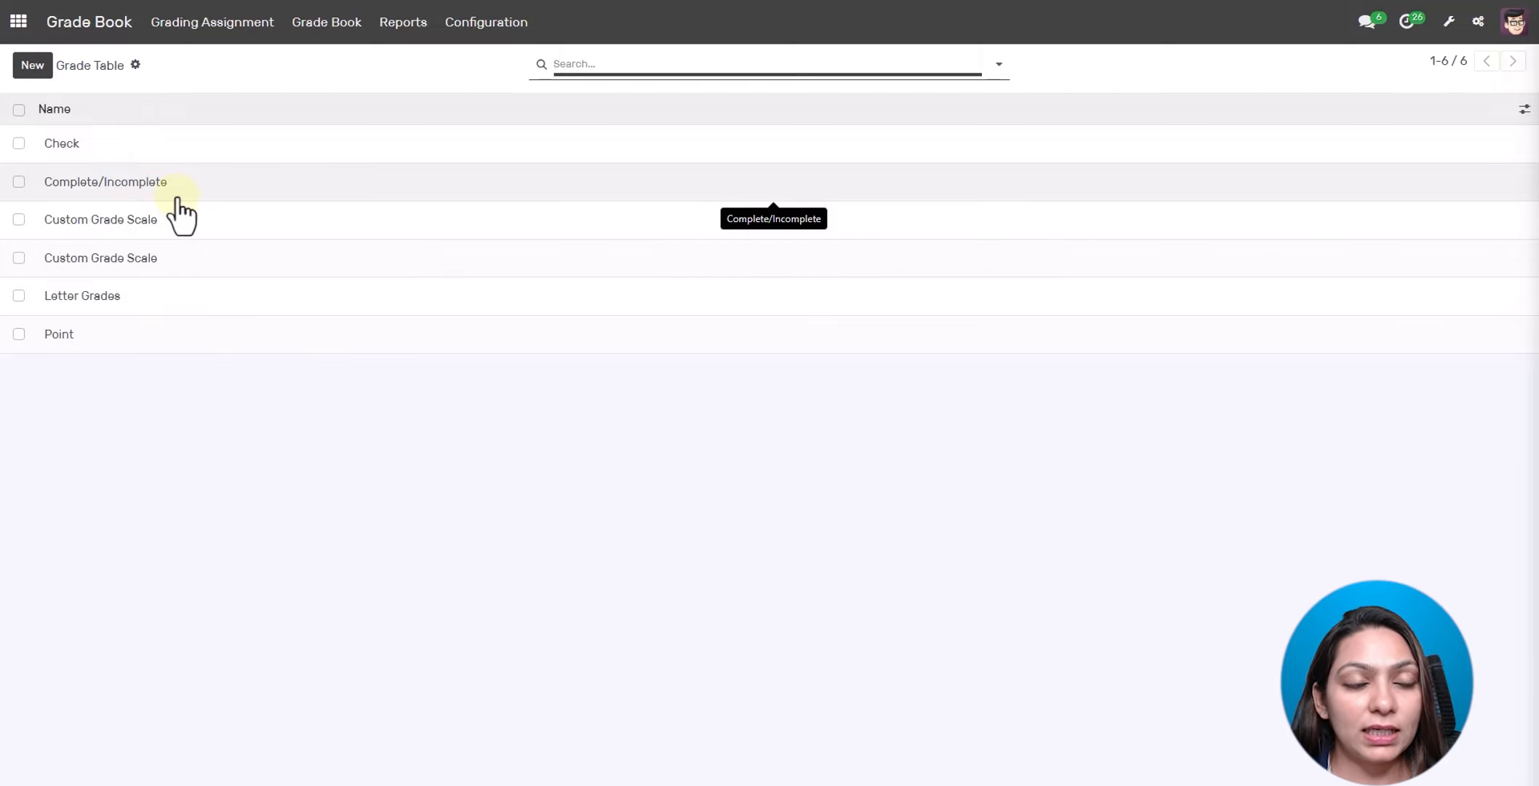
{"action": "left_click", "coordinate": [481, 23]}
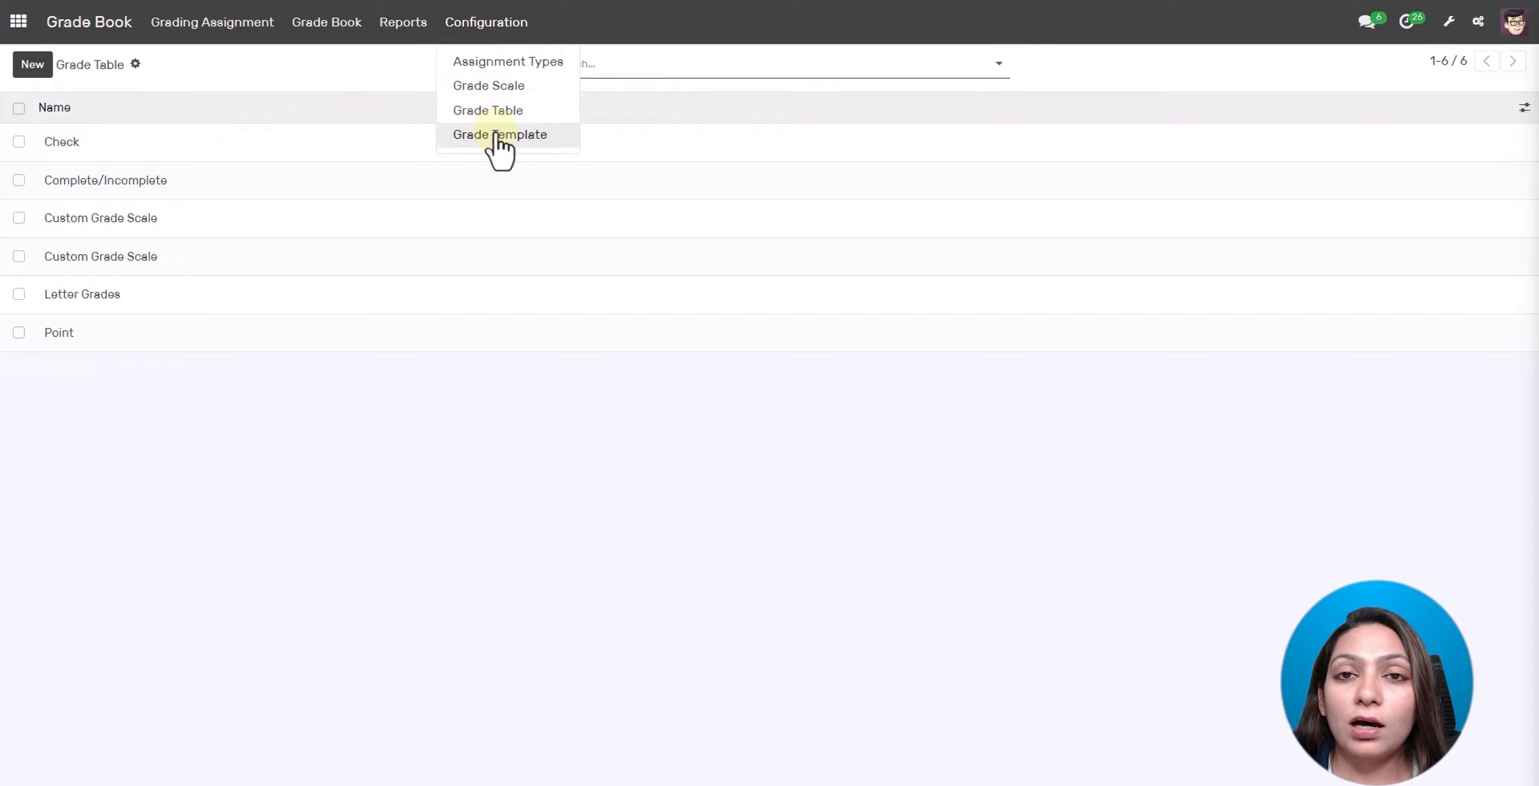
{"action": "left_click", "coordinate": [499, 136]}
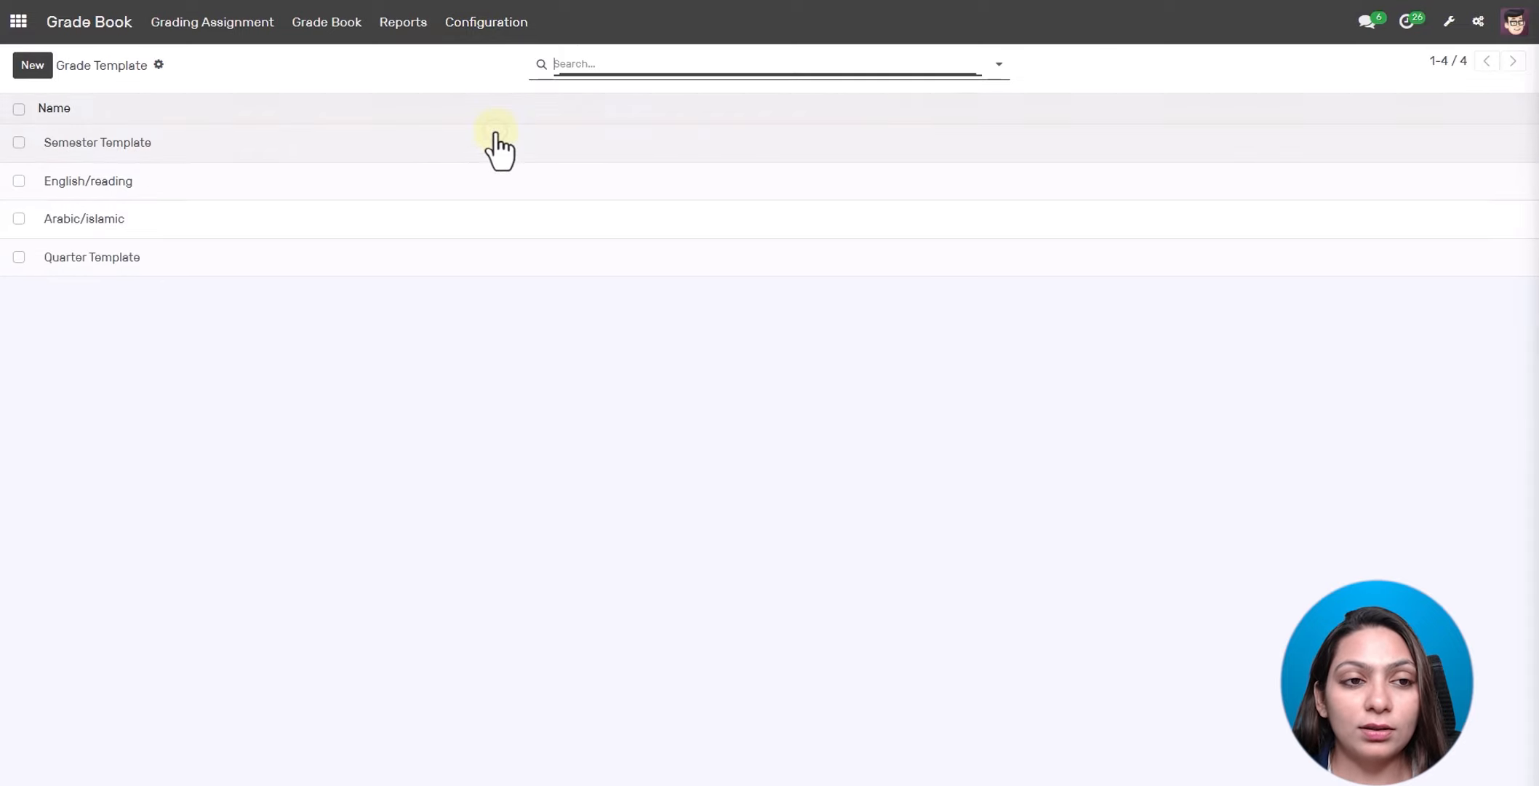
{"action": "left_click", "coordinate": [228, 143]}
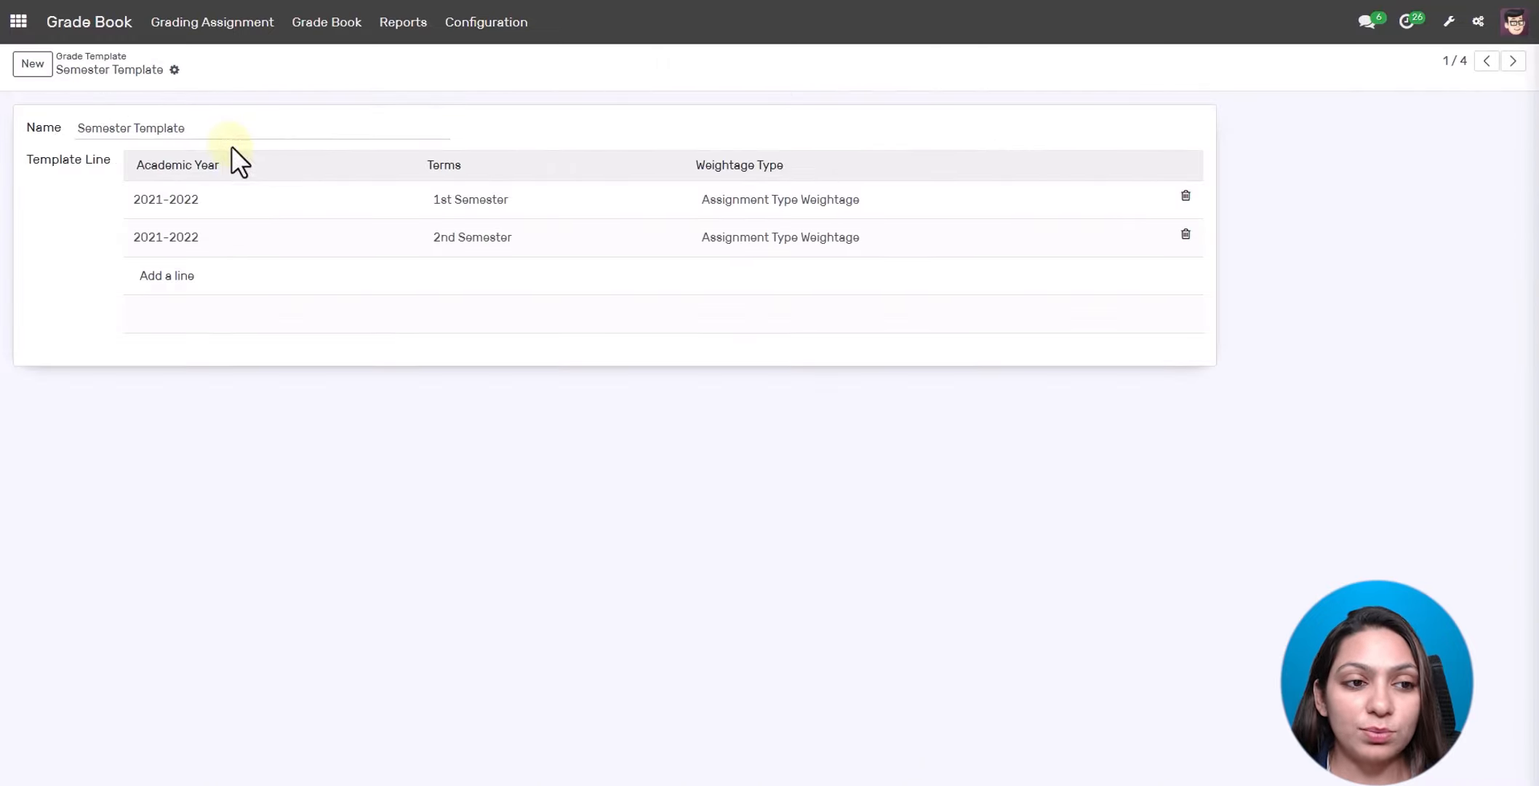
{"action": "left_click", "coordinate": [251, 205]}
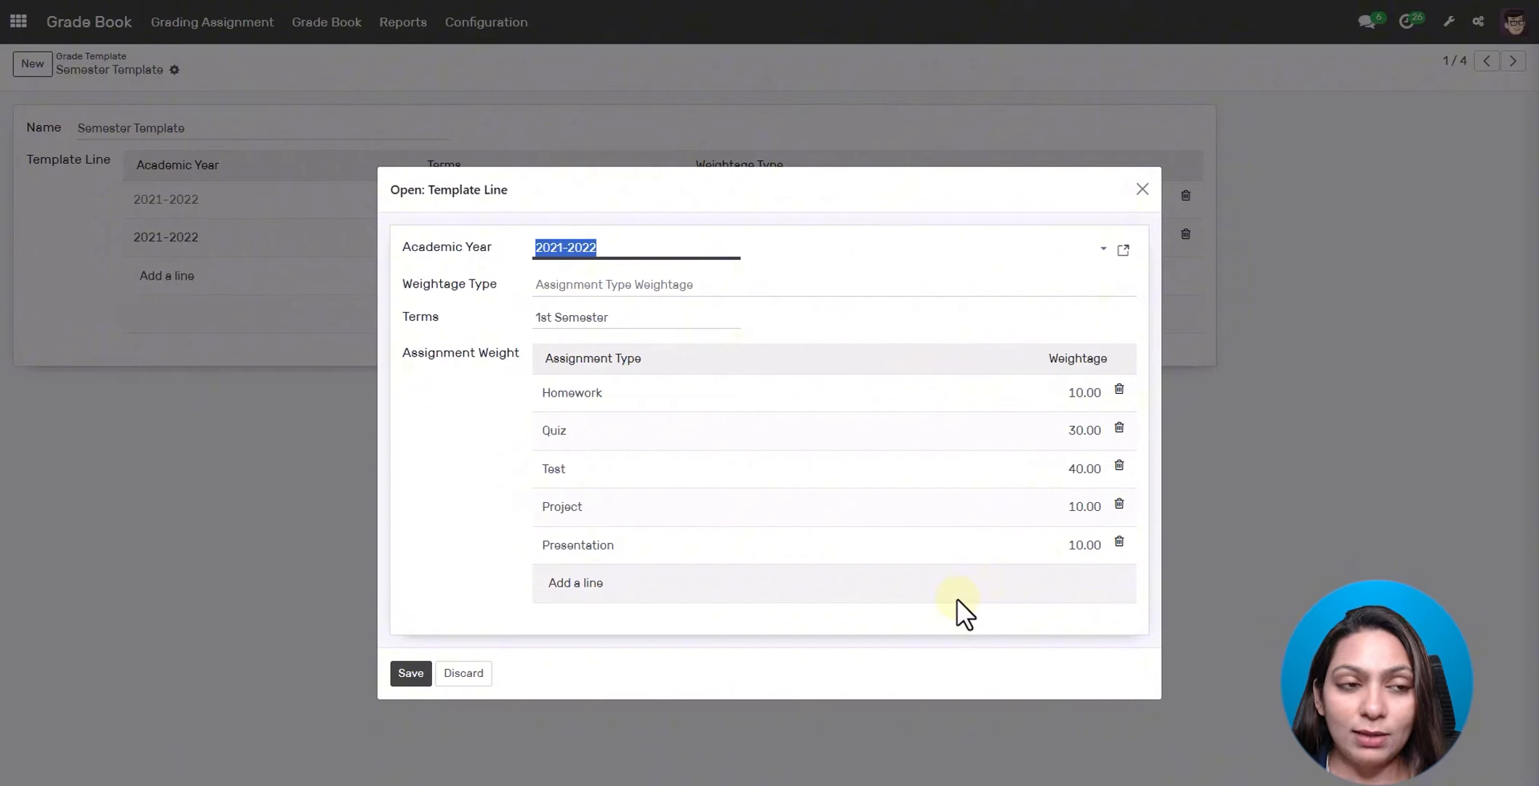
{"action": "left_click", "coordinate": [1143, 190]}
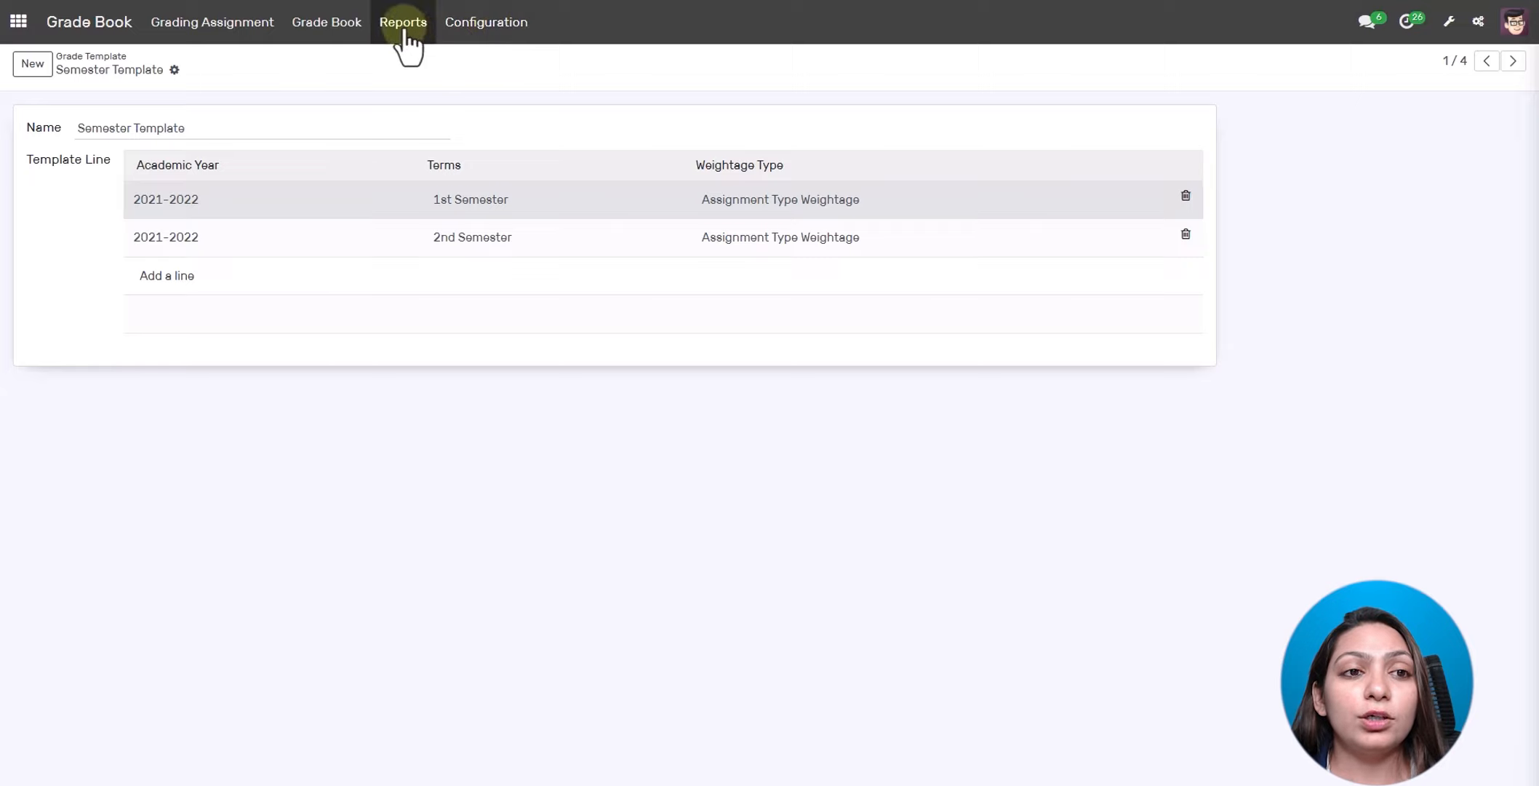
- Start a new gradebook for a student with course BOA-Sem-1 and year 2021-2022
{"action": "left_click", "coordinate": [348, 26]}
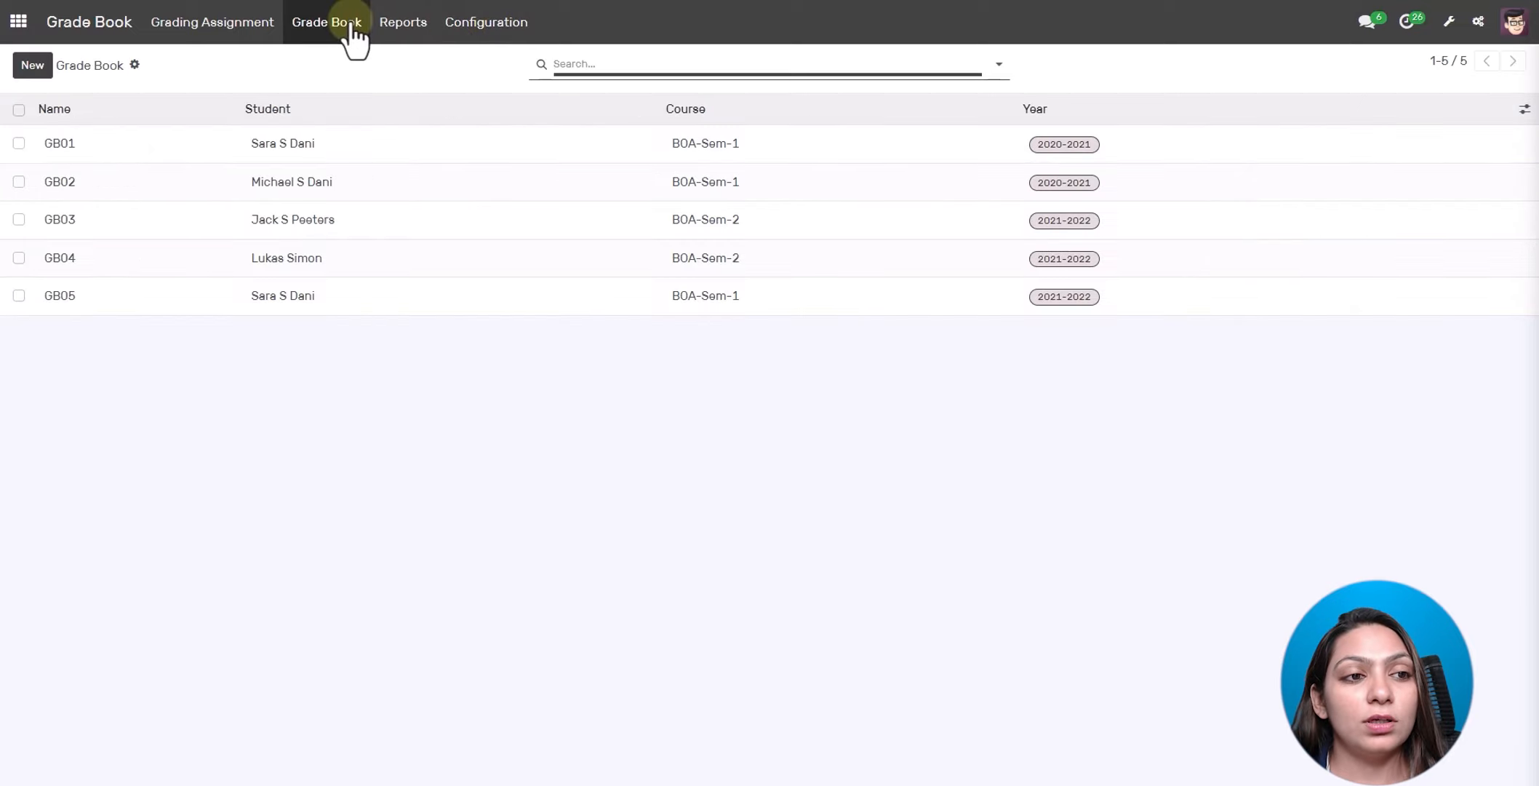
{"action": "left_click", "coordinate": [31, 65]}
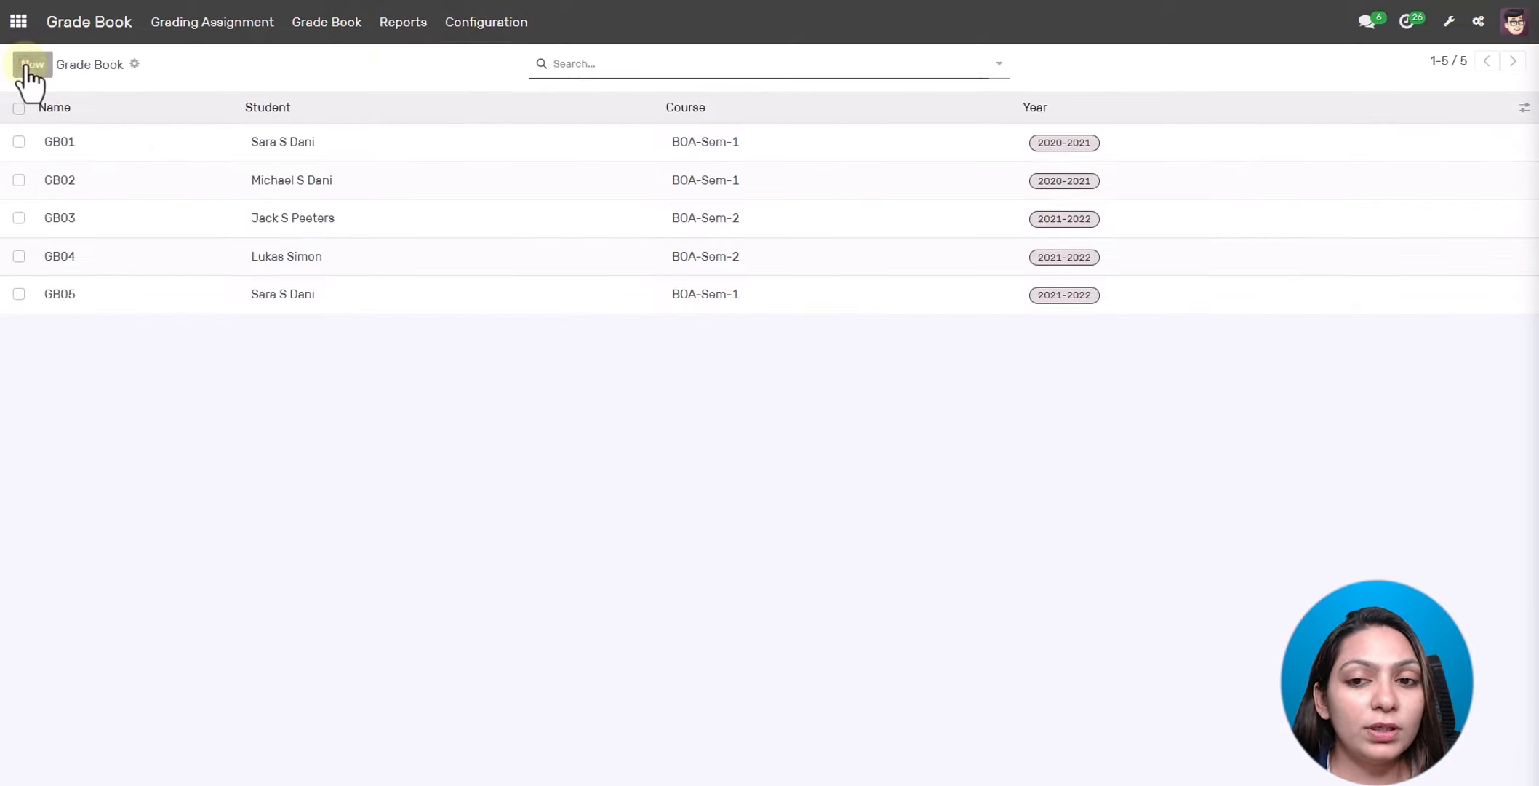
{"action": "left_click", "coordinate": [608, 167]}
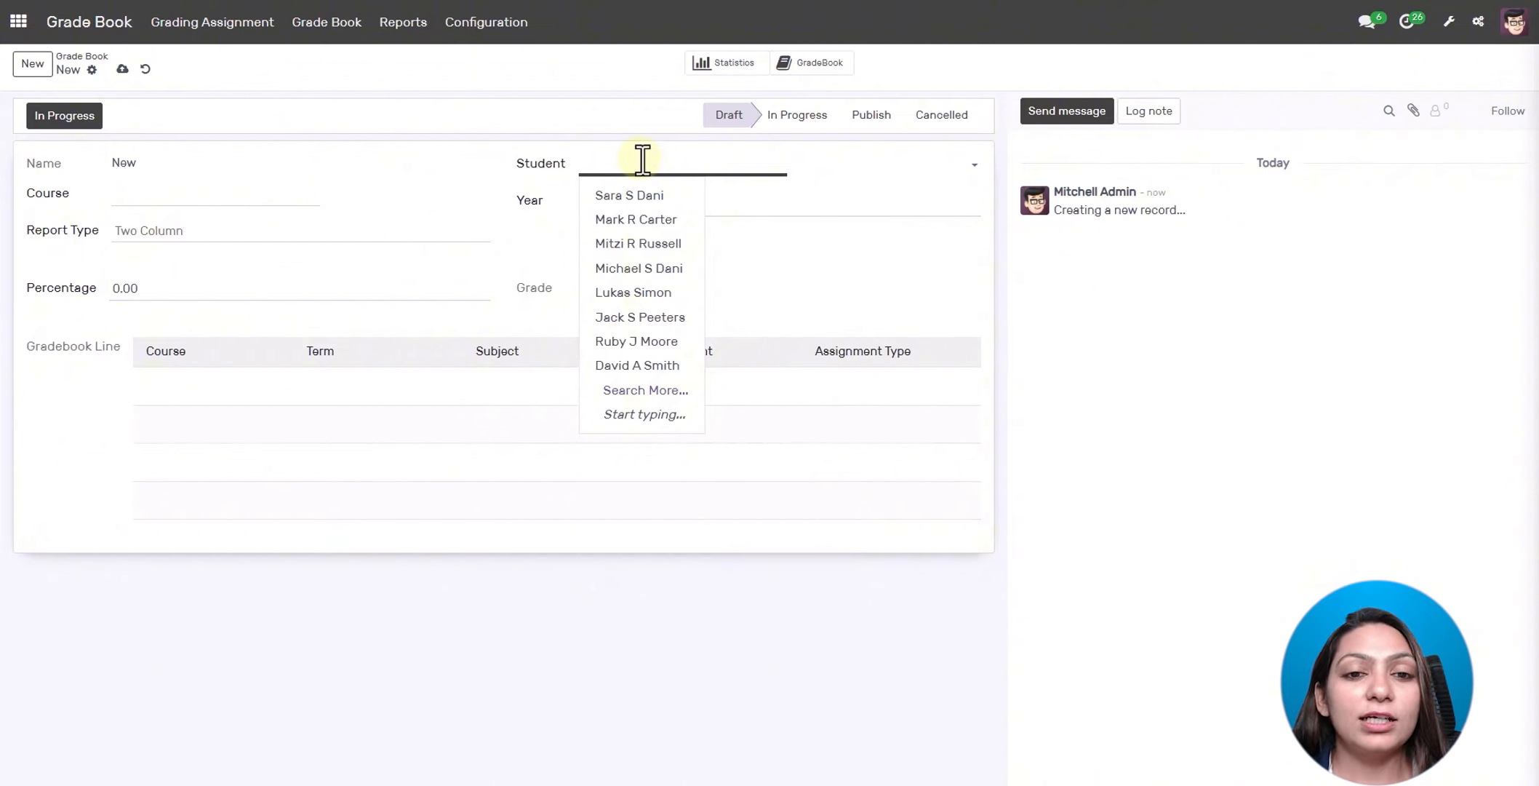
{"action": "left_click", "coordinate": [641, 196]}
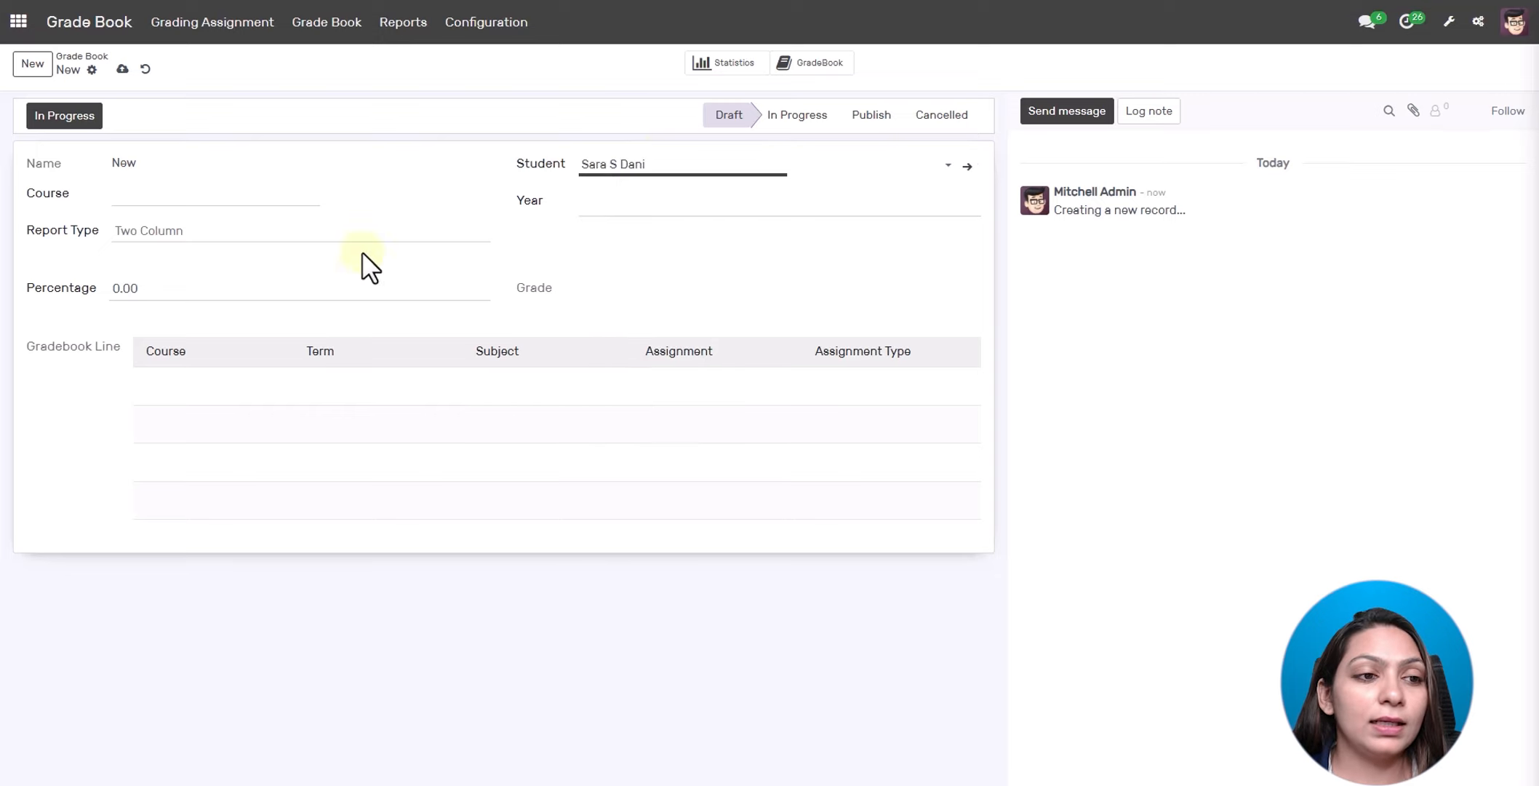
{"action": "left_click", "coordinate": [187, 195]}
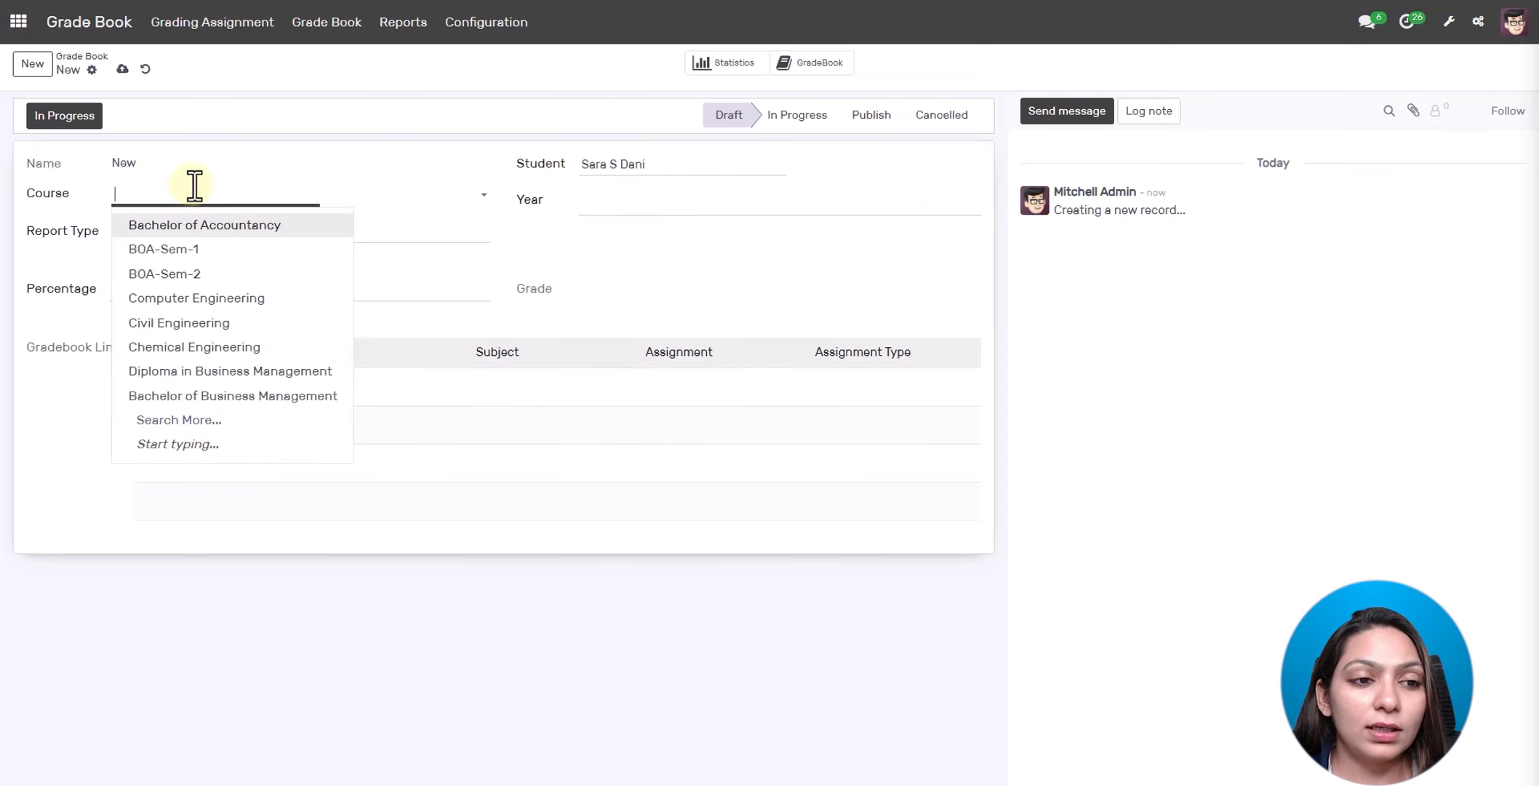
{"action": "left_click", "coordinate": [184, 249]}
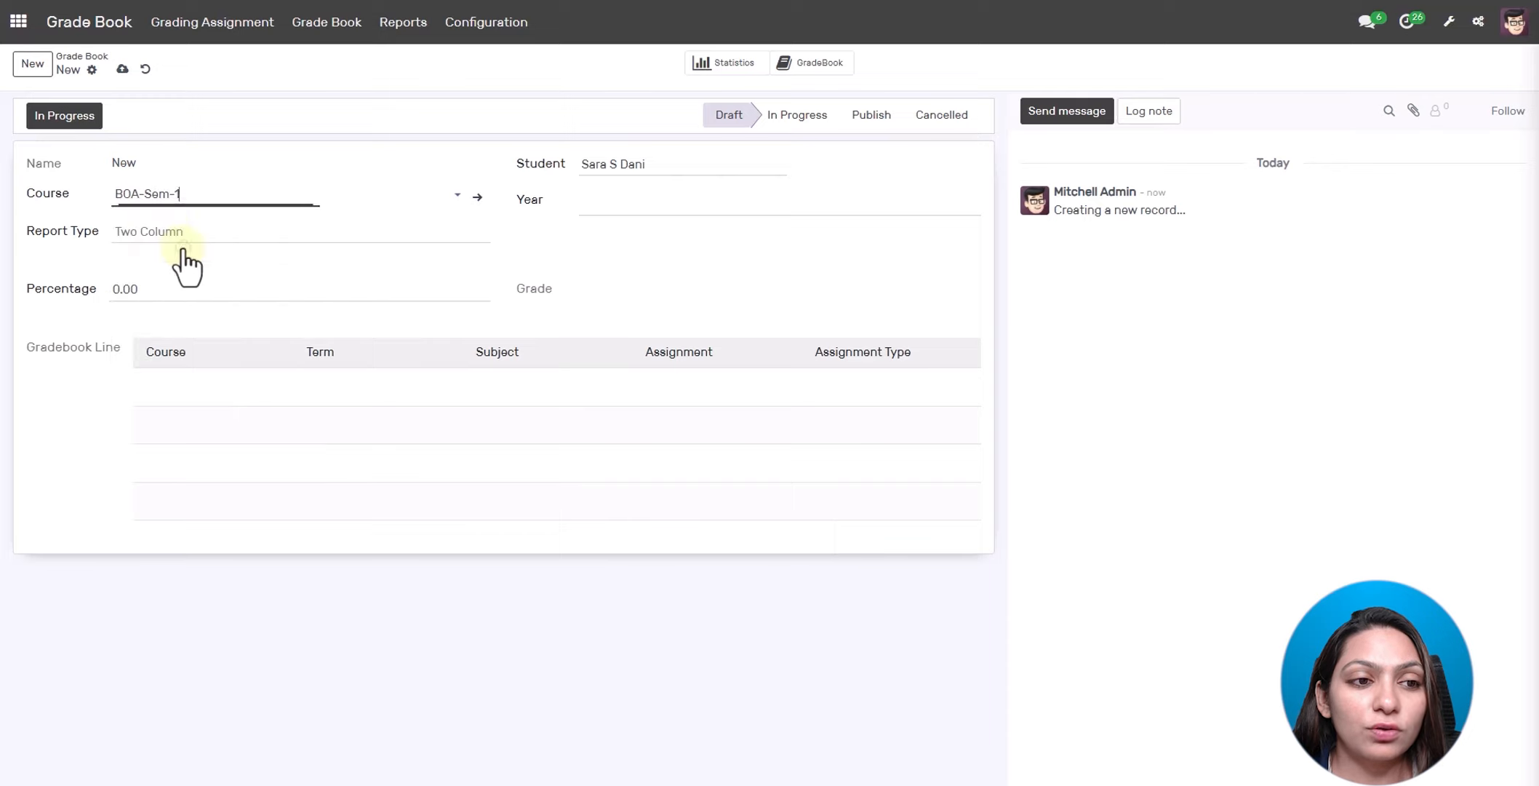
{"action": "left_click", "coordinate": [642, 198]}
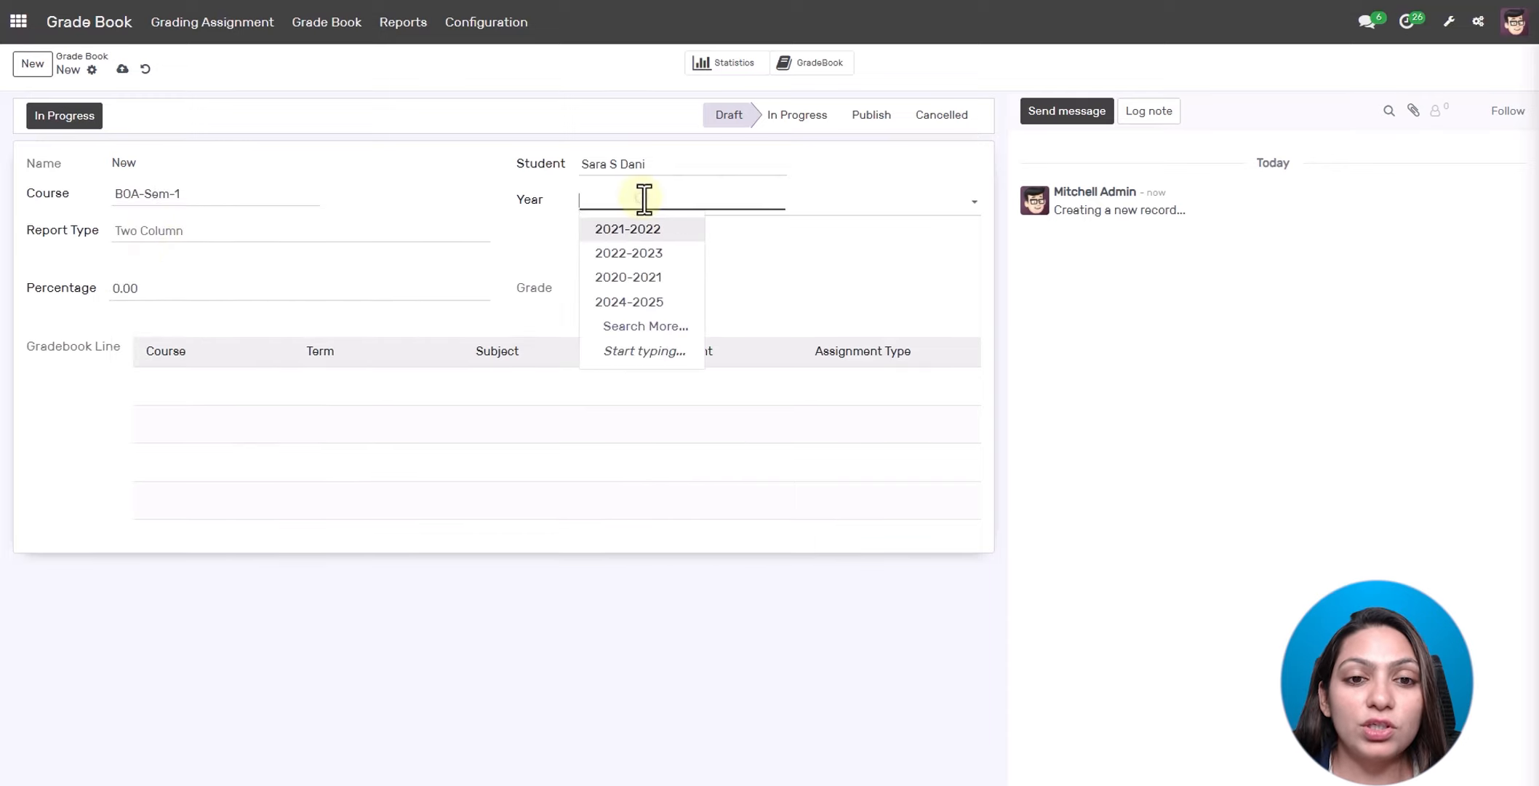
{"action": "left_click", "coordinate": [640, 229]}
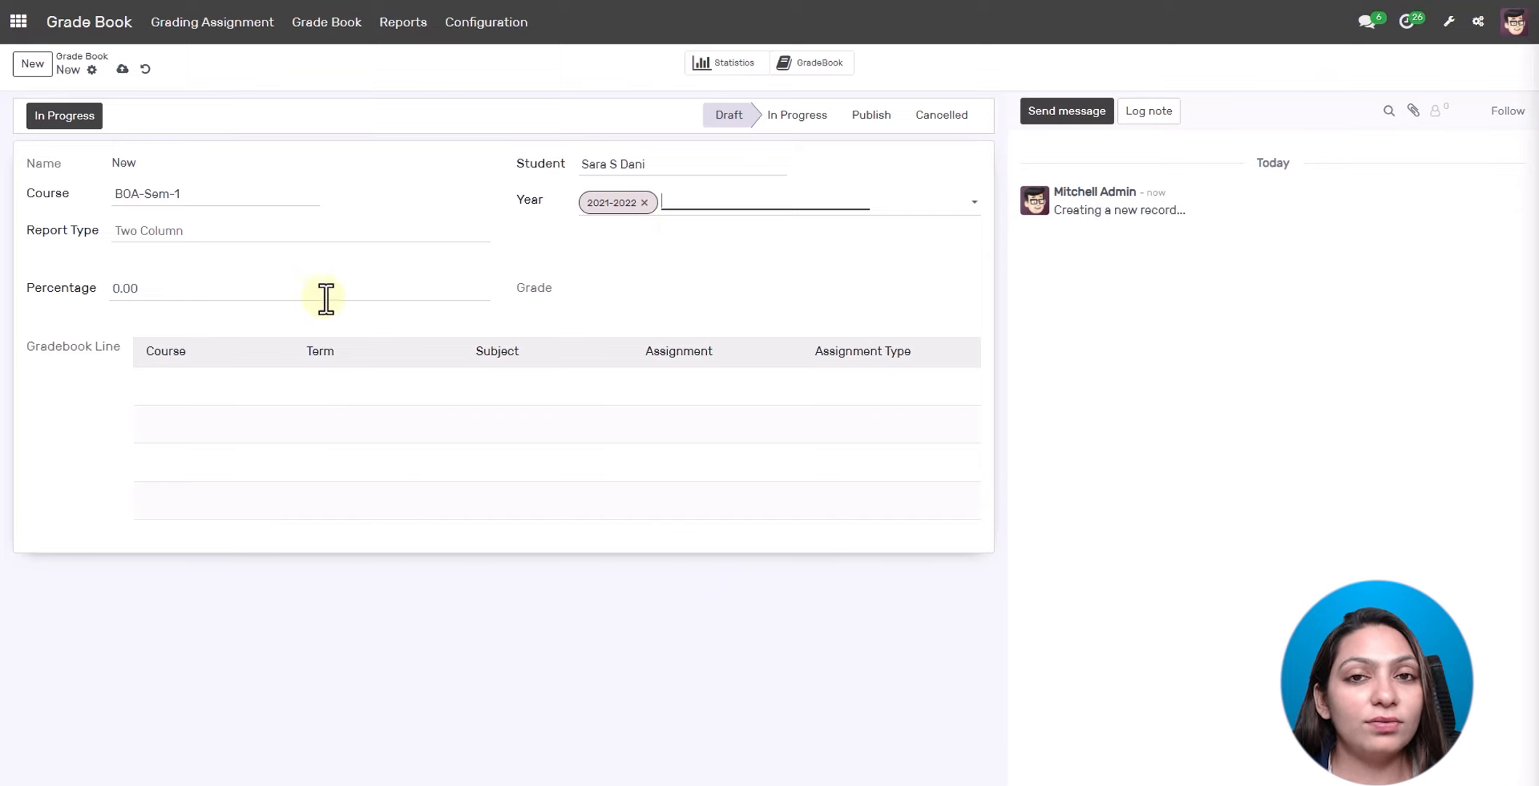
- Save gradebook GB06 and set it to In Progress
{"action": "left_click", "coordinate": [122, 69]}
{"action": "left_click", "coordinate": [83, 120]}
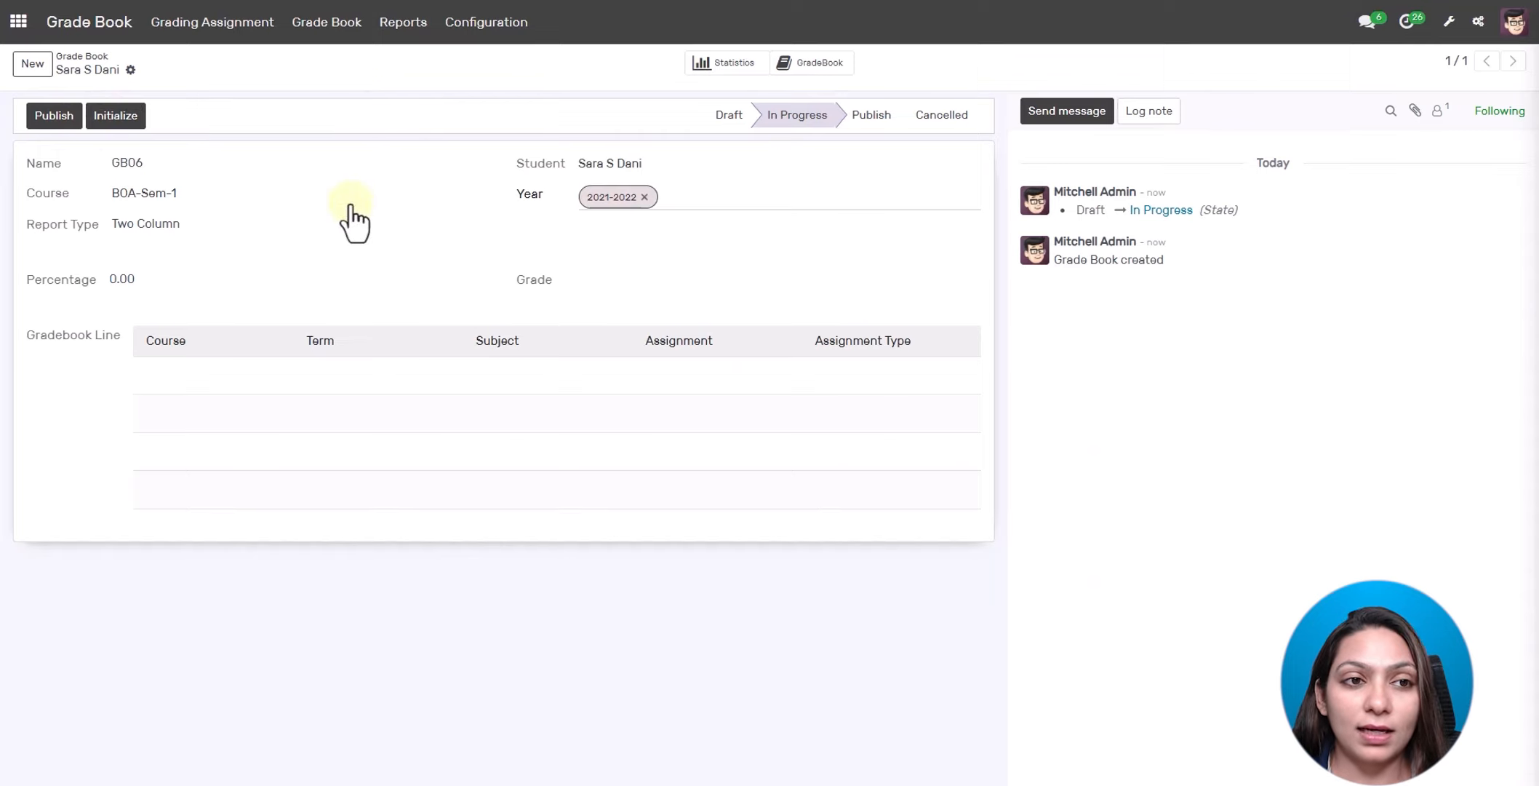
{"action": "left_click", "coordinate": [216, 31]}
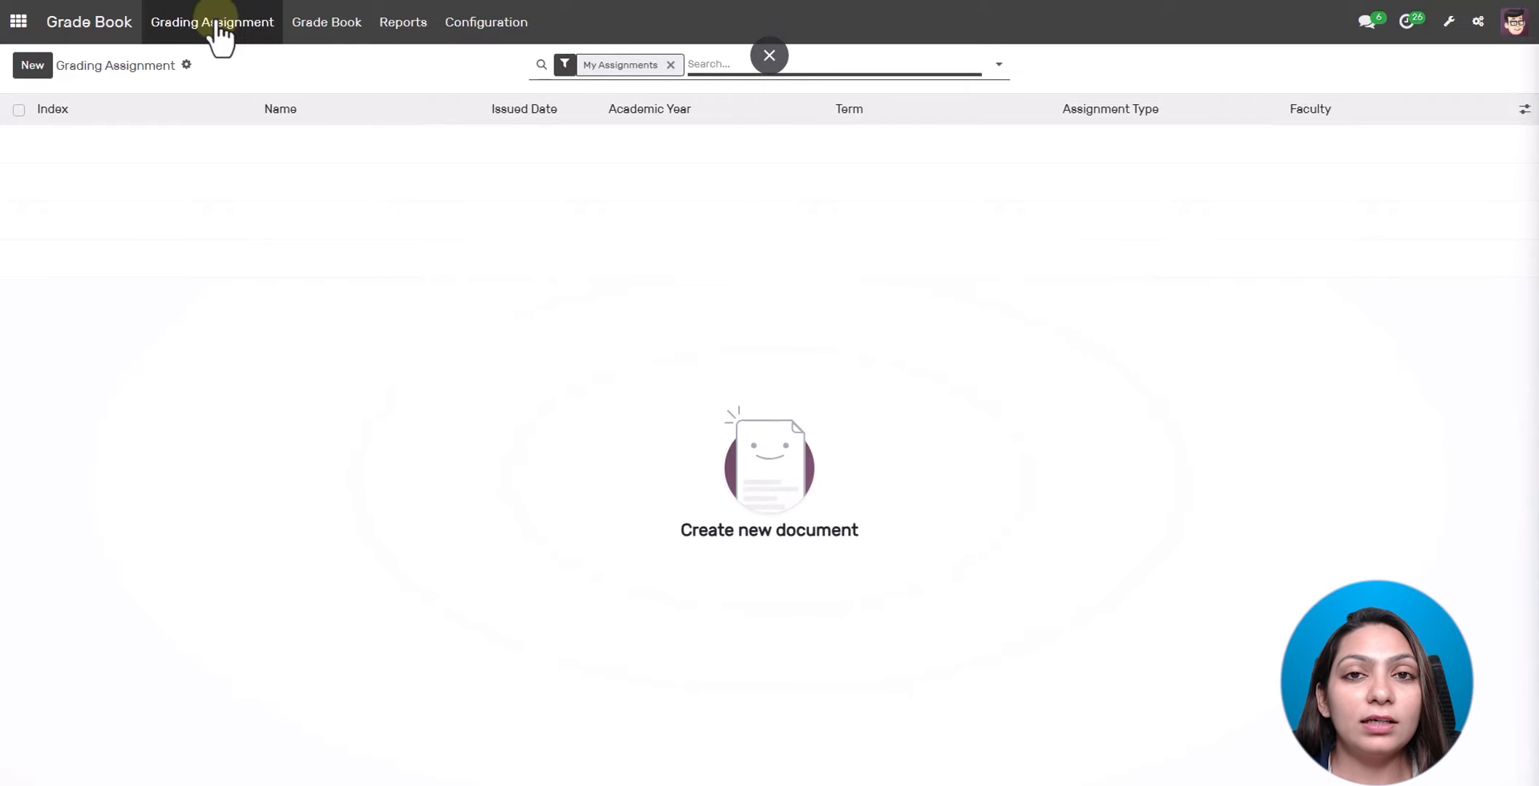
- Create a grading assignment named 'Demo Assign' issued on 18 November 2024
{"action": "left_click", "coordinate": [671, 65]}
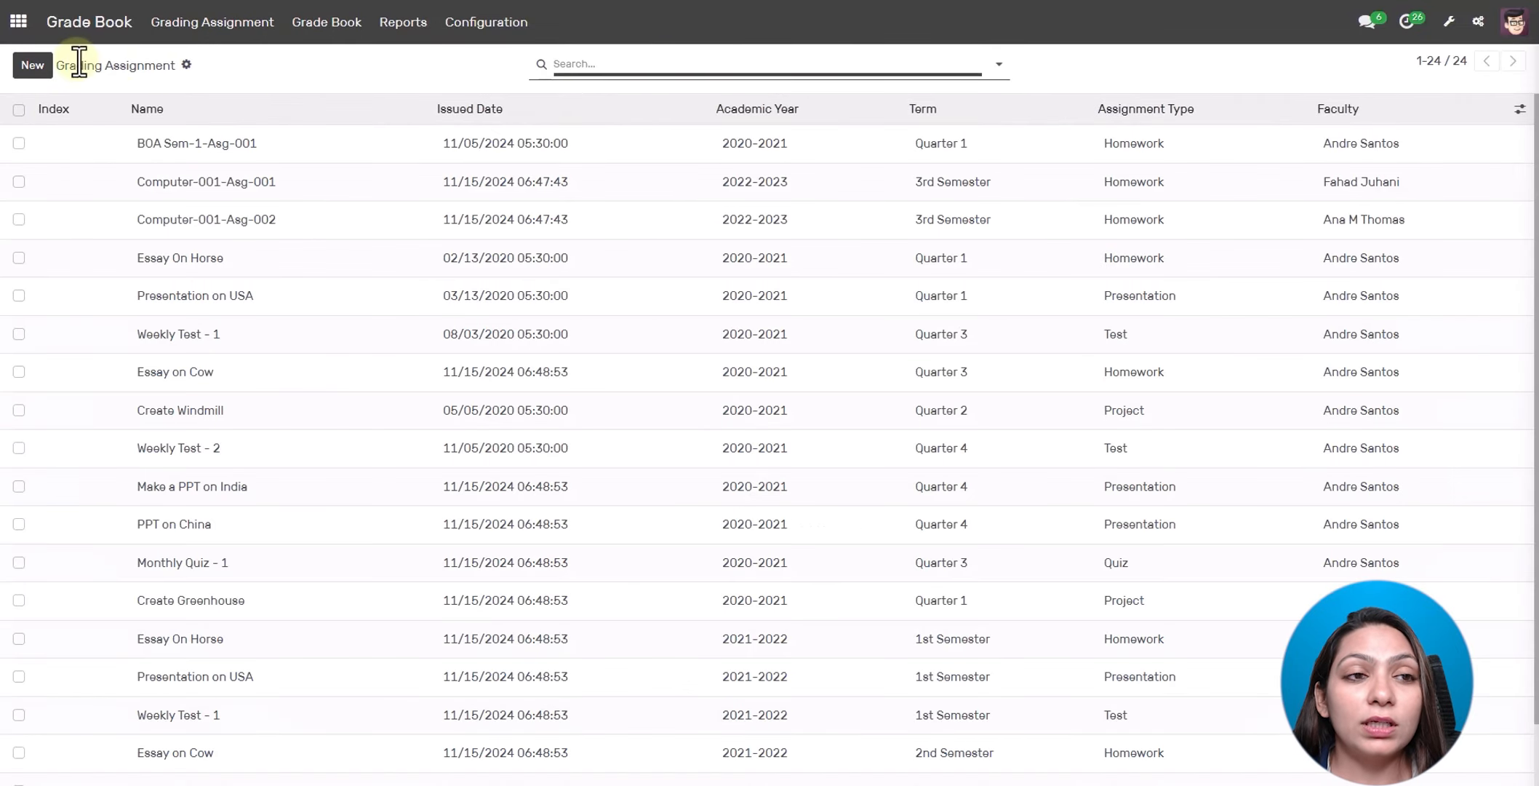
{"action": "left_click", "coordinate": [34, 66]}
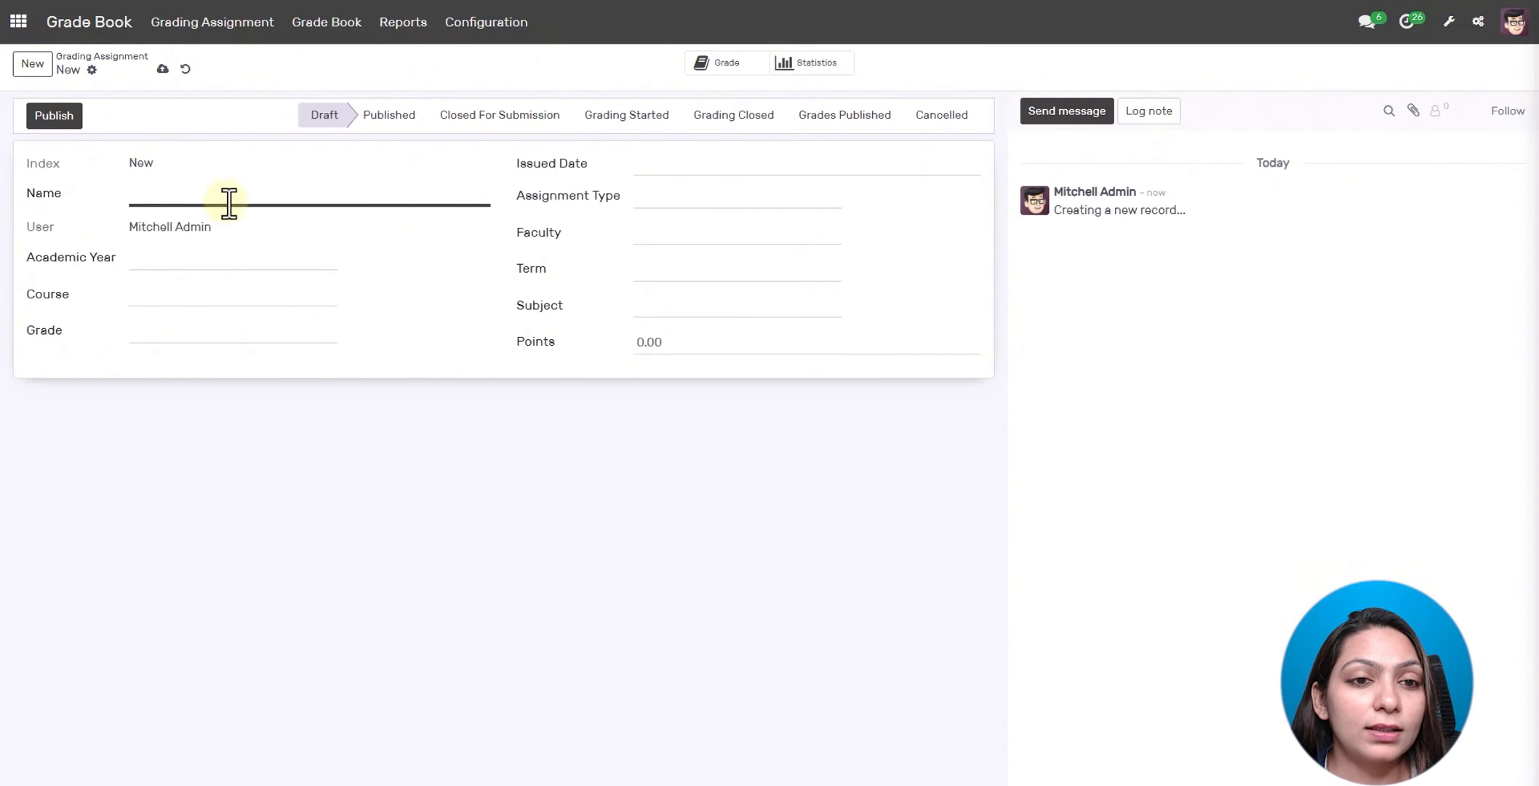
{"action": "left_click", "coordinate": [679, 175]}
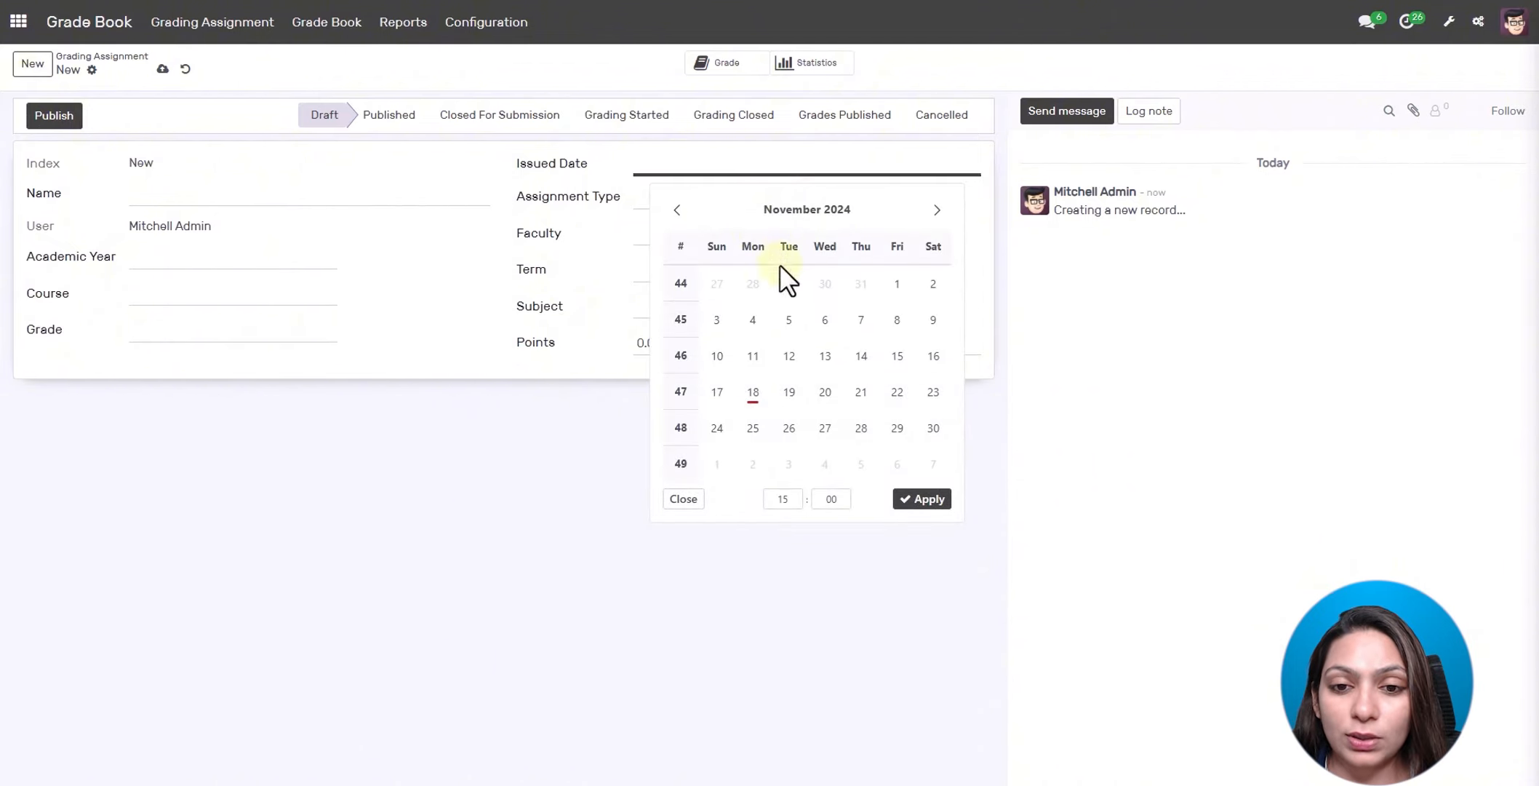
{"action": "left_click", "coordinate": [753, 392]}
{"action": "left_click", "coordinate": [335, 197]}
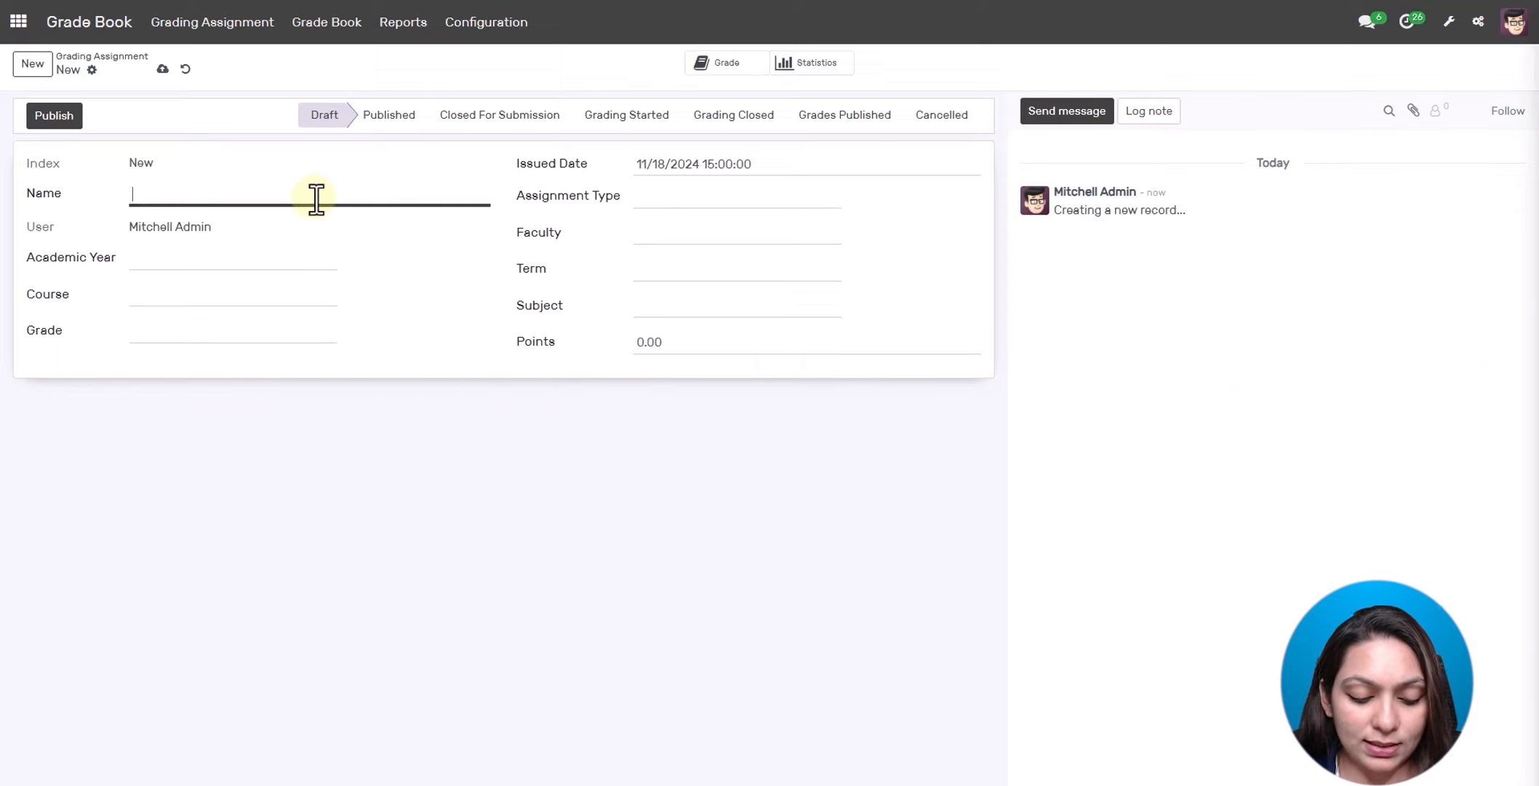
{"action": "type", "text": "Demo Assign"}
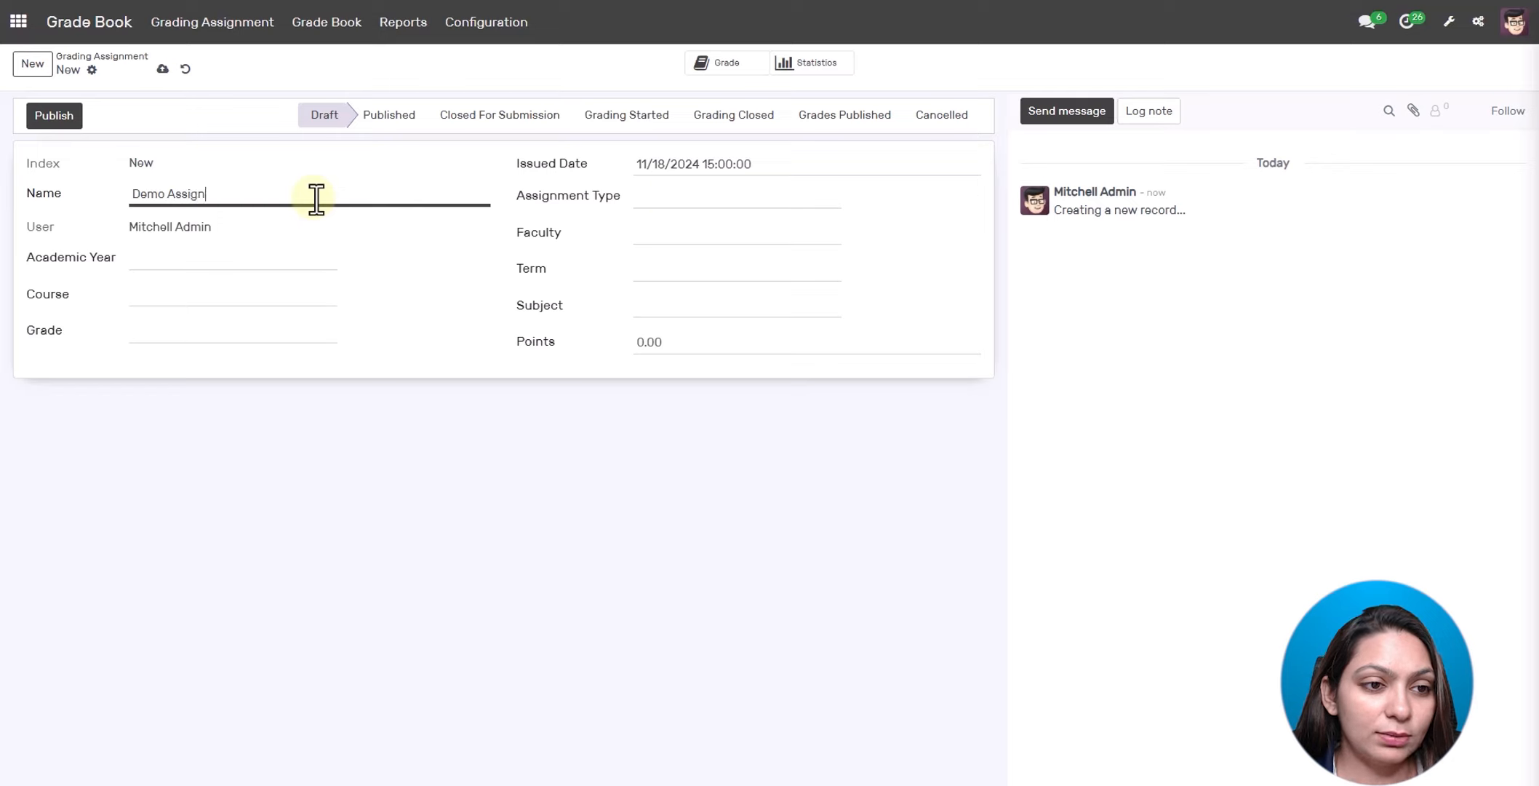
- Set it to Homework with a faculty member, academic year 2021-2022 and 1st Semester
{"action": "left_click", "coordinate": [673, 198]}
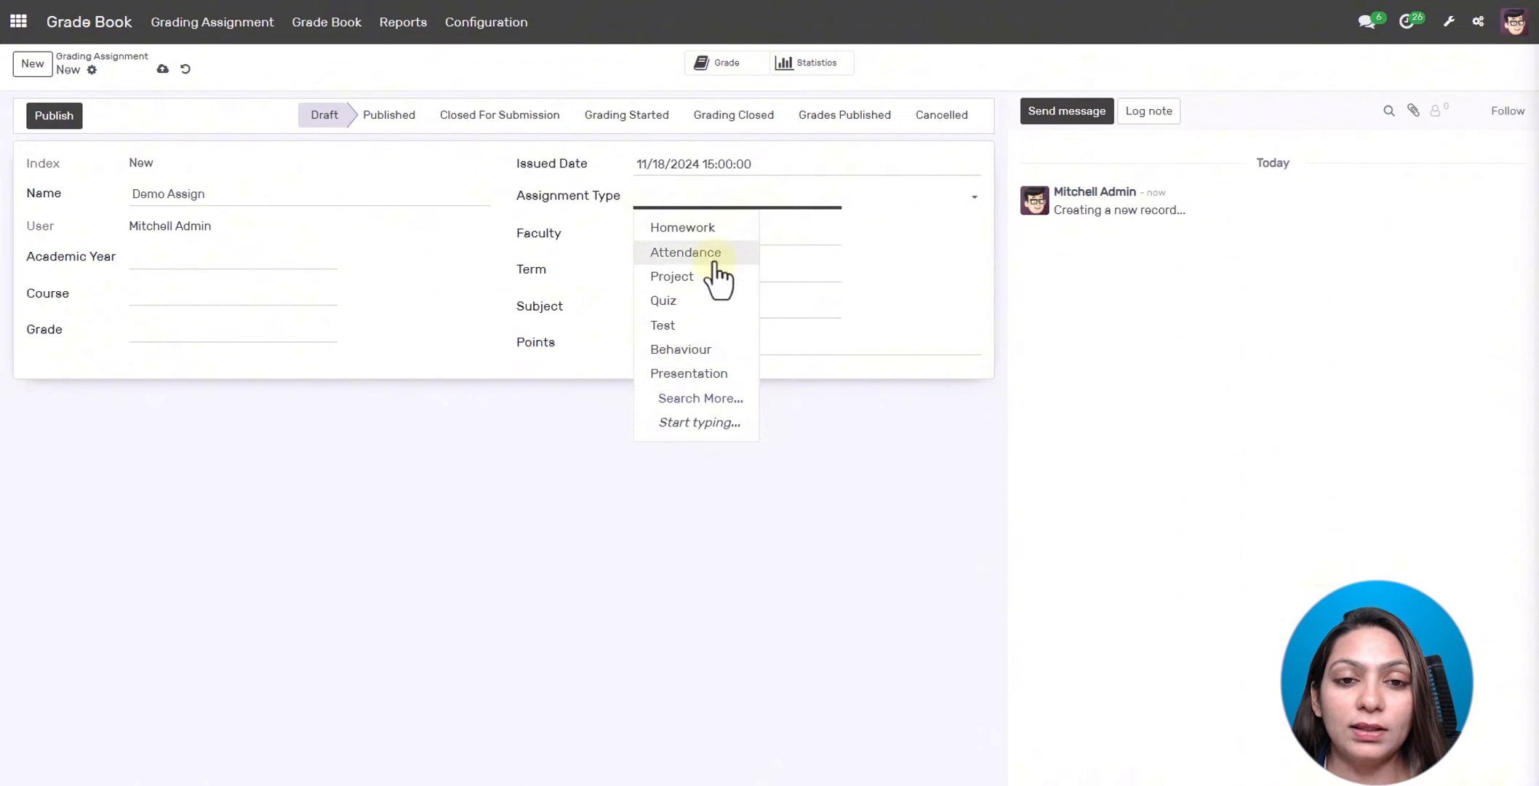
{"action": "left_click", "coordinate": [703, 240]}
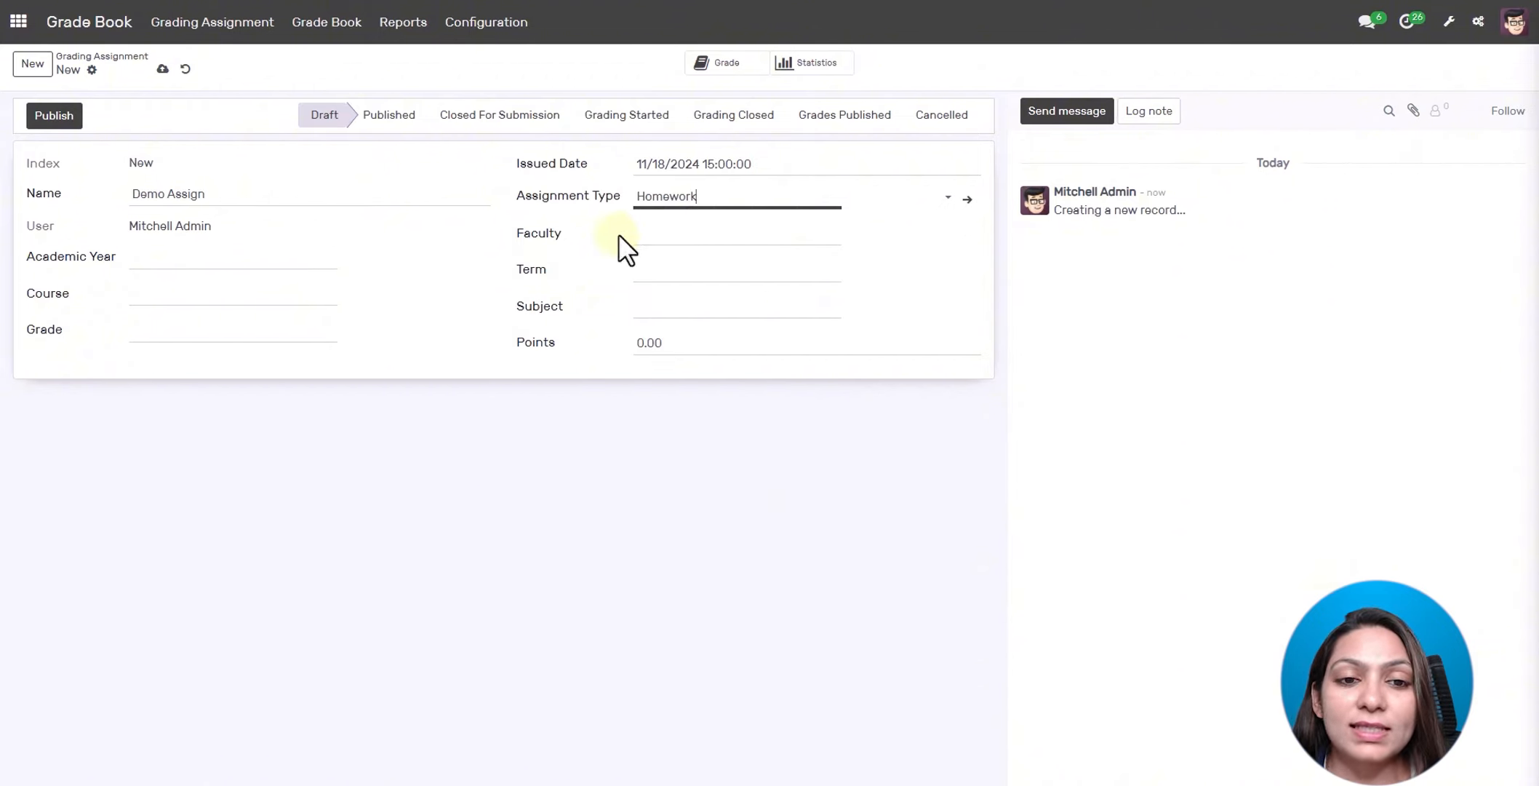
{"action": "left_click", "coordinate": [668, 233]}
{"action": "left_click", "coordinate": [678, 268]}
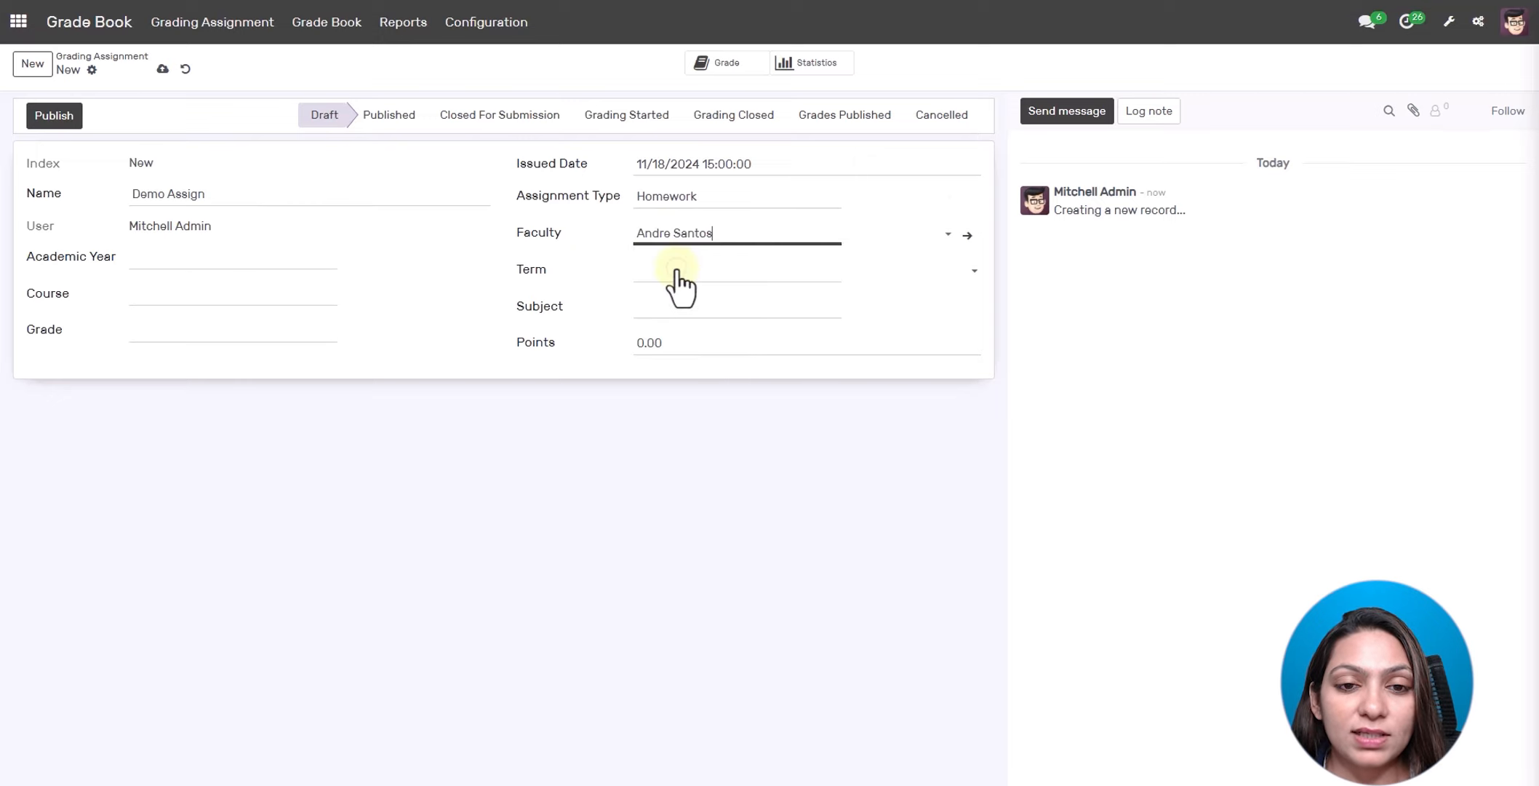
{"action": "left_click", "coordinate": [278, 260]}
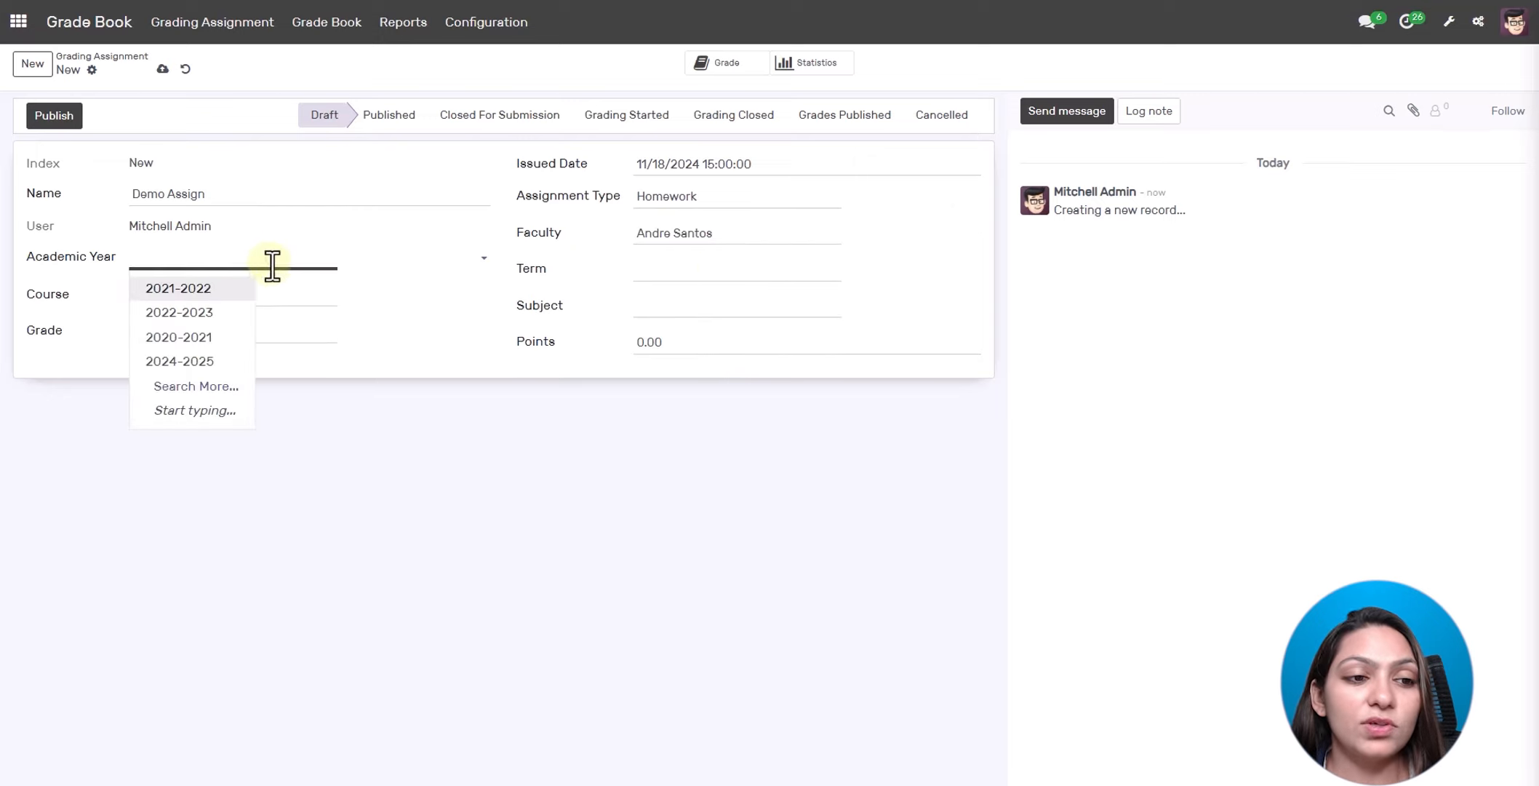
{"action": "left_click", "coordinate": [212, 290]}
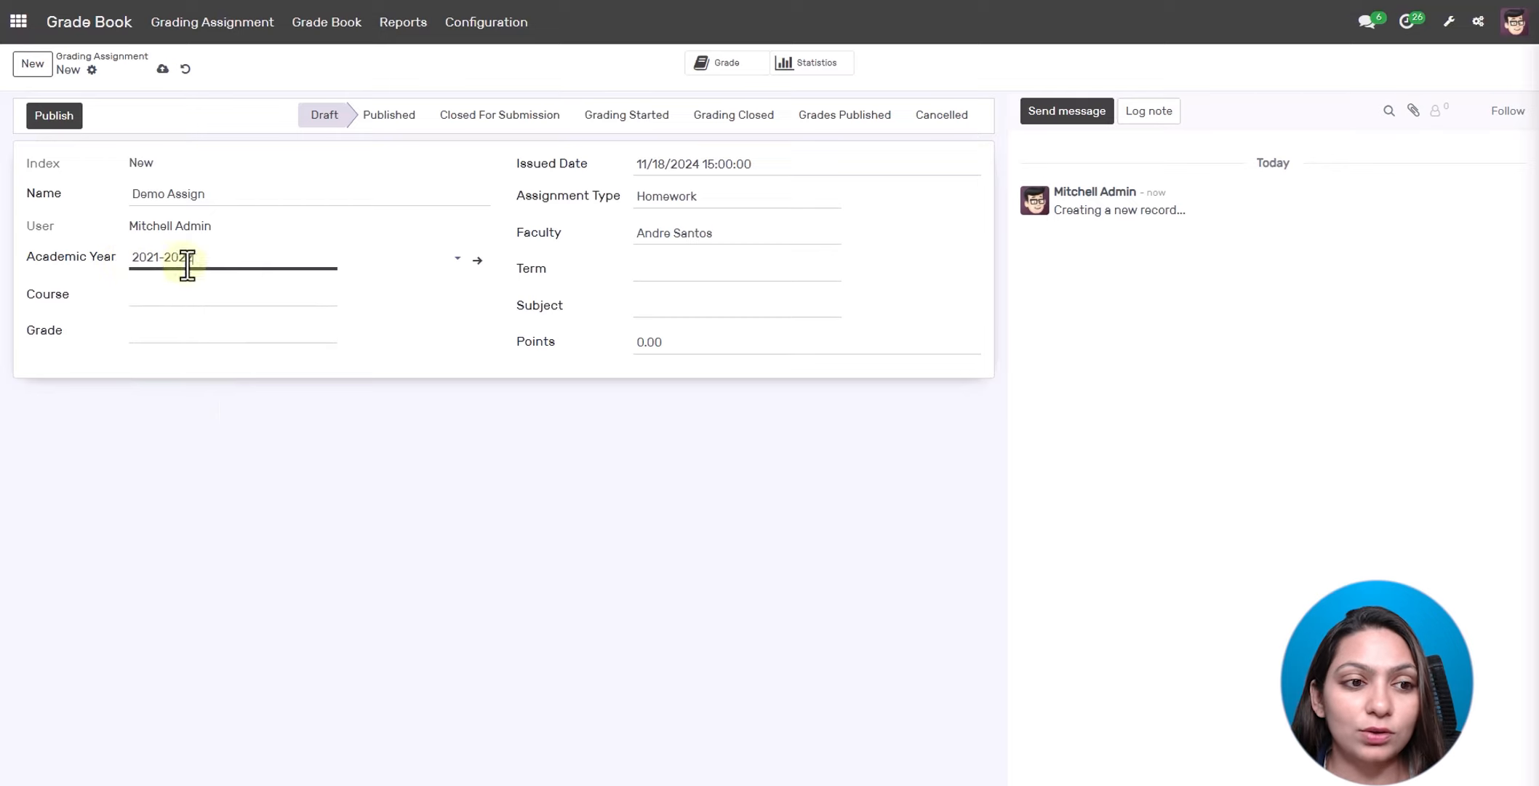
{"action": "left_click", "coordinate": [650, 266]}
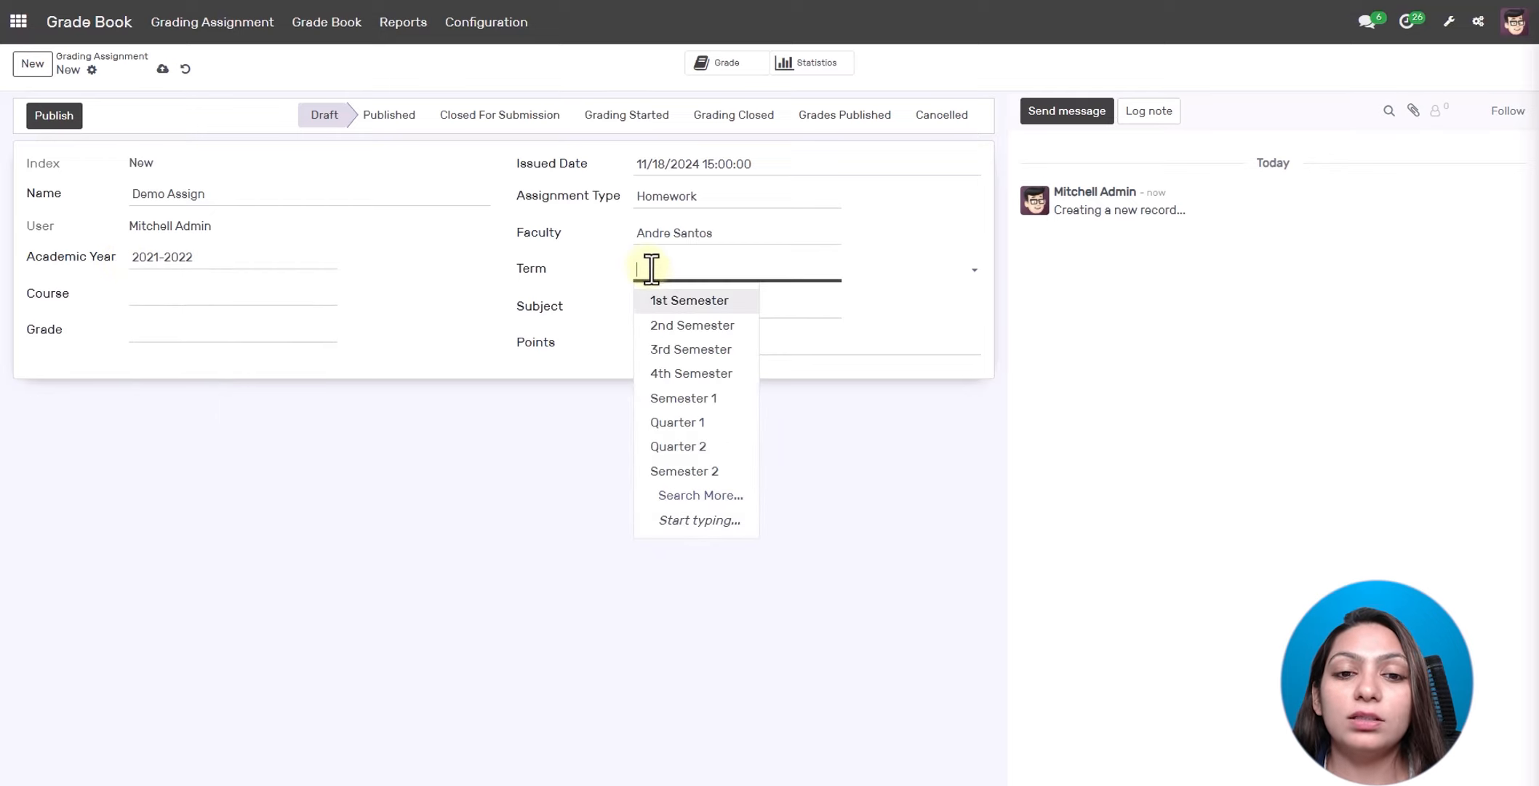
{"action": "left_click", "coordinate": [665, 303]}
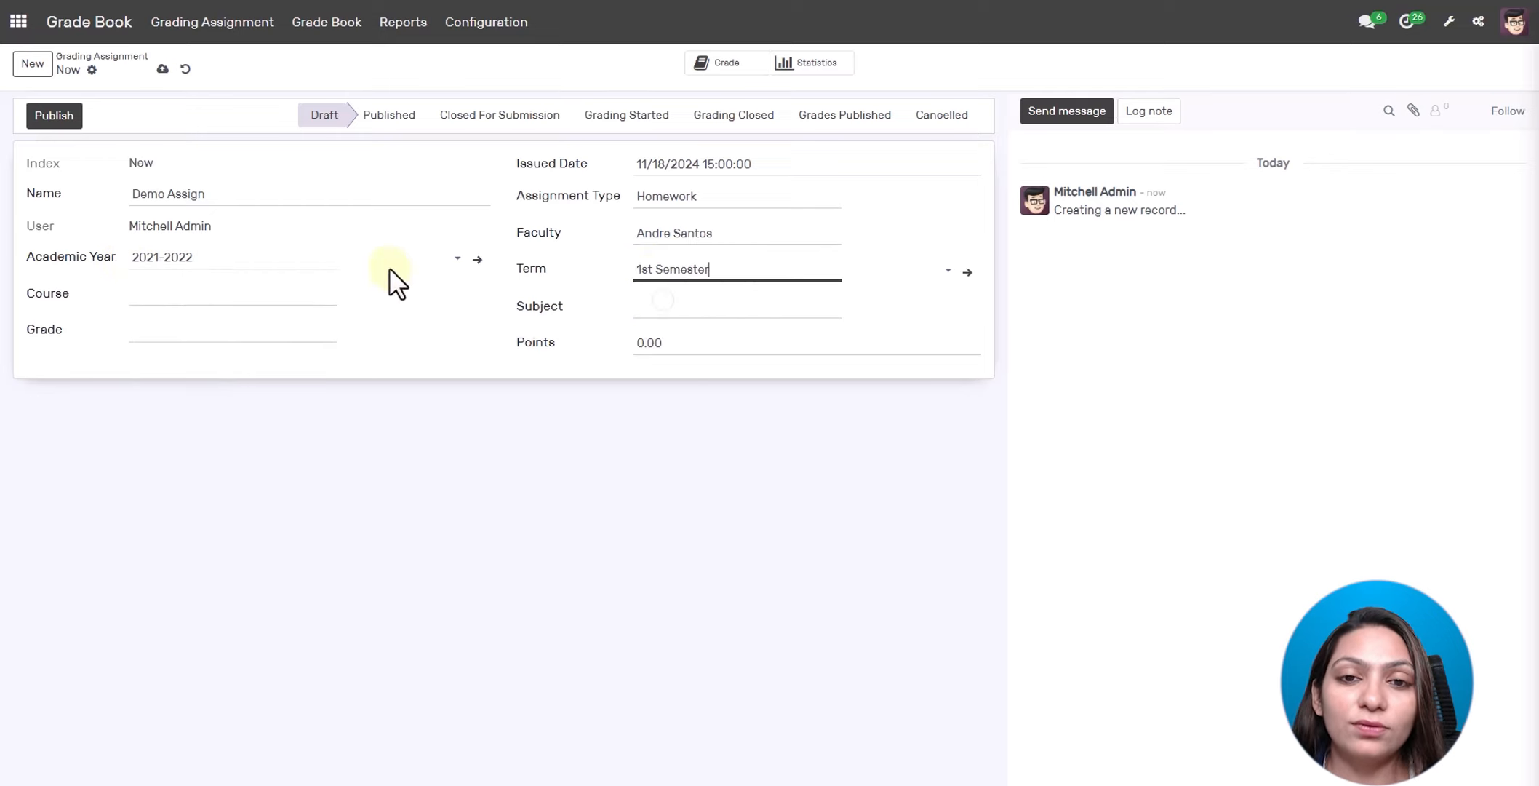
- Assign course BOA-Sem-1, subject Financial Accounting, Point grading and 50 points
{"action": "left_click", "coordinate": [264, 294]}
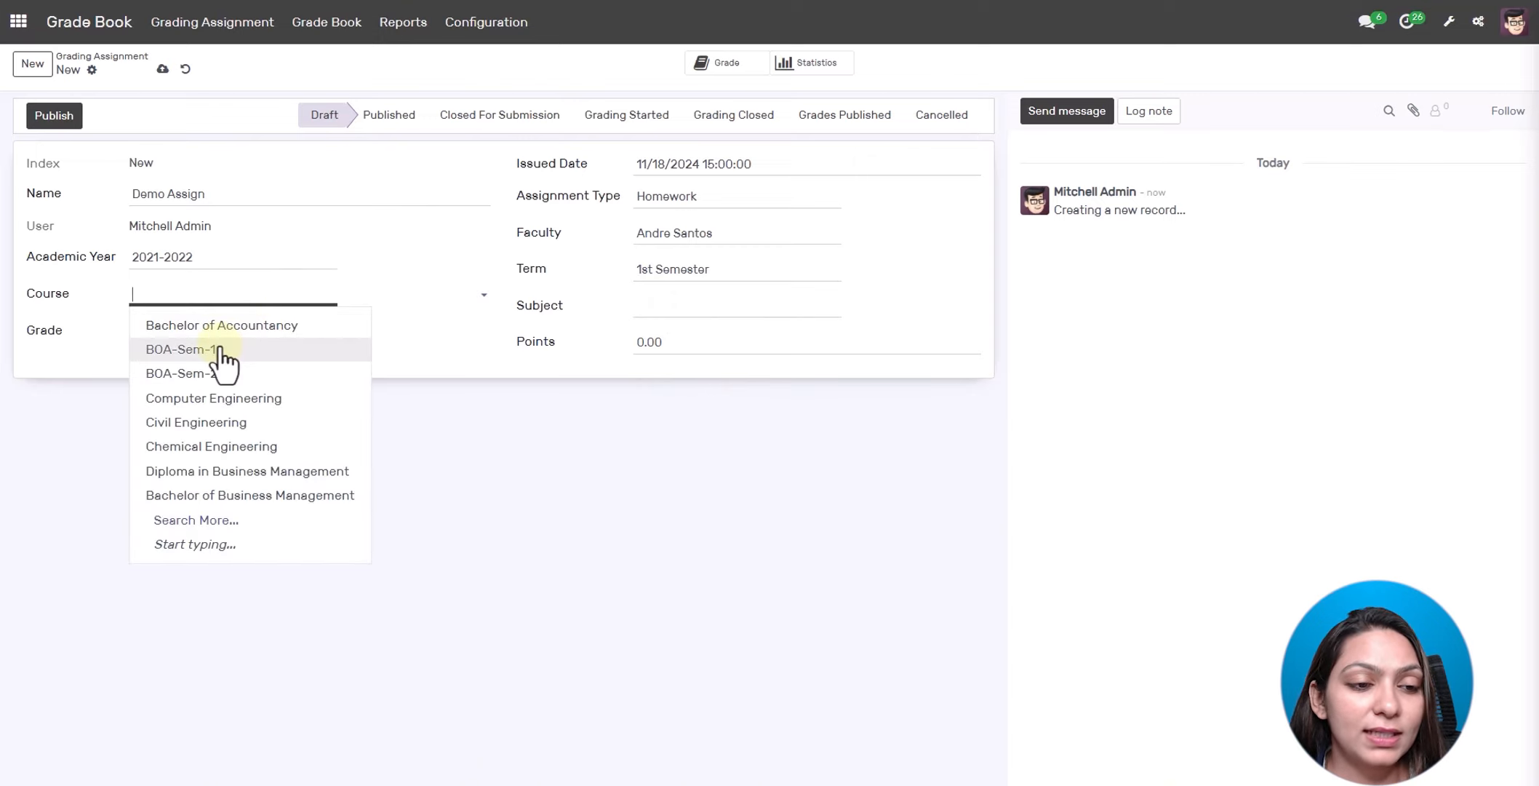
{"action": "left_click", "coordinate": [220, 352]}
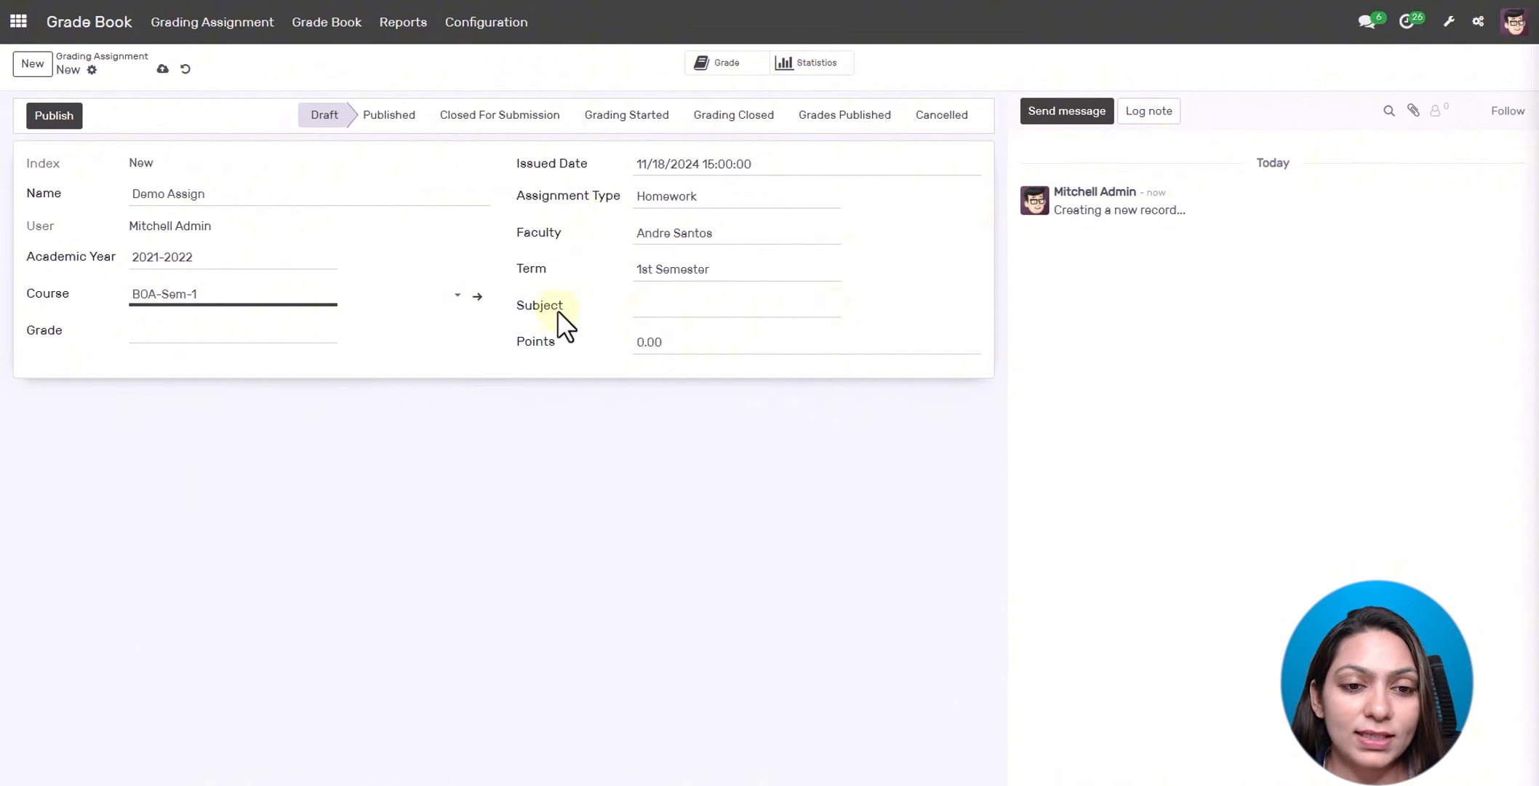
{"action": "left_click", "coordinate": [657, 302]}
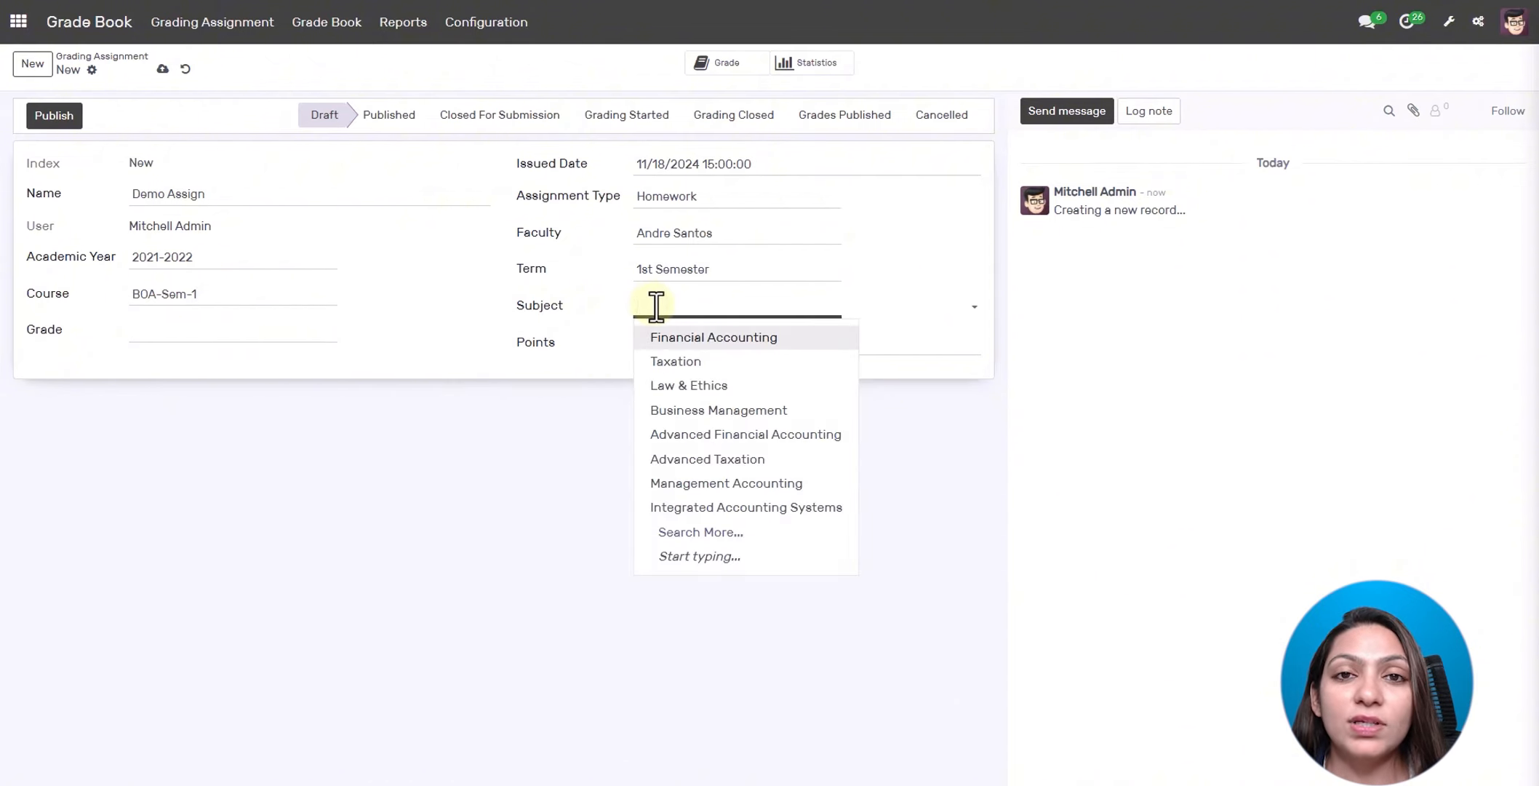
{"action": "left_click", "coordinate": [665, 341]}
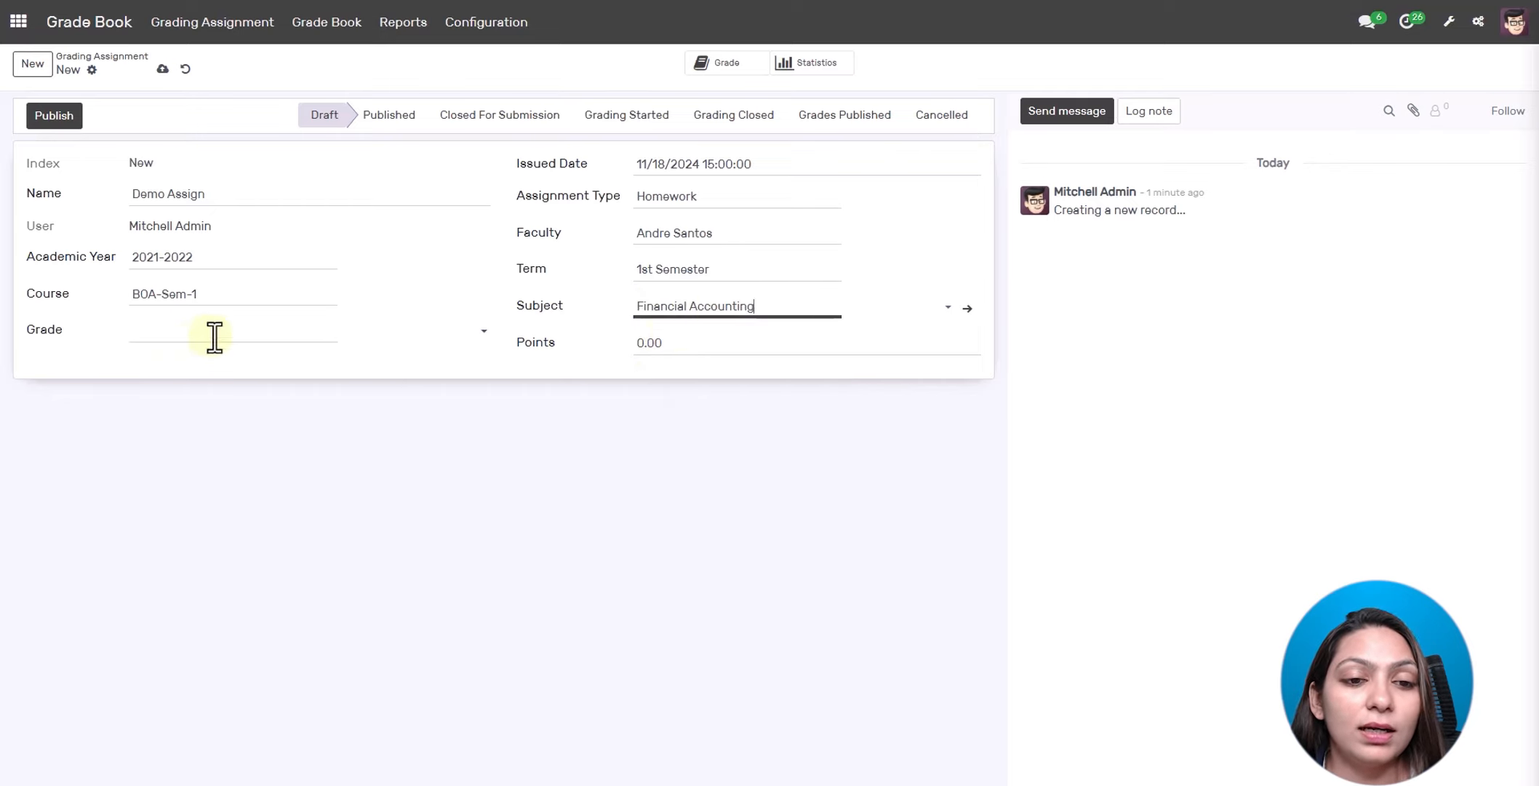
{"action": "left_click", "coordinate": [277, 338]}
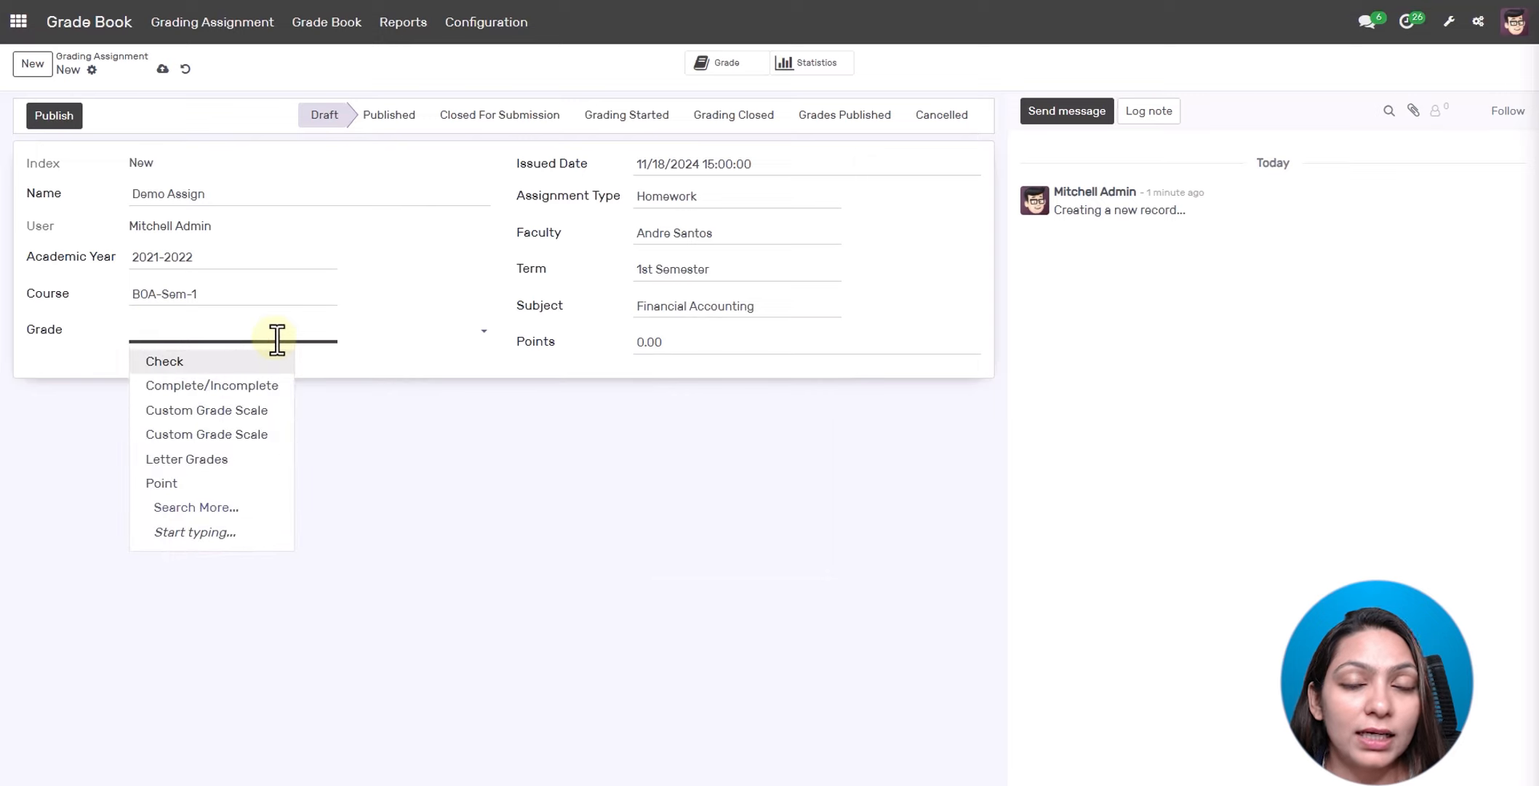
{"action": "left_click", "coordinate": [175, 484]}
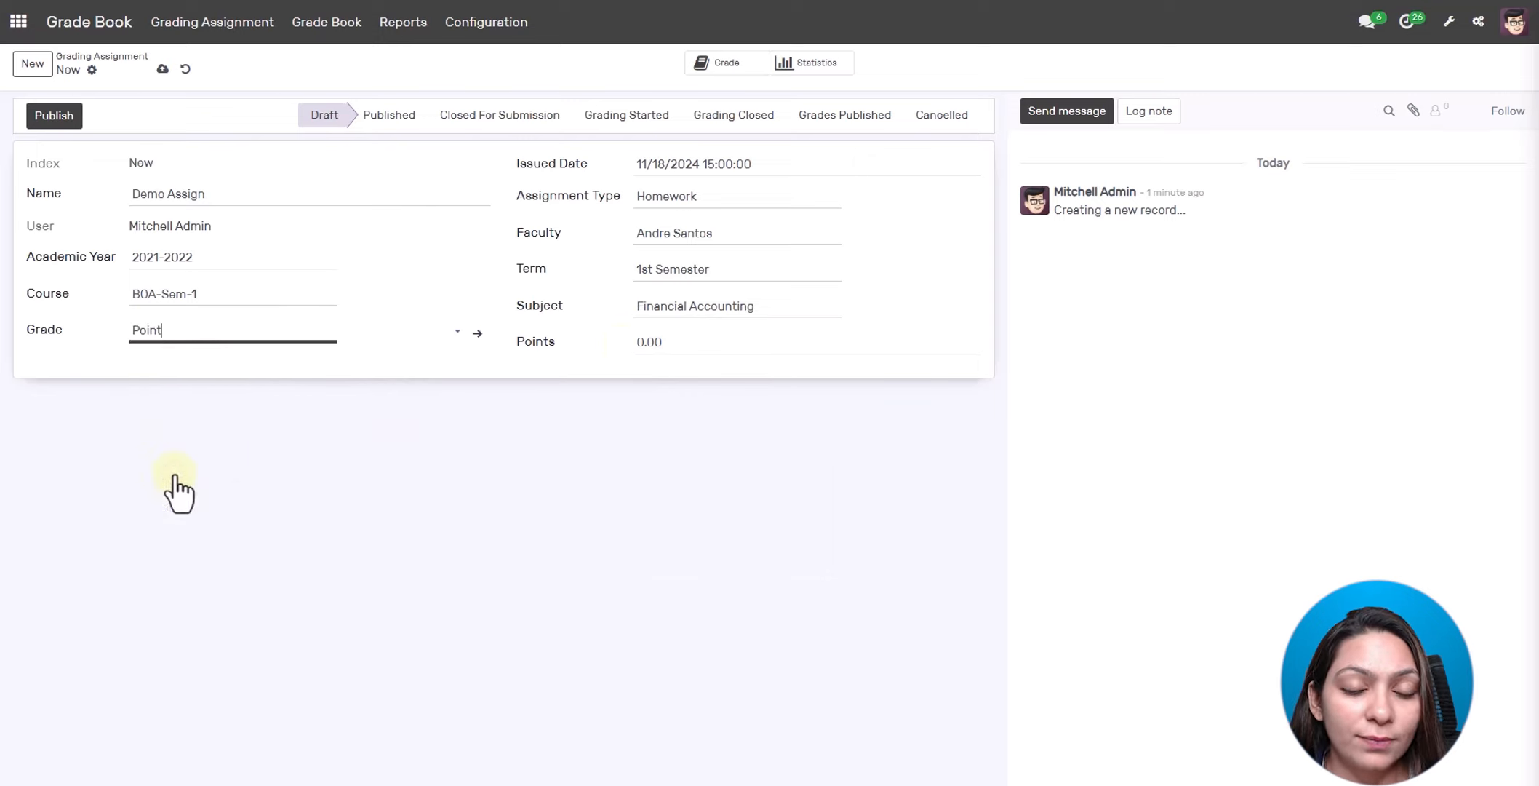
{"action": "left_click", "coordinate": [663, 348]}
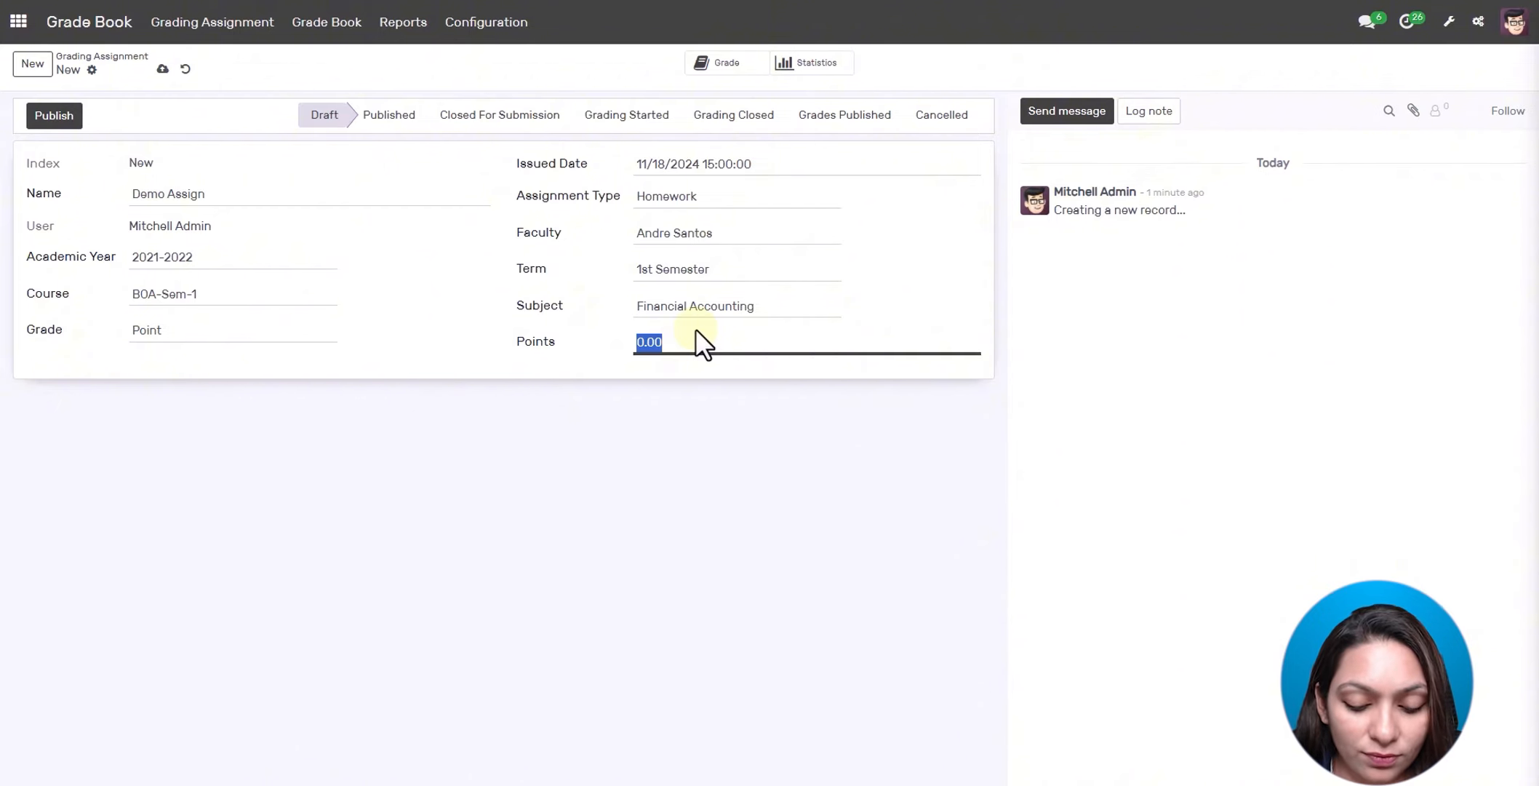
{"action": "type", "text": "50"}
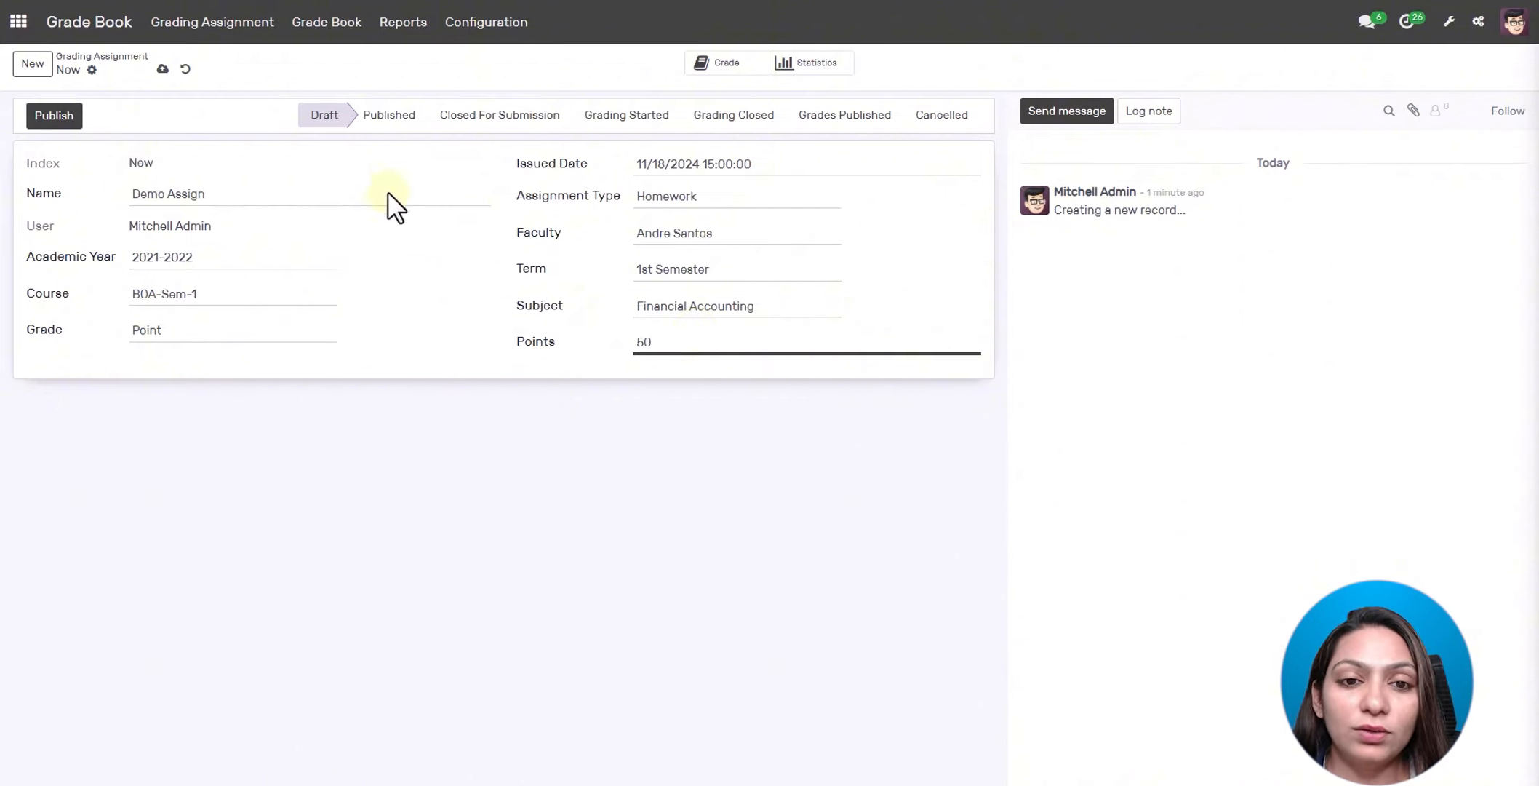
- Move Demo Assign (GA0023) through Published, Closed For Submission and Grading Started, then open its gradebook lines
{"action": "left_click", "coordinate": [54, 116]}
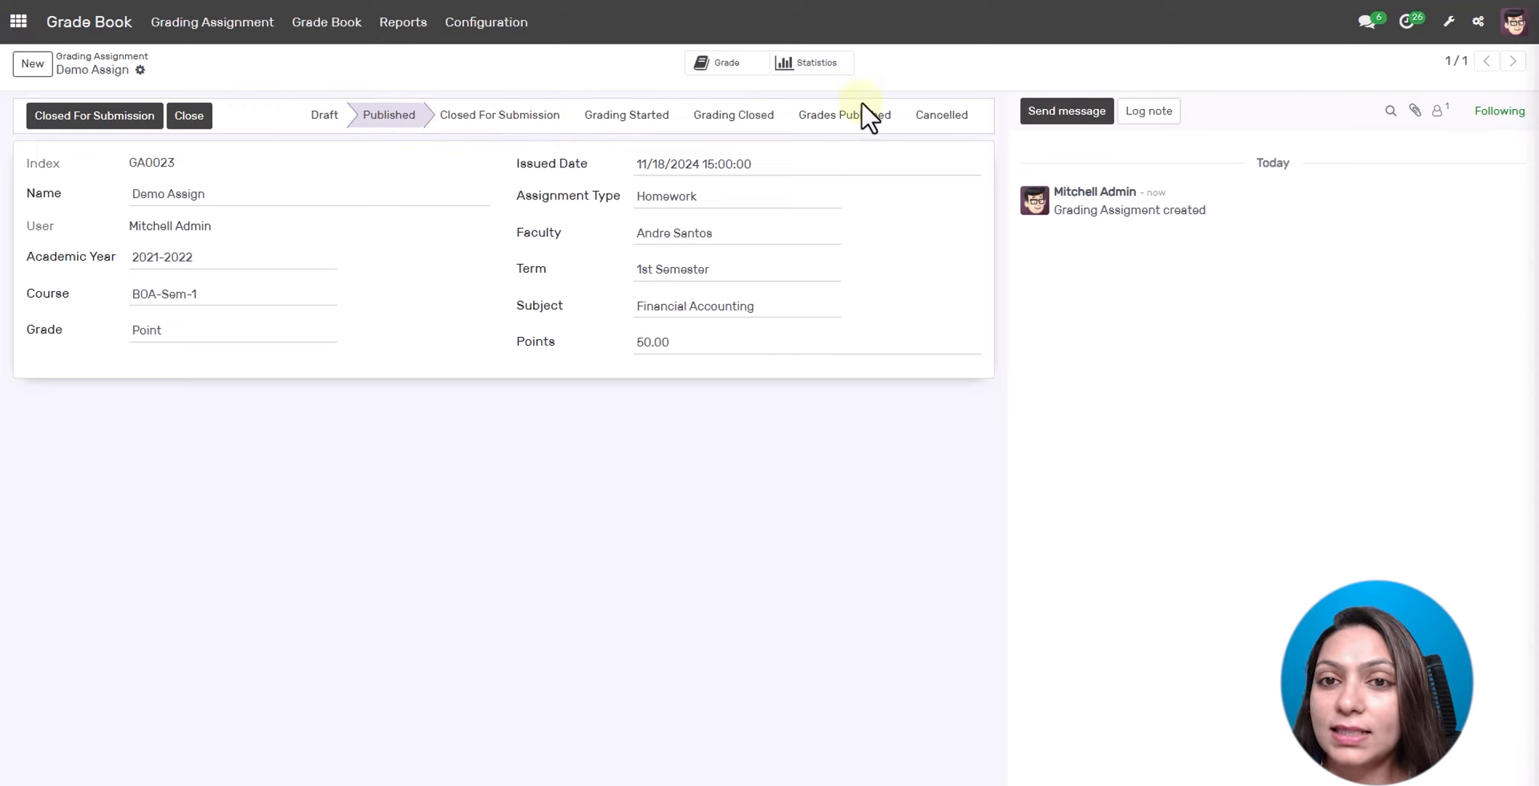
{"action": "left_click", "coordinate": [54, 116]}
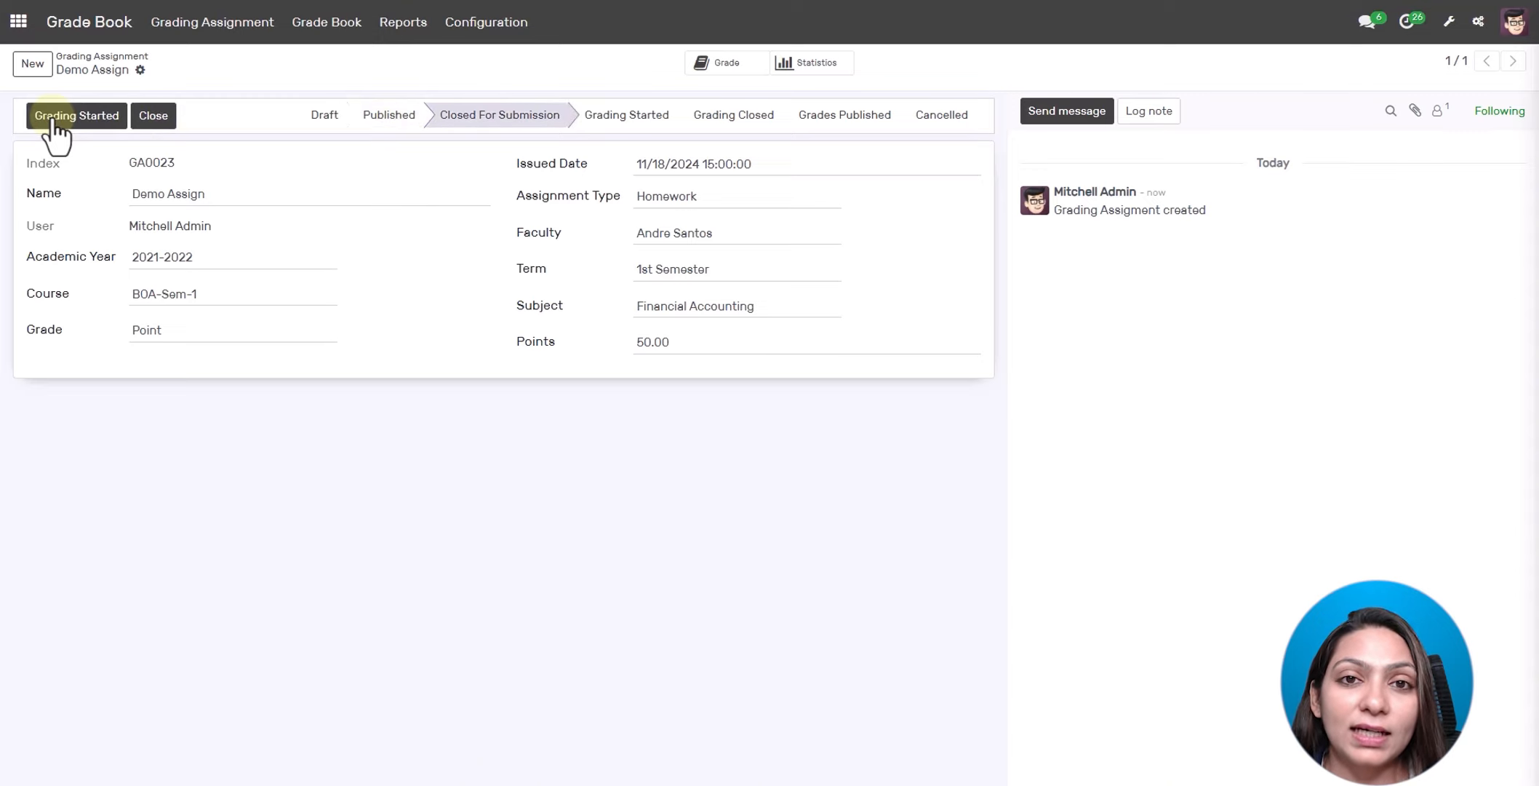
{"action": "left_click", "coordinate": [54, 116]}
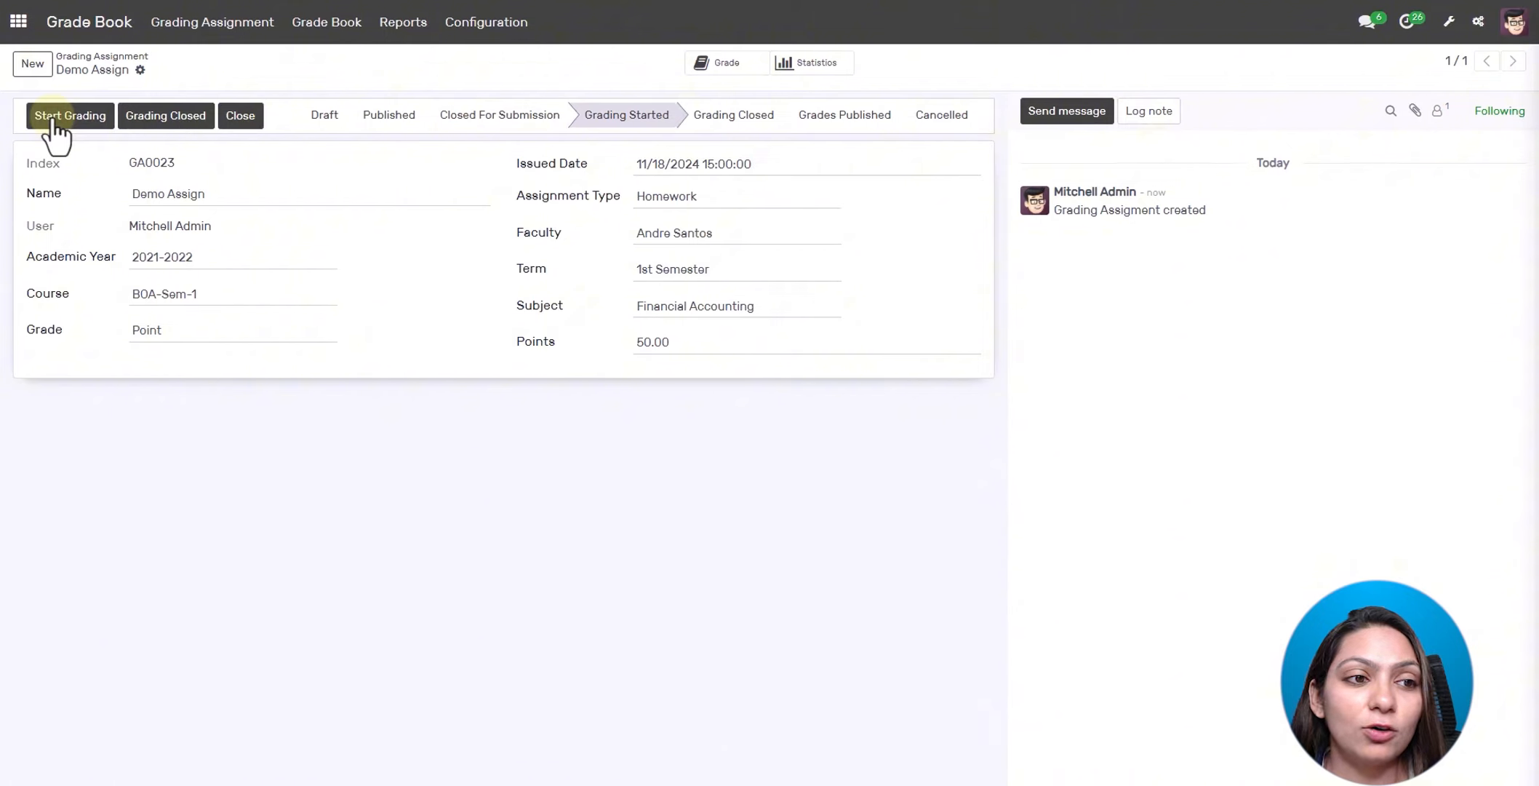
{"action": "left_click", "coordinate": [55, 121]}
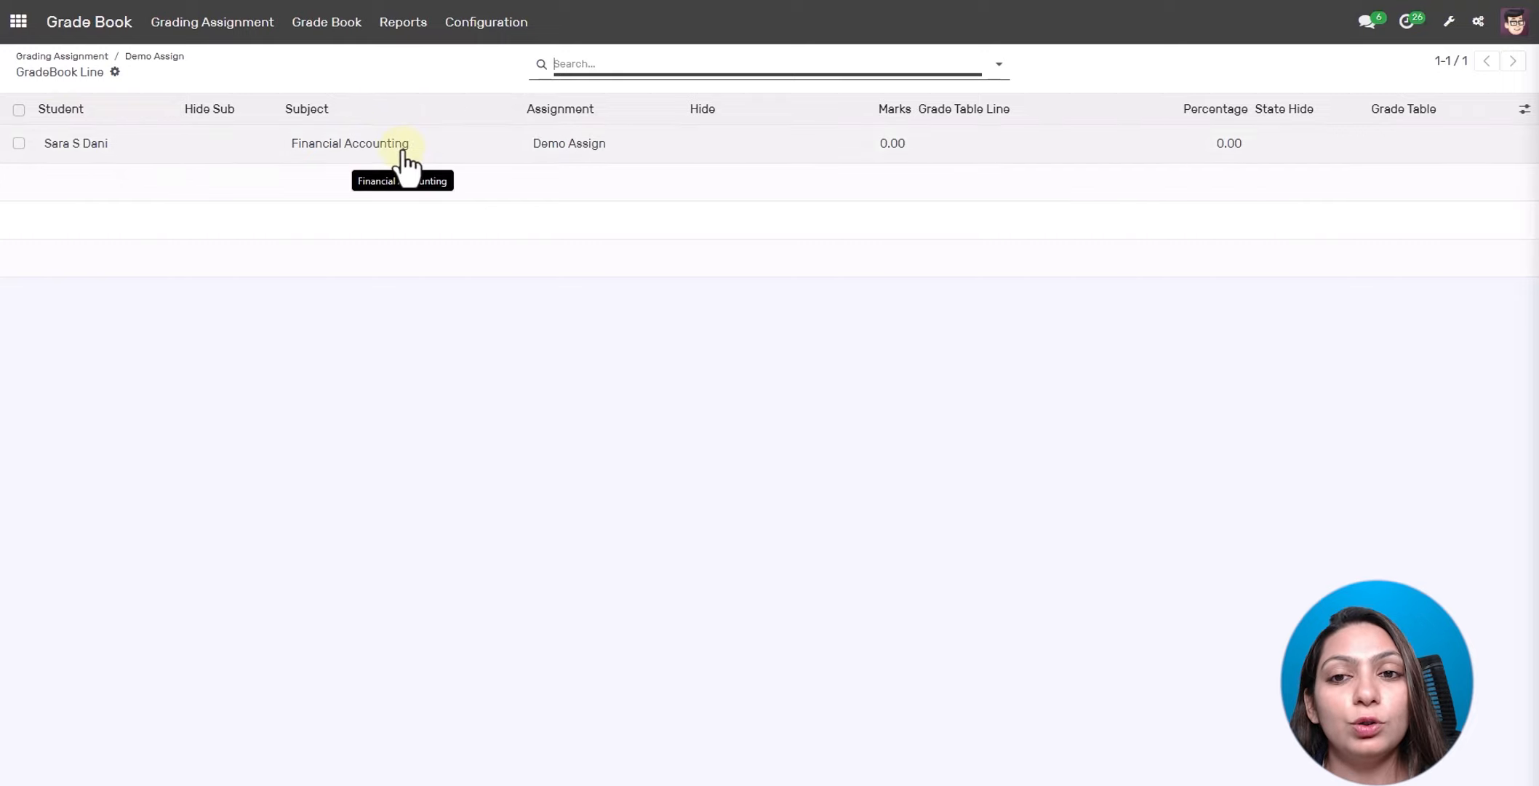
- Save 40 marks (80%) on the student's Demo Assign line, then list gradebooks GB01–GB06
{"action": "left_click", "coordinate": [890, 145]}
{"action": "left_click", "coordinate": [892, 149]}
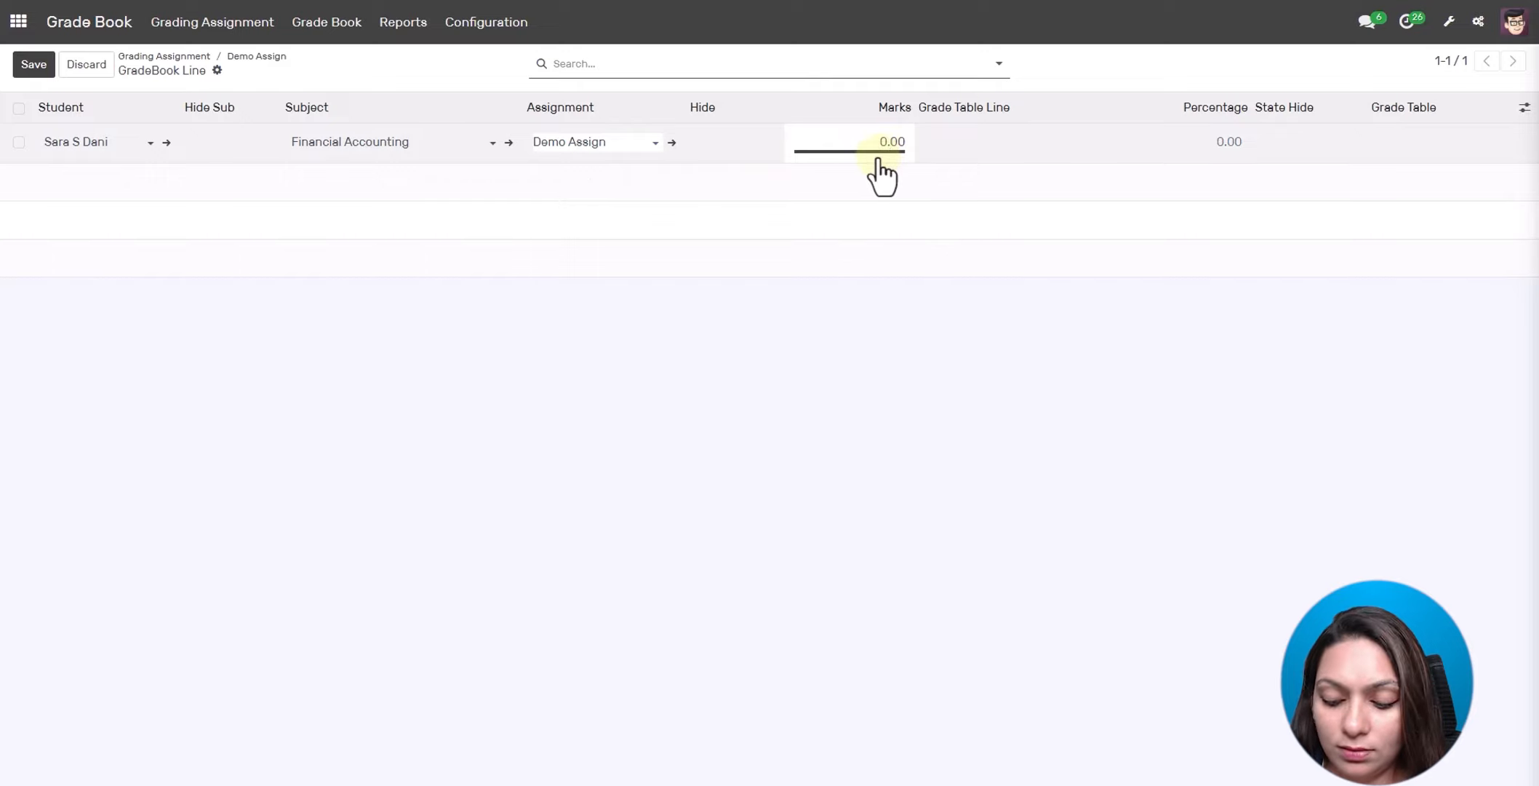
{"action": "type", "text": "40"}
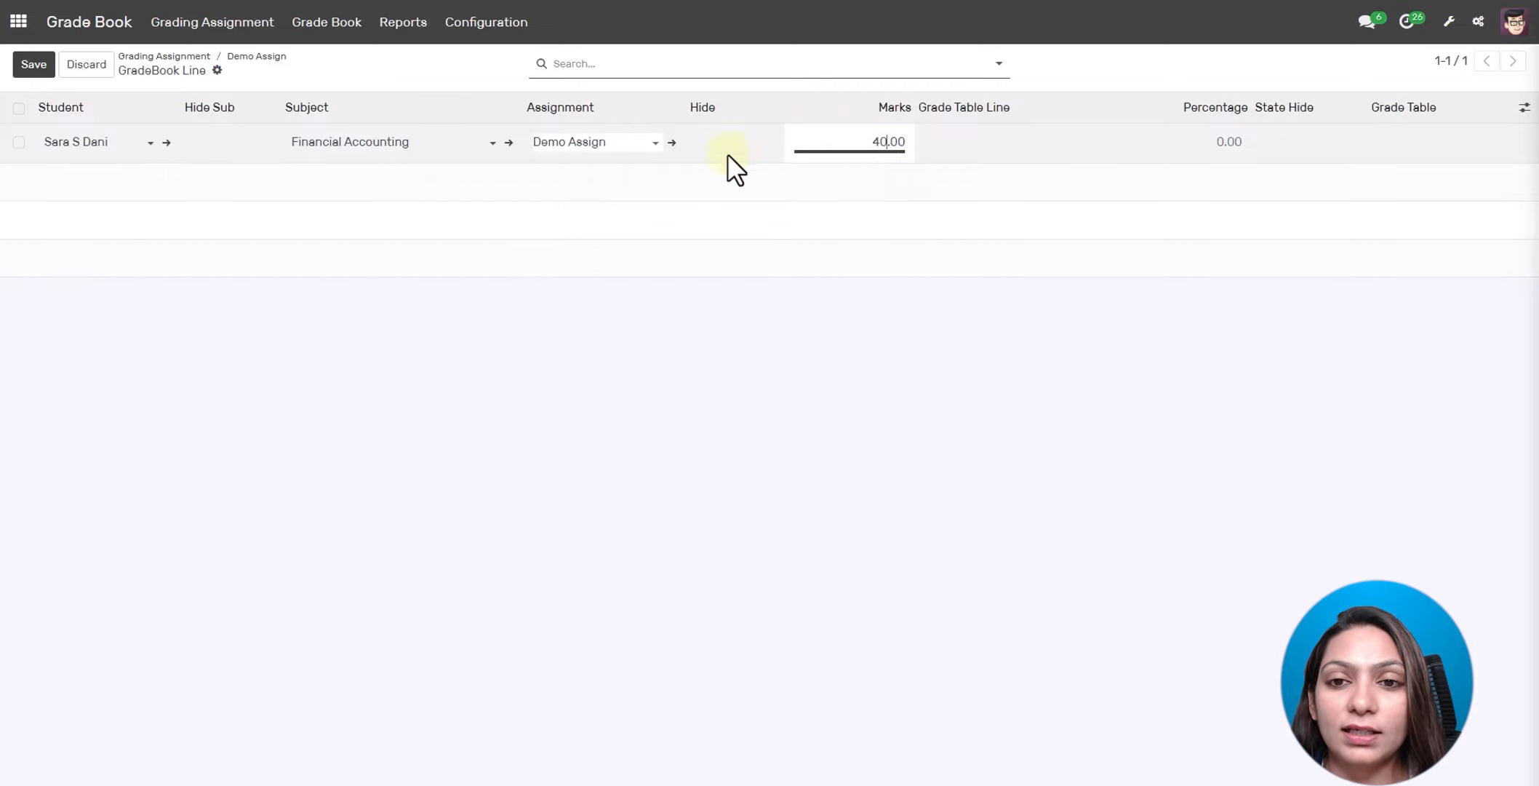
{"action": "left_click", "coordinate": [36, 66]}
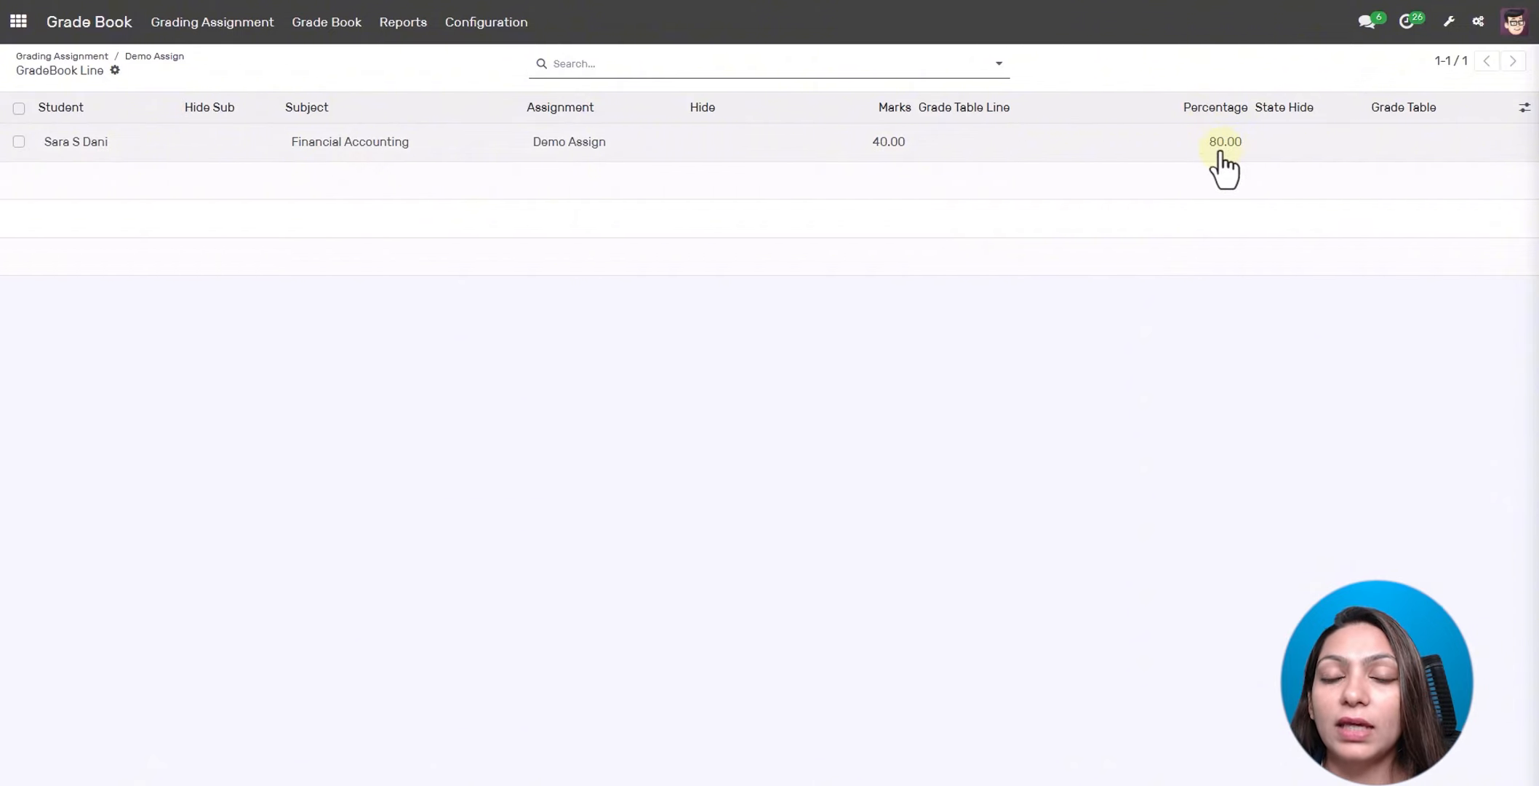
{"action": "left_click", "coordinate": [304, 41]}
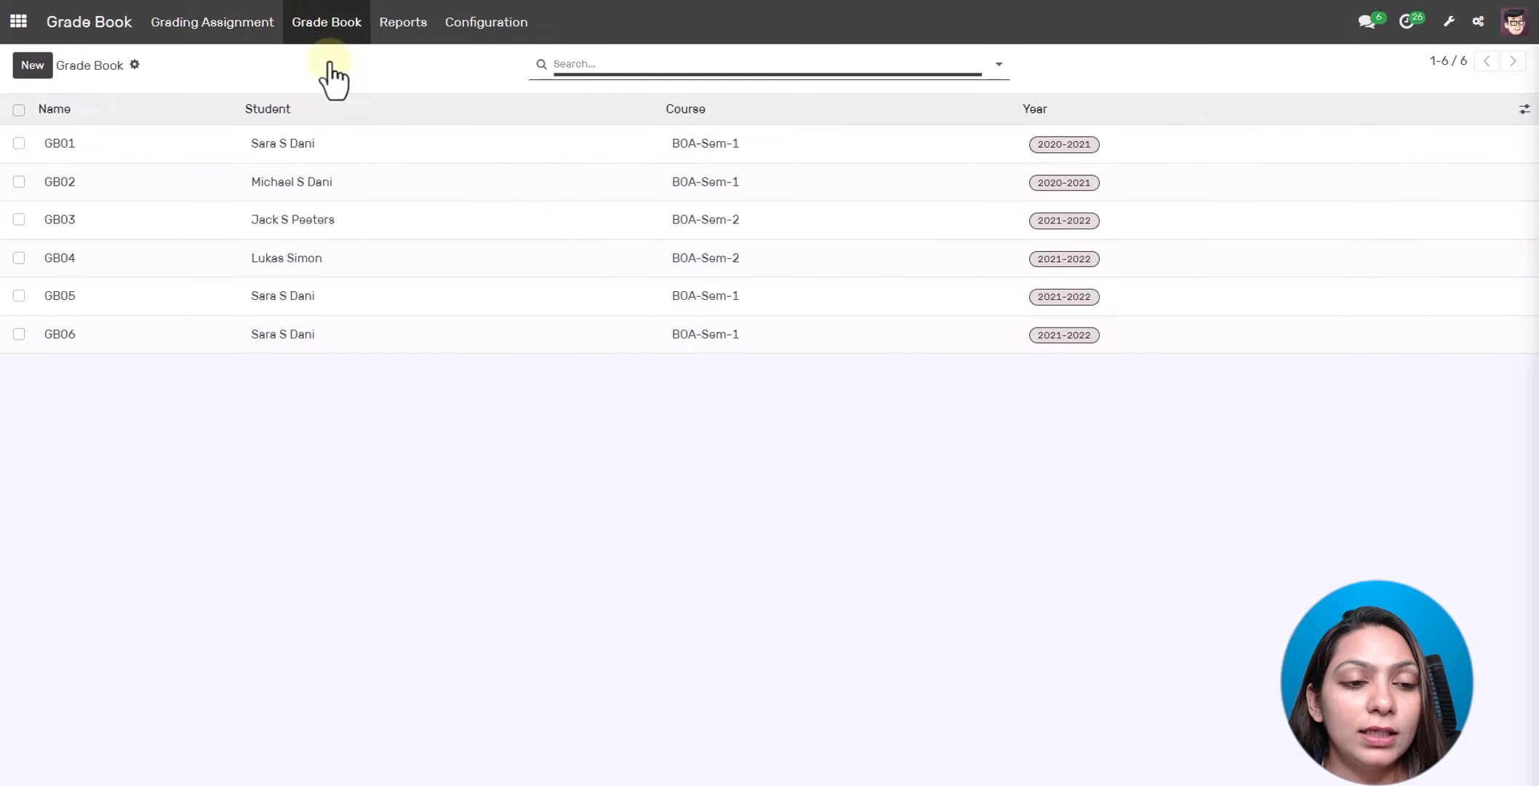
- Publish grade book GB06 and compute its final grades: 80.00 and B- for Financial Accounting
{"action": "left_click", "coordinate": [361, 333]}
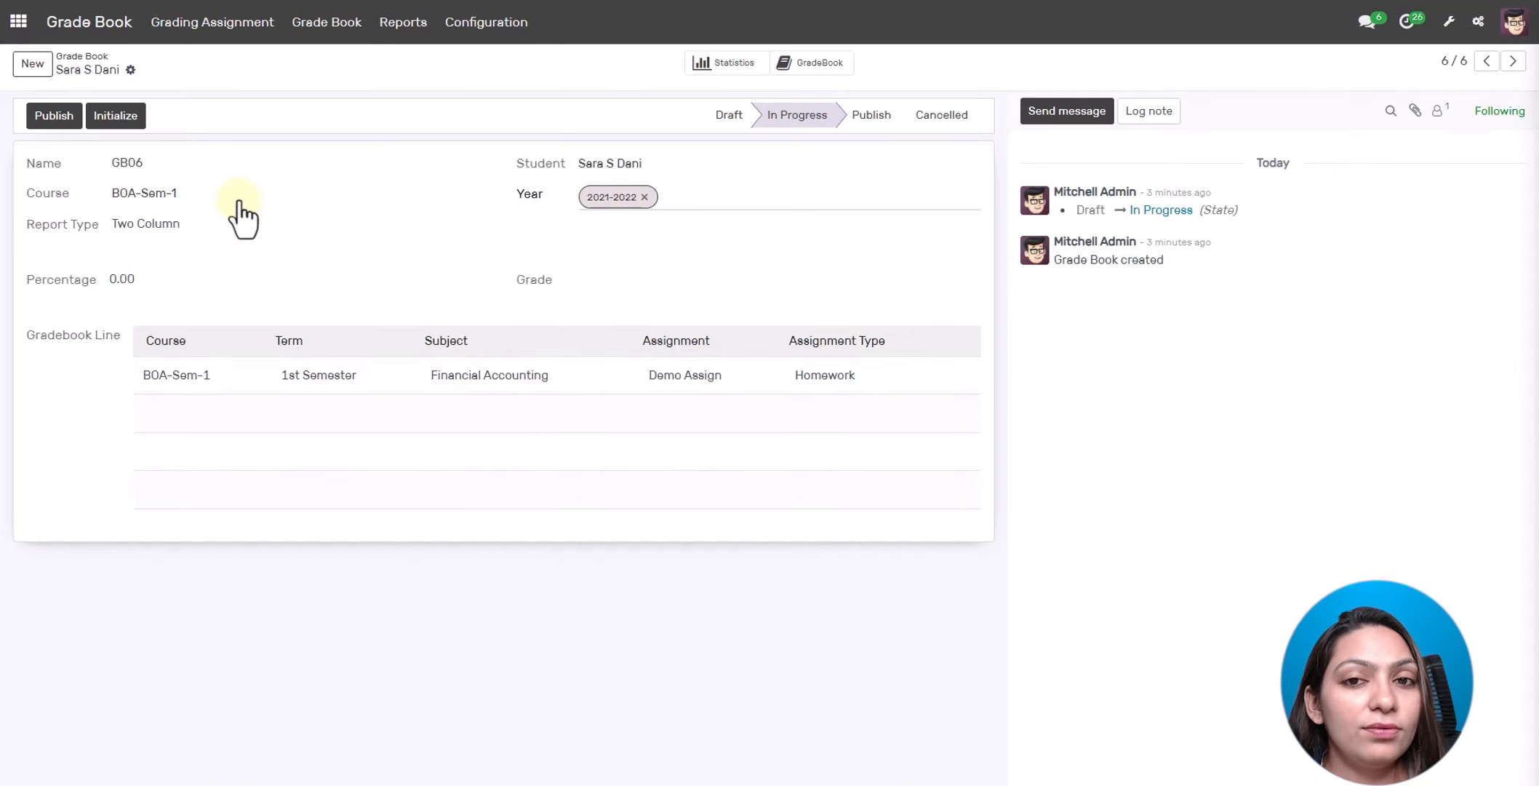
{"action": "left_click", "coordinate": [53, 125]}
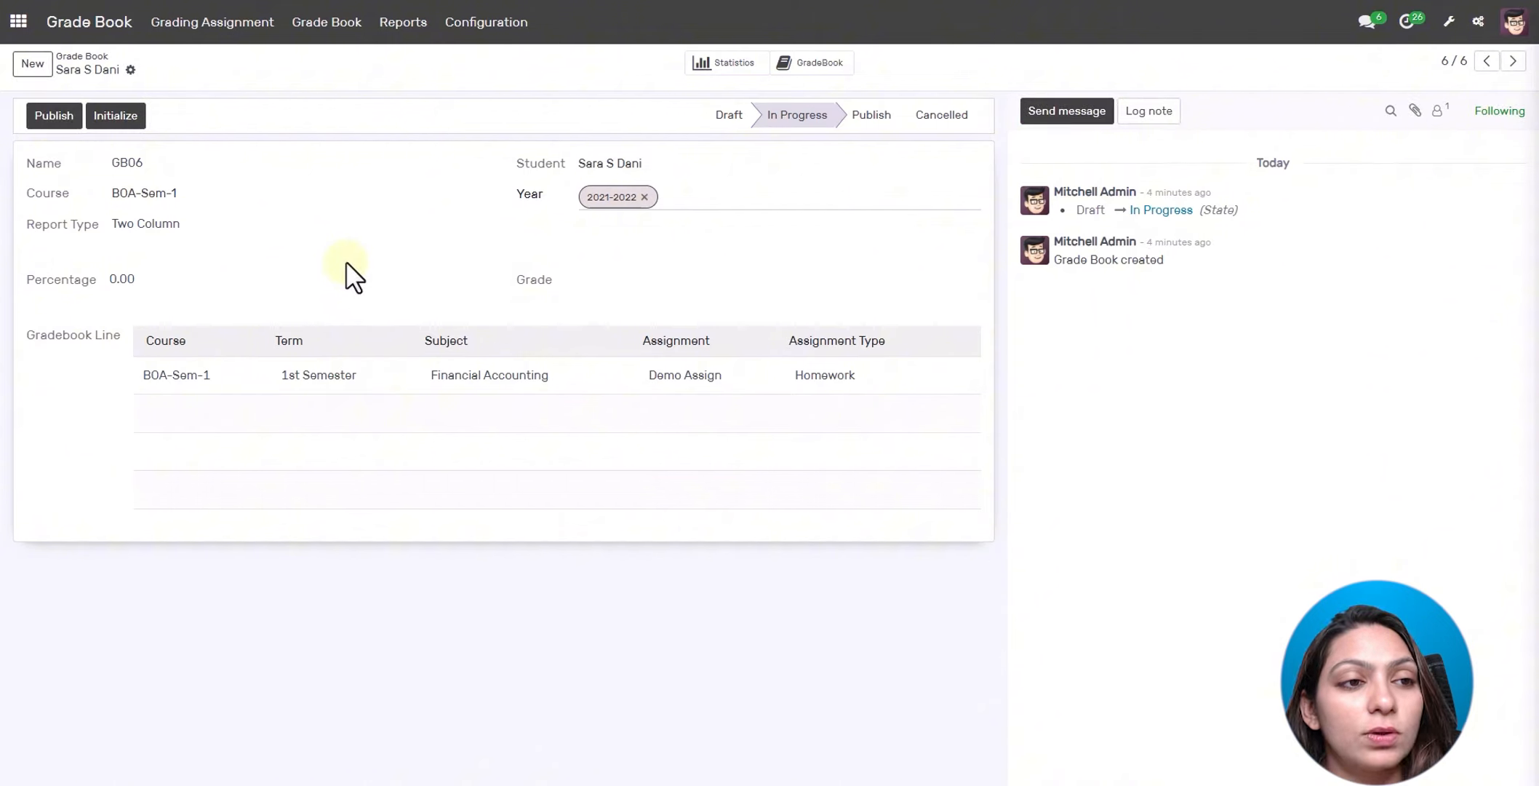
{"action": "left_click", "coordinate": [67, 114]}
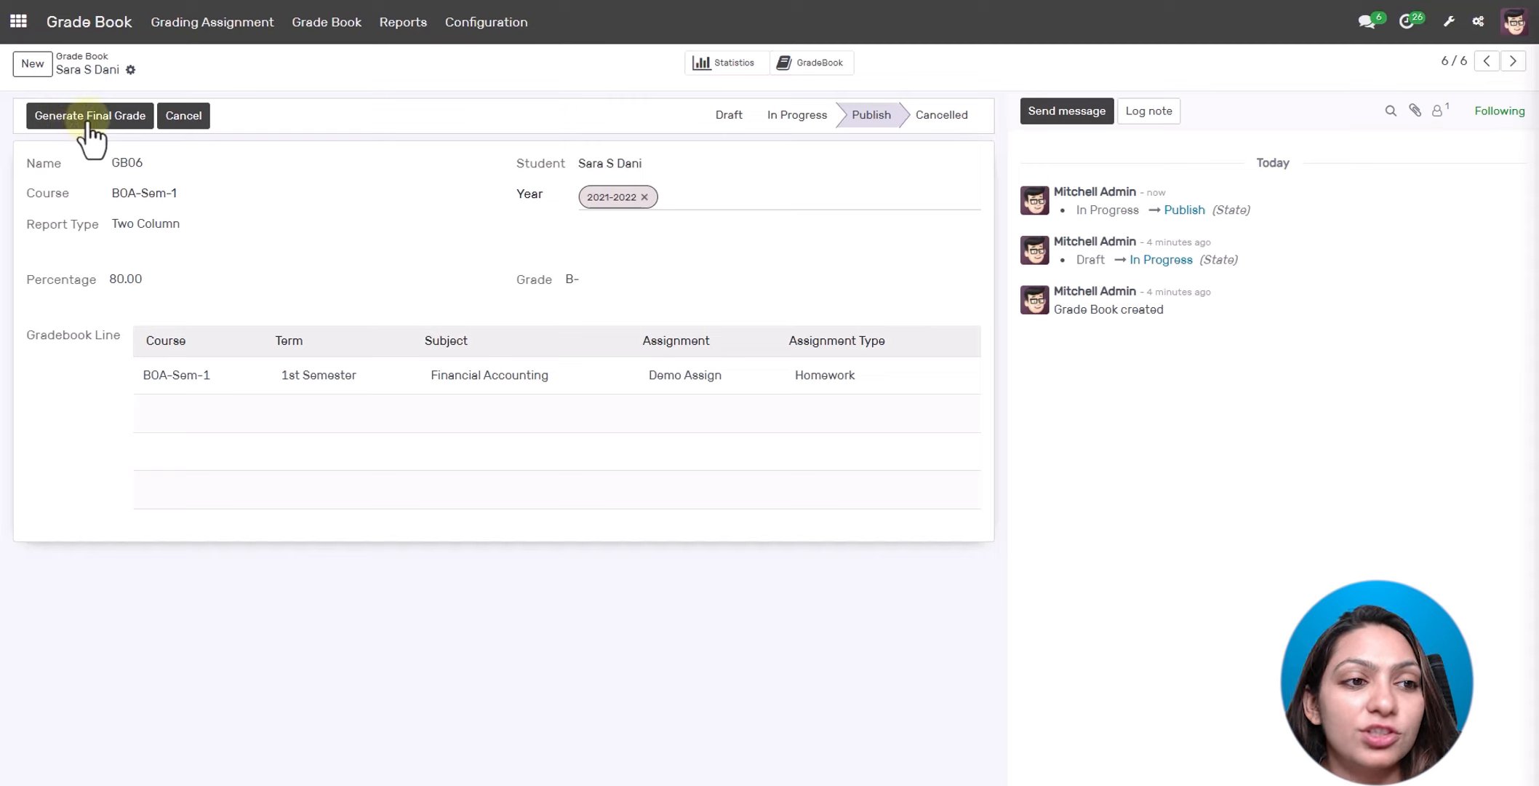
{"action": "left_click", "coordinate": [87, 123]}
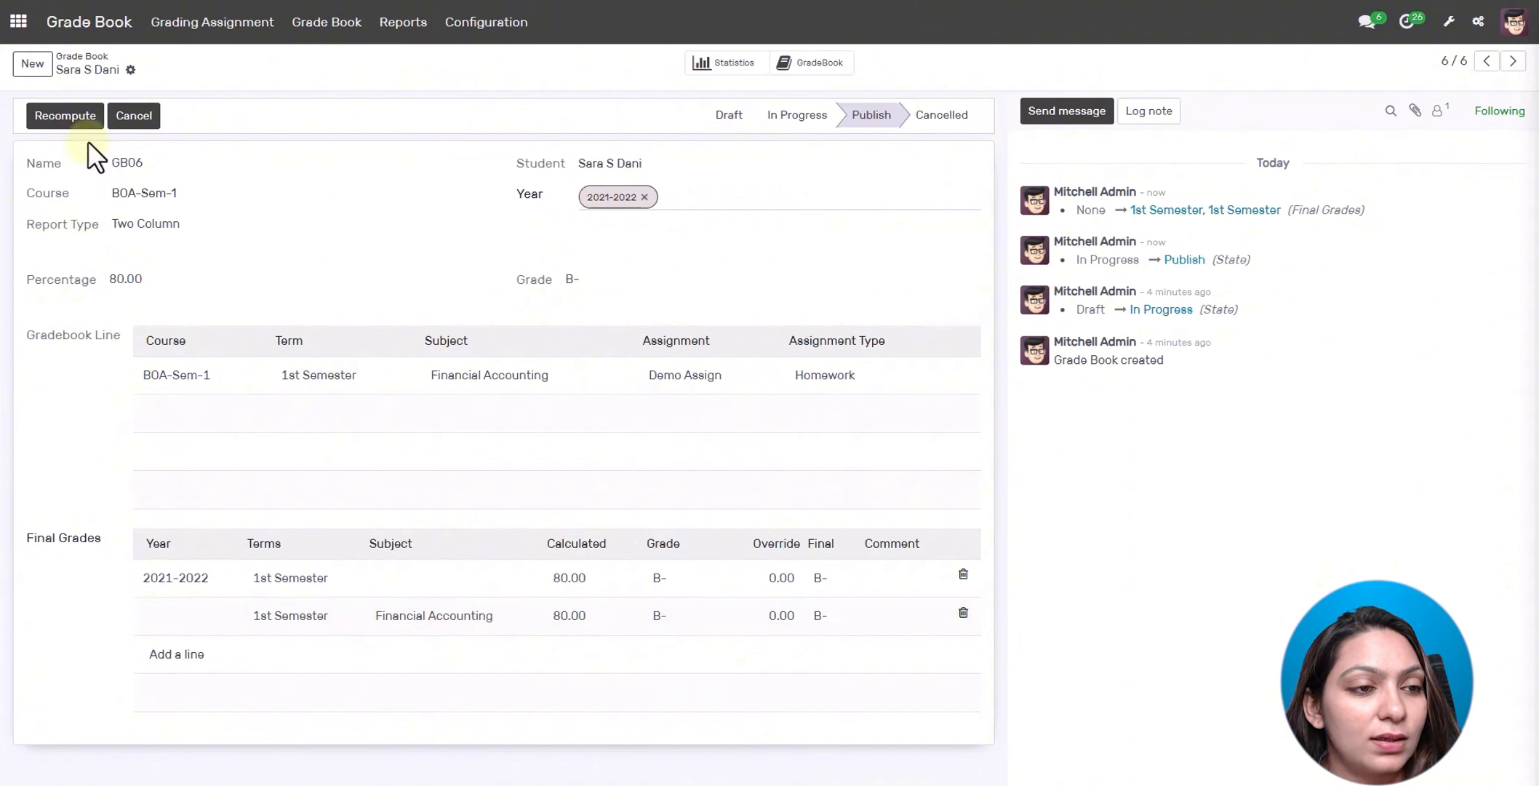
{"action": "left_click", "coordinate": [81, 119]}
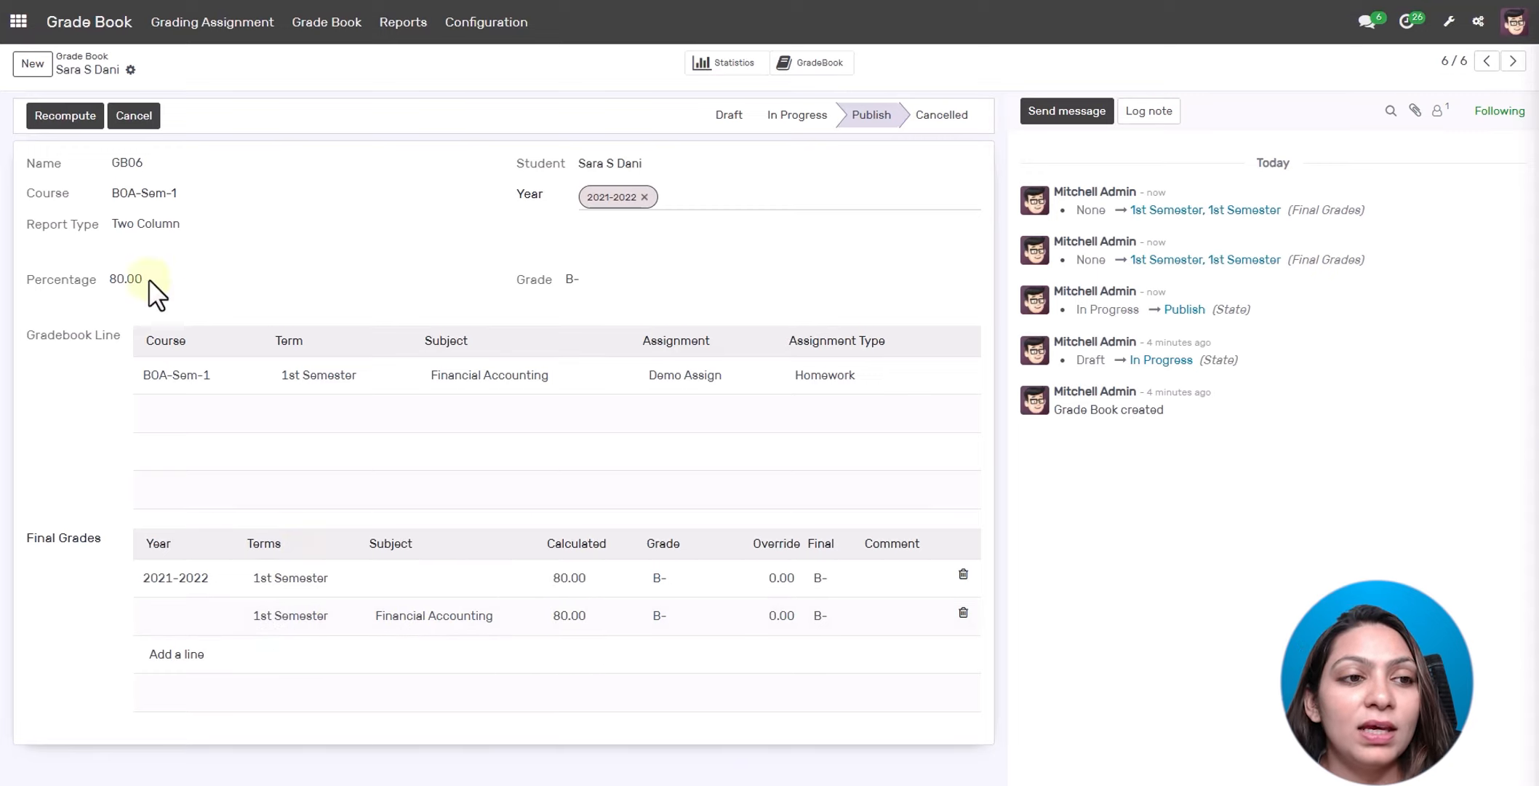
- Print the student's transcript from the grade book record's actions
{"action": "left_click", "coordinate": [131, 70]}
{"action": "mouse_move", "coordinate": [153, 106]}
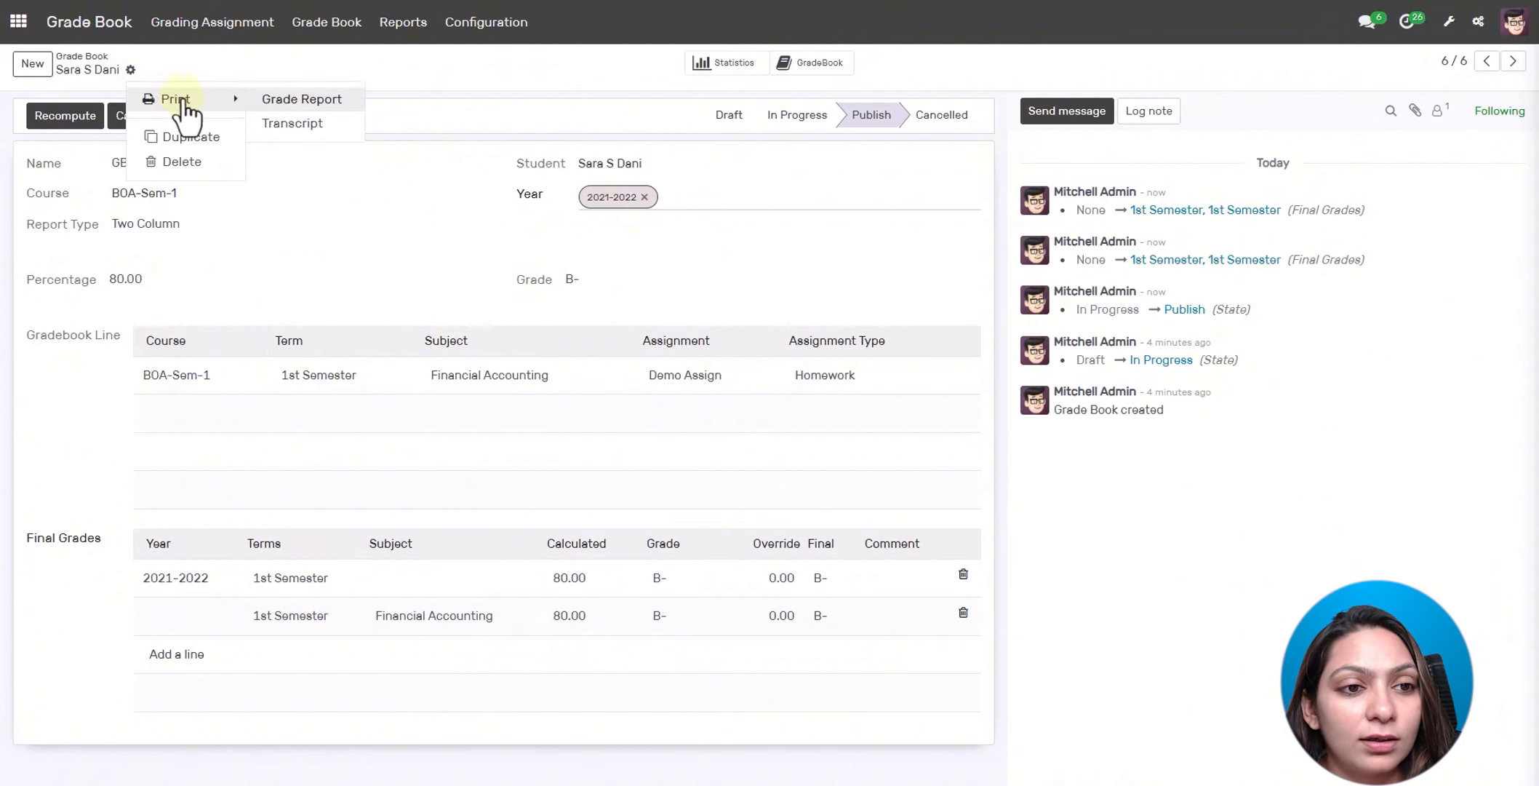
{"action": "left_click", "coordinate": [279, 125]}
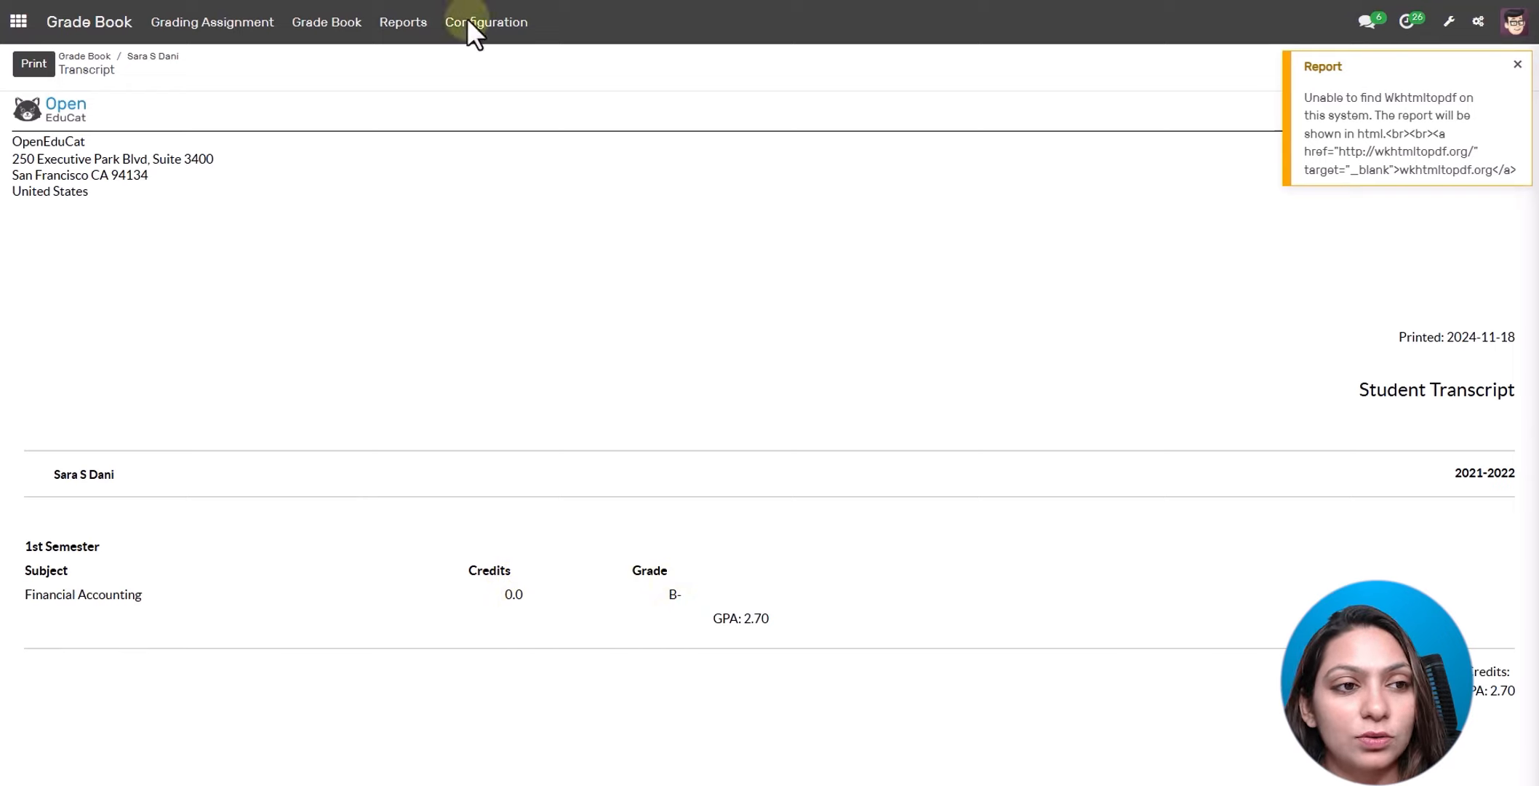
- Review the GB06 gradebook summary showing a 2.70 GPA, then return to the Grade Book list
{"action": "left_click", "coordinate": [149, 58]}
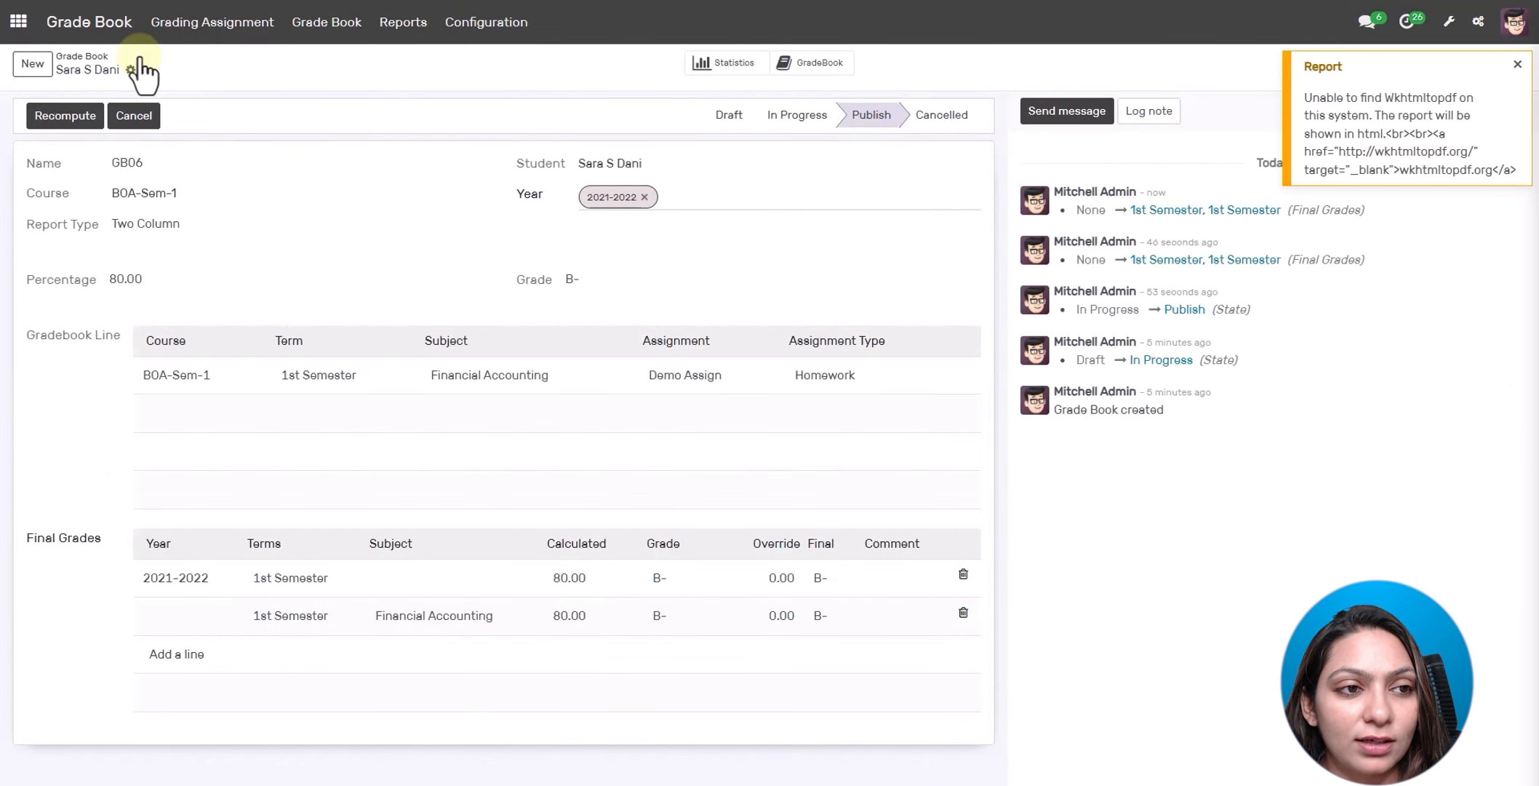
{"action": "left_click", "coordinate": [795, 64]}
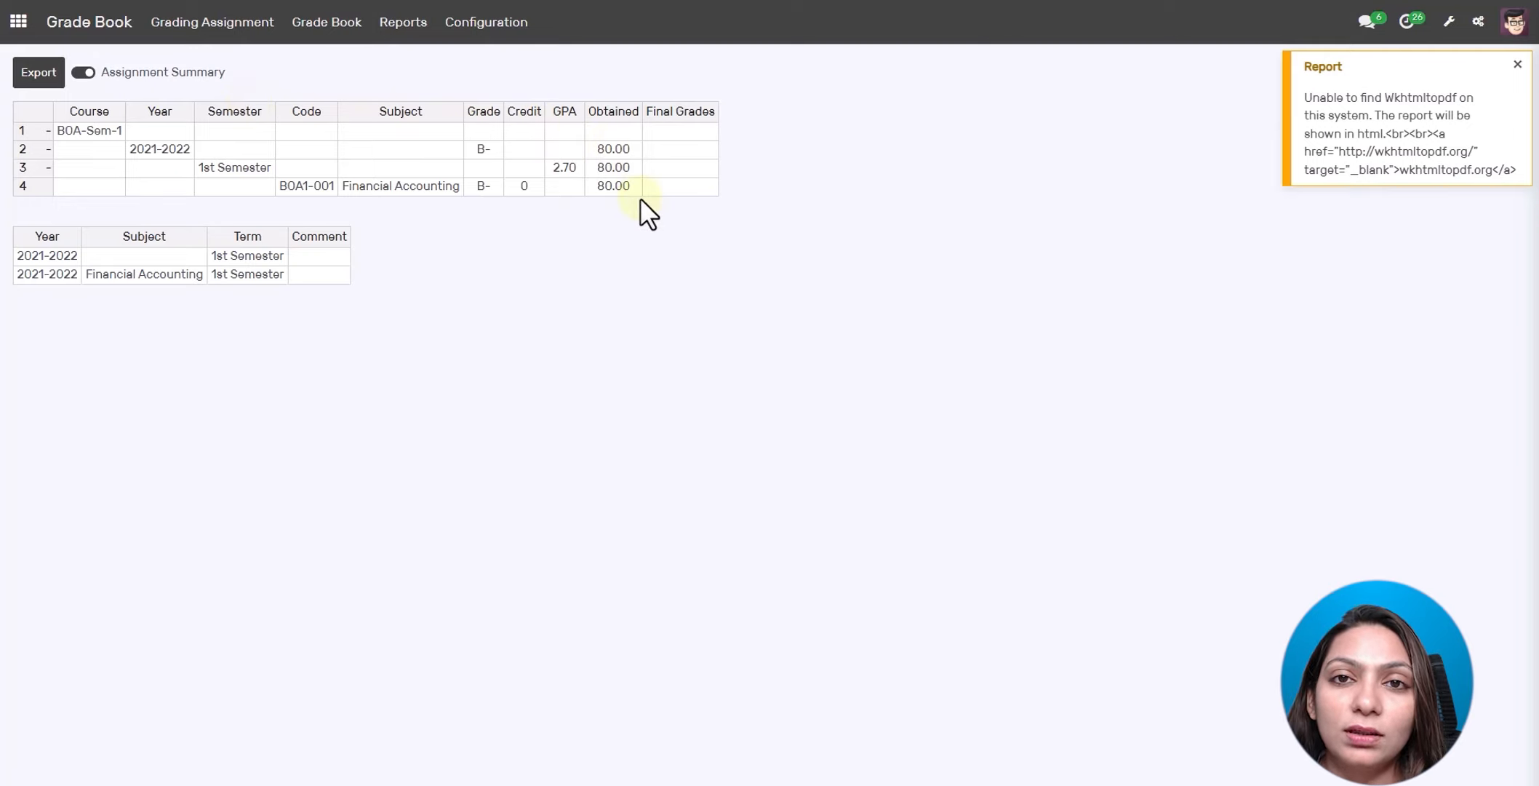
{"action": "left_click", "coordinate": [299, 29]}
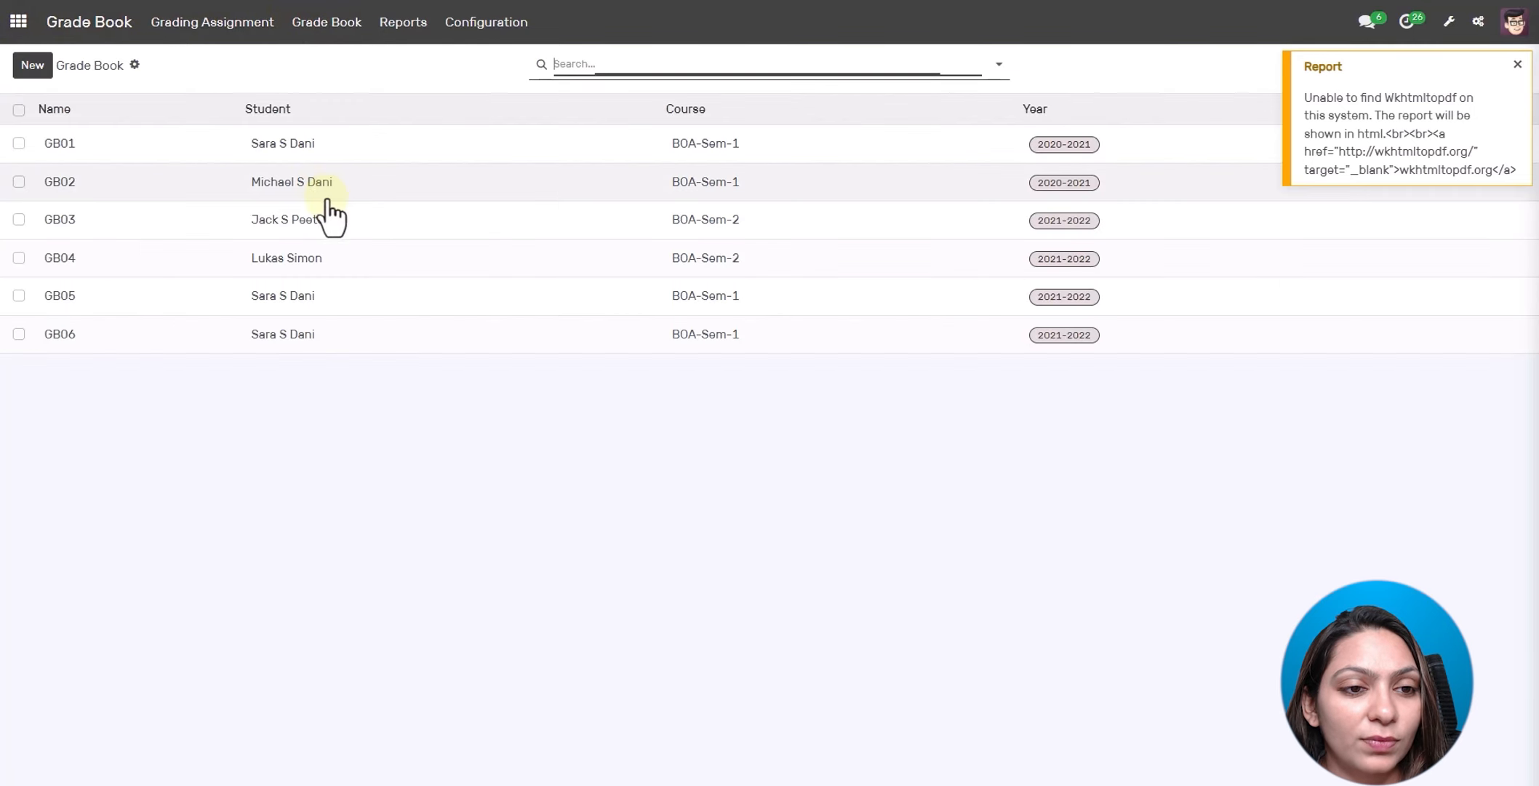
- Open GB06 and view the Gradebook Excel Report options, cancelling without printing
{"action": "left_click", "coordinate": [304, 335]}
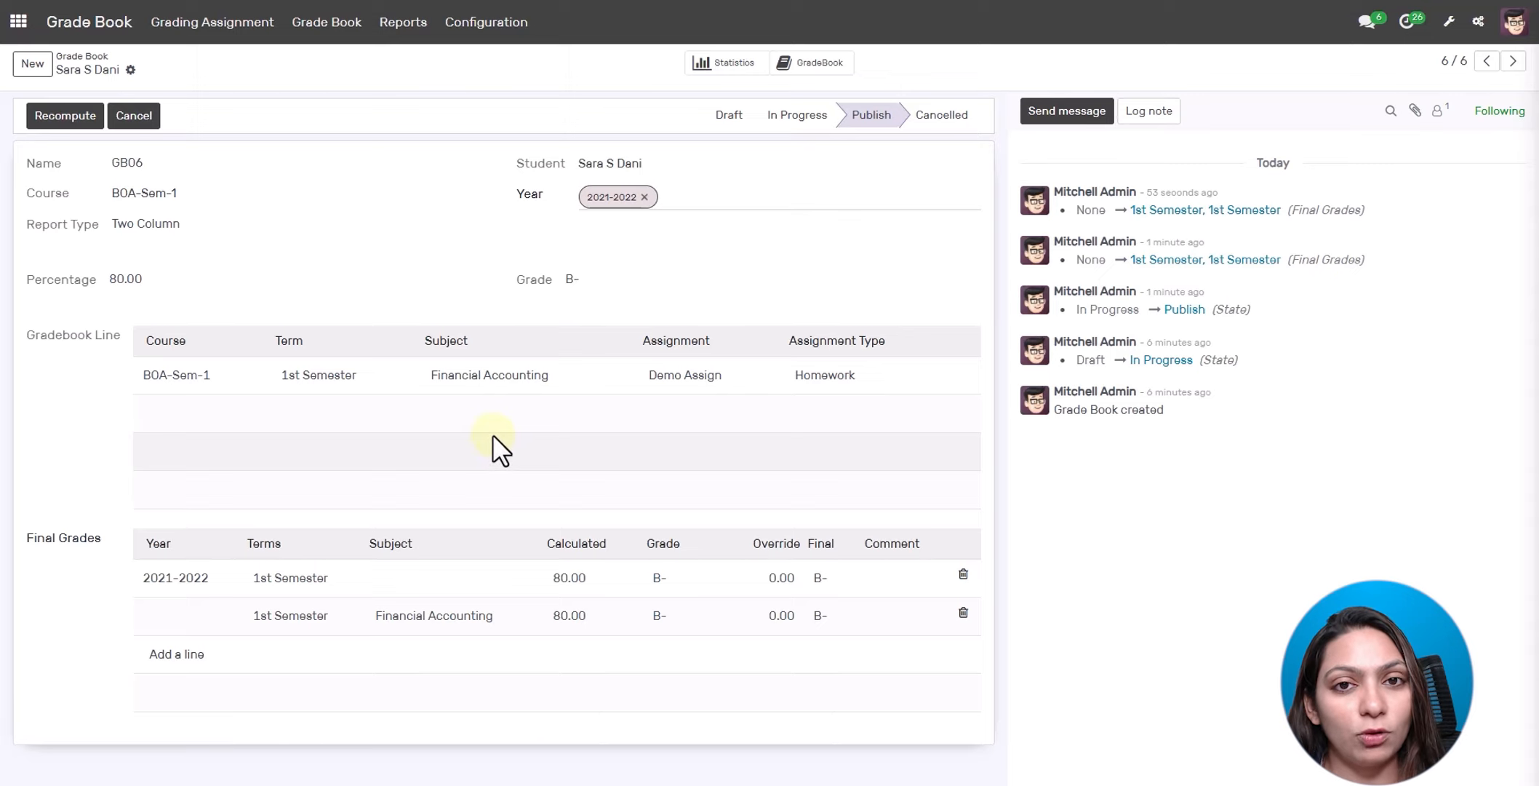
{"action": "left_click", "coordinate": [409, 26]}
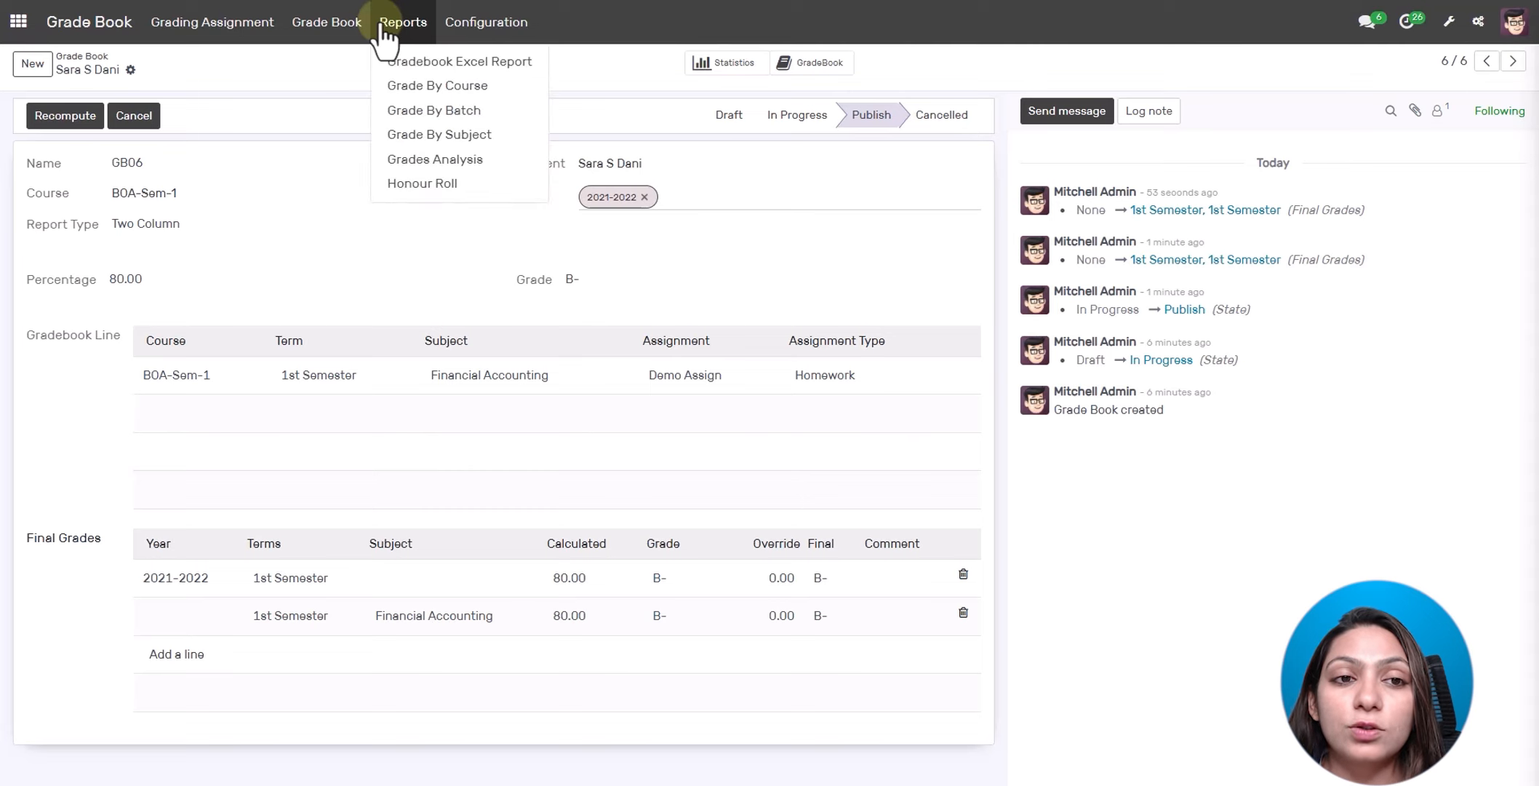
{"action": "left_click", "coordinate": [436, 61]}
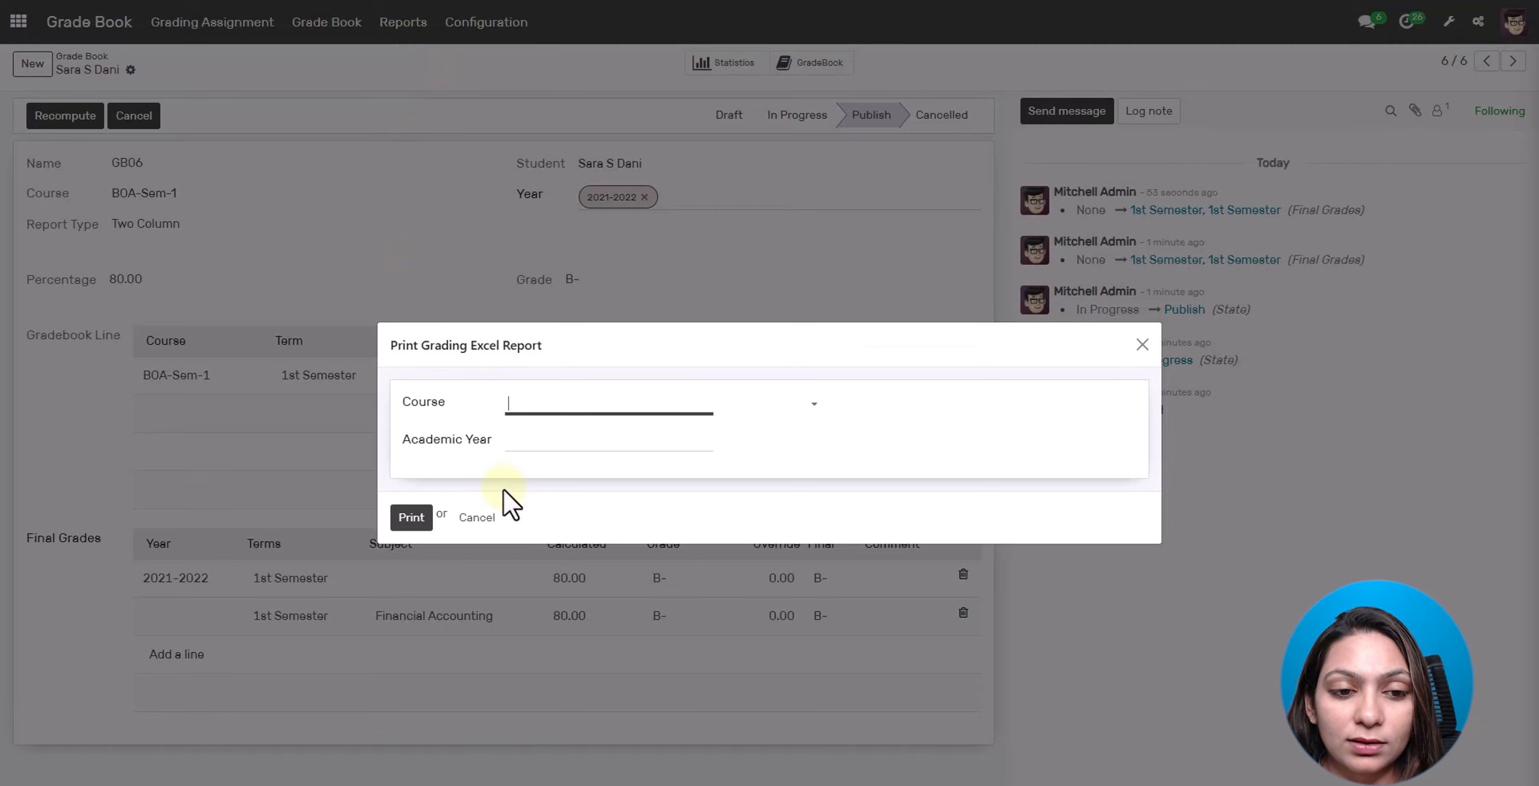
{"action": "left_click", "coordinate": [476, 517]}
- View the Grade By Course and Grade By Subject reports, then return to the apps overview
{"action": "left_click", "coordinate": [402, 16]}
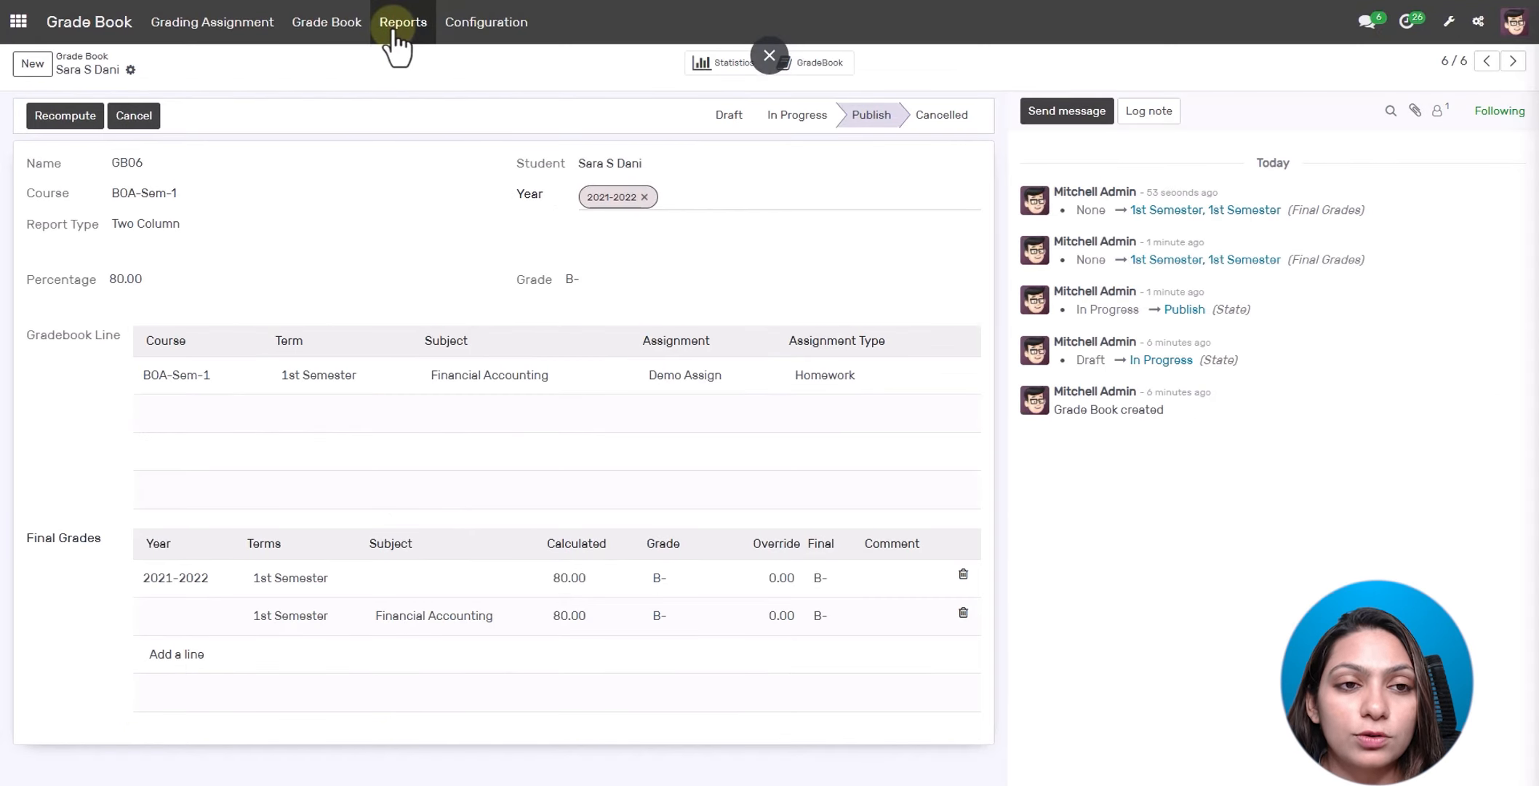
{"action": "left_click", "coordinate": [420, 87]}
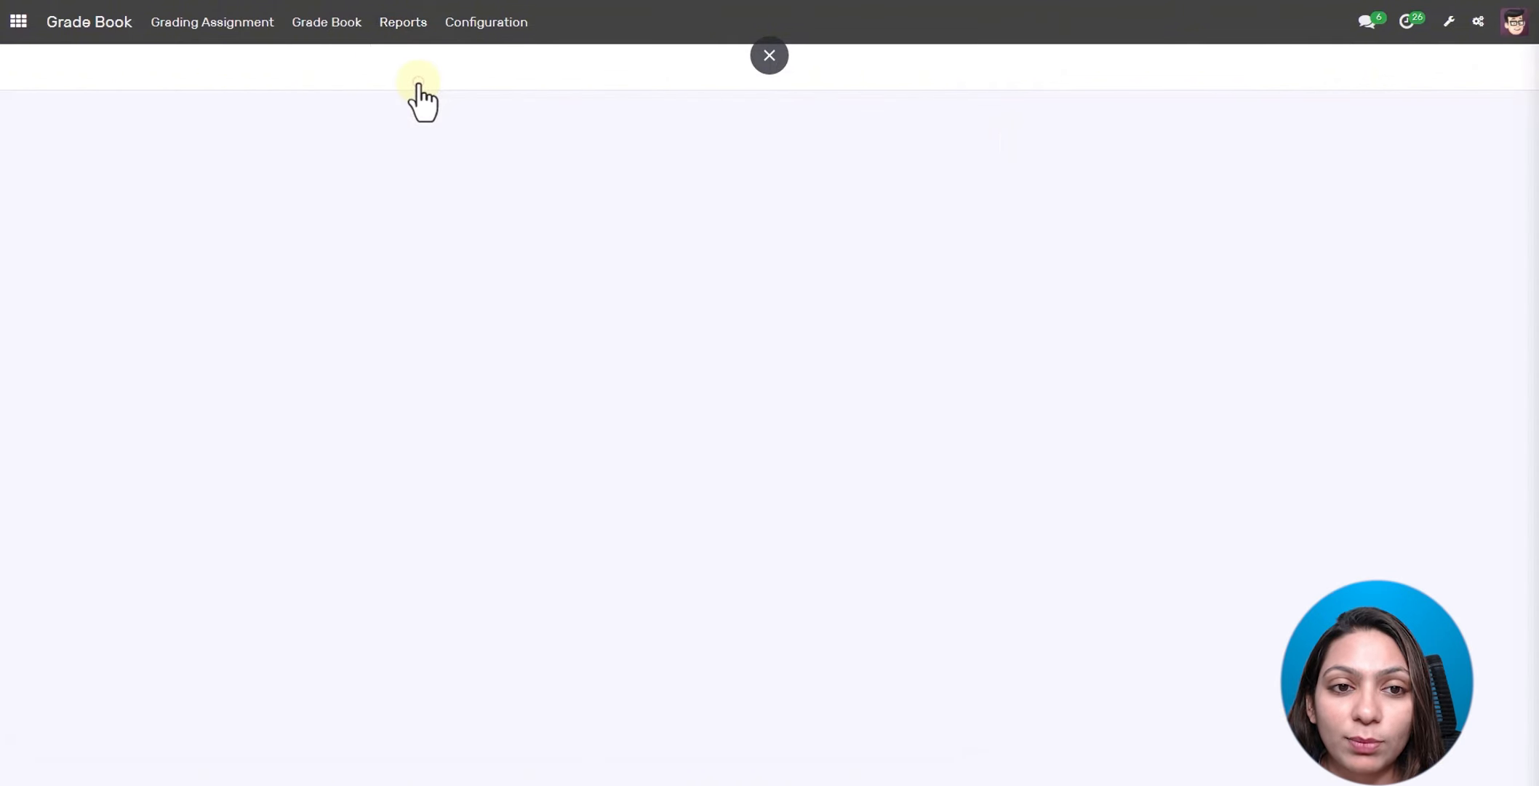
{"action": "left_click", "coordinate": [402, 21]}
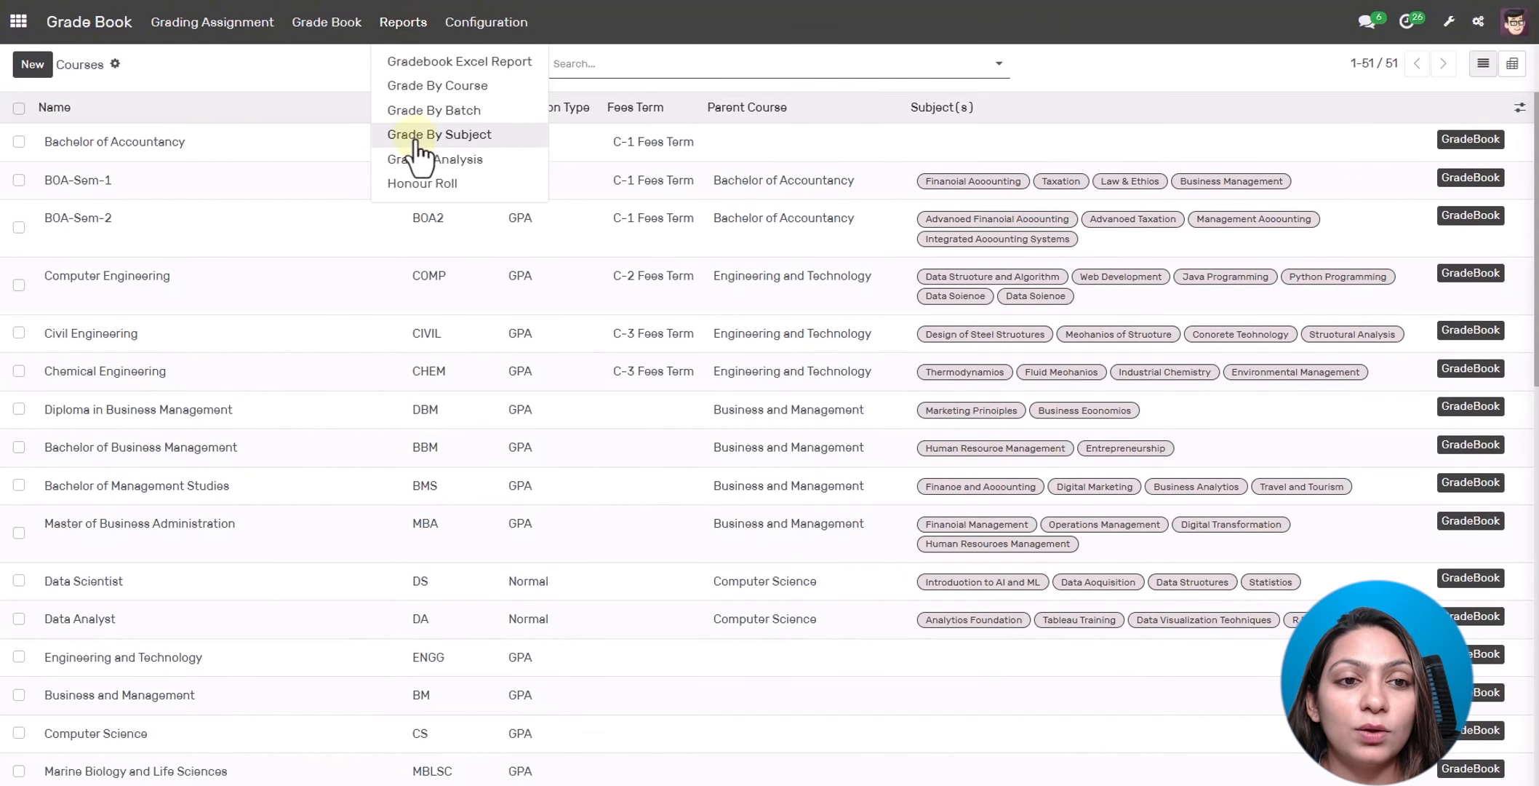
{"action": "left_click", "coordinate": [417, 140]}
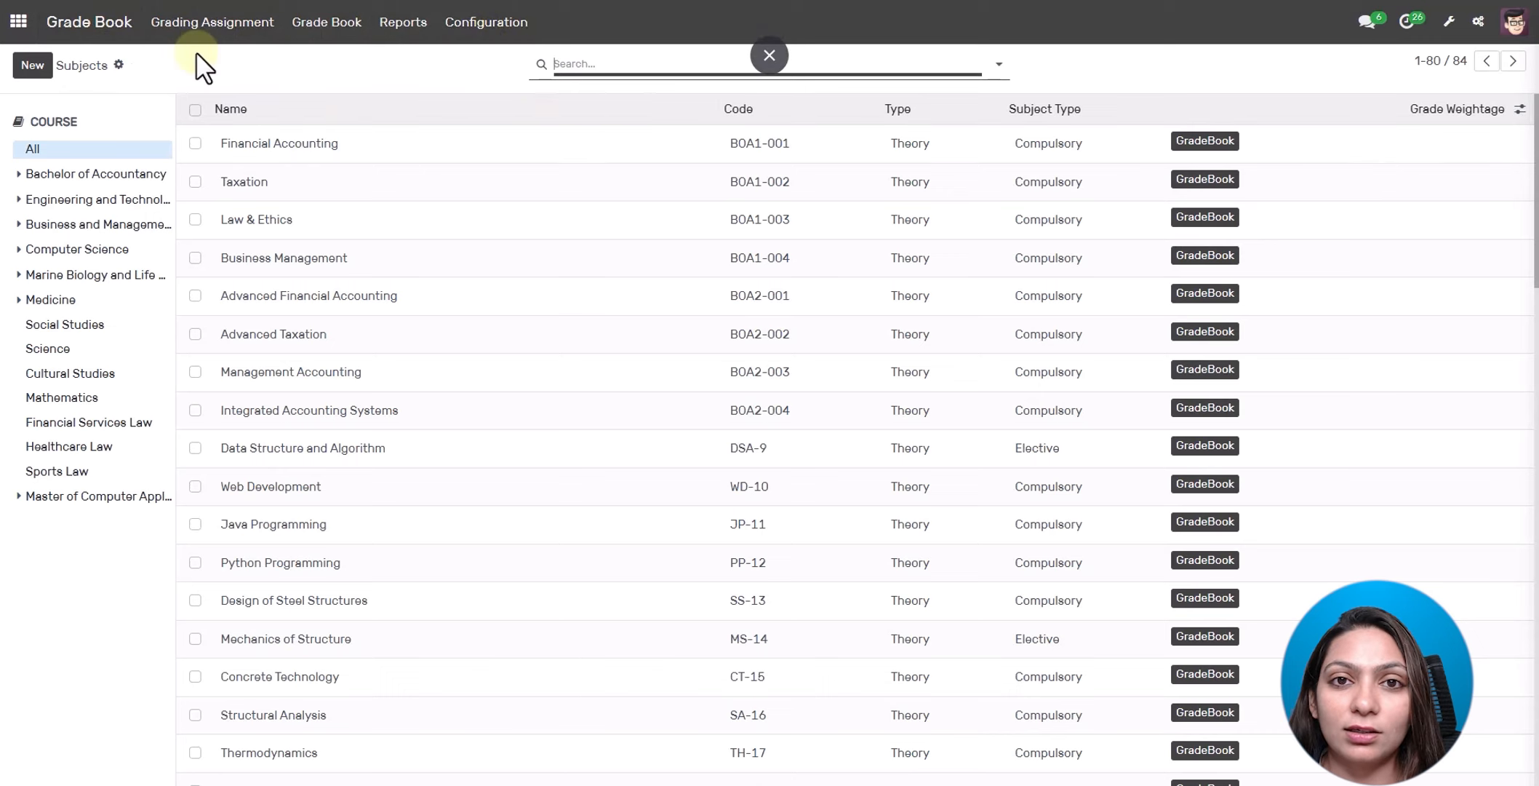
{"action": "left_click", "coordinate": [18, 22]}
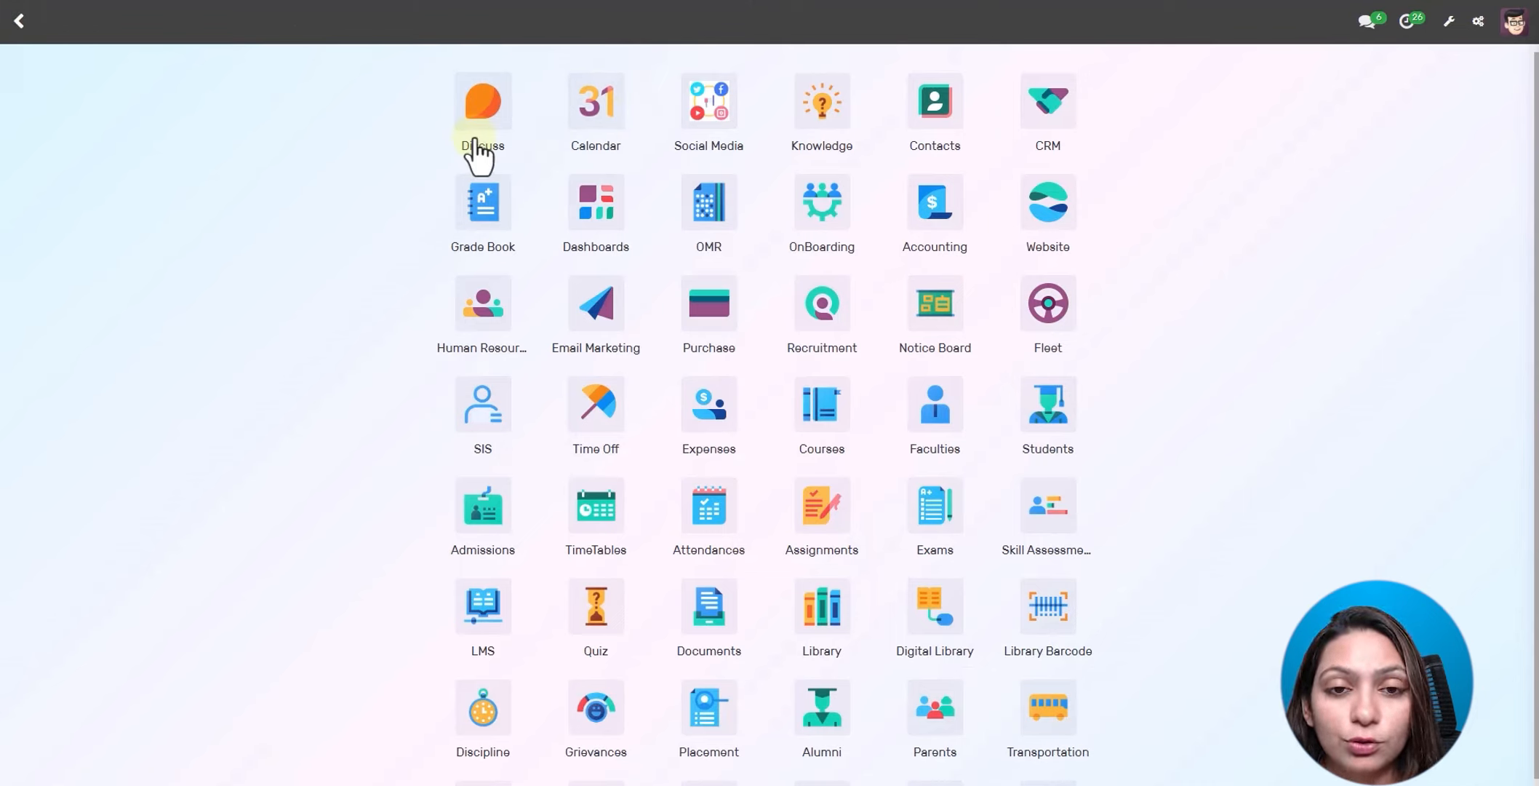
{"action": "left_click", "coordinate": [495, 122]}
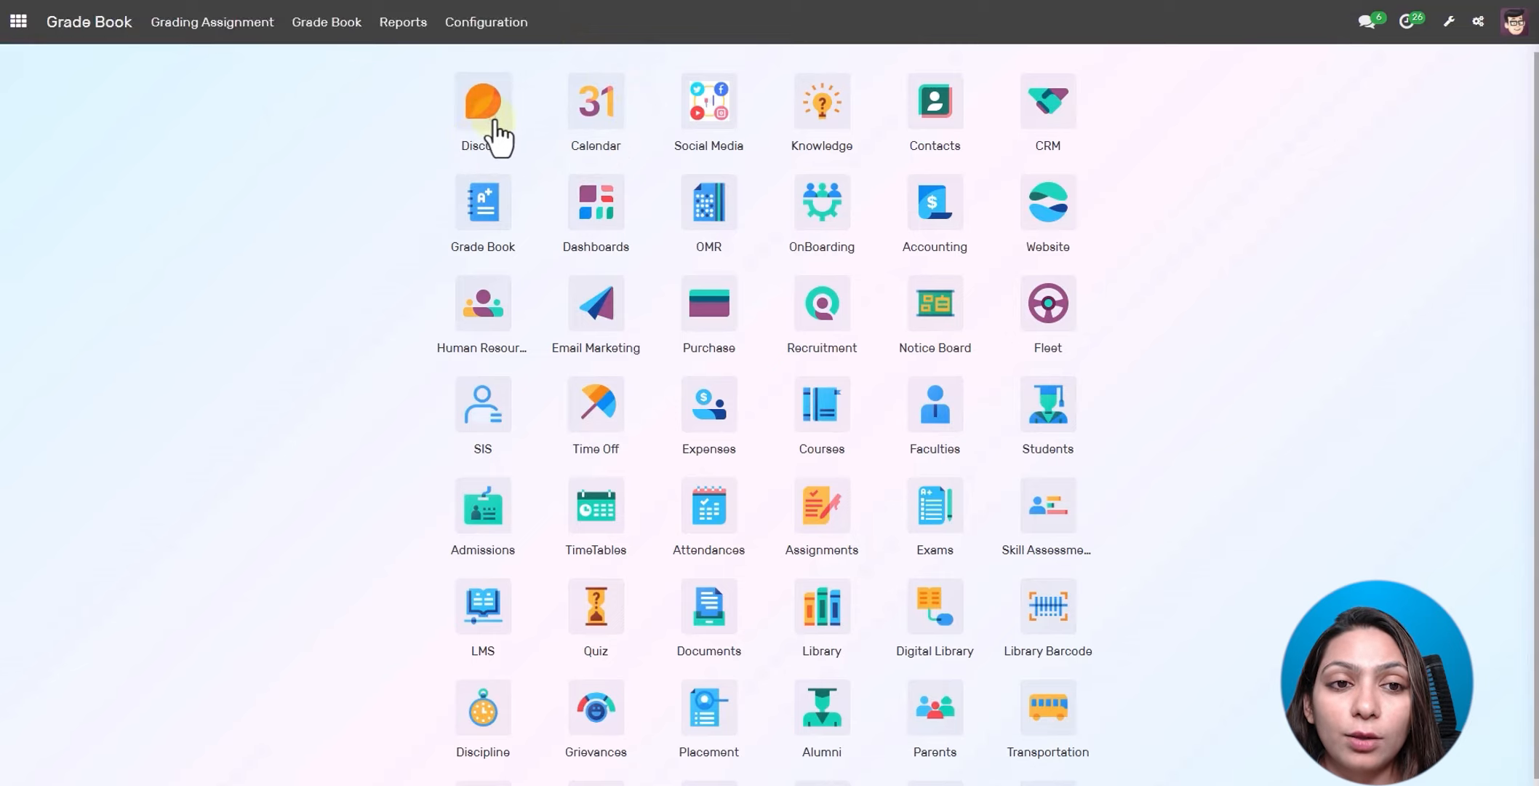
{"action": "left_click", "coordinate": [19, 22]}
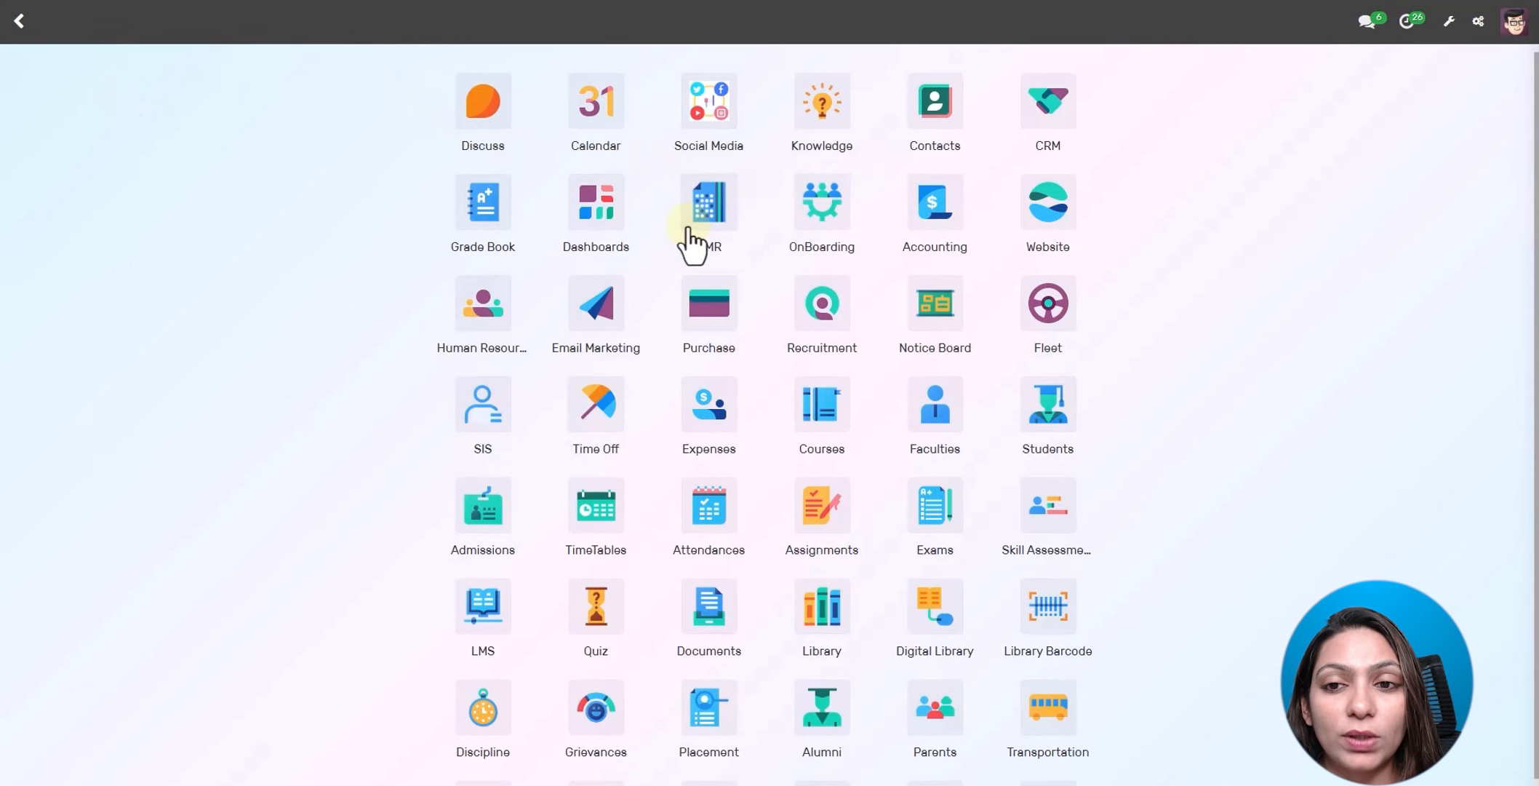
{"action": "scroll", "coordinate": [768, 306], "scroll_direction": "down", "scroll_amount": 2}
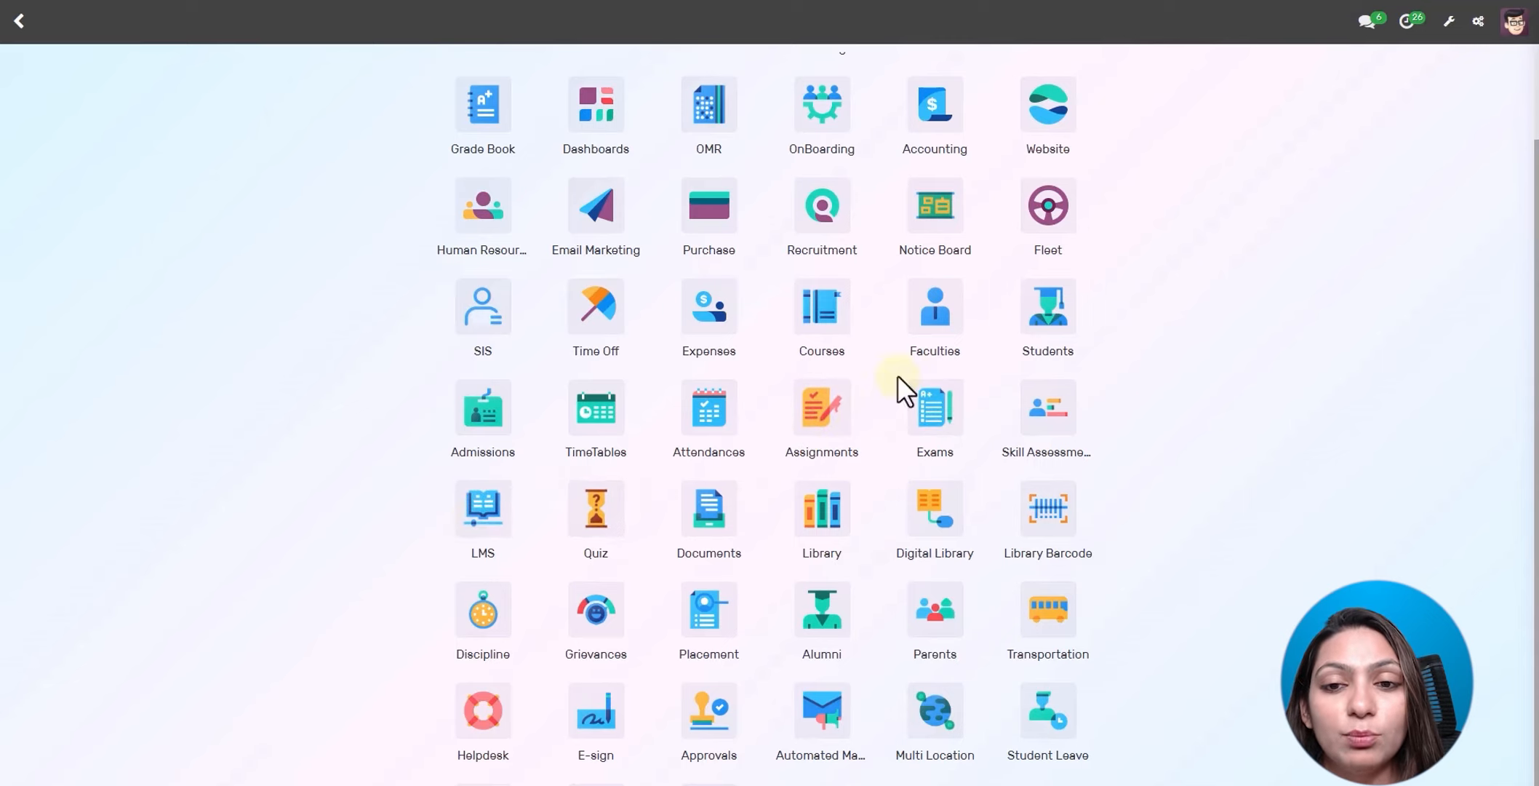
{"action": "scroll", "coordinate": [1066, 352], "scroll_direction": "up", "scroll_amount": 2}
{"action": "scroll", "coordinate": [1066, 352], "scroll_direction": "up", "scroll_amount": 1}
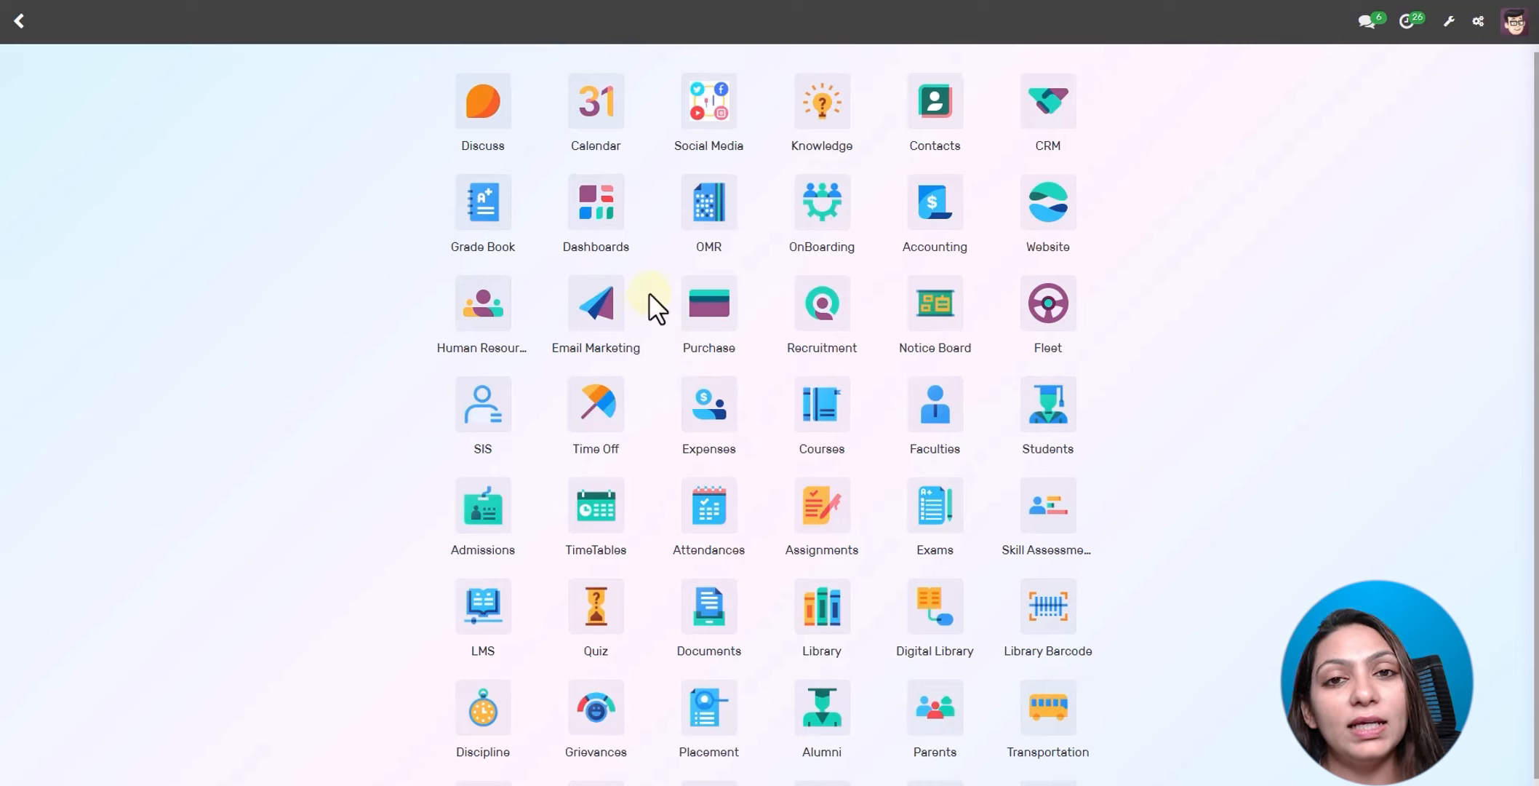
{"action": "scroll", "coordinate": [720, 419], "scroll_direction": "down", "scroll_amount": 1}
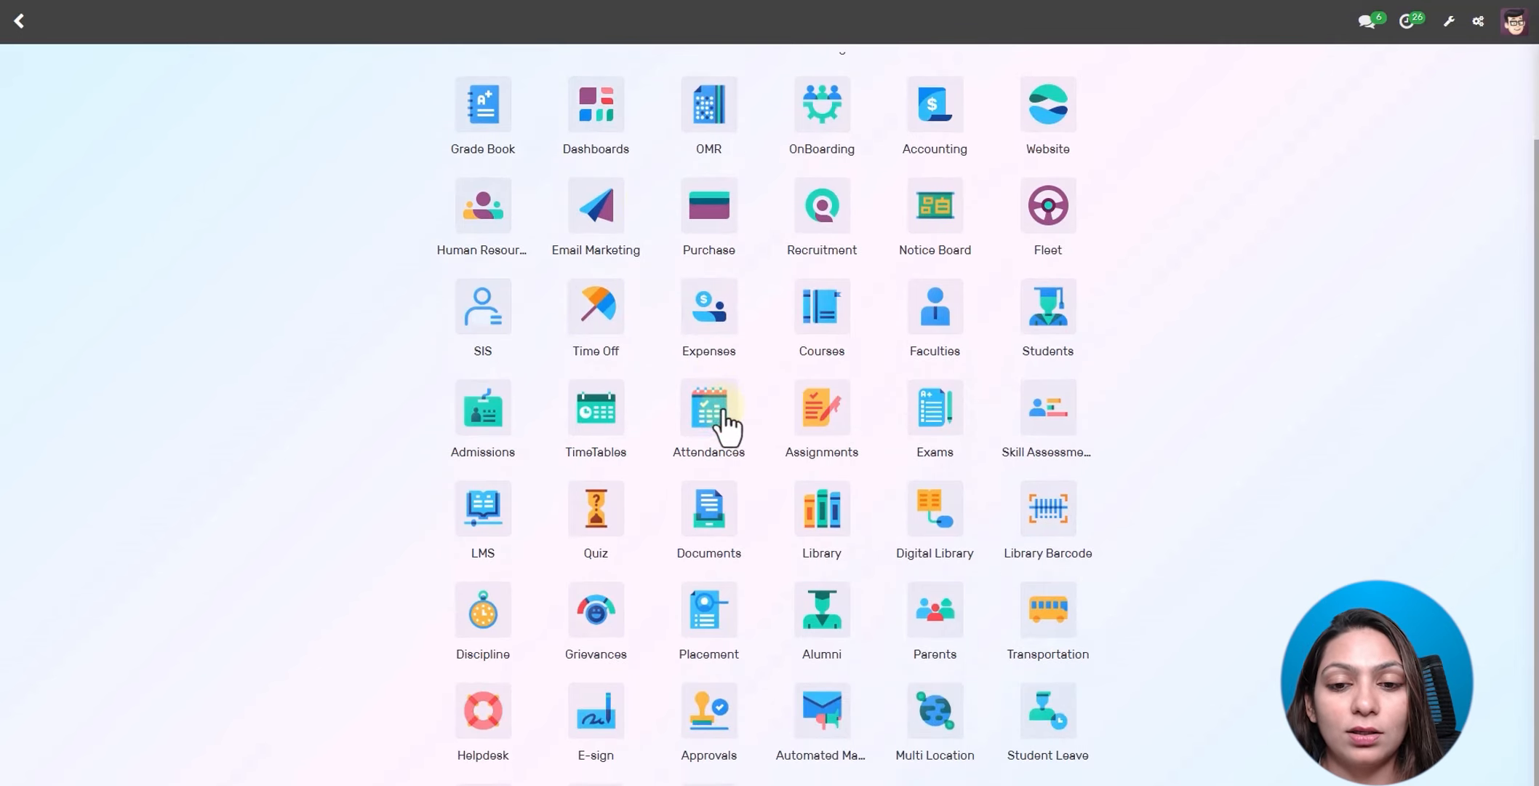
{"action": "scroll", "coordinate": [1098, 307], "scroll_direction": "up", "scroll_amount": 1}
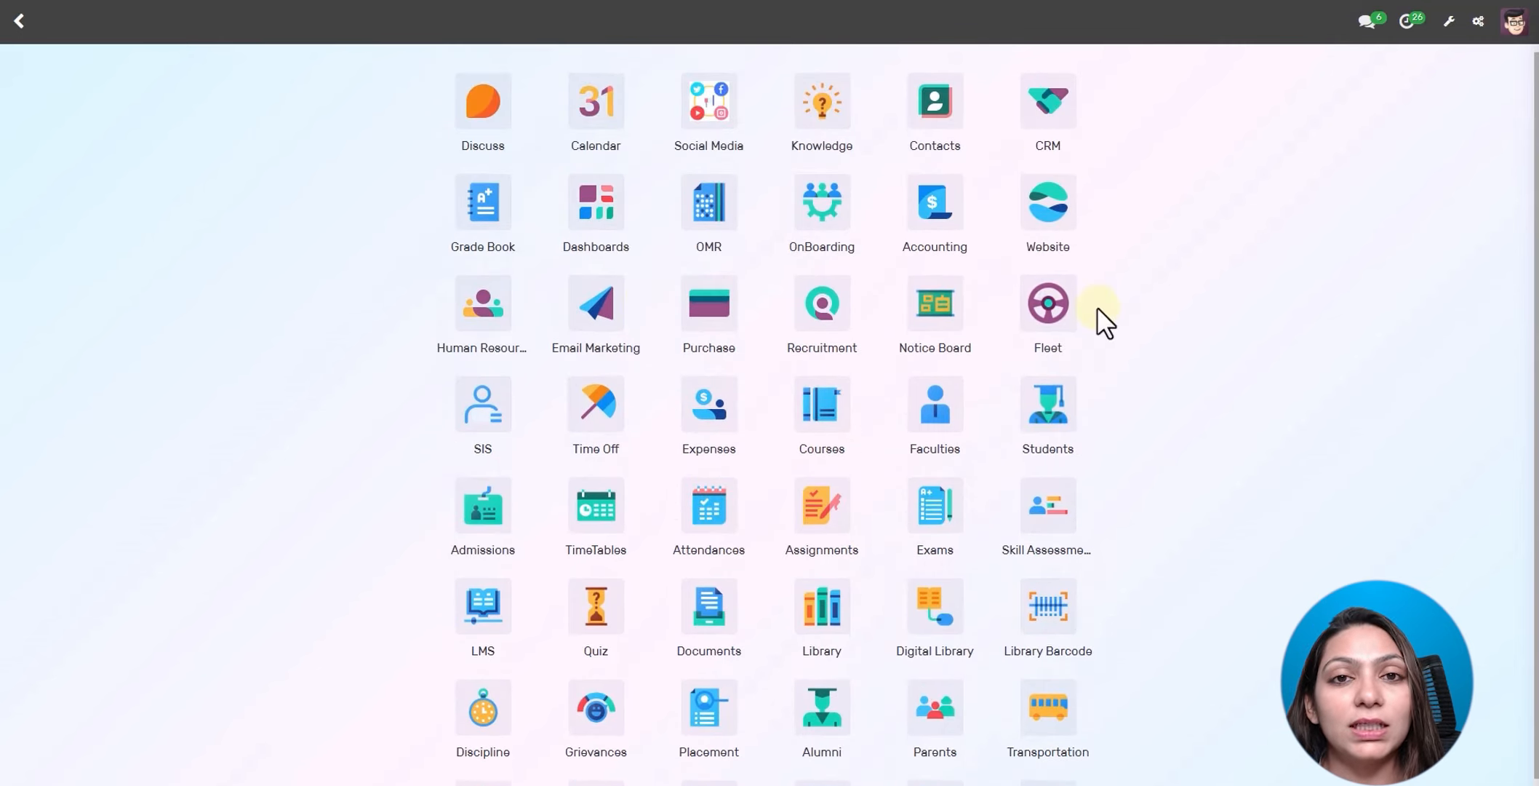